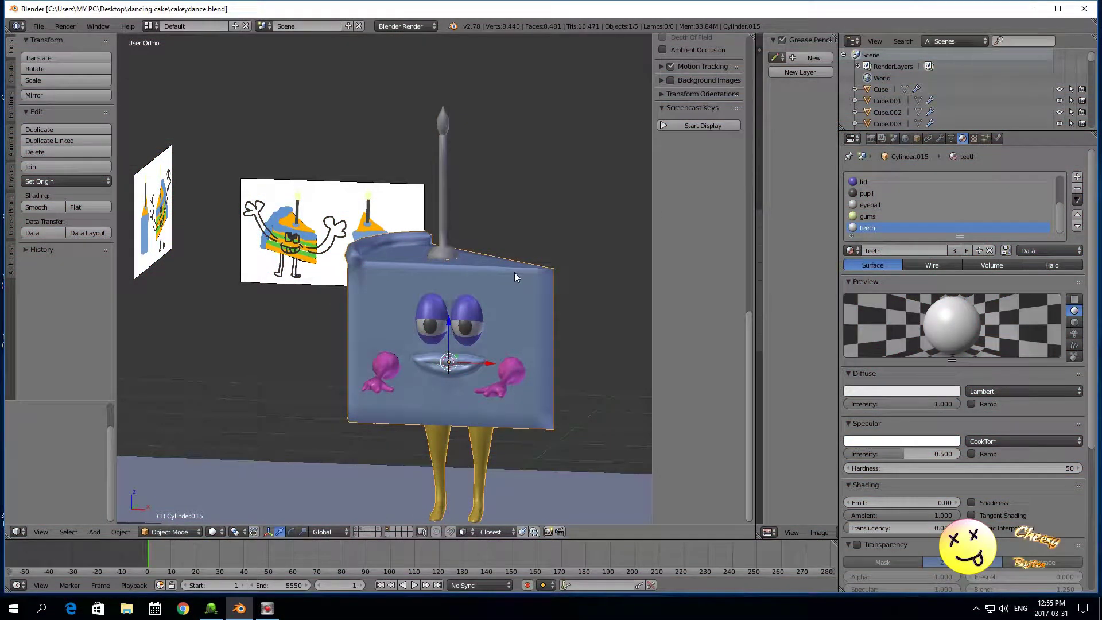
- Orbit and zoom the Blender viewport to inspect the cake character from several angles
{"action": "middle_click_drag", "start_coordinate": [514, 272], "coordinate": [436, 264]}
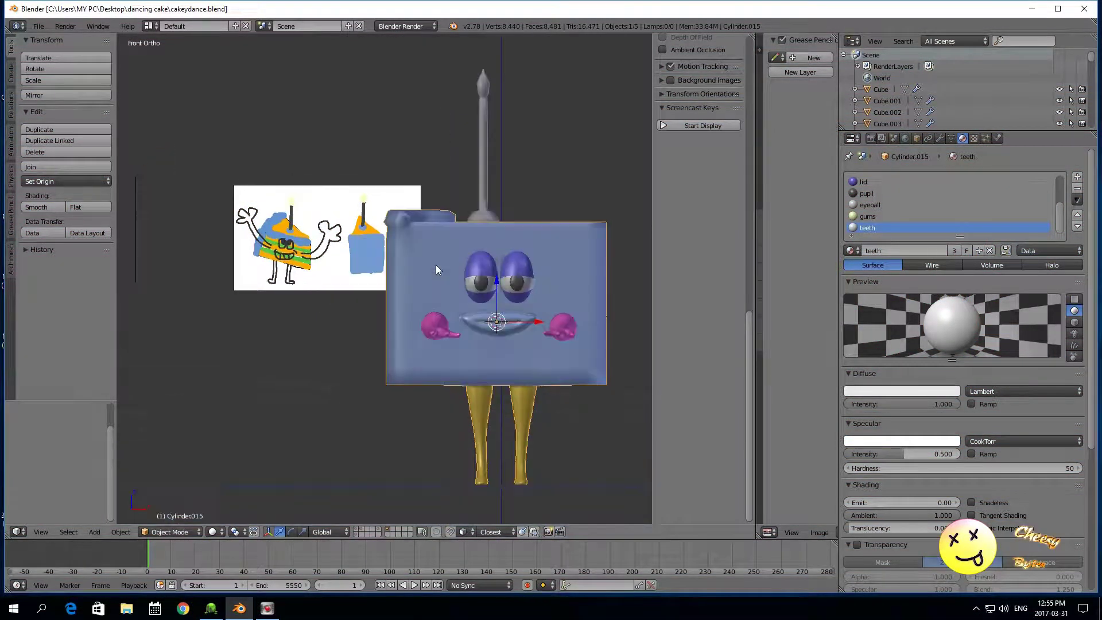
{"action": "scroll", "coordinate": [425, 263], "scroll_direction": "down", "scroll_amount": 2}
{"action": "scroll", "coordinate": [323, 323], "scroll_direction": "up", "scroll_amount": 1}
{"action": "scroll", "coordinate": [320, 330], "scroll_direction": "down", "scroll_amount": 1}
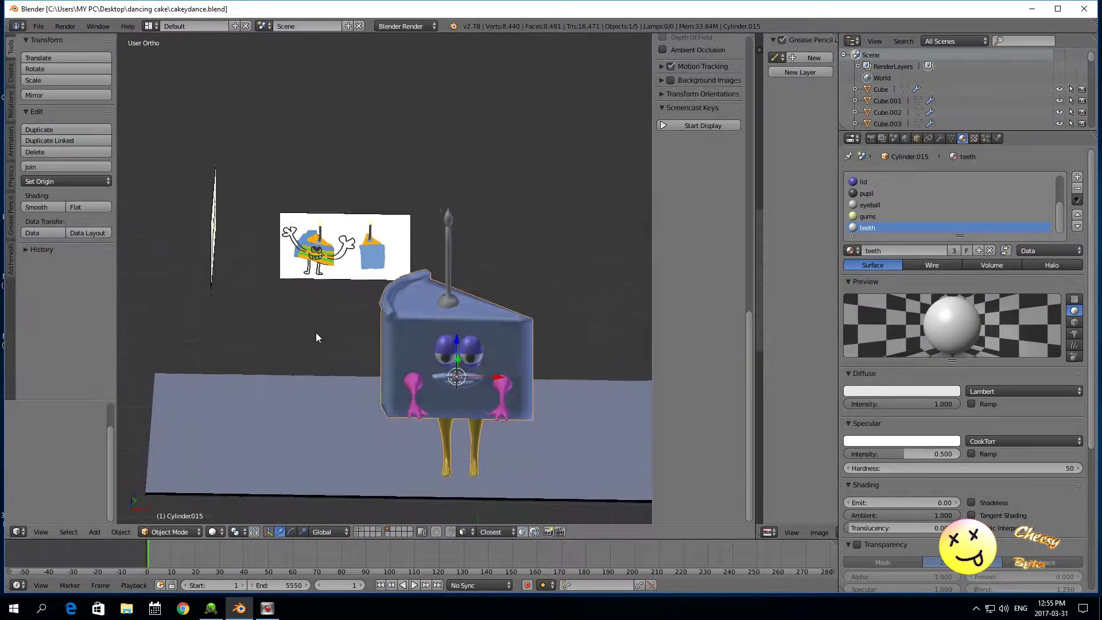
{"action": "middle_click_drag", "start_coordinate": [321, 323], "coordinate": [421, 329]}
{"action": "scroll", "coordinate": [422, 328], "scroll_direction": "up", "scroll_amount": 2}
{"action": "scroll", "coordinate": [421, 326], "scroll_direction": "down", "scroll_amount": 2}
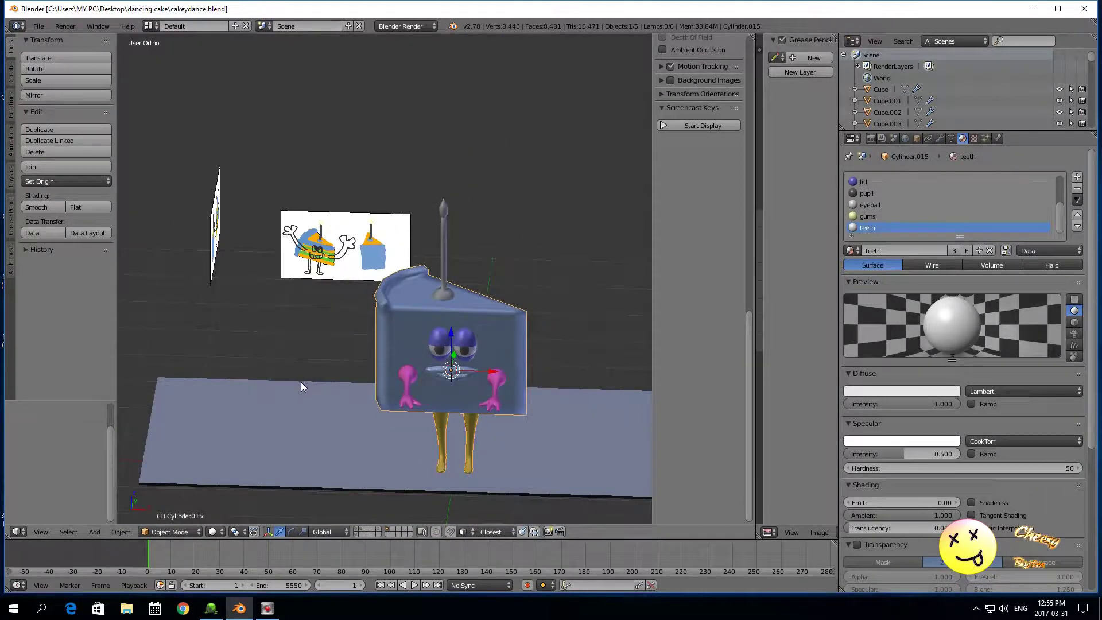
{"action": "middle_click_drag", "start_coordinate": [298, 381], "coordinate": [303, 351]}
{"action": "scroll", "coordinate": [408, 306], "scroll_direction": "up", "scroll_amount": 1}
{"action": "scroll", "coordinate": [408, 306], "scroll_direction": "up", "scroll_amount": 2}
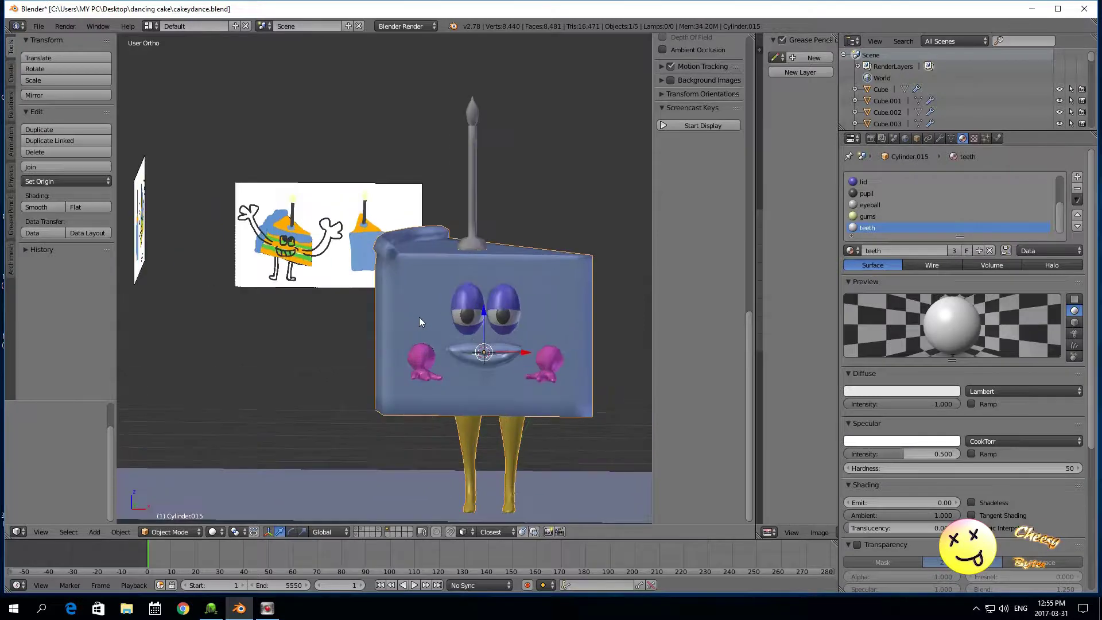
{"action": "left_click_drag", "start_coordinate": [1059, 208], "coordinate": [1058, 179]}
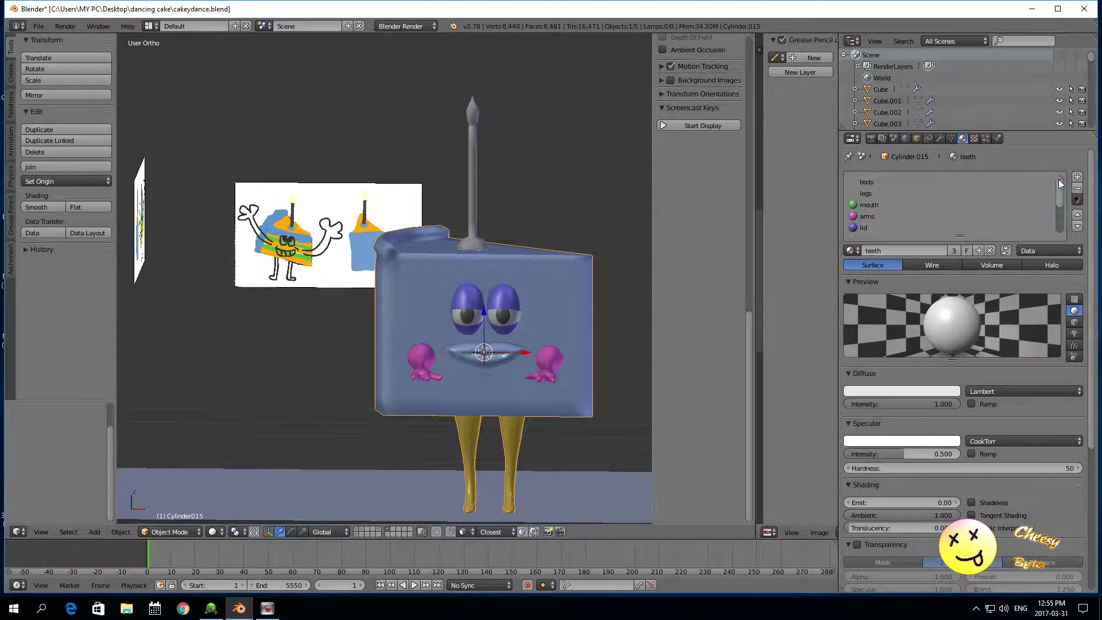
{"action": "scroll", "coordinate": [417, 302], "scroll_direction": "down", "scroll_amount": 1}
{"action": "scroll", "coordinate": [418, 302], "scroll_direction": "up", "scroll_amount": 1}
{"action": "left_click_drag", "start_coordinate": [1061, 208], "coordinate": [1059, 205]}
- Play the cake's dance animation with Alt+A, stop it, and bring up the File menu
{"action": "key", "text": "alt+a"}
{"action": "key", "text": "Escape"}
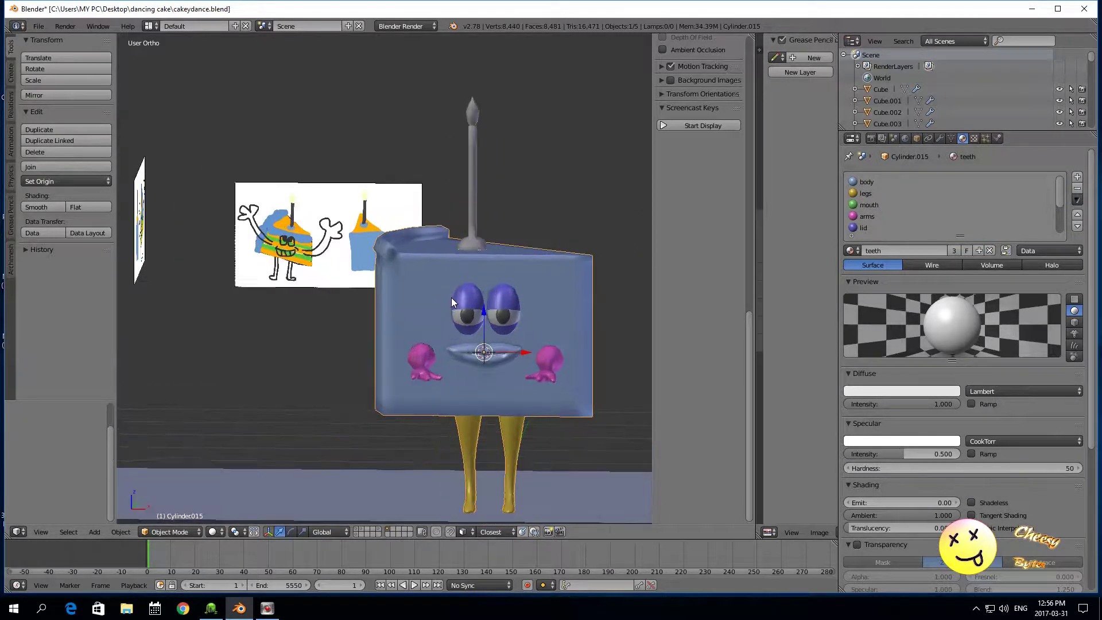
{"action": "scroll", "coordinate": [451, 295], "scroll_direction": "down", "scroll_amount": 4}
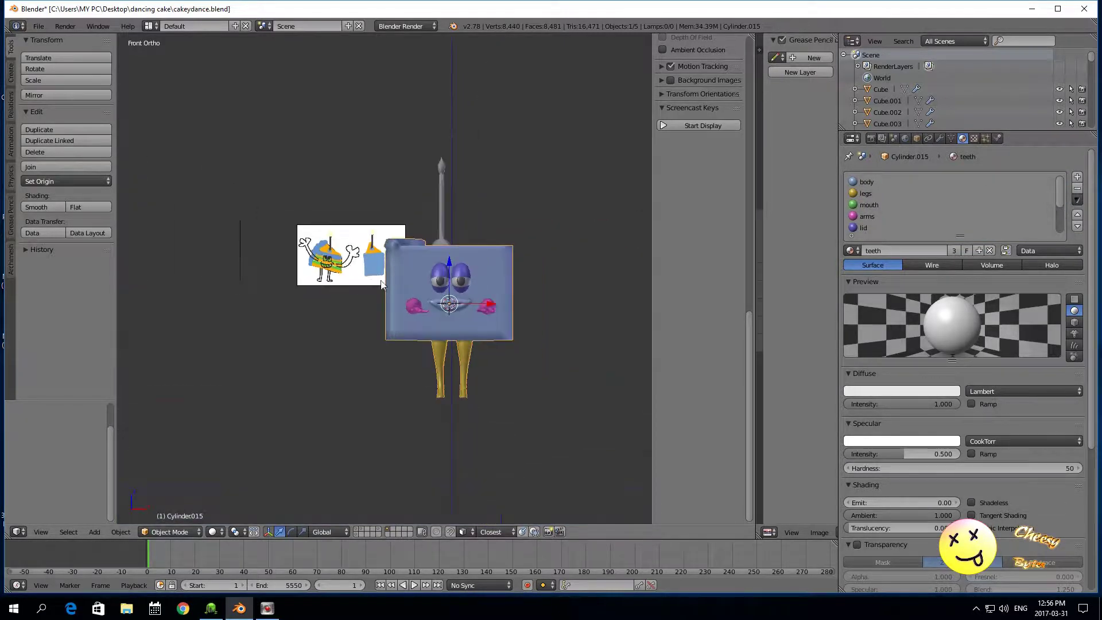
{"action": "middle_click_drag", "start_coordinate": [356, 322], "coordinate": [354, 310]}
{"action": "scroll", "coordinate": [355, 310], "scroll_direction": "up", "scroll_amount": 3}
{"action": "scroll", "coordinate": [361, 288], "scroll_direction": "down", "scroll_amount": 2}
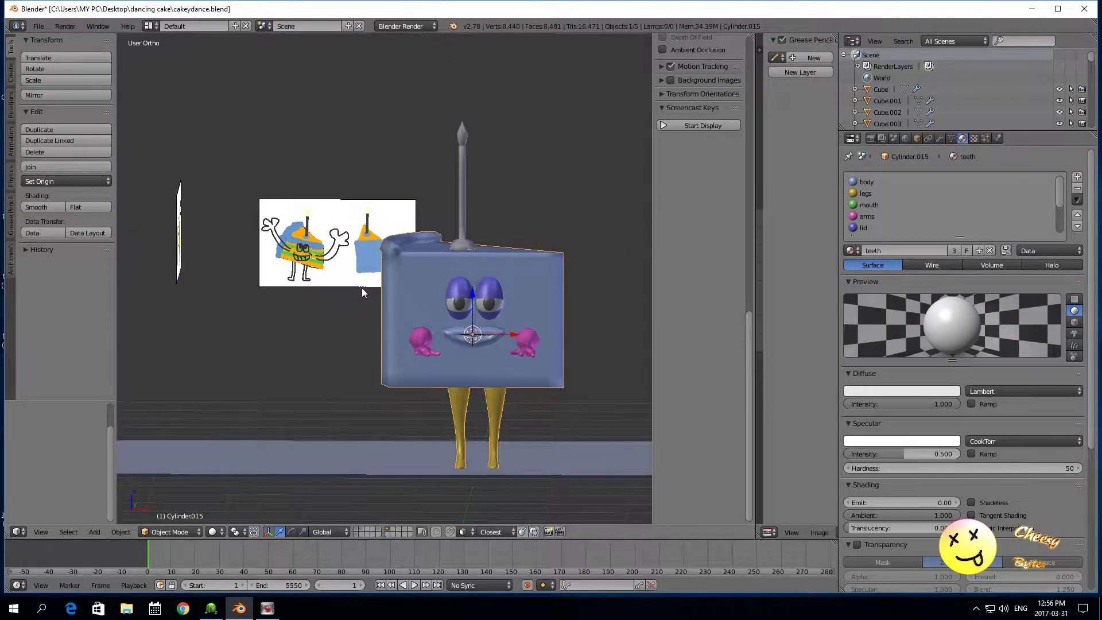
{"action": "scroll", "coordinate": [367, 297], "scroll_direction": "up", "scroll_amount": 3}
{"action": "left_click", "coordinate": [39, 26]}
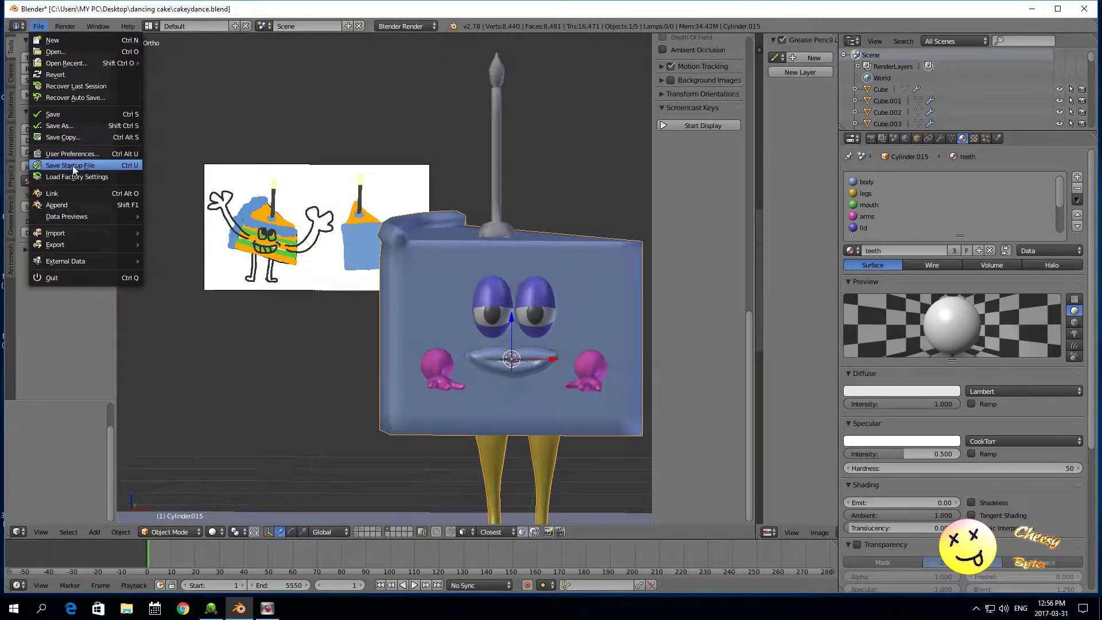
- Export the cake as Wavefront OBJ cakeydance.obj with Smooth Groups enabled
{"action": "mouse_move", "coordinate": [55, 244]}
{"action": "left_click", "coordinate": [177, 313]}
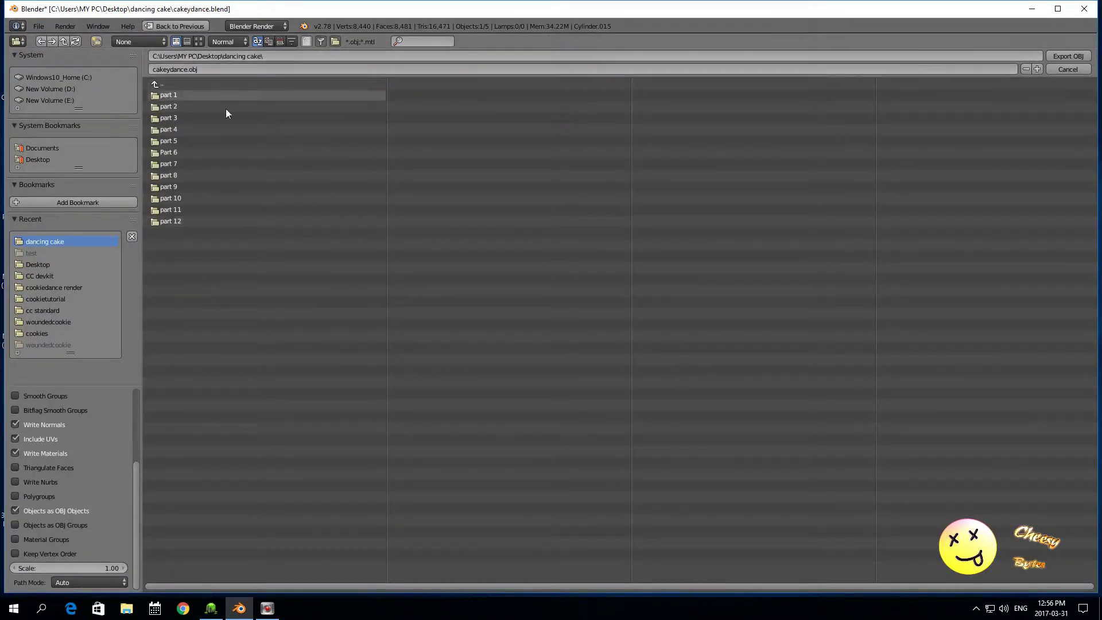
{"action": "left_click_drag", "start_coordinate": [135, 476], "coordinate": [135, 456]}
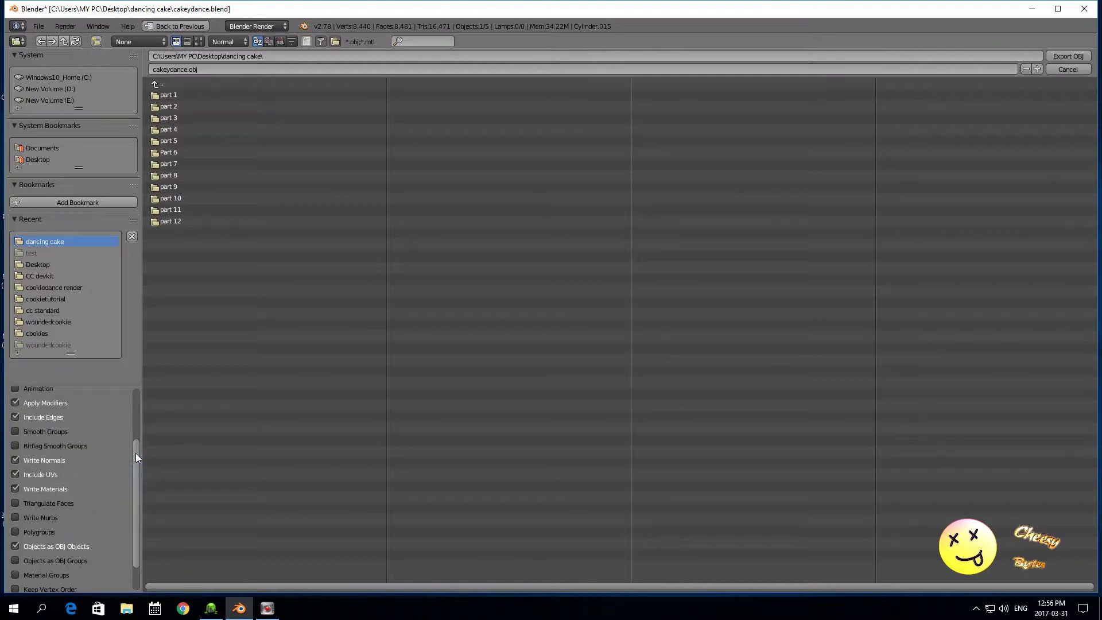
{"action": "left_click", "coordinate": [16, 430]}
{"action": "left_click_drag", "start_coordinate": [136, 450], "coordinate": [135, 467]}
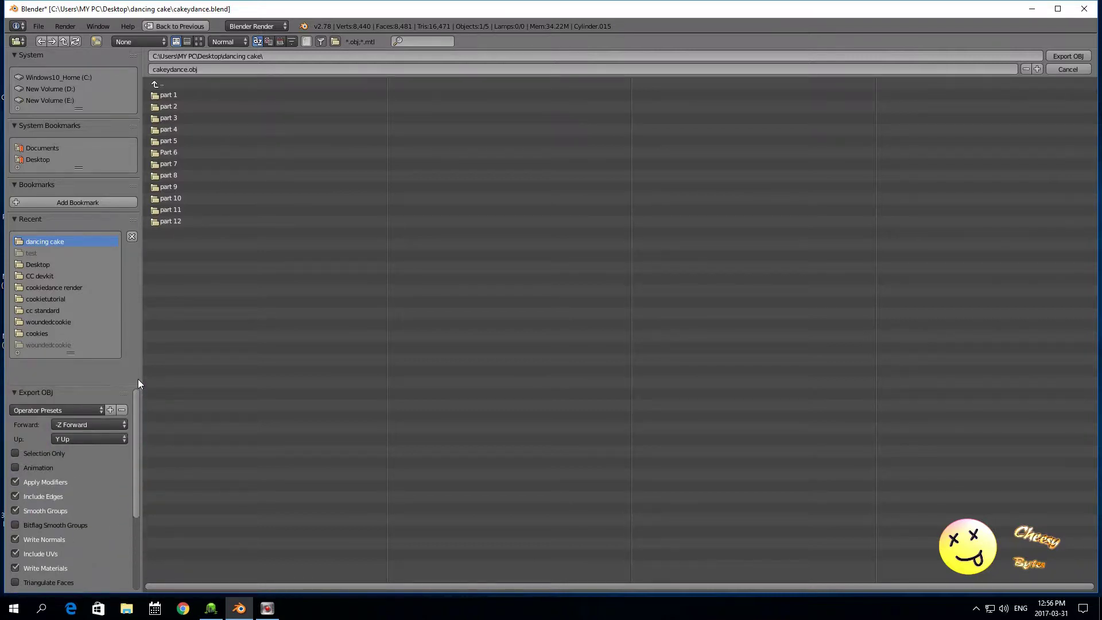
{"action": "mouse_move", "coordinate": [135, 467]}
{"action": "left_mouse_down"}
{"action": "mouse_move", "coordinate": [135, 423]}
{"action": "mouse_move", "coordinate": [138, 503]}
{"action": "left_mouse_up"}
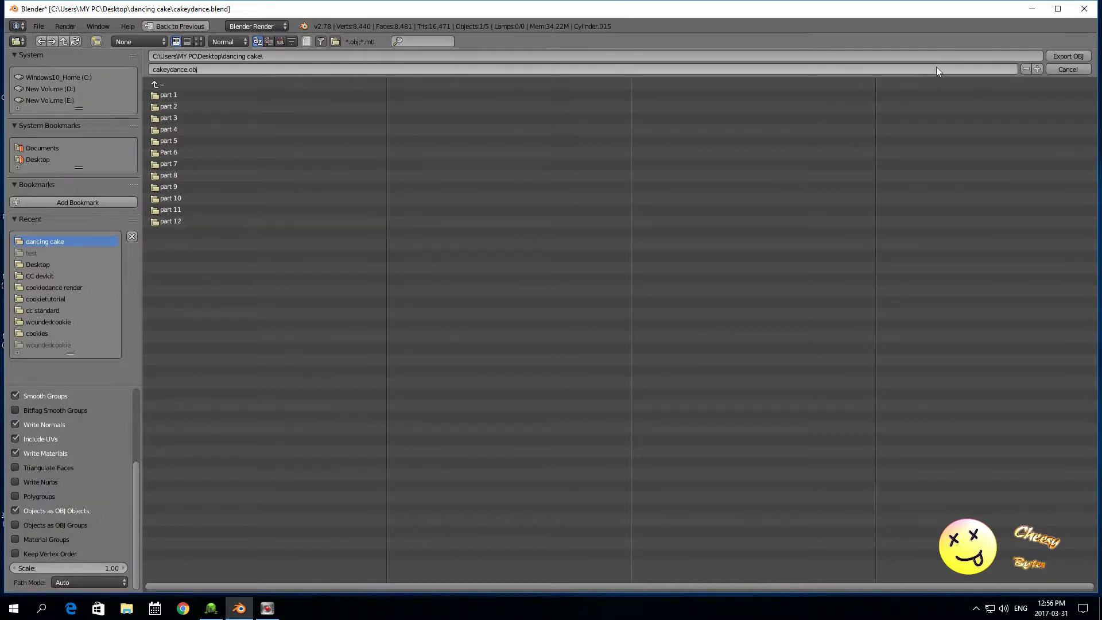
{"action": "left_click", "coordinate": [1061, 56]}
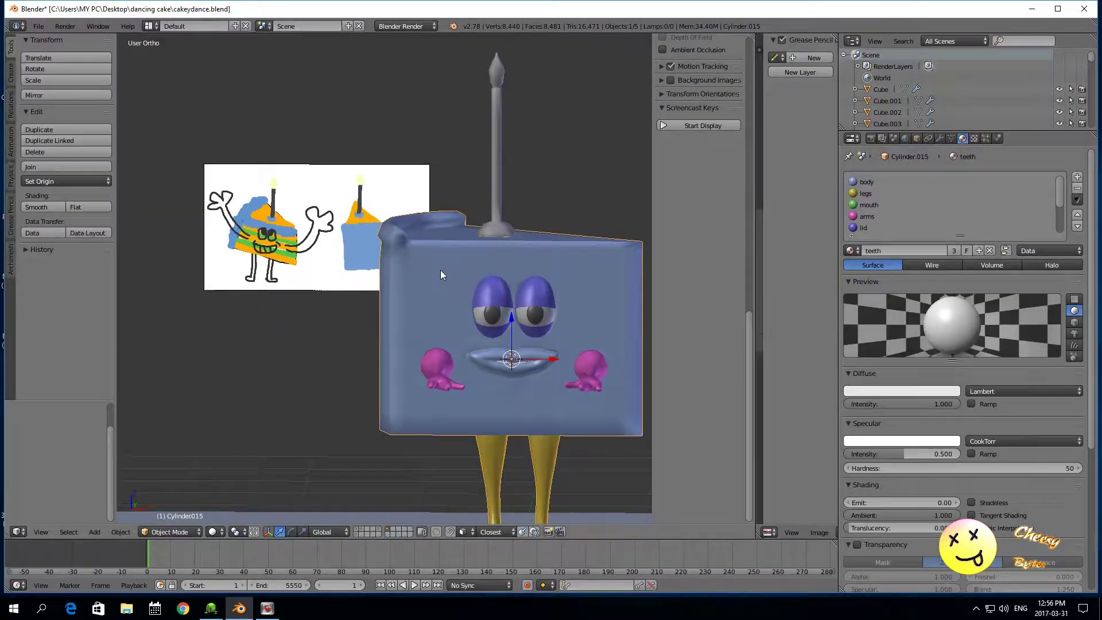
{"action": "scroll", "coordinate": [363, 292], "scroll_direction": "down", "scroll_amount": 2}
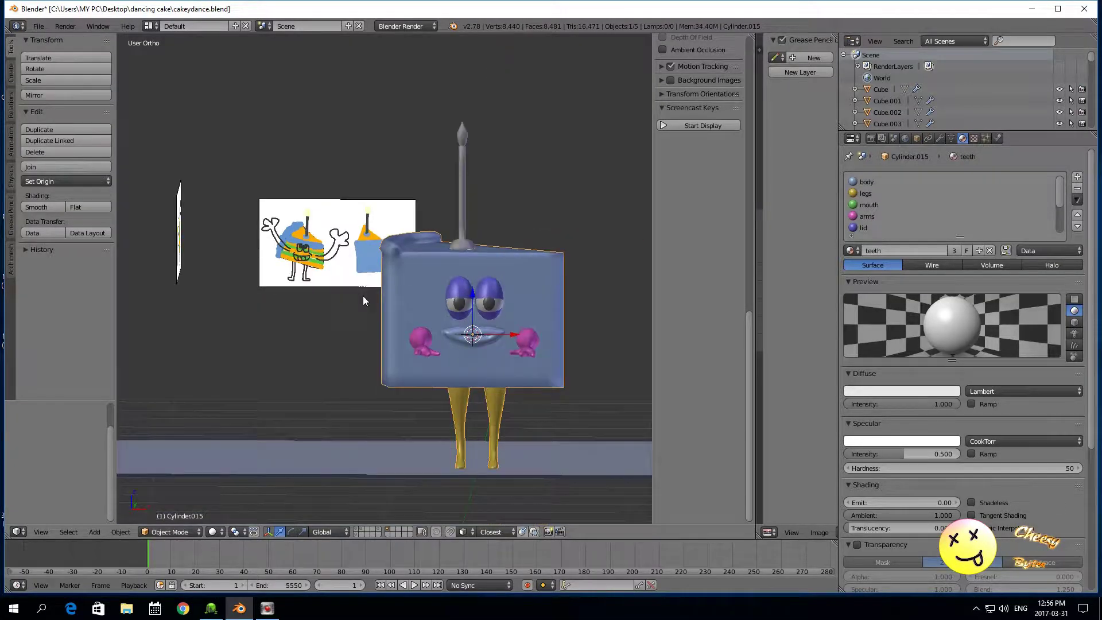
{"action": "scroll", "coordinate": [364, 295], "scroll_direction": "up", "scroll_amount": 2}
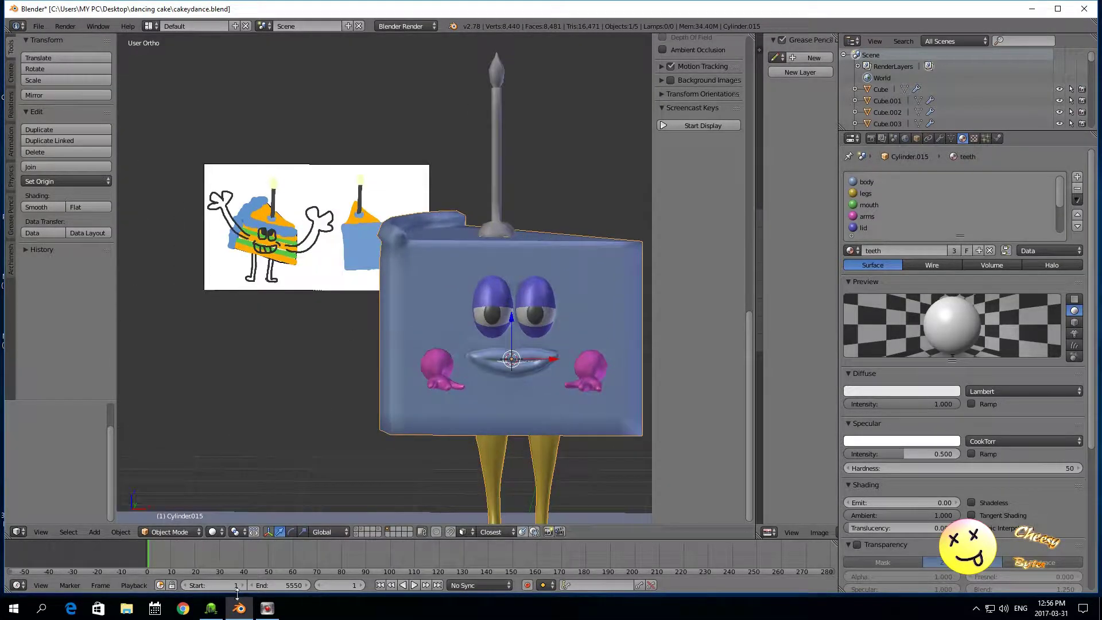
- In 3D-Coat, choose Paint UV Mapped Mesh and browse for the model file
{"action": "left_click", "coordinate": [223, 613]}
{"action": "left_click", "coordinate": [476, 370]}
{"action": "left_click", "coordinate": [240, 299]}
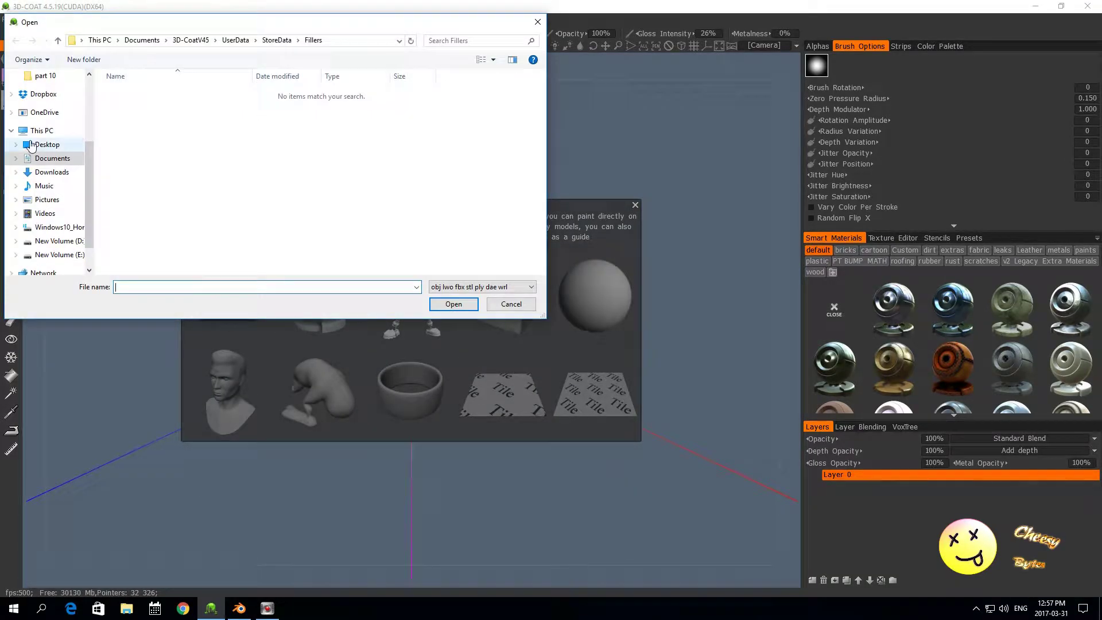
- Open the cakeydance model from the Desktop's dancing cake folder
{"action": "left_click", "coordinate": [57, 148]}
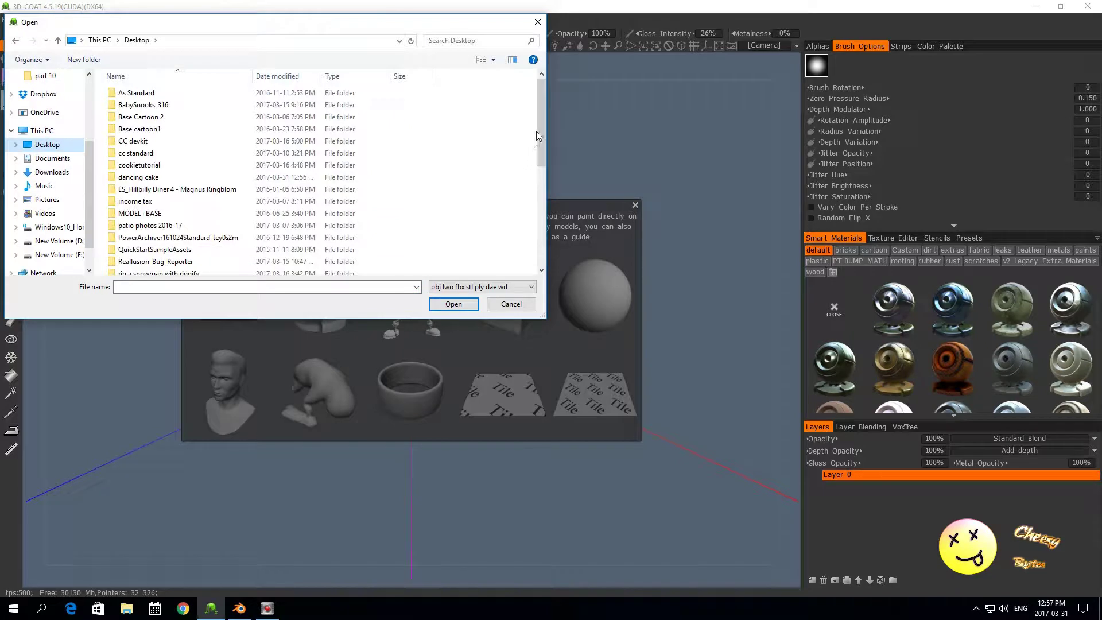
{"action": "left_click_drag", "start_coordinate": [538, 133], "coordinate": [541, 145]}
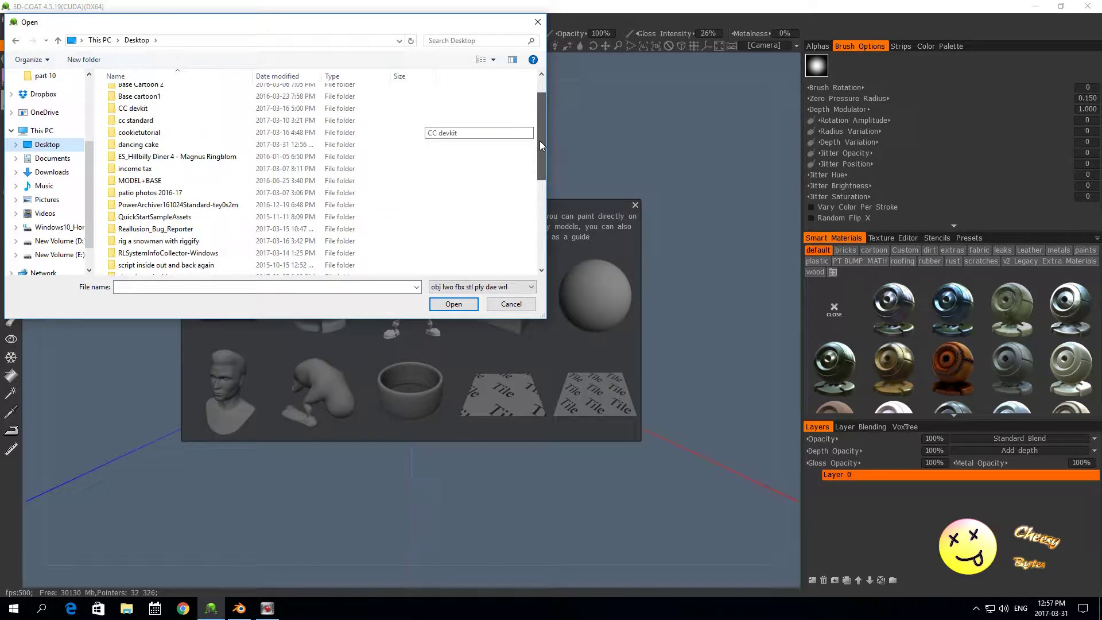
{"action": "double_click", "coordinate": [131, 144]}
{"action": "left_click", "coordinate": [469, 174]}
{"action": "left_click", "coordinate": [452, 304]}
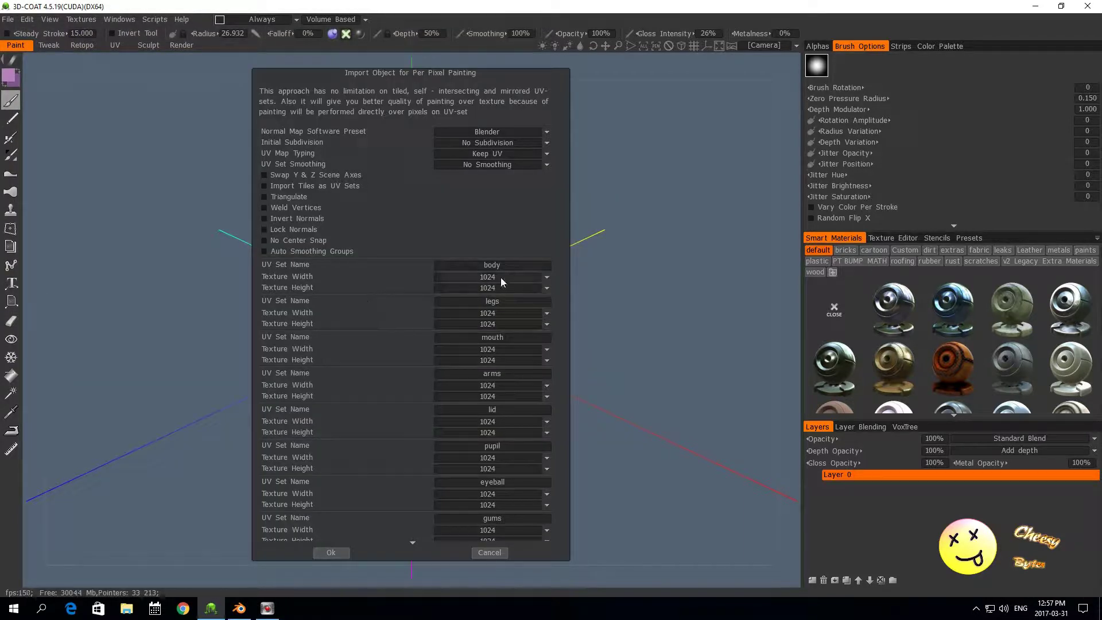
- Set texture width and height to 4096 for all UV sets and confirm the import
{"action": "scroll", "coordinate": [495, 387], "scroll_direction": "down", "scroll_amount": 2}
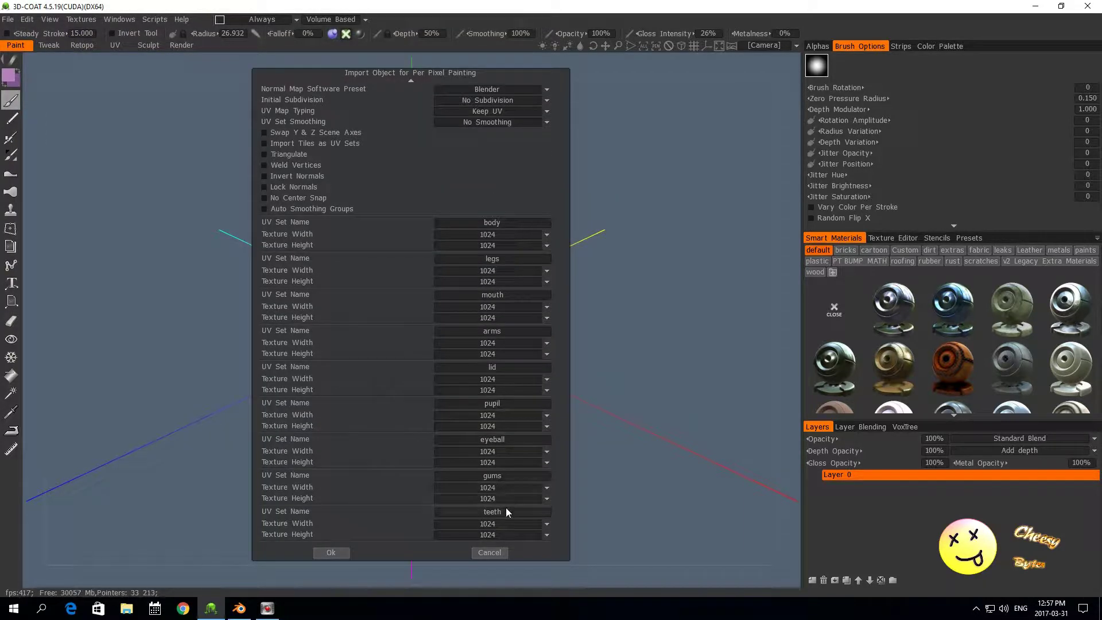
{"action": "left_click", "coordinate": [547, 235]}
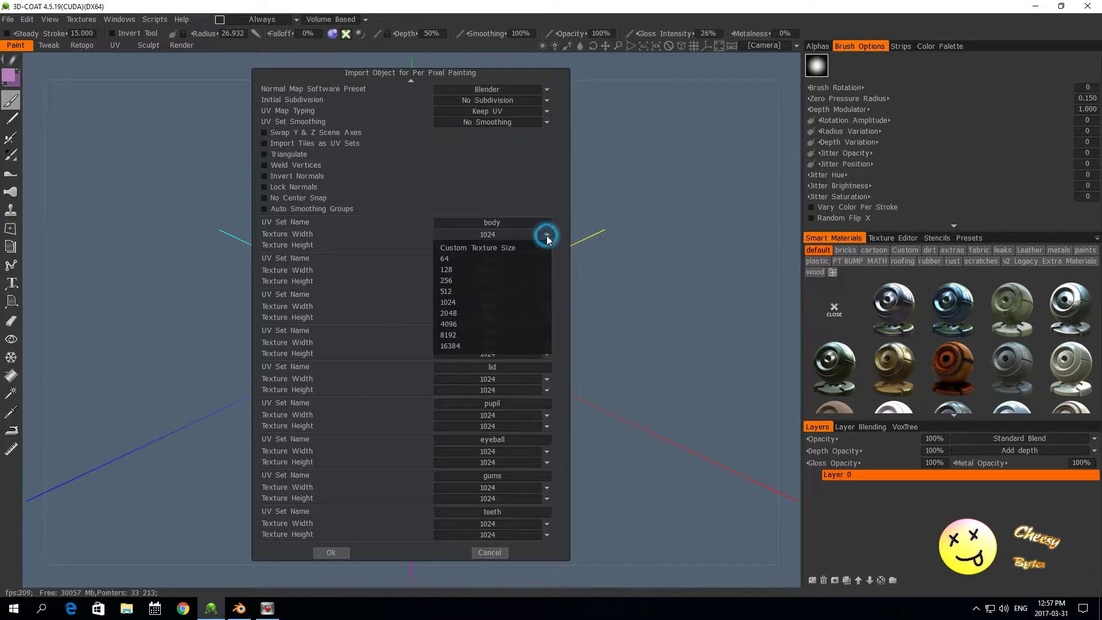
{"action": "left_click", "coordinate": [465, 325]}
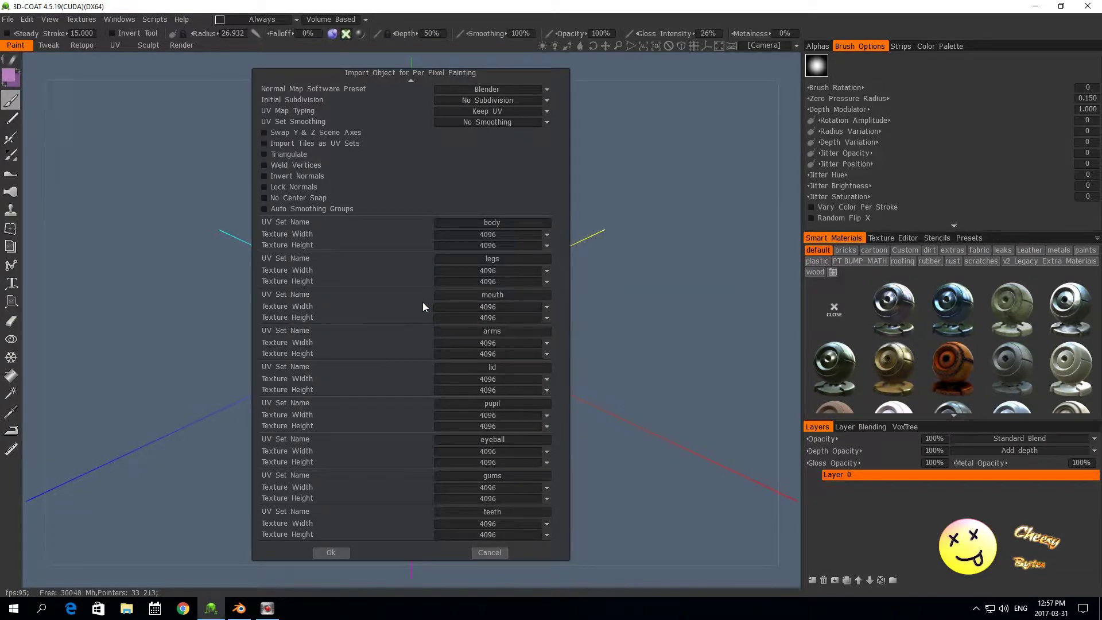
{"action": "scroll", "coordinate": [401, 329], "scroll_direction": "up", "scroll_amount": 2}
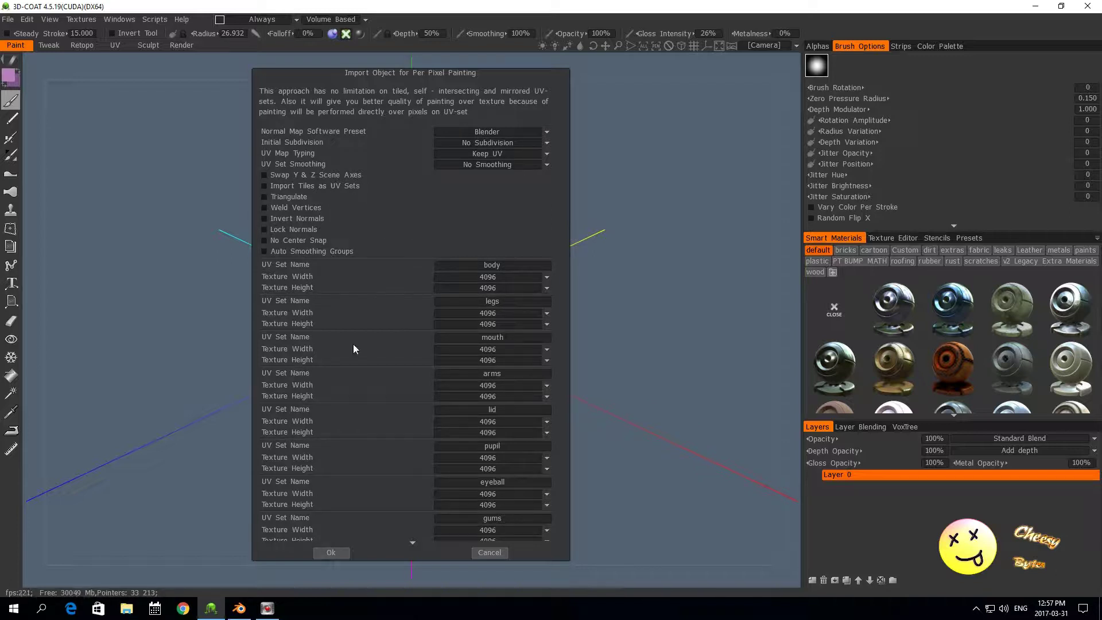
{"action": "scroll", "coordinate": [387, 328], "scroll_direction": "down", "scroll_amount": 2}
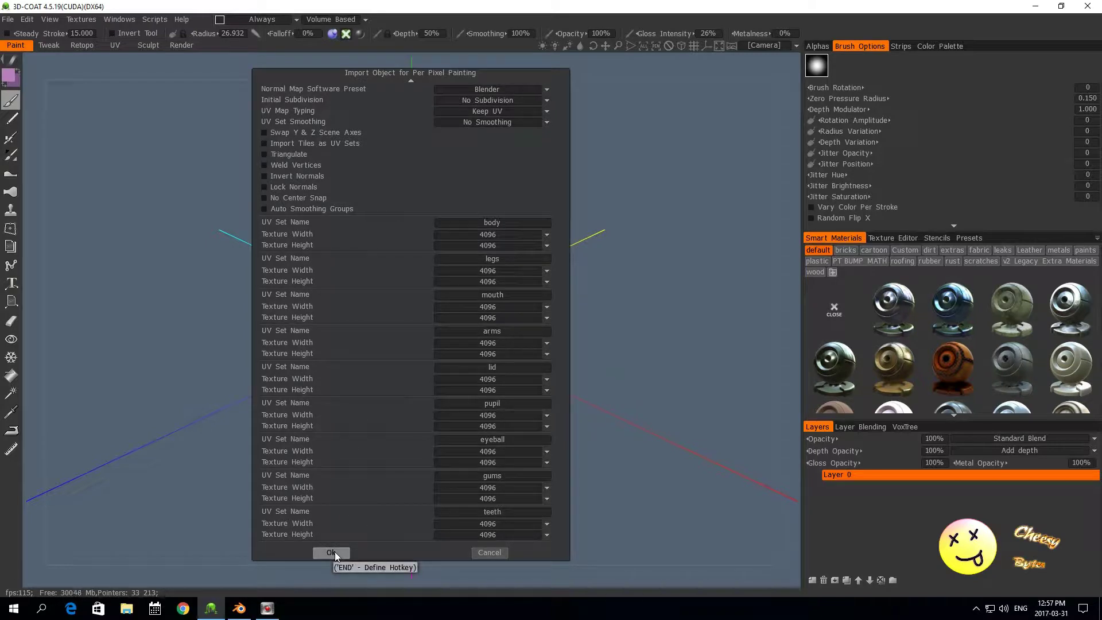
{"action": "left_click", "coordinate": [331, 553]}
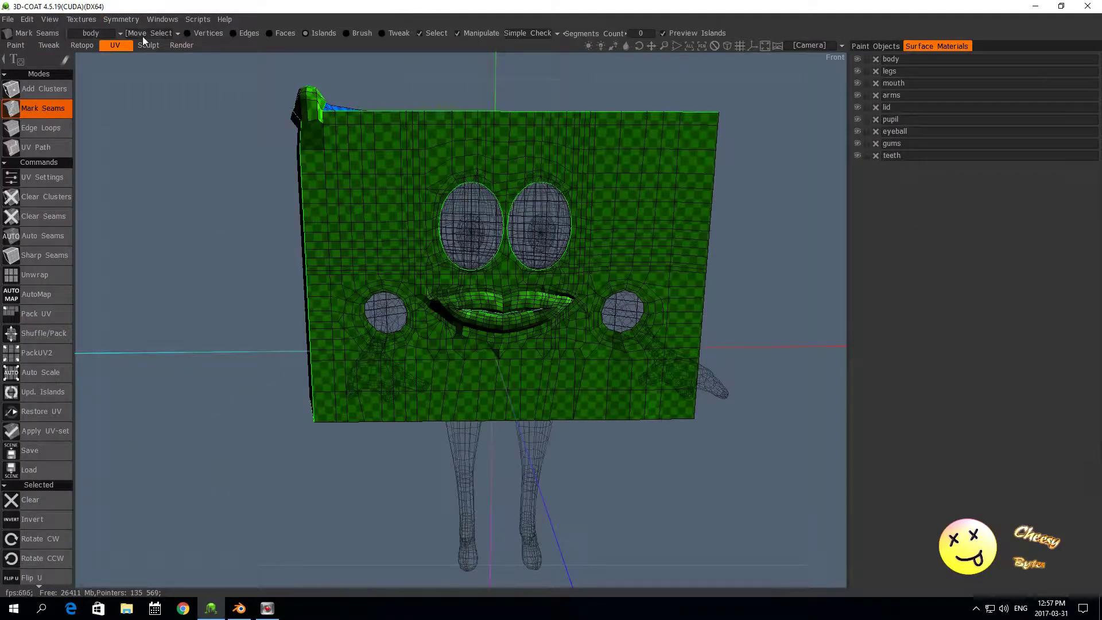
- Review the UV set and paint object lists, clearing the Cylinder.015 object's name
{"action": "left_click", "coordinate": [95, 33]}
{"action": "left_click", "coordinate": [875, 46]}
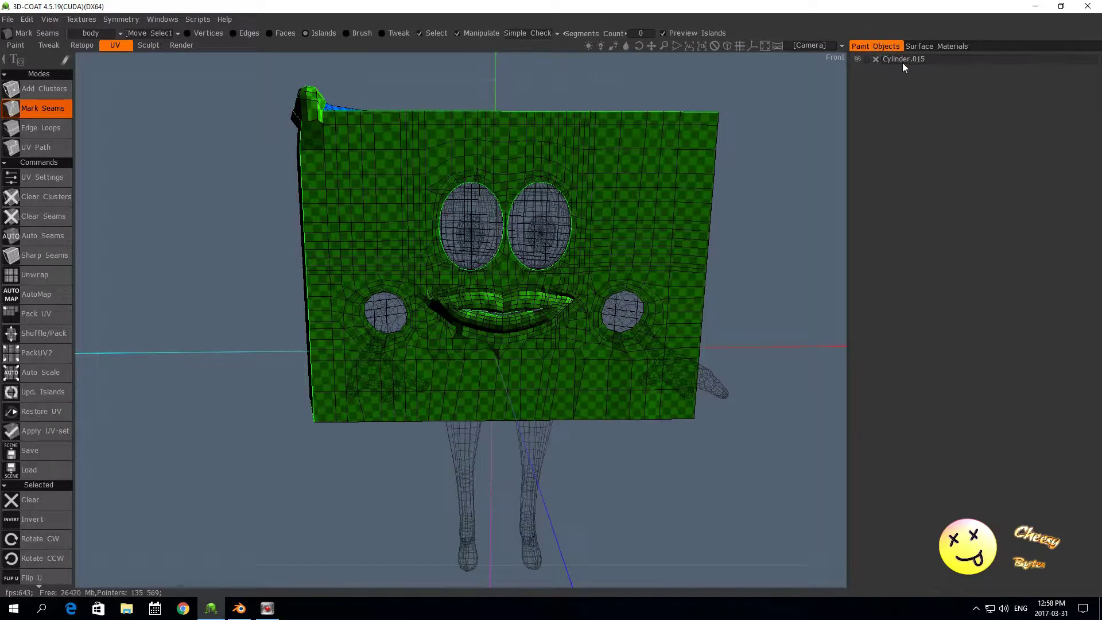
{"action": "double_click", "coordinate": [904, 59]}
{"action": "key", "text": "BackSpace"}
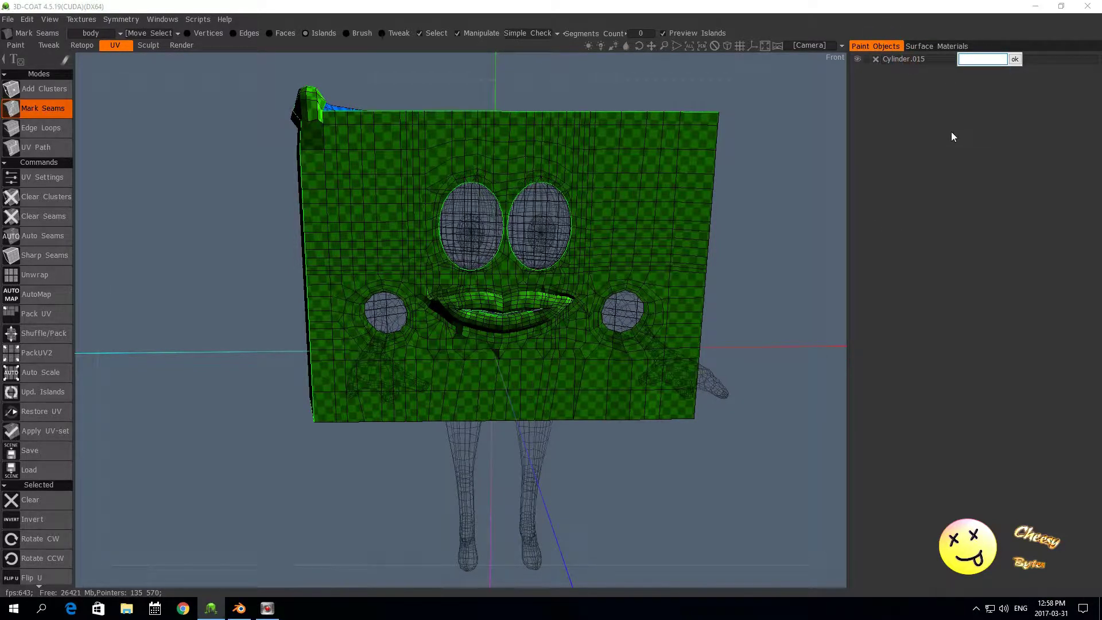
- Hide every surface material except the body, then switch to the Paint room
{"action": "left_click", "coordinate": [1014, 60]}
{"action": "left_click", "coordinate": [941, 46]}
{"action": "left_click", "coordinate": [857, 71]}
{"action": "left_click", "coordinate": [858, 95]}
{"action": "left_click", "coordinate": [858, 107]}
{"action": "left_click", "coordinate": [857, 131]}
{"action": "left_click", "coordinate": [858, 144]}
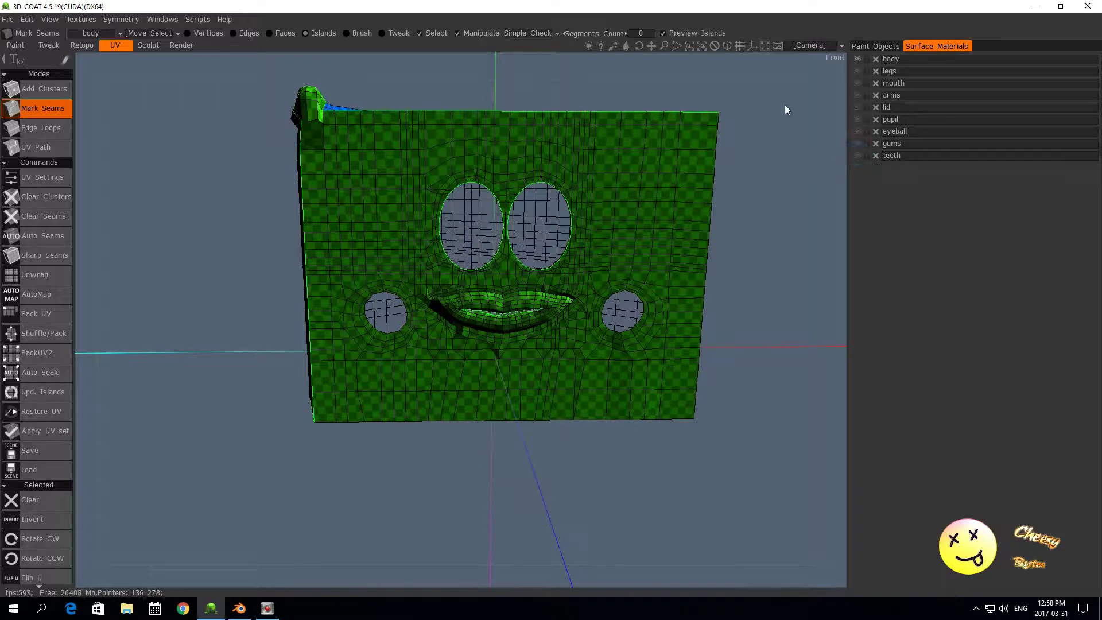
{"action": "left_click", "coordinate": [15, 46]}
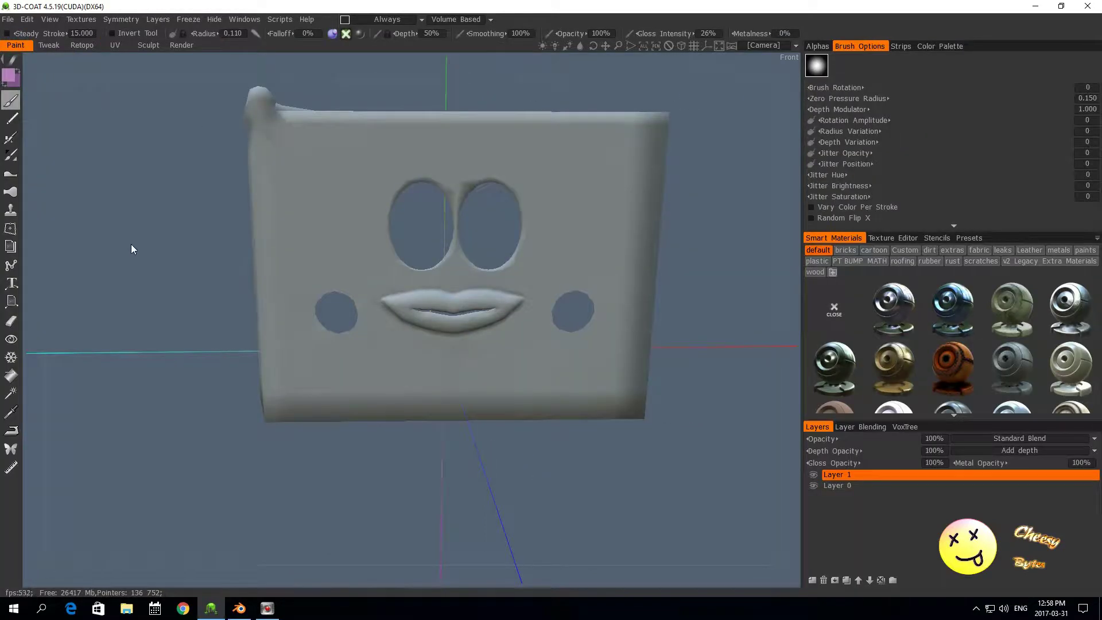
- Frame the cake body in view and add a new paint layer
{"action": "left_click_drag", "start_coordinate": [609, 45], "coordinate": [616, 80]}
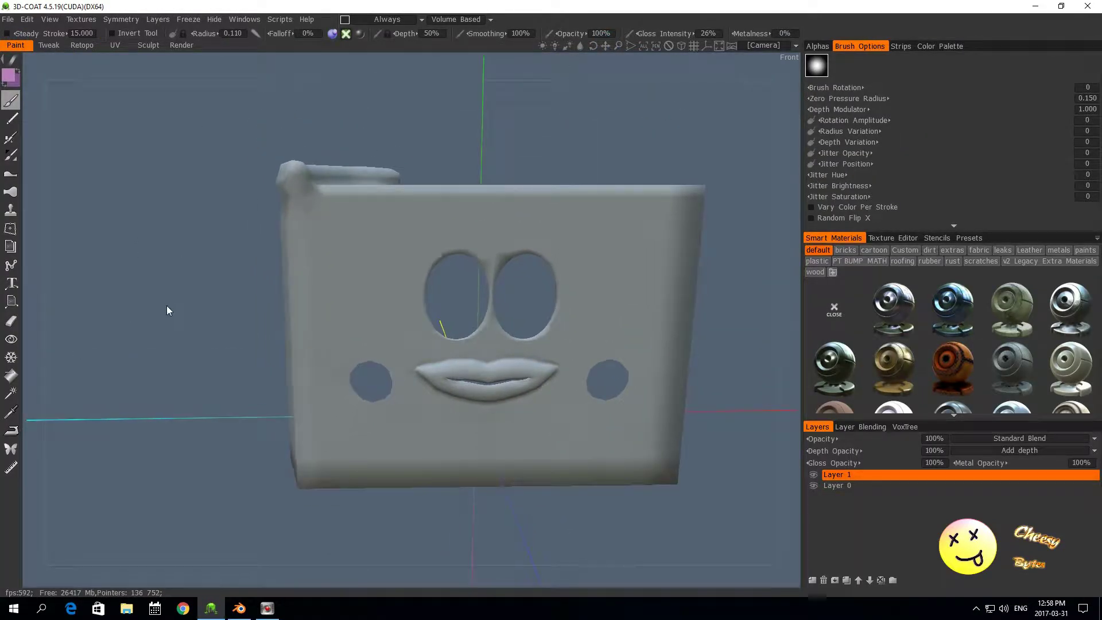
{"action": "left_click_drag", "start_coordinate": [592, 46], "coordinate": [580, 63]}
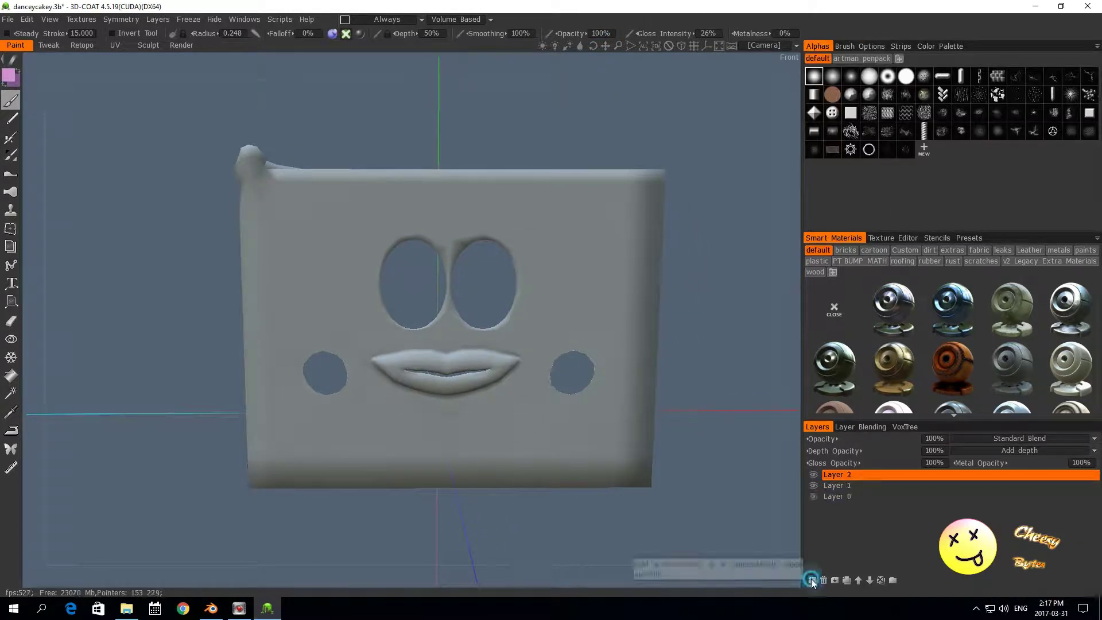
{"action": "left_click", "coordinate": [837, 486]}
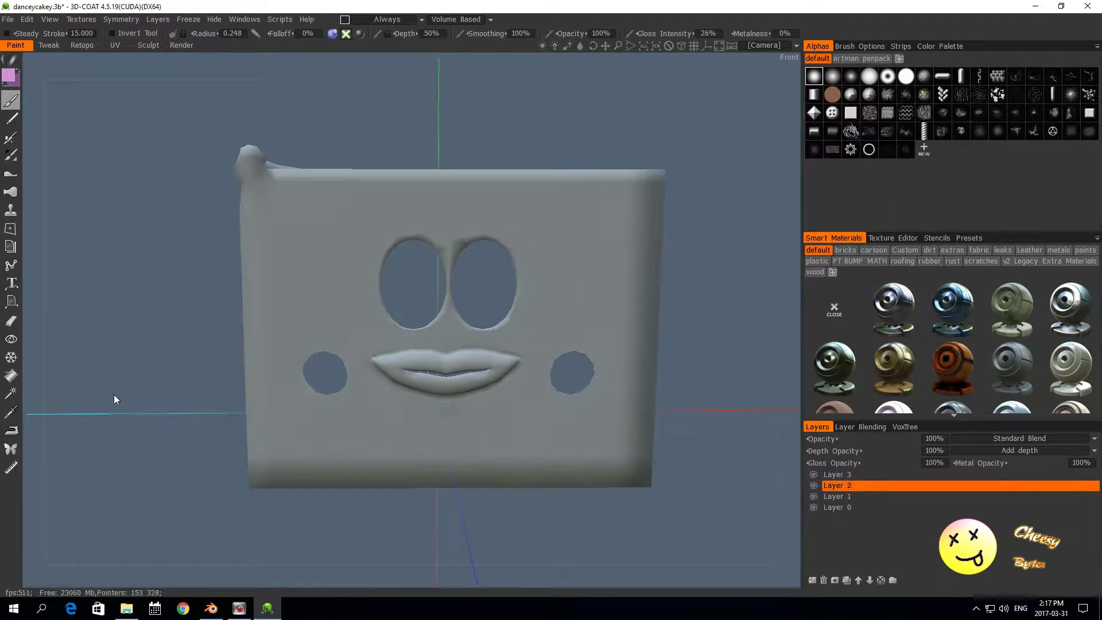
- Choose the Fill tool with colour preference 1.000 and Color Gradient mode
{"action": "left_click", "coordinate": [11, 376]}
{"action": "left_click_drag", "start_coordinate": [700, 253], "coordinate": [605, 138]}
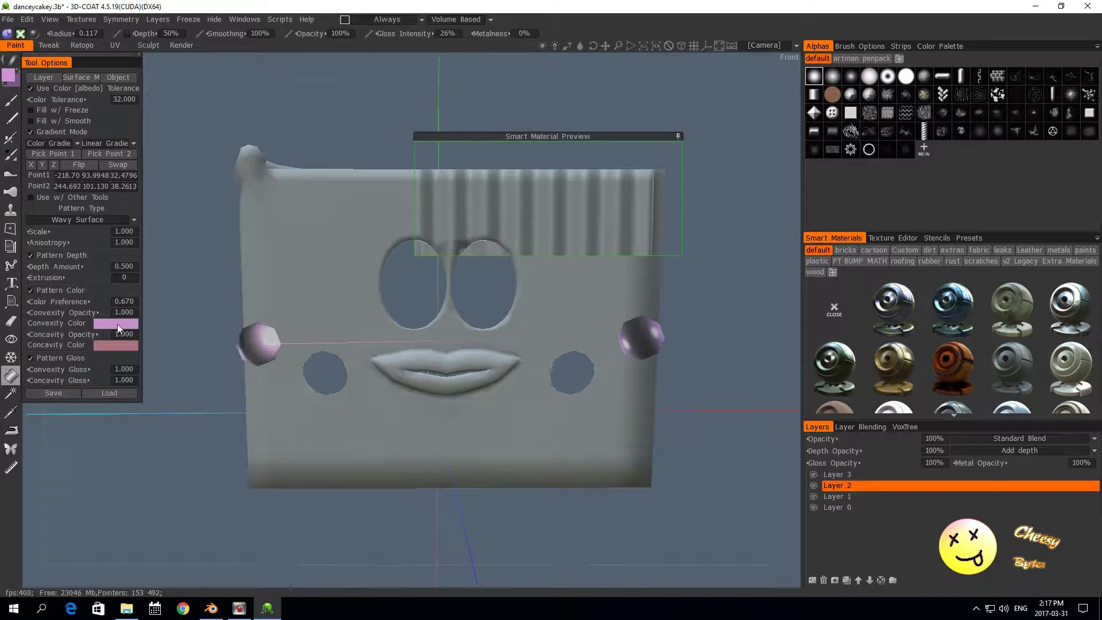
{"action": "mouse_move", "coordinate": [57, 301]}
{"action": "left_mouse_down"}
{"action": "mouse_move", "coordinate": [595, 133]}
{"action": "mouse_move", "coordinate": [487, 135]}
{"action": "left_mouse_up"}
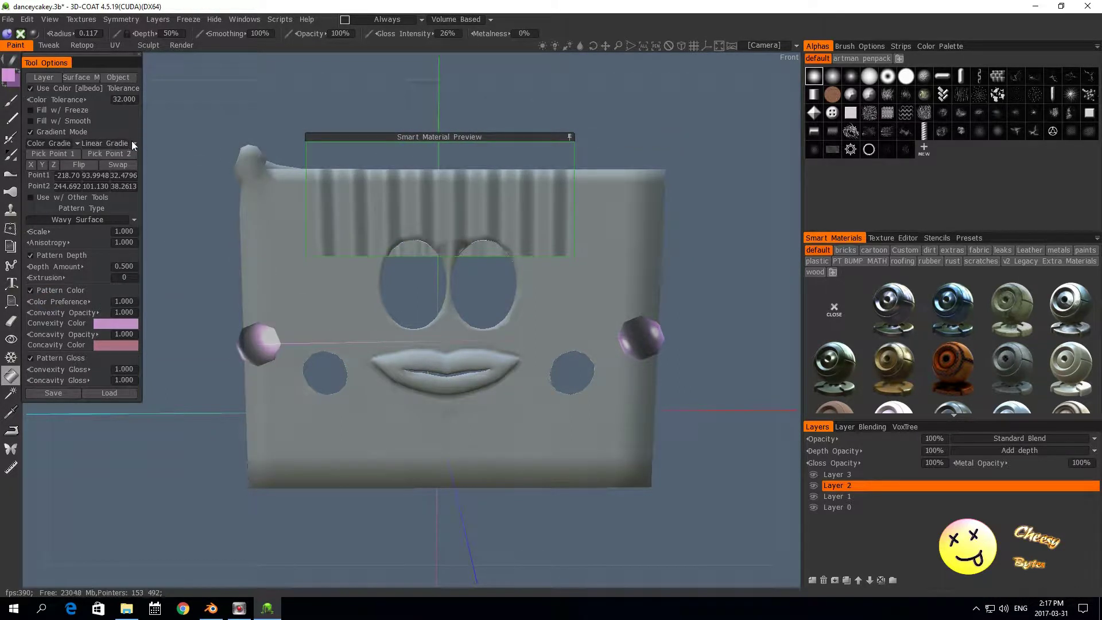
{"action": "left_click", "coordinate": [56, 143]}
{"action": "left_click", "coordinate": [78, 155]}
- Place gradient Pick Point 1 and Pick Point 2 from the cake's top to bottom edge
{"action": "left_click", "coordinate": [58, 156]}
{"action": "left_click", "coordinate": [253, 322]}
{"action": "left_click", "coordinate": [111, 150]}
{"action": "left_click", "coordinate": [634, 324]}
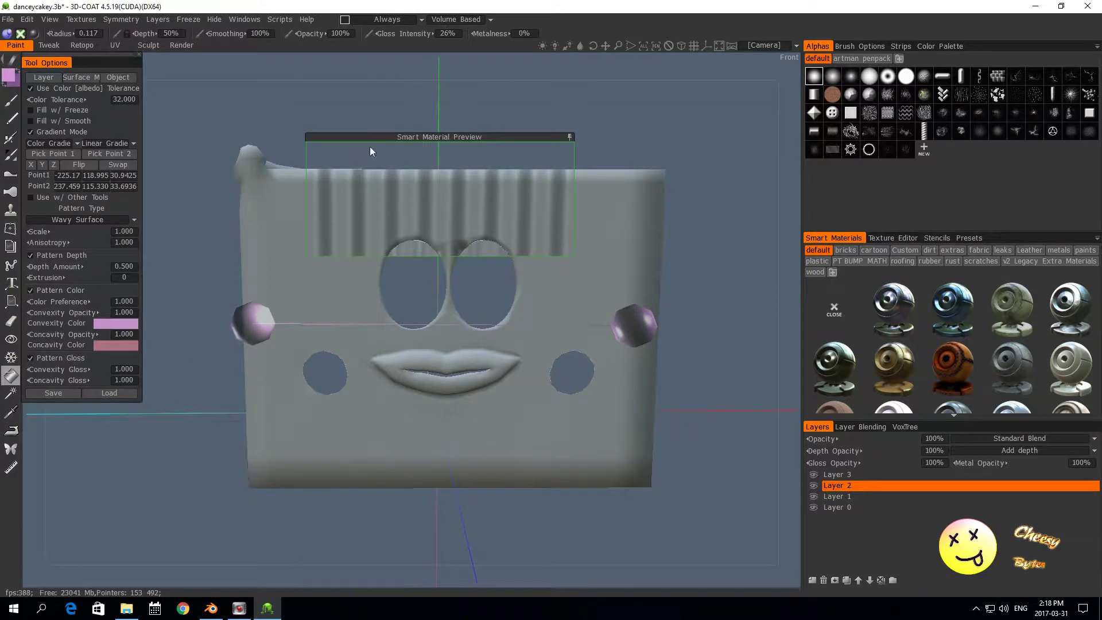
{"action": "left_click_drag", "start_coordinate": [369, 148], "coordinate": [541, 61]}
{"action": "left_click", "coordinate": [74, 153]}
{"action": "left_click", "coordinate": [250, 323]}
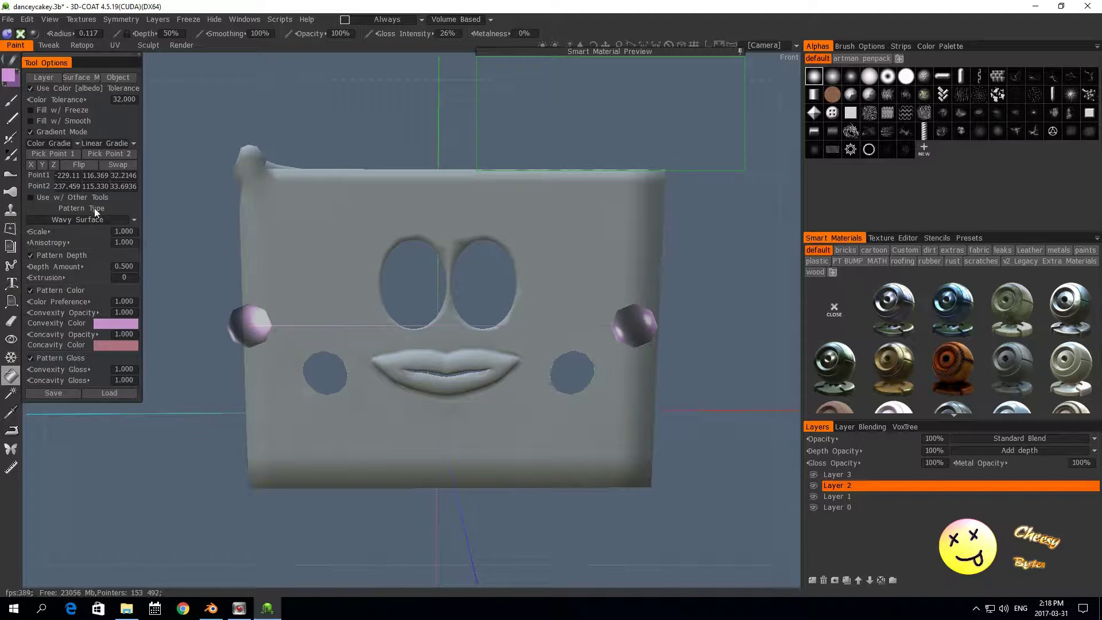
- Fill the cake with the pink Wavy Surface stripe pattern, redoing the fill once
{"action": "left_click", "coordinate": [77, 78]}
{"action": "left_click", "coordinate": [325, 337]}
{"action": "left_click", "coordinate": [27, 19]}
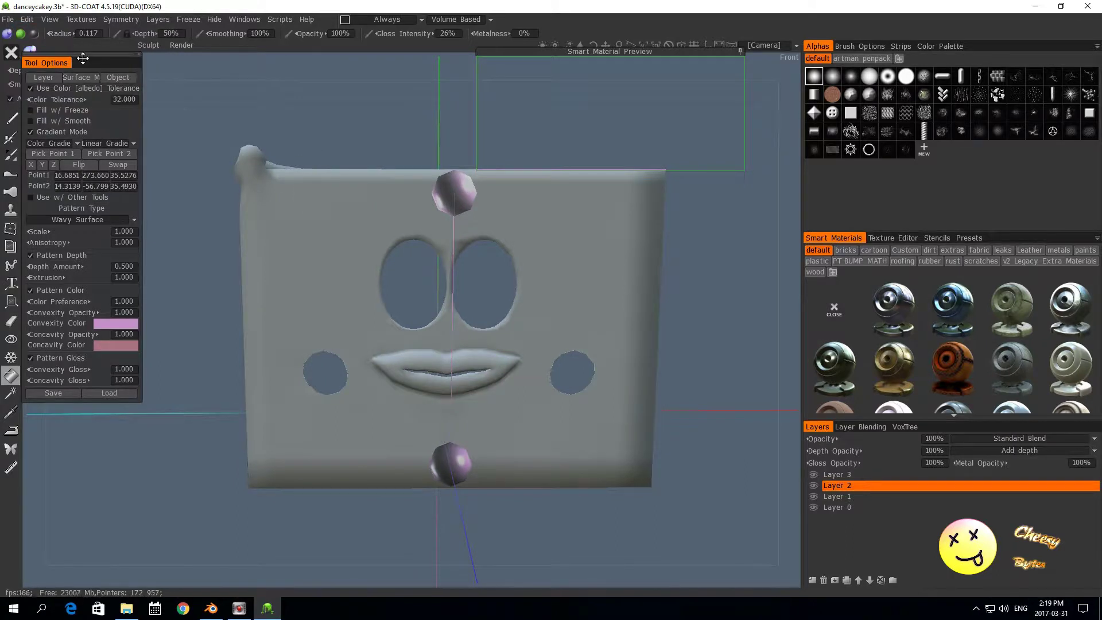
{"action": "left_click", "coordinate": [20, 33]}
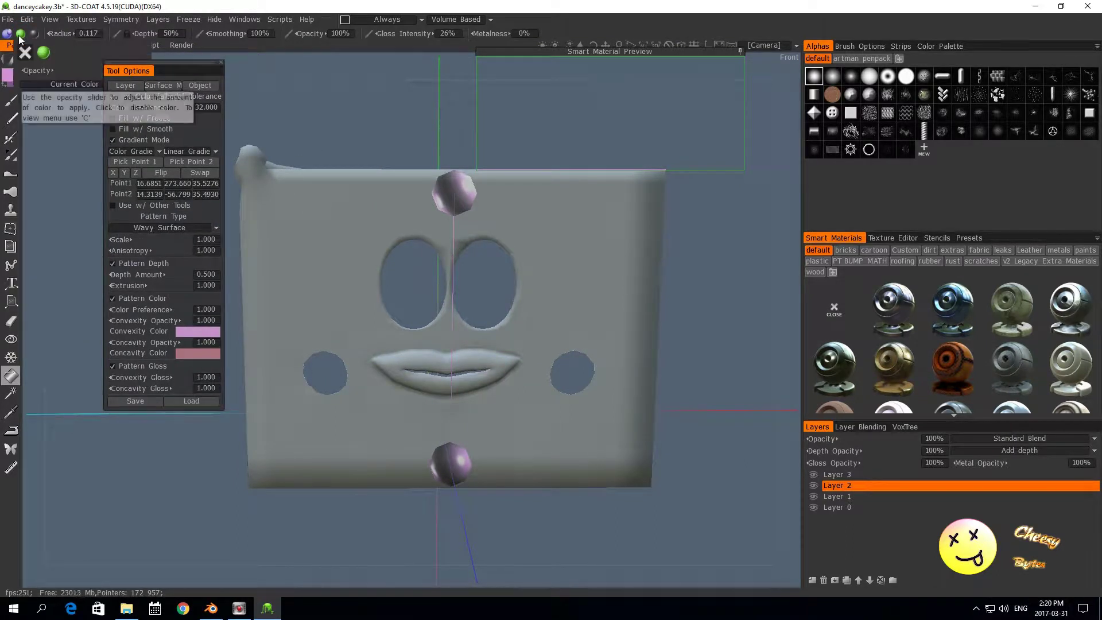
{"action": "left_click", "coordinate": [24, 53]}
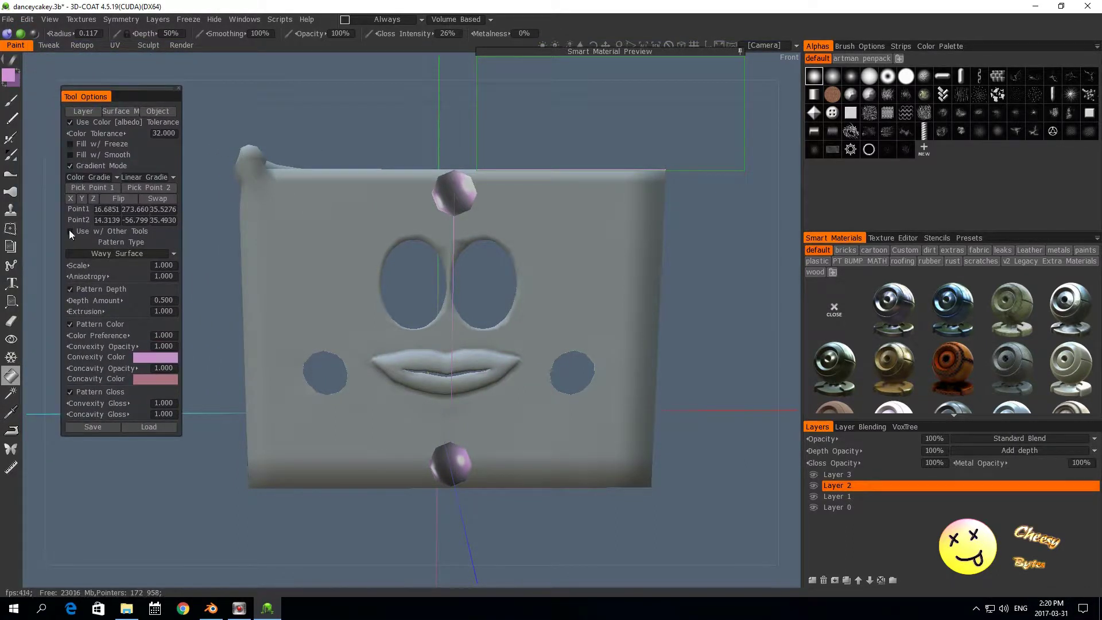
{"action": "left_click", "coordinate": [363, 304]}
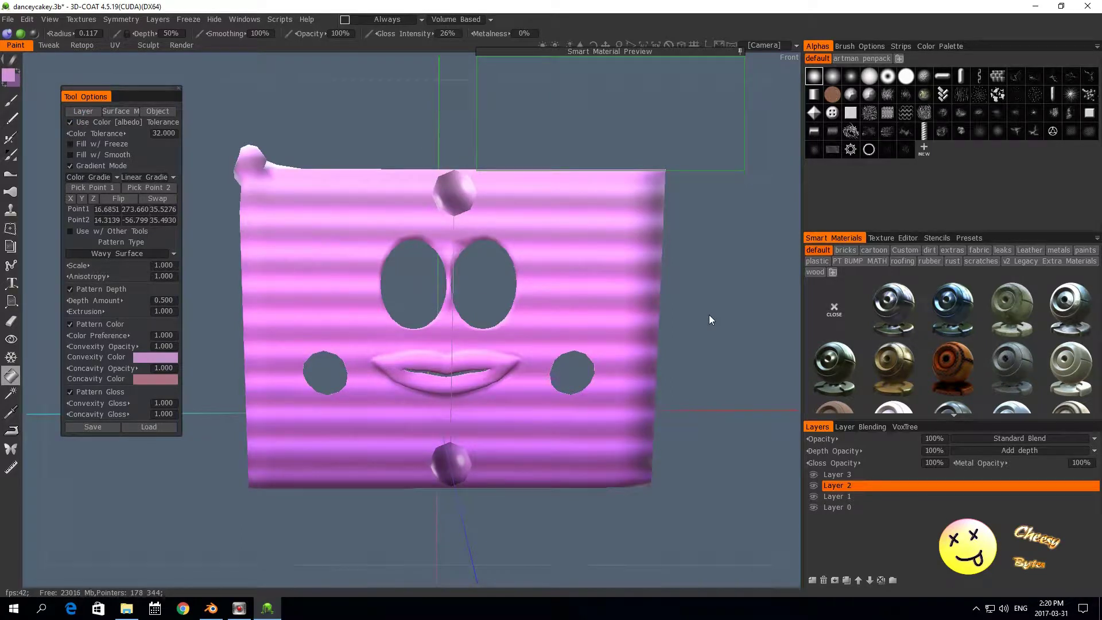
- Undo the fill and refill the cake with the wavy pattern at scale 1.25
{"action": "key", "text": "ctrl+z"}
{"action": "left_click", "coordinate": [164, 265]}
{"action": "type", "text": "1.25"}
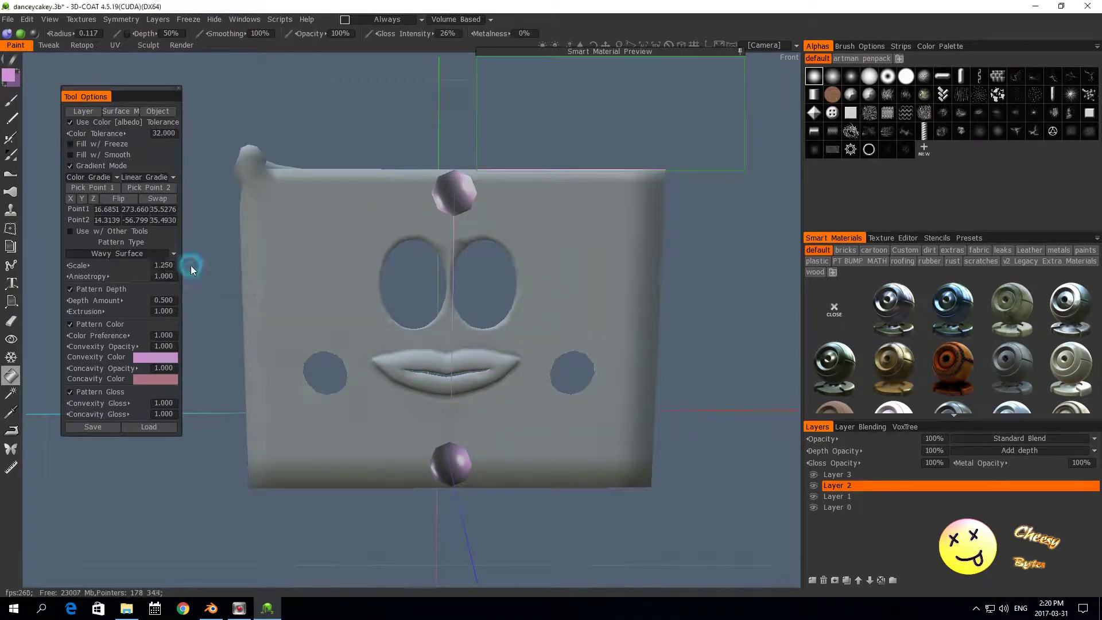
{"action": "left_click", "coordinate": [336, 339]}
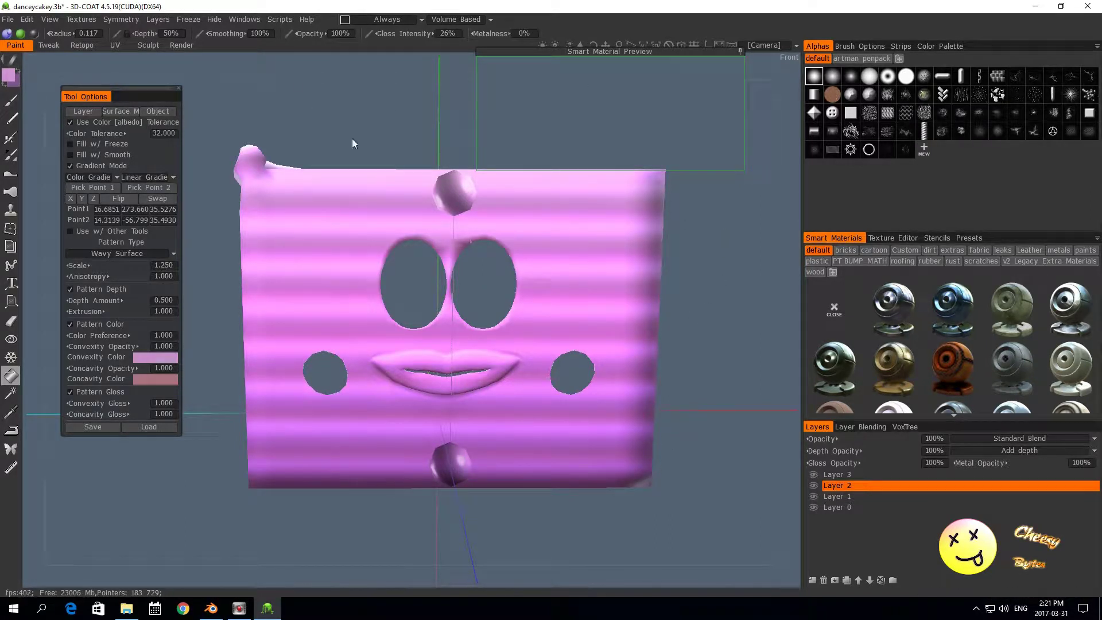
- Switch to the Right camera view and centre the cake
{"action": "left_click", "coordinate": [763, 45]}
{"action": "left_click", "coordinate": [746, 115]}
{"action": "left_click", "coordinate": [763, 45]}
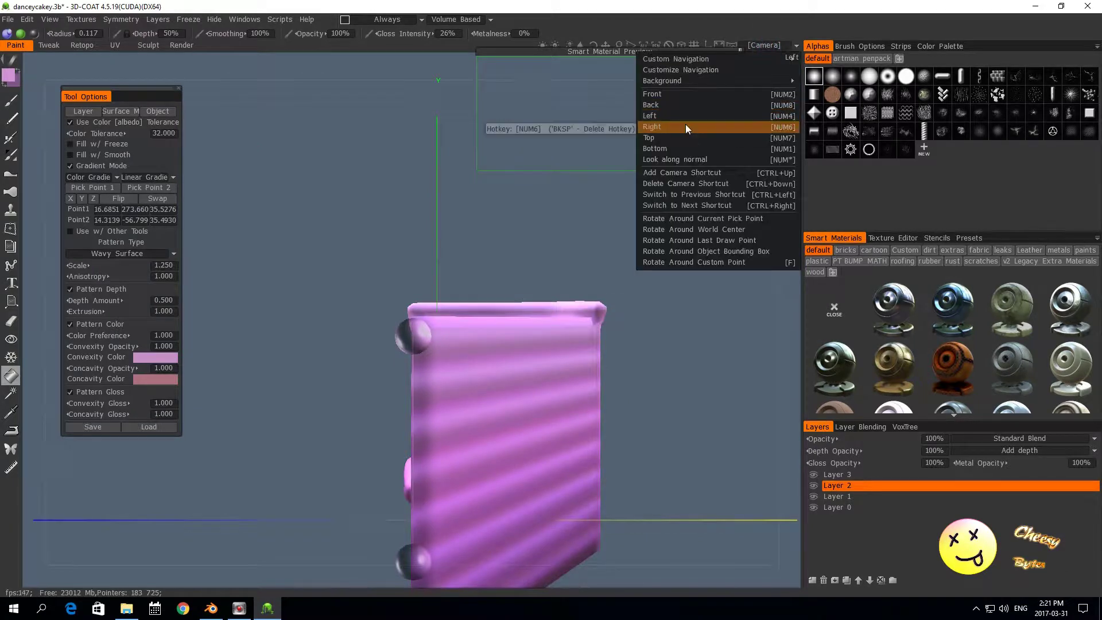
{"action": "left_click", "coordinate": [737, 127]}
{"action": "left_click_drag", "start_coordinate": [563, 85], "coordinate": [556, 107]}
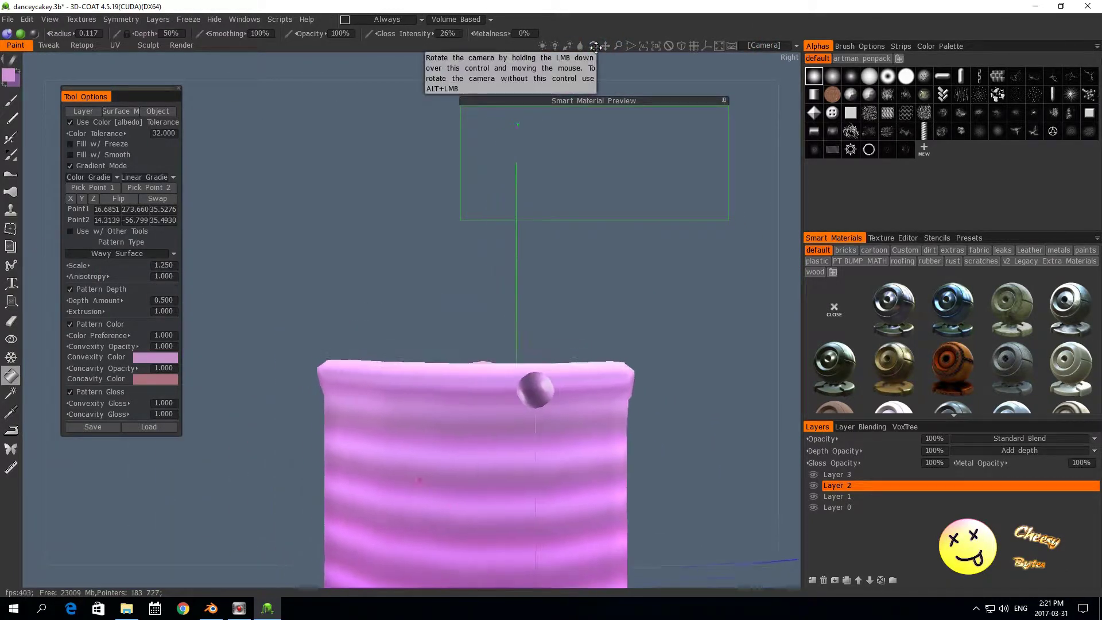
- Rename Layer 2 to icing1 and Layer 3 to icing2
{"action": "left_click", "coordinate": [813, 488]}
{"action": "left_click_drag", "start_coordinate": [605, 45], "coordinate": [605, 23]}
{"action": "double_click", "coordinate": [842, 487]}
{"action": "type", "text": "icing1"}
{"action": "key", "text": "Return"}
{"action": "double_click", "coordinate": [836, 475]}
{"action": "type", "text": "icing2"}
{"action": "key", "text": "Return"}
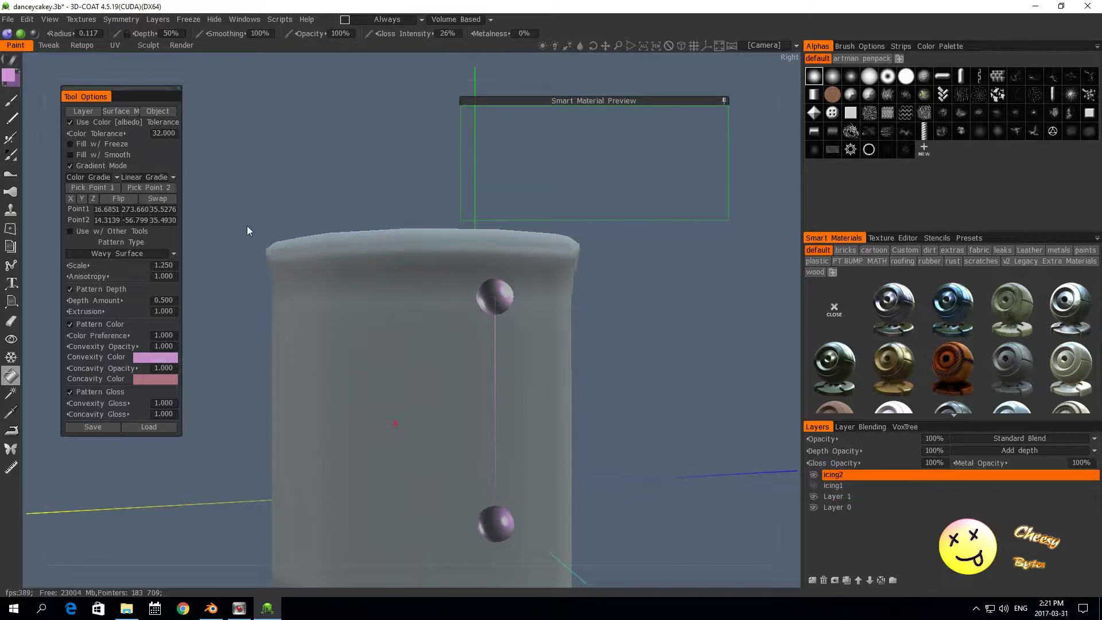
- Set the gradient points left to right and fill icing2 with vertical pink stripes
{"action": "left_click_drag", "start_coordinate": [495, 297], "coordinate": [289, 433]}
{"action": "left_click_drag", "start_coordinate": [546, 450], "coordinate": [556, 433]}
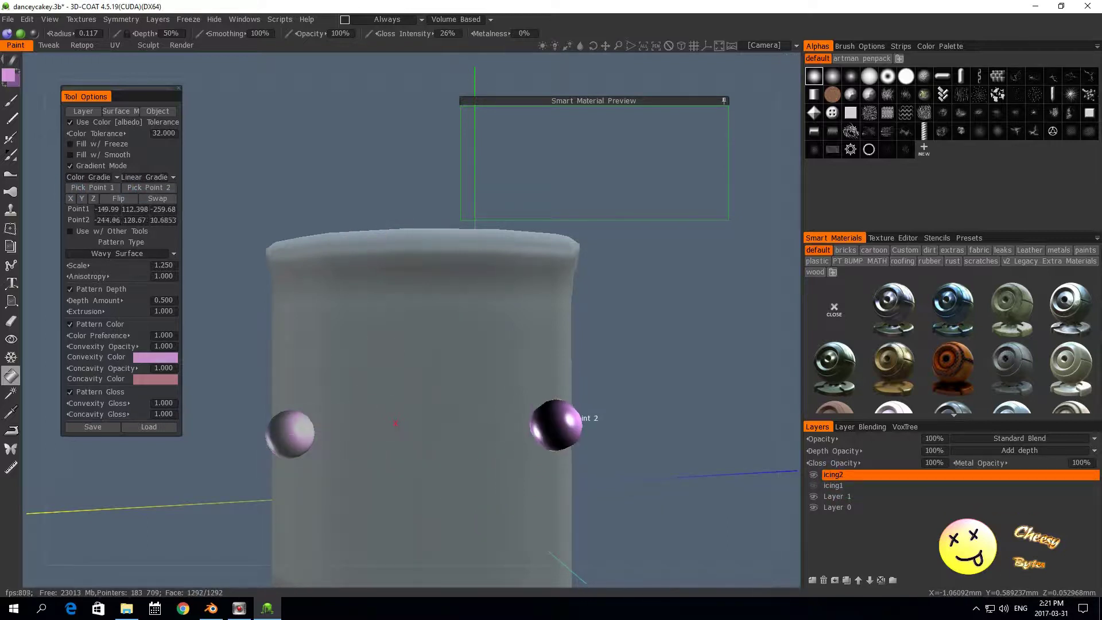
{"action": "left_click", "coordinate": [327, 332]}
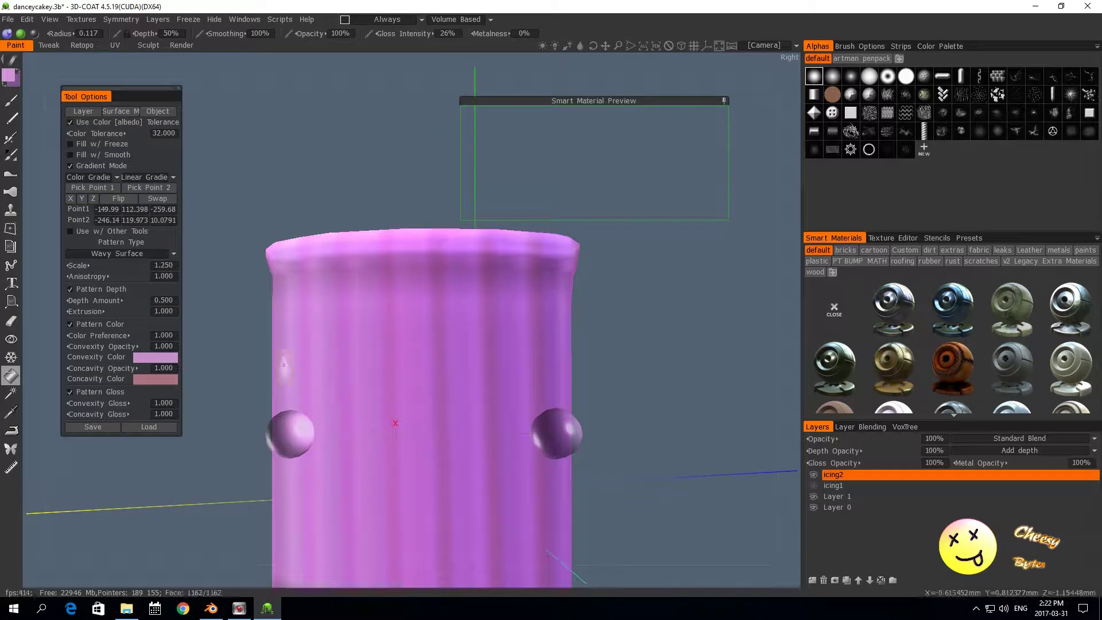
{"action": "left_click", "coordinate": [335, 340]}
{"action": "middle_click_drag", "start_coordinate": [290, 291], "coordinate": [299, 230]}
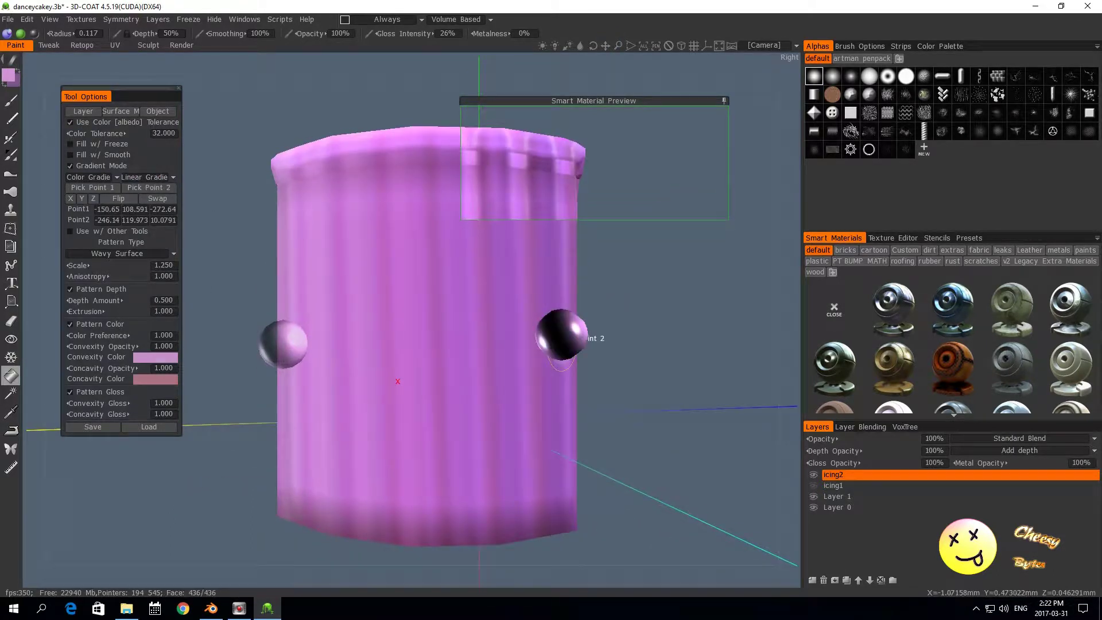
{"action": "left_click_drag", "start_coordinate": [594, 100], "coordinate": [431, 99]}
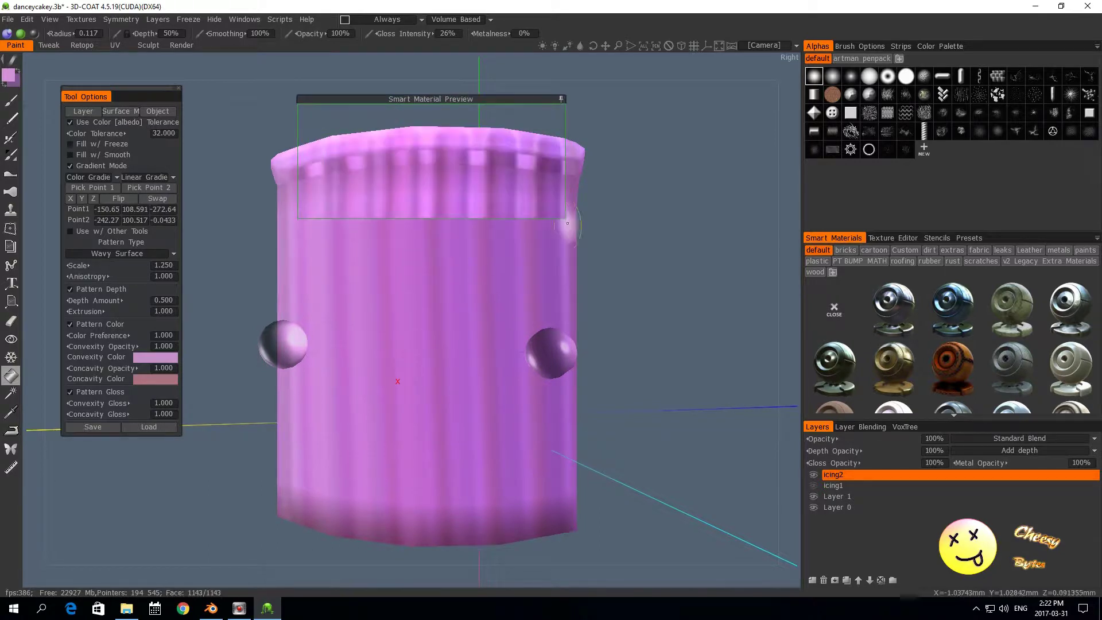
{"action": "left_click_drag", "start_coordinate": [281, 347], "coordinate": [280, 362]}
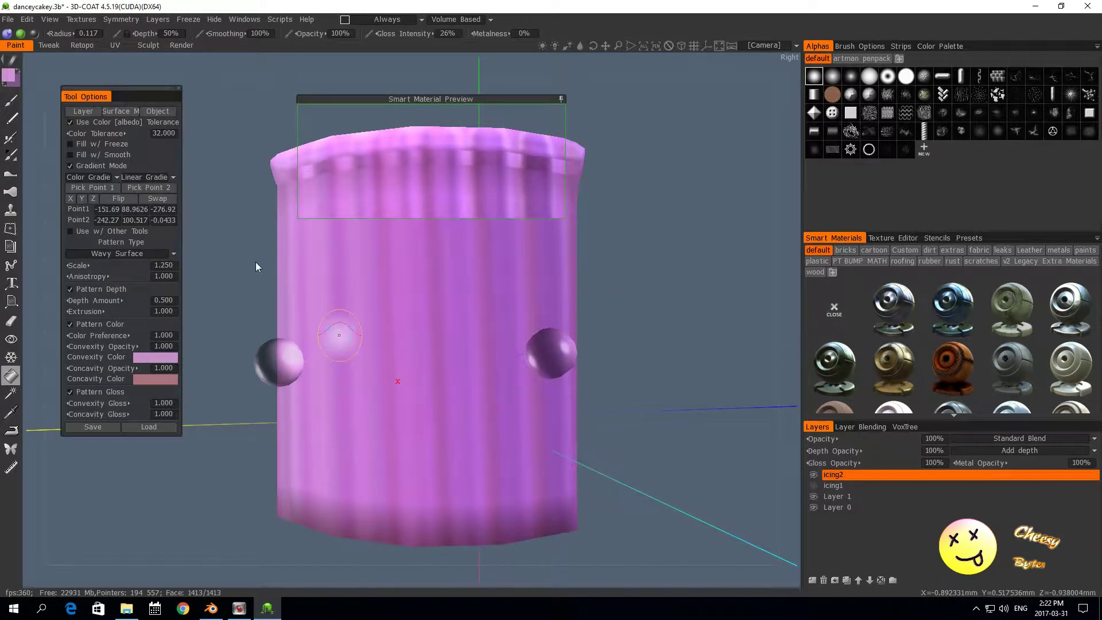
{"action": "left_click_drag", "start_coordinate": [279, 362], "coordinate": [277, 344]}
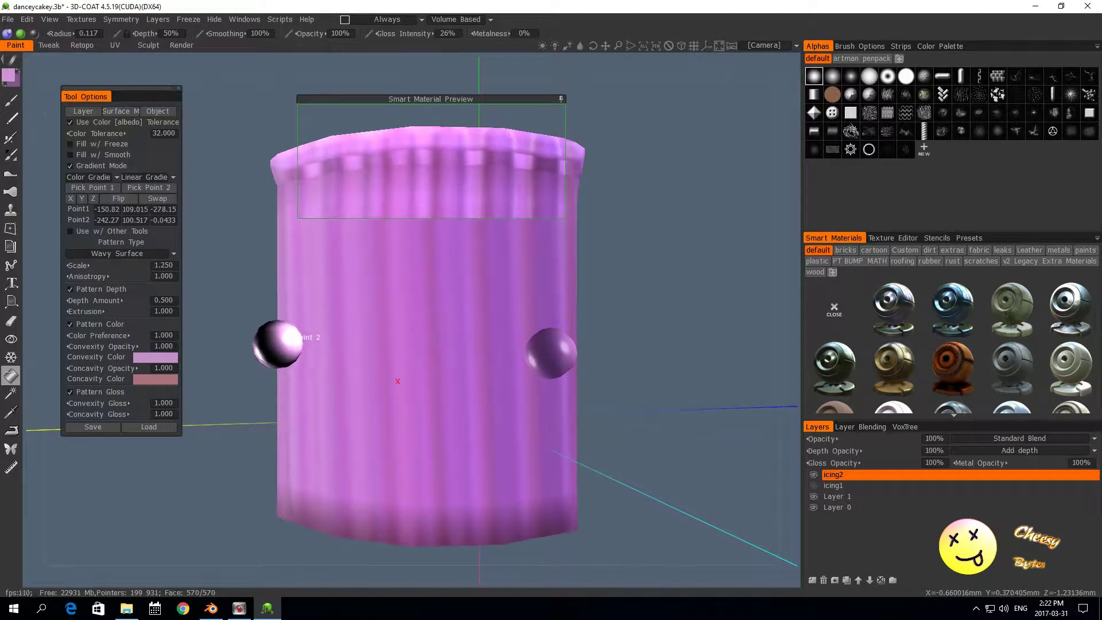
{"action": "left_click", "coordinate": [282, 337]}
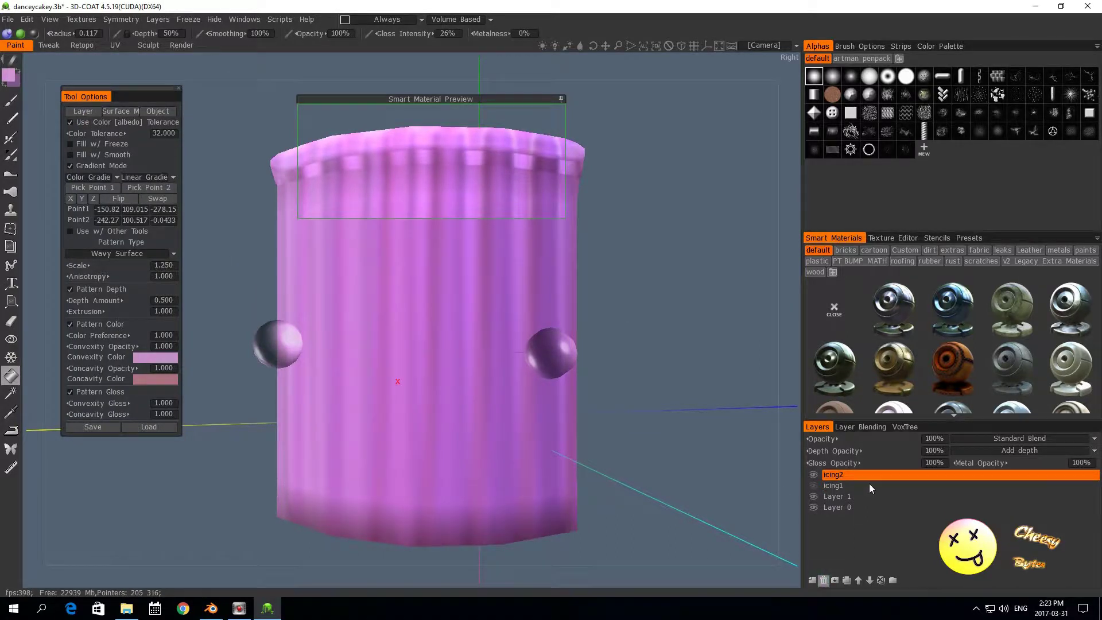
{"action": "key", "text": "ctrl+z"}
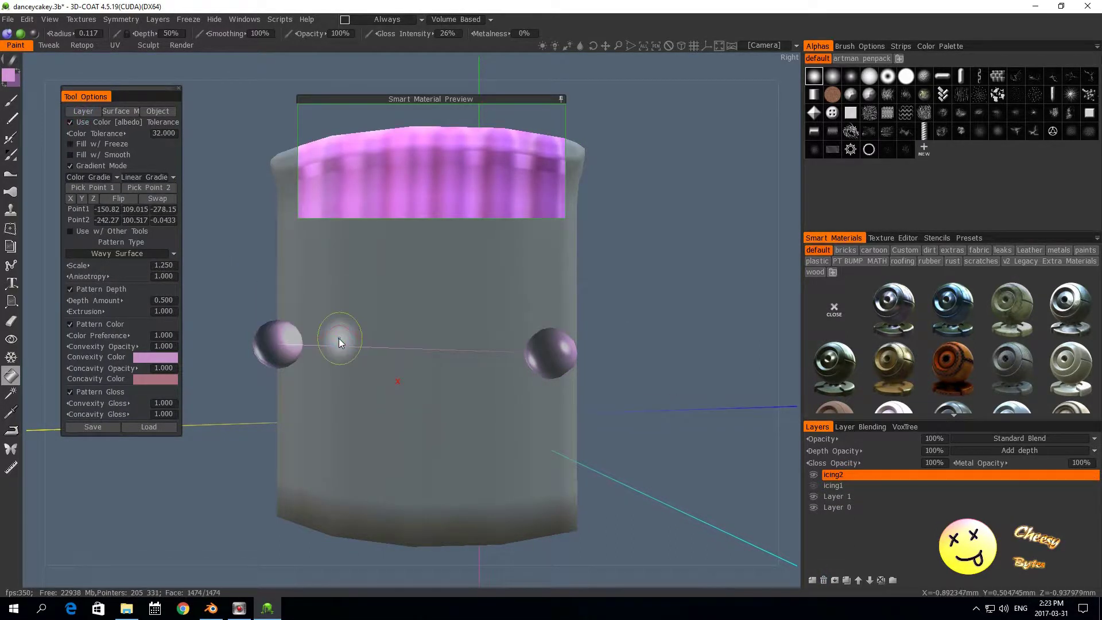
{"action": "left_click", "coordinate": [338, 343]}
- Toggle layer visibility so icing2 shows and icing1 is hidden
{"action": "left_click", "coordinate": [814, 486]}
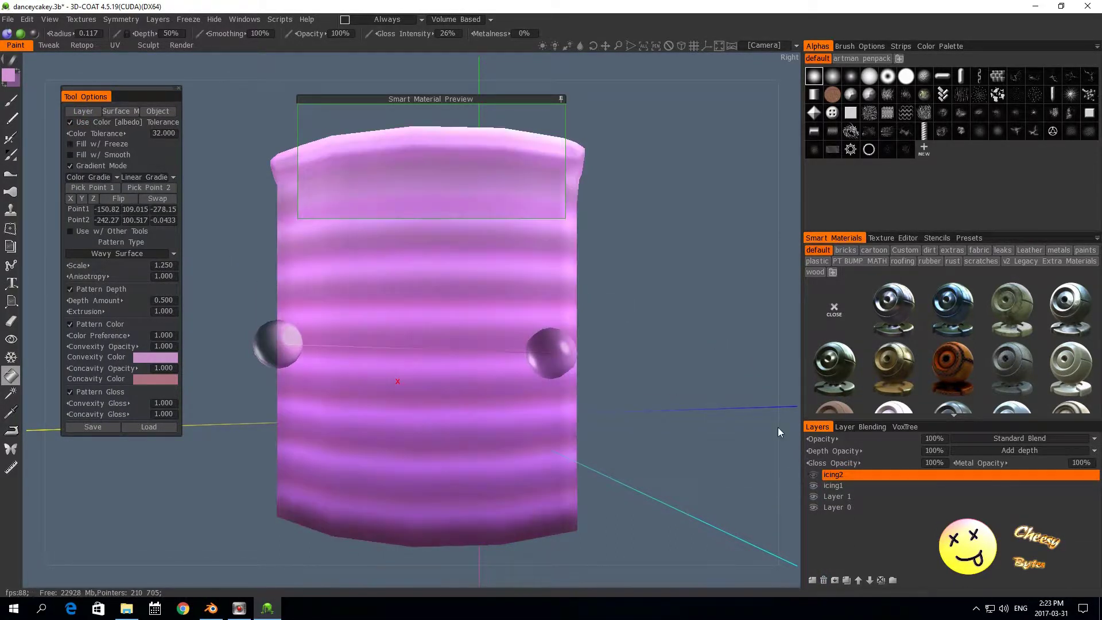
{"action": "left_click", "coordinate": [814, 475]}
{"action": "mouse_move", "coordinate": [594, 48]}
{"action": "left_mouse_down"}
{"action": "mouse_move", "coordinate": [631, 81]}
{"action": "mouse_move", "coordinate": [596, 54]}
{"action": "left_mouse_up"}
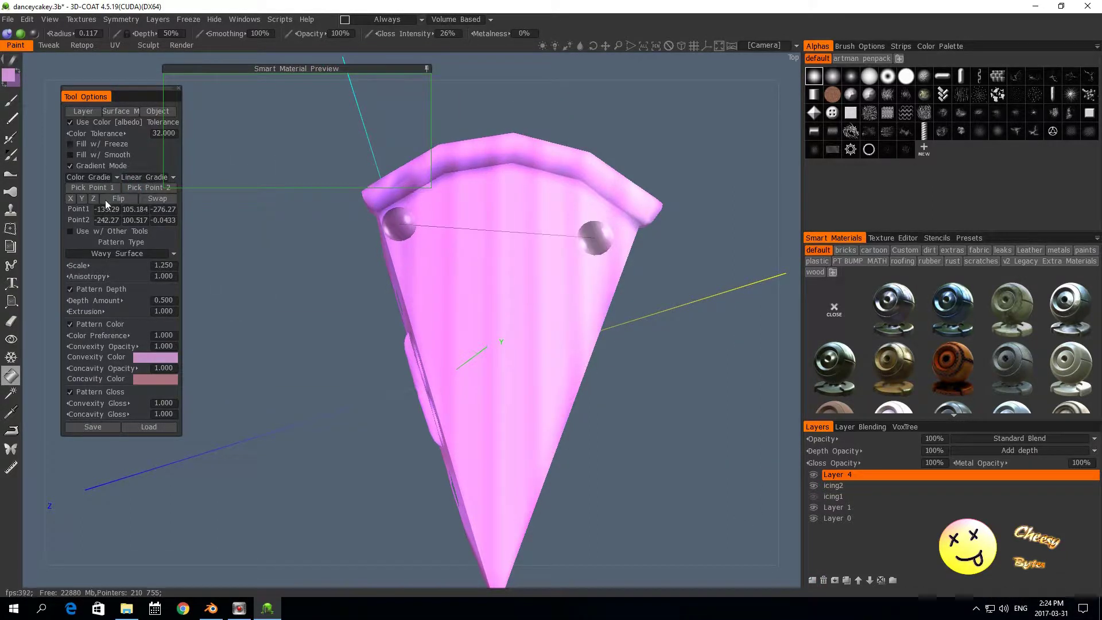
- Rename Layer 4 to icing3 and add Layer 5 above it
{"action": "double_click", "coordinate": [833, 474]}
{"action": "type", "text": "icing3"}
{"action": "key", "text": "Return"}
{"action": "left_click_drag", "start_coordinate": [593, 45], "coordinate": [499, 54]}
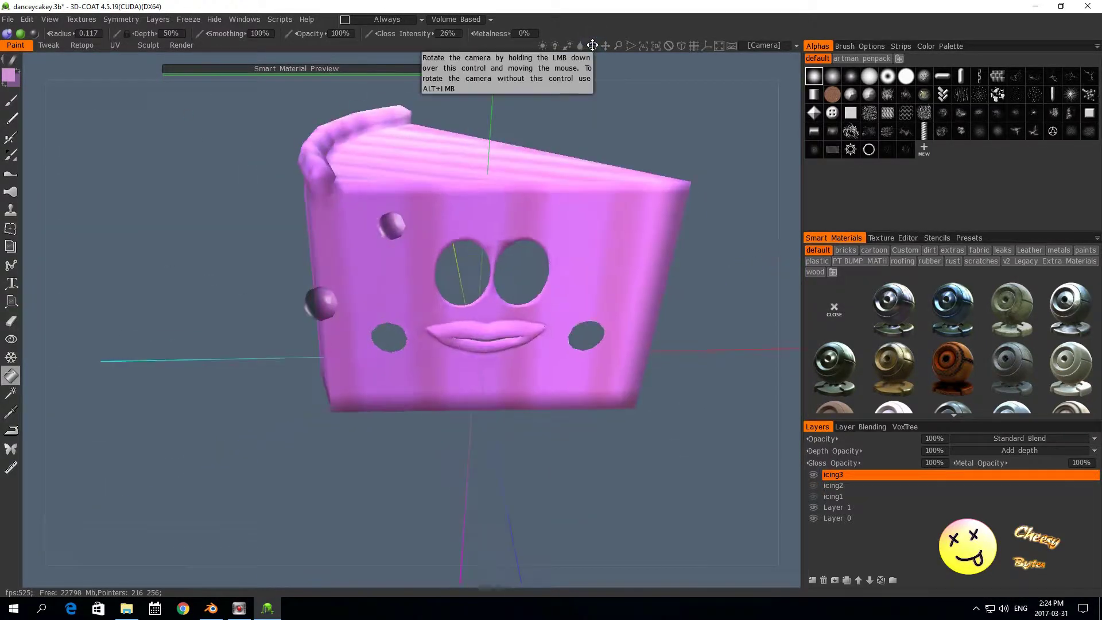
{"action": "left_click", "coordinate": [811, 580]}
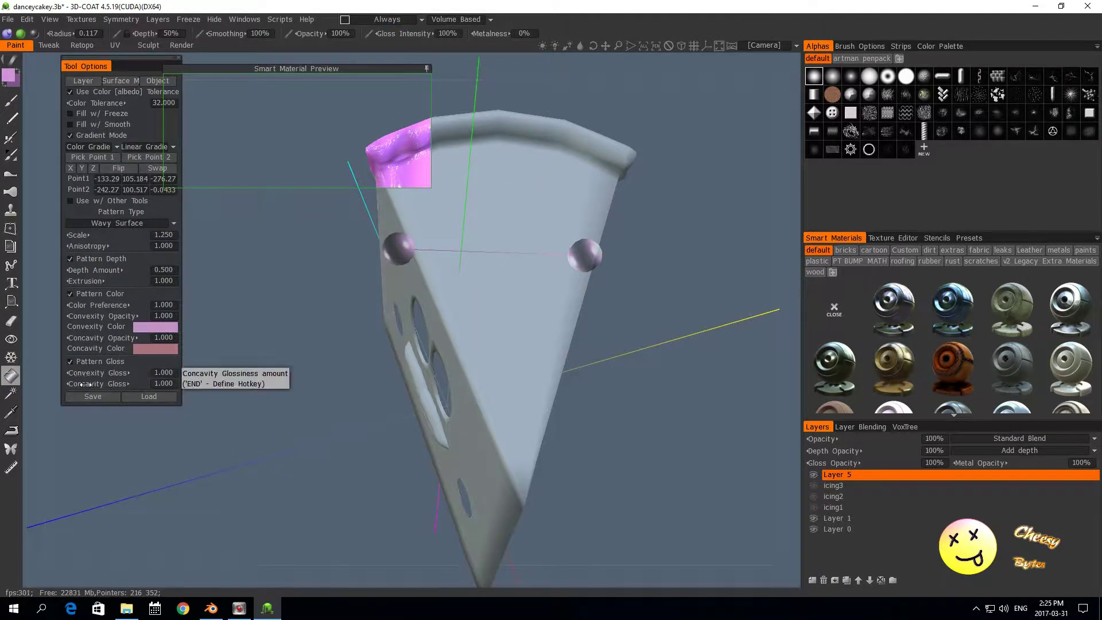
- Switch to the top camera view and set concavity gloss to 1.25
{"action": "left_click", "coordinate": [766, 45]}
{"action": "left_click", "coordinate": [701, 137]}
{"action": "left_click", "coordinate": [154, 383]}
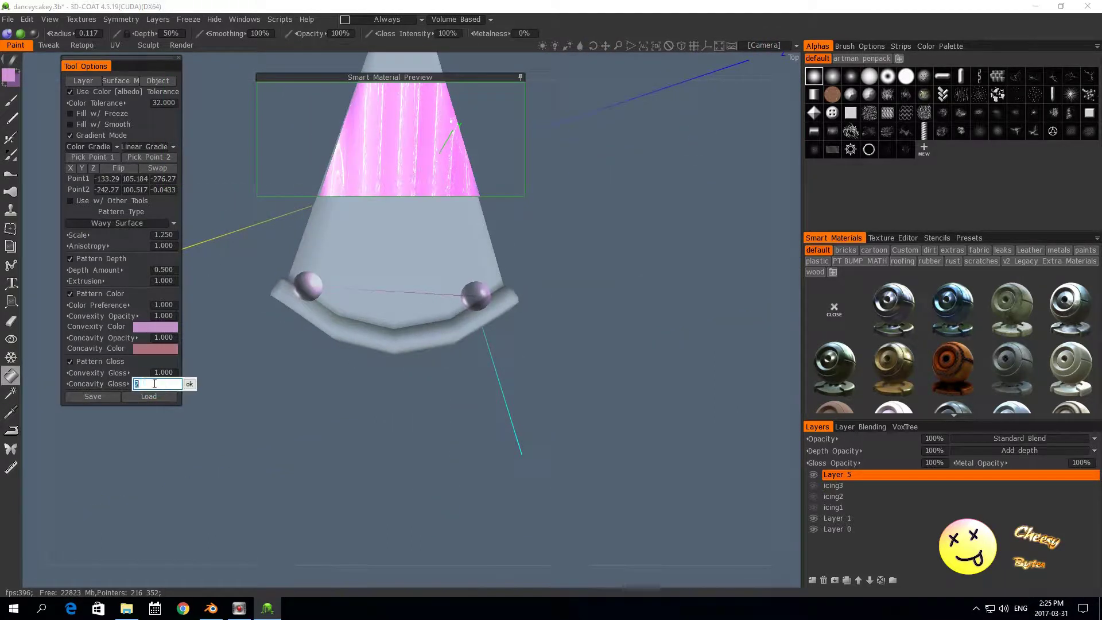
{"action": "type", "text": "1.25"}
{"action": "key", "text": "Return"}
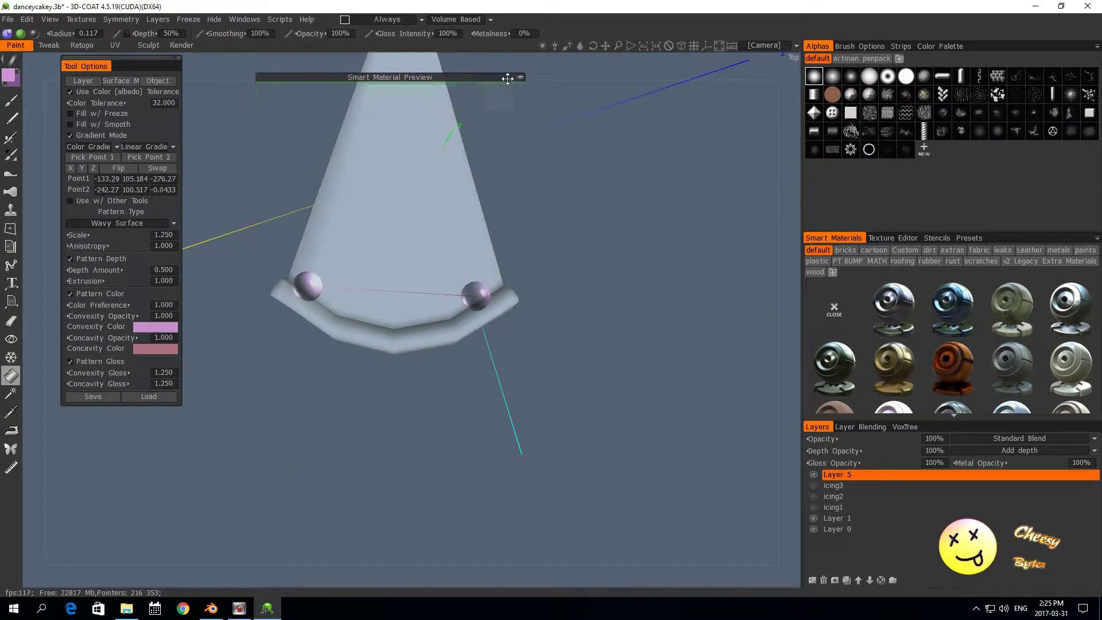
- Set convexity gloss to 1.5 and fill the new layer with pink stripes
{"action": "left_click", "coordinate": [442, 33]}
{"action": "left_click", "coordinate": [247, 172]}
{"action": "key", "text": "Return"}
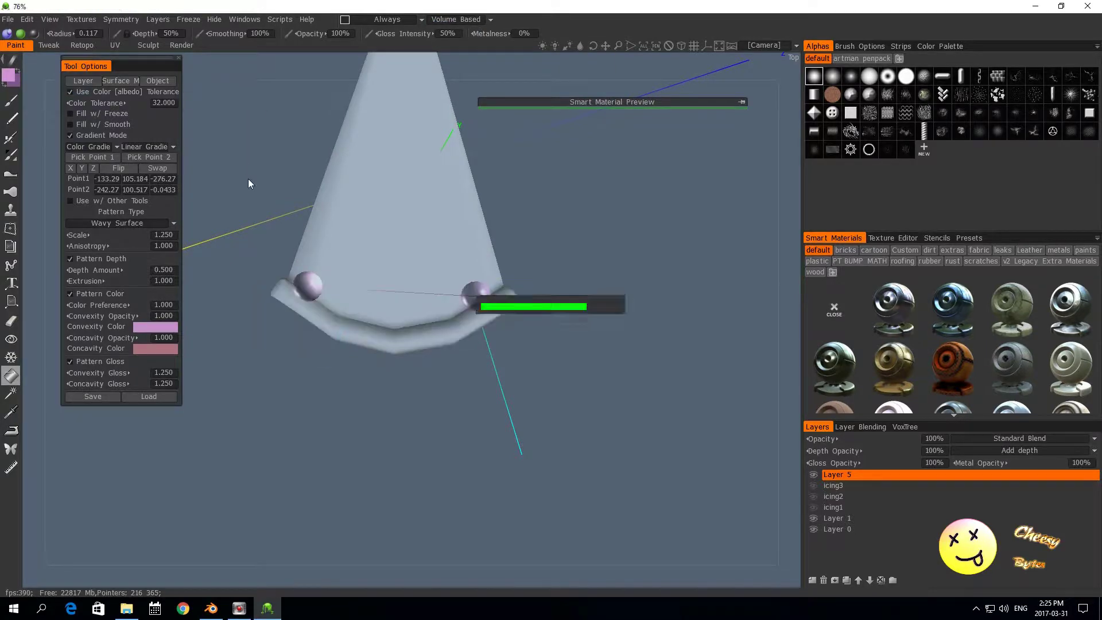
{"action": "middle_click_drag", "start_coordinate": [275, 114], "coordinate": [156, 379]}
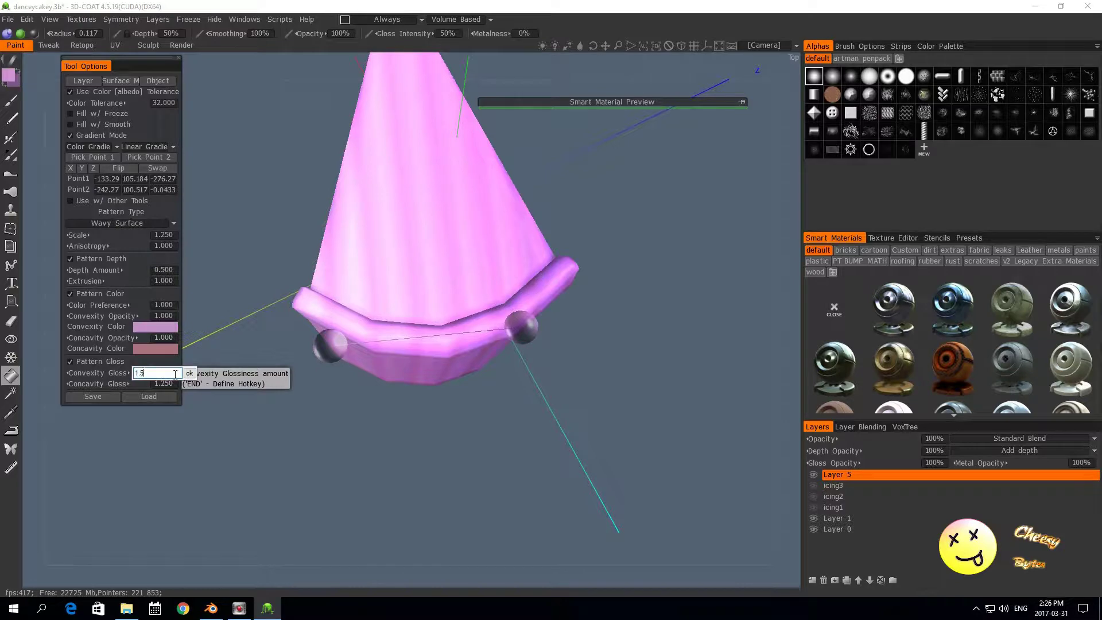
{"action": "key", "text": "Return"}
{"action": "left_click_drag", "start_coordinate": [591, 46], "coordinate": [677, 372]}
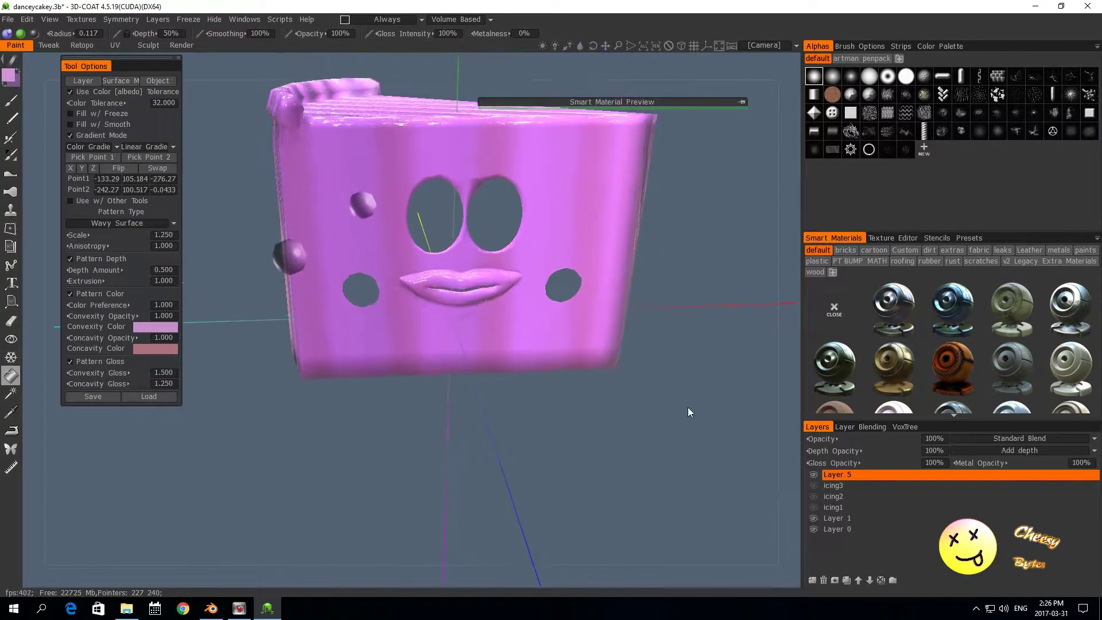
{"action": "left_click_drag", "start_coordinate": [833, 485], "coordinate": [829, 489]}
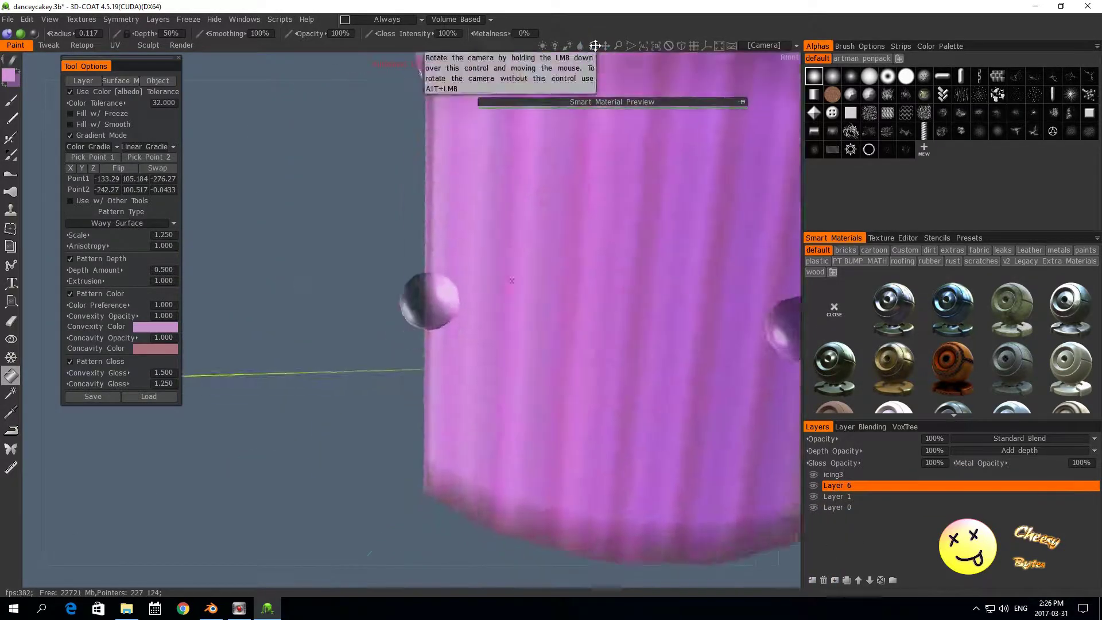
- Fill icing1 with the pink wavy pattern on a top-to-bottom gradient, with icing3 hidden
{"action": "left_click", "coordinate": [741, 101]}
{"action": "left_click_drag", "start_coordinate": [591, 46], "coordinate": [711, 102]}
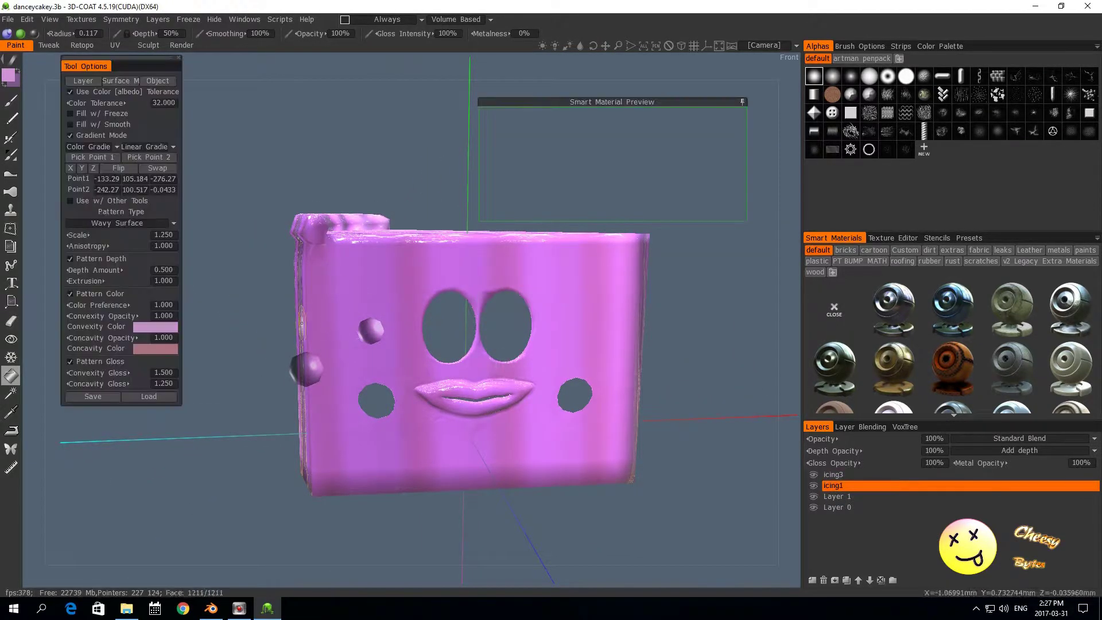
{"action": "left_click", "coordinate": [409, 253]}
{"action": "left_click", "coordinate": [404, 472]}
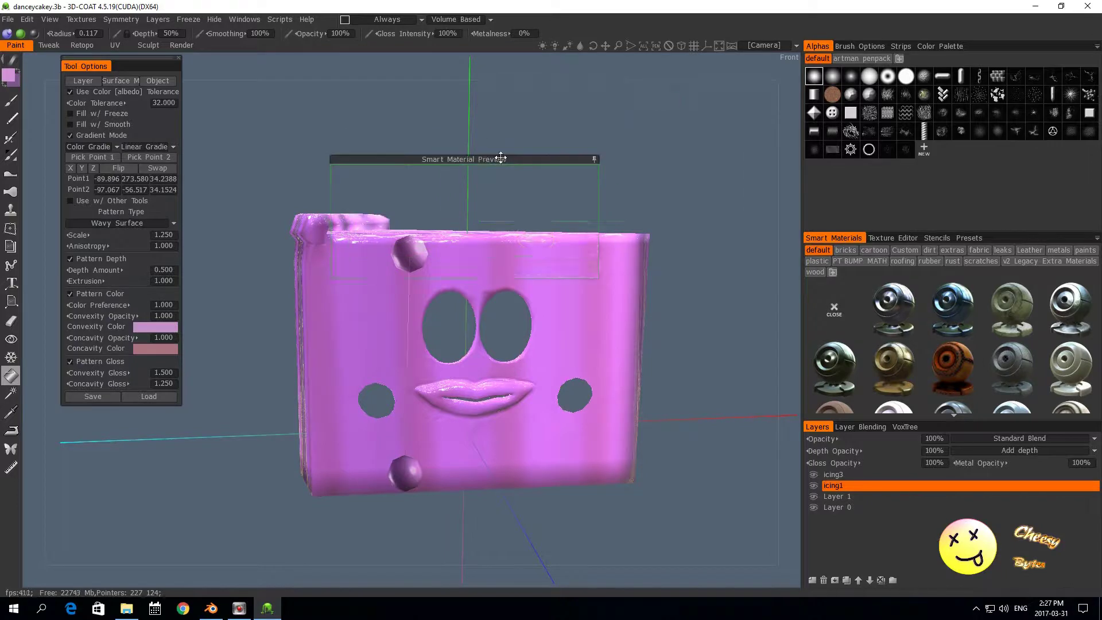
{"action": "left_click", "coordinate": [813, 474]}
{"action": "left_click", "coordinate": [302, 320]}
{"action": "left_click", "coordinate": [332, 337]}
- Undo the fill, move the second gradient point lower, and refill the pink wavy stripes
{"action": "middle_click_drag", "start_coordinate": [593, 60], "coordinate": [684, 88]}
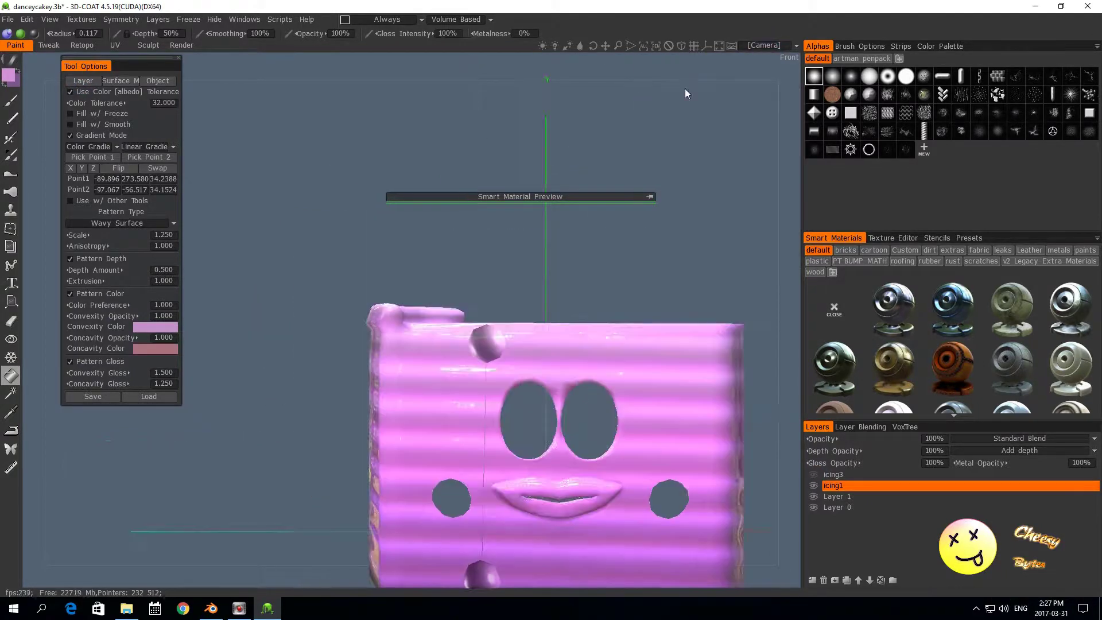
{"action": "key", "text": "ctrl+z"}
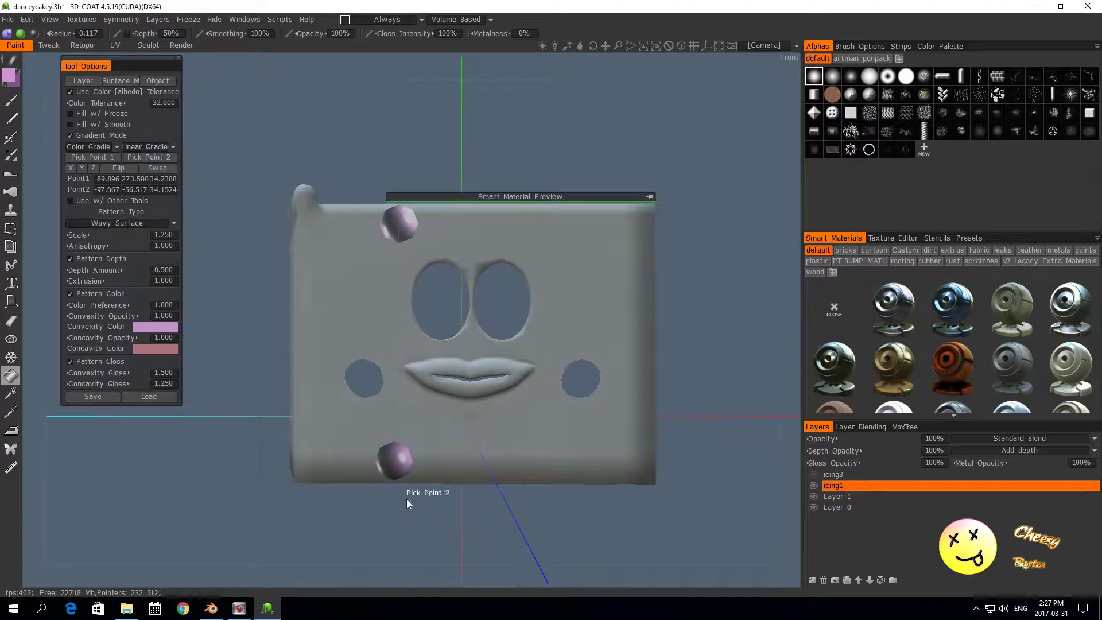
{"action": "left_click", "coordinate": [398, 470]}
{"action": "mouse_move", "coordinate": [567, 196]}
{"action": "left_mouse_down"}
{"action": "mouse_move", "coordinate": [553, 176]}
{"action": "mouse_move", "coordinate": [569, 158]}
{"action": "left_mouse_up"}
{"action": "left_click_drag", "start_coordinate": [376, 476], "coordinate": [377, 487]}
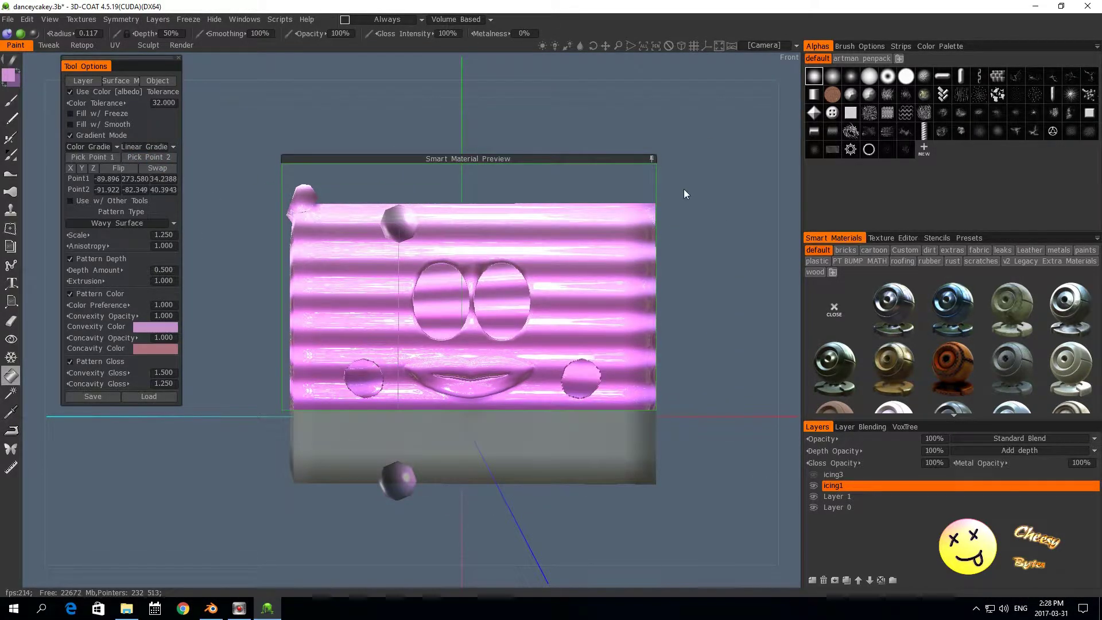
{"action": "key", "text": "Return"}
{"action": "key", "text": "Return"}
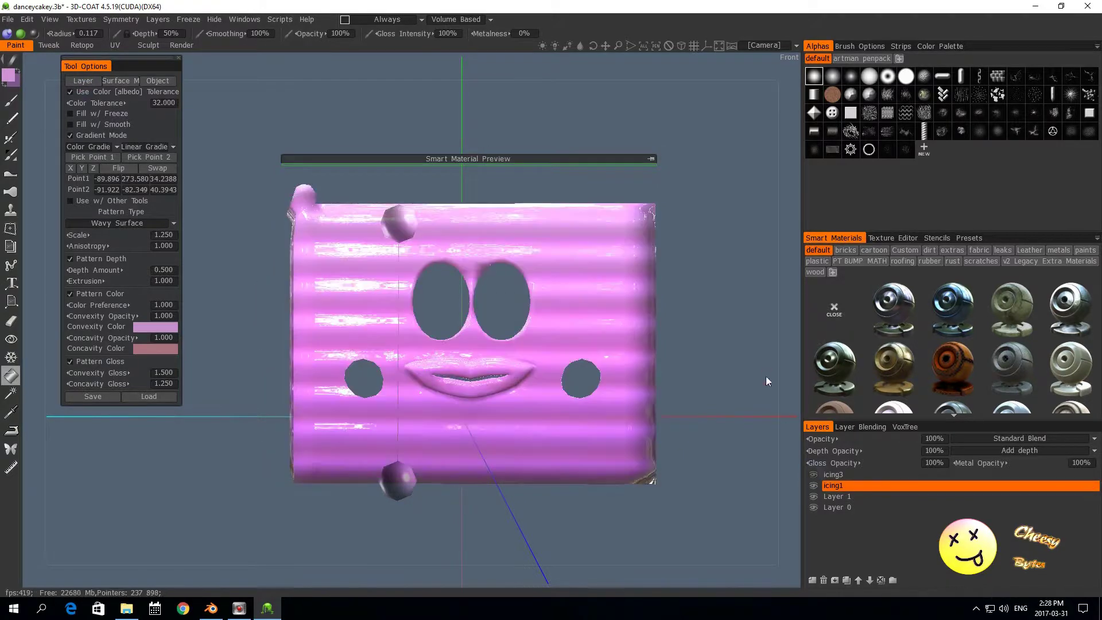
- Orbit around the cake to inspect the pink stripes
{"action": "right_click_drag", "start_coordinate": [765, 362], "coordinate": [603, 46]}
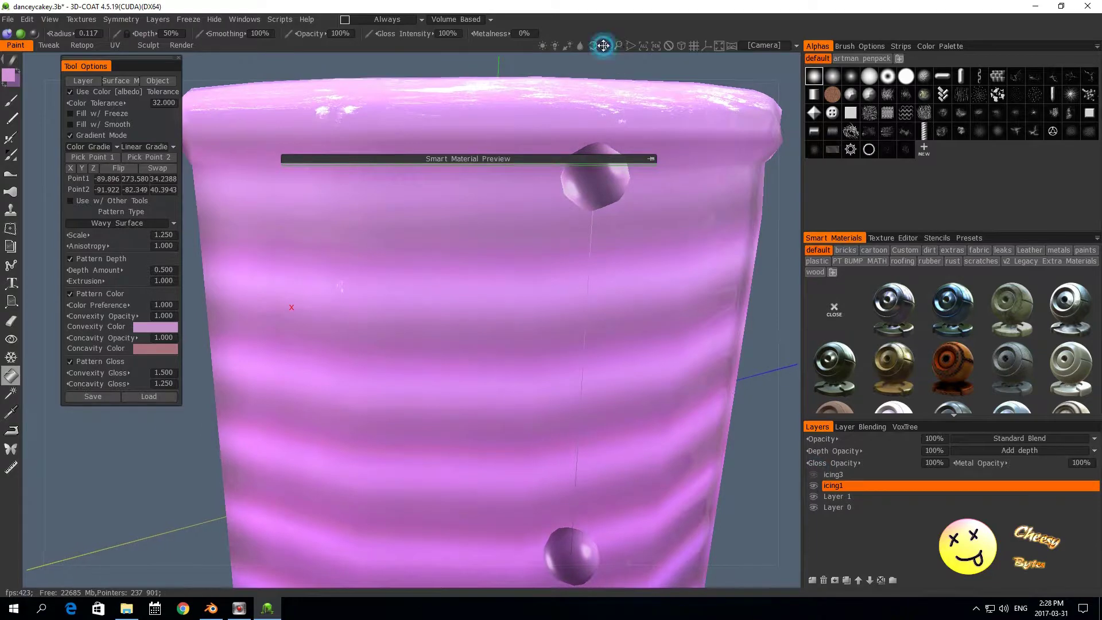
{"action": "left_click_drag", "start_coordinate": [603, 46], "coordinate": [177, 57]}
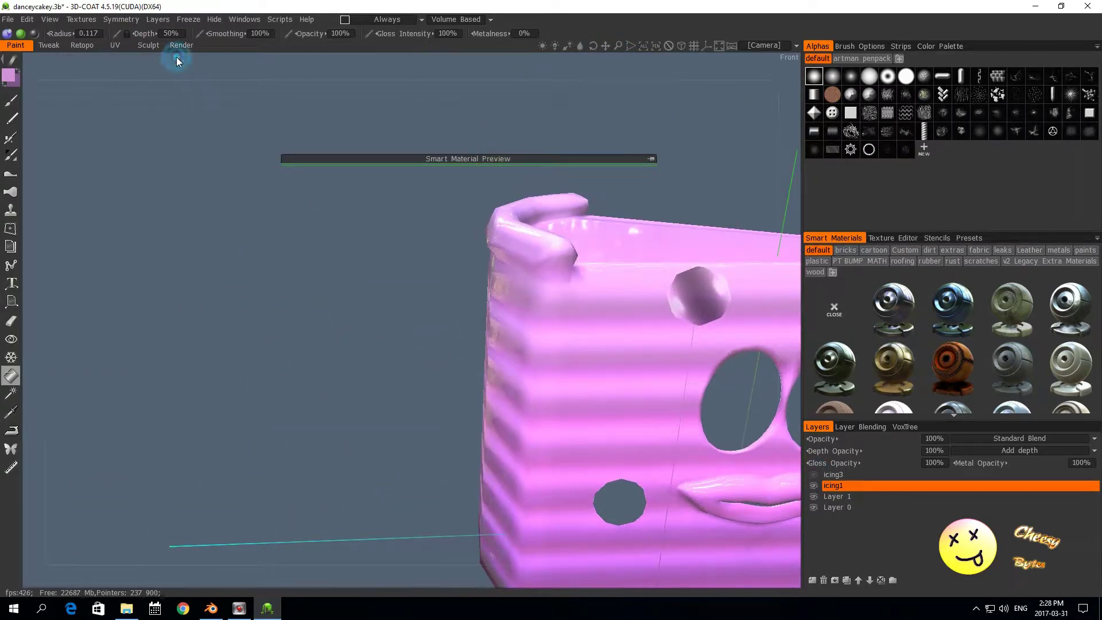
{"action": "left_click_drag", "start_coordinate": [593, 44], "coordinate": [593, 44]}
{"action": "left_click", "coordinate": [8, 19]}
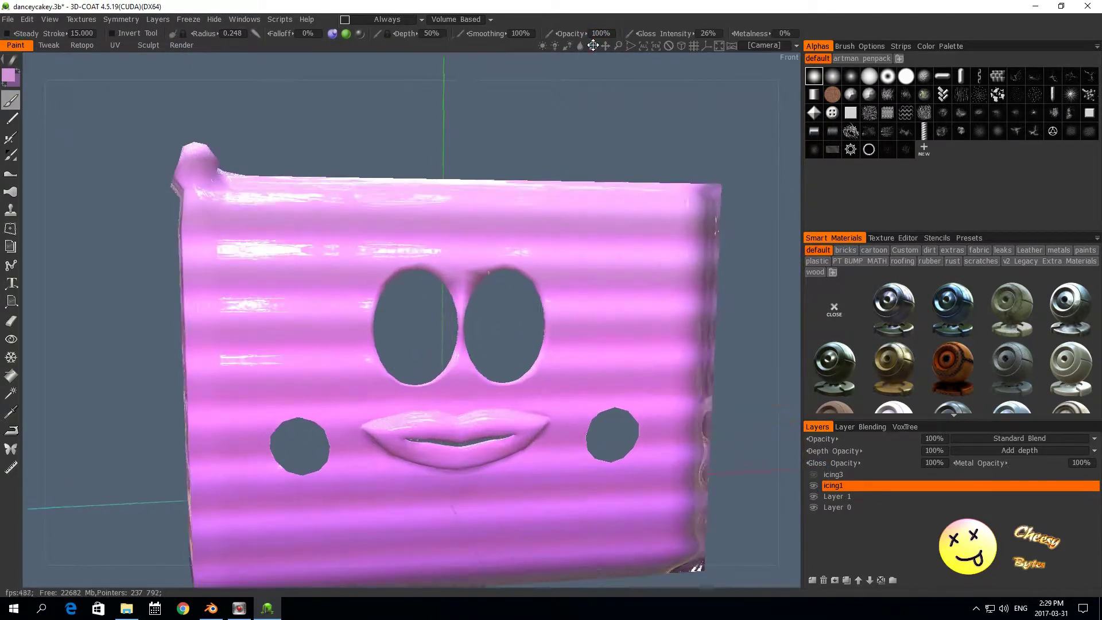
{"action": "left_click", "coordinate": [36, 118]}
- Hide the icing, rename the new layer below icing1 'cakeybase', and show plastic smart materials
{"action": "left_click", "coordinate": [821, 484]}
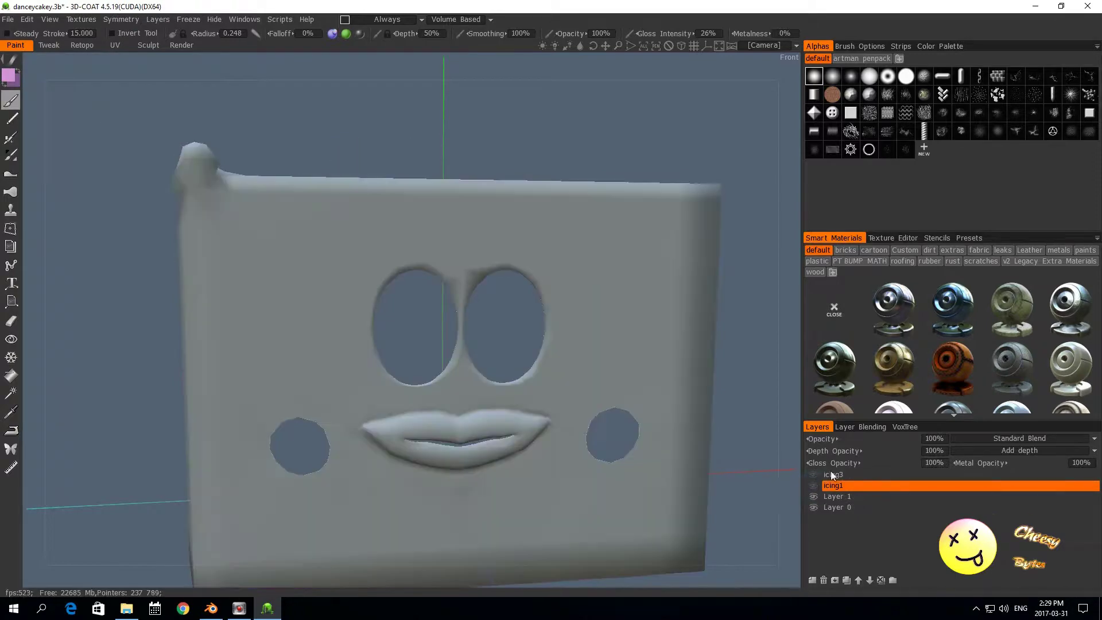
{"action": "left_click_drag", "start_coordinate": [838, 485], "coordinate": [839, 497]}
{"action": "double_click", "coordinate": [839, 497]}
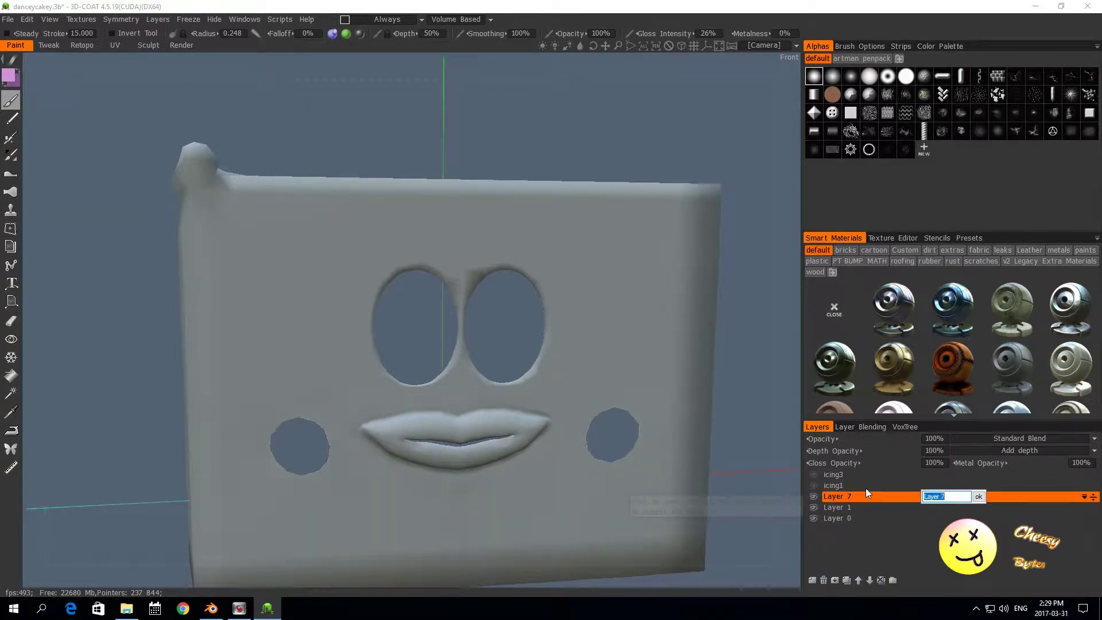
{"action": "type", "text": "cakeybase"}
{"action": "key", "text": "Return"}
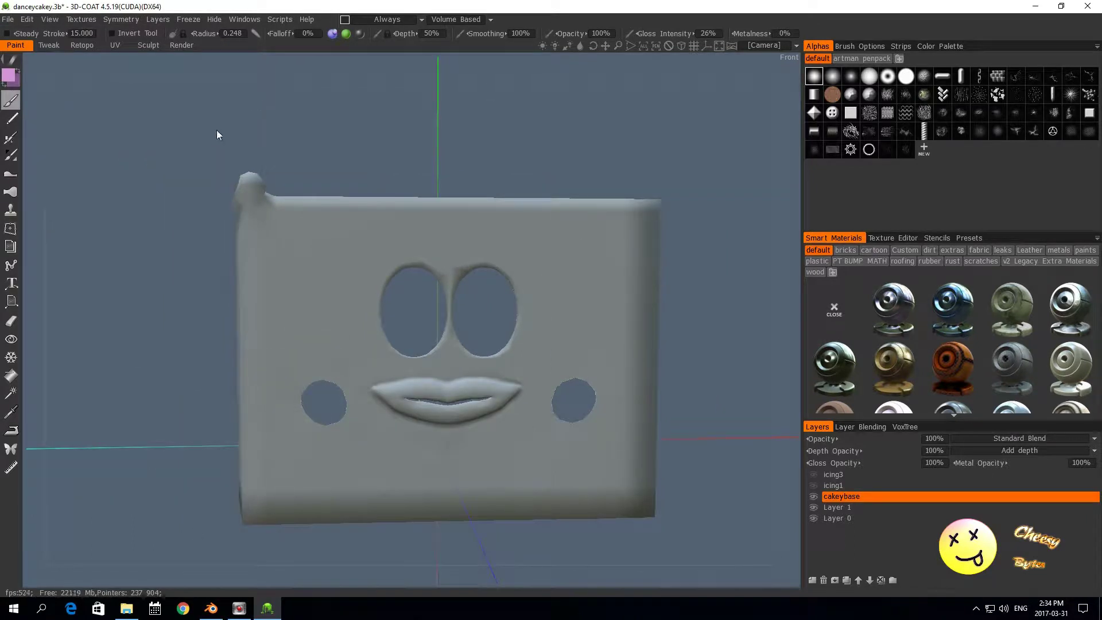
{"action": "left_click", "coordinate": [817, 261]}
{"action": "scroll", "coordinate": [909, 302], "scroll_direction": "down", "scroll_amount": 2}
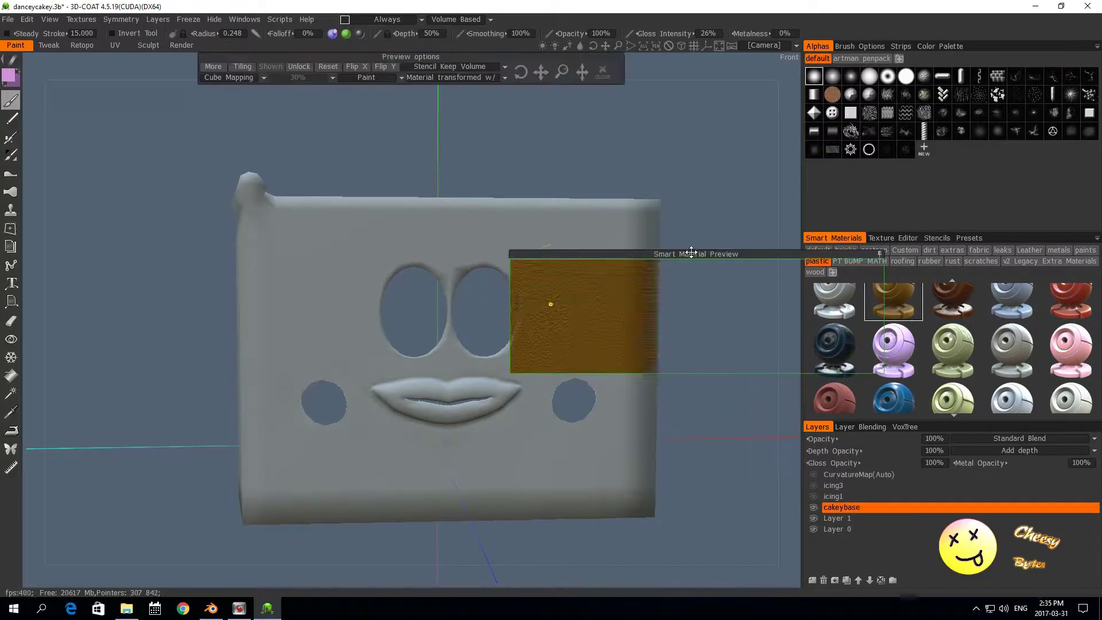
- Fill cakeybase with plastic_bumped using UV mapping, no pattern and gradient off
{"action": "left_click", "coordinate": [224, 79]}
{"action": "left_click_drag", "start_coordinate": [422, 168], "coordinate": [353, 157]}
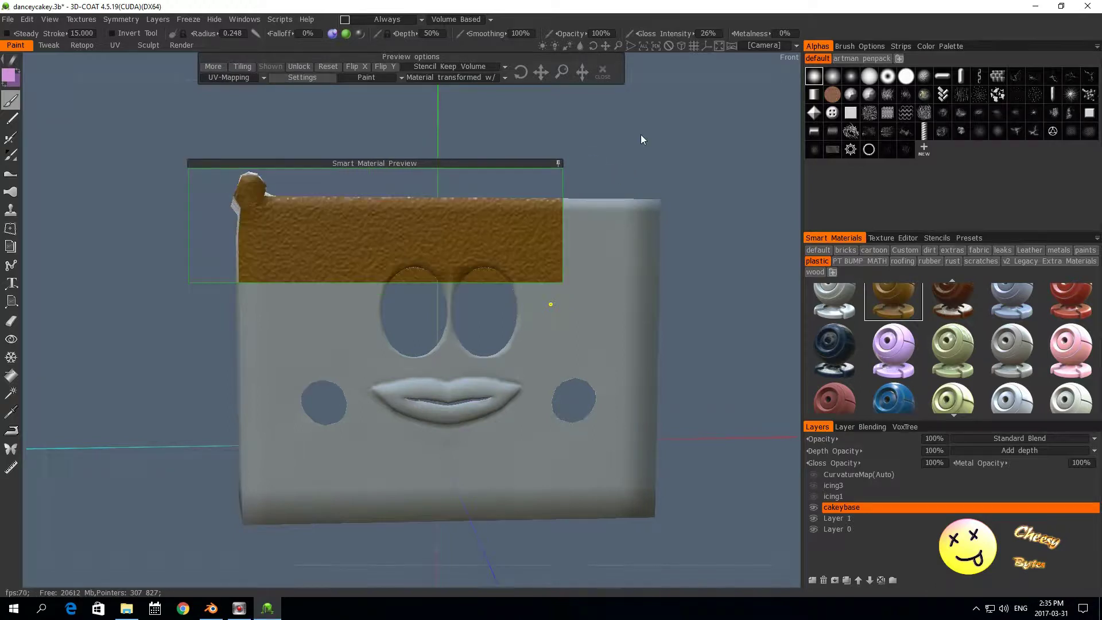
{"action": "left_click_drag", "start_coordinate": [615, 41], "coordinate": [663, 139]}
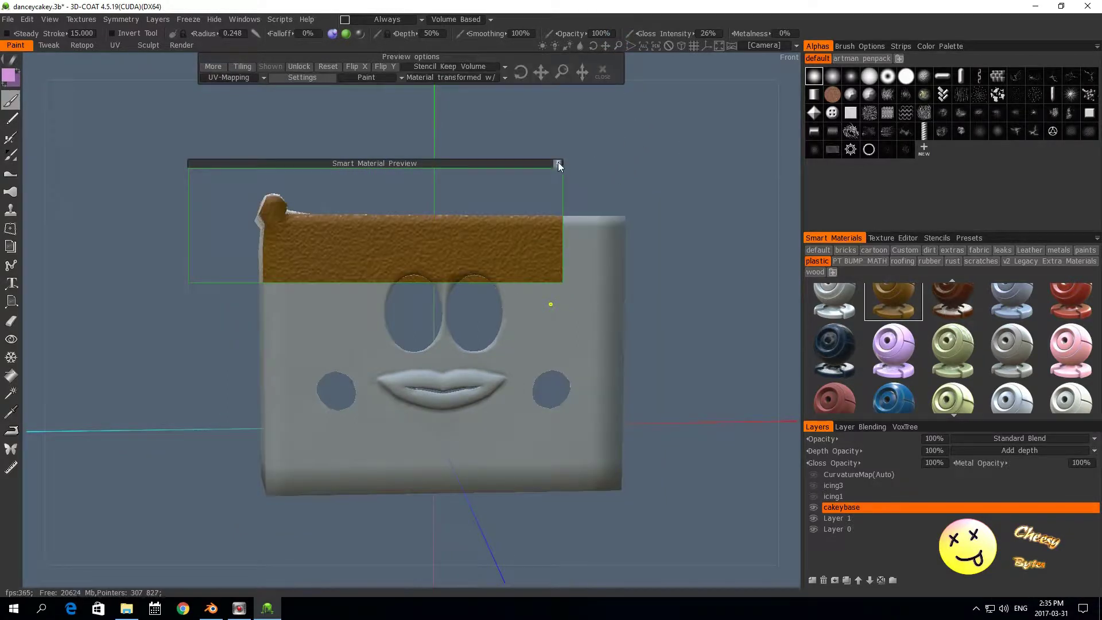
{"action": "left_click", "coordinate": [558, 166]}
{"action": "left_click", "coordinate": [11, 376]}
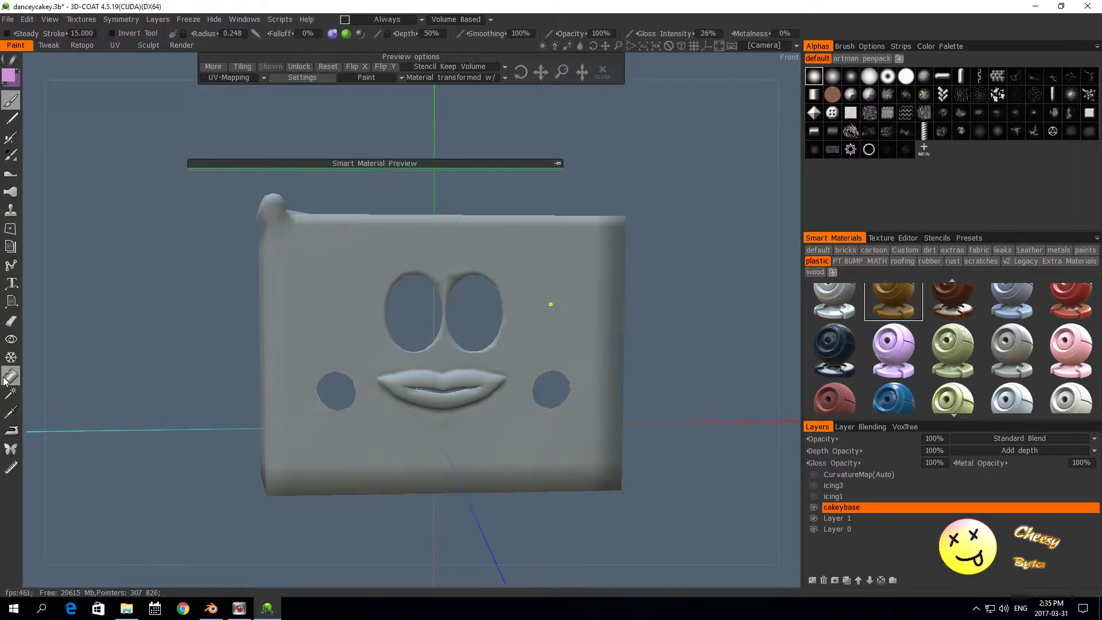
{"action": "left_click", "coordinate": [117, 221]}
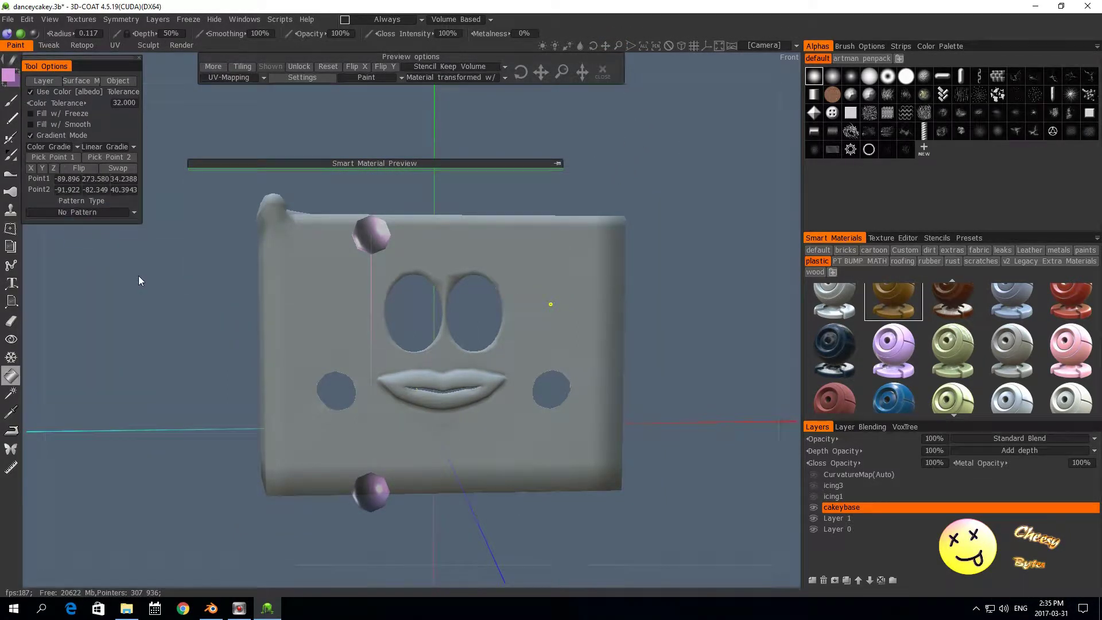
{"action": "left_click", "coordinate": [31, 135]}
{"action": "left_click", "coordinate": [558, 163]}
{"action": "left_click", "coordinate": [76, 81]}
{"action": "left_click", "coordinate": [449, 332]}
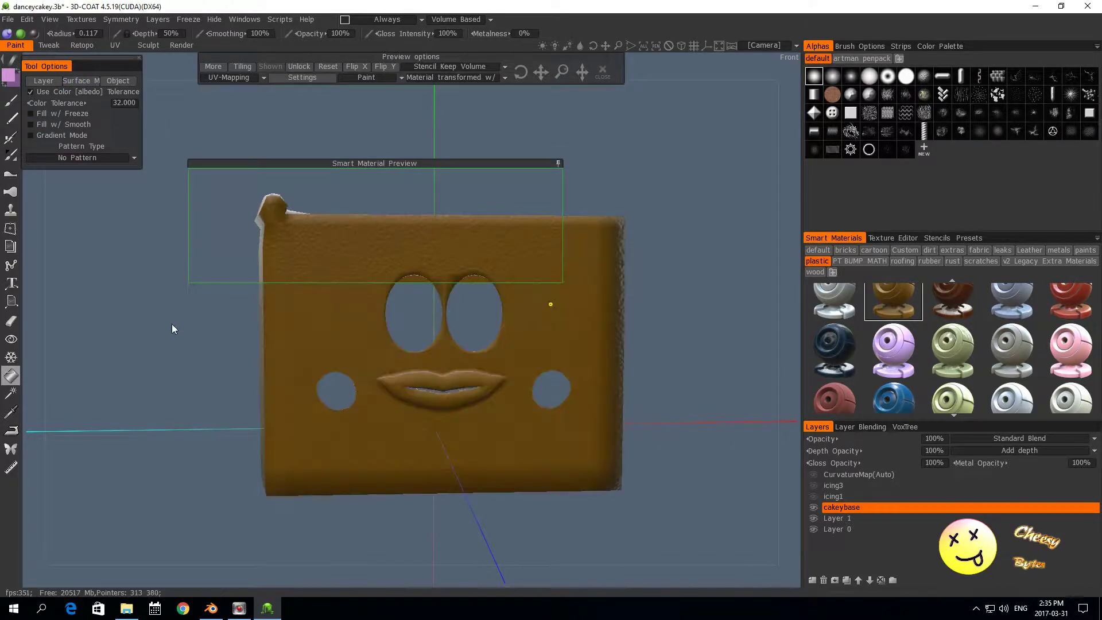
- Set the layer's metal opacity to 0% and adjust its gloss opacity
{"action": "left_click_drag", "start_coordinate": [374, 163], "coordinate": [492, 101]}
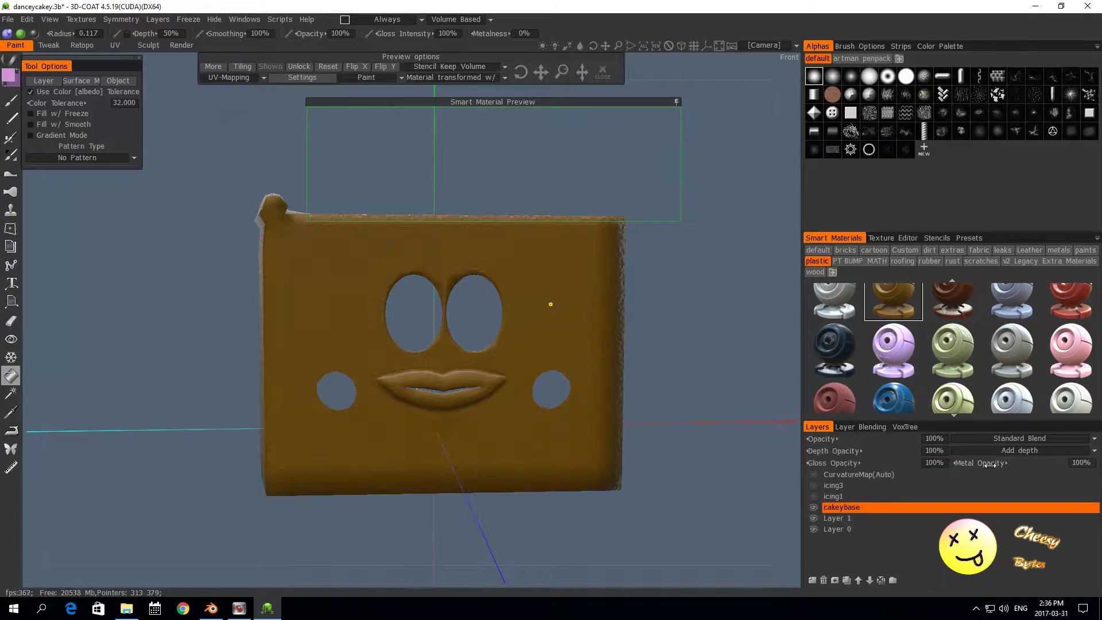
{"action": "type", "text": "0"}
{"action": "key", "text": "Return"}
{"action": "left_click", "coordinate": [934, 463]}
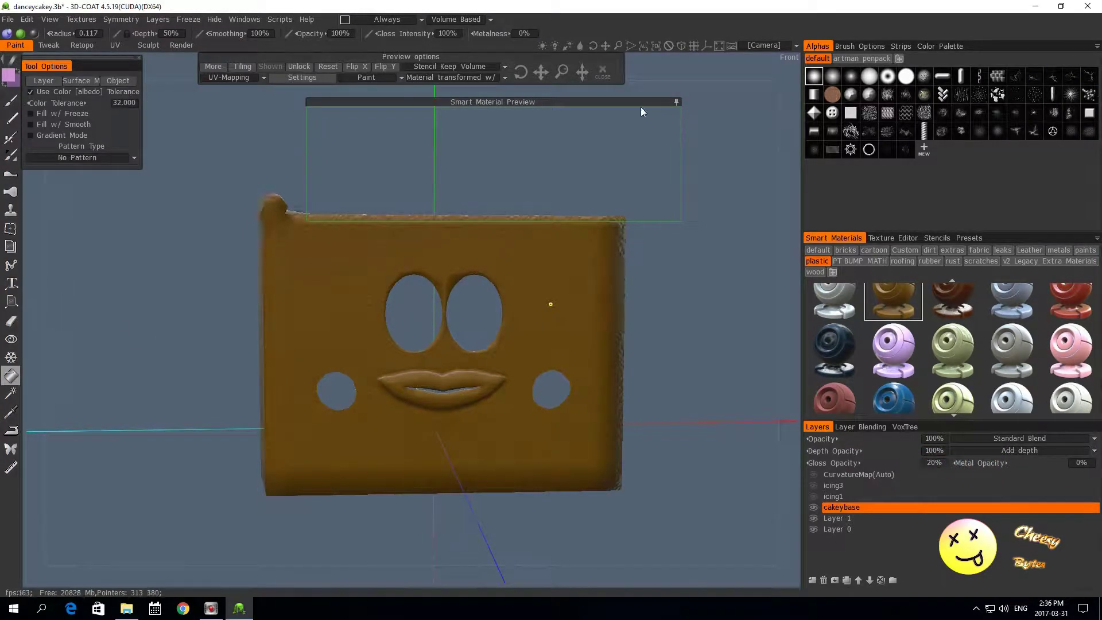
{"action": "left_click_drag", "start_coordinate": [464, 102], "coordinate": [361, 89]}
{"action": "left_click_drag", "start_coordinate": [562, 72], "coordinate": [575, 91]}
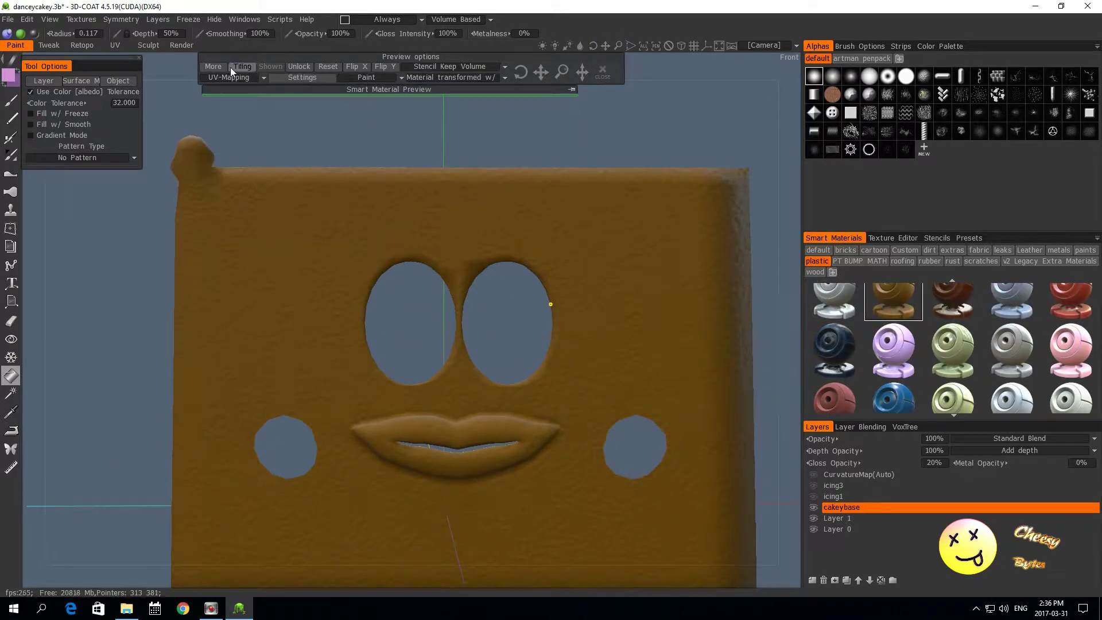
- Add a new empty Layer 9 above cakeybase
{"action": "left_click", "coordinate": [812, 579]}
{"action": "scroll", "coordinate": [683, 91], "scroll_direction": "down", "scroll_amount": 2}
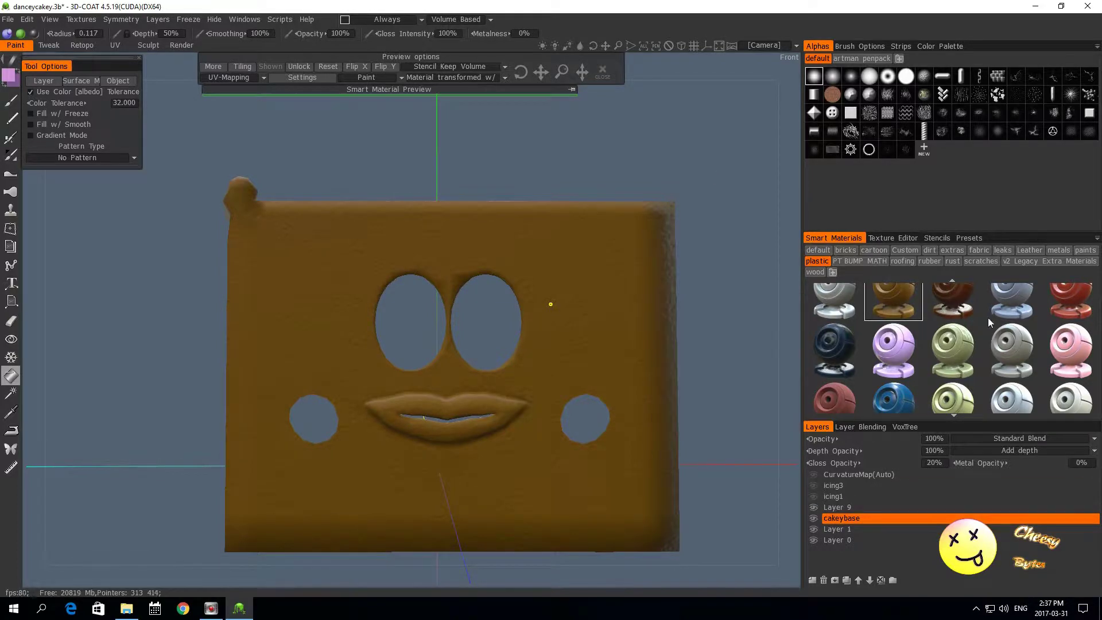
{"action": "scroll", "coordinate": [1012, 332], "scroll_direction": "down", "scroll_amount": 1}
{"action": "scroll", "coordinate": [890, 343], "scroll_direction": "up", "scroll_amount": 1}
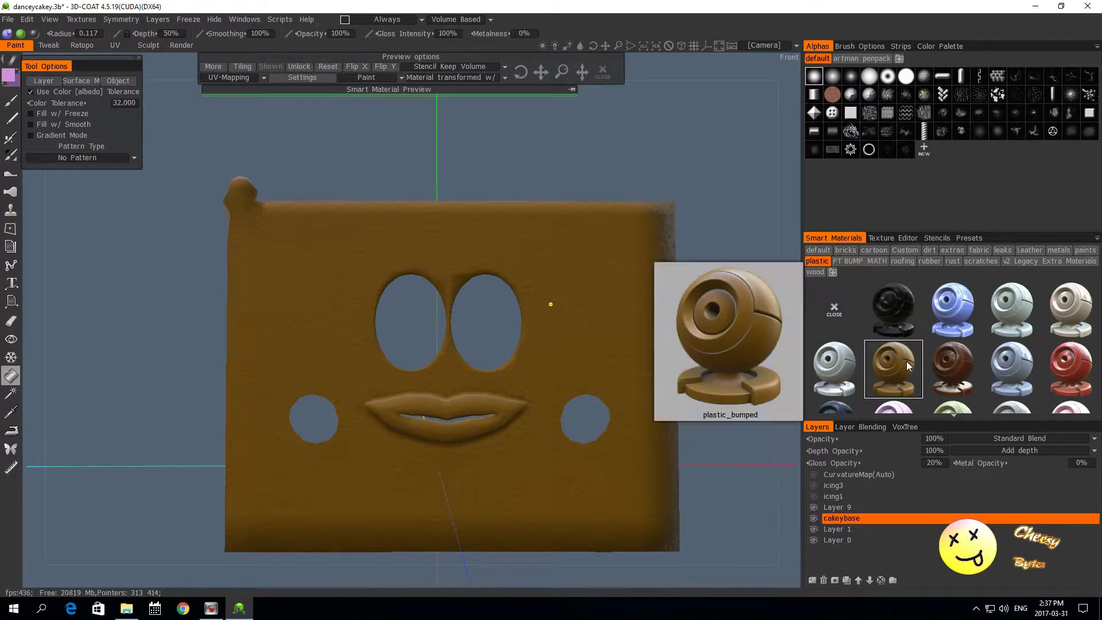
- Recolour plastic_bumped darker brown, save the material, and refill the cake base with it
{"action": "double_click", "coordinate": [906, 357]}
{"action": "left_click", "coordinate": [744, 236]}
{"action": "left_click", "coordinate": [356, 451]}
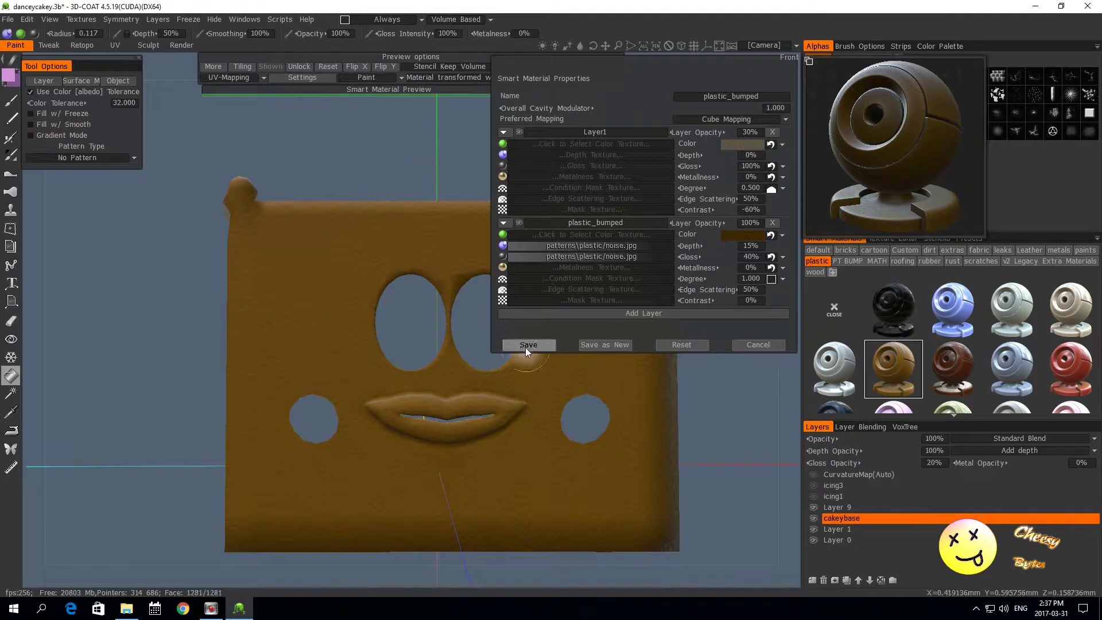
{"action": "left_click", "coordinate": [529, 345]}
{"action": "left_click_drag", "start_coordinate": [564, 112], "coordinate": [600, 129]}
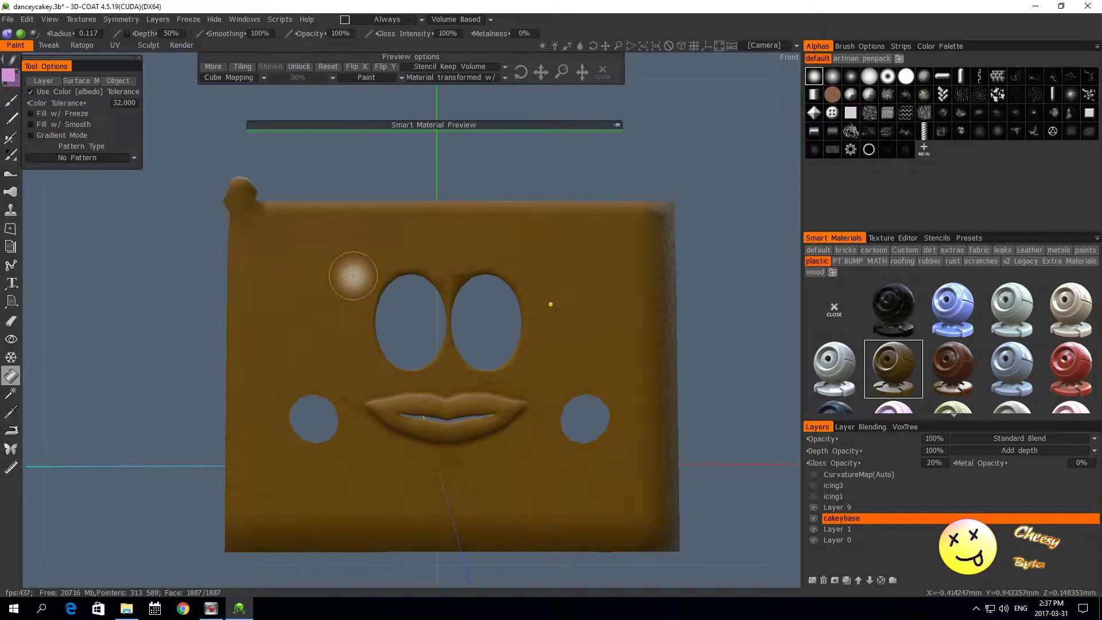
{"action": "left_click", "coordinate": [41, 81]}
{"action": "left_click", "coordinate": [343, 343]}
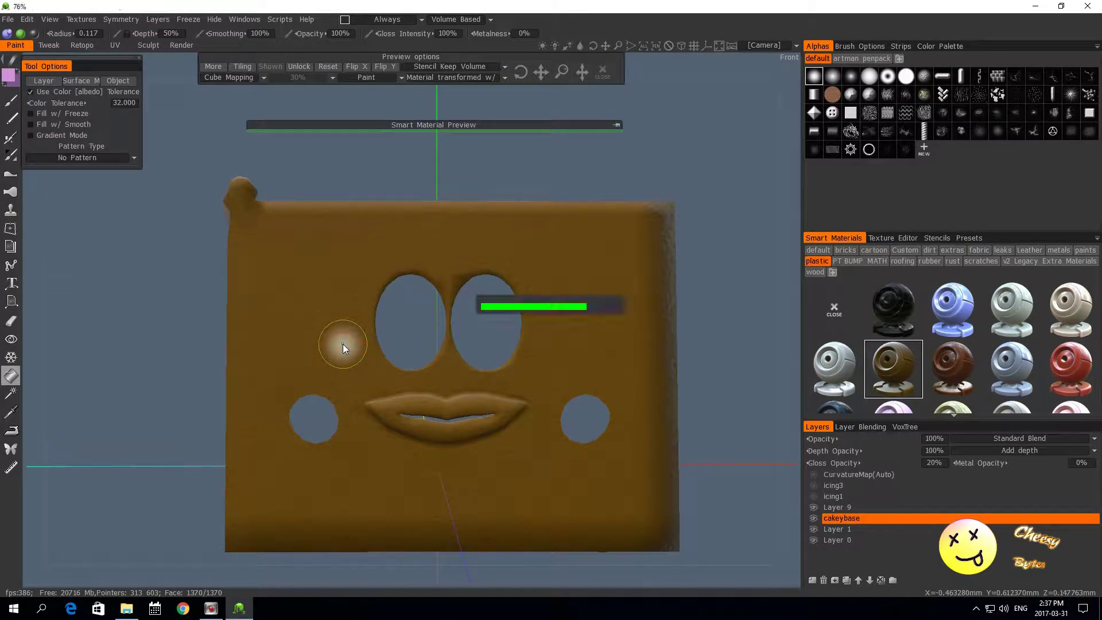
{"action": "left_click", "coordinate": [835, 507]}
{"action": "left_click", "coordinate": [10, 100]}
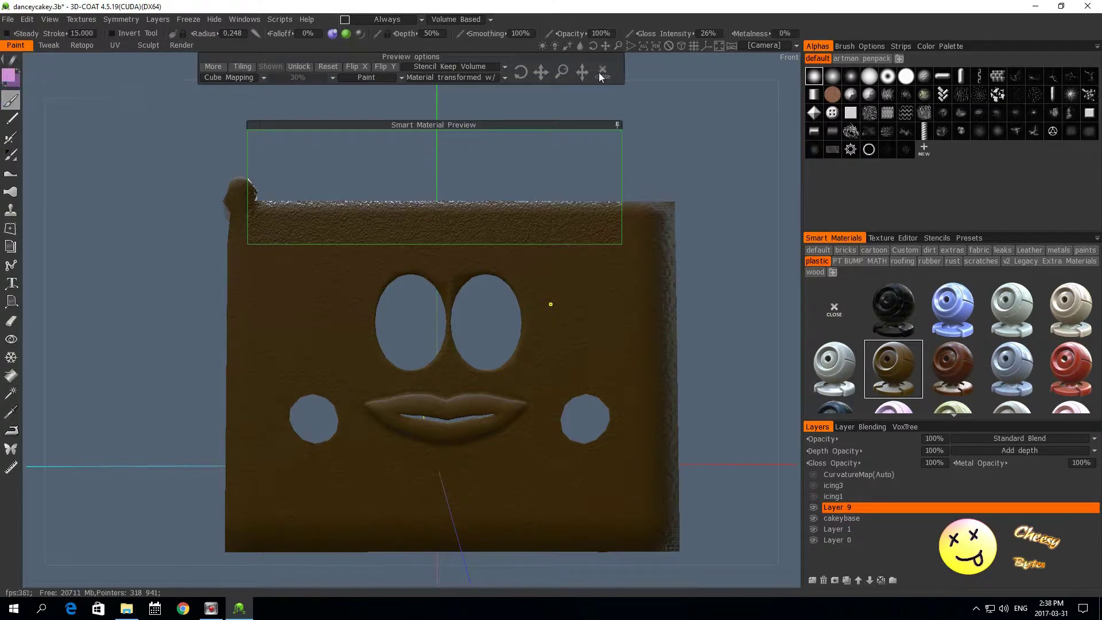
- On Layer 9, choose a streaky brush alpha and a brown paint colour
{"action": "left_click", "coordinate": [602, 70]}
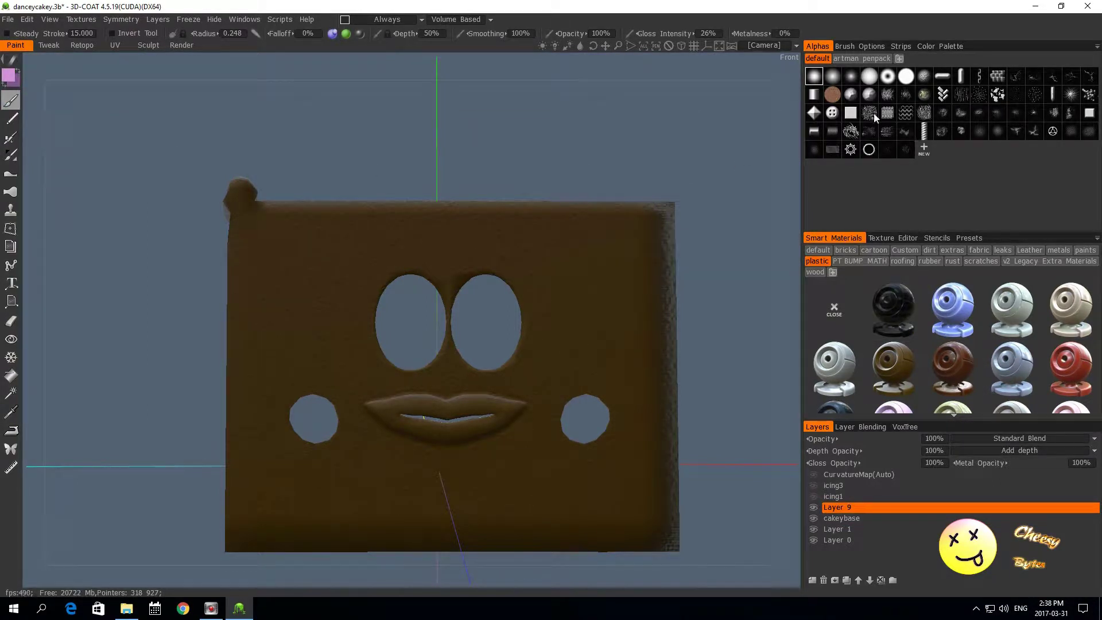
{"action": "left_click", "coordinate": [884, 47]}
{"action": "mouse_move", "coordinate": [869, 113]}
{"action": "left_click", "coordinate": [935, 46]}
{"action": "left_click", "coordinate": [859, 46]}
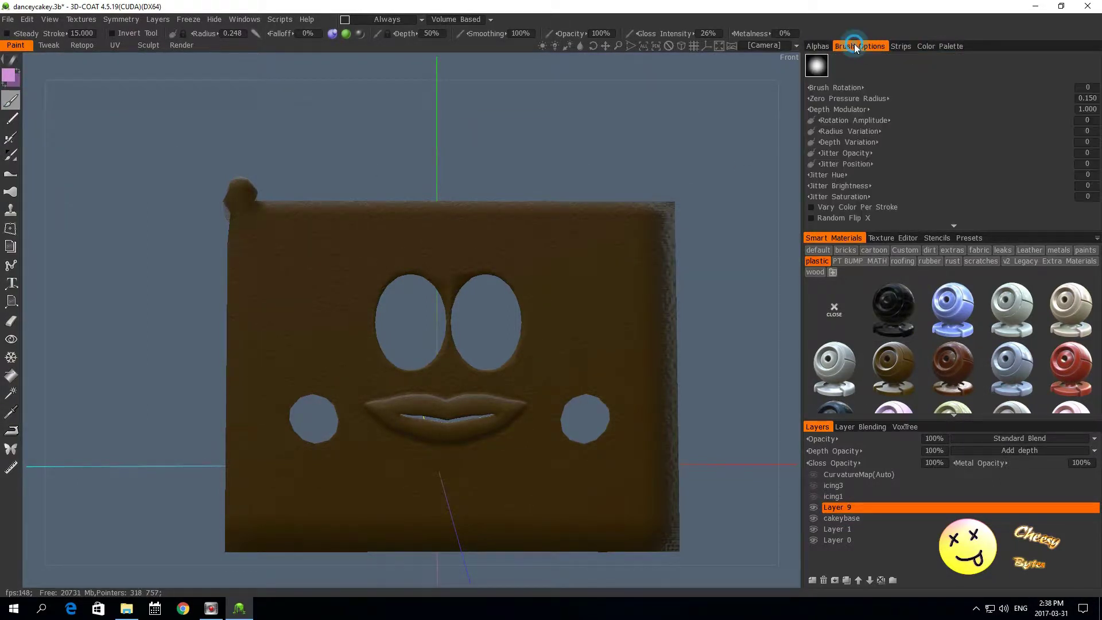
{"action": "left_click", "coordinate": [817, 46]}
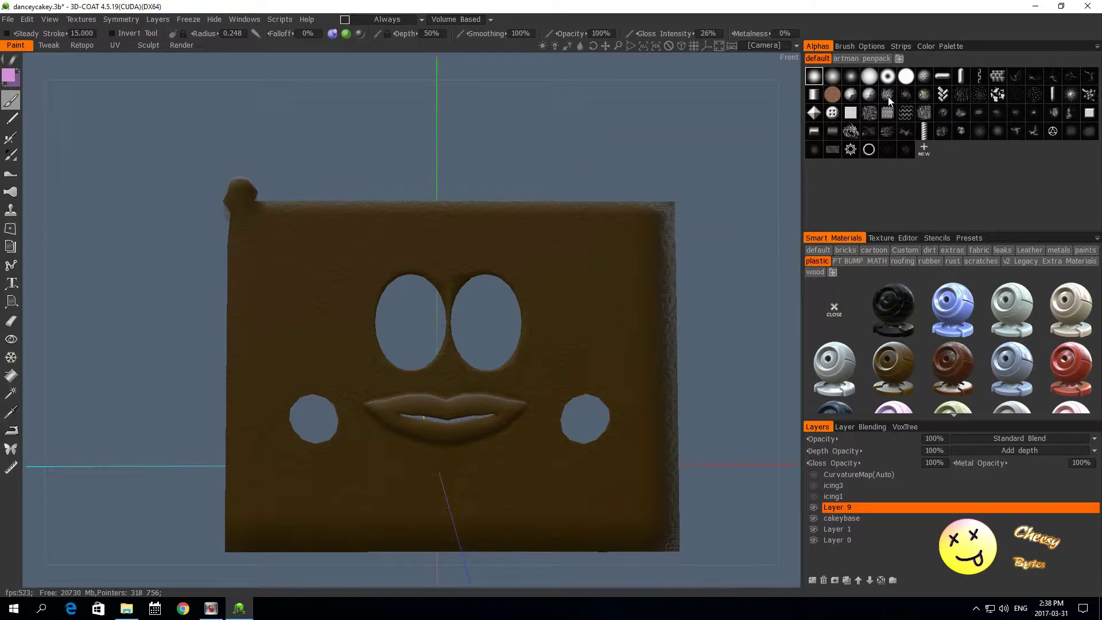
{"action": "left_click", "coordinate": [961, 95]}
{"action": "left_click", "coordinate": [853, 47]}
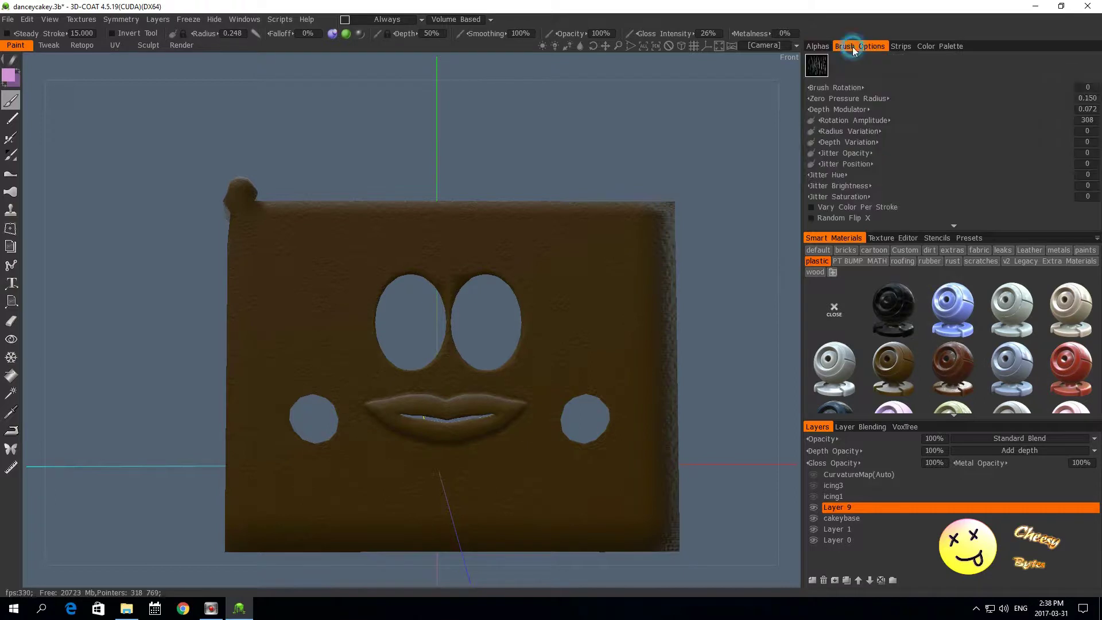
{"action": "left_click", "coordinate": [942, 52]}
{"action": "left_click", "coordinate": [907, 183]}
{"action": "left_click", "coordinate": [859, 46]}
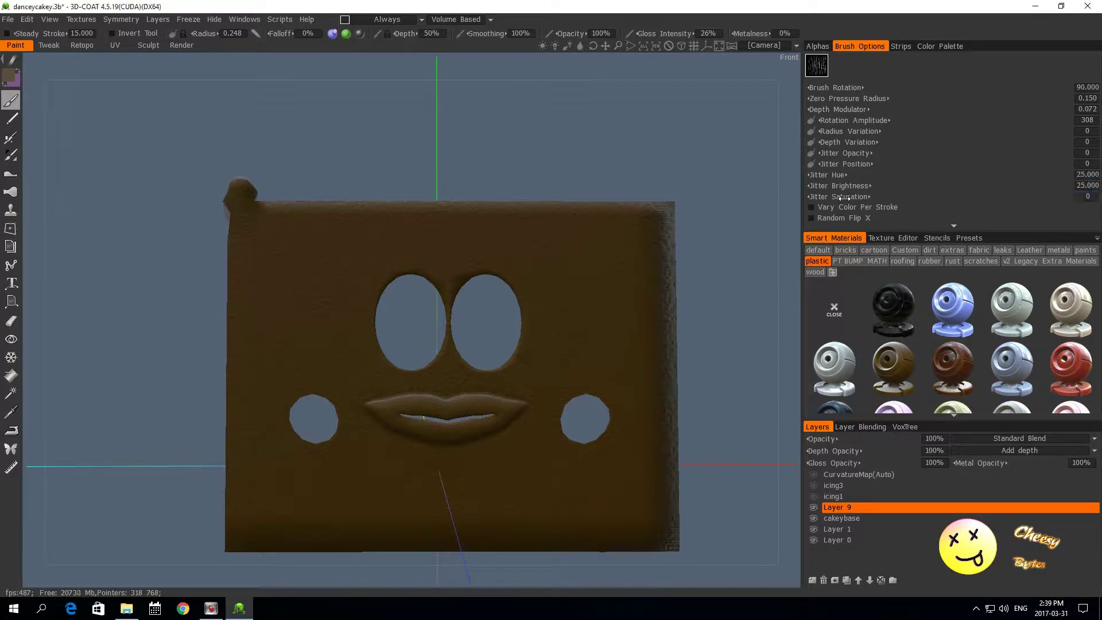
- Turn off Rotate Along Stroke and Random Flip Y, set radius 0.594 and rotation amplitude 180
{"action": "scroll", "coordinate": [861, 218], "scroll_direction": "down", "scroll_amount": 3}
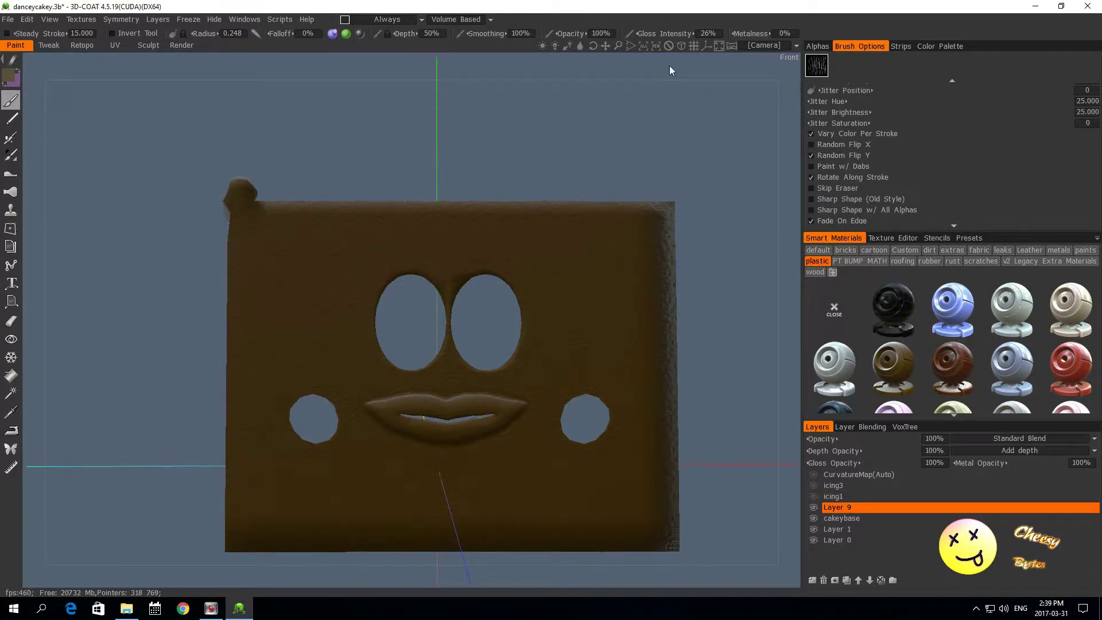
{"action": "left_click", "coordinate": [811, 177]}
{"action": "left_click", "coordinate": [811, 155]}
{"action": "scroll", "coordinate": [884, 215], "scroll_direction": "down", "scroll_amount": 1}
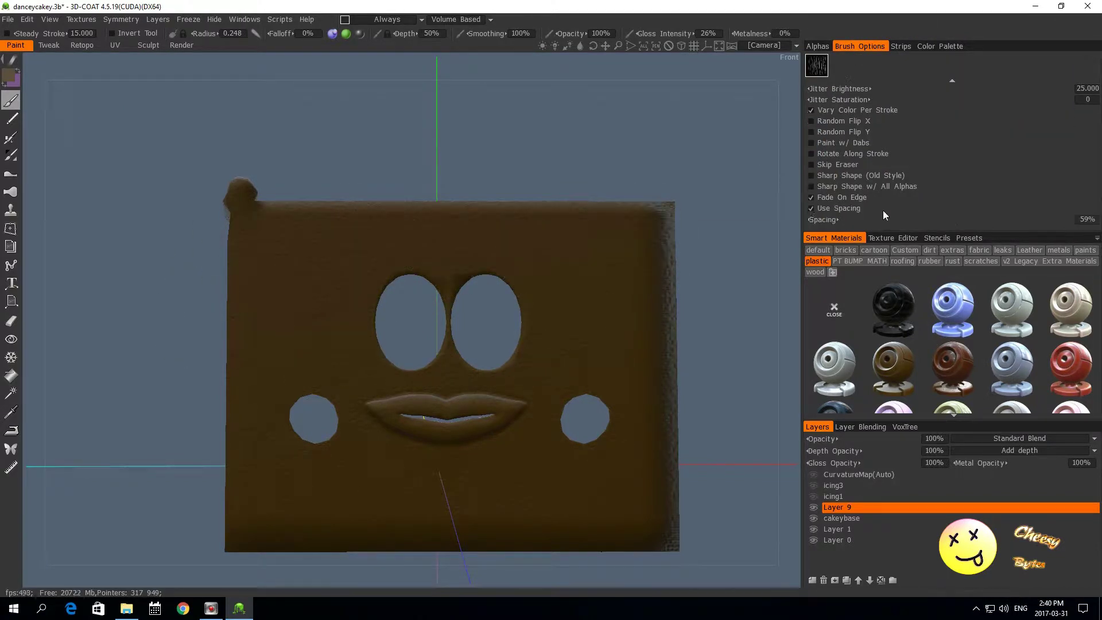
{"action": "right_click_drag", "start_coordinate": [471, 249], "coordinate": [574, 269]}
{"action": "scroll", "coordinate": [872, 144], "scroll_direction": "up", "scroll_amount": 3}
{"action": "scroll", "coordinate": [872, 119], "scroll_direction": "up", "scroll_amount": 2}
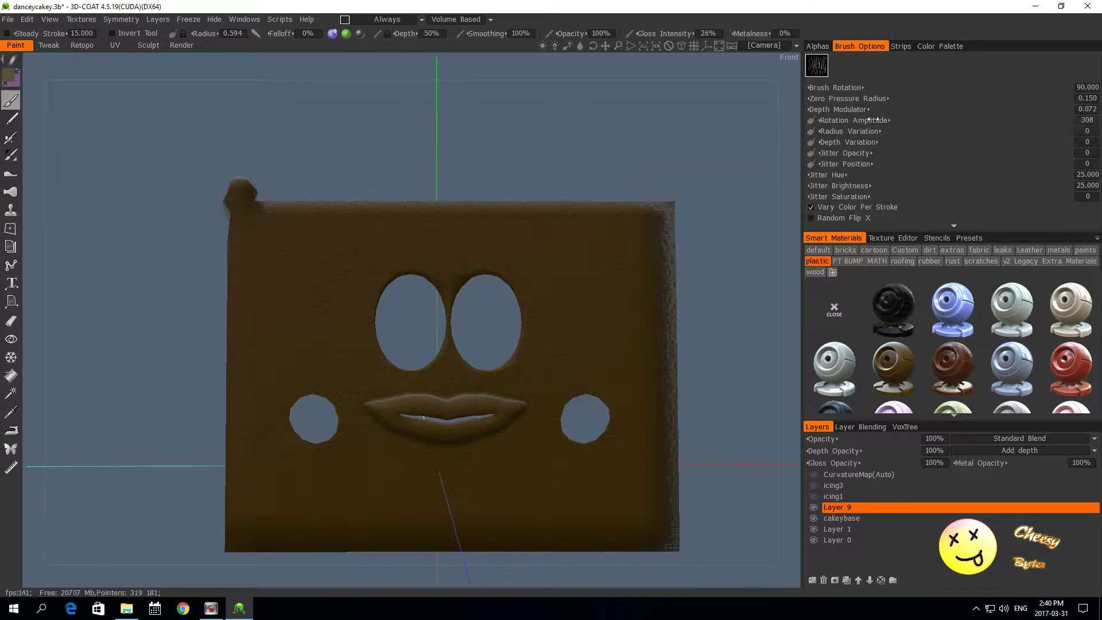
{"action": "type", "text": "80"}
{"action": "key", "text": "Return"}
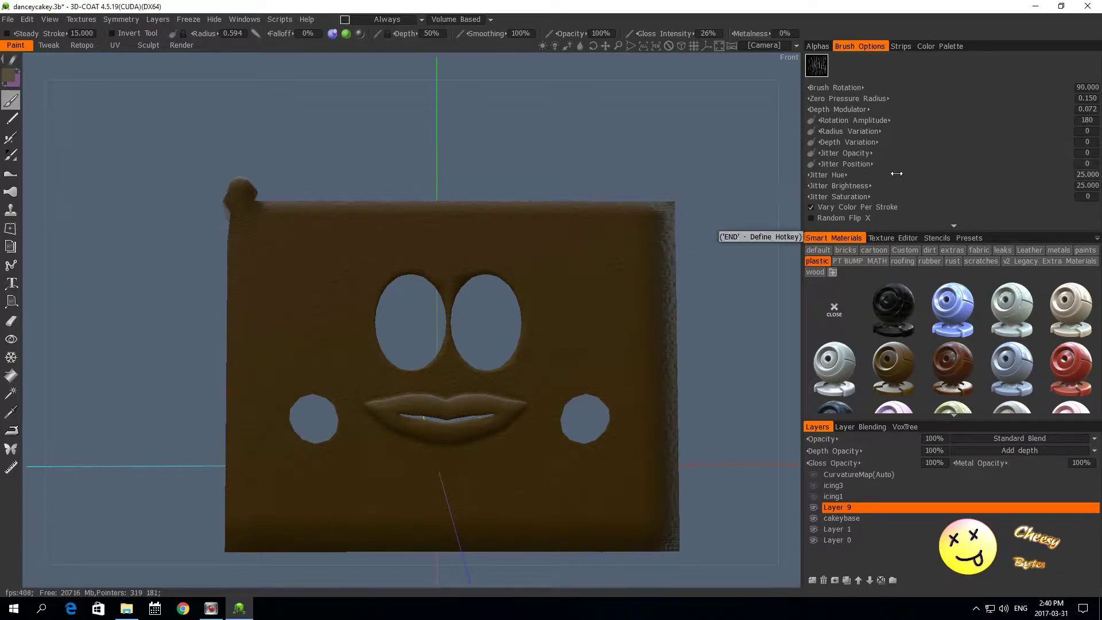
- Paint test strokes on the cake's right side, undoing the first attempt
{"action": "scroll", "coordinate": [862, 226], "scroll_direction": "down", "scroll_amount": 3}
{"action": "left_click_drag", "start_coordinate": [258, 241], "coordinate": [623, 266]}
{"action": "key", "text": "ctrl+z"}
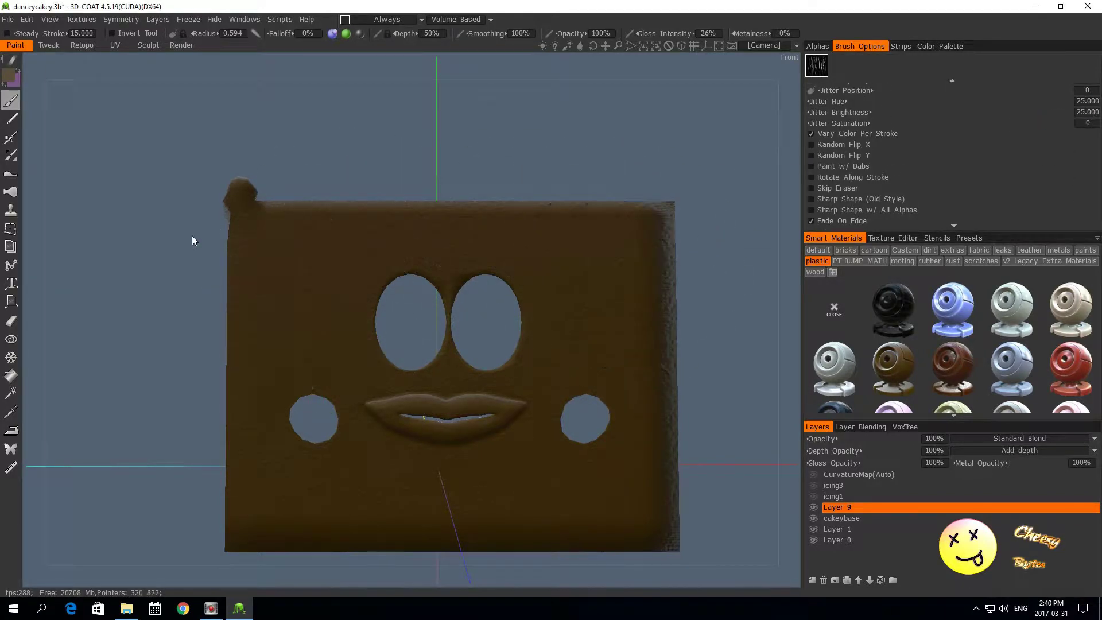
{"action": "scroll", "coordinate": [912, 198], "scroll_direction": "down", "scroll_amount": 2}
{"action": "left_click_drag", "start_coordinate": [643, 270], "coordinate": [493, 264]}
- Test-paint the left side, set rotation amplitude to 0, then try and undo top streaks
{"action": "left_click_drag", "start_coordinate": [367, 212], "coordinate": [304, 368]}
{"action": "scroll", "coordinate": [876, 139], "scroll_direction": "up", "scroll_amount": 5}
{"action": "type", "text": "0"}
{"action": "key", "text": "Return"}
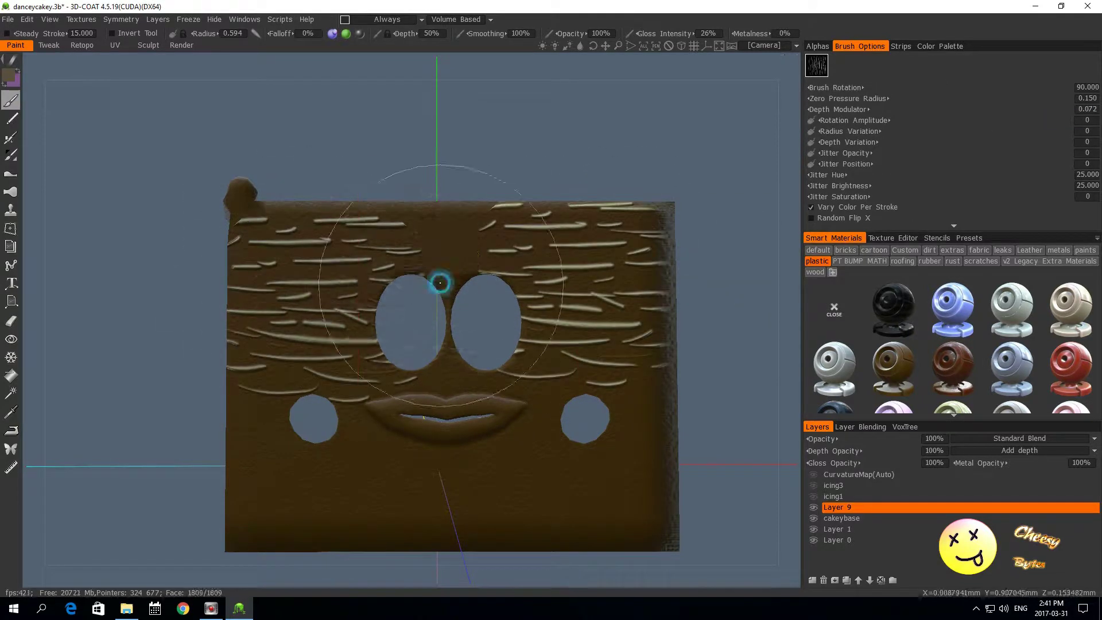
{"action": "mouse_move", "coordinate": [222, 283]}
{"action": "left_mouse_down"}
{"action": "mouse_move", "coordinate": [387, 323]}
{"action": "mouse_move", "coordinate": [680, 247]}
{"action": "left_mouse_up"}
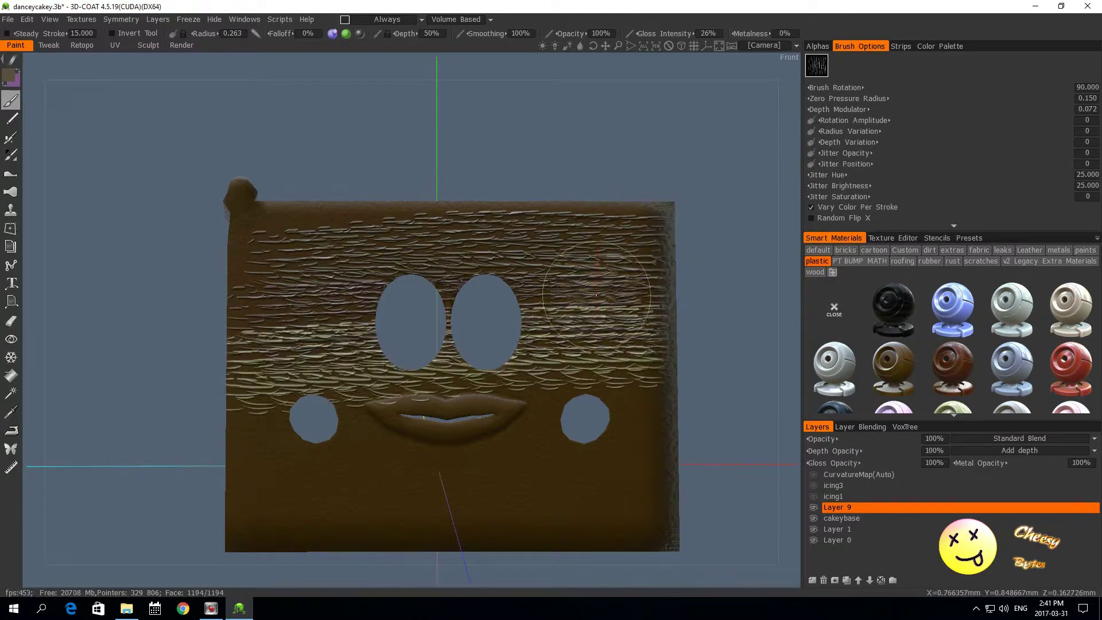
{"action": "key", "text": "ctrl+z"}
- Pick a redder brown, set hue jitter to 10, and paint a test stroke across the top
{"action": "left_click", "coordinate": [940, 46]}
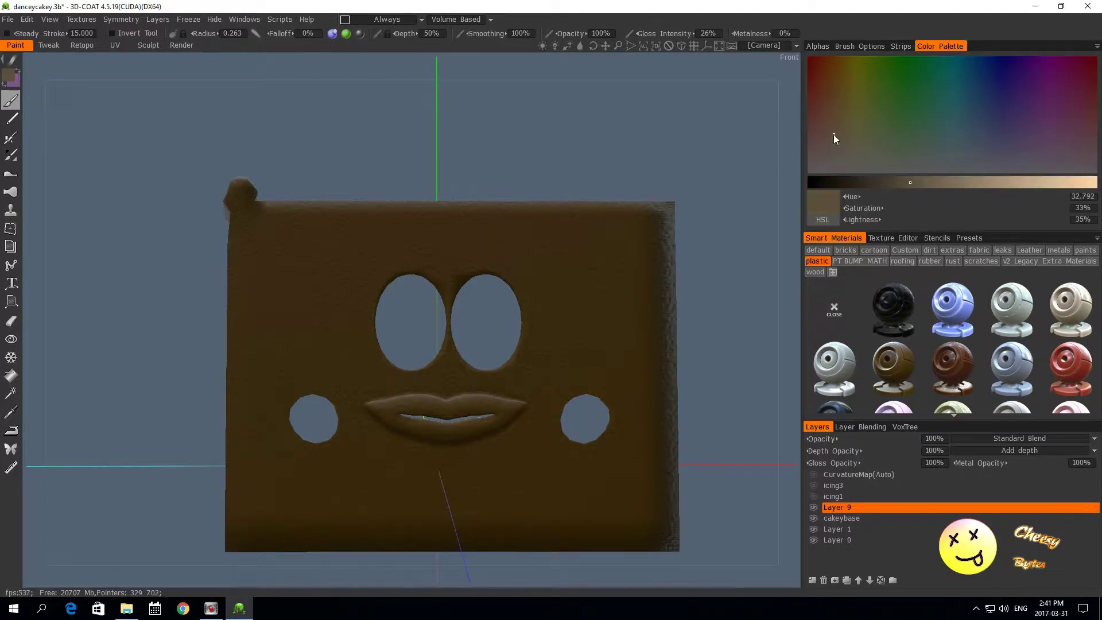
{"action": "left_click", "coordinate": [833, 135]}
{"action": "left_click", "coordinate": [859, 46]}
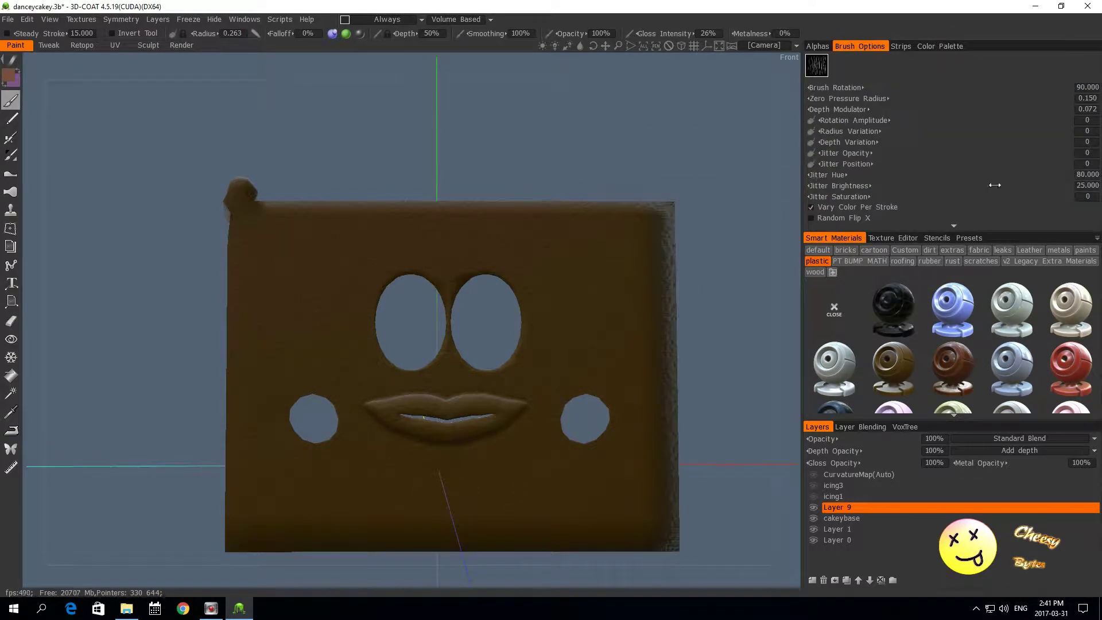
{"action": "key", "text": "Return"}
{"action": "left_click_drag", "start_coordinate": [270, 259], "coordinate": [622, 253]}
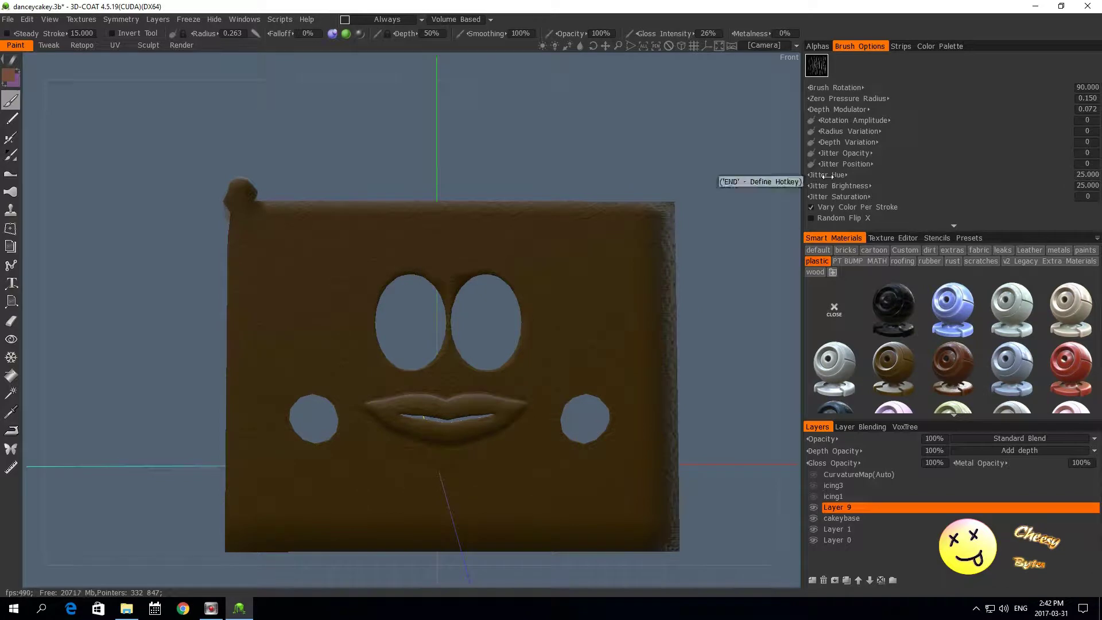
{"action": "type", "text": "0"}
{"action": "key", "text": "Return"}
{"action": "left_click_drag", "start_coordinate": [270, 258], "coordinate": [628, 259]}
{"action": "mouse_move", "coordinate": [295, 266]}
{"action": "left_mouse_down"}
{"action": "mouse_move", "coordinate": [634, 226]}
{"action": "mouse_move", "coordinate": [229, 287]}
{"action": "mouse_move", "coordinate": [657, 320]}
{"action": "mouse_move", "coordinate": [173, 423]}
{"action": "mouse_move", "coordinate": [233, 500]}
{"action": "mouse_move", "coordinate": [710, 370]}
{"action": "left_mouse_up"}
{"action": "left_click", "coordinate": [826, 46]}
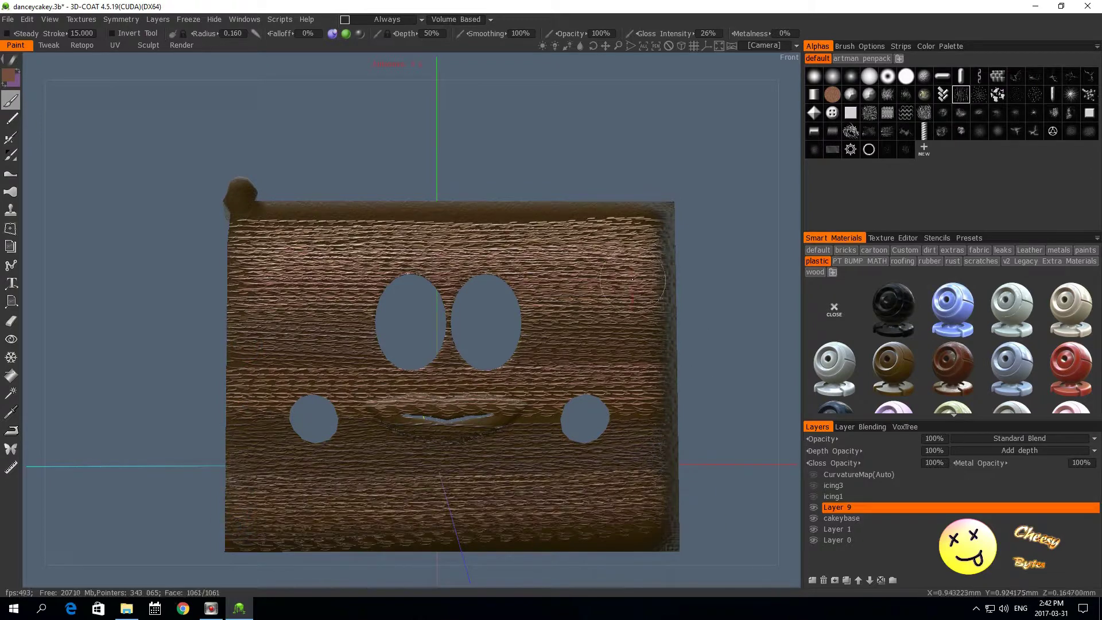
{"action": "left_click_drag", "start_coordinate": [605, 45], "coordinate": [614, 43]}
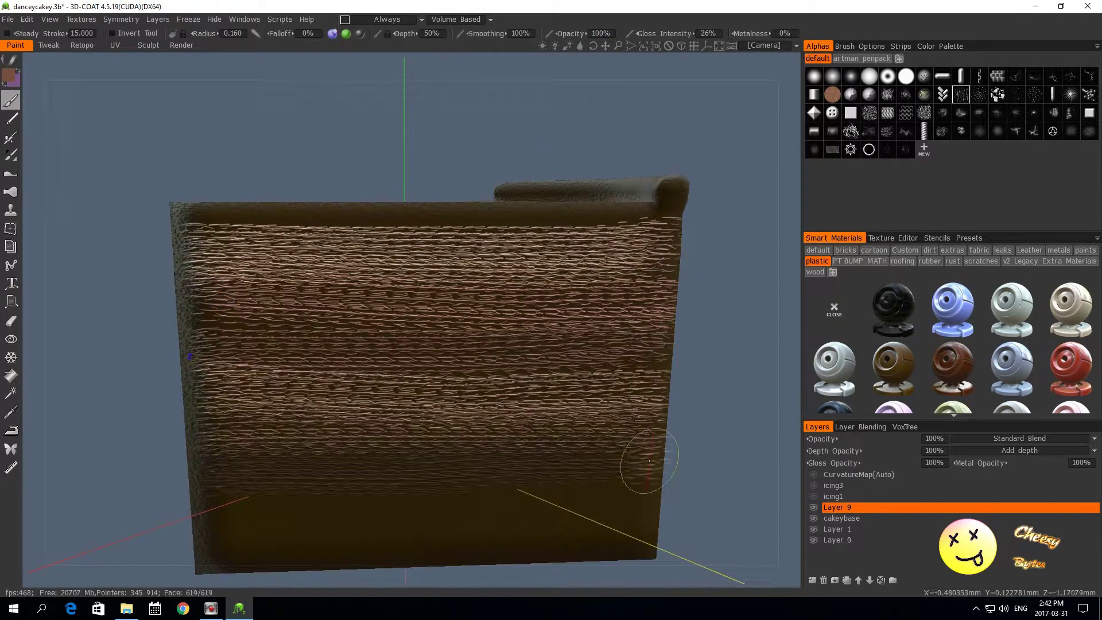
{"action": "left_click", "coordinate": [940, 46]}
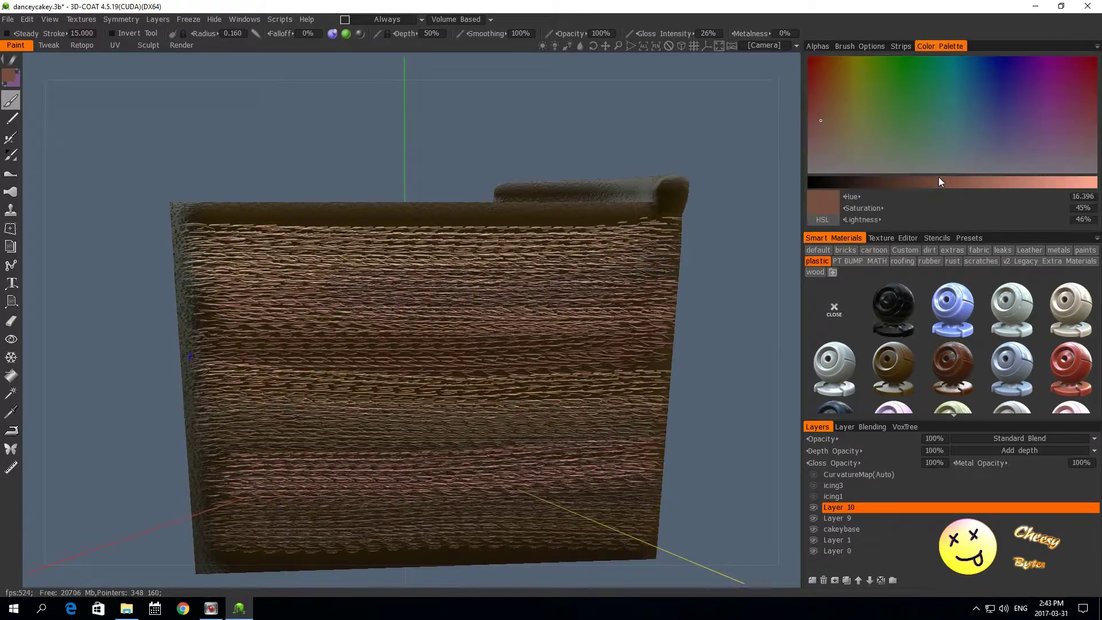
- Pick a darker brown paint colour and switch the camera to the Front view
{"action": "left_click", "coordinate": [840, 147]}
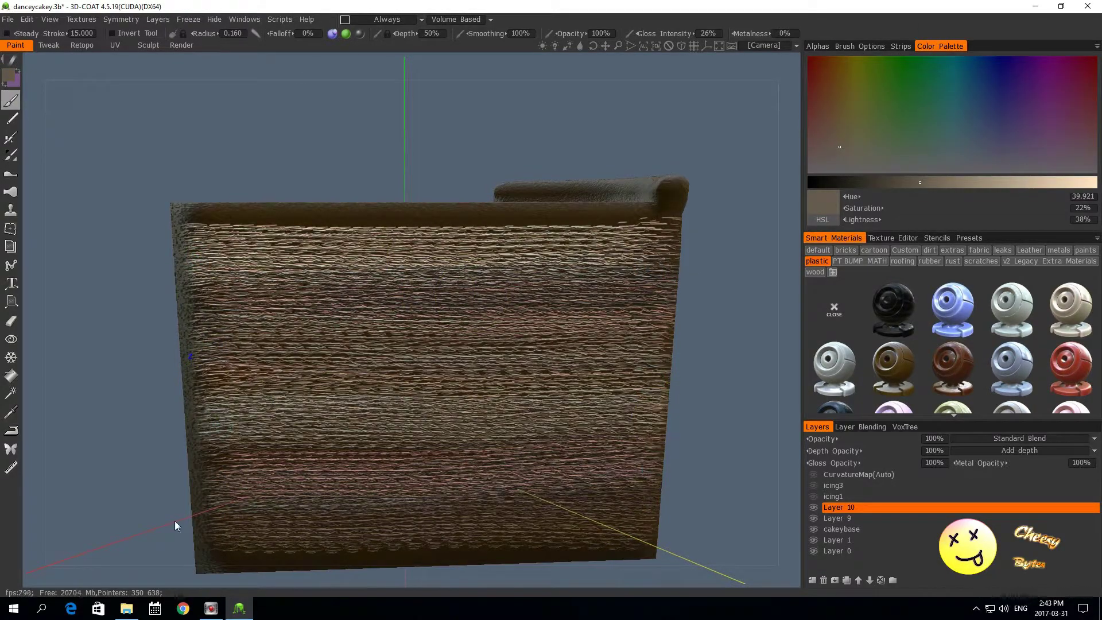
{"action": "left_click", "coordinate": [763, 44]}
{"action": "left_click", "coordinate": [717, 94]}
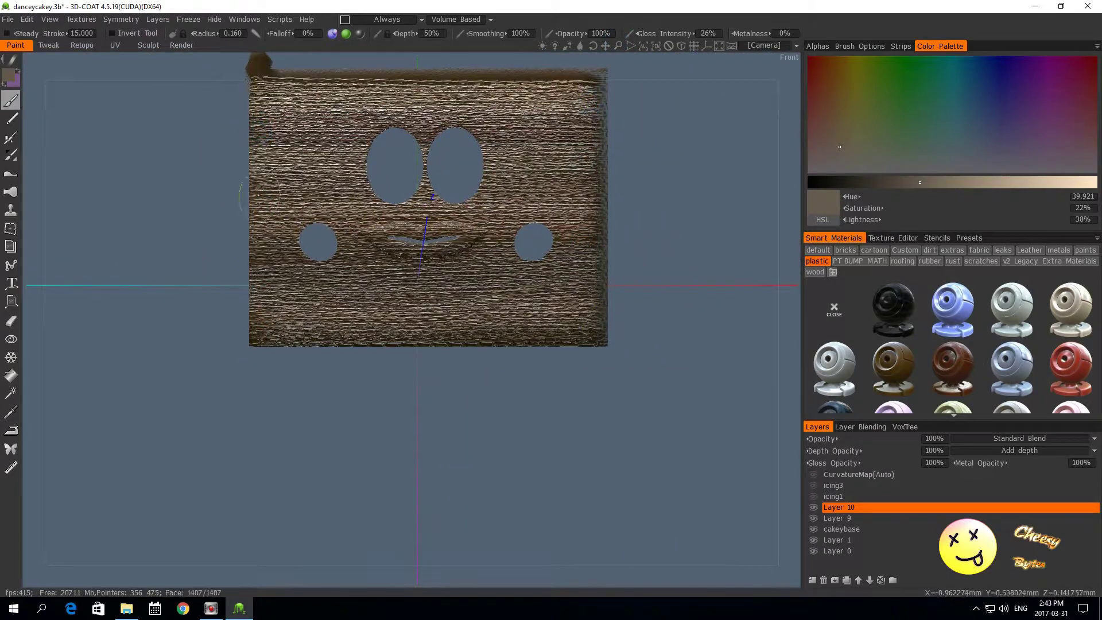
{"action": "left_click", "coordinate": [1081, 462]}
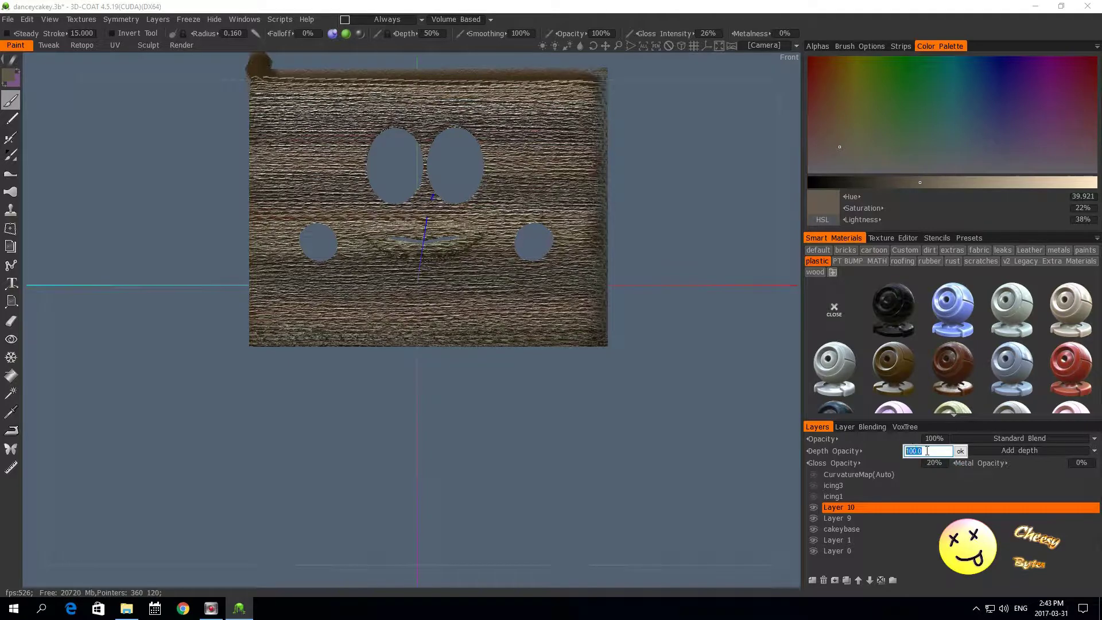
- Set Layer 9 to Multiply blending with 20% gloss opacity, then make Layer 10 current
{"action": "left_click", "coordinate": [838, 518]}
{"action": "left_click", "coordinate": [1078, 464]}
{"action": "left_click", "coordinate": [932, 451]}
{"action": "left_click", "coordinate": [974, 440]}
{"action": "left_click", "coordinate": [975, 144]}
{"action": "left_click", "coordinate": [838, 507]}
{"action": "left_click", "coordinate": [1019, 437]}
{"action": "left_click", "coordinate": [975, 143]}
{"action": "left_click", "coordinate": [831, 508]}
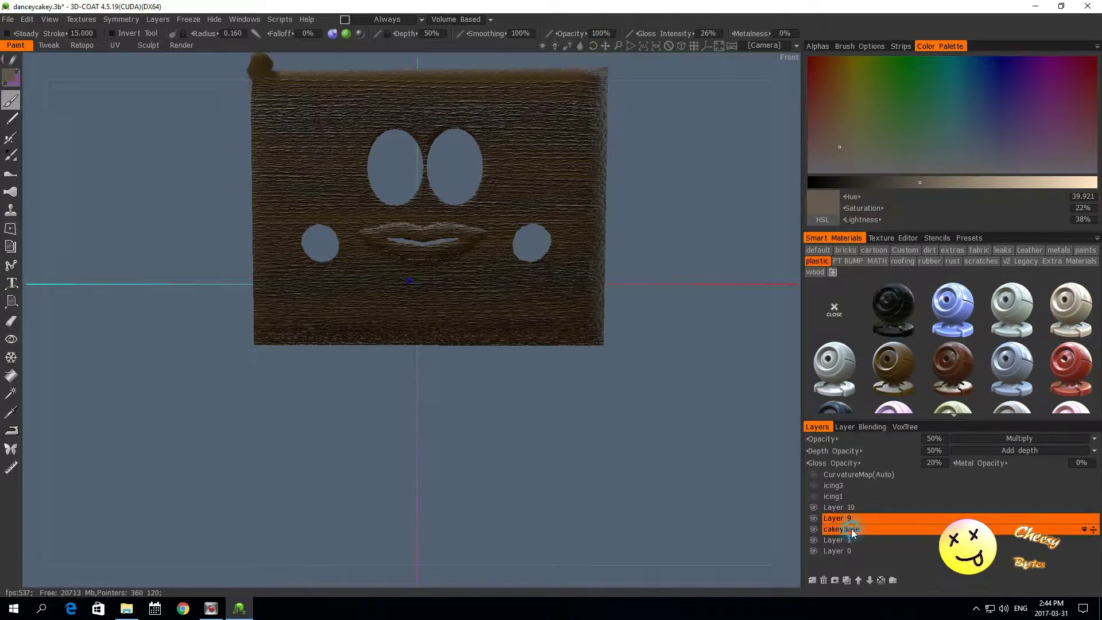
- Toggle cakeybase visibility off and back on to compare, then reselect Layer 10
{"action": "right_click_drag", "start_coordinate": [630, 431], "coordinate": [615, 46]}
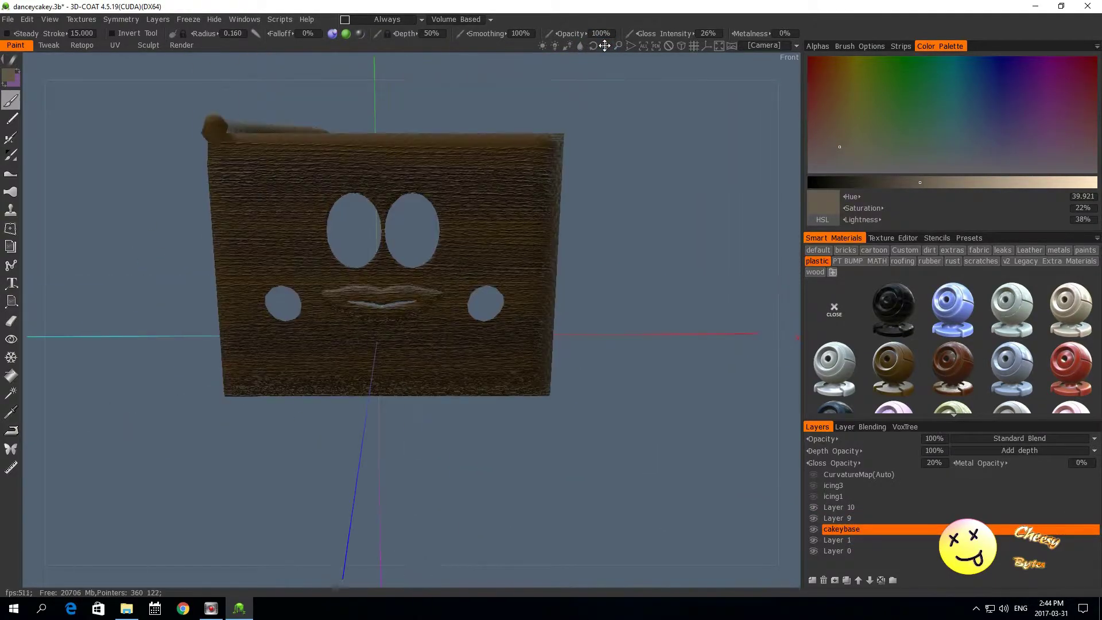
{"action": "left_click", "coordinate": [837, 518]}
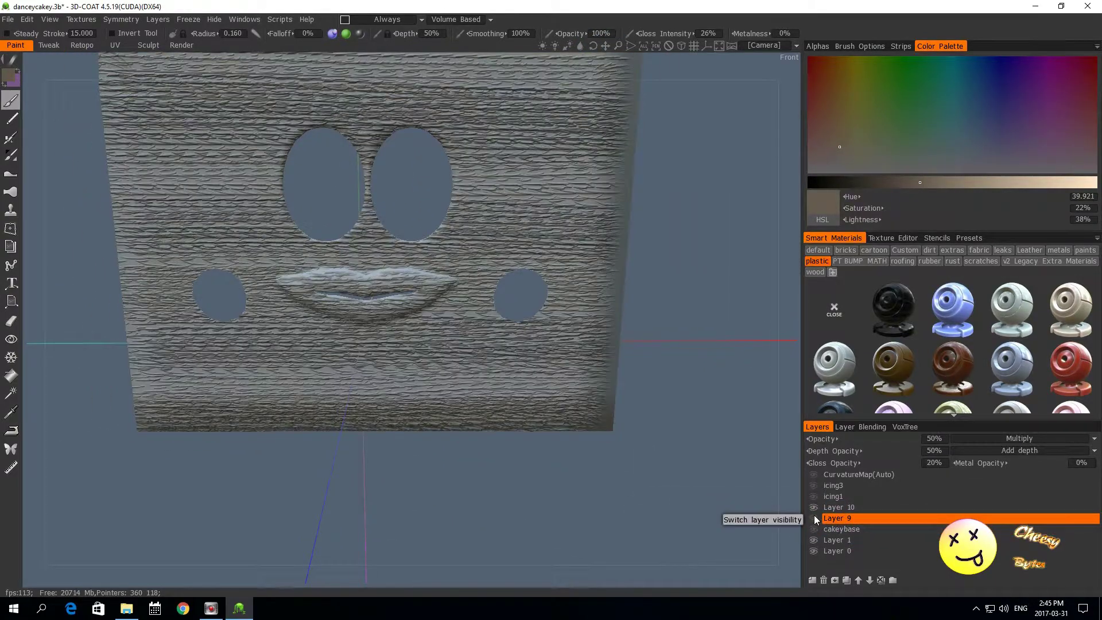
{"action": "left_click", "coordinate": [813, 529]}
{"action": "left_click", "coordinate": [837, 507]}
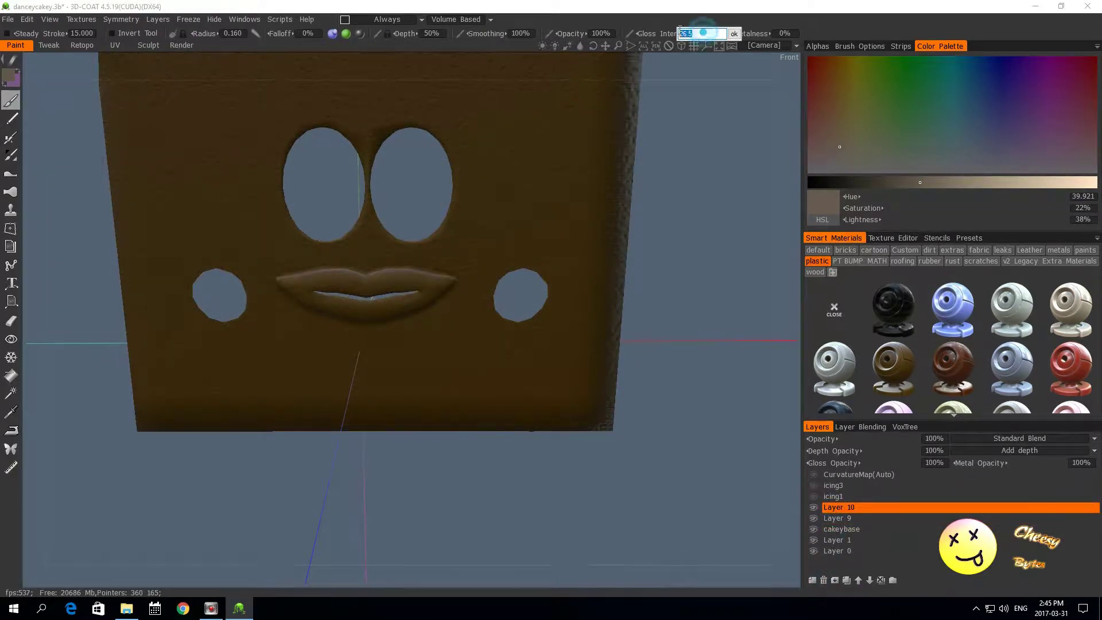
- Paint bark texture on the front from the bottom band up past the eyes
{"action": "mouse_move", "coordinate": [243, 408]}
{"action": "left_mouse_down"}
{"action": "mouse_move", "coordinate": [491, 396]}
{"action": "mouse_move", "coordinate": [236, 342]}
{"action": "mouse_move", "coordinate": [220, 199]}
{"action": "left_mouse_up"}
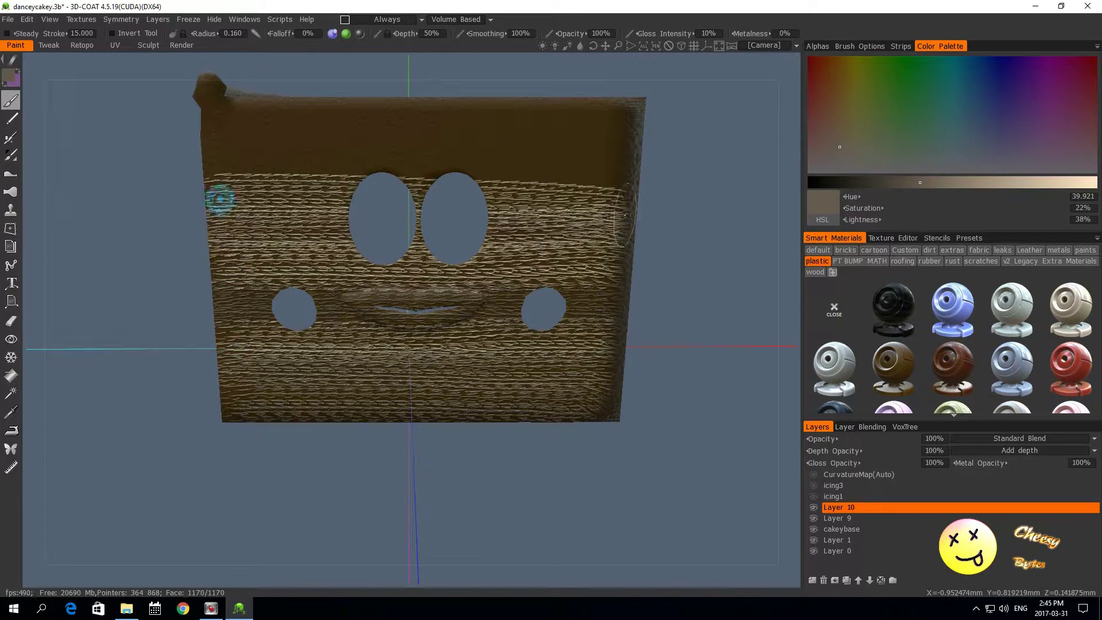
{"action": "right_click_drag", "start_coordinate": [220, 200], "coordinate": [504, 396]}
{"action": "key", "text": "ctrl+z"}
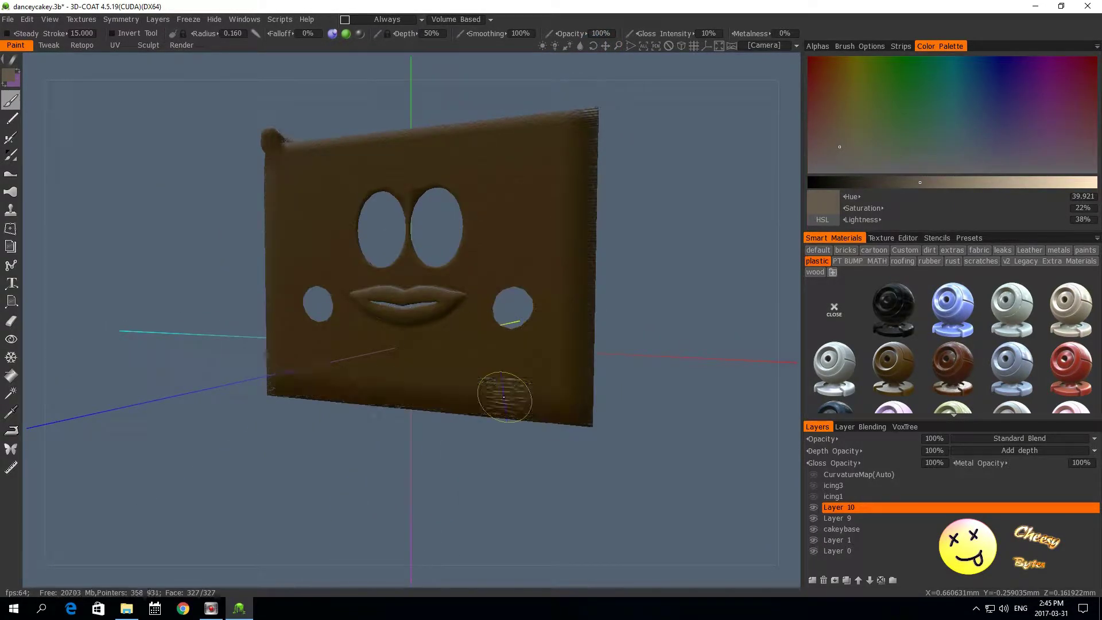
{"action": "mouse_move", "coordinate": [506, 399]}
{"action": "left_mouse_down"}
{"action": "mouse_move", "coordinate": [271, 357]}
{"action": "mouse_move", "coordinate": [573, 338]}
{"action": "mouse_move", "coordinate": [270, 298]}
{"action": "mouse_move", "coordinate": [249, 267]}
{"action": "mouse_move", "coordinate": [534, 255]}
{"action": "left_mouse_up"}
{"action": "left_click_drag", "start_coordinate": [593, 219], "coordinate": [285, 170]}
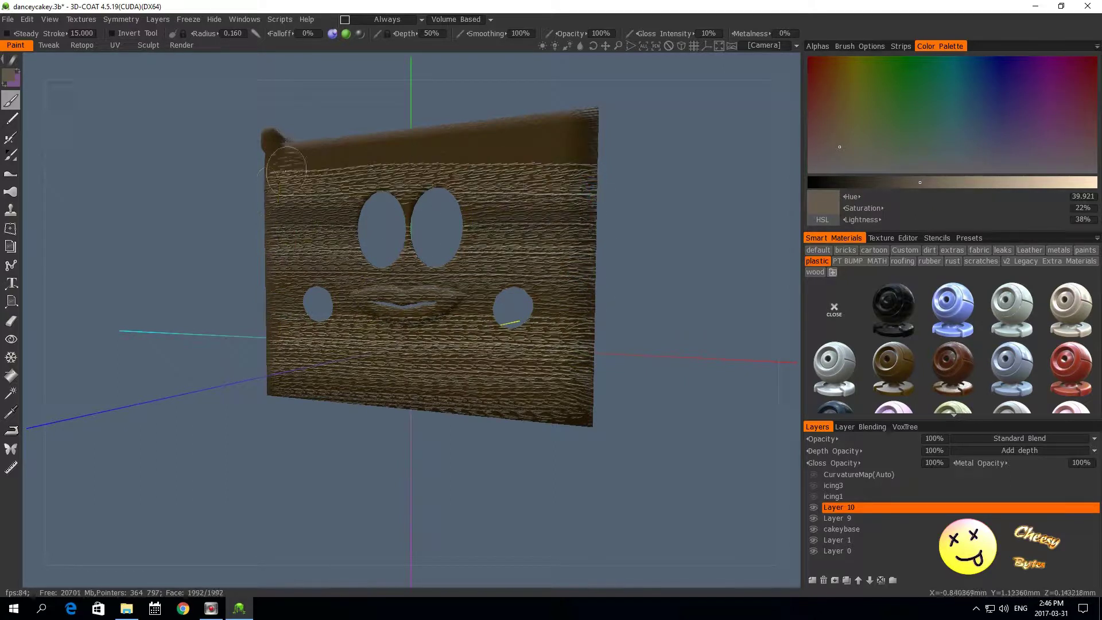
{"action": "left_click_drag", "start_coordinate": [587, 275], "coordinate": [591, 349]}
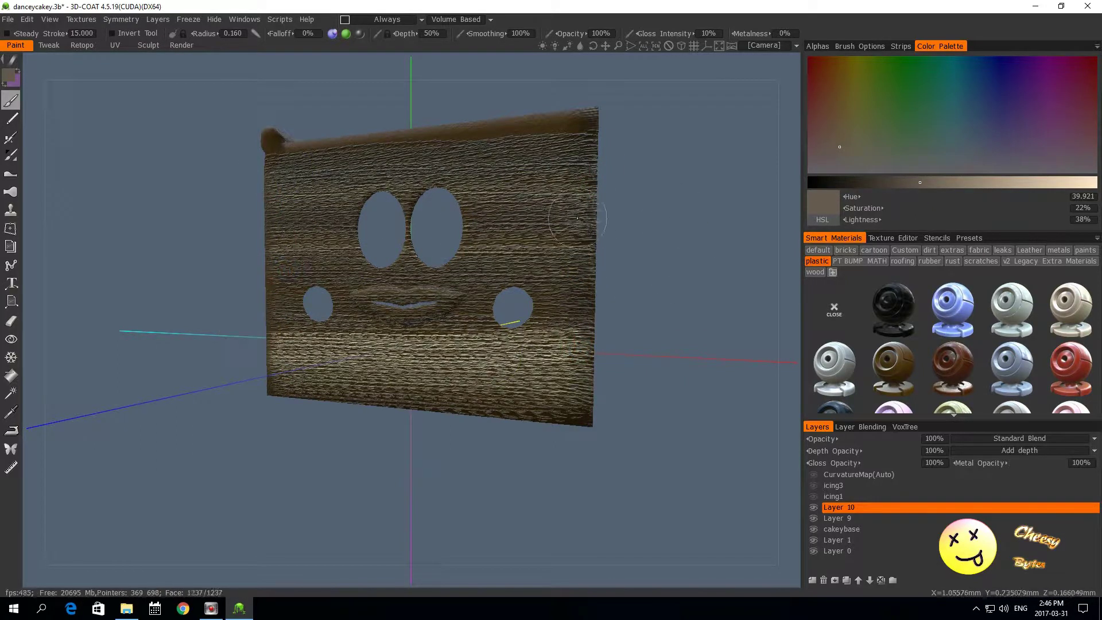
- Paint reddish-brown bark up the cake's back, from the lower cake to the top band
{"action": "middle_click_drag", "start_coordinate": [577, 218], "coordinate": [371, 433]}
{"action": "mouse_move", "coordinate": [723, 408]}
{"action": "left_mouse_down"}
{"action": "mouse_move", "coordinate": [726, 344]}
{"action": "mouse_move", "coordinate": [339, 295]}
{"action": "mouse_move", "coordinate": [325, 241]}
{"action": "mouse_move", "coordinate": [726, 199]}
{"action": "mouse_move", "coordinate": [729, 146]}
{"action": "left_mouse_up"}
{"action": "left_click", "coordinate": [817, 130]}
{"action": "left_click", "coordinate": [920, 182]}
{"action": "key", "text": "ctrl+z"}
{"action": "mouse_move", "coordinate": [430, 413]}
{"action": "left_mouse_down"}
{"action": "mouse_move", "coordinate": [714, 394]}
{"action": "mouse_move", "coordinate": [396, 358]}
{"action": "left_mouse_up"}
{"action": "left_click_drag", "start_coordinate": [725, 290], "coordinate": [558, 225]}
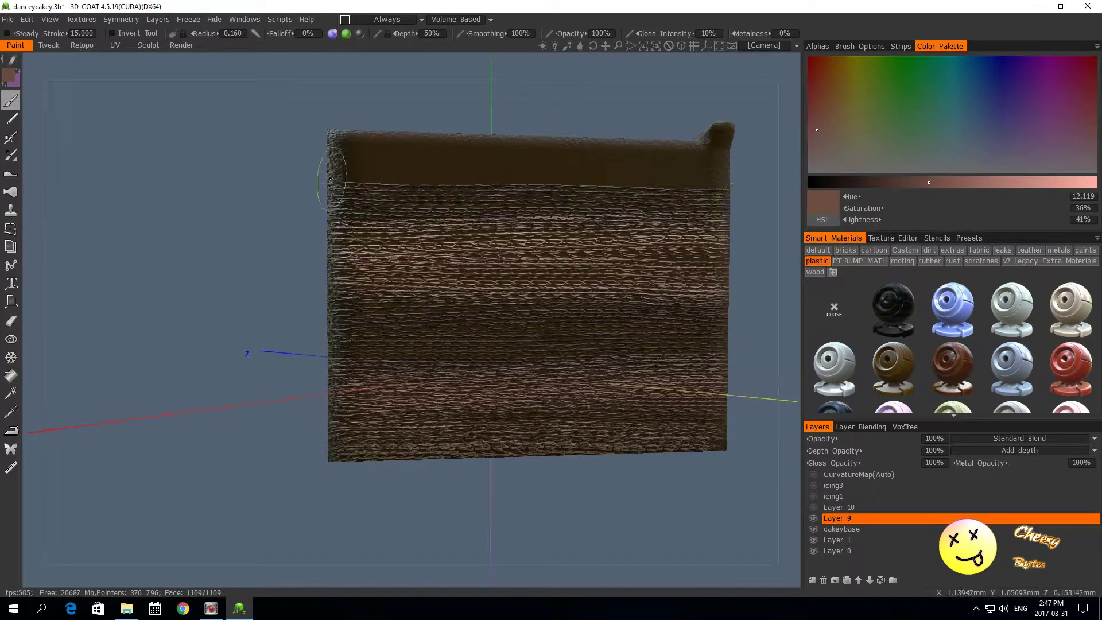
{"action": "left_click_drag", "start_coordinate": [330, 178], "coordinate": [356, 138]}
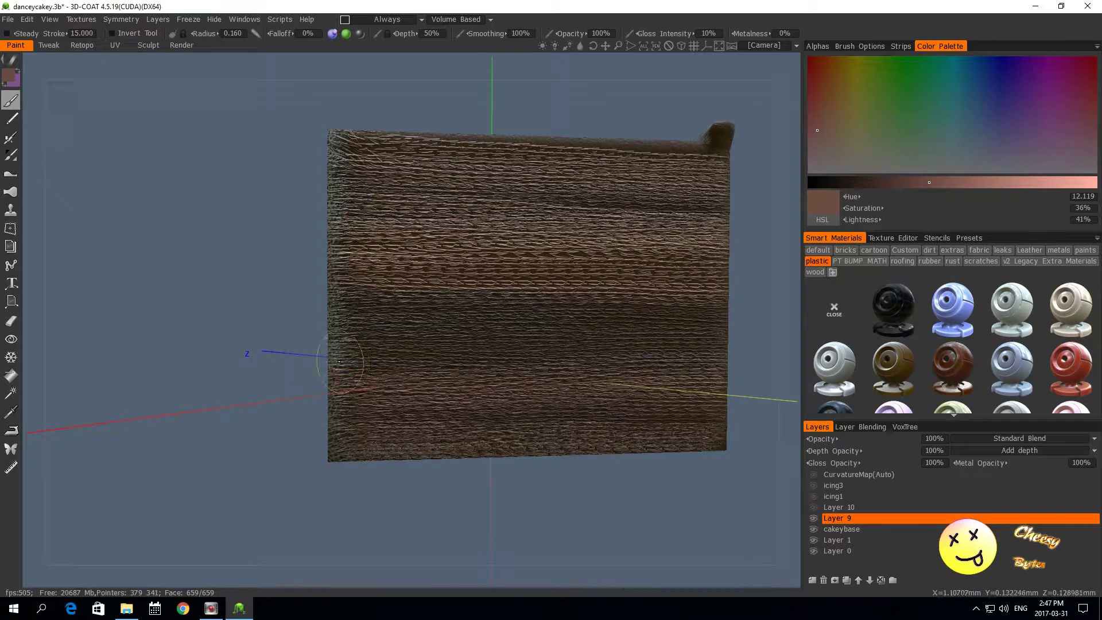
- Back at the front, paint bark across the lower front, right side and top
{"action": "left_click_drag", "start_coordinate": [751, 46], "coordinate": [597, 52]}
{"action": "mouse_move", "coordinate": [246, 406]}
{"action": "left_mouse_down"}
{"action": "mouse_move", "coordinate": [251, 436]}
{"action": "mouse_move", "coordinate": [216, 202]}
{"action": "mouse_move", "coordinate": [312, 254]}
{"action": "left_mouse_up"}
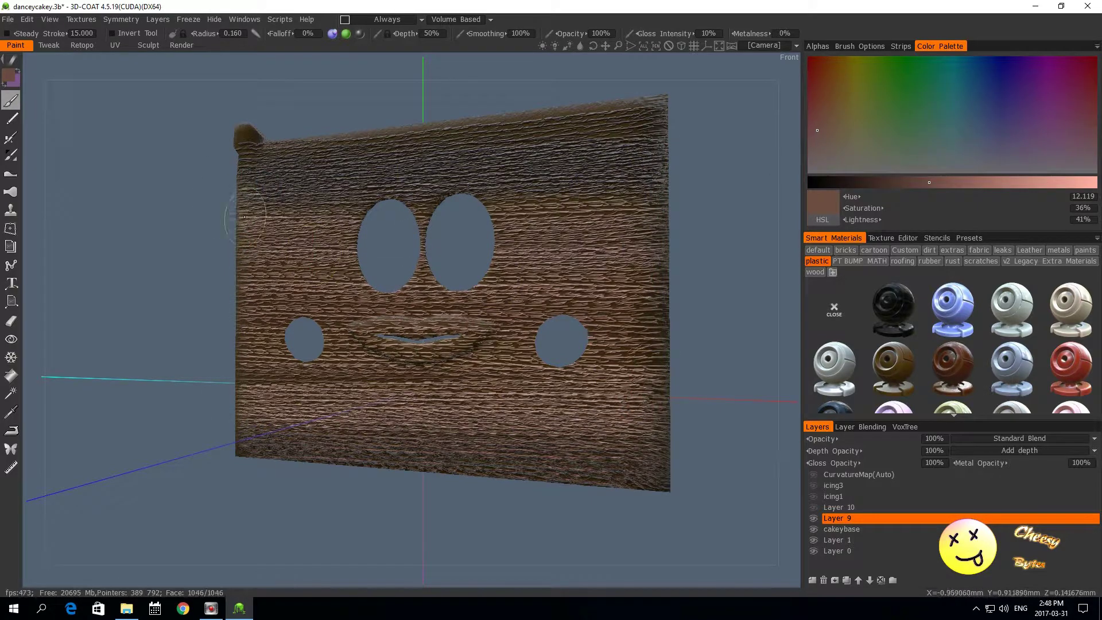
{"action": "mouse_move", "coordinate": [669, 354]}
{"action": "left_mouse_down"}
{"action": "mouse_move", "coordinate": [654, 248]}
{"action": "mouse_move", "coordinate": [573, 150]}
{"action": "mouse_move", "coordinate": [270, 172]}
{"action": "mouse_move", "coordinate": [254, 377]}
{"action": "left_mouse_up"}
{"action": "left_click_drag", "start_coordinate": [355, 492], "coordinate": [391, 493]}
{"action": "left_click", "coordinate": [837, 507]}
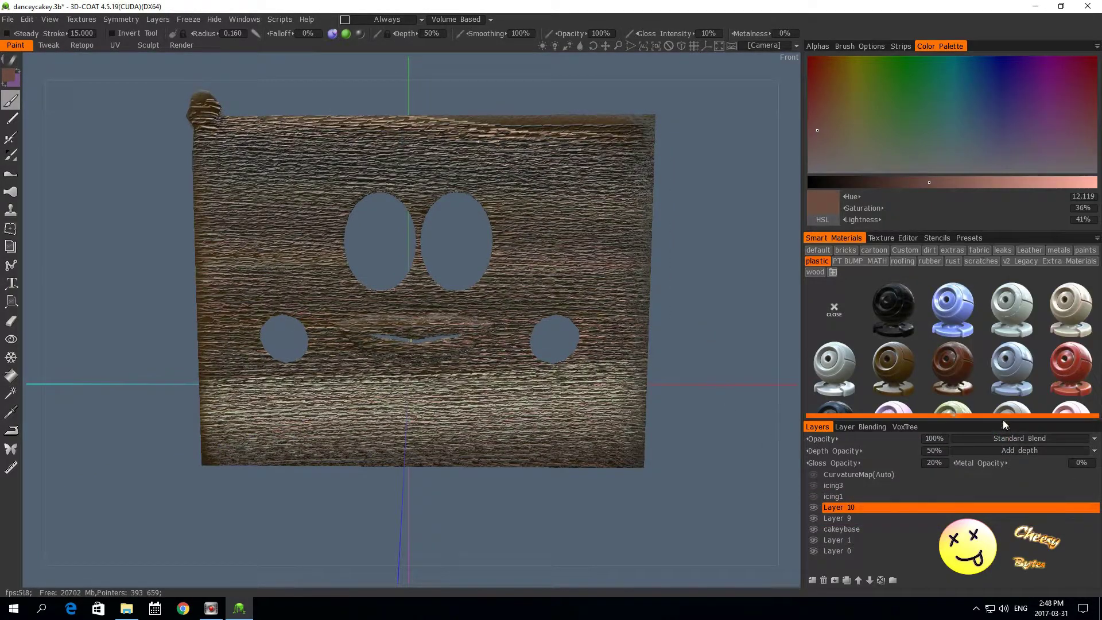
- Set Layer 9 to Multiply blending and move Layer 10 up toward the icing layers
{"action": "left_click", "coordinate": [837, 518]}
{"action": "left_click", "coordinate": [1079, 463]}
{"action": "left_click", "coordinate": [1019, 438]}
{"action": "left_click", "coordinate": [1016, 141]}
{"action": "left_click_drag", "start_coordinate": [835, 507], "coordinate": [878, 494]}
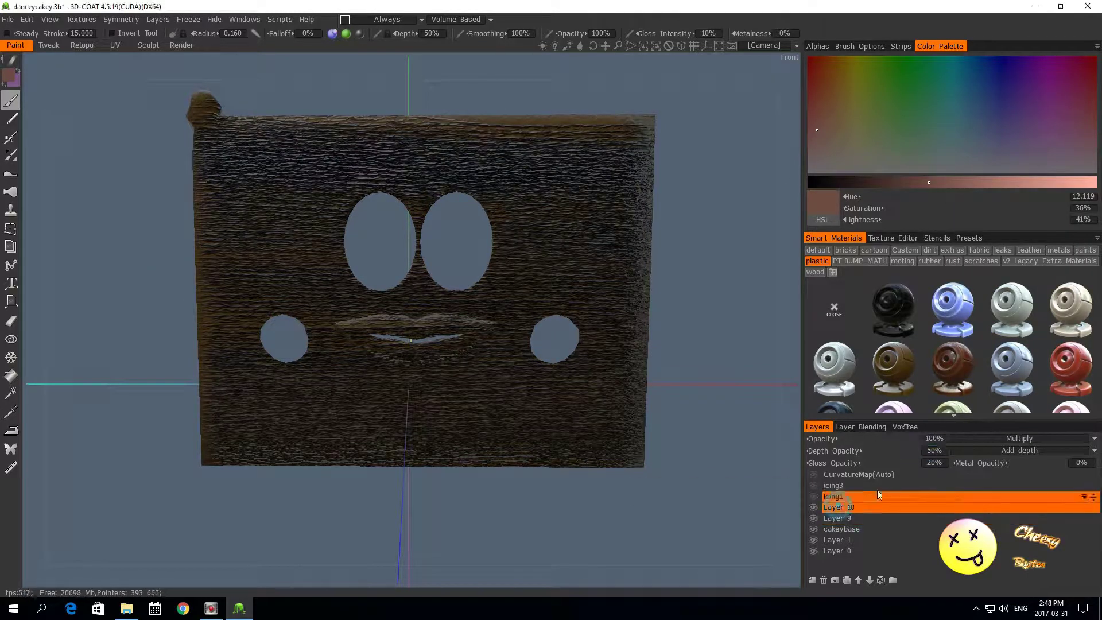
- Save the cake project
{"action": "left_click", "coordinate": [8, 19]}
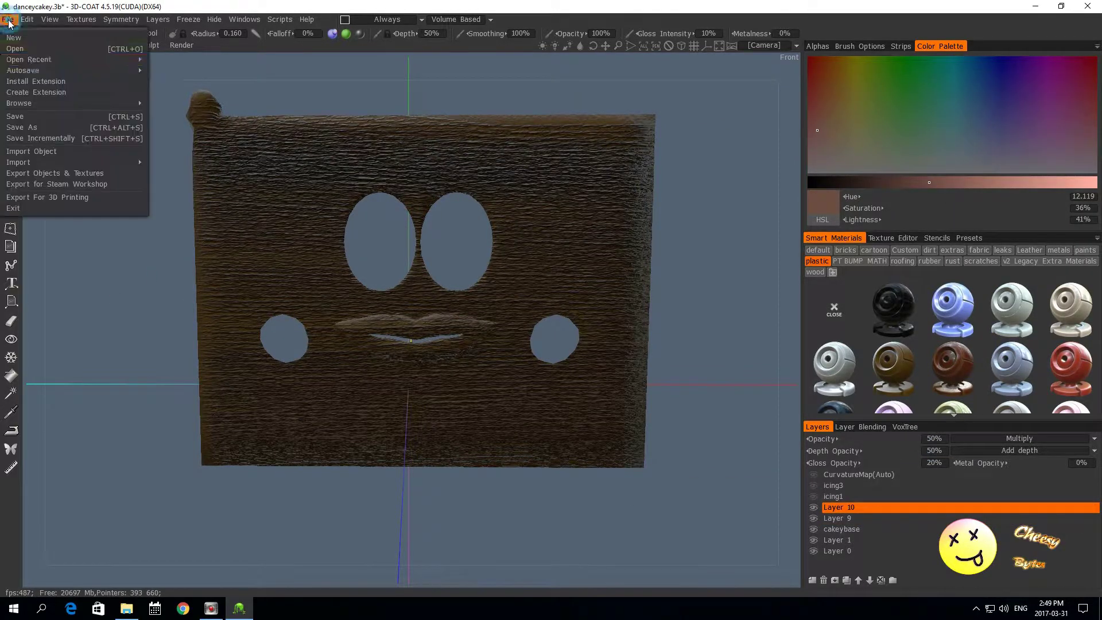
{"action": "left_click", "coordinate": [24, 113]}
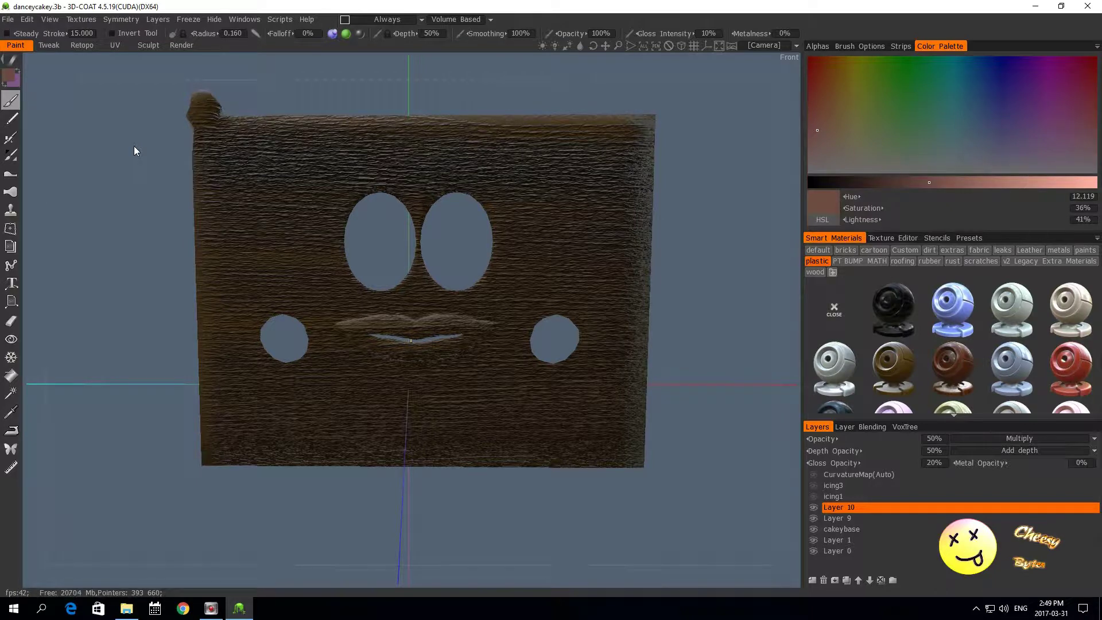
{"action": "left_click", "coordinate": [8, 19]}
{"action": "left_click", "coordinate": [34, 113]}
- Try LinearDodge, a darker mode and Hue as the layer's blend mode
{"action": "left_click", "coordinate": [1020, 438]}
{"action": "left_click", "coordinate": [1002, 207]}
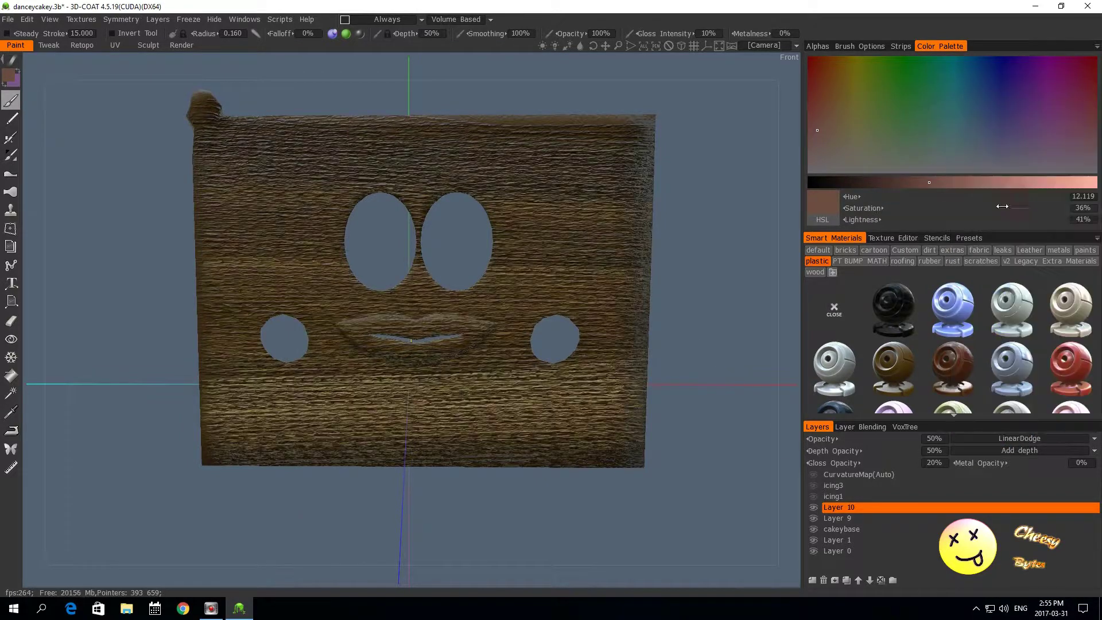
{"action": "left_click", "coordinate": [1019, 438]}
{"action": "left_click", "coordinate": [1004, 230]}
{"action": "left_click", "coordinate": [1010, 438]}
{"action": "left_click", "coordinate": [981, 314]}
- Test Difference and Lighten on Layer 10, then settle on Multiply blending
{"action": "left_click", "coordinate": [988, 440]}
{"action": "left_click", "coordinate": [975, 294]}
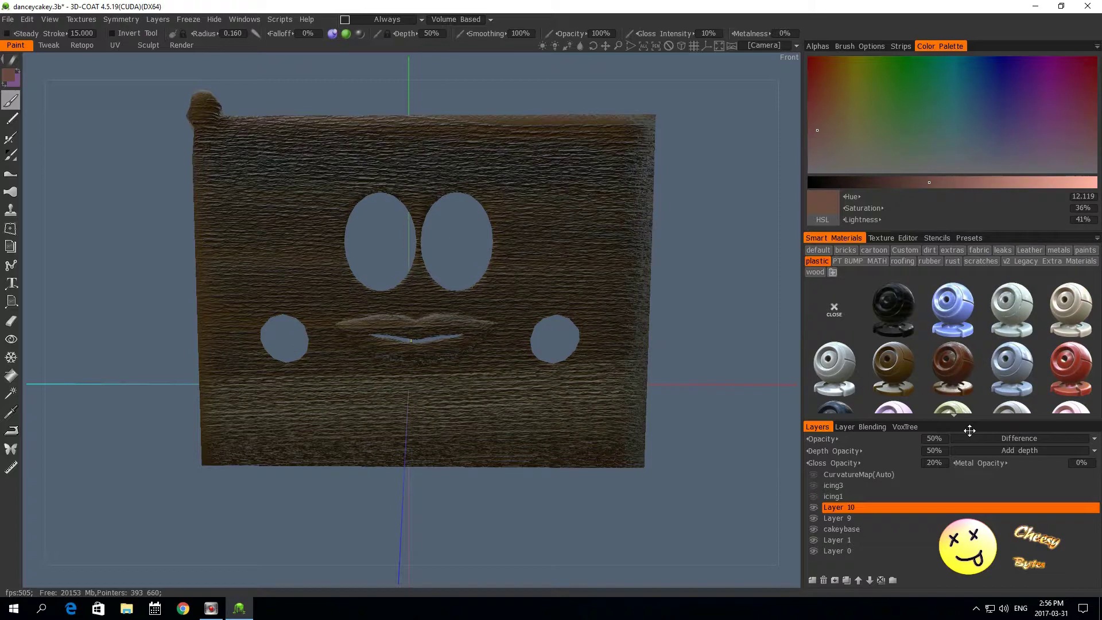
{"action": "left_click", "coordinate": [1010, 438]}
{"action": "left_click", "coordinate": [986, 173]}
{"action": "scroll", "coordinate": [557, 207], "scroll_direction": "up", "scroll_amount": 2}
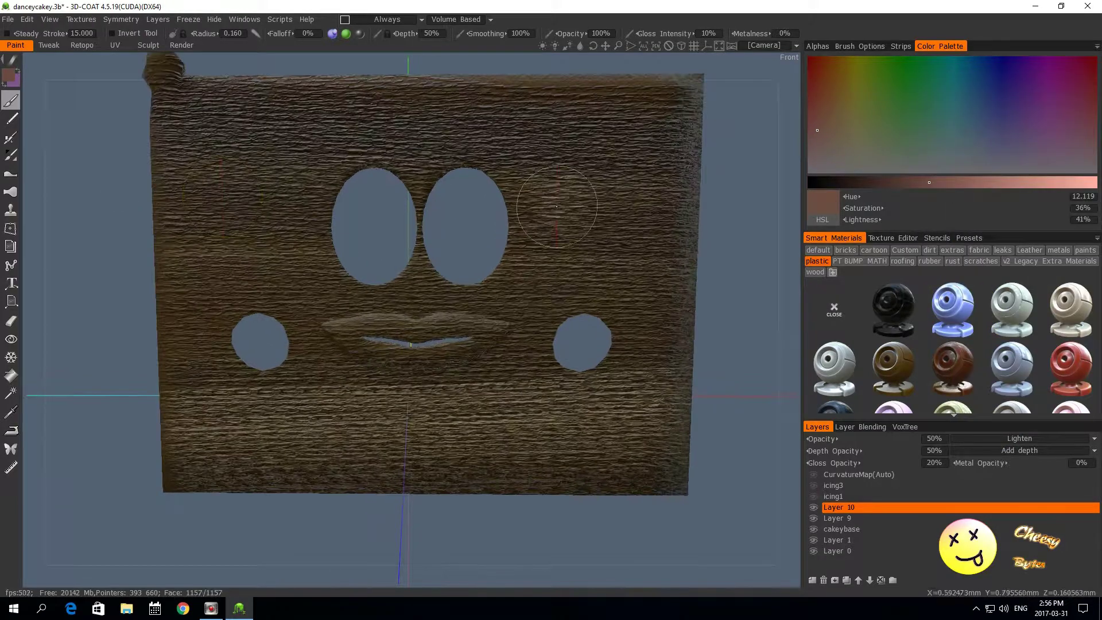
{"action": "left_click", "coordinate": [988, 439]}
{"action": "left_click", "coordinate": [1010, 145]}
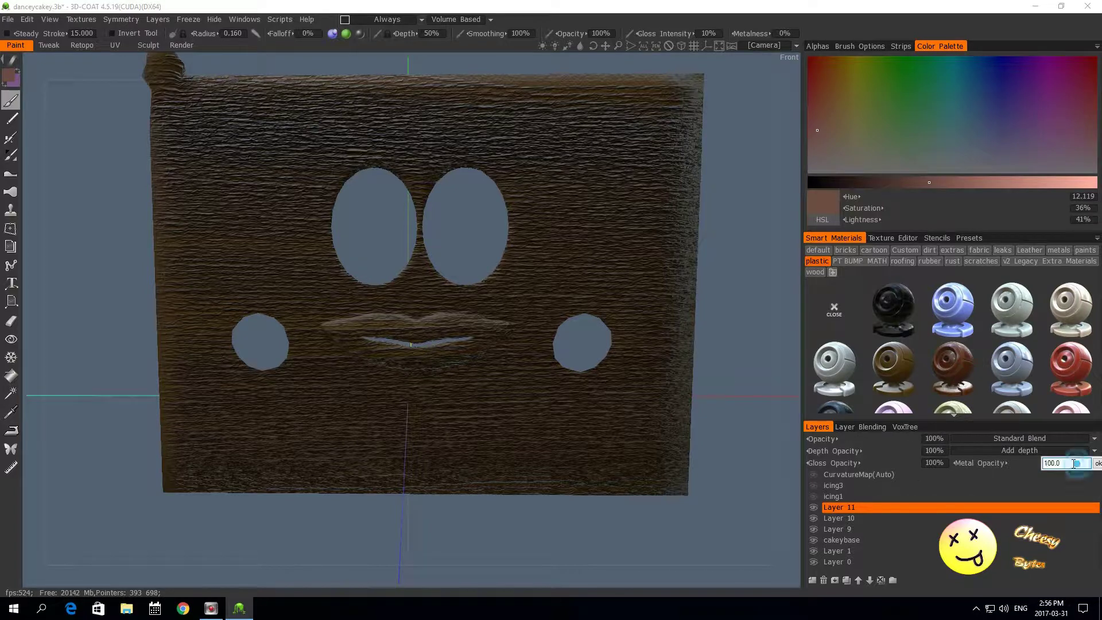
- Pick a pink paint colour at 65% lightness
{"action": "left_click", "coordinate": [1000, 183]}
{"action": "left_click", "coordinate": [824, 124]}
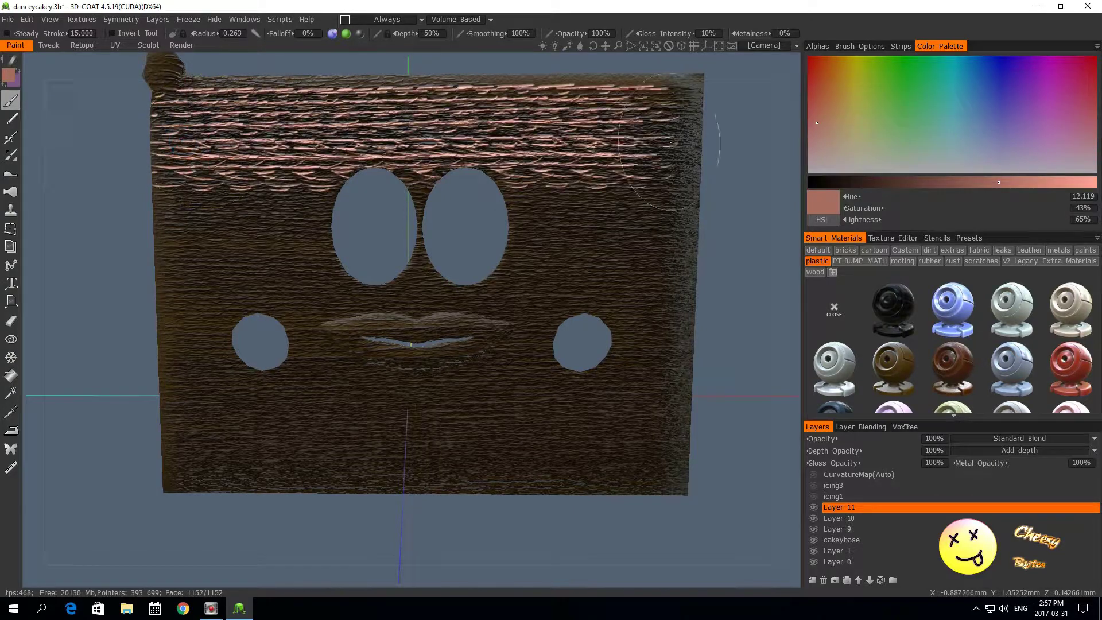
{"action": "left_click_drag", "start_coordinate": [707, 140], "coordinate": [843, 46]}
- Test a crack-pattern alpha with rotation 90 and amplitude 180, then undo the stroke
{"action": "left_click", "coordinate": [818, 46]}
{"action": "mouse_move", "coordinate": [941, 93]}
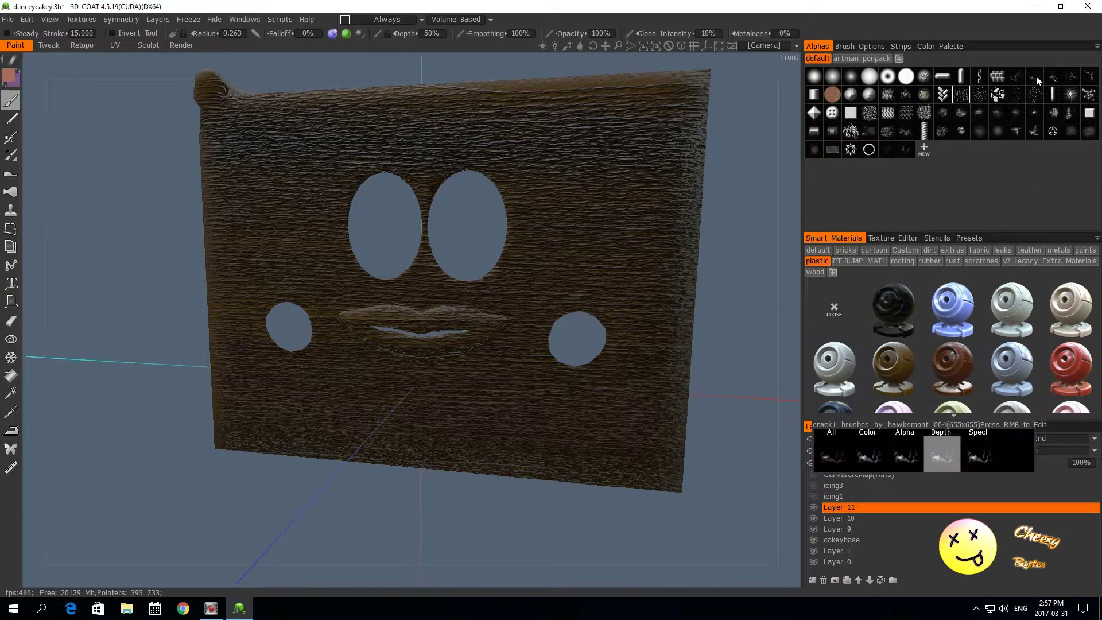
{"action": "left_click", "coordinate": [1071, 77]}
{"action": "left_click_drag", "start_coordinate": [235, 100], "coordinate": [682, 147]}
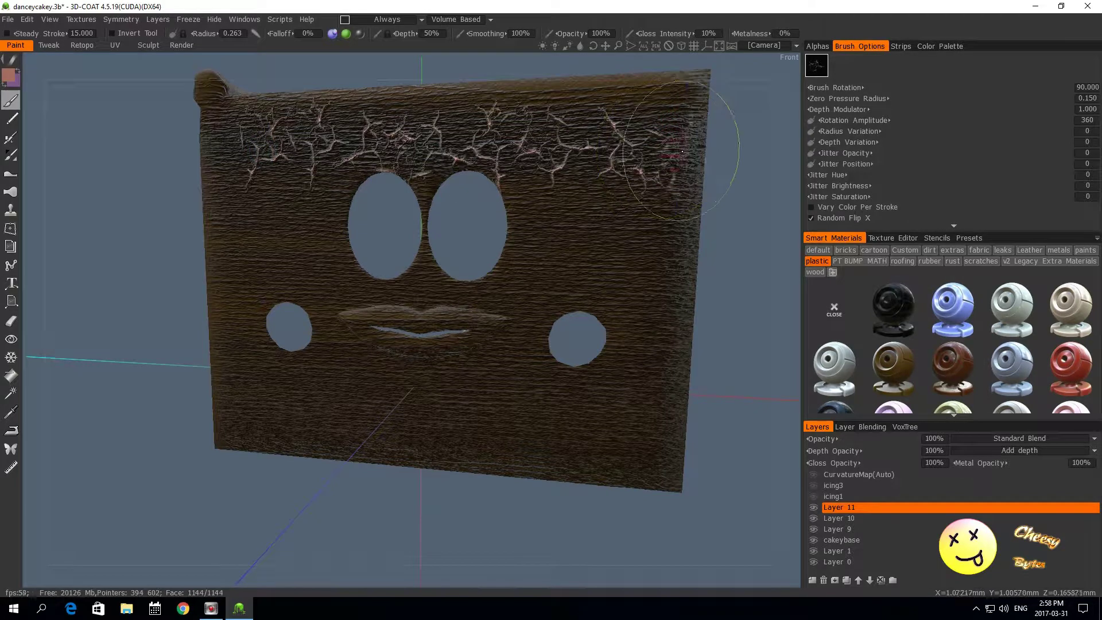
{"action": "type", "text": "0"}
{"action": "key", "text": "Return"}
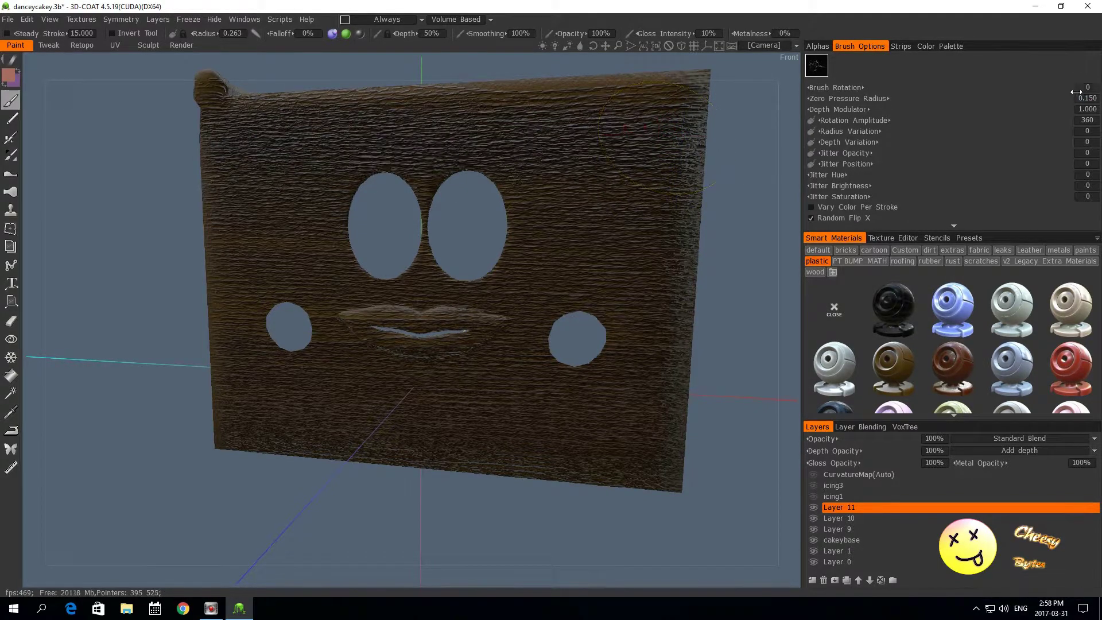
{"action": "type", "text": "90"}
{"action": "key", "text": "Return"}
{"action": "left_click", "coordinate": [1086, 120]}
{"action": "type", "text": "180"}
{"action": "key", "text": "Return"}
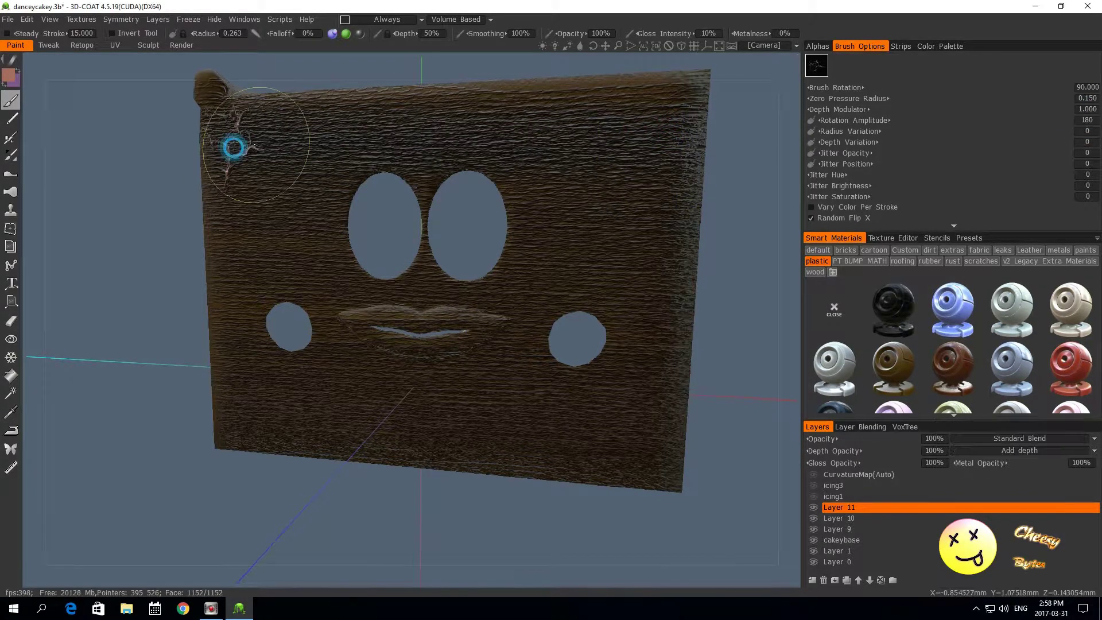
{"action": "key", "text": "ctrl+z"}
- Use the hair-strand alpha at radius 0.524 with Paint with Dabs turned off
{"action": "left_click", "coordinate": [818, 45]}
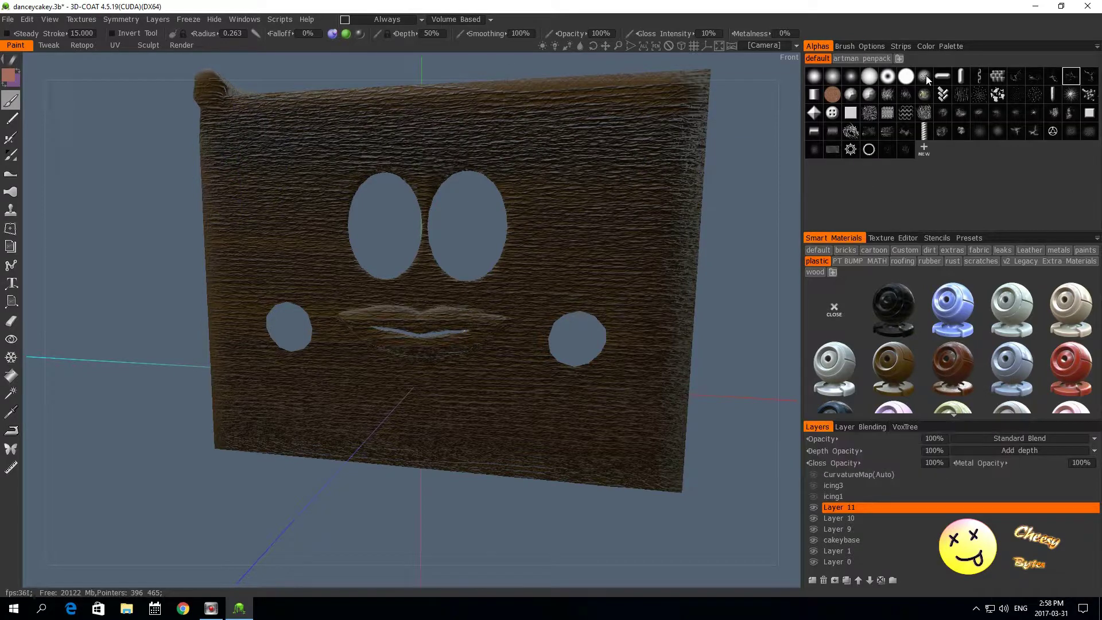
{"action": "left_click", "coordinate": [906, 95]}
{"action": "right_click_drag", "start_coordinate": [566, 159], "coordinate": [654, 156]}
{"action": "left_click", "coordinate": [859, 46]}
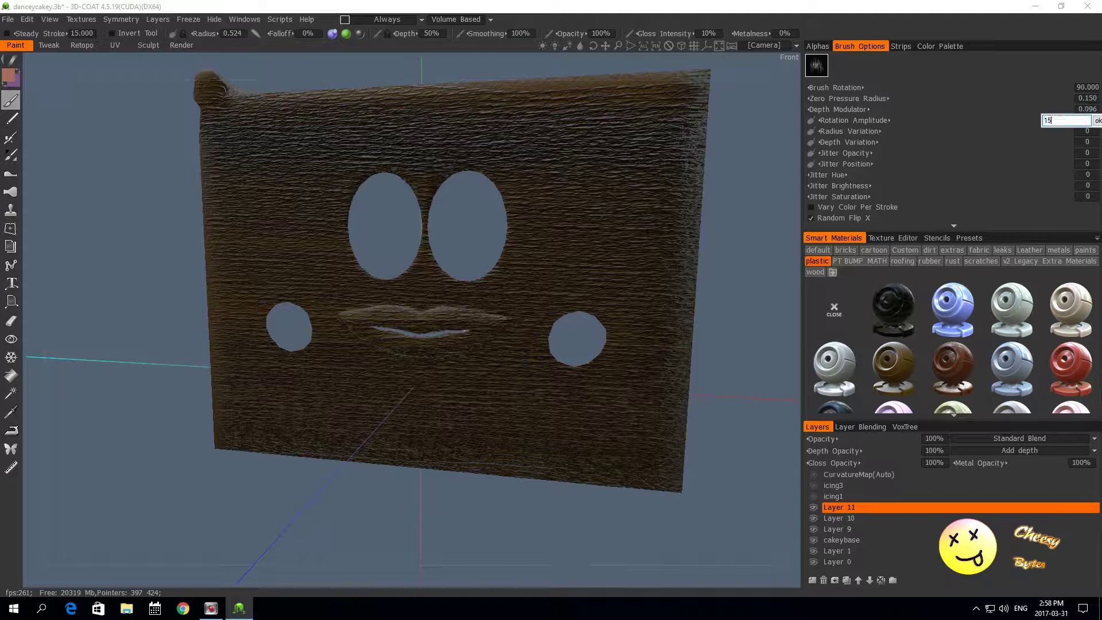
{"action": "scroll", "coordinate": [880, 117], "scroll_direction": "down", "scroll_amount": 3}
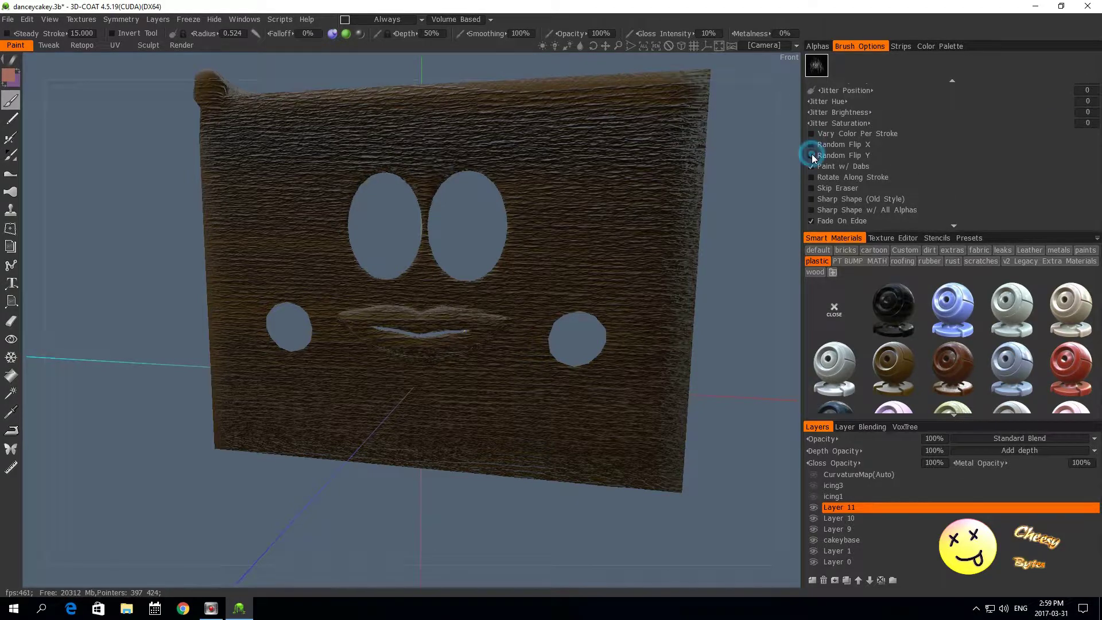
{"action": "left_click", "coordinate": [811, 166]}
- Paint pink grain over the cake's front, back and lower half
{"action": "left_click_drag", "start_coordinate": [230, 144], "coordinate": [373, 161]}
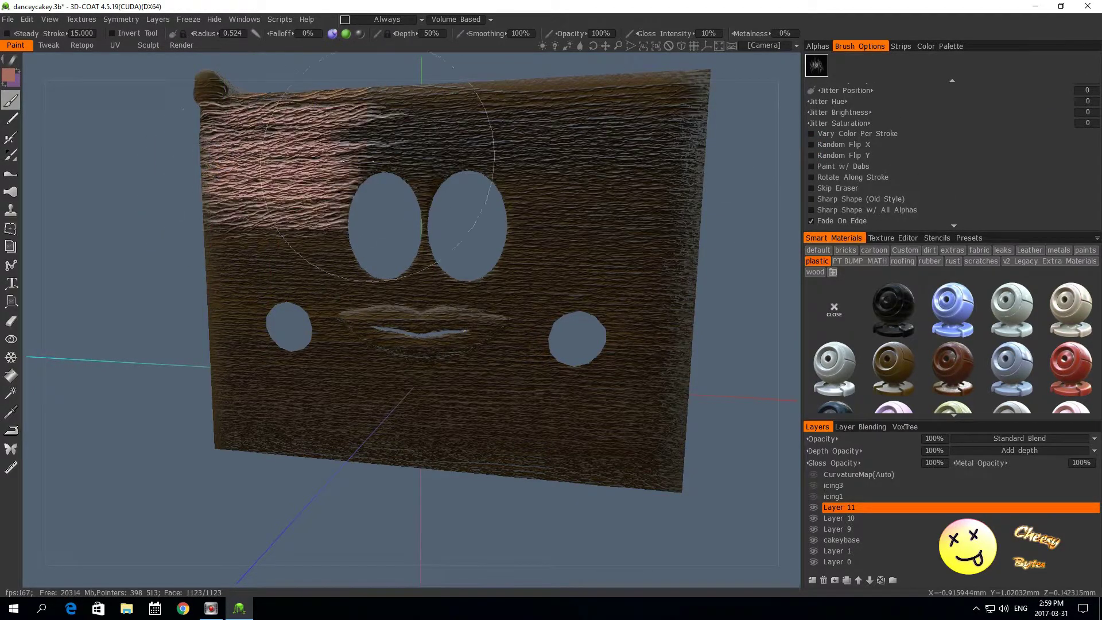
{"action": "left_click_drag", "start_coordinate": [594, 48], "coordinate": [594, 48]}
{"action": "mouse_move", "coordinate": [241, 172]}
{"action": "left_mouse_down"}
{"action": "mouse_move", "coordinate": [221, 233]}
{"action": "mouse_move", "coordinate": [738, 196]}
{"action": "mouse_move", "coordinate": [295, 369]}
{"action": "mouse_move", "coordinate": [680, 315]}
{"action": "left_mouse_up"}
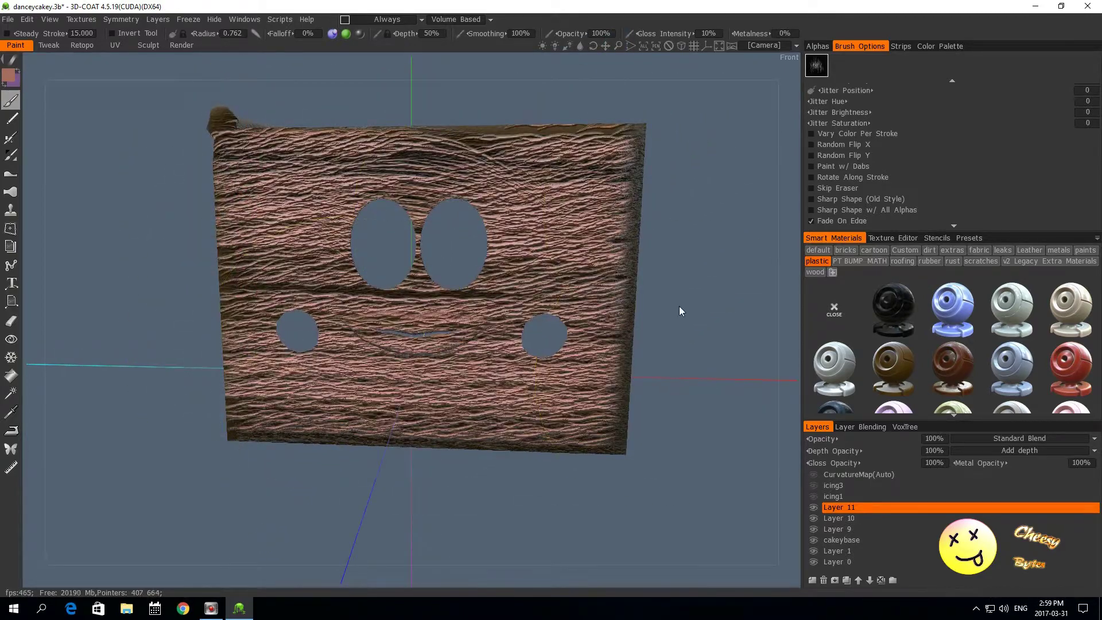
{"action": "left_click_drag", "start_coordinate": [592, 46], "coordinate": [637, 48]}
{"action": "mouse_move", "coordinate": [247, 284]}
{"action": "left_mouse_down"}
{"action": "mouse_move", "coordinate": [689, 172]}
{"action": "mouse_move", "coordinate": [334, 373]}
{"action": "left_mouse_up"}
{"action": "left_click_drag", "start_coordinate": [592, 46], "coordinate": [568, 47]}
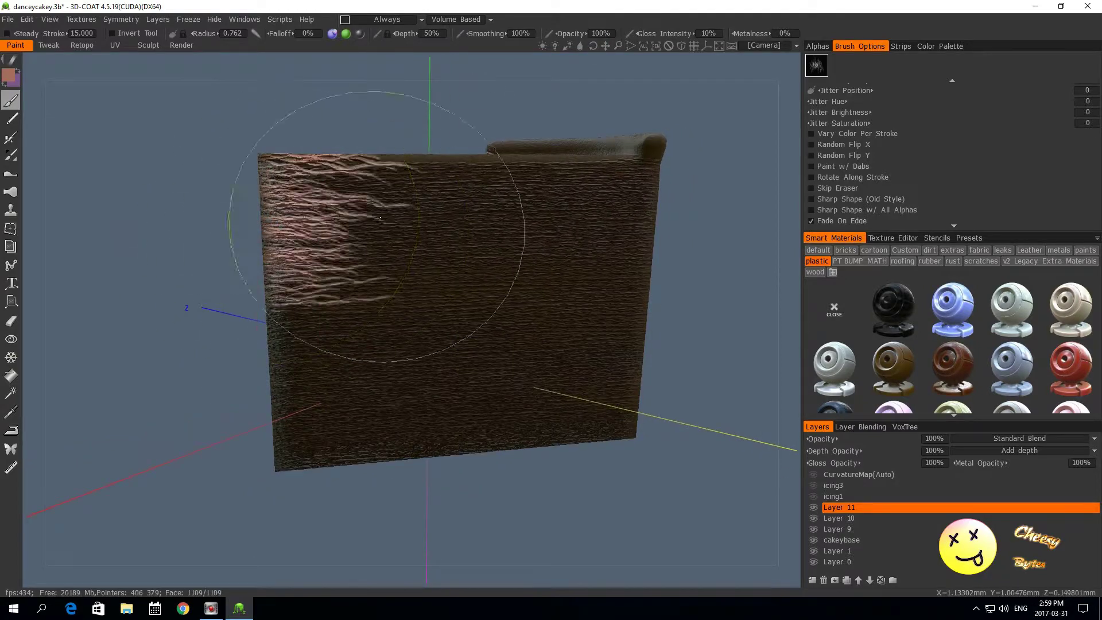
{"action": "left_click_drag", "start_coordinate": [287, 365], "coordinate": [627, 451]}
{"action": "mouse_move", "coordinate": [540, 60]}
{"action": "left_mouse_down"}
{"action": "mouse_move", "coordinate": [553, 54]}
{"action": "mouse_move", "coordinate": [567, 140]}
{"action": "left_mouse_up"}
- Start a fresh Layer 12 and repaint pink grain over the cake
{"action": "left_click", "coordinate": [822, 579]}
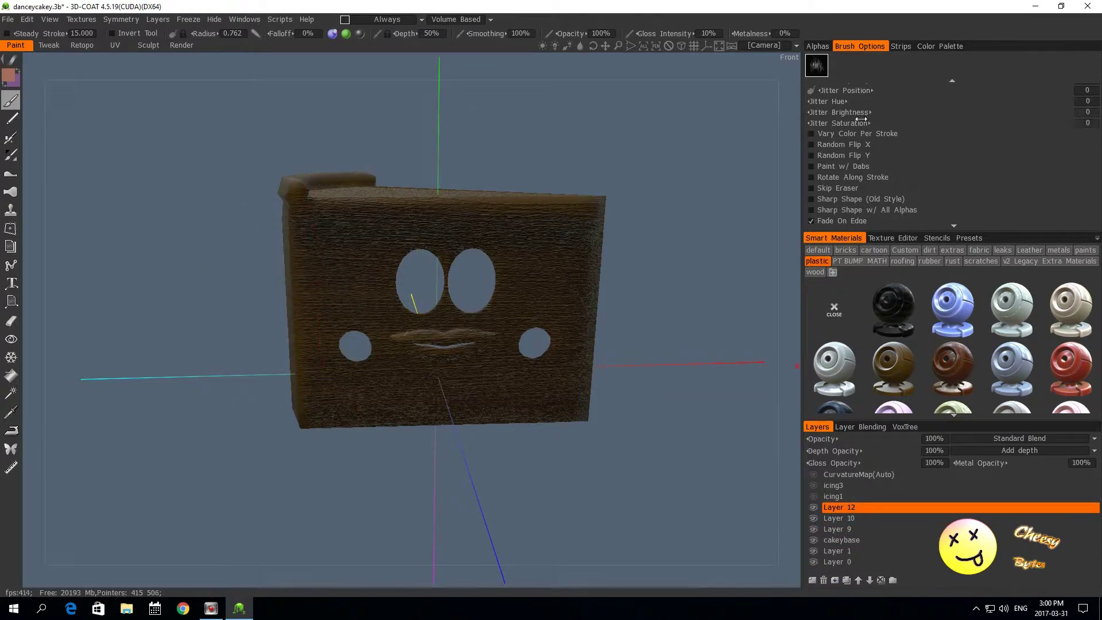
{"action": "scroll", "coordinate": [861, 118], "scroll_direction": "up", "scroll_amount": 3}
{"action": "mouse_move", "coordinate": [276, 226]}
{"action": "left_mouse_down"}
{"action": "mouse_move", "coordinate": [579, 256]}
{"action": "mouse_move", "coordinate": [608, 247]}
{"action": "mouse_move", "coordinate": [354, 334]}
{"action": "mouse_move", "coordinate": [566, 406]}
{"action": "mouse_move", "coordinate": [472, 97]}
{"action": "left_mouse_up"}
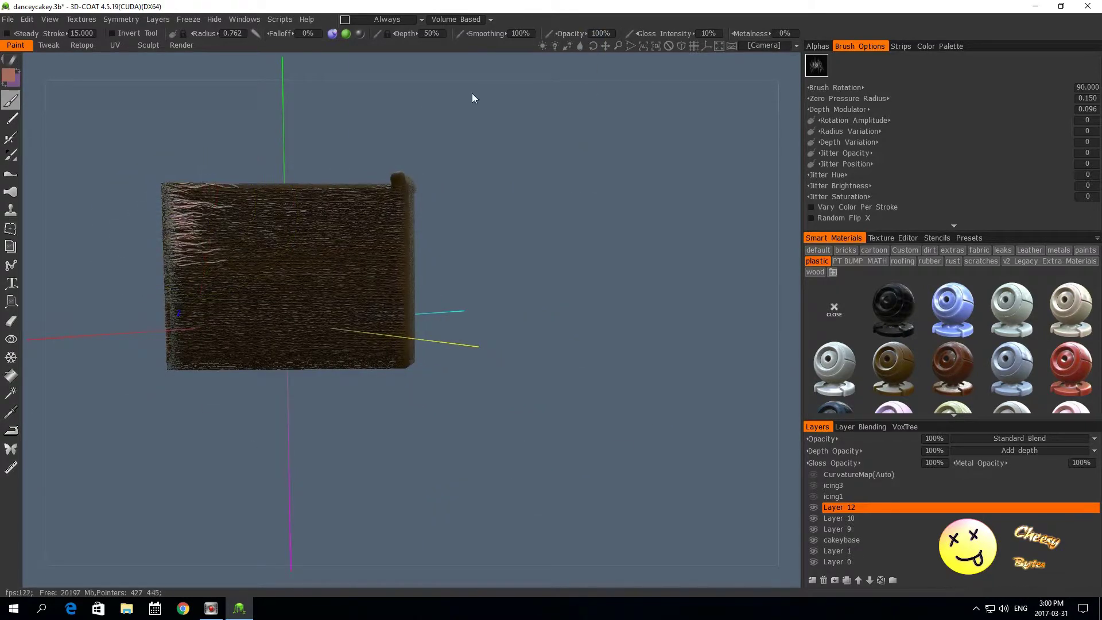
{"action": "mouse_move", "coordinate": [593, 45]}
{"action": "left_mouse_down"}
{"action": "mouse_move", "coordinate": [296, 270]}
{"action": "mouse_move", "coordinate": [424, 212]}
{"action": "mouse_move", "coordinate": [317, 342]}
{"action": "mouse_move", "coordinate": [593, 357]}
{"action": "left_mouse_up"}
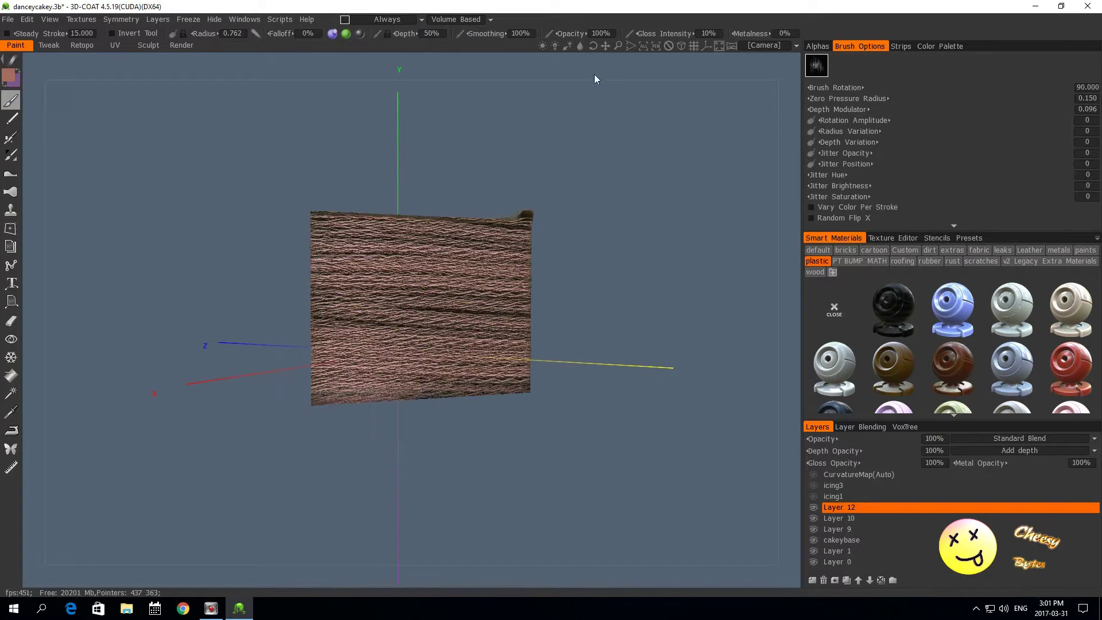
{"action": "left_click_drag", "start_coordinate": [594, 78], "coordinate": [708, 528]}
- Set Layer 12's metal opacity to 0%
{"action": "left_click", "coordinate": [1019, 438]}
{"action": "left_click", "coordinate": [1072, 462]}
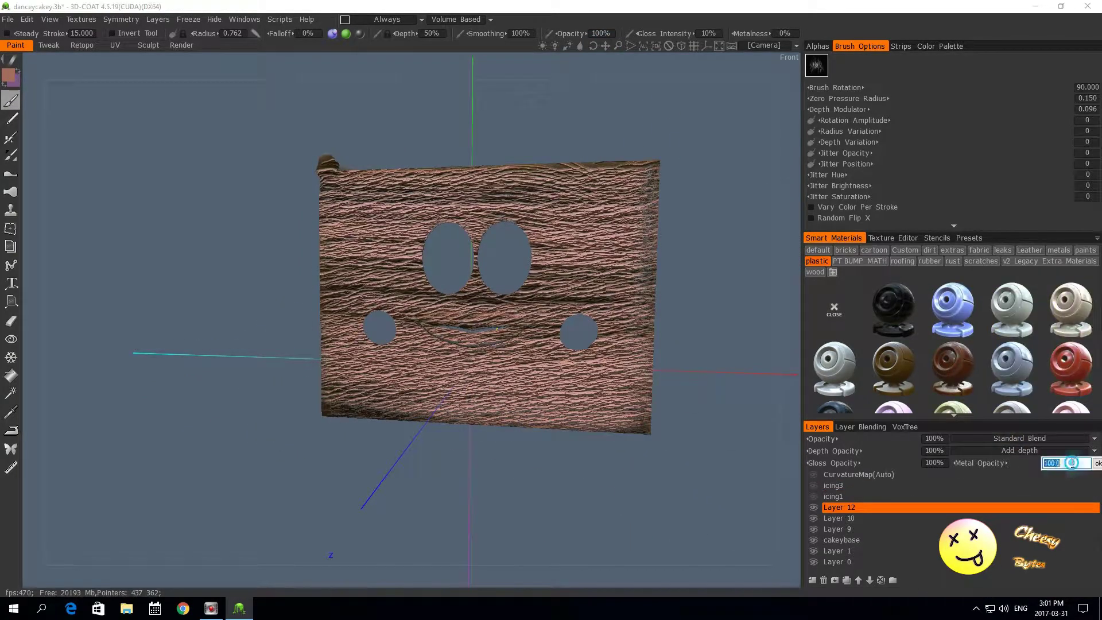
{"action": "key", "text": "Return"}
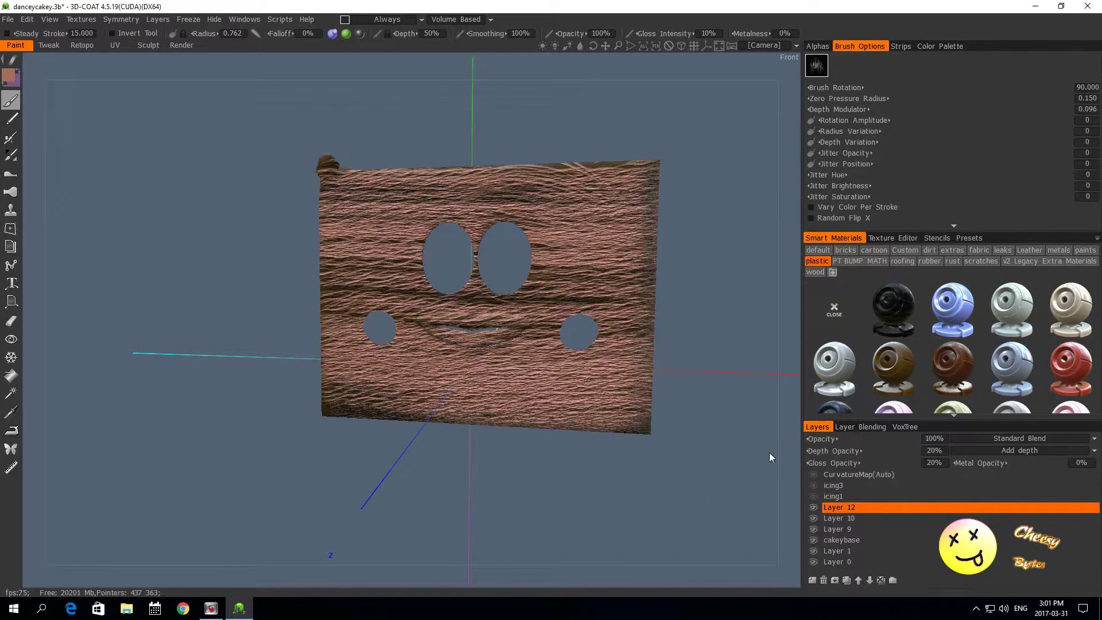
- Give Layer 12 50% opacity with SoftLight blending
{"action": "type", "text": "50"}
{"action": "key", "text": "Return"}
{"action": "left_click", "coordinate": [1020, 438]}
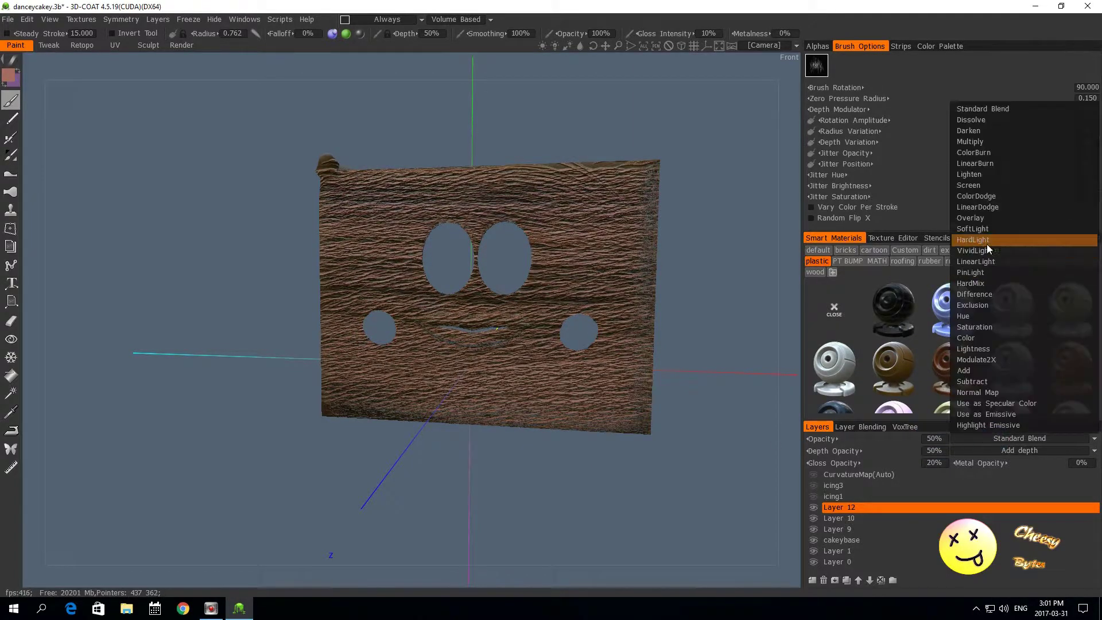
{"action": "left_click", "coordinate": [986, 243]}
{"action": "mouse_move", "coordinate": [591, 48]}
{"action": "left_mouse_down"}
{"action": "mouse_move", "coordinate": [615, 44]}
{"action": "mouse_move", "coordinate": [584, 54]}
{"action": "left_mouse_up"}
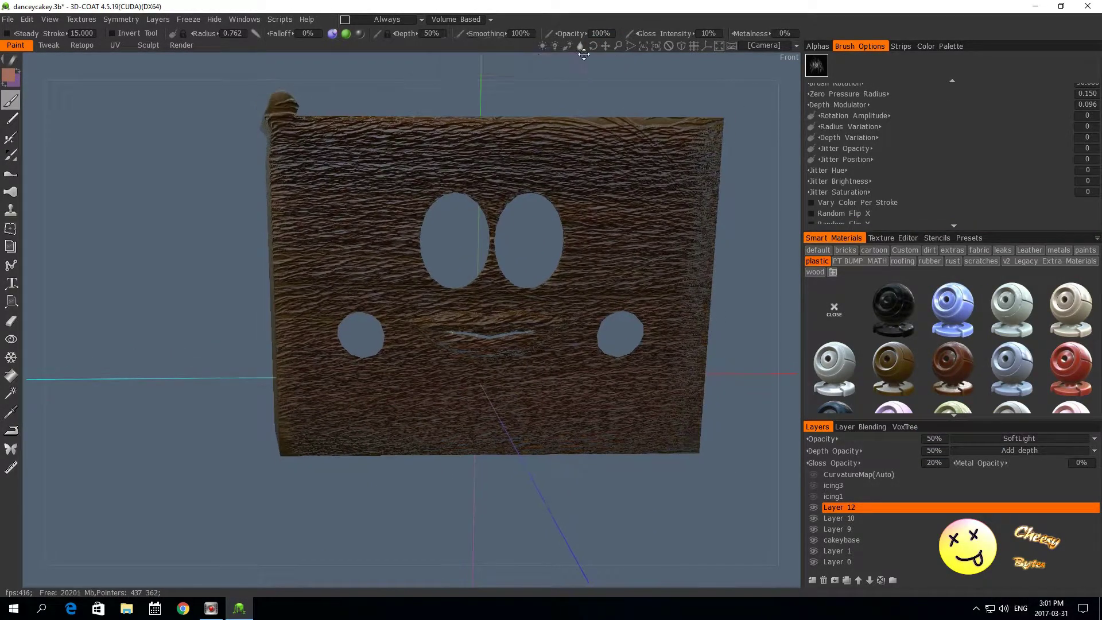
- Switch Layer 12 to Lighten blending at 20% opacity
{"action": "left_click", "coordinate": [1019, 437]}
{"action": "left_click", "coordinate": [975, 218]}
{"action": "left_click", "coordinate": [1019, 438]}
{"action": "left_click", "coordinate": [991, 171]}
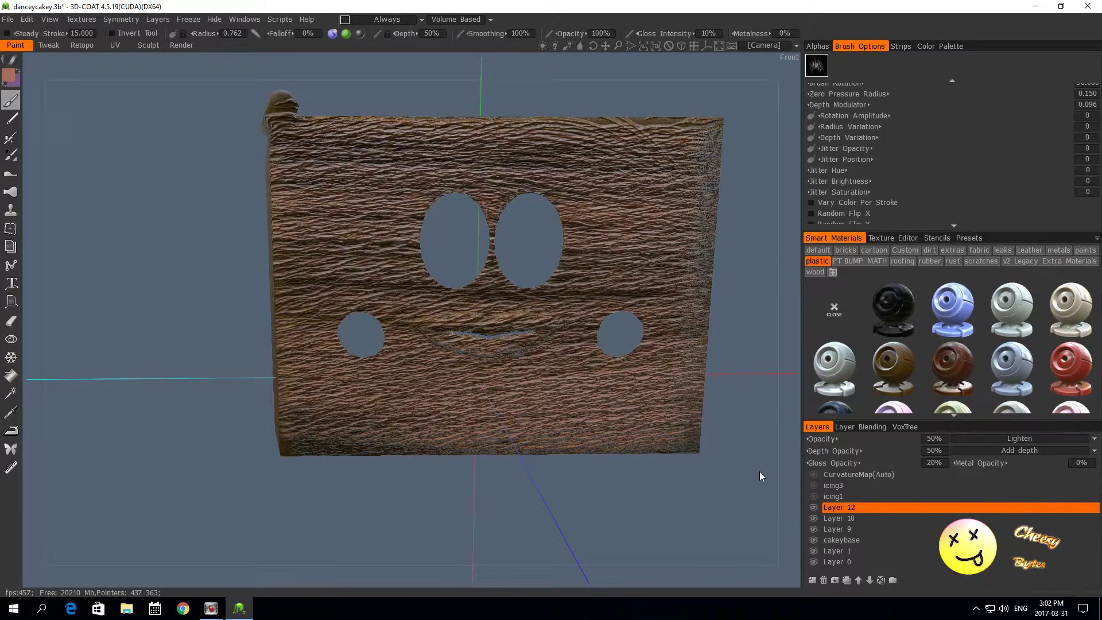
{"action": "type", "text": "20"}
{"action": "key", "text": "Return"}
- Test about 44% opacity, return it to 20%, and merge Layer 12 down
{"action": "left_click_drag", "start_coordinate": [592, 45], "coordinate": [589, 46]}
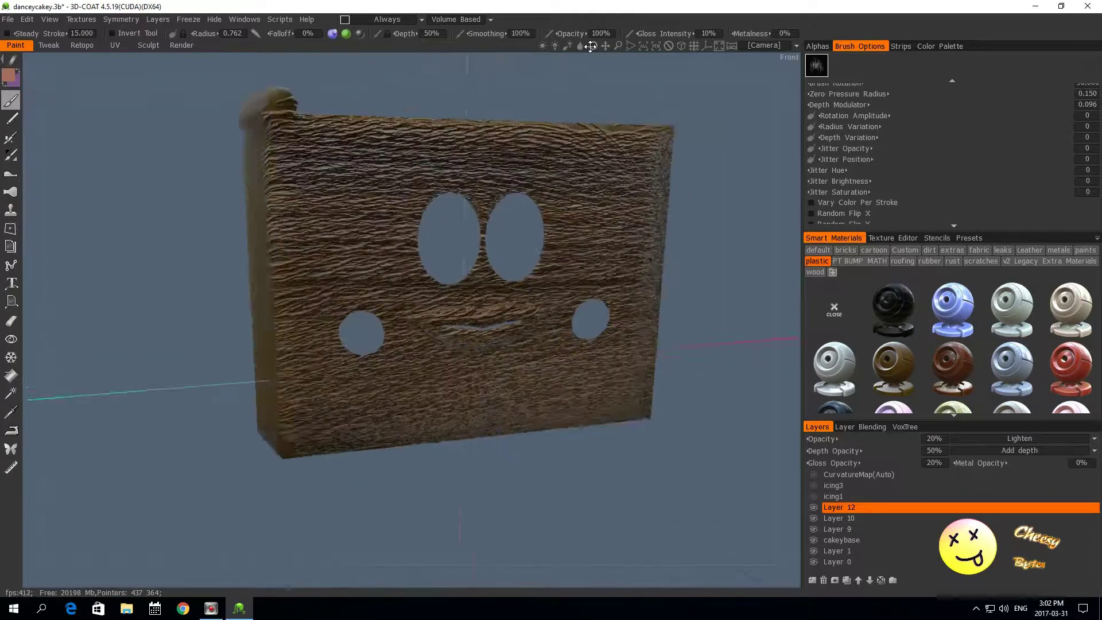
{"action": "left_click", "coordinate": [932, 439]}
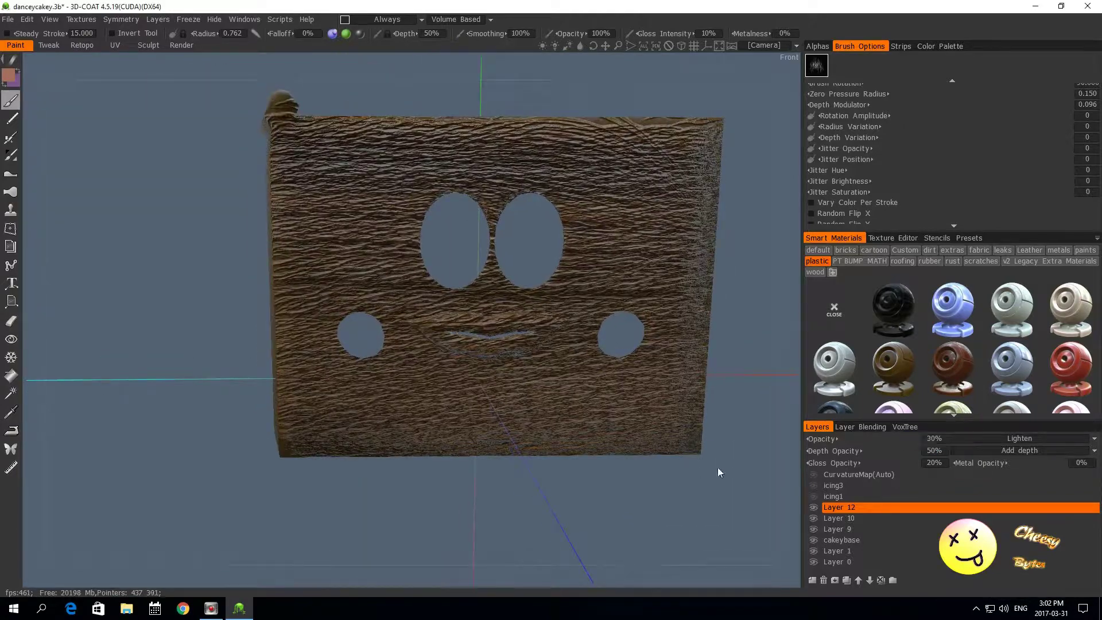
{"action": "left_click_drag", "start_coordinate": [830, 439], "coordinate": [820, 438]}
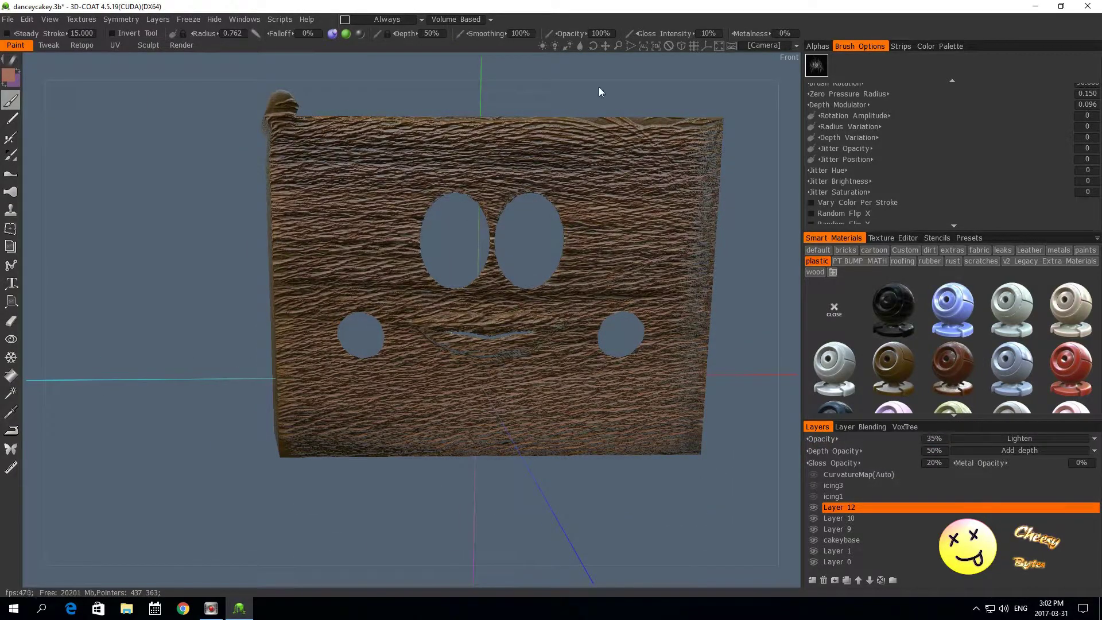
{"action": "left_click", "coordinate": [934, 438]}
{"action": "type", "text": "20"}
{"action": "key", "text": "Return"}
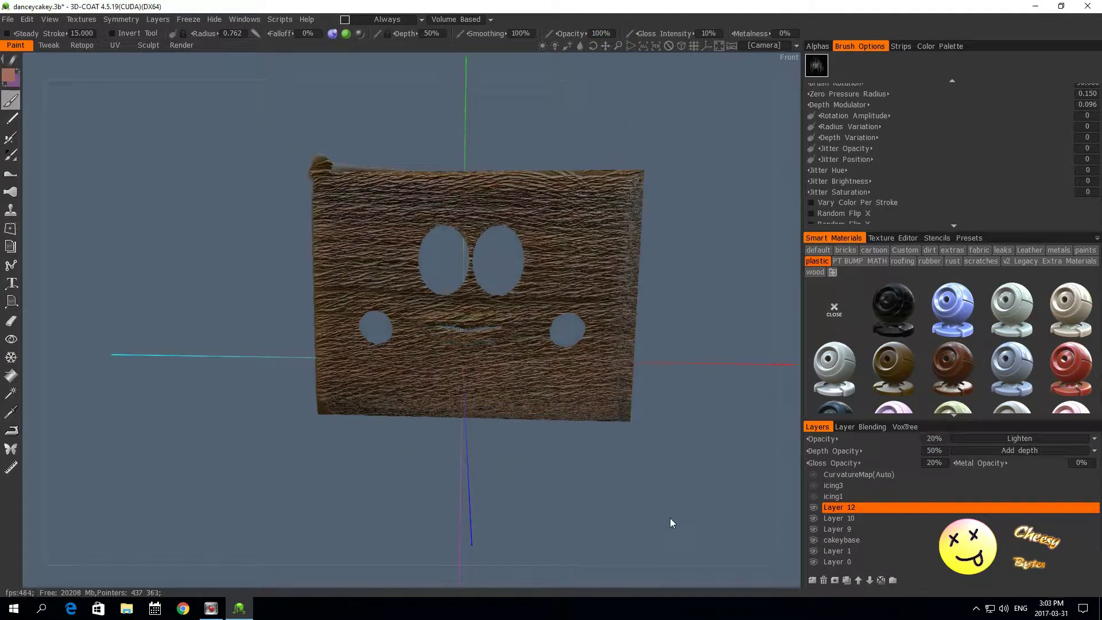
{"action": "left_click", "coordinate": [838, 508]}
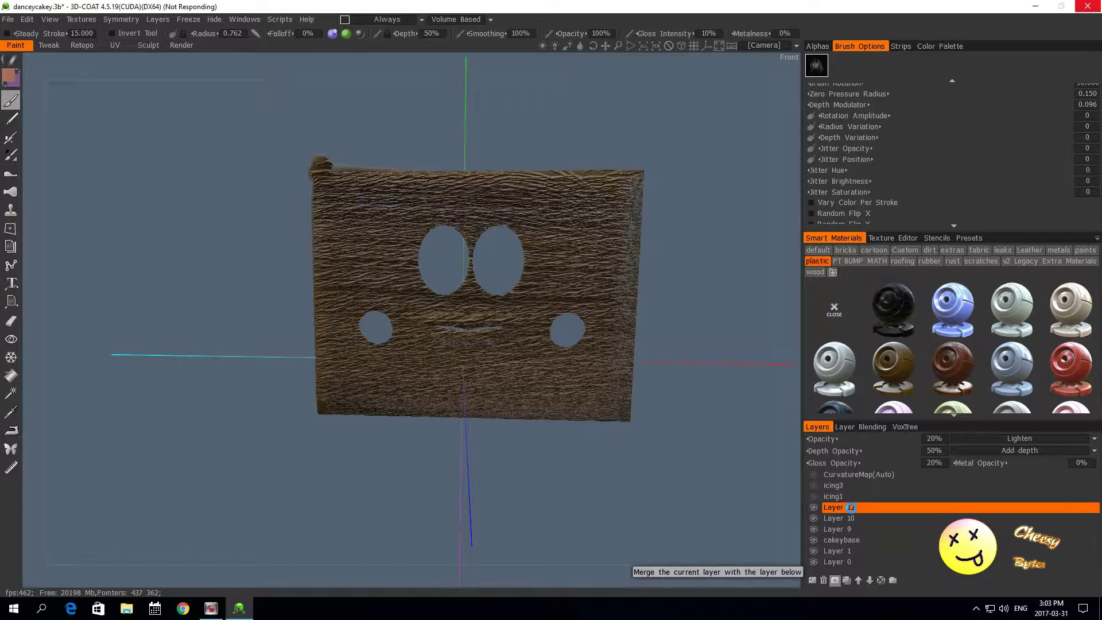
- Save the cake project and select Layer 9
{"action": "left_click", "coordinate": [8, 18]}
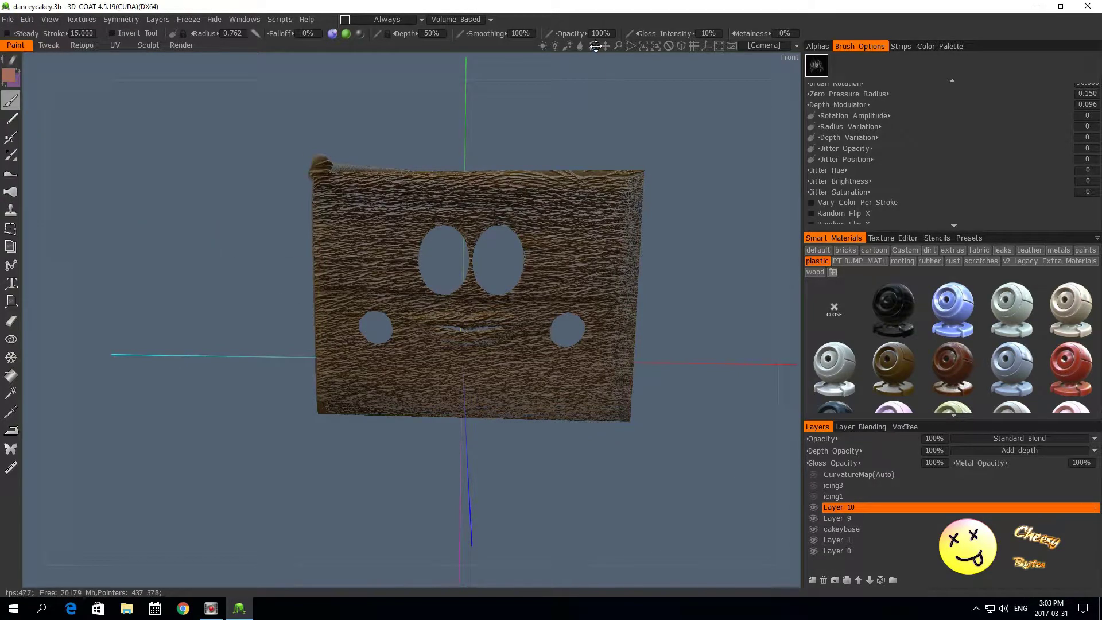
{"action": "left_click_drag", "start_coordinate": [593, 46], "coordinate": [614, 45]}
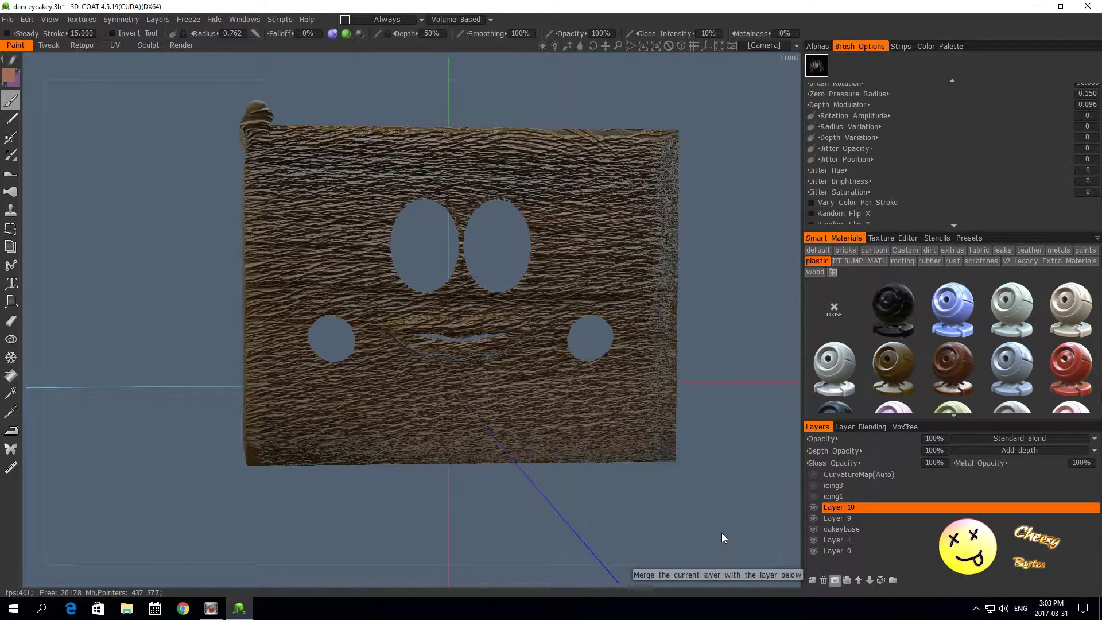
{"action": "left_click", "coordinate": [839, 508]}
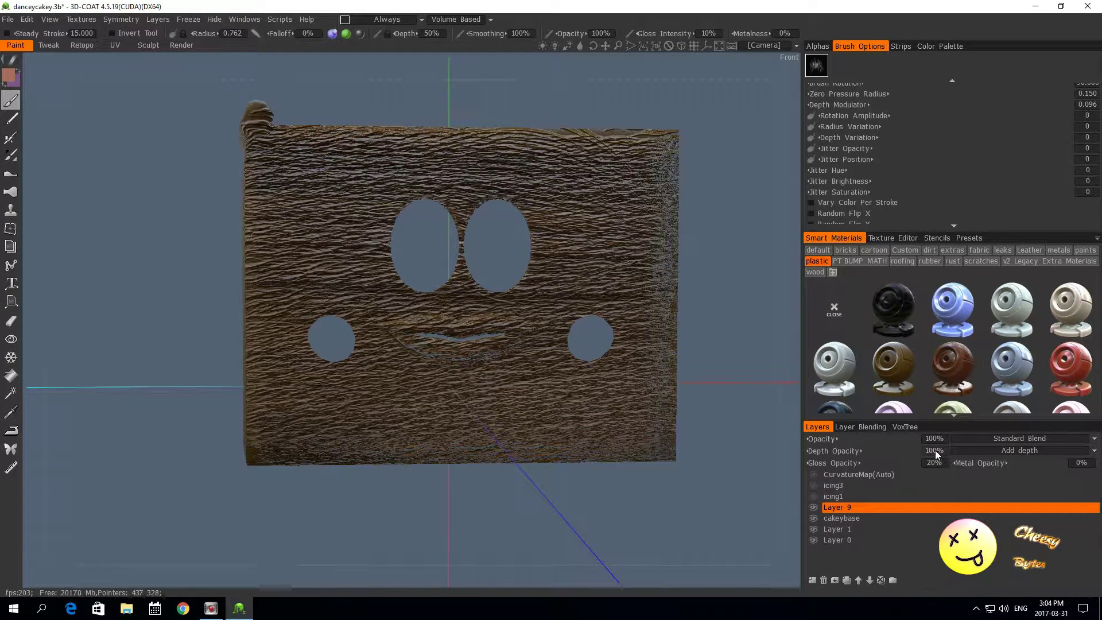
- Try Multiply, then blend Layer 9 as Overlay and adjust its opacity
{"action": "left_click", "coordinate": [1003, 438]}
{"action": "left_click", "coordinate": [980, 160]}
{"action": "left_click", "coordinate": [930, 438]}
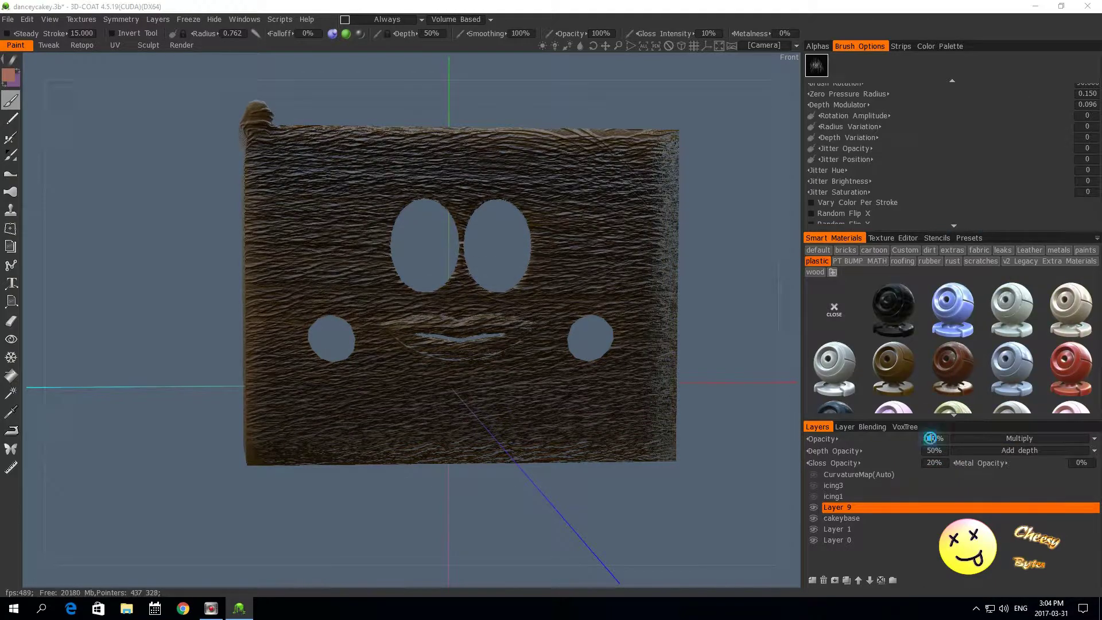
{"action": "left_click_drag", "start_coordinate": [180, 389], "coordinate": [195, 379]}
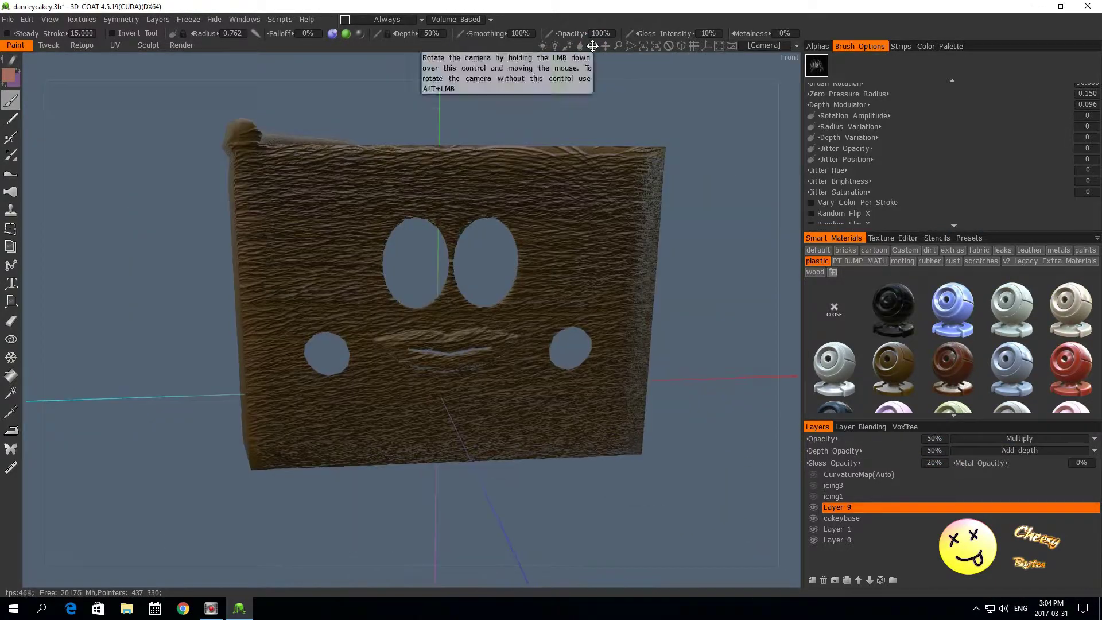
{"action": "left_click", "coordinate": [1019, 438]}
{"action": "left_click", "coordinate": [990, 222]}
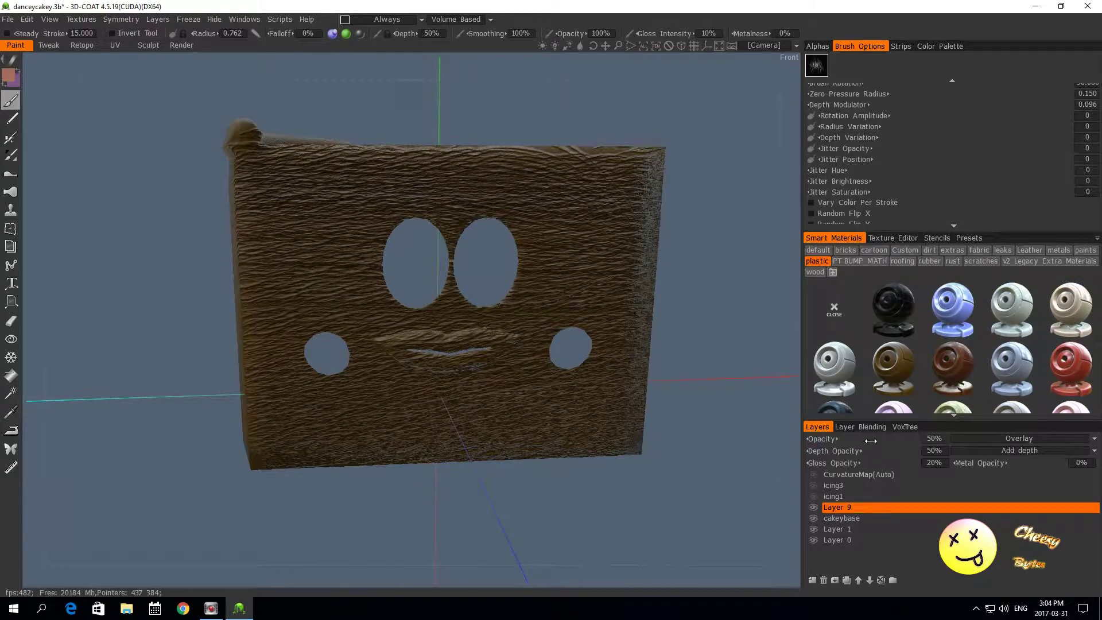
{"action": "left_click_drag", "start_coordinate": [593, 45], "coordinate": [688, 280]}
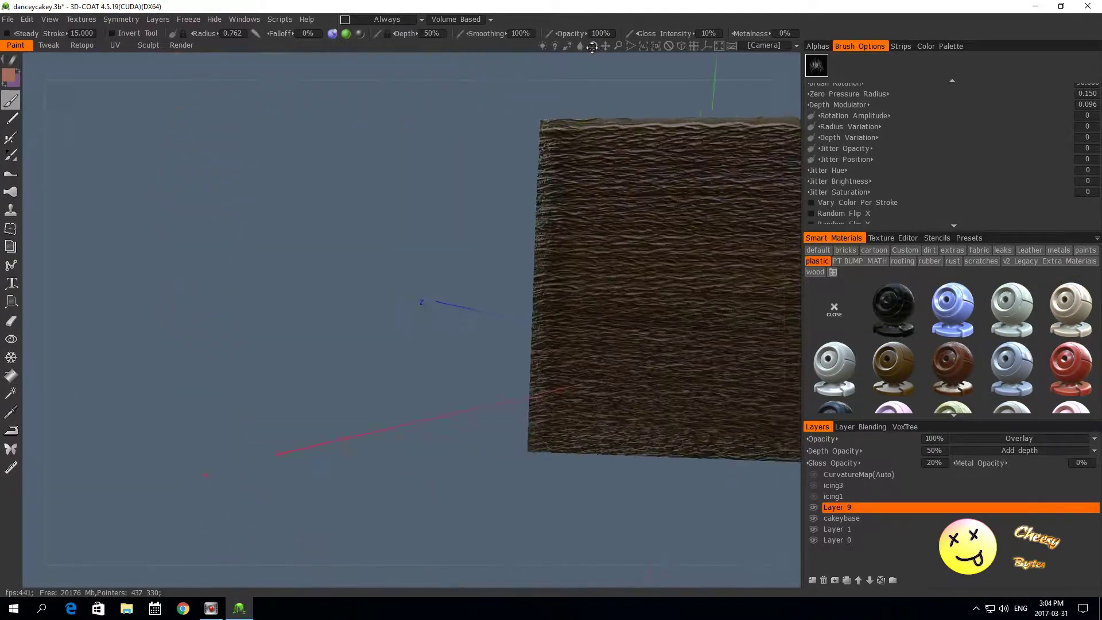
{"action": "left_click", "coordinate": [925, 438]}
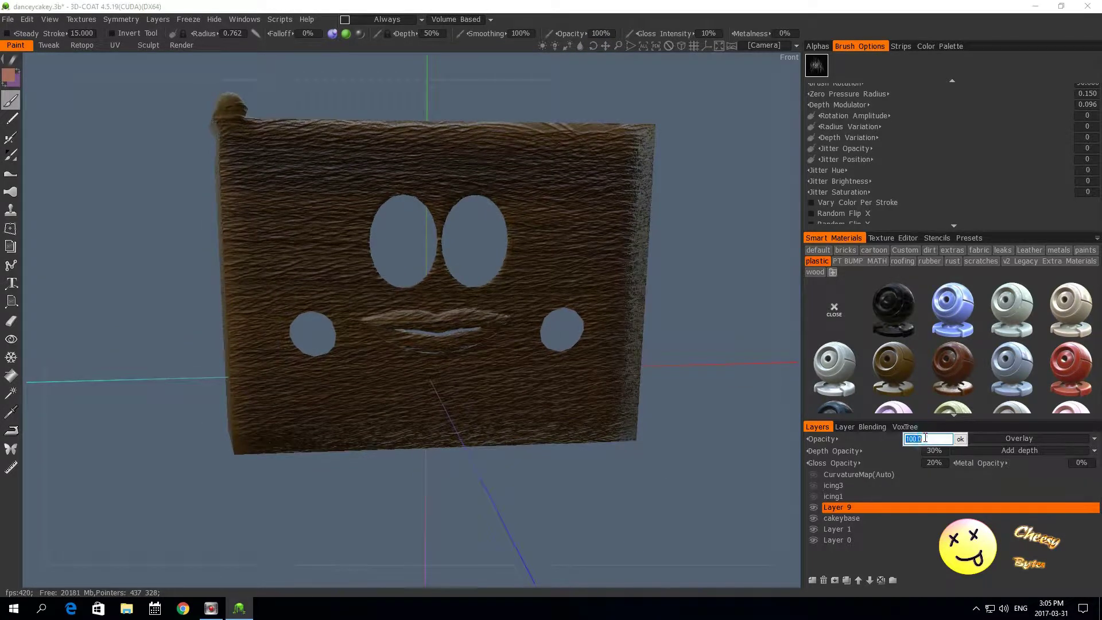
{"action": "type", "text": "75"}
{"action": "key", "text": "Return"}
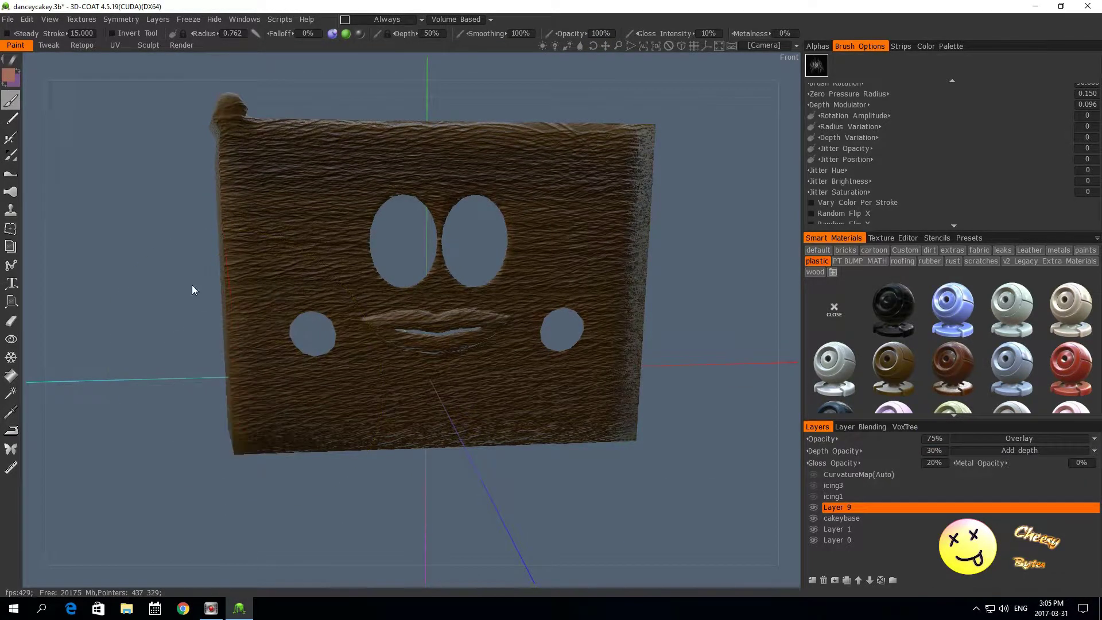
{"action": "left_click_drag", "start_coordinate": [593, 46], "coordinate": [788, 466]}
- Rename Layer 9 to cakebase2 and save the file
{"action": "double_click", "coordinate": [859, 508]}
{"action": "type", "text": "c"}
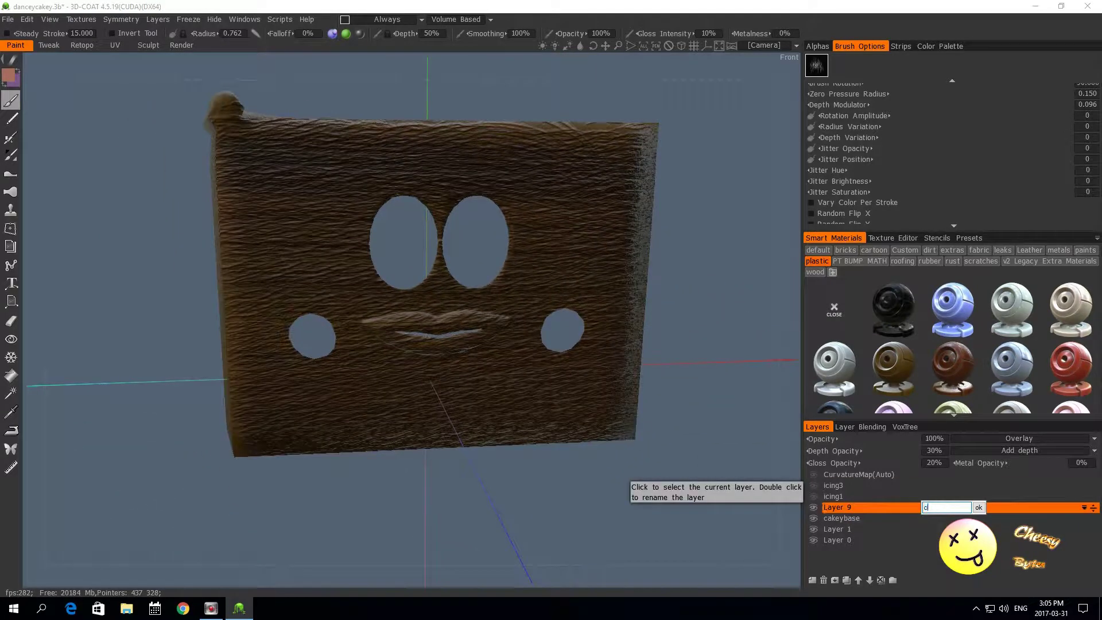
{"action": "type", "text": "2"}
{"action": "key", "text": "Return"}
{"action": "left_click", "coordinate": [8, 19]}
{"action": "left_click", "coordinate": [25, 123]}
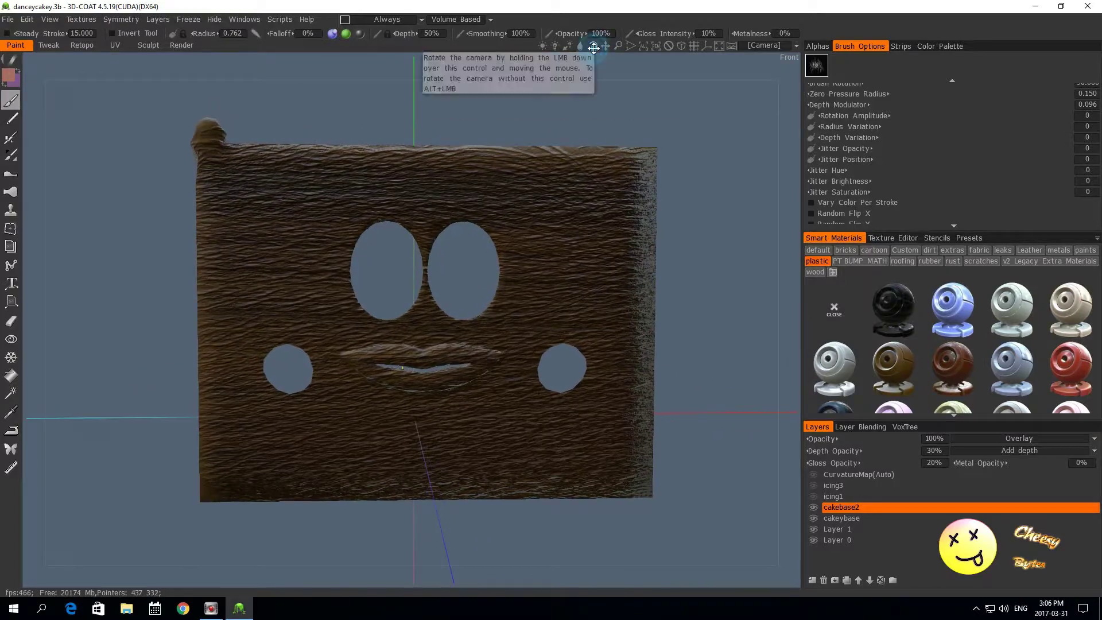
- Erase the bark paint from both lips up close
{"action": "left_click_drag", "start_coordinate": [593, 47], "coordinate": [593, 115]}
{"action": "left_click", "coordinate": [11, 321]}
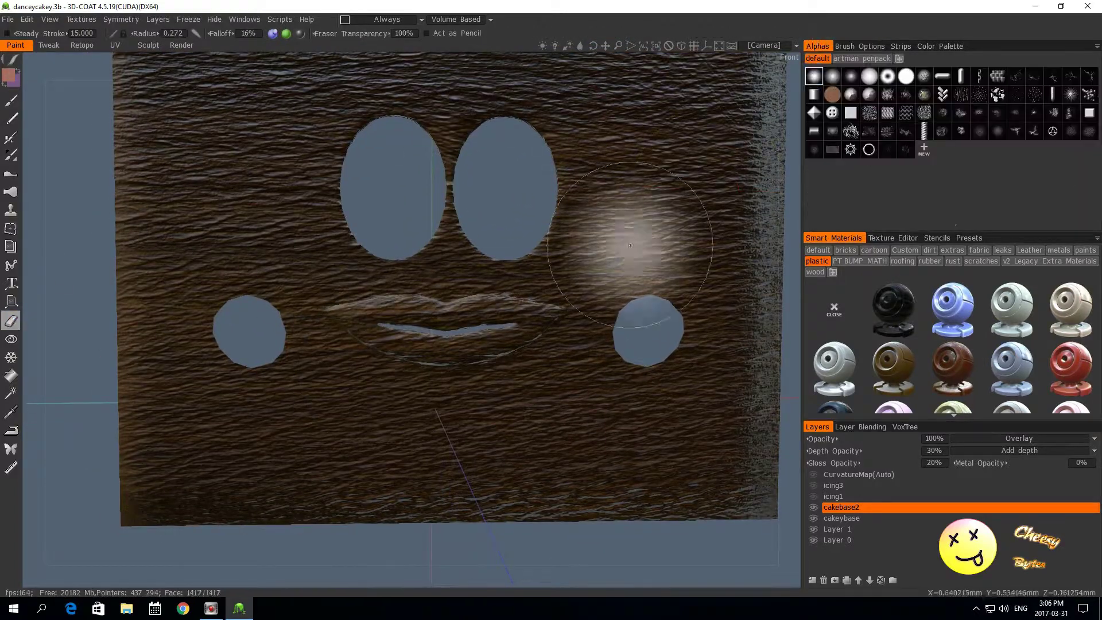
{"action": "left_click_drag", "start_coordinate": [618, 45], "coordinate": [618, 80]}
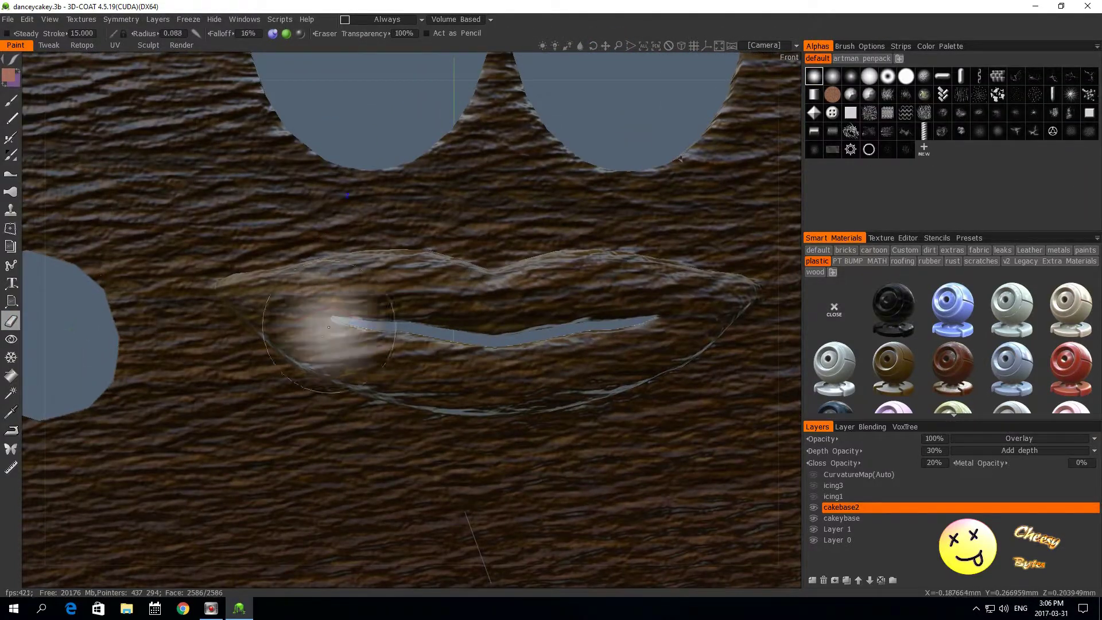
{"action": "left_click_drag", "start_coordinate": [370, 290], "coordinate": [580, 349]}
{"action": "left_click_drag", "start_coordinate": [516, 311], "coordinate": [356, 344]}
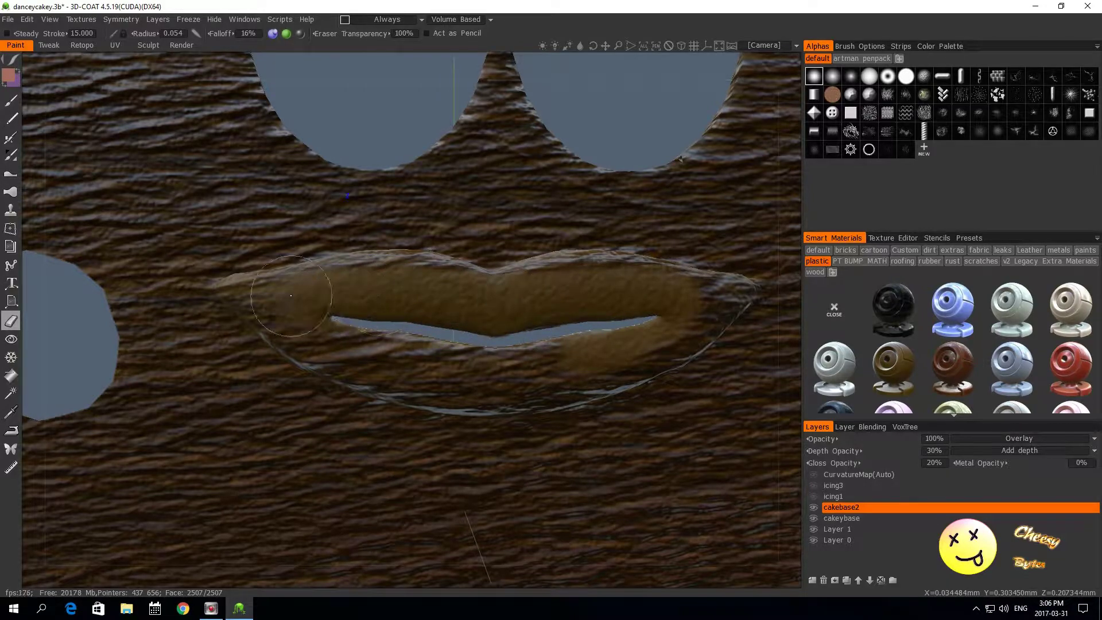
{"action": "scroll", "coordinate": [447, 344], "scroll_direction": "up", "scroll_amount": 2}
{"action": "left_click_drag", "start_coordinate": [615, 332], "coordinate": [258, 272]}
{"action": "middle_click_drag", "start_coordinate": [259, 272], "coordinate": [518, 323]}
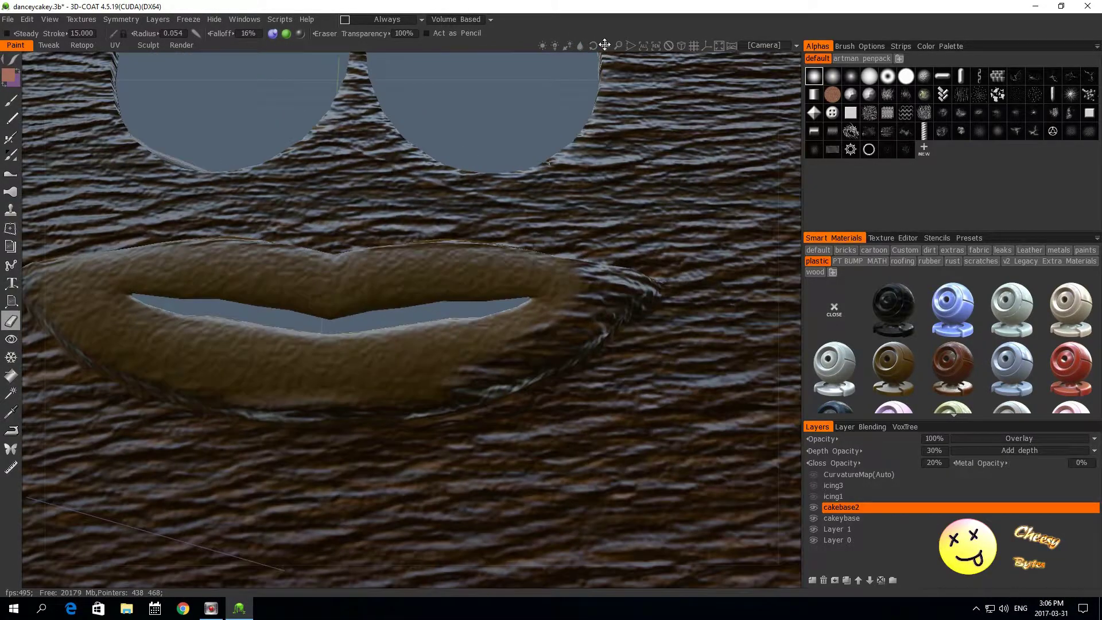
{"action": "middle_click_drag", "start_coordinate": [194, 367], "coordinate": [402, 230]}
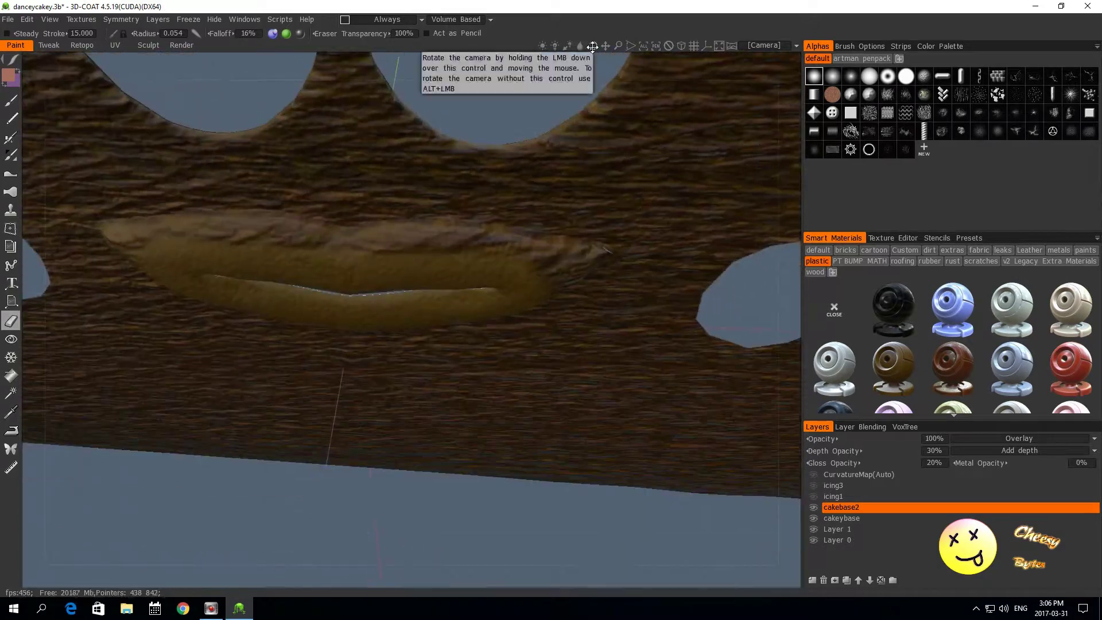
{"action": "left_click_drag", "start_coordinate": [616, 52], "coordinate": [616, 63]}
- Paint the upper and lower lips white on the cakeybase layer
{"action": "middle_click_drag", "start_coordinate": [516, 172], "coordinate": [640, 234]}
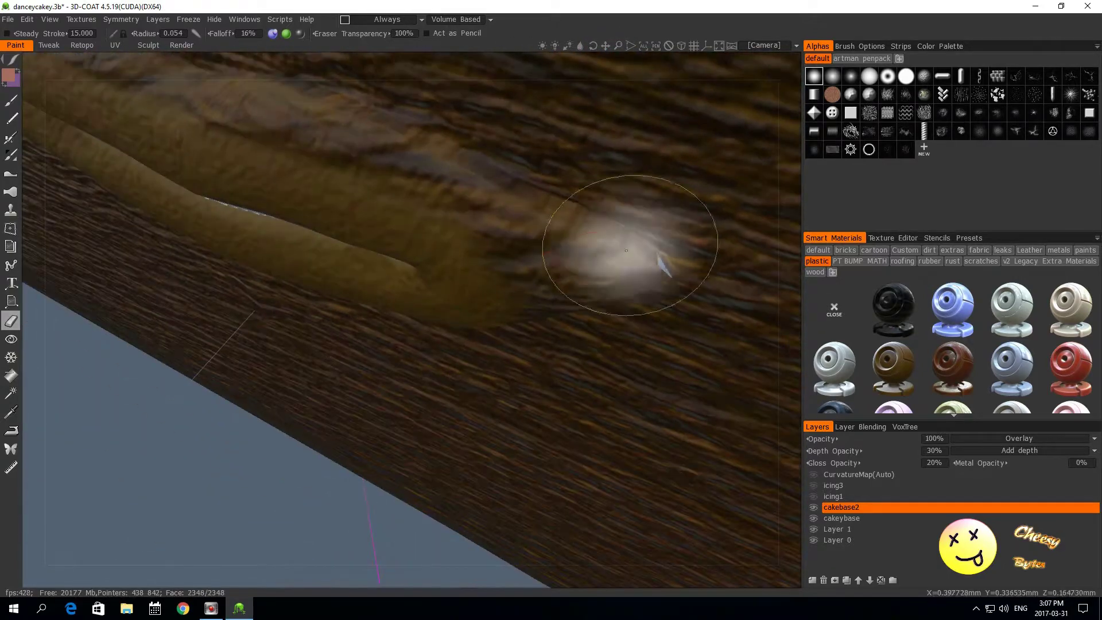
{"action": "left_click_drag", "start_coordinate": [559, 45], "coordinate": [370, 44]}
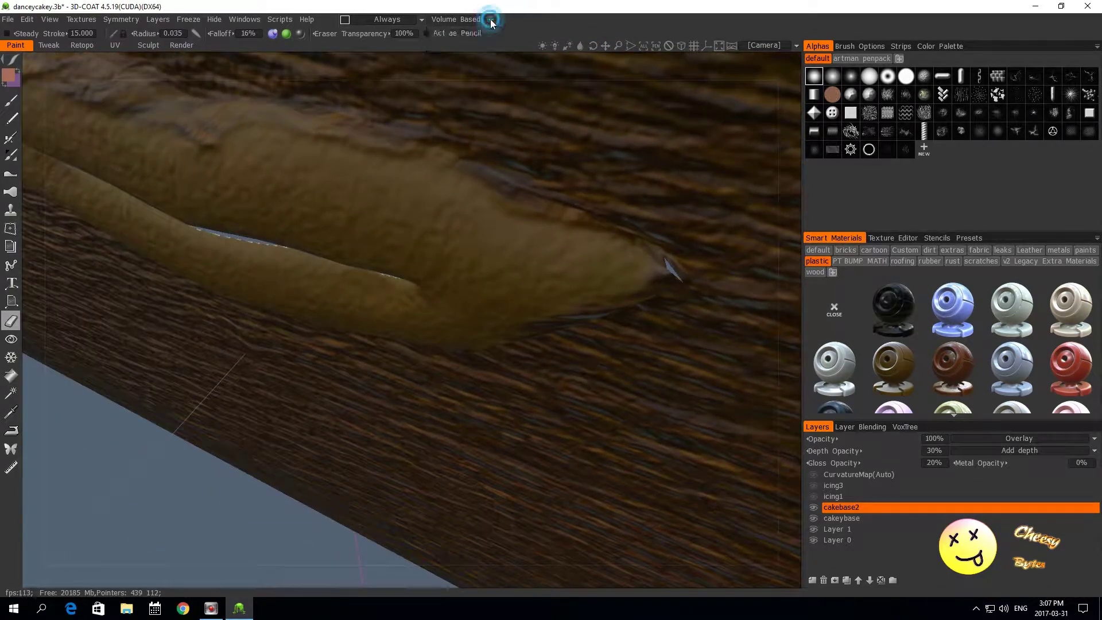
{"action": "left_click_drag", "start_coordinate": [603, 45], "coordinate": [418, 261]}
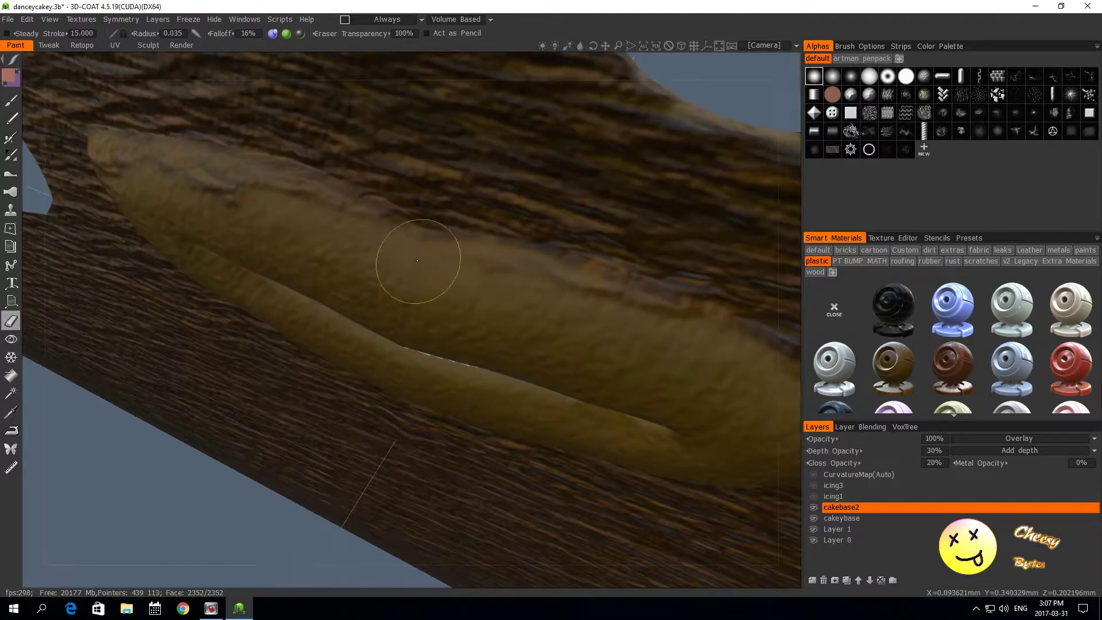
{"action": "left_click_drag", "start_coordinate": [587, 45], "coordinate": [587, 42]}
{"action": "left_click_drag", "start_coordinate": [600, 45], "coordinate": [524, 291]}
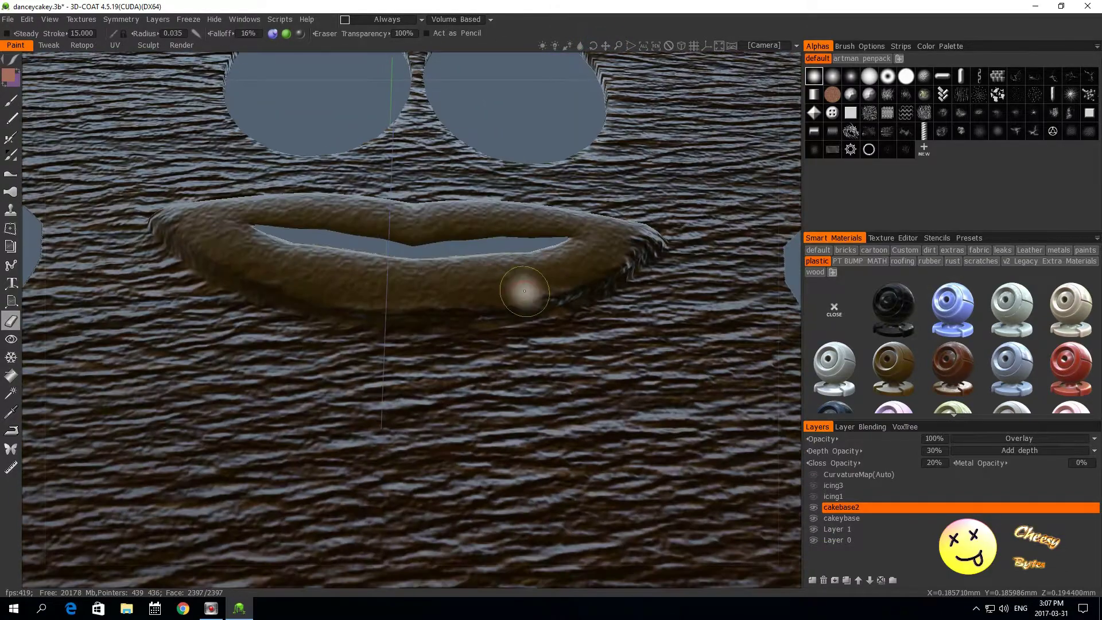
{"action": "left_click_drag", "start_coordinate": [595, 47], "coordinate": [590, 47]}
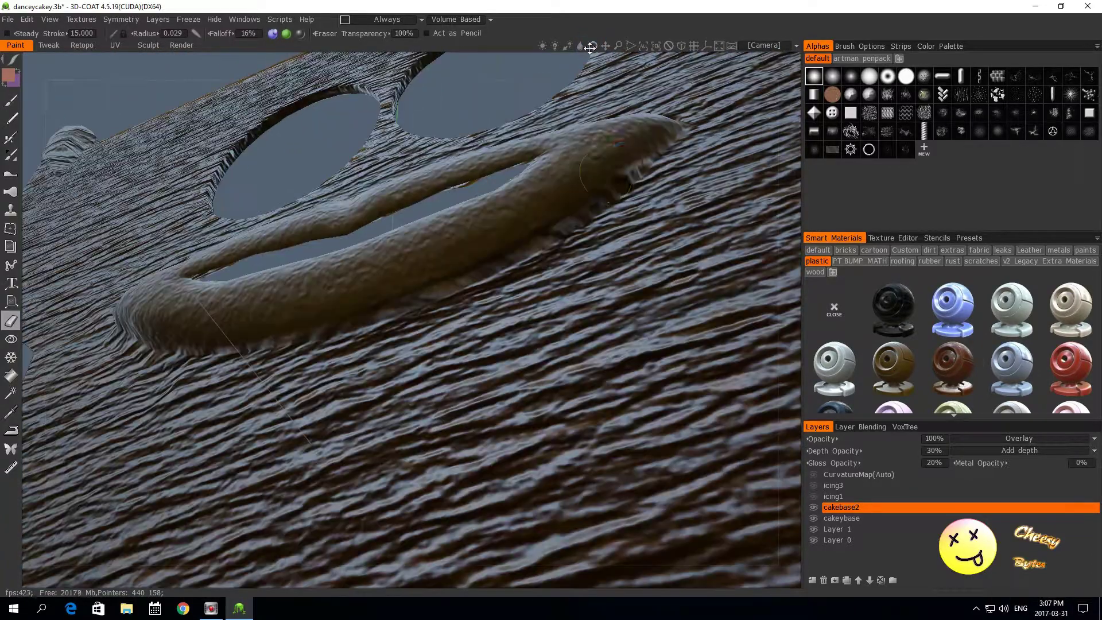
{"action": "mouse_move", "coordinate": [593, 45]}
{"action": "left_mouse_down"}
{"action": "mouse_move", "coordinate": [603, 44]}
{"action": "mouse_move", "coordinate": [590, 404]}
{"action": "left_mouse_up"}
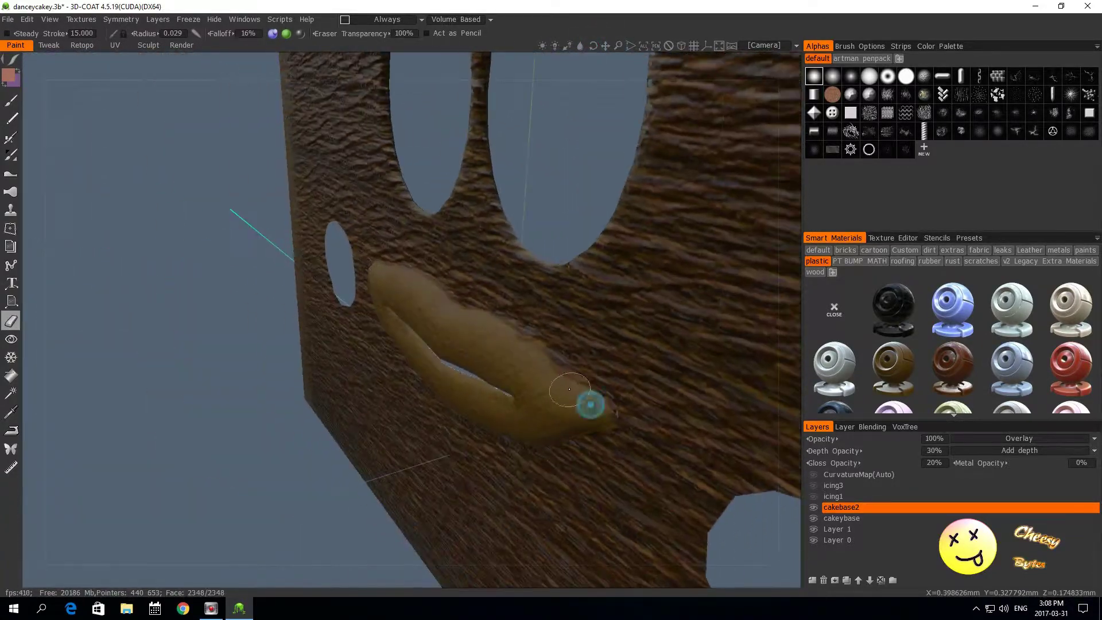
{"action": "left_click_drag", "start_coordinate": [593, 45], "coordinate": [589, 47]}
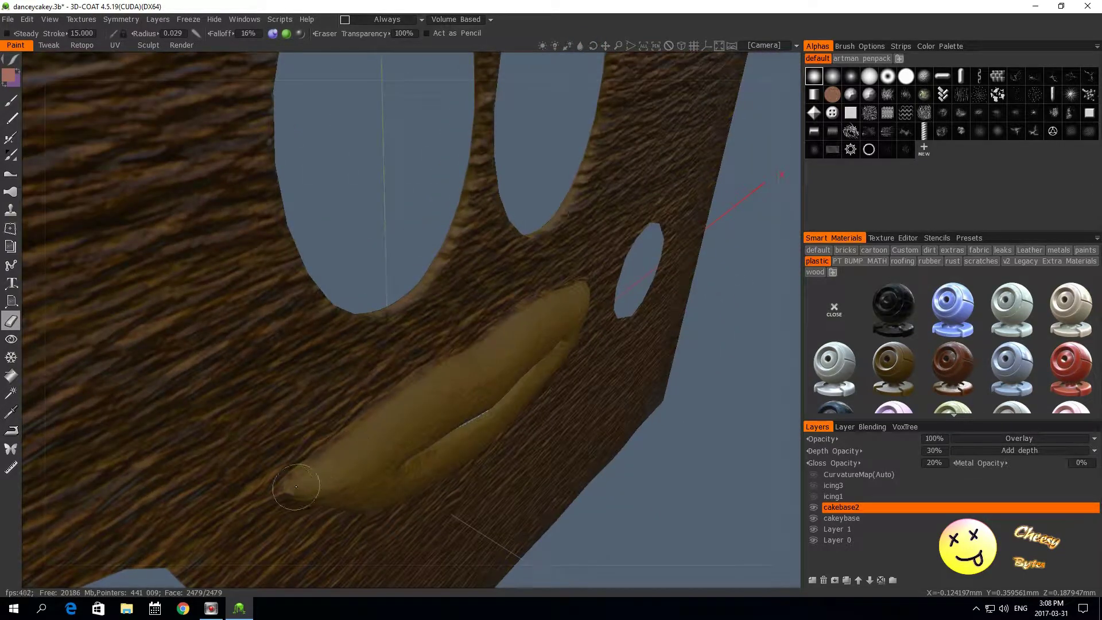
{"action": "left_click_drag", "start_coordinate": [296, 487], "coordinate": [436, 344], "text": "alt"}
{"action": "left_click", "coordinate": [842, 518]}
{"action": "mouse_move", "coordinate": [536, 310]}
{"action": "left_mouse_down"}
{"action": "mouse_move", "coordinate": [487, 317]}
{"action": "mouse_move", "coordinate": [445, 293]}
{"action": "left_mouse_up"}
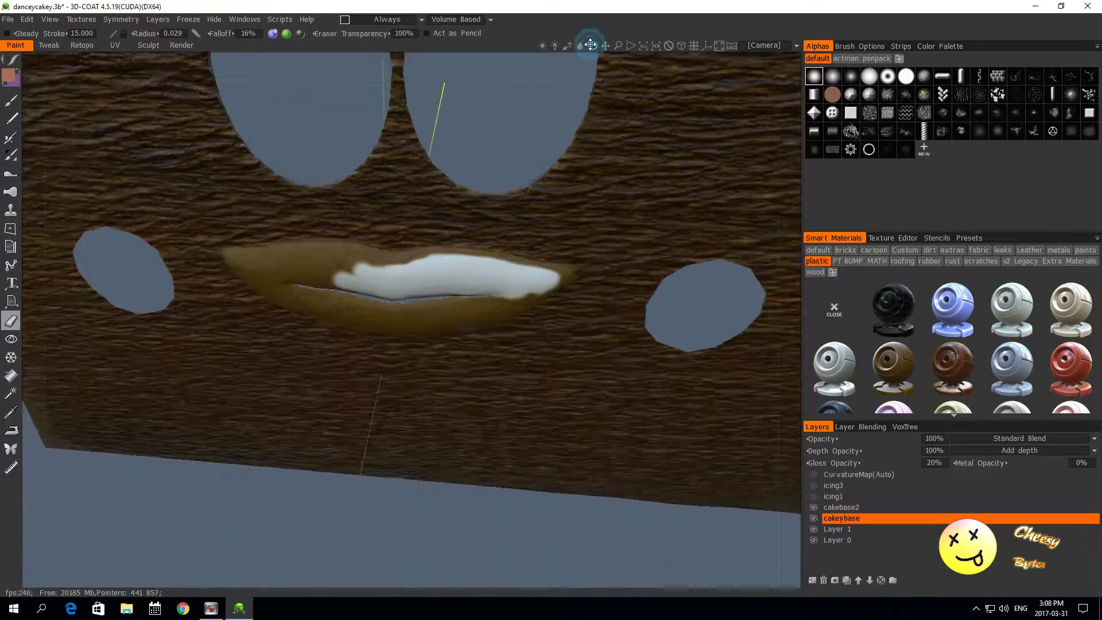
{"action": "mouse_move", "coordinate": [379, 322]}
{"action": "left_mouse_down", "text": "alt"}
{"action": "mouse_move", "coordinate": [442, 233]}
{"action": "mouse_move", "coordinate": [337, 264]}
{"action": "left_mouse_up", "text": "alt"}
{"action": "mouse_move", "coordinate": [323, 220]}
{"action": "left_mouse_down"}
{"action": "mouse_move", "coordinate": [246, 228]}
{"action": "mouse_move", "coordinate": [149, 264]}
{"action": "mouse_move", "coordinate": [401, 313]}
{"action": "mouse_move", "coordinate": [640, 252]}
{"action": "mouse_move", "coordinate": [610, 270]}
{"action": "mouse_move", "coordinate": [234, 315]}
{"action": "mouse_move", "coordinate": [414, 295]}
{"action": "mouse_move", "coordinate": [345, 241]}
{"action": "left_mouse_up"}
{"action": "scroll", "coordinate": [414, 295], "scroll_direction": "up", "scroll_amount": 3}
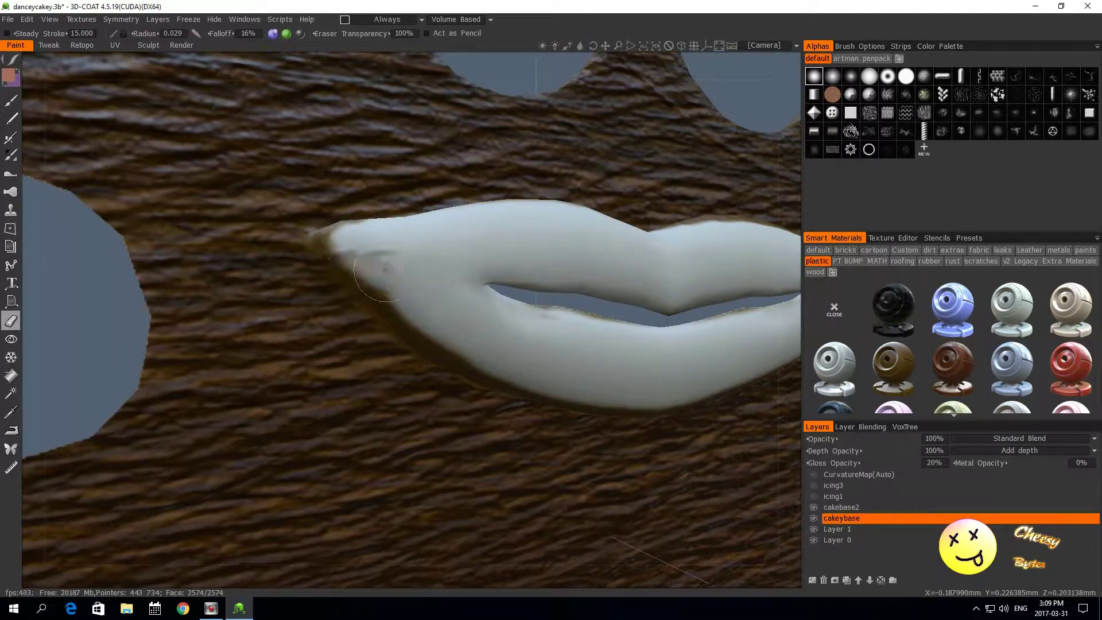
- Whiten the lip corner on cakebase2 and the lower lip on cakeybase
{"action": "left_click", "coordinate": [842, 508]}
{"action": "left_click_drag", "start_coordinate": [592, 45], "coordinate": [771, 445]}
{"action": "left_click", "coordinate": [842, 518]}
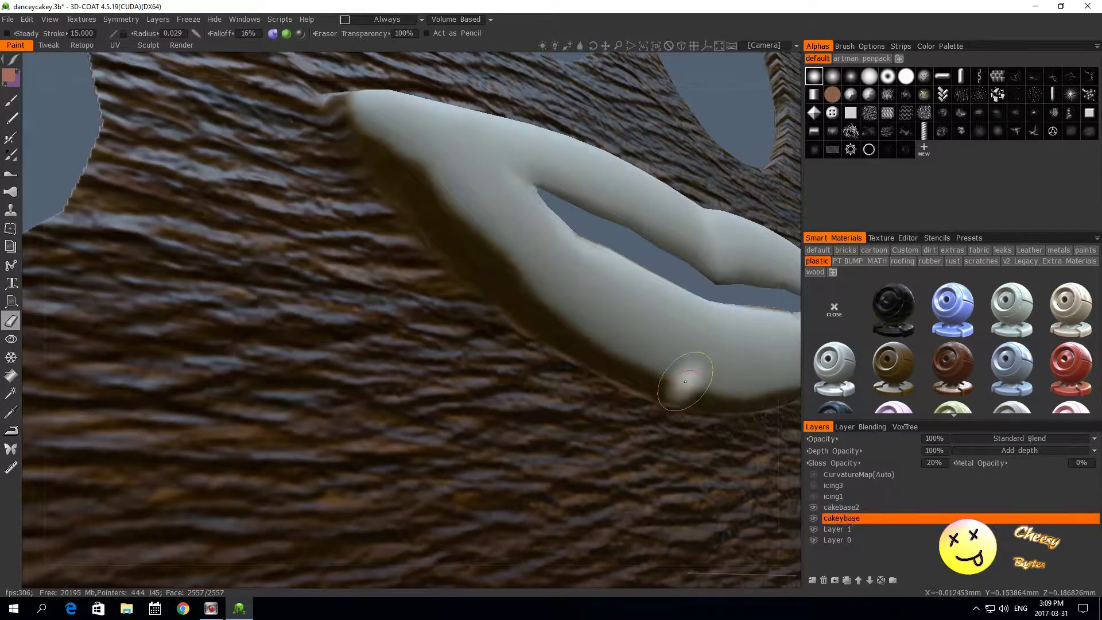
{"action": "mouse_move", "coordinate": [593, 45]}
{"action": "left_mouse_down"}
{"action": "mouse_move", "coordinate": [716, 236]}
{"action": "mouse_move", "coordinate": [252, 413]}
{"action": "left_mouse_up"}
{"action": "left_click_drag", "start_coordinate": [593, 45], "coordinate": [664, 276]}
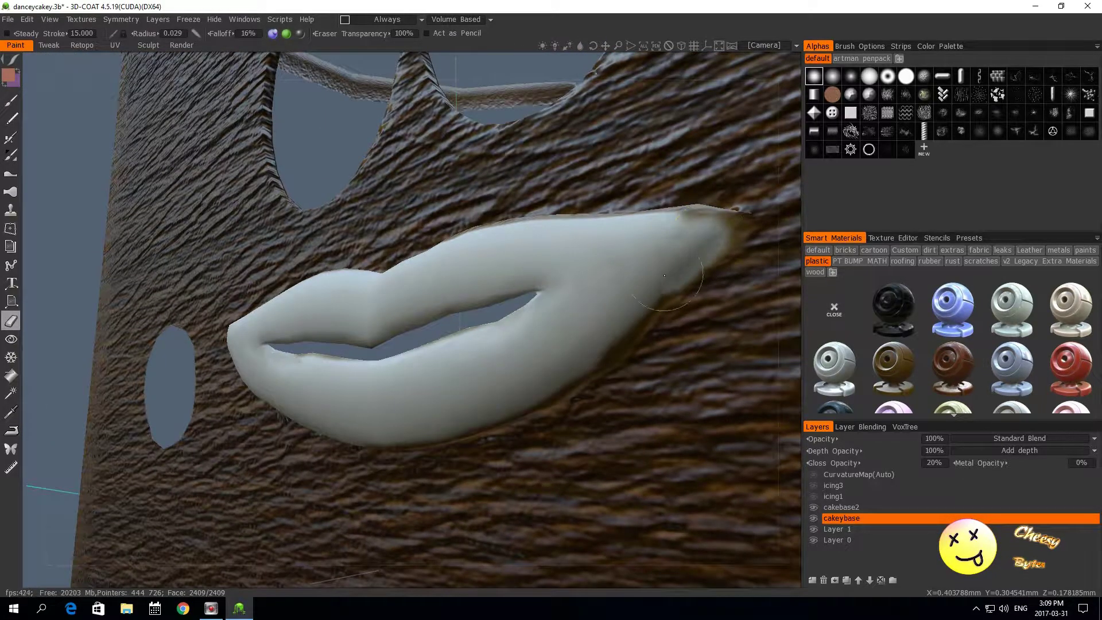
{"action": "left_click_drag", "start_coordinate": [568, 365], "coordinate": [477, 252]}
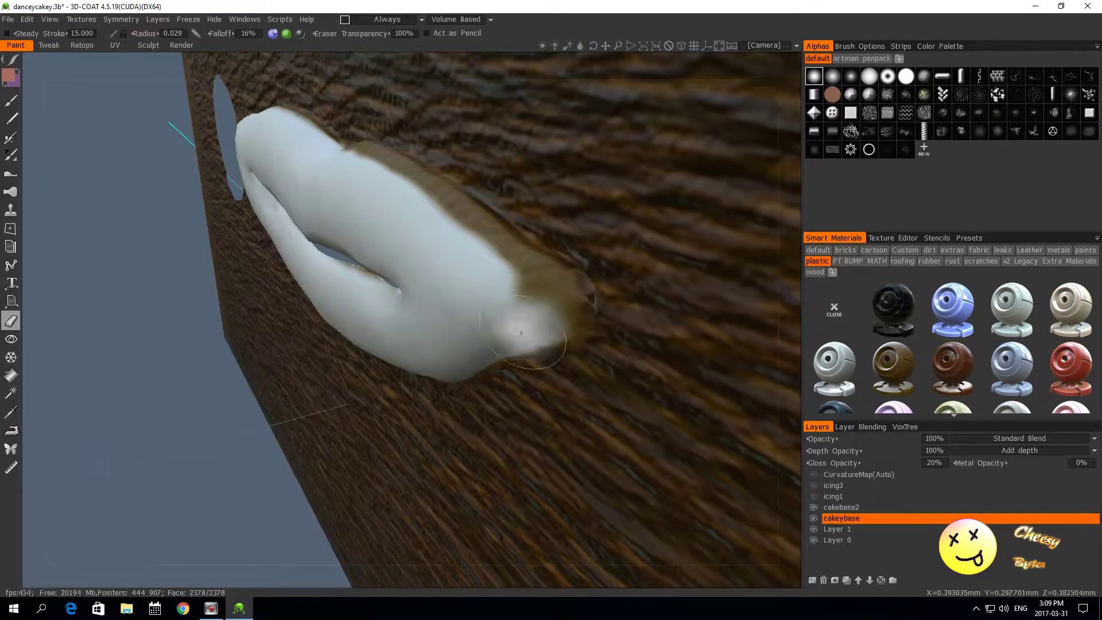
{"action": "left_click_drag", "start_coordinate": [592, 45], "coordinate": [455, 315]}
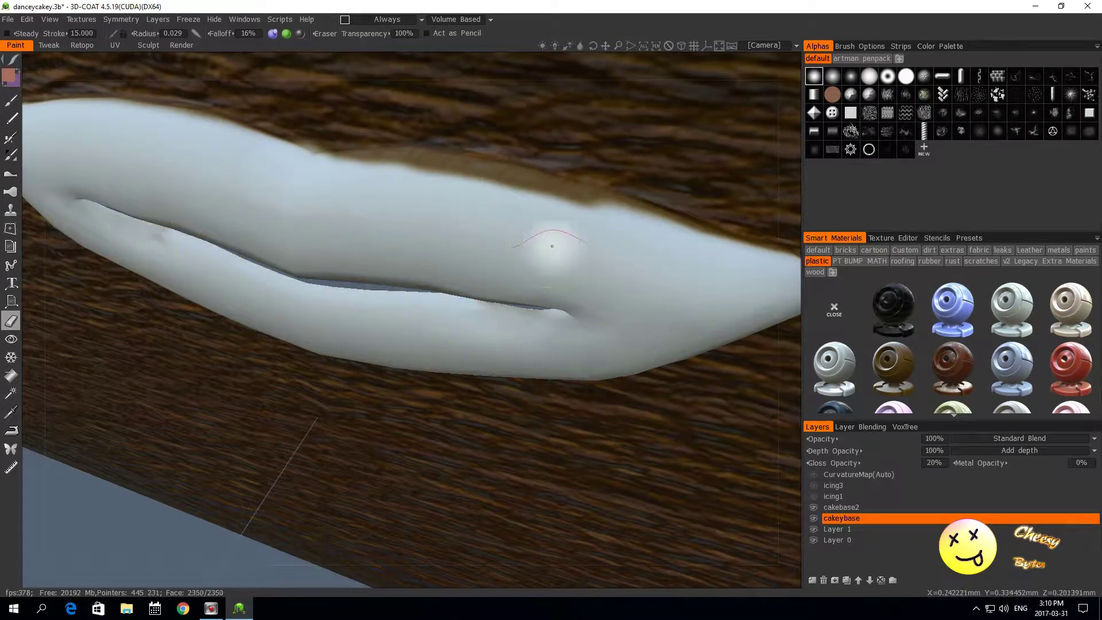
{"action": "left_click_drag", "start_coordinate": [593, 45], "coordinate": [733, 308]}
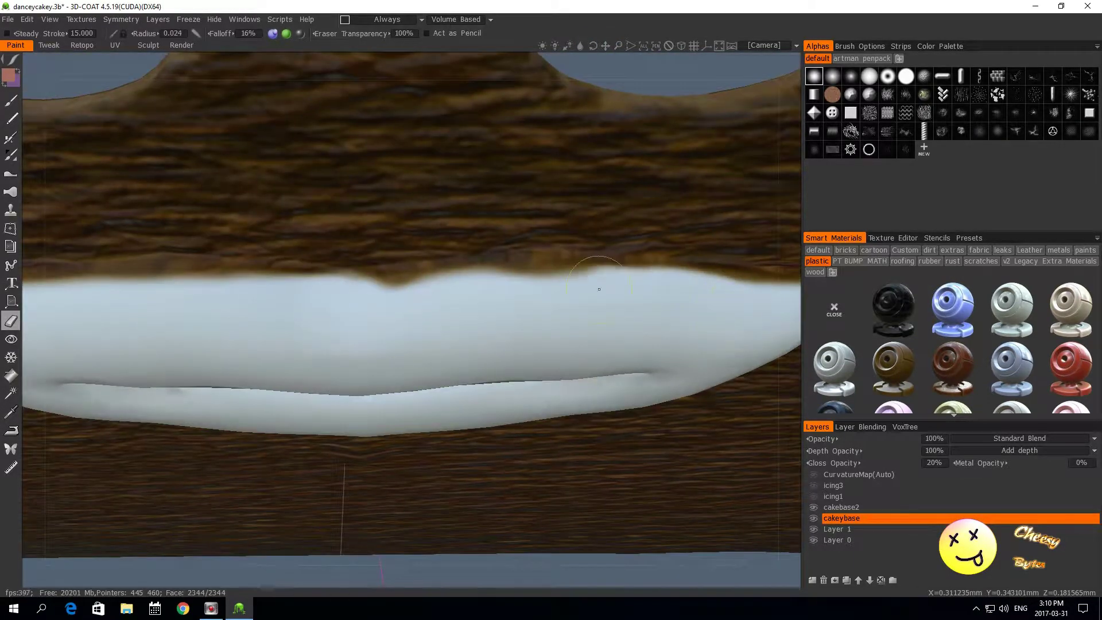
- Erase brown paint along the icing's upper edge and left tip
{"action": "right_click_drag", "start_coordinate": [213, 292], "coordinate": [560, 359]}
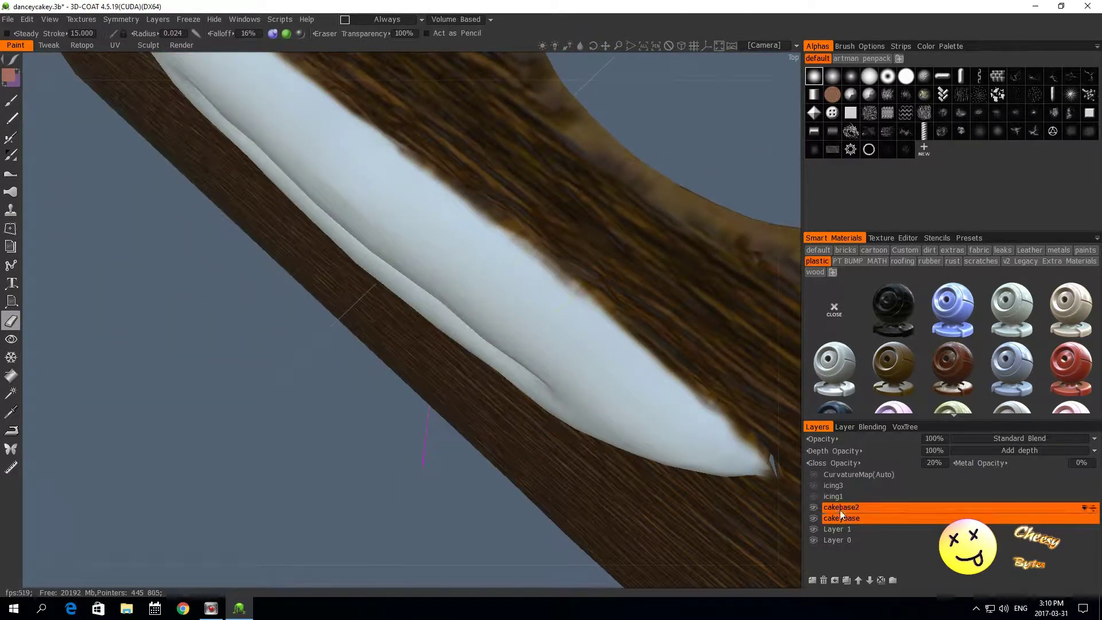
{"action": "left_click_drag", "start_coordinate": [601, 44], "coordinate": [659, 493]}
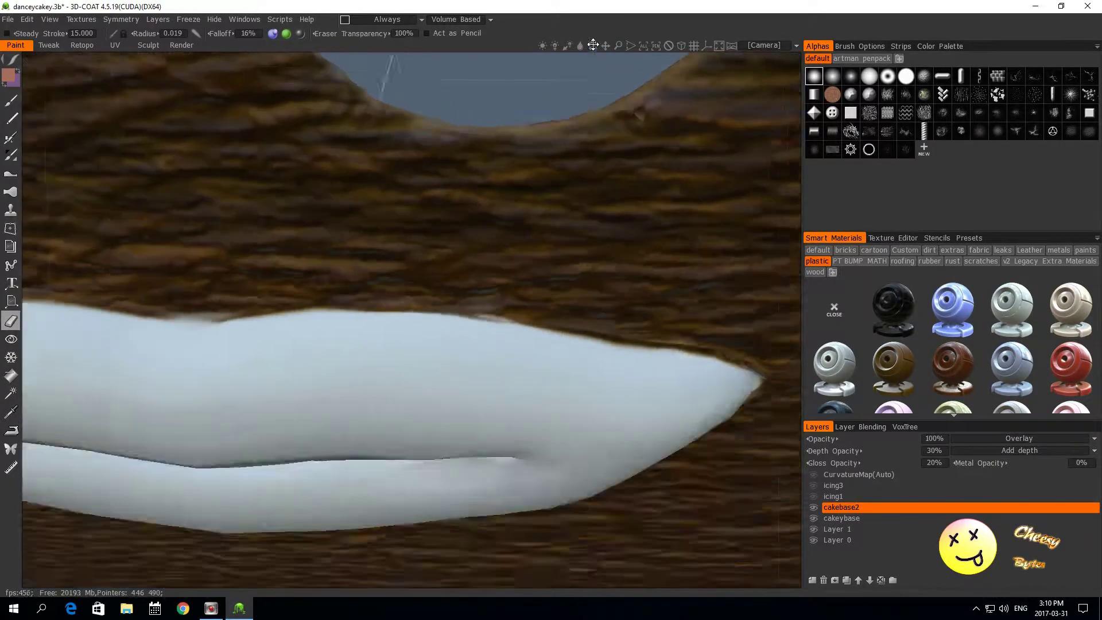
{"action": "right_click_drag", "start_coordinate": [317, 194], "coordinate": [609, 259]}
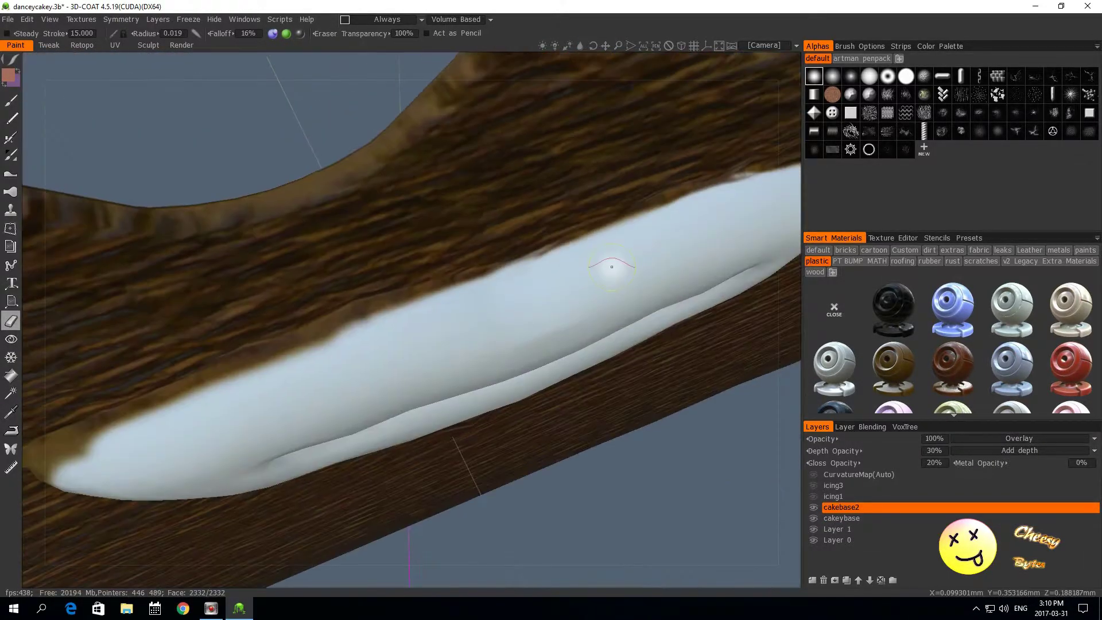
{"action": "left_click_drag", "start_coordinate": [470, 289], "coordinate": [189, 416]}
{"action": "left_click_drag", "start_coordinate": [482, 301], "coordinate": [138, 421]}
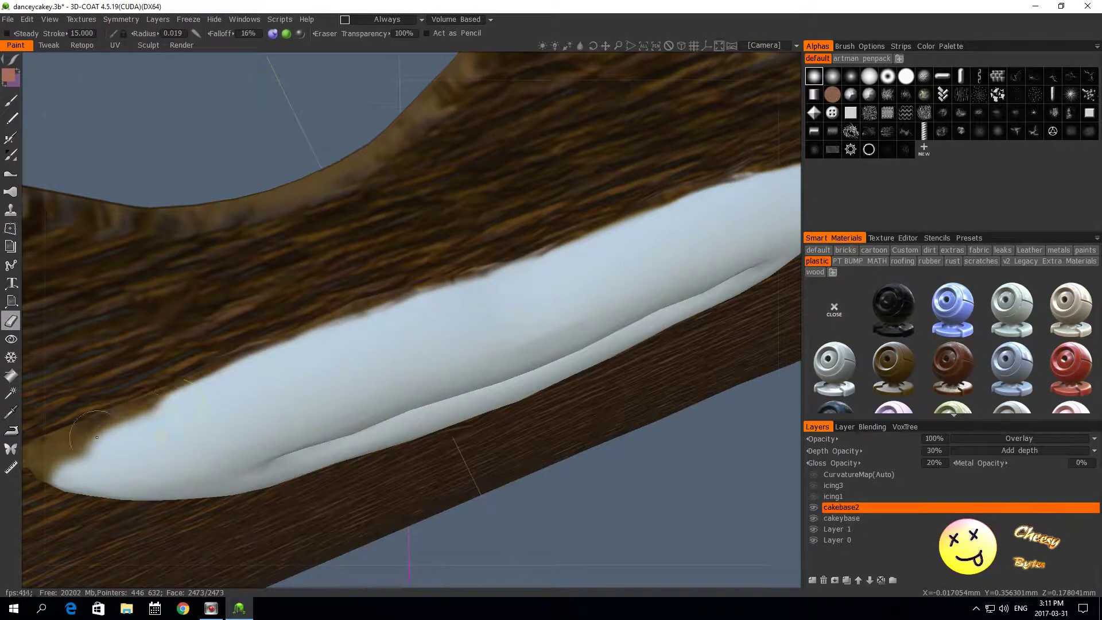
{"action": "left_click_drag", "start_coordinate": [618, 44], "coordinate": [637, 91]}
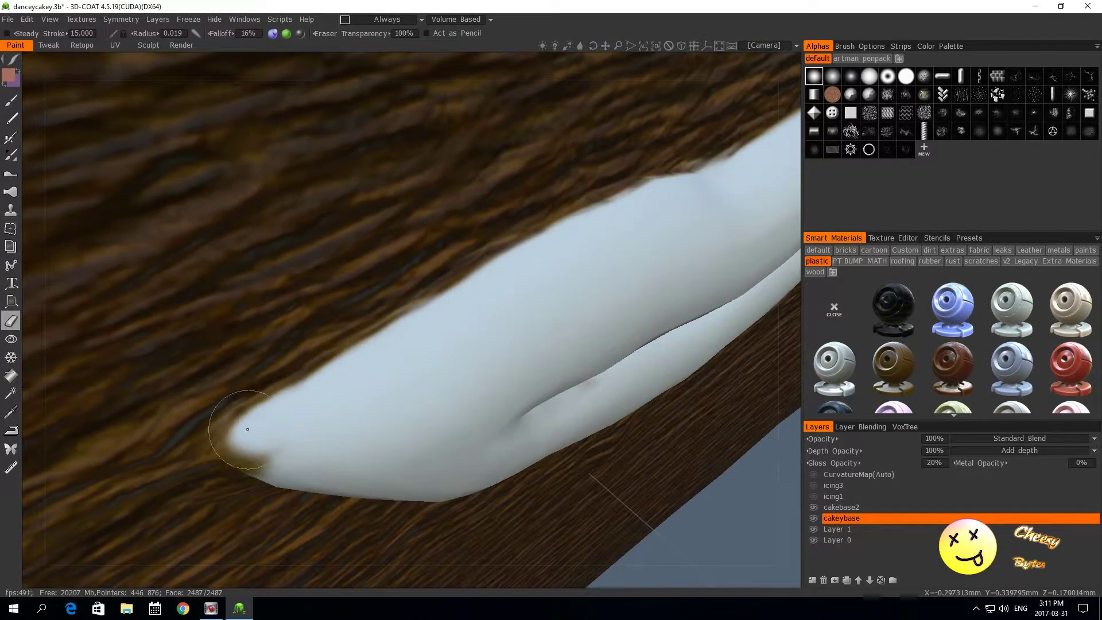
{"action": "left_click_drag", "start_coordinate": [593, 45], "coordinate": [595, 44]}
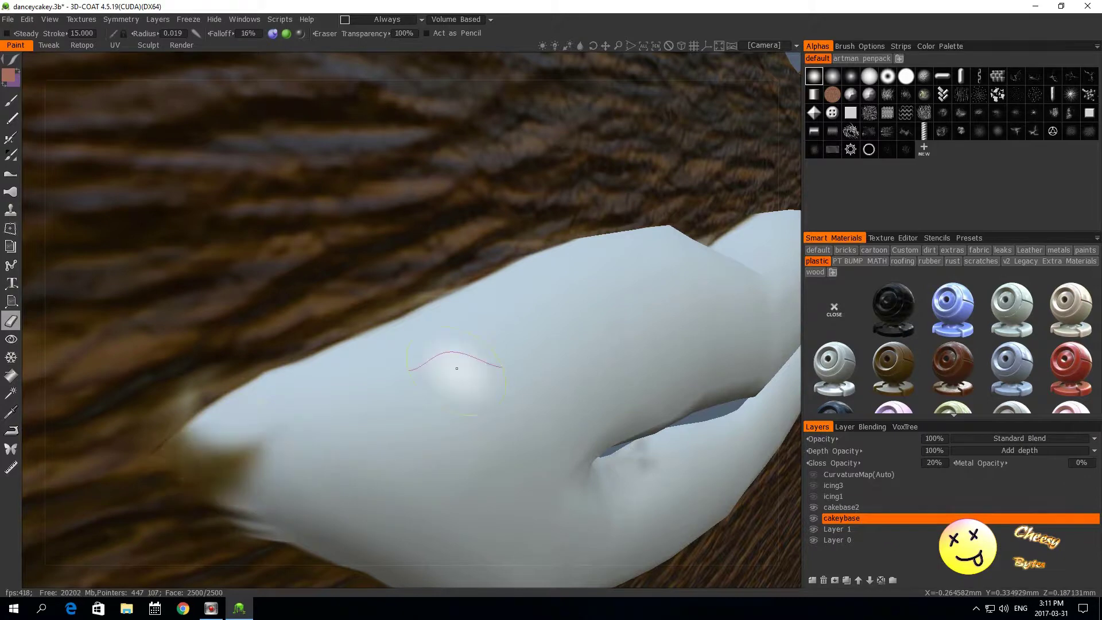
{"action": "left_click_drag", "start_coordinate": [442, 369], "coordinate": [201, 413]}
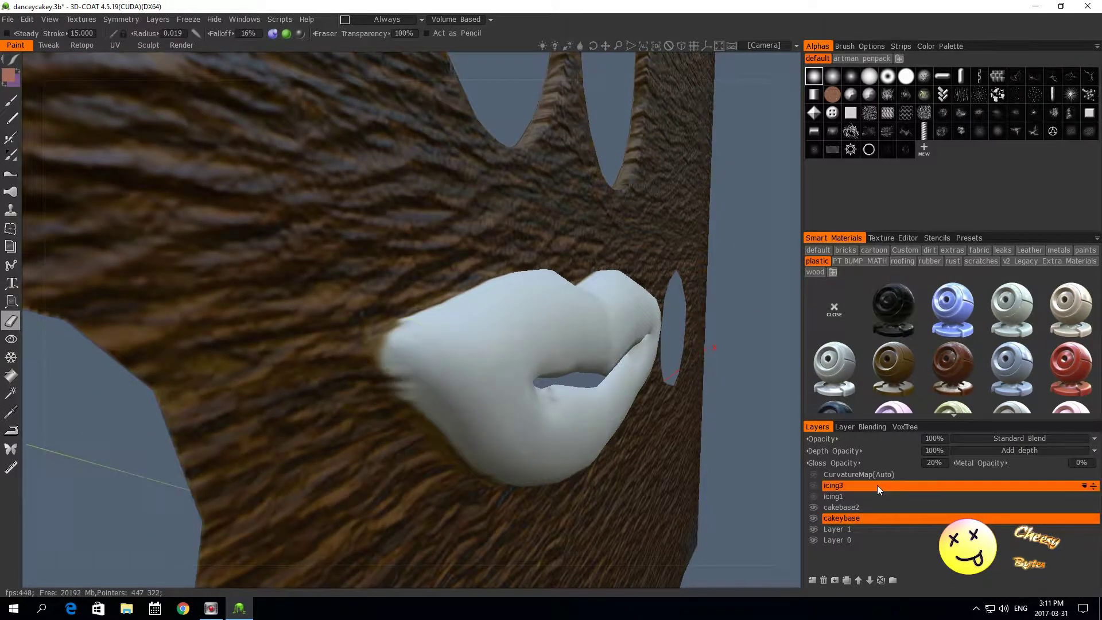
- Inspect the icing tip on the cakebase2 and cakeybase layers, then save the file
{"action": "left_click", "coordinate": [841, 506]}
{"action": "left_click_drag", "start_coordinate": [594, 45], "coordinate": [609, 49]}
{"action": "left_click", "coordinate": [841, 518]}
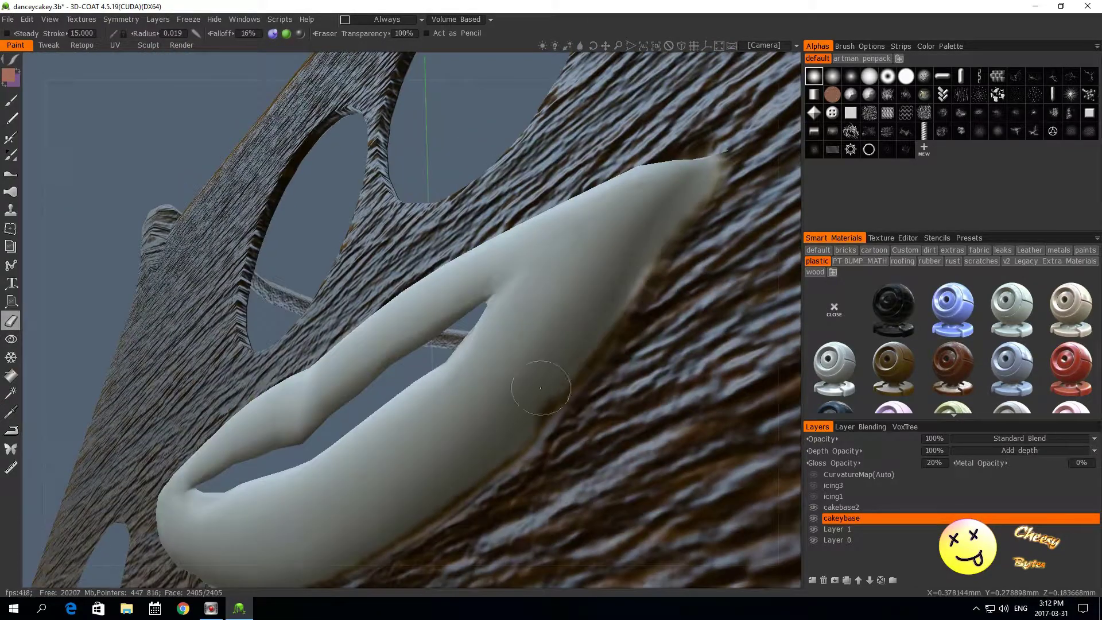
{"action": "left_click_drag", "start_coordinate": [540, 59], "coordinate": [396, 376]}
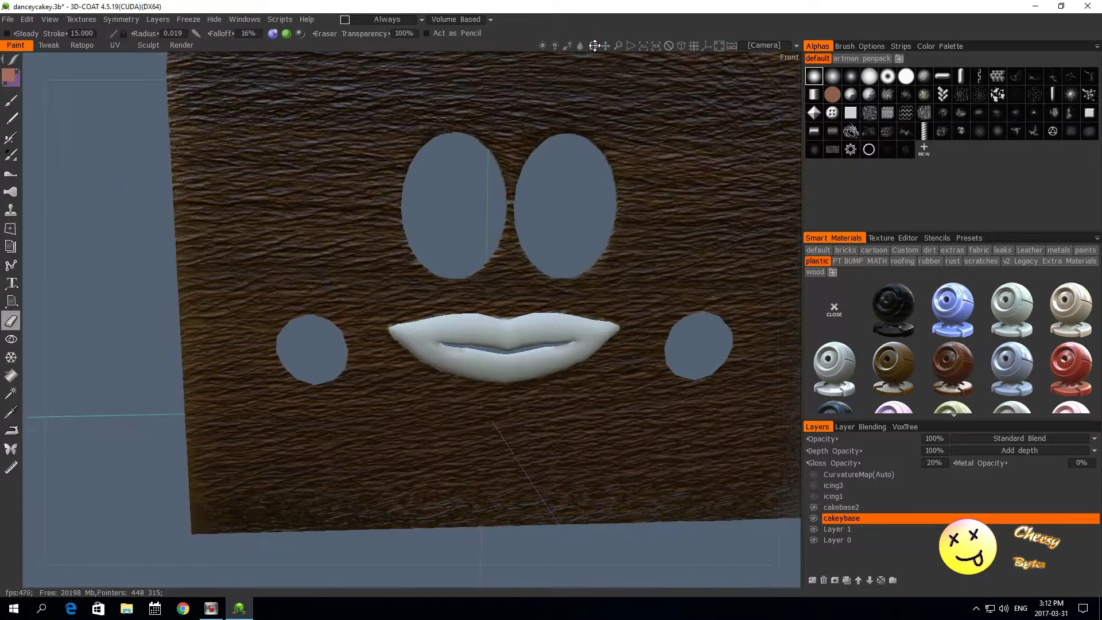
{"action": "left_click", "coordinate": [8, 19]}
{"action": "left_click", "coordinate": [25, 116]}
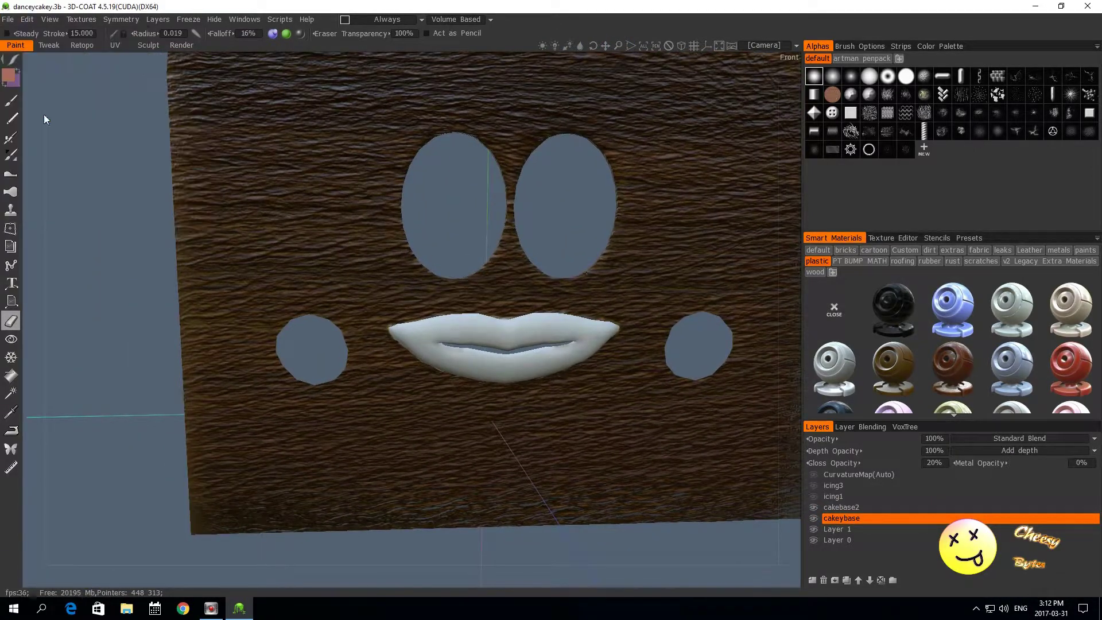
- Toggle layer visibility in the Layers panel to hide the brown cake base layers
{"action": "left_click_drag", "start_coordinate": [593, 45], "coordinate": [813, 486]}
{"action": "left_click", "coordinate": [814, 486]}
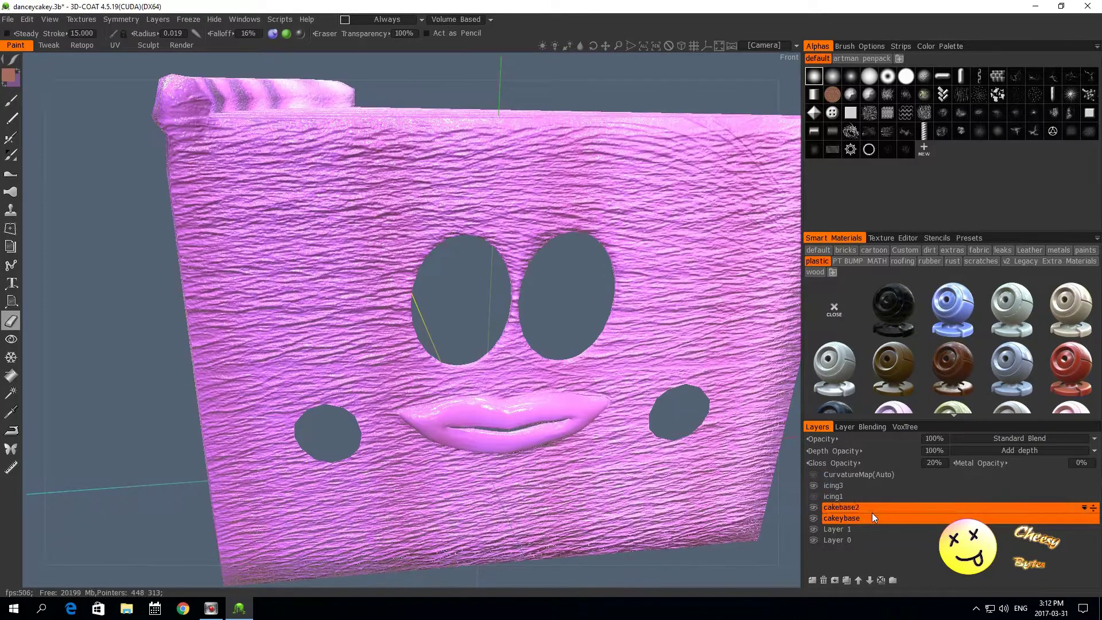
{"action": "left_click", "coordinate": [842, 487]}
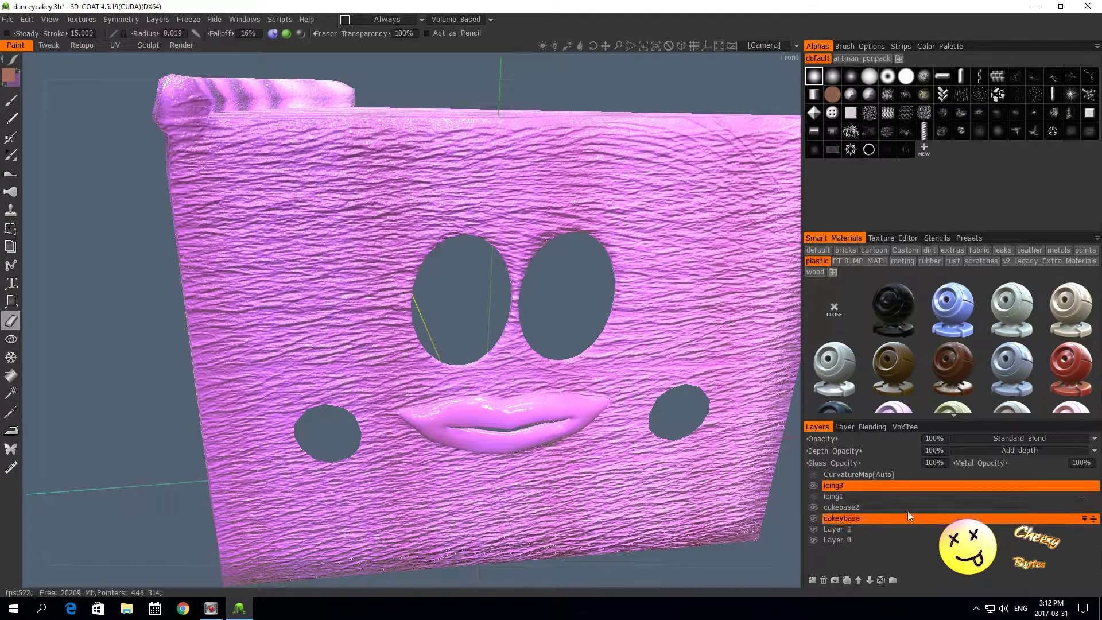
{"action": "left_click", "coordinate": [841, 508], "text": "ctrl"}
{"action": "left_click", "coordinate": [813, 507]}
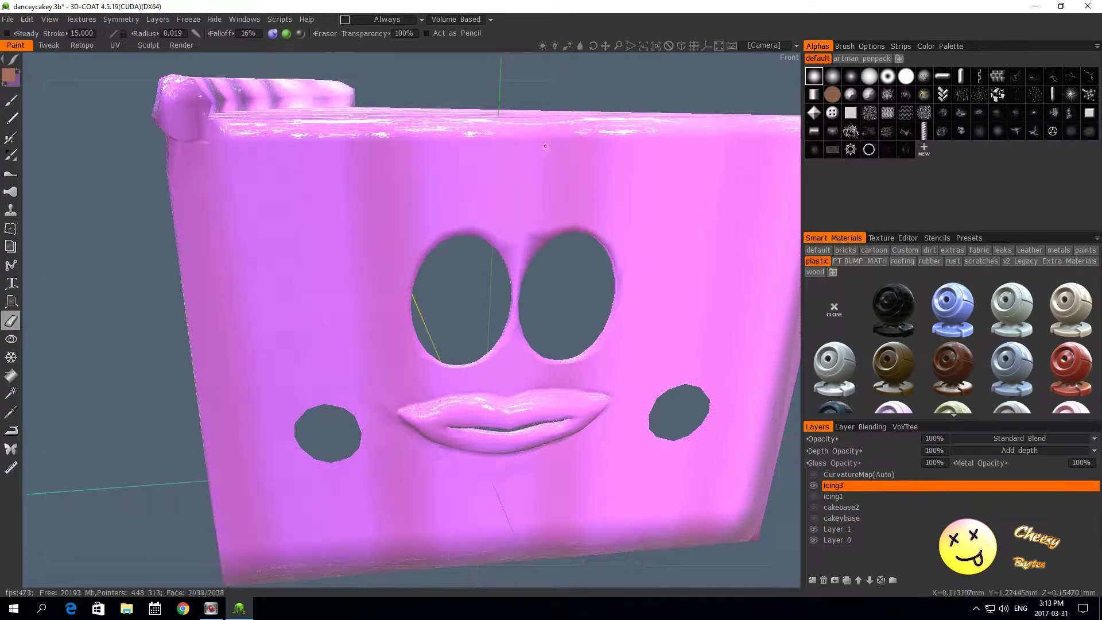
- Show and select the striped icing1 layer, turn the cake to face front, and duplicate icing1
{"action": "left_click_drag", "start_coordinate": [593, 46], "coordinate": [588, 46]}
{"action": "left_click", "coordinate": [813, 497]}
{"action": "left_click", "coordinate": [833, 496]}
{"action": "left_click_drag", "start_coordinate": [593, 46], "coordinate": [596, 46]}
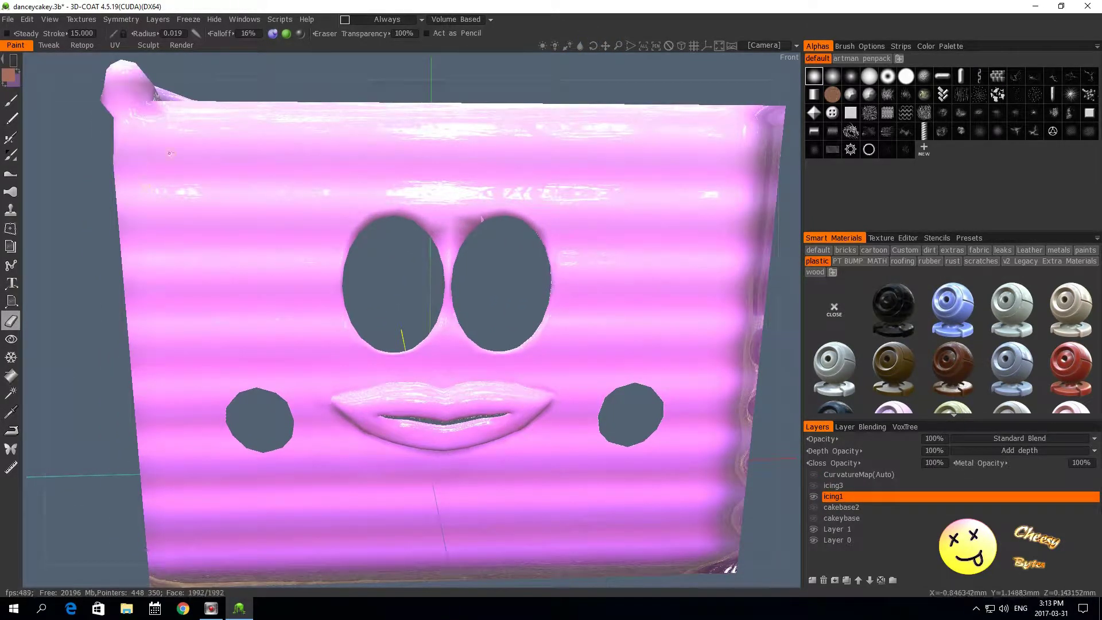
{"action": "left_click_drag", "start_coordinate": [604, 47], "coordinate": [108, 211]}
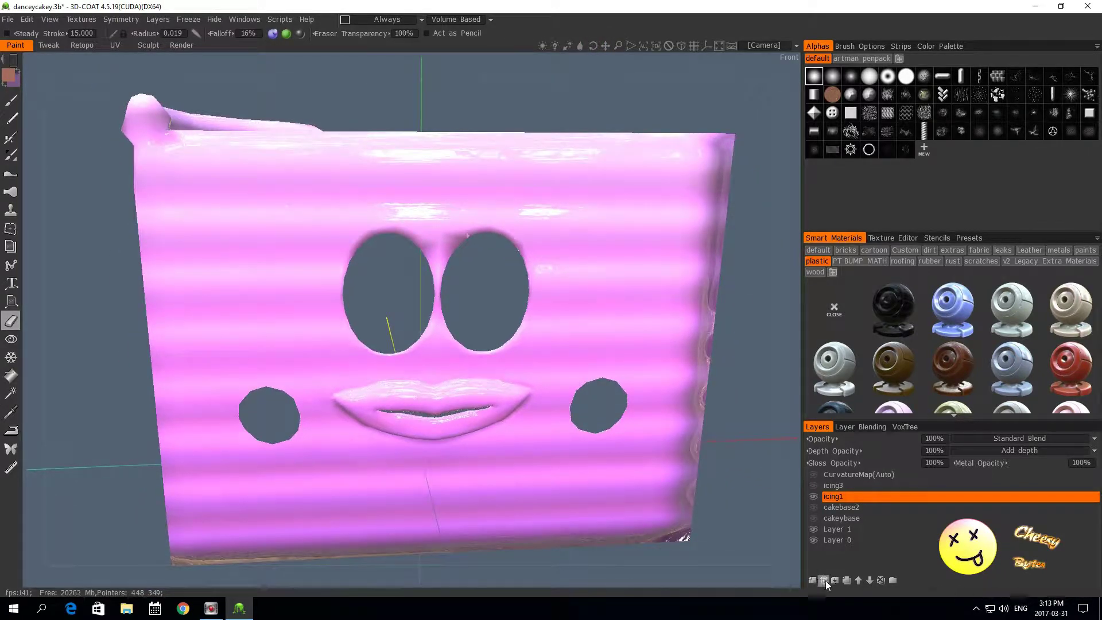
{"action": "left_click", "coordinate": [846, 580]}
- Erase a horizontal band of pink icing above the eyes and orbit to check it
{"action": "left_click_drag", "start_coordinate": [117, 201], "coordinate": [729, 277]}
{"action": "left_click_drag", "start_coordinate": [593, 46], "coordinate": [609, 48]}
{"action": "left_click_drag", "start_coordinate": [111, 197], "coordinate": [755, 256]}
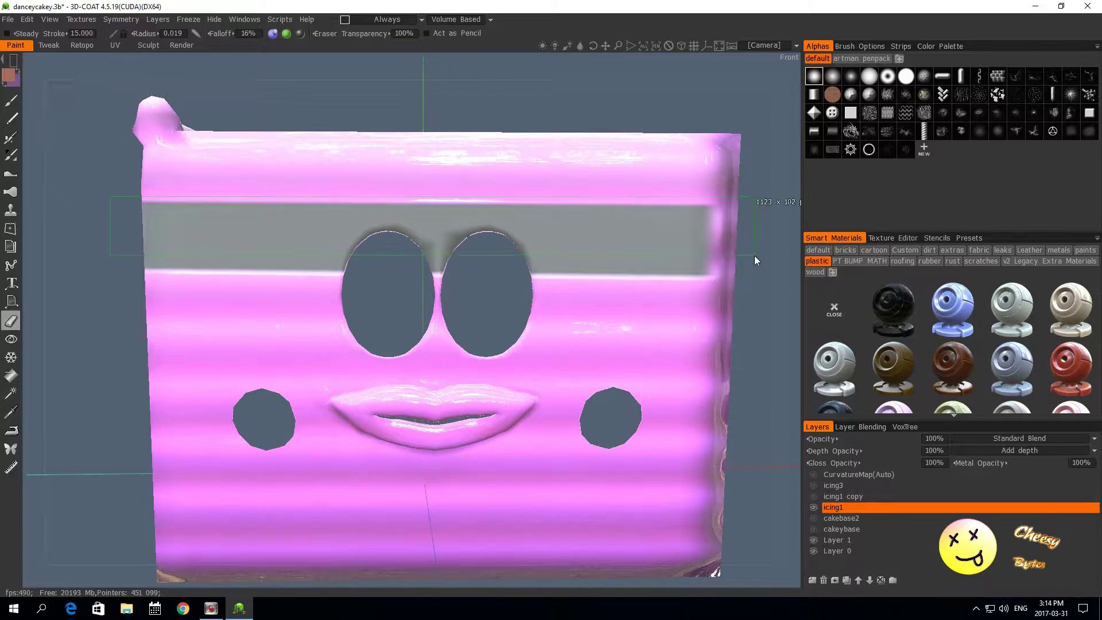
{"action": "left_click_drag", "start_coordinate": [109, 197], "coordinate": [79, 222]}
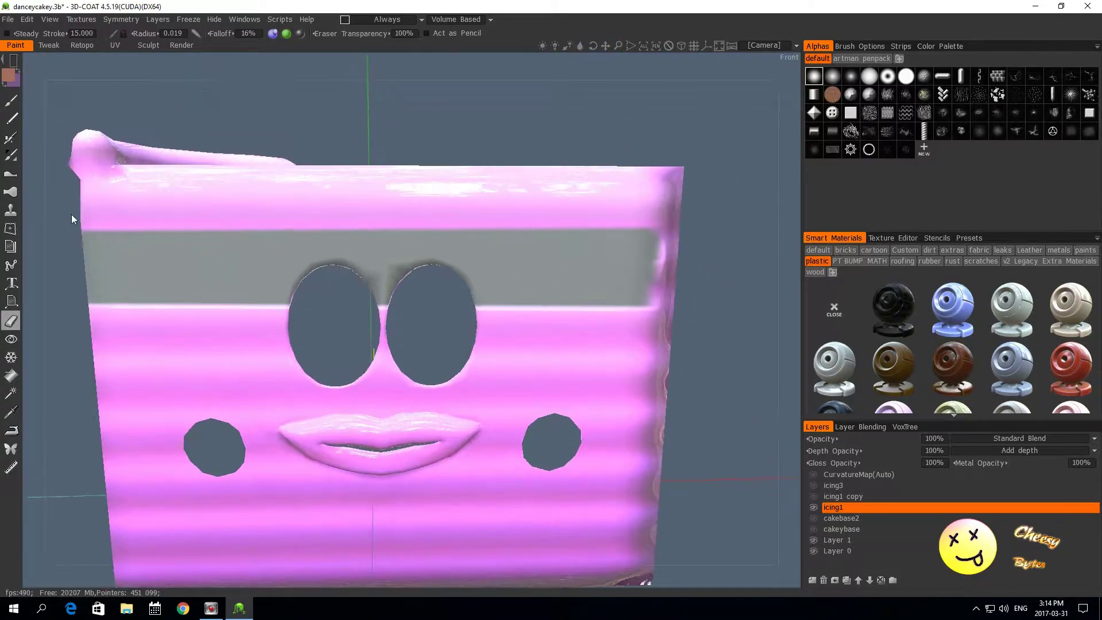
{"action": "left_click_drag", "start_coordinate": [712, 229], "coordinate": [619, 226]}
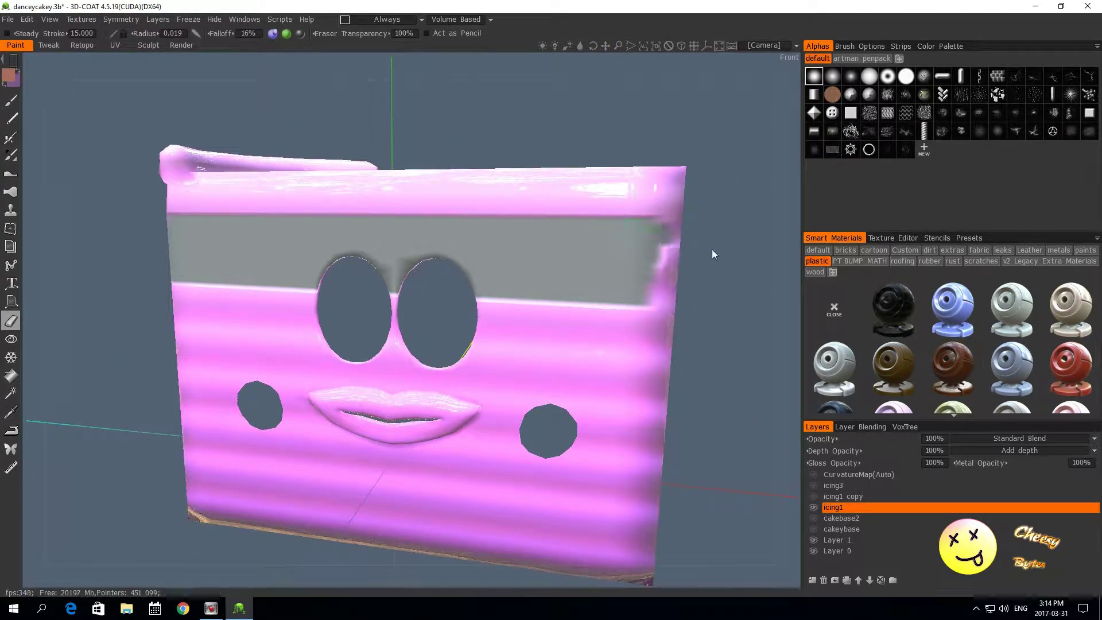
- Briefly show the cake base layers, hide them again, and reframe the face square-on
{"action": "left_click_drag", "start_coordinate": [615, 284], "coordinate": [746, 402]}
{"action": "left_click_drag", "start_coordinate": [813, 517], "coordinate": [813, 529]}
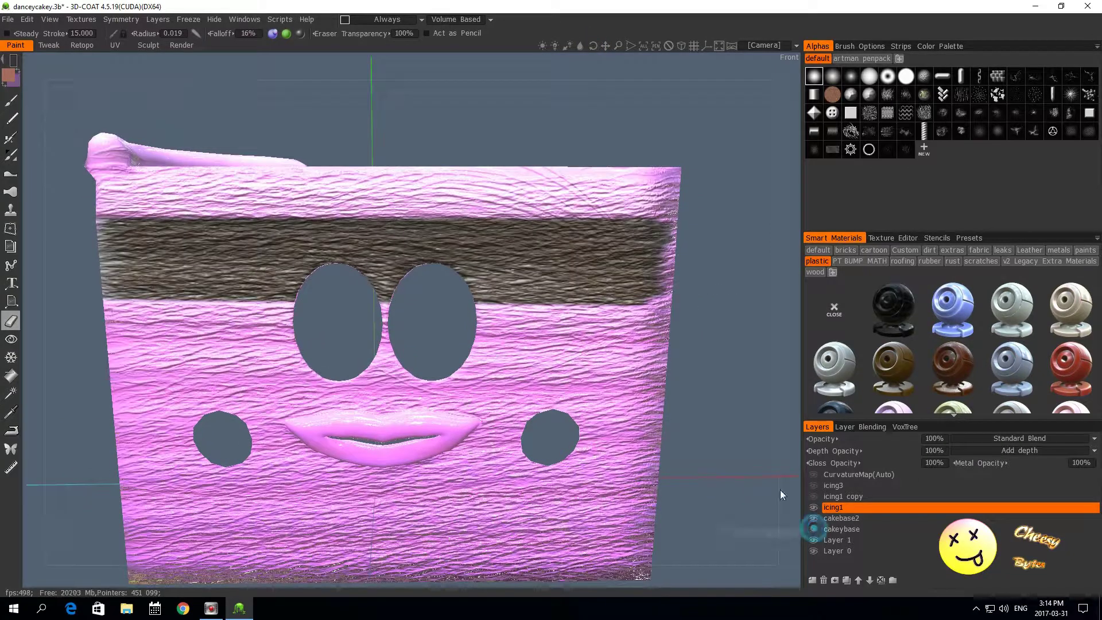
{"action": "left_click", "coordinate": [815, 520]}
{"action": "left_click_drag", "start_coordinate": [617, 85], "coordinate": [638, 220]}
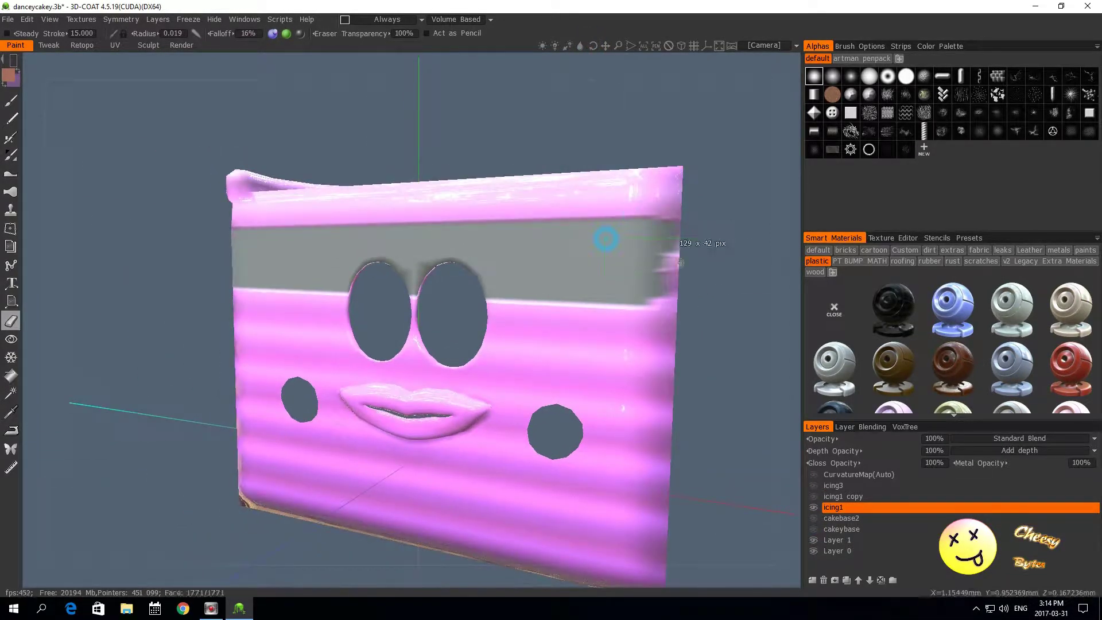
{"action": "left_click_drag", "start_coordinate": [605, 45], "coordinate": [594, 46]}
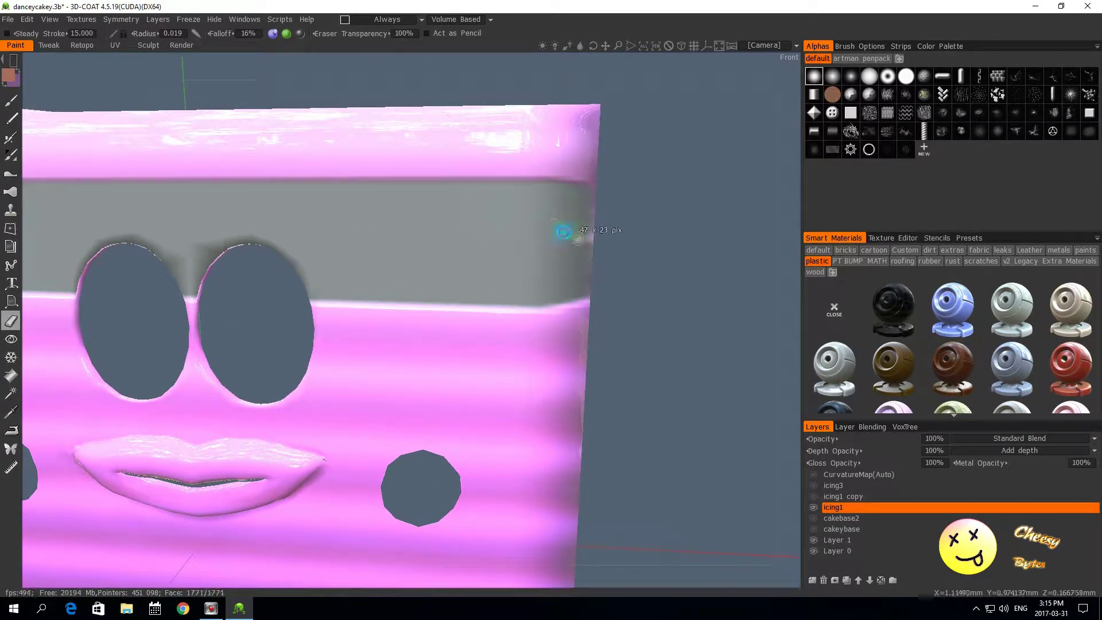
{"action": "left_click_drag", "start_coordinate": [602, 241], "coordinate": [621, 310]}
{"action": "left_click_drag", "start_coordinate": [591, 44], "coordinate": [594, 53]}
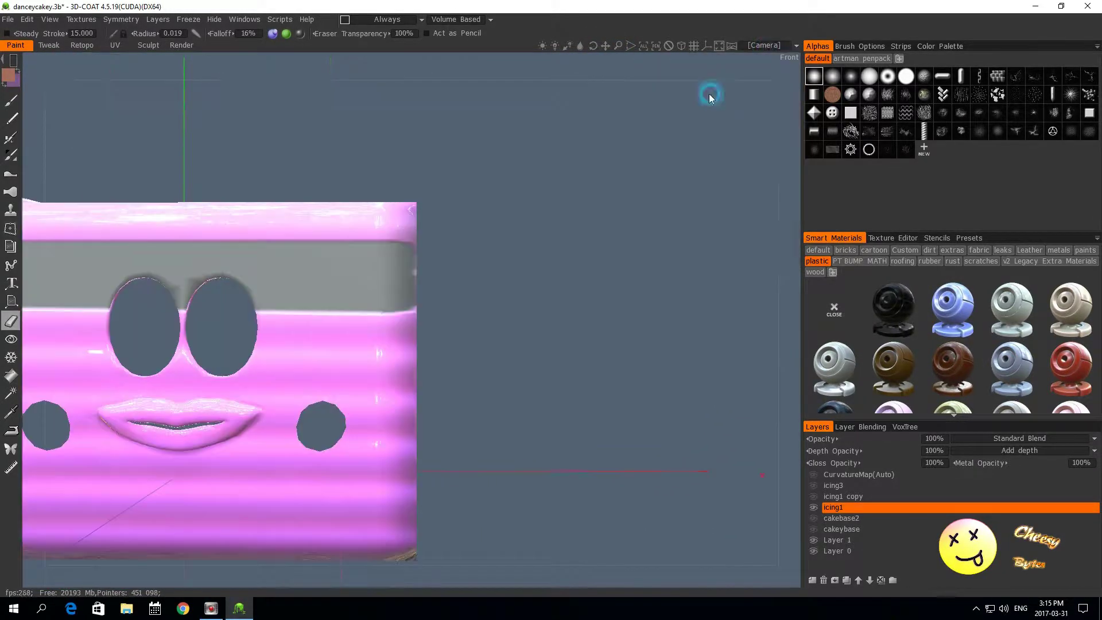
{"action": "left_click_drag", "start_coordinate": [70, 506], "coordinate": [79, 424]}
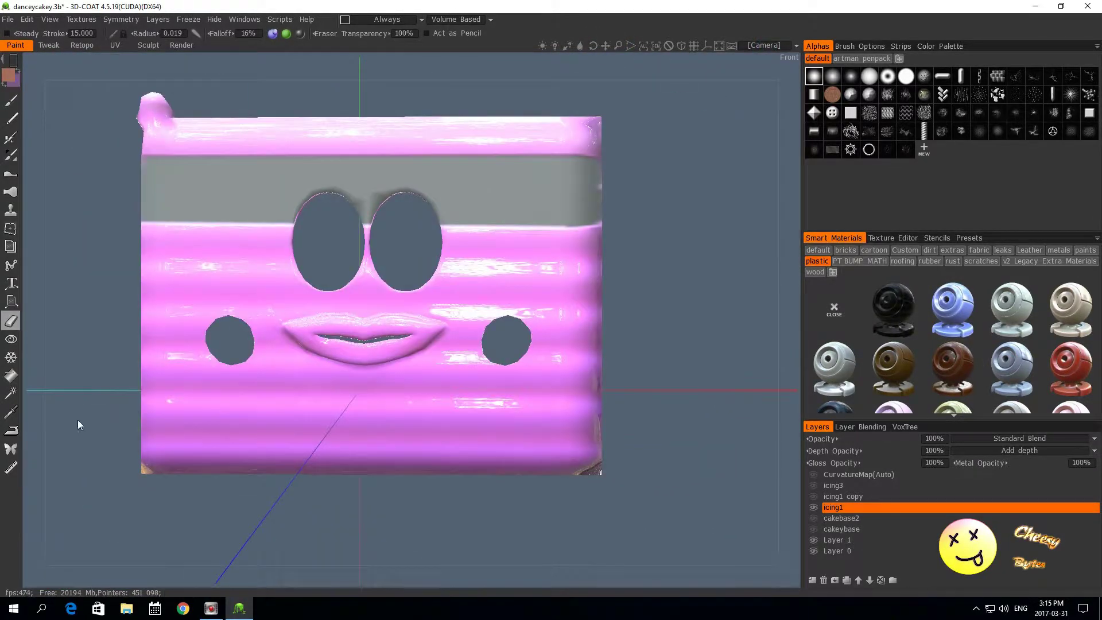
- Erase icing bands along the cake's bottom and middle, then delete the erased icing1 layer
{"action": "left_click_drag", "start_coordinate": [673, 520], "coordinate": [672, 519]}
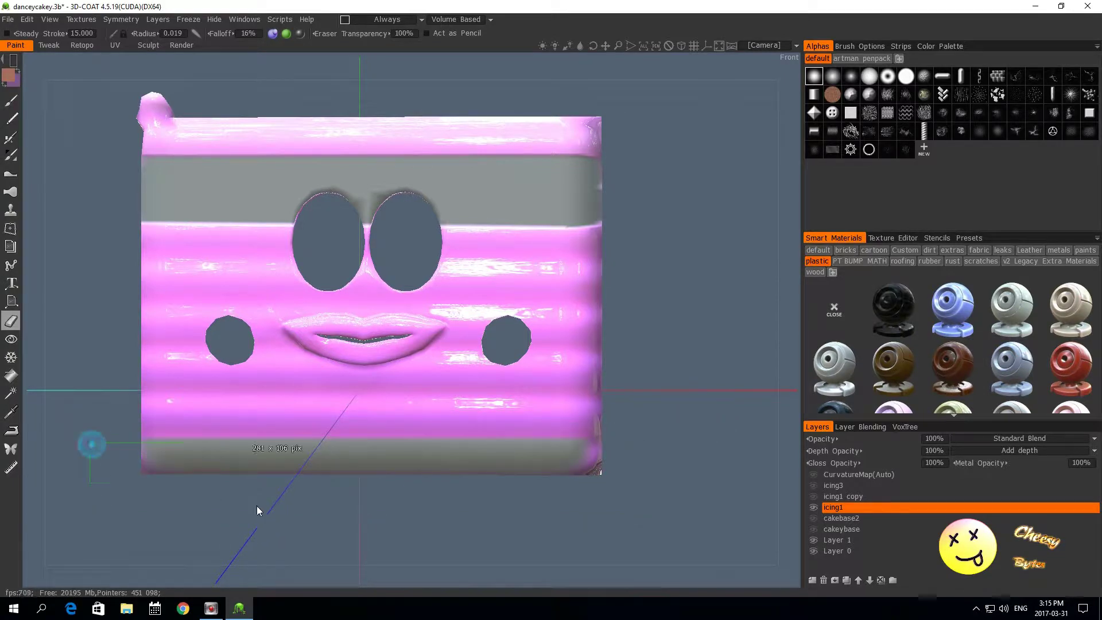
{"action": "left_click_drag", "start_coordinate": [117, 394], "coordinate": [658, 524]}
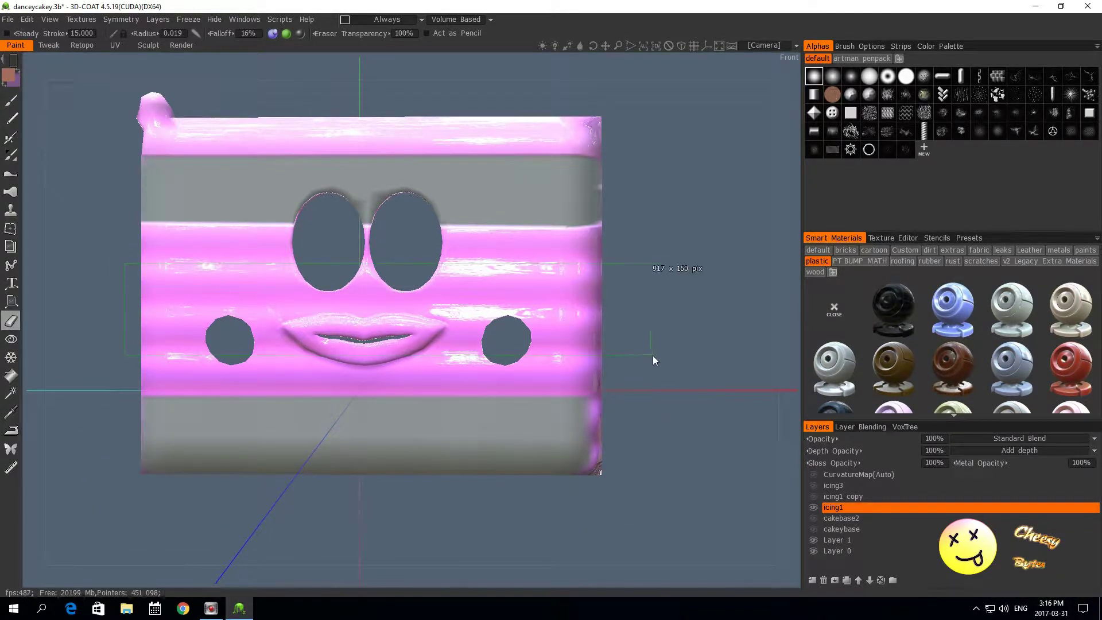
{"action": "left_click_drag", "start_coordinate": [634, 360], "coordinate": [633, 360]}
{"action": "left_click", "coordinate": [825, 580]}
- Rename the icing1 copy layer to icing1
{"action": "double_click", "coordinate": [842, 496]}
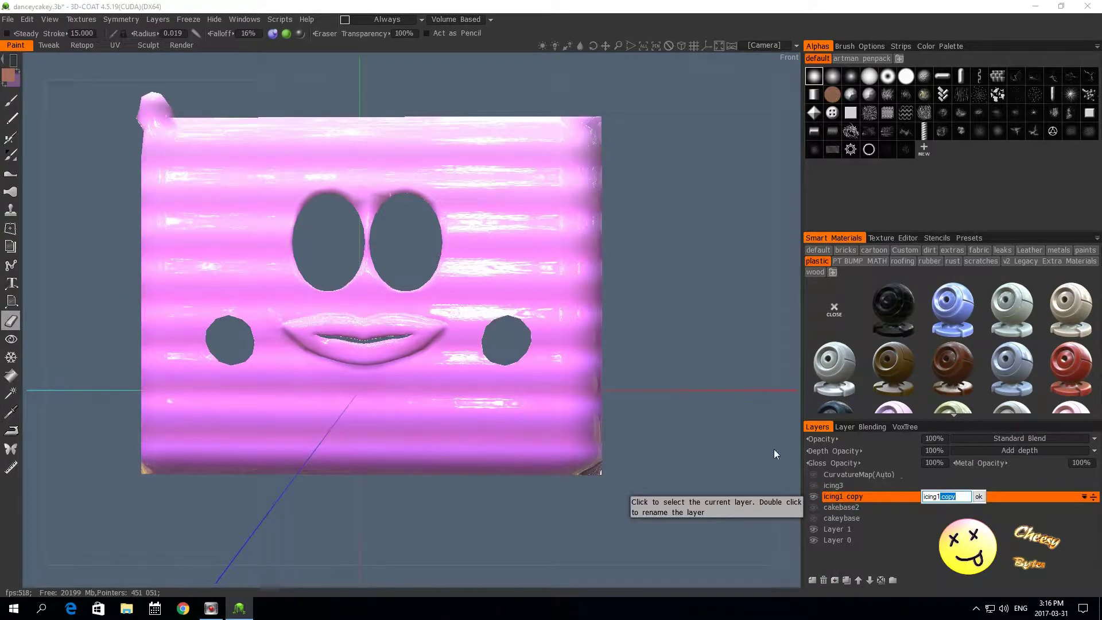
{"action": "key", "text": "BackSpace"}
{"action": "key", "text": "Return"}
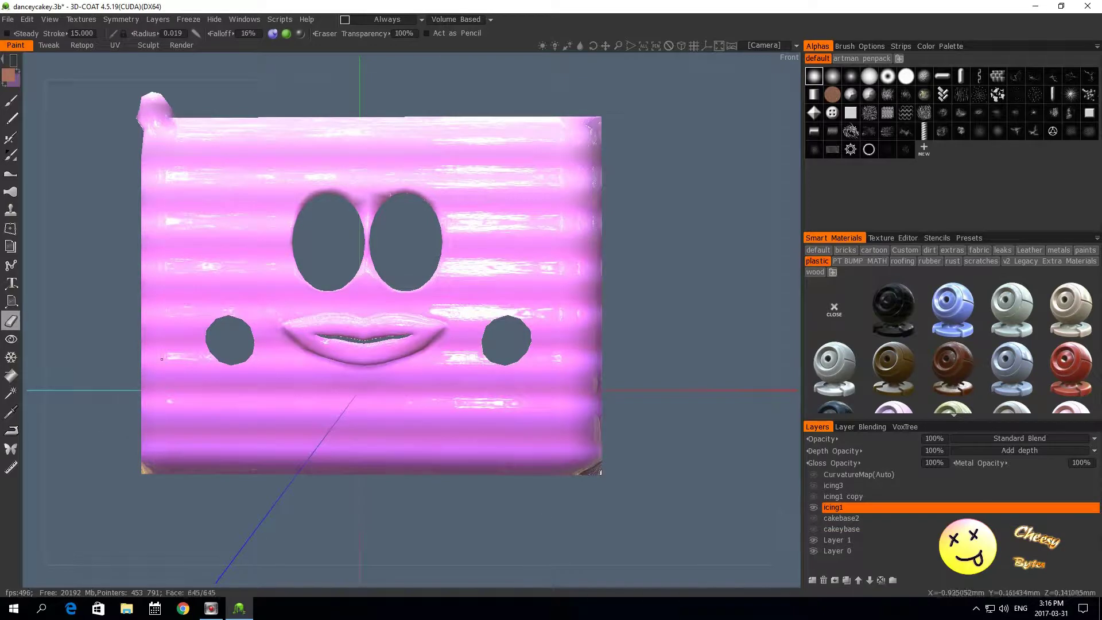
- Try erasing bands above the eyes, at the bottom and around the lips, undoing misplaced ones
{"action": "left_click_drag", "start_coordinate": [146, 166], "coordinate": [641, 260]}
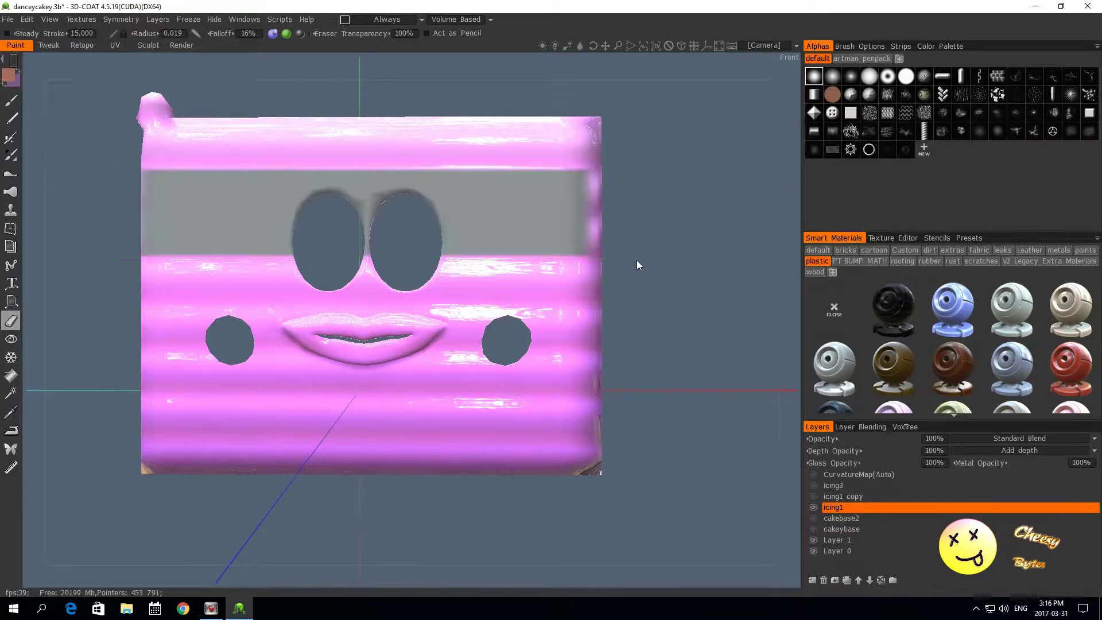
{"action": "left_click_drag", "start_coordinate": [109, 395], "coordinate": [660, 507]}
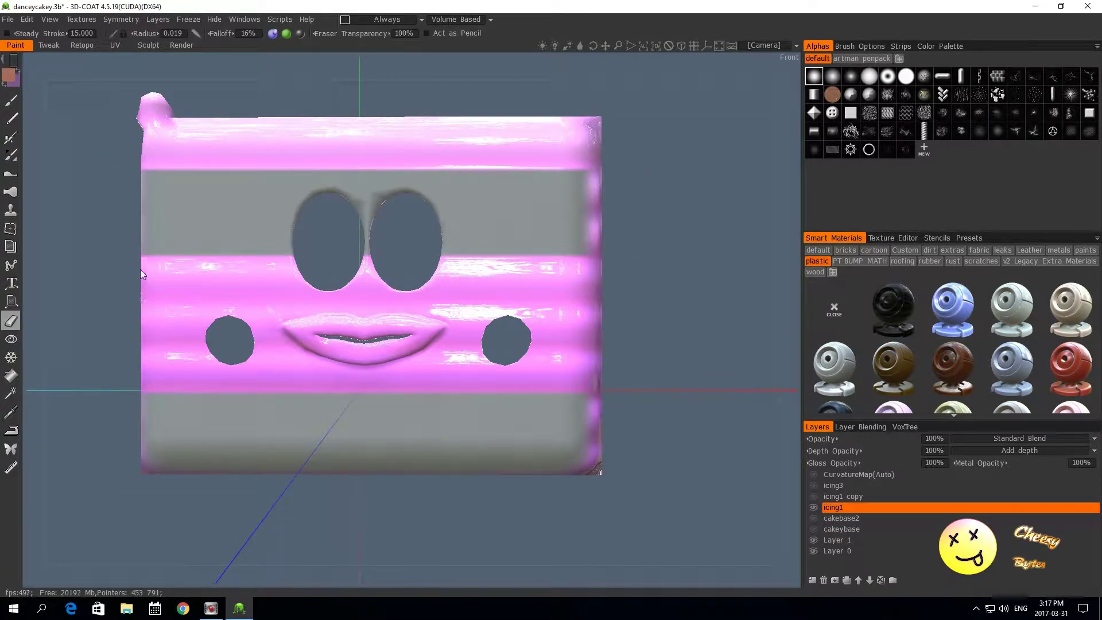
{"action": "key", "text": "ctrl+z"}
{"action": "key", "text": "ctrl+z"}
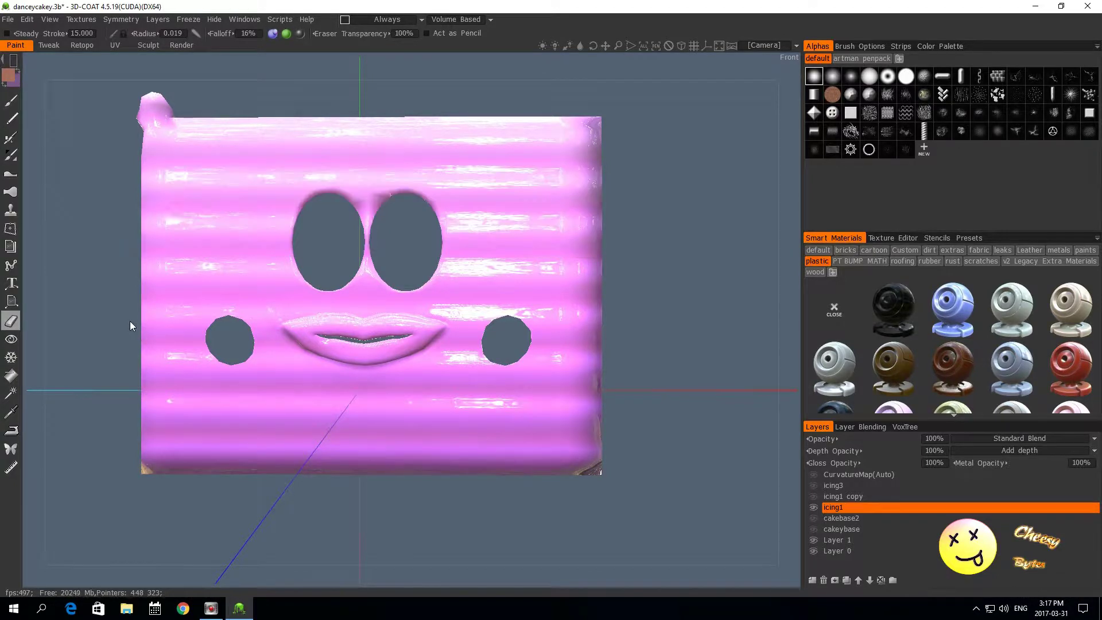
{"action": "left_click_drag", "start_coordinate": [657, 539], "coordinate": [657, 539]}
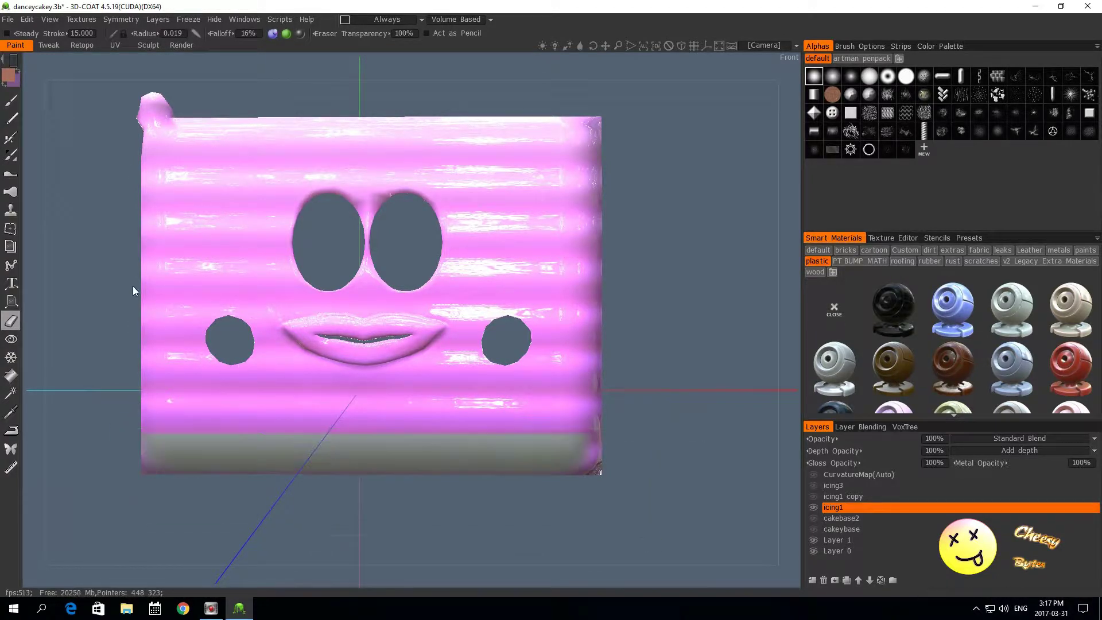
{"action": "left_click_drag", "start_coordinate": [124, 294], "coordinate": [625, 400]}
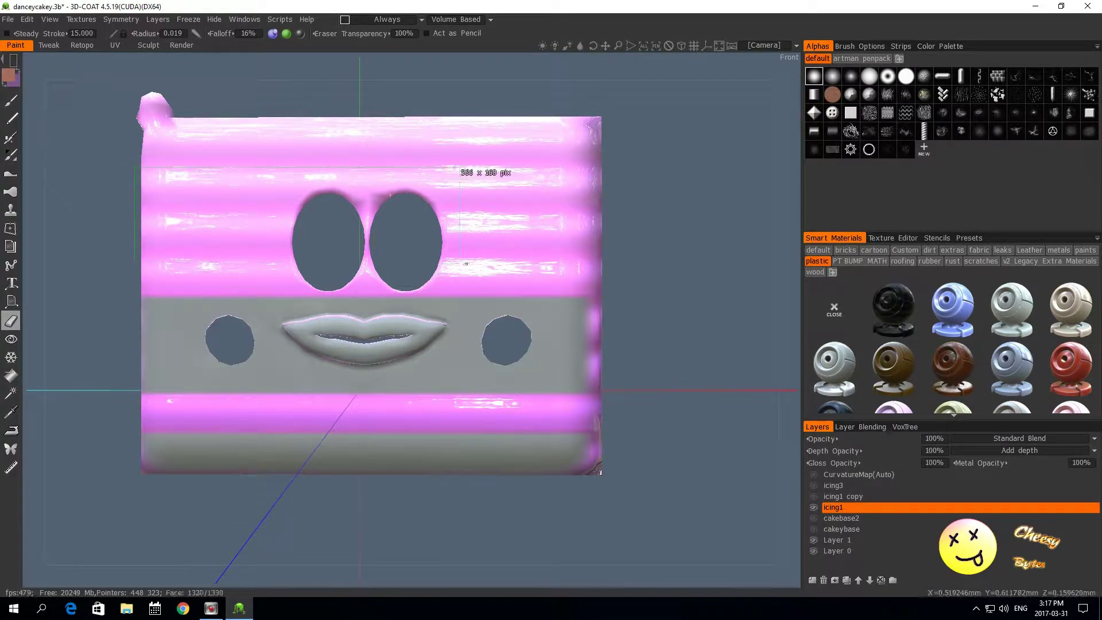
{"action": "left_click_drag", "start_coordinate": [466, 264], "coordinate": [646, 267]}
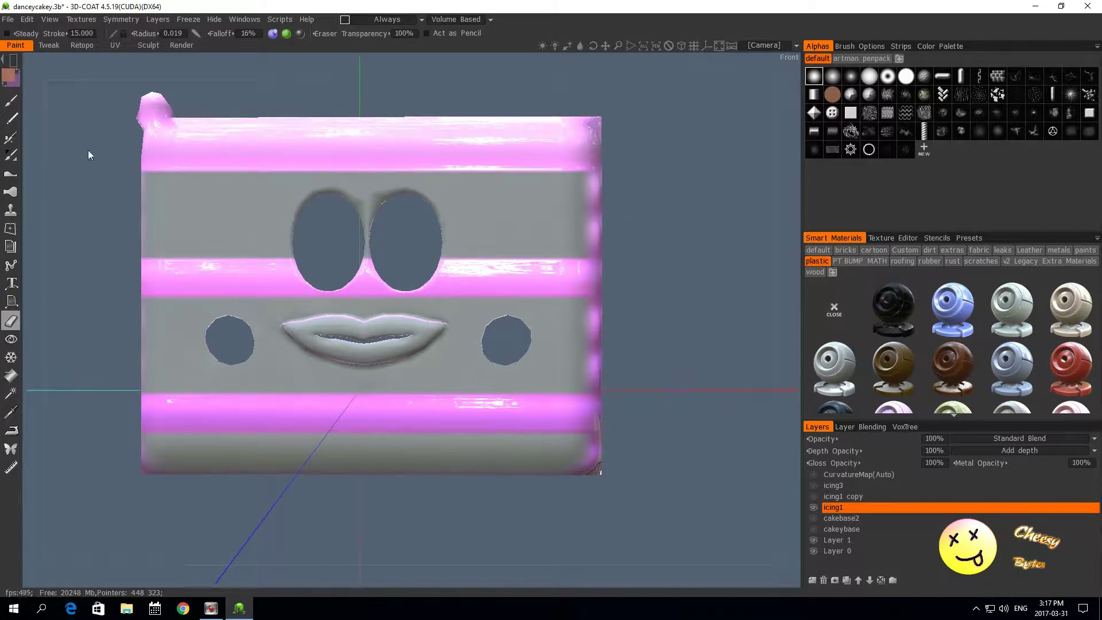
{"action": "key", "text": "ctrl+z"}
{"action": "key", "text": "ctrl+z"}
- Erase horizontal bands to leave four pink icing stripes, then orbit to inspect them
{"action": "left_click_drag", "start_coordinate": [66, 405], "coordinate": [652, 507]}
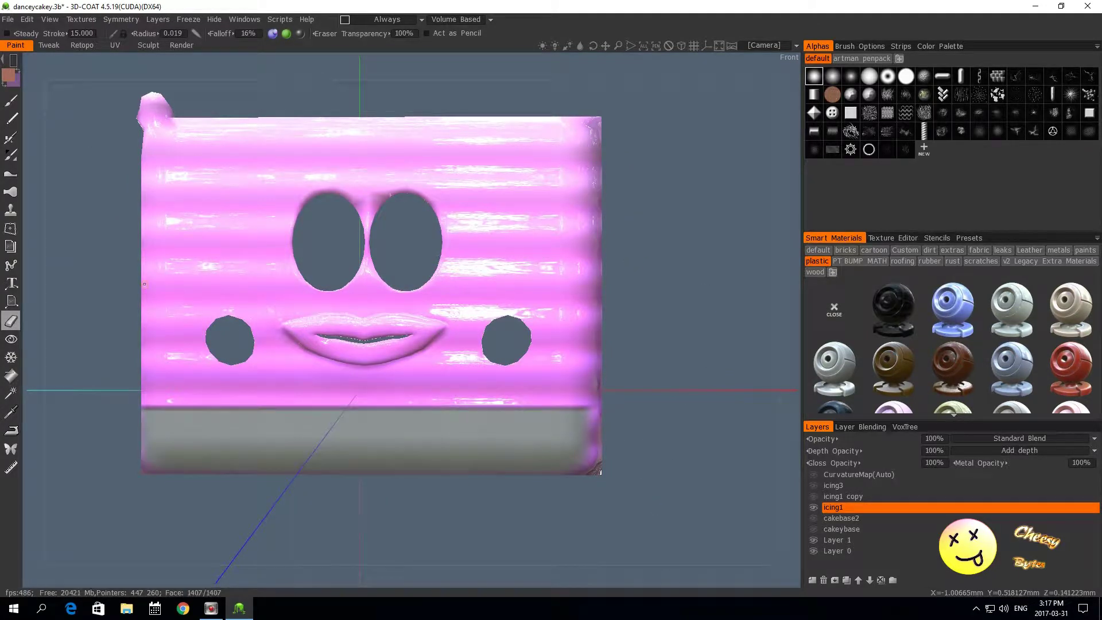
{"action": "left_click_drag", "start_coordinate": [622, 232], "coordinate": [622, 232]}
{"action": "left_click_drag", "start_coordinate": [126, 264], "coordinate": [613, 336]}
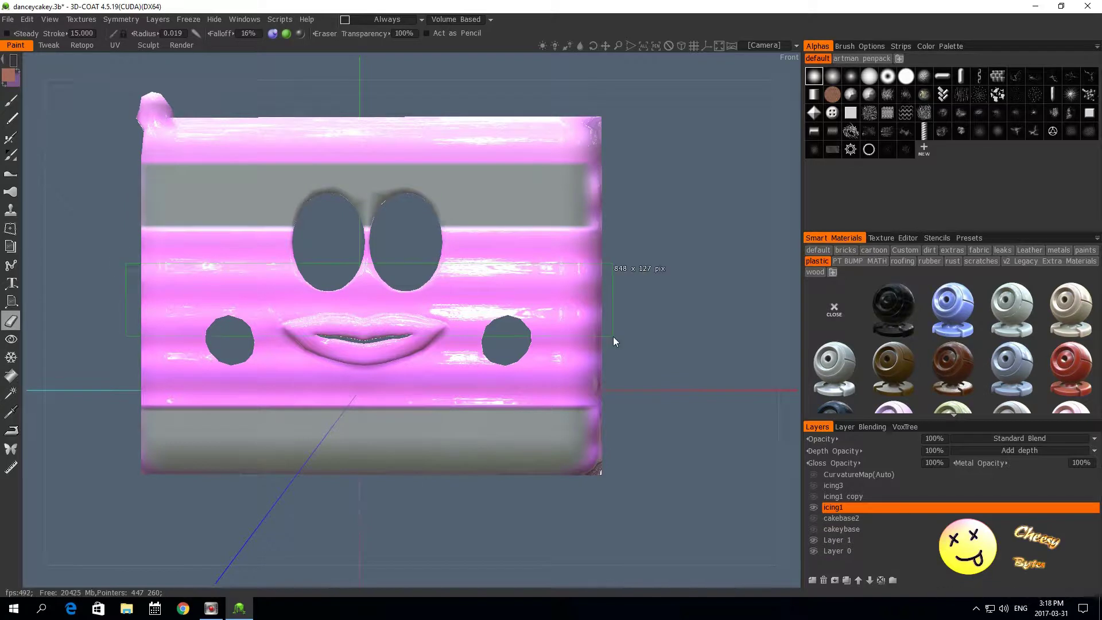
{"action": "left_click_drag", "start_coordinate": [110, 306], "coordinate": [608, 344]}
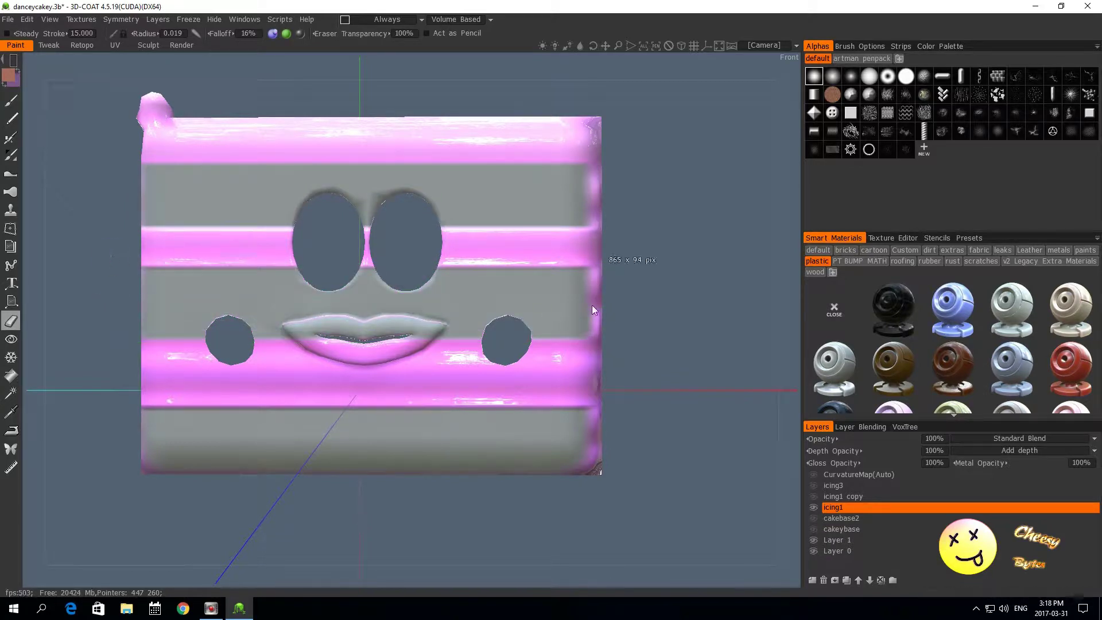
{"action": "left_click_drag", "start_coordinate": [580, 431], "coordinate": [580, 432]}
{"action": "left_click_drag", "start_coordinate": [100, 240], "coordinate": [625, 351]}
{"action": "left_click_drag", "start_coordinate": [614, 419], "coordinate": [614, 419]}
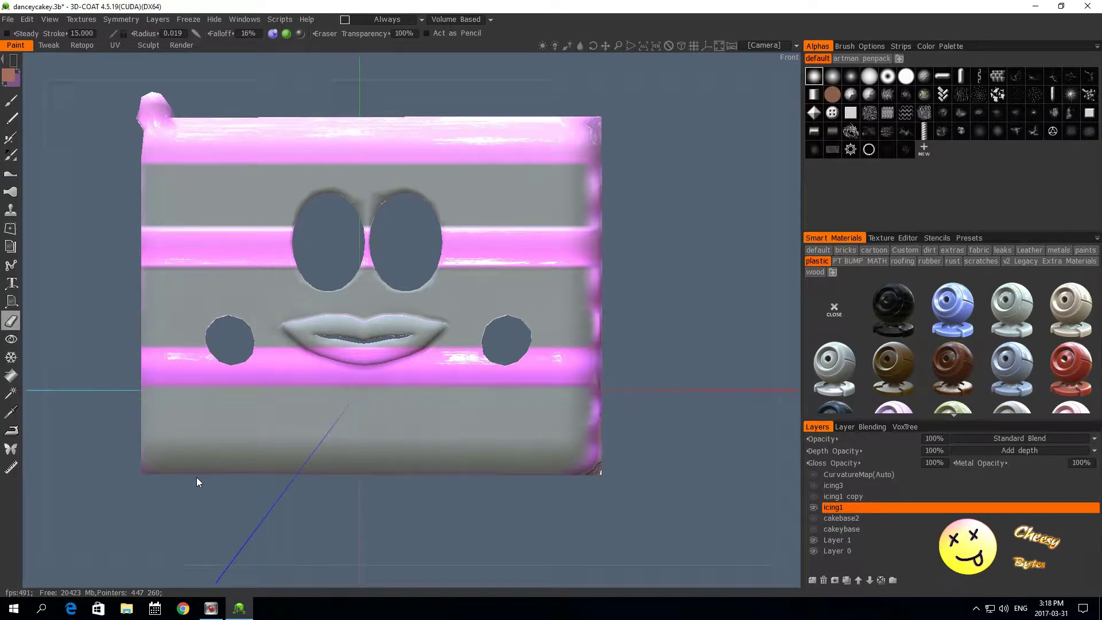
{"action": "left_click_drag", "start_coordinate": [596, 46], "coordinate": [608, 459]}
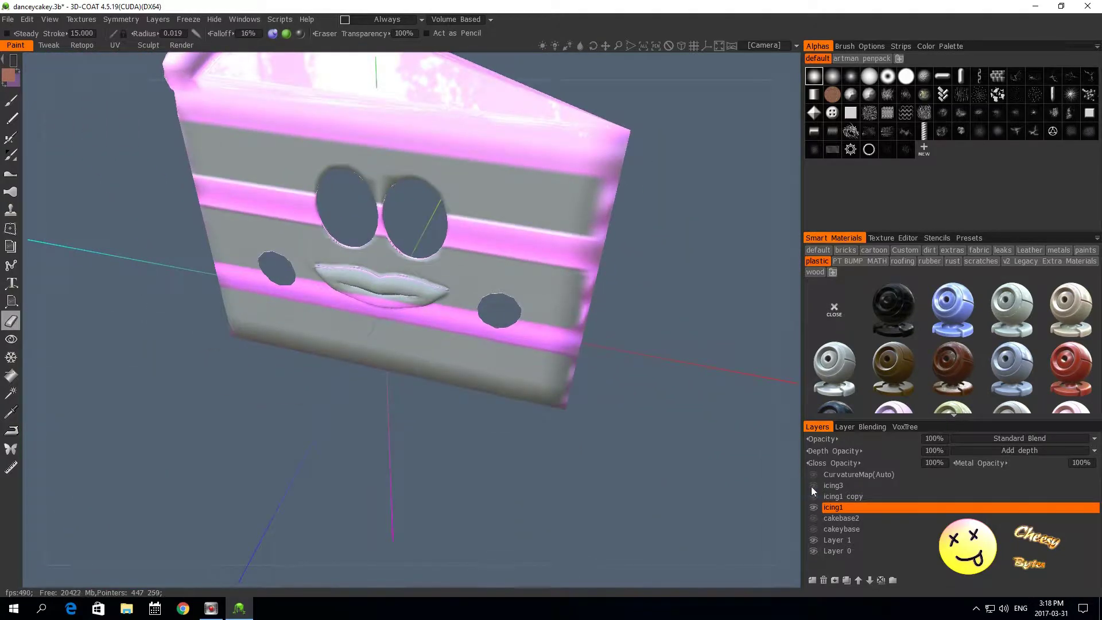
{"action": "mouse_move", "coordinate": [591, 47]}
{"action": "left_mouse_down"}
{"action": "mouse_move", "coordinate": [802, 474]}
{"action": "mouse_move", "coordinate": [723, 181]}
{"action": "left_mouse_up"}
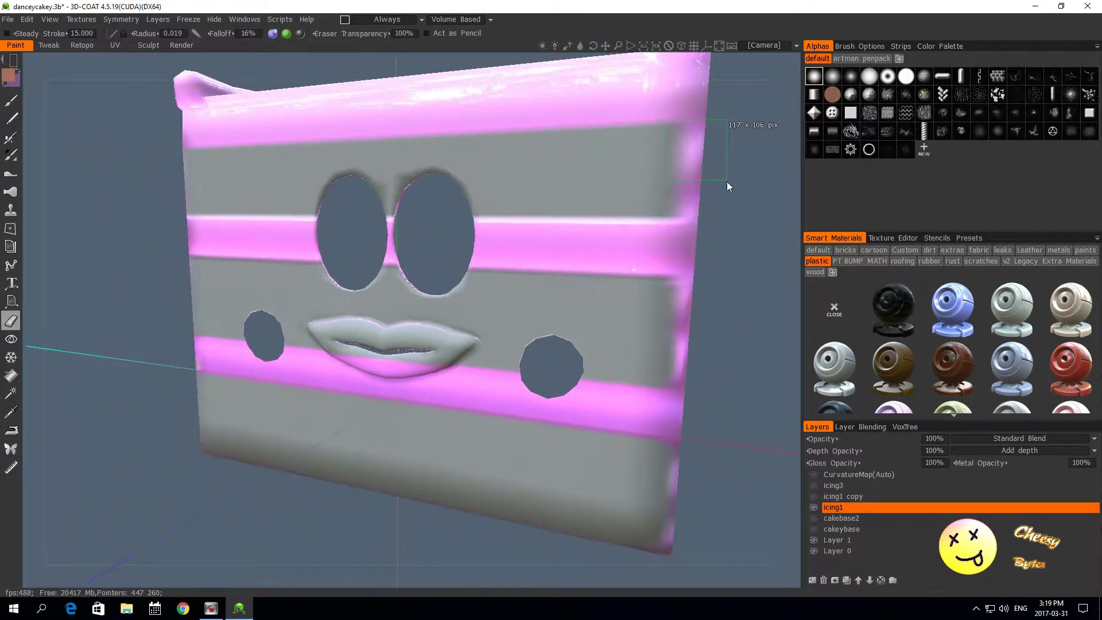
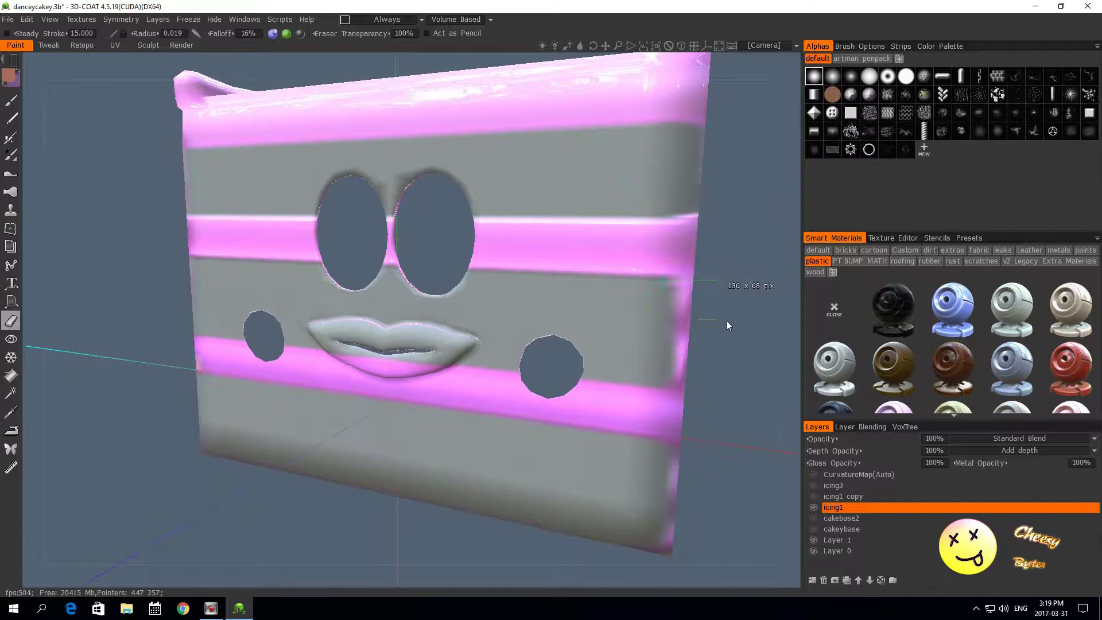
- Box-erase the pink overspill on the face side's right and lower-right edges, checking from the front
{"action": "left_click_drag", "start_coordinate": [649, 282], "coordinate": [722, 317]}
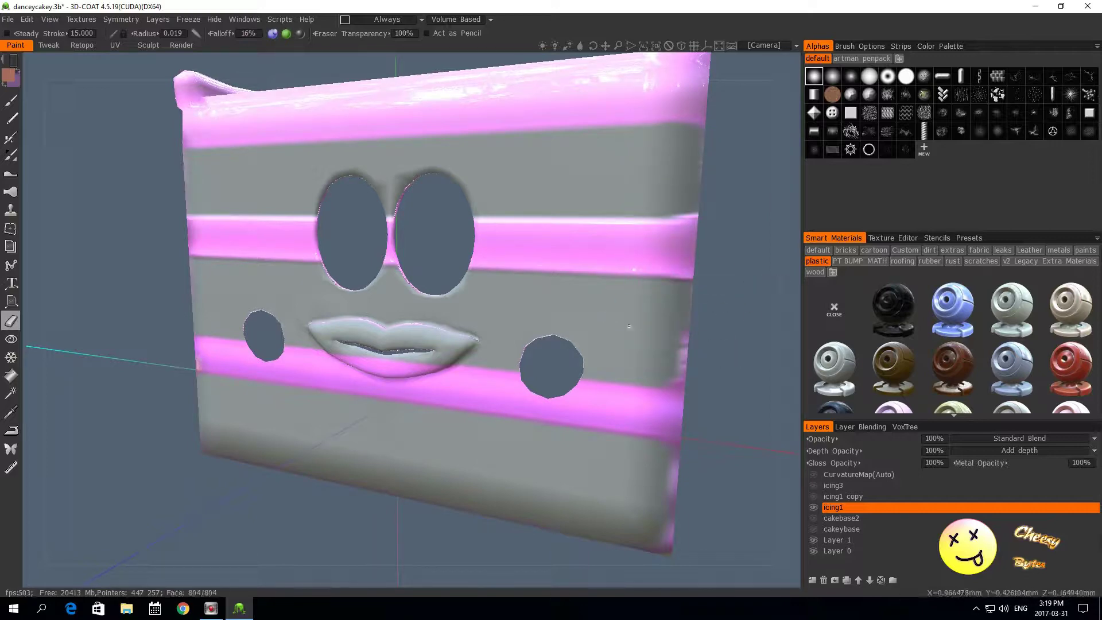
{"action": "left_click_drag", "start_coordinate": [591, 45], "coordinate": [579, 49]}
{"action": "left_click_drag", "start_coordinate": [628, 432], "coordinate": [715, 463]}
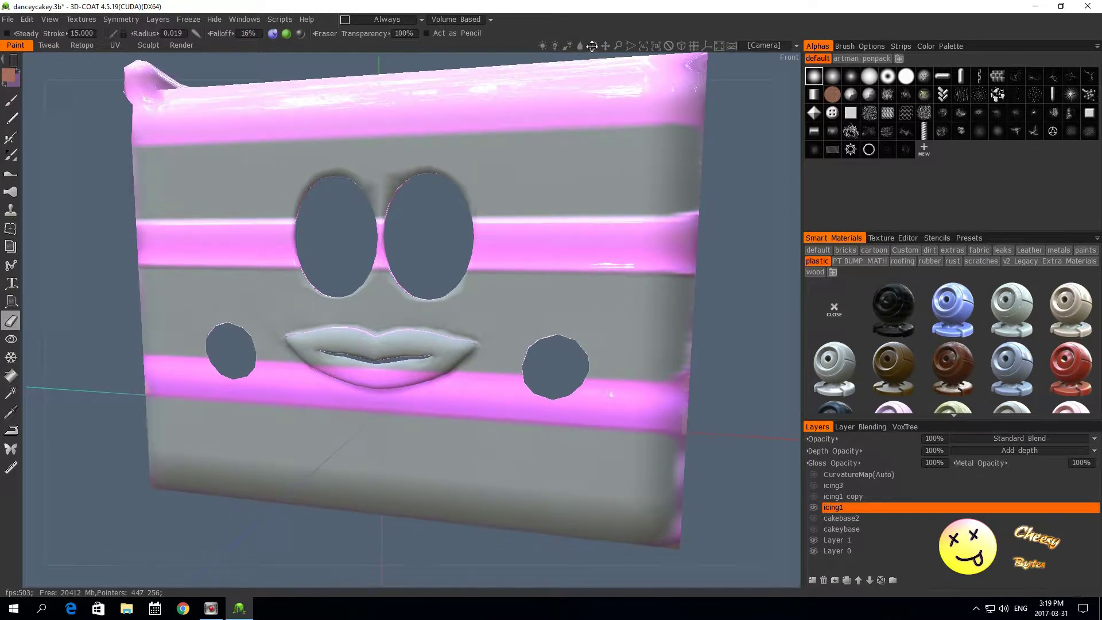
{"action": "left_click_drag", "start_coordinate": [592, 46], "coordinate": [744, 54]}
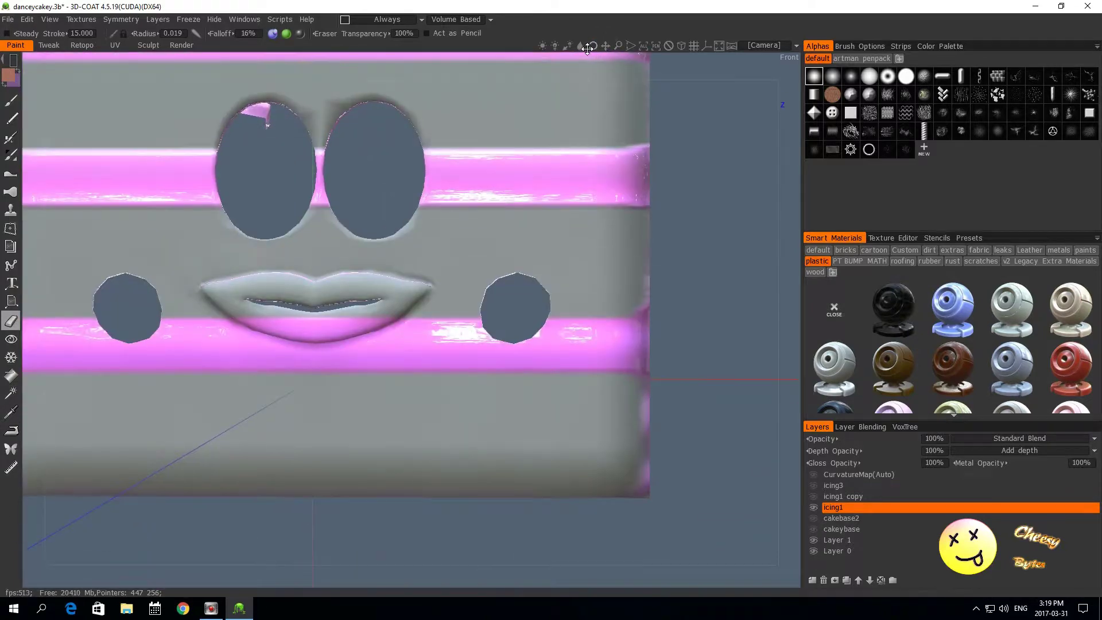
{"action": "left_click_drag", "start_coordinate": [622, 377], "coordinate": [660, 423]}
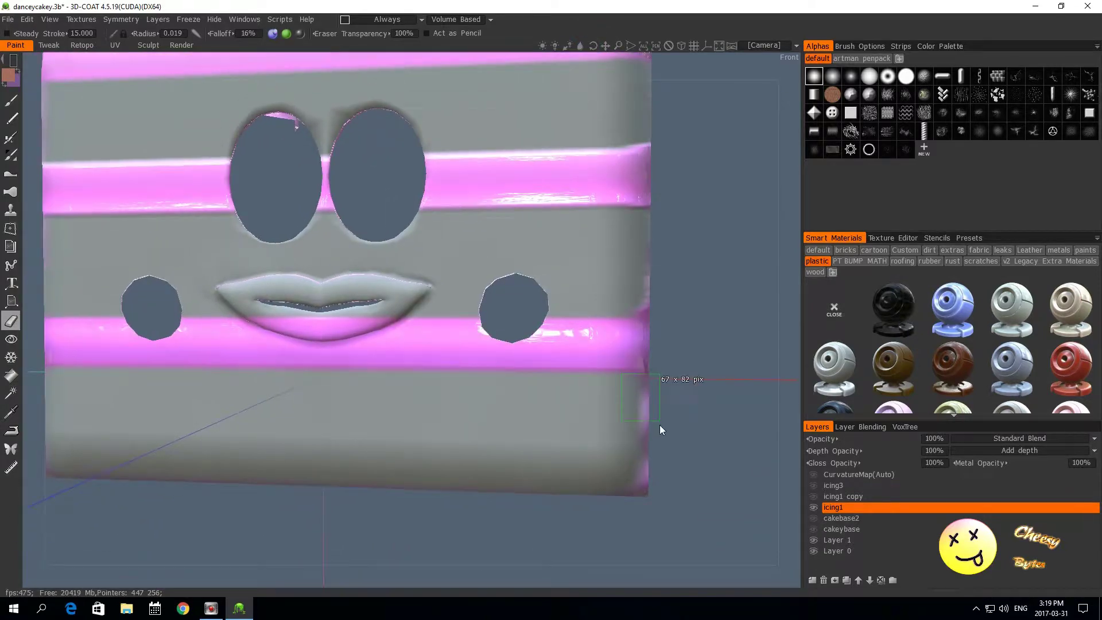
{"action": "middle_click_drag", "start_coordinate": [659, 424], "coordinate": [629, 382]}
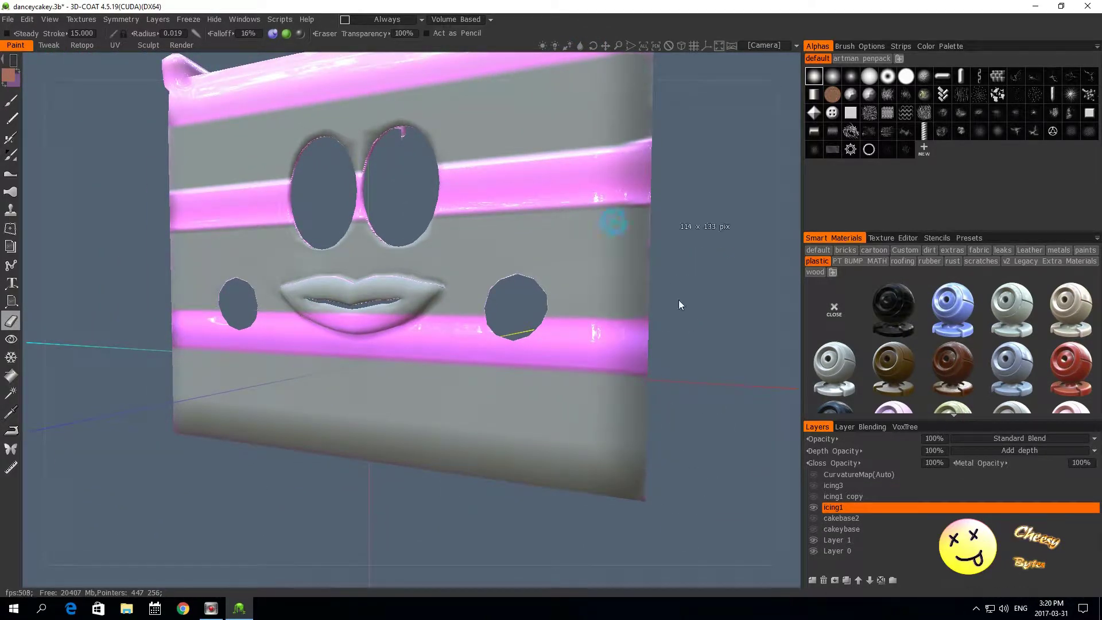
{"action": "left_click_drag", "start_coordinate": [592, 45], "coordinate": [619, 85]}
{"action": "left_click_drag", "start_coordinate": [593, 46], "coordinate": [591, 46]}
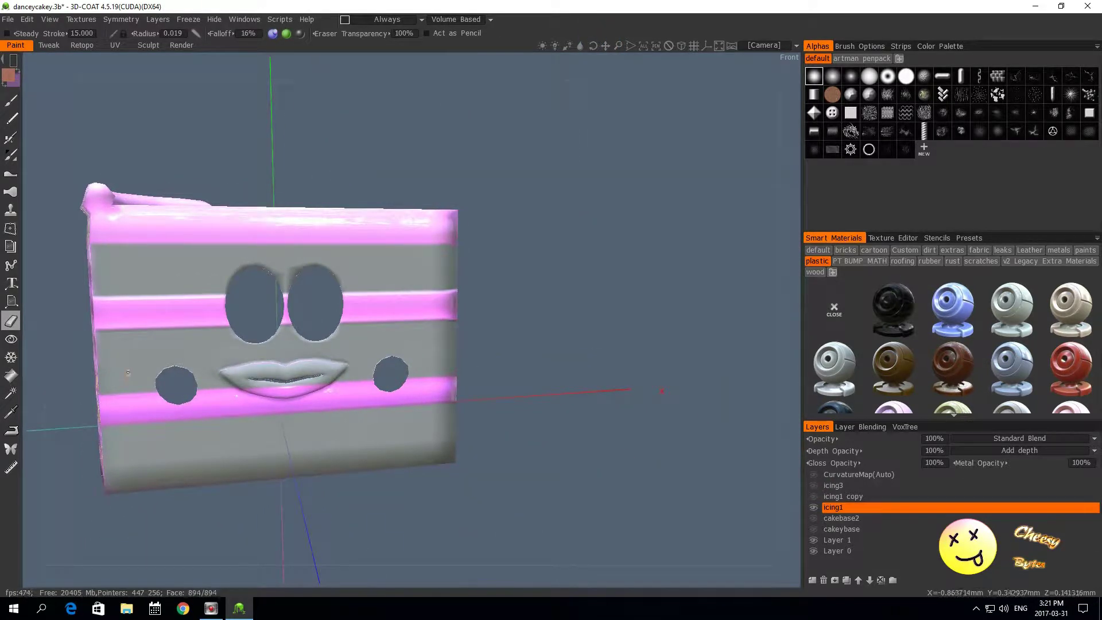
- Toggle visibility of icing1 and icing1 copy and move icing1 above the copy
{"action": "left_click", "coordinate": [813, 507]}
{"action": "left_click", "coordinate": [813, 495]}
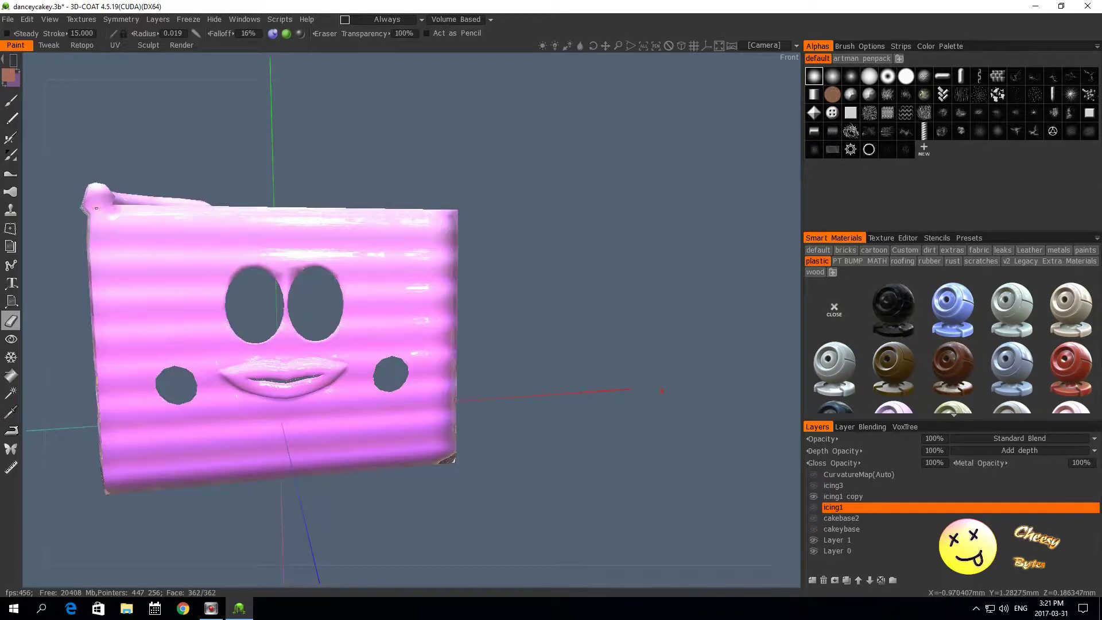
{"action": "left_click", "coordinate": [814, 496]}
{"action": "left_click_drag", "start_coordinate": [590, 45], "coordinate": [590, 45]}
{"action": "left_click", "coordinate": [813, 496]}
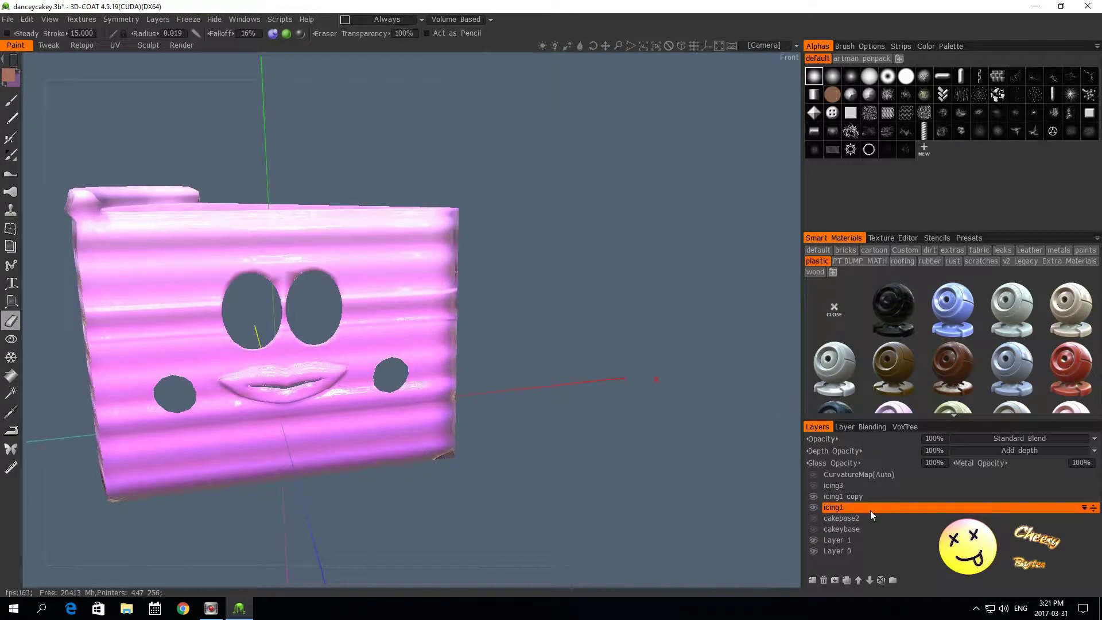
{"action": "left_click", "coordinate": [858, 580]}
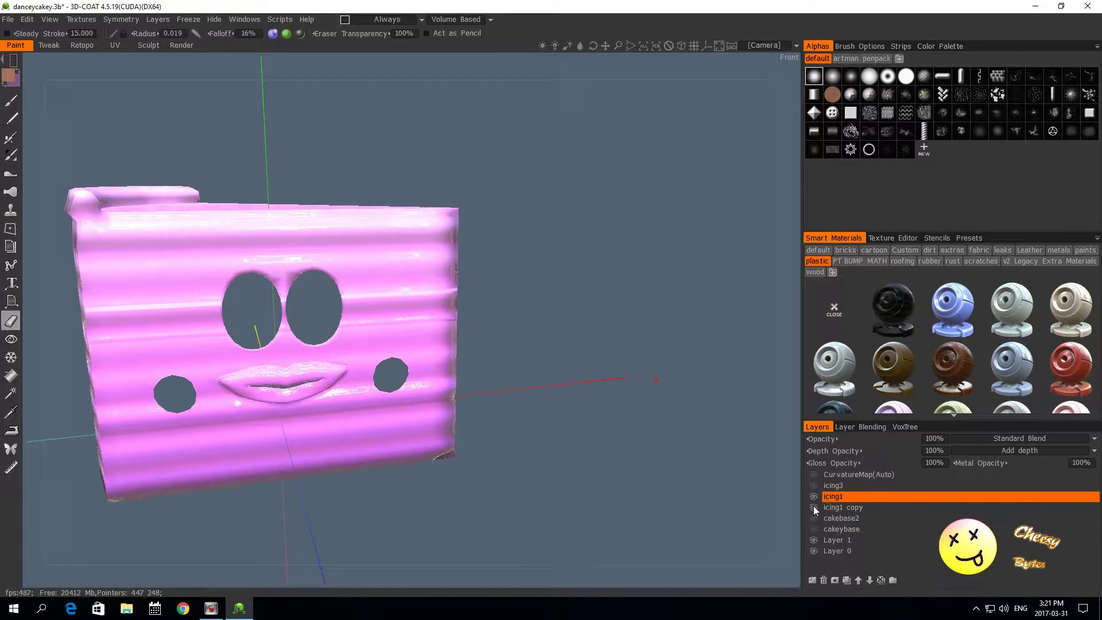
{"action": "left_click", "coordinate": [813, 505]}
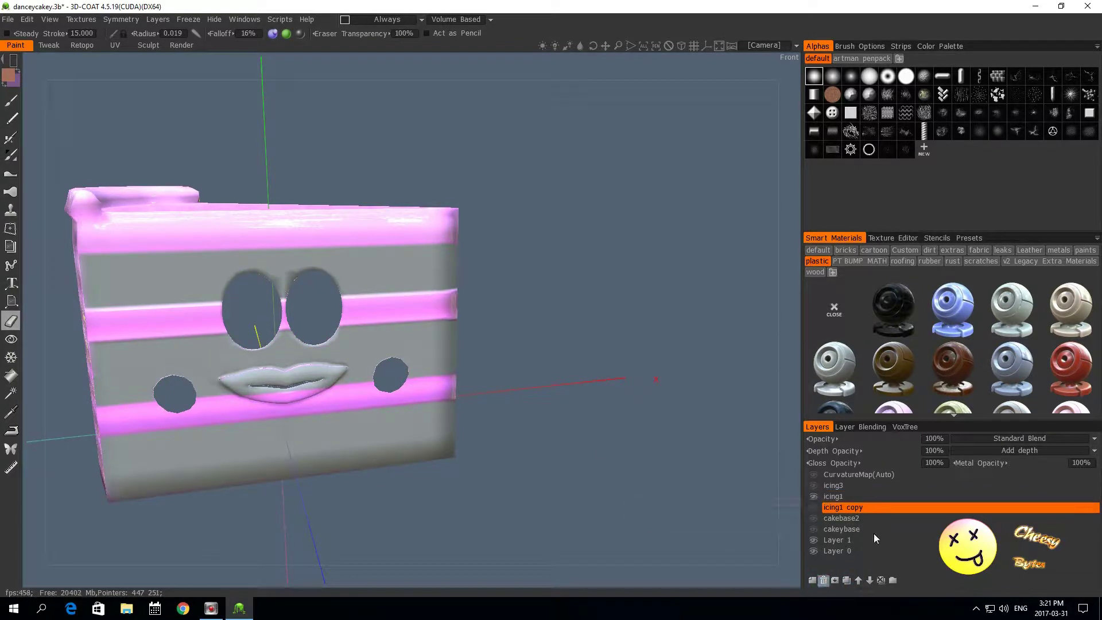
- Duplicate the icing1 copy layer to create 'icing1 copy copy'
{"action": "left_click", "coordinate": [824, 581]}
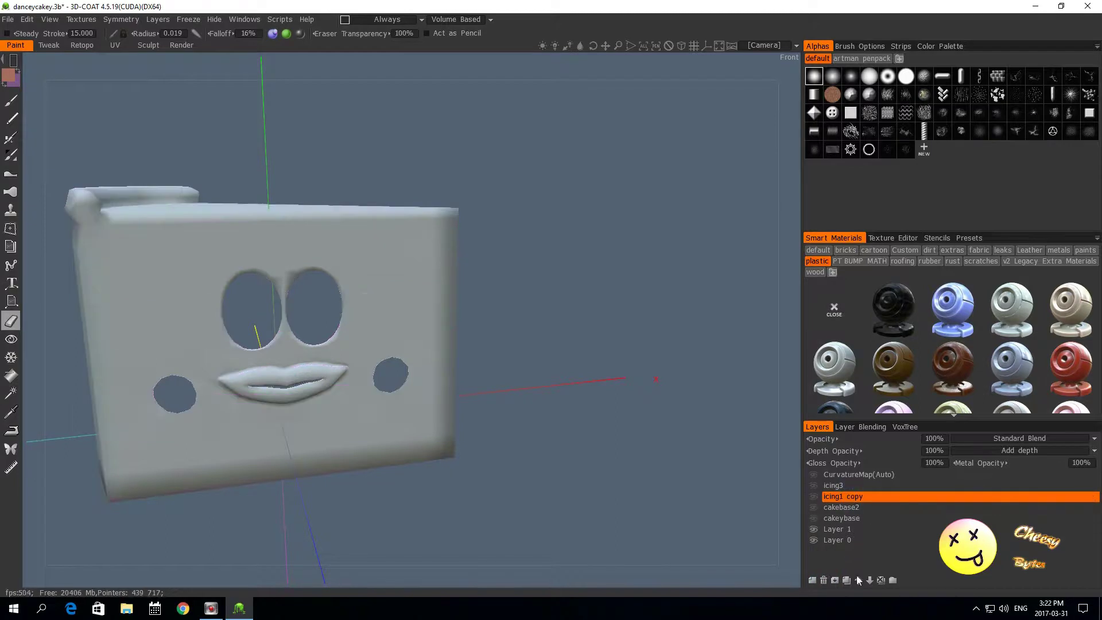
{"action": "left_click", "coordinate": [882, 519]}
{"action": "left_click", "coordinate": [825, 500]}
{"action": "left_click_drag", "start_coordinate": [591, 185], "coordinate": [603, 43]}
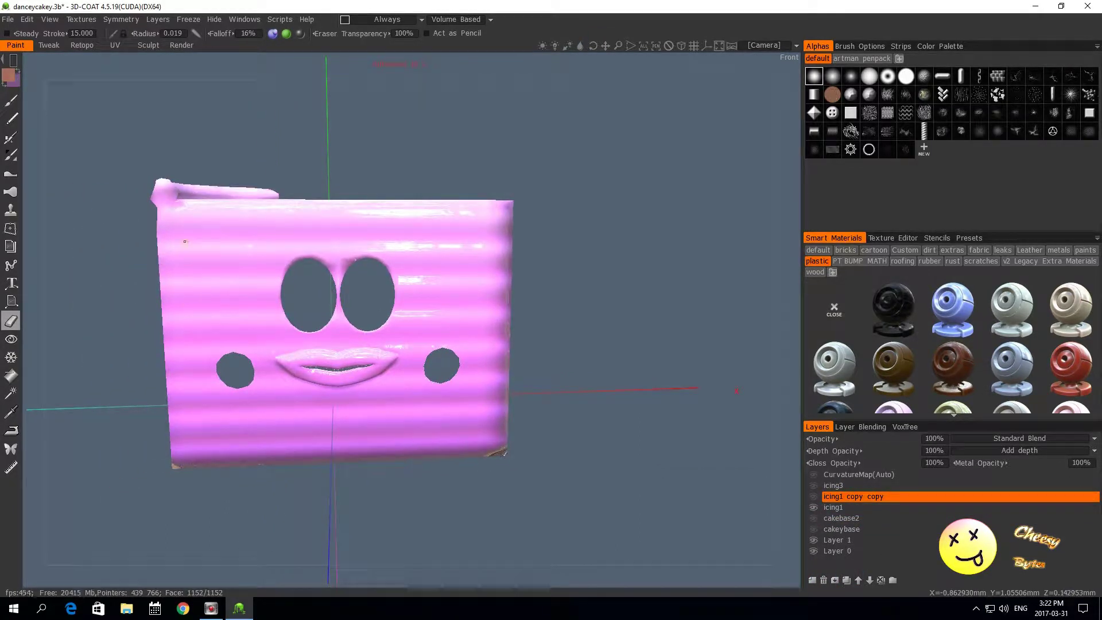
- Make icing1 active and visible, erase lower horizontal bands, and undo one across the eyes
{"action": "left_click", "coordinate": [519, 275]}
{"action": "left_click", "coordinate": [833, 507]}
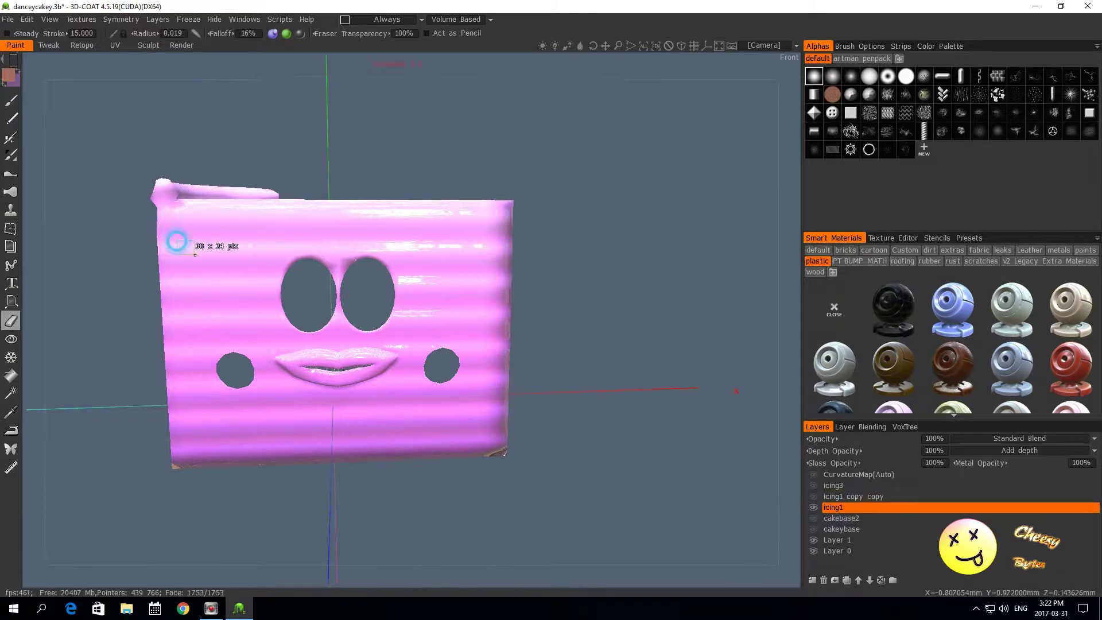
{"action": "left_click", "coordinate": [522, 275]}
{"action": "left_click_drag", "start_coordinate": [606, 45], "coordinate": [259, 217]}
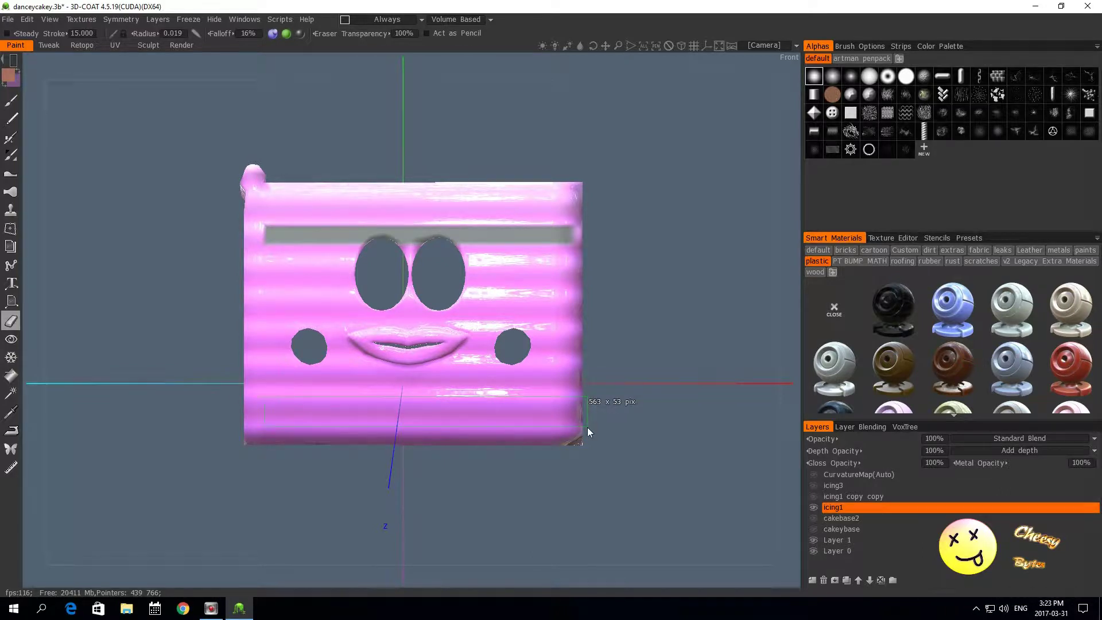
{"action": "left_click_drag", "start_coordinate": [587, 427], "coordinate": [594, 451]}
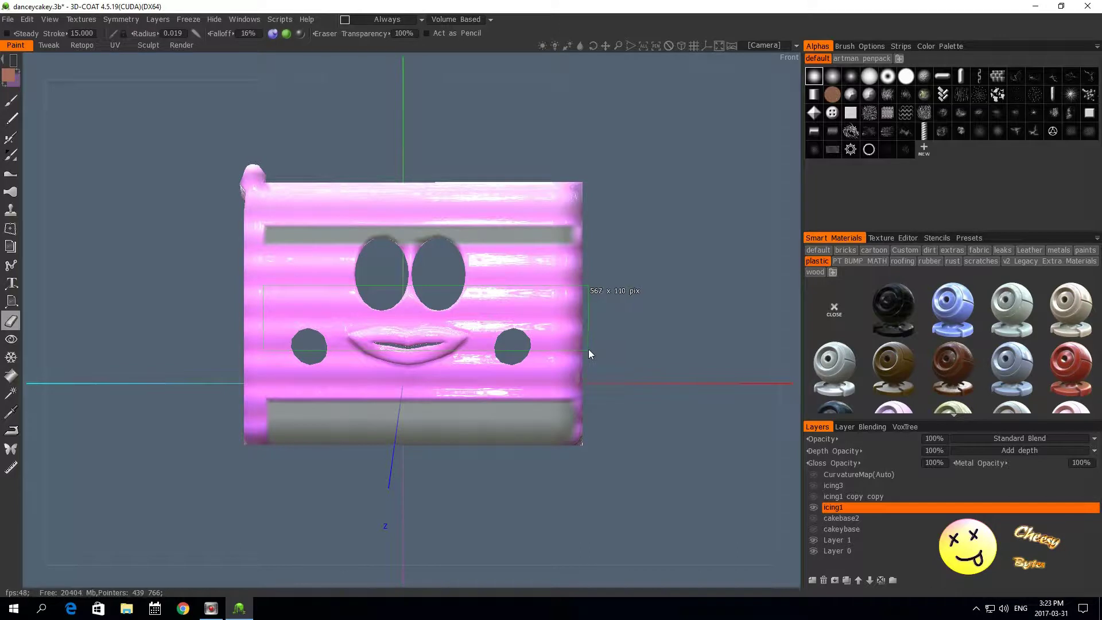
{"action": "mouse_move", "coordinate": [373, 347]}
{"action": "left_mouse_down"}
{"action": "mouse_move", "coordinate": [591, 344]}
{"action": "mouse_move", "coordinate": [596, 372]}
{"action": "left_mouse_up"}
{"action": "key", "text": "ctrl+z"}
- Erase more pink bands at eye level, above the eyes and lower down
{"action": "mouse_move", "coordinate": [264, 245]}
{"action": "left_mouse_down"}
{"action": "mouse_move", "coordinate": [591, 292]}
{"action": "mouse_move", "coordinate": [258, 349]}
{"action": "left_mouse_up"}
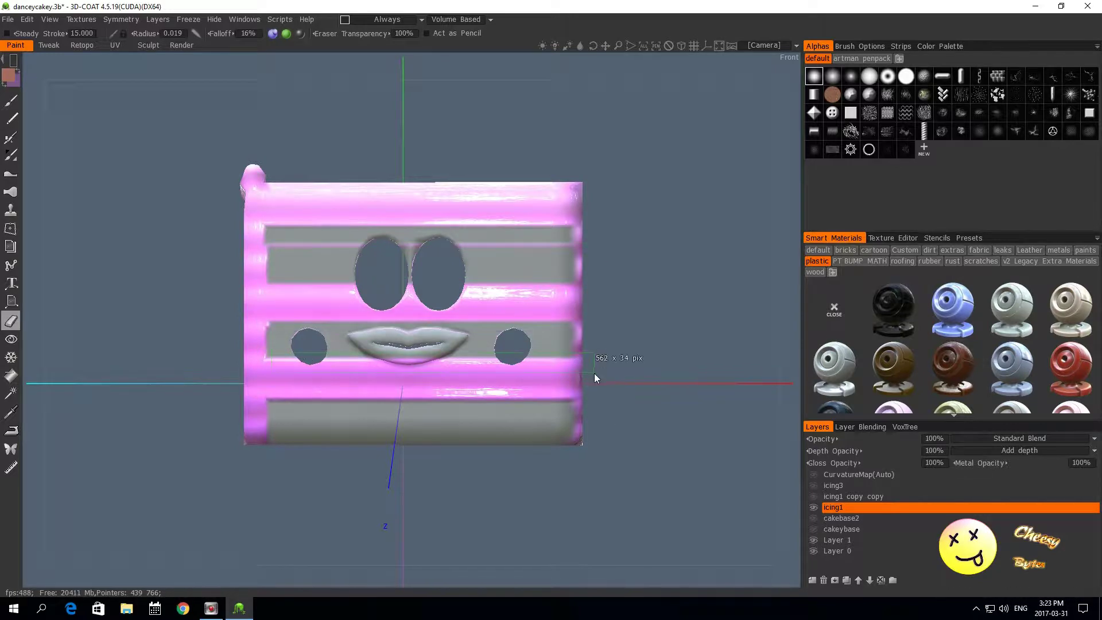
{"action": "left_click_drag", "start_coordinate": [594, 377], "coordinate": [591, 379]}
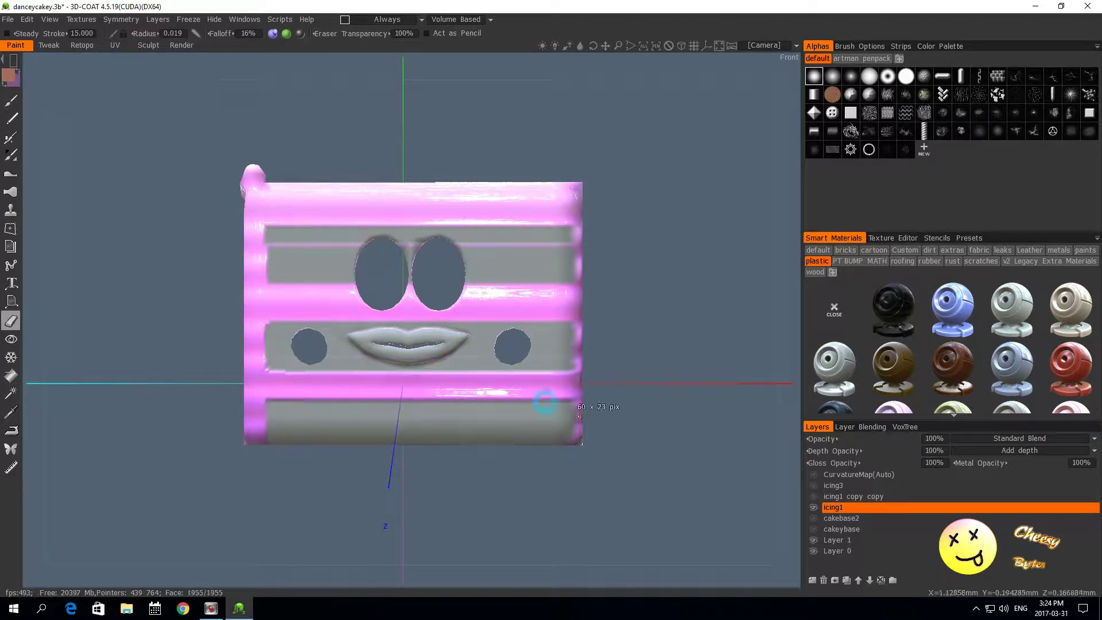
{"action": "left_click_drag", "start_coordinate": [596, 285], "coordinate": [596, 285]}
{"action": "left_click_drag", "start_coordinate": [259, 317], "coordinate": [601, 330]}
{"action": "left_click_drag", "start_coordinate": [588, 381], "coordinate": [588, 381]}
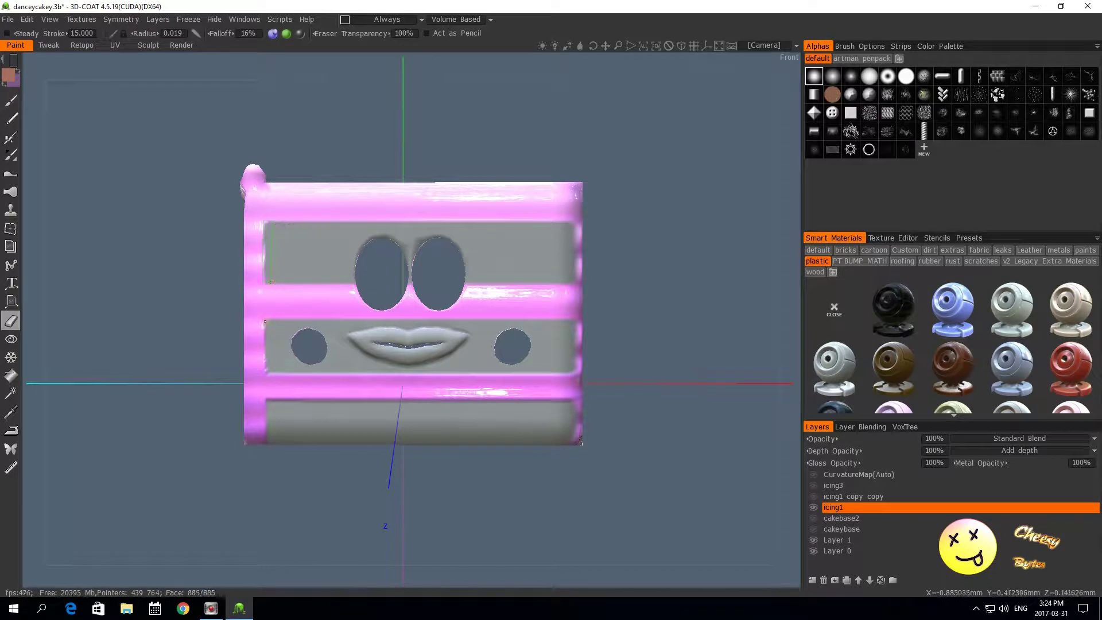
{"action": "left_click_drag", "start_coordinate": [592, 45], "coordinate": [568, 81]}
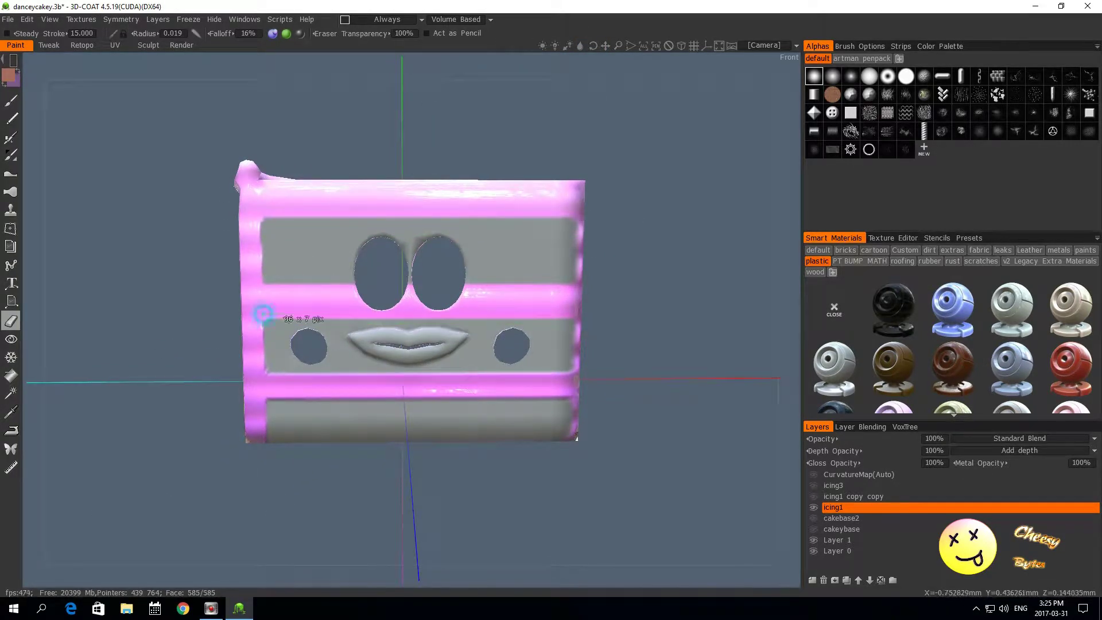
- Switch to the orthographic Front view, then orbit and pan to the pink-covered side
{"action": "left_click", "coordinate": [769, 45]}
{"action": "left_click", "coordinate": [689, 91]}
{"action": "left_click_drag", "start_coordinate": [605, 46], "coordinate": [448, 197]}
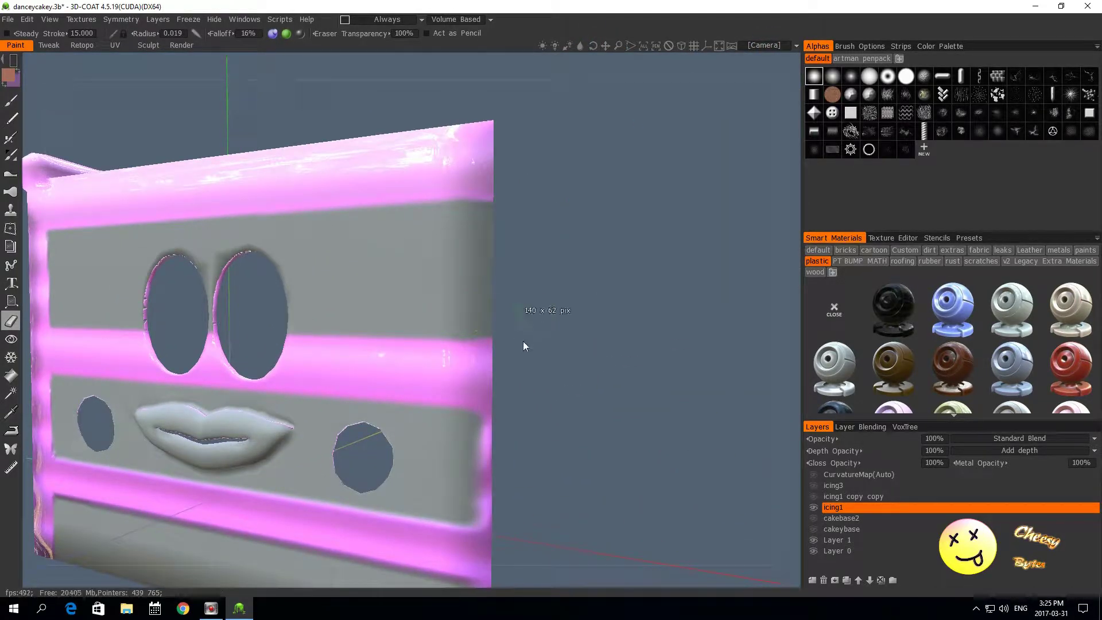
{"action": "left_click_drag", "start_coordinate": [522, 340], "coordinate": [598, 339]}
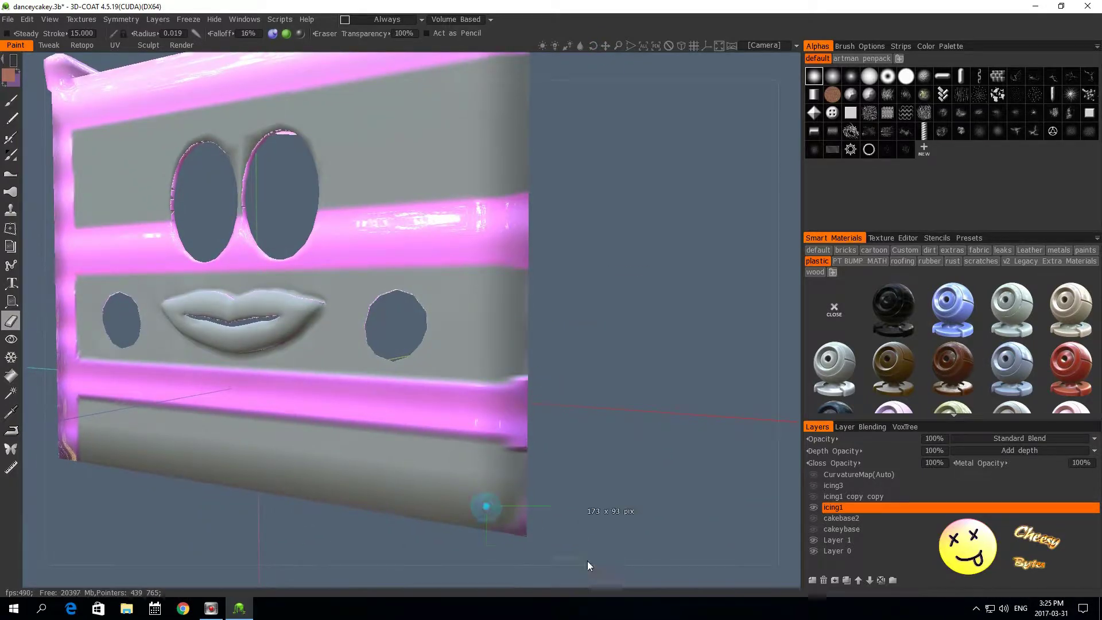
{"action": "left_click_drag", "start_coordinate": [588, 563], "coordinate": [501, 445], "text": "shift"}
{"action": "middle_click_drag", "start_coordinate": [544, 546], "coordinate": [525, 428]}
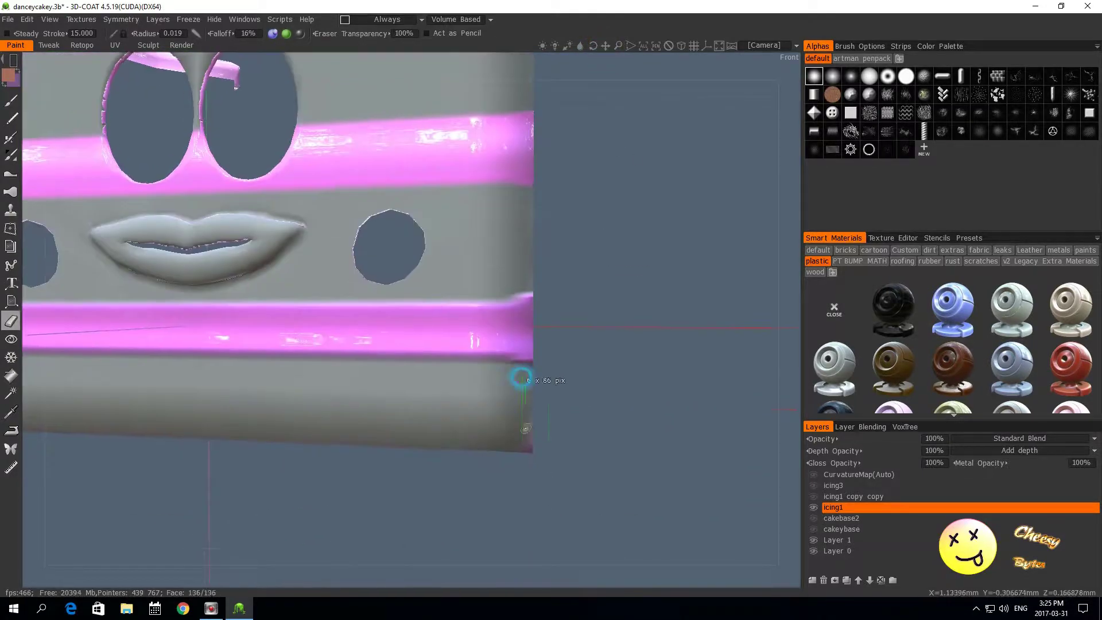
{"action": "left_click_drag", "start_coordinate": [576, 83], "coordinate": [549, 305]}
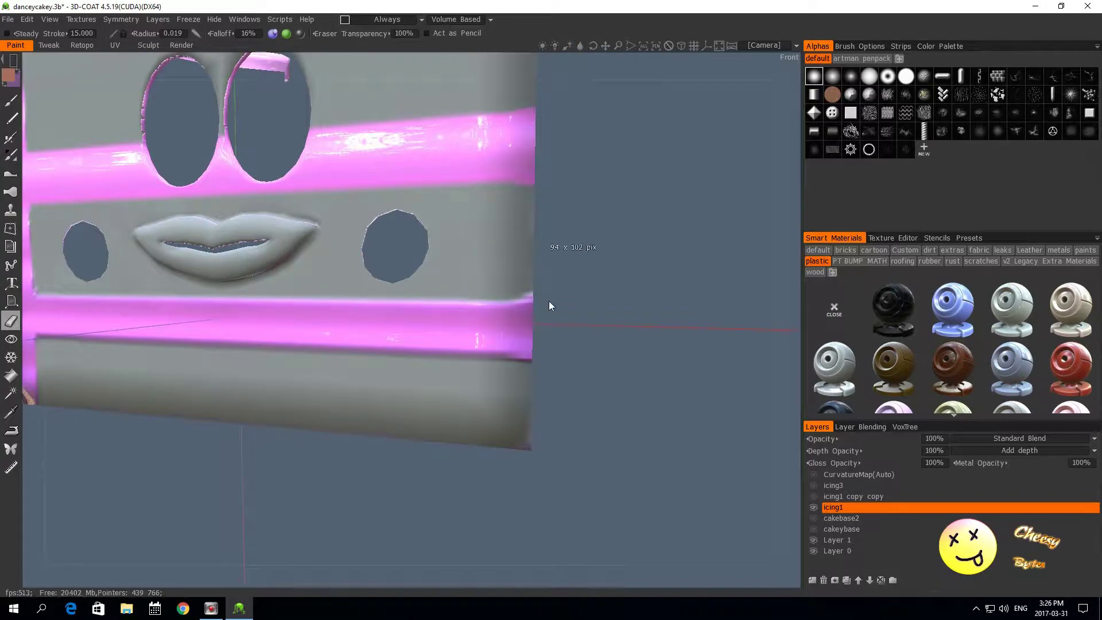
{"action": "left_click_drag", "start_coordinate": [569, 452], "coordinate": [550, 112]}
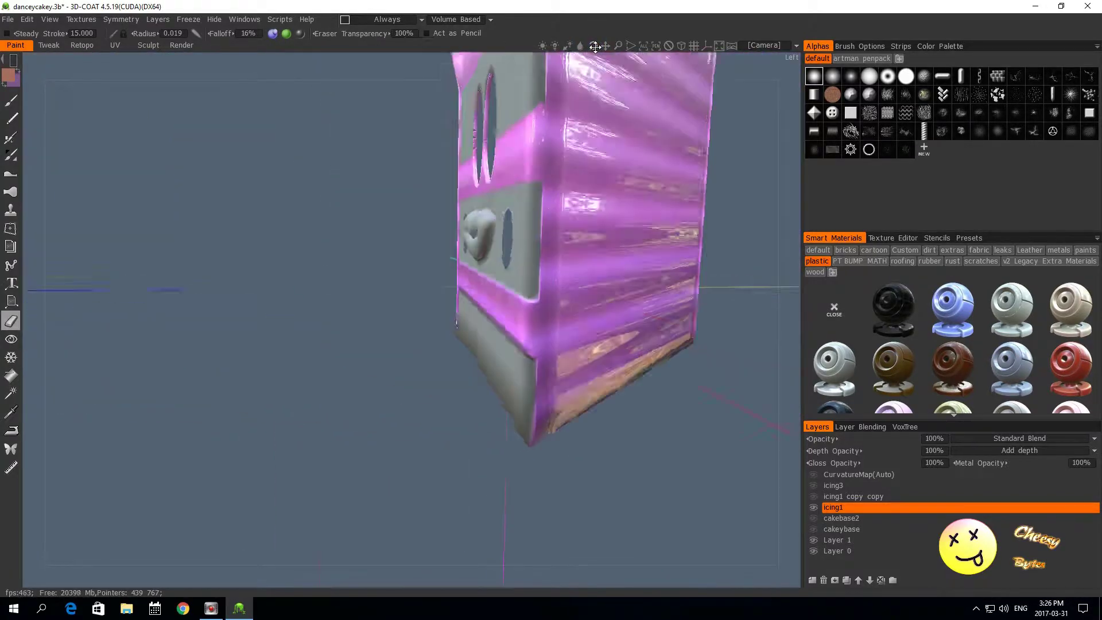
{"action": "left_click_drag", "start_coordinate": [602, 43], "coordinate": [509, 195]}
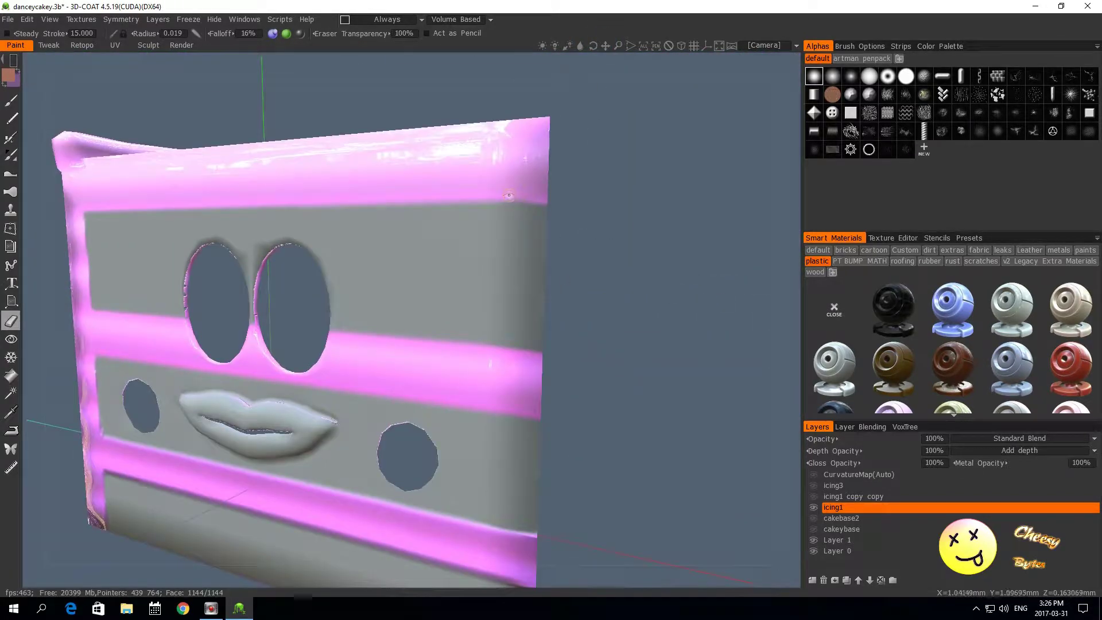
{"action": "left_click_drag", "start_coordinate": [597, 46], "coordinate": [309, 267]}
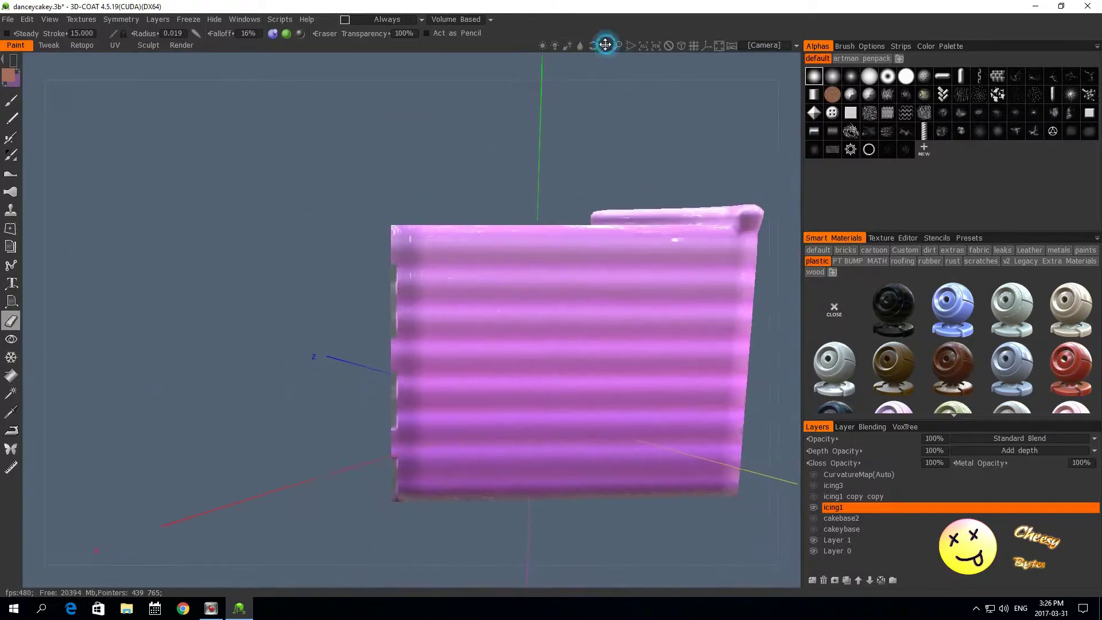
- Erase icing bands across the side's stripes and below them
{"action": "left_click_drag", "start_coordinate": [657, 333], "coordinate": [653, 333]}
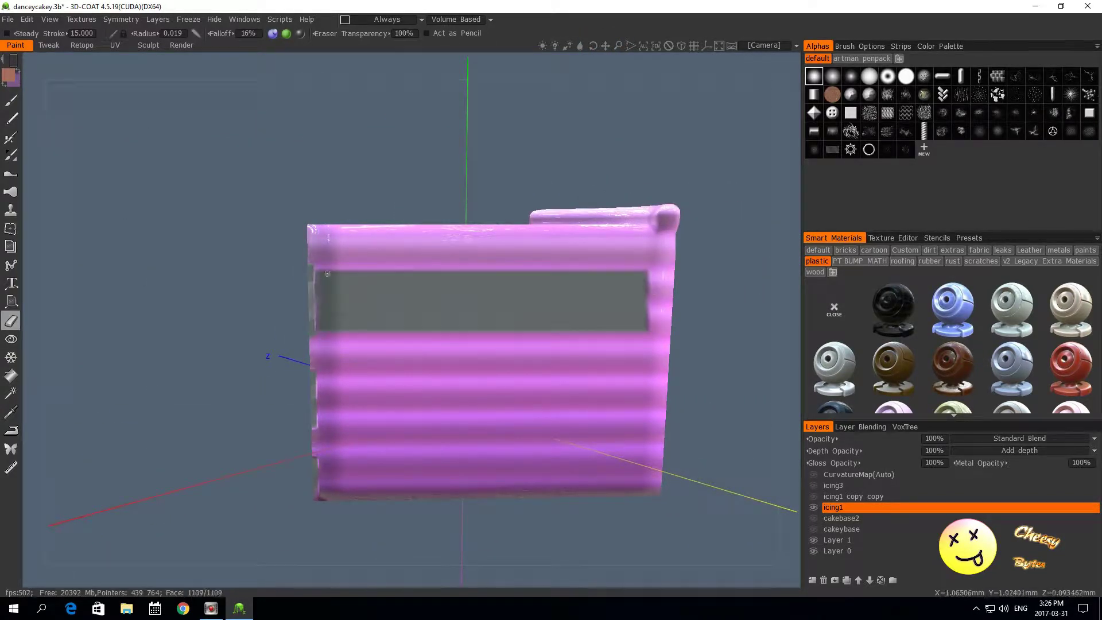
{"action": "left_click_drag", "start_coordinate": [646, 426], "coordinate": [646, 458]}
{"action": "scroll", "coordinate": [266, 381], "scroll_direction": "up", "scroll_amount": 3}
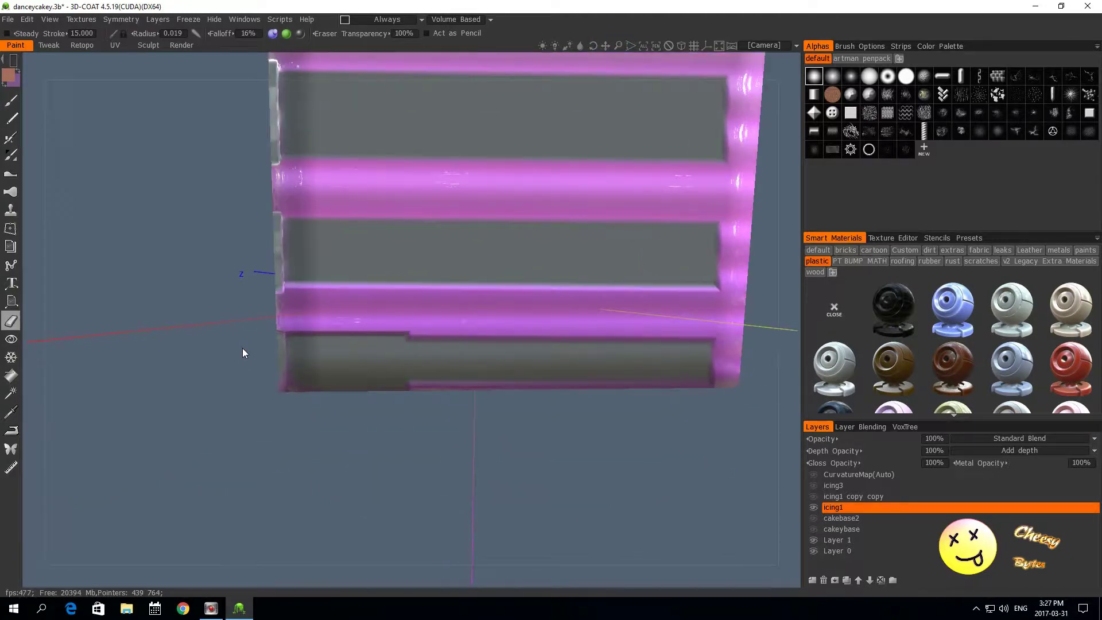
{"action": "left_click_drag", "start_coordinate": [718, 294], "coordinate": [719, 294]}
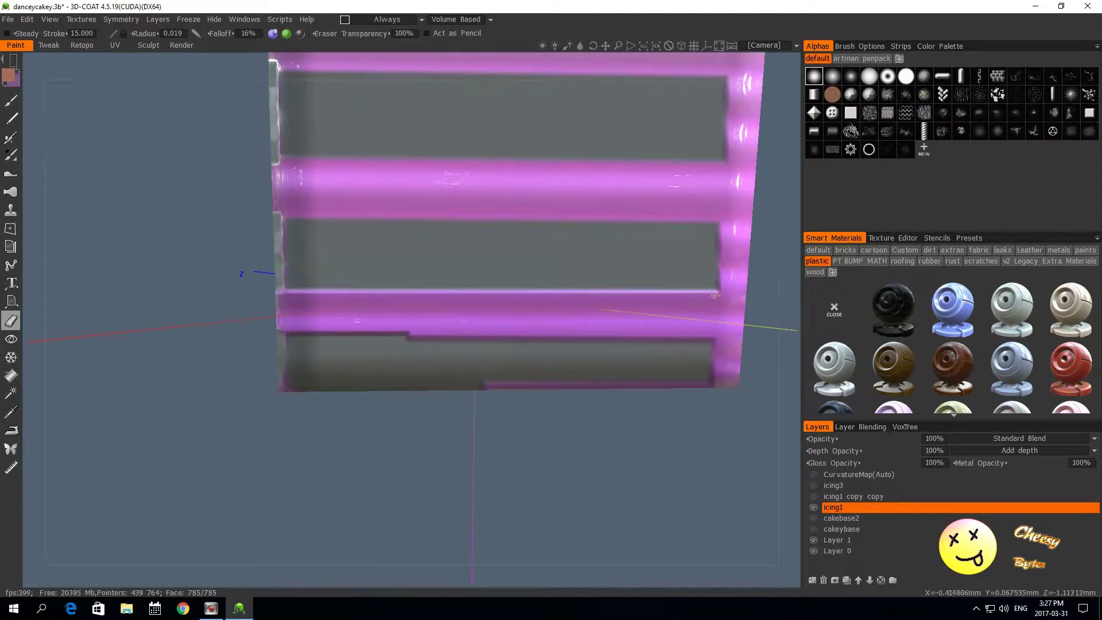
{"action": "left_click_drag", "start_coordinate": [488, 362], "coordinate": [488, 361]}
{"action": "left_click_drag", "start_coordinate": [715, 345], "coordinate": [719, 350]}
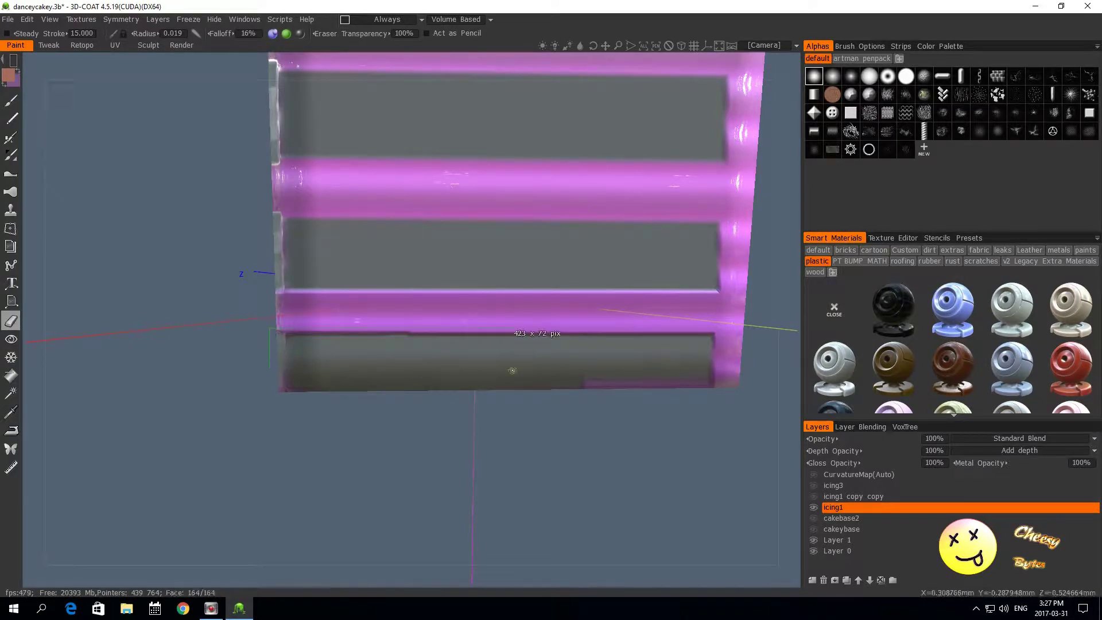
{"action": "left_click_drag", "start_coordinate": [712, 434], "coordinate": [712, 434]}
{"action": "left_click_drag", "start_coordinate": [253, 361], "coordinate": [332, 291]}
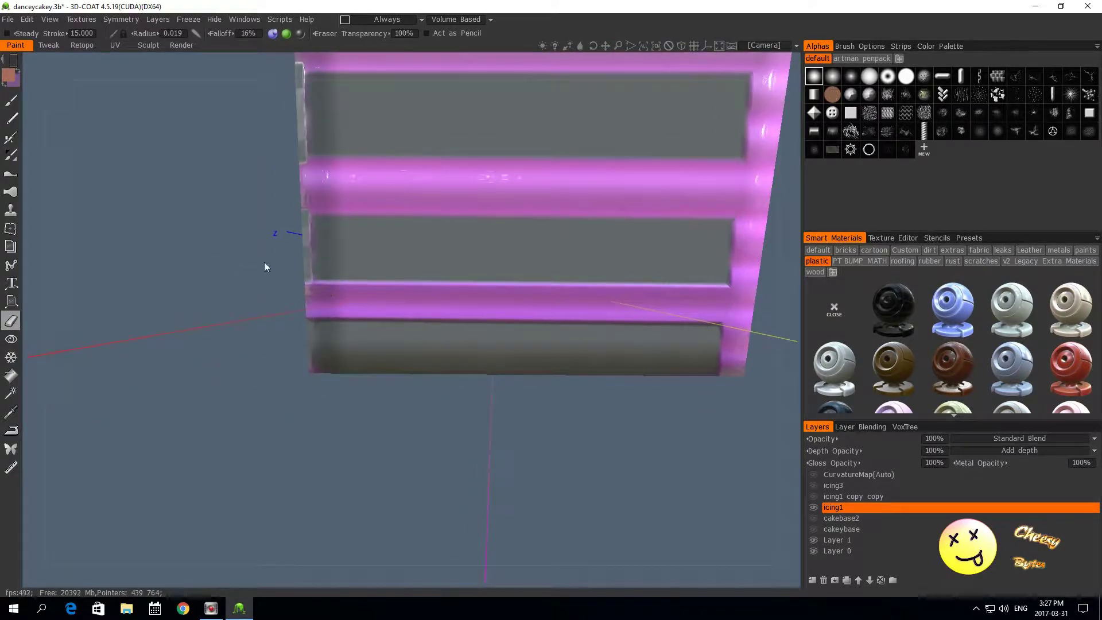
- Erase strips along the lower band edges and near the cake's top
{"action": "left_click_drag", "start_coordinate": [728, 261], "coordinate": [729, 261]}
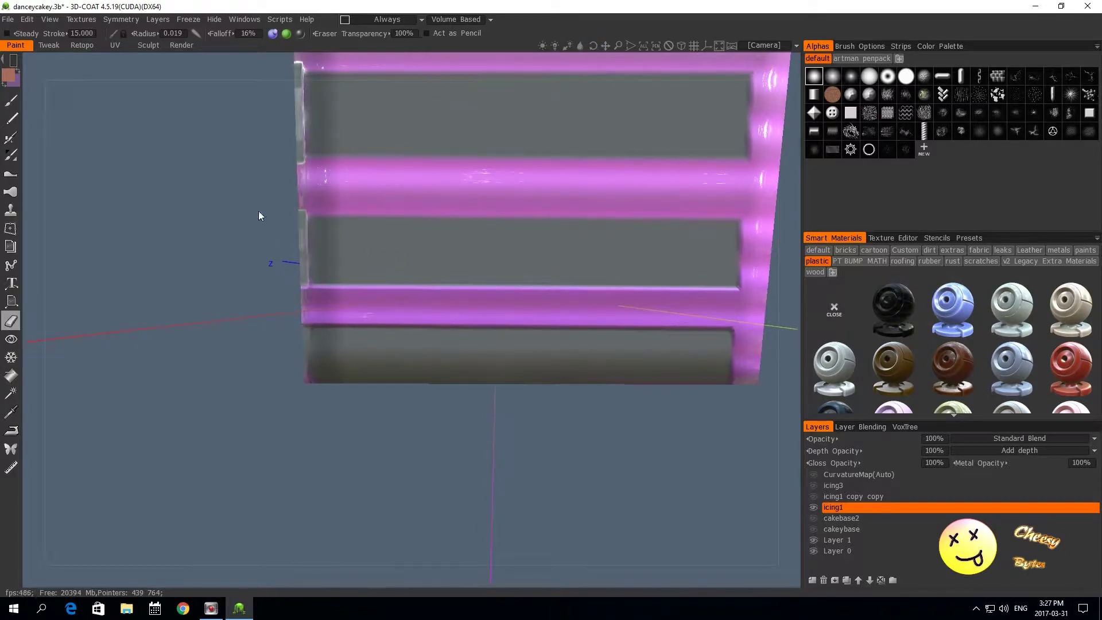
{"action": "left_click_drag", "start_coordinate": [593, 44], "coordinate": [597, 46]}
{"action": "mouse_move", "coordinate": [255, 211]}
{"action": "left_mouse_down"}
{"action": "mouse_move", "coordinate": [692, 265]}
{"action": "mouse_move", "coordinate": [731, 281]}
{"action": "left_mouse_up"}
{"action": "left_click_drag", "start_coordinate": [591, 45], "coordinate": [591, 46]}
{"action": "mouse_move", "coordinate": [242, 214]}
{"action": "left_mouse_down"}
{"action": "mouse_move", "coordinate": [700, 270]}
{"action": "mouse_move", "coordinate": [740, 258]}
{"action": "left_mouse_up"}
{"action": "left_click_drag", "start_coordinate": [257, 208], "coordinate": [292, 238]}
{"action": "left_click_drag", "start_coordinate": [593, 45], "coordinate": [602, 43]}
{"action": "left_click_drag", "start_coordinate": [272, 161], "coordinate": [349, 177]}
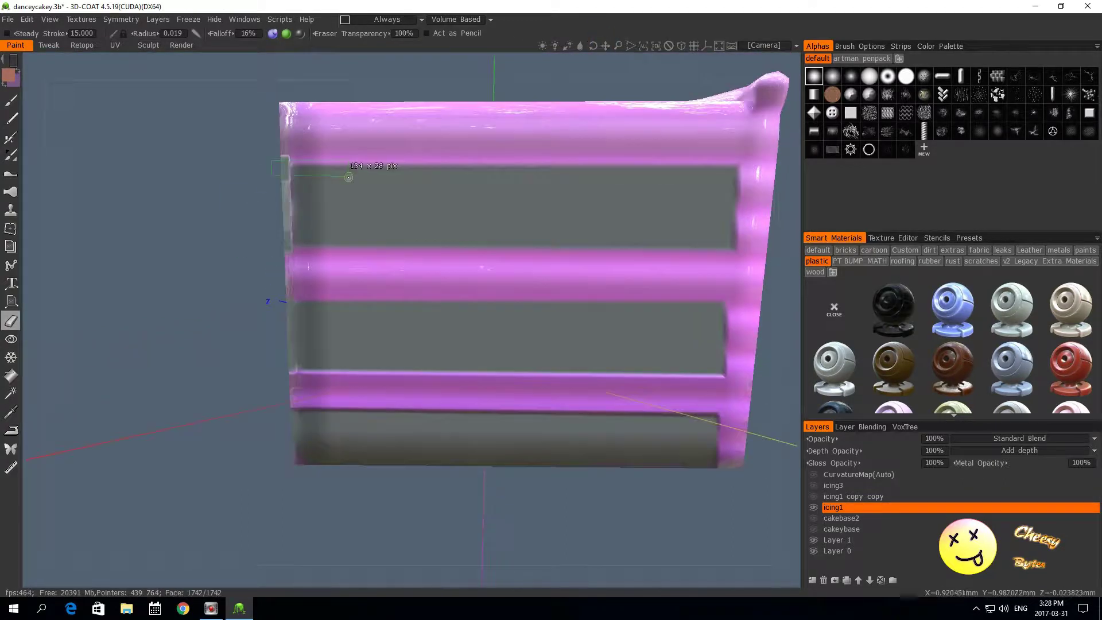
- Clean the top edges of the pink bands and a narrow strip along the left edge
{"action": "left_click_drag", "start_coordinate": [739, 206], "coordinate": [740, 207]}
{"action": "left_click_drag", "start_coordinate": [225, 188], "coordinate": [370, 245]}
{"action": "left_click_drag", "start_coordinate": [734, 254], "coordinate": [734, 255]}
{"action": "left_click_drag", "start_coordinate": [593, 46], "coordinate": [593, 46]}
{"action": "left_click_drag", "start_coordinate": [312, 231], "coordinate": [312, 231]}
{"action": "left_click_drag", "start_coordinate": [317, 231], "coordinate": [270, 165]}
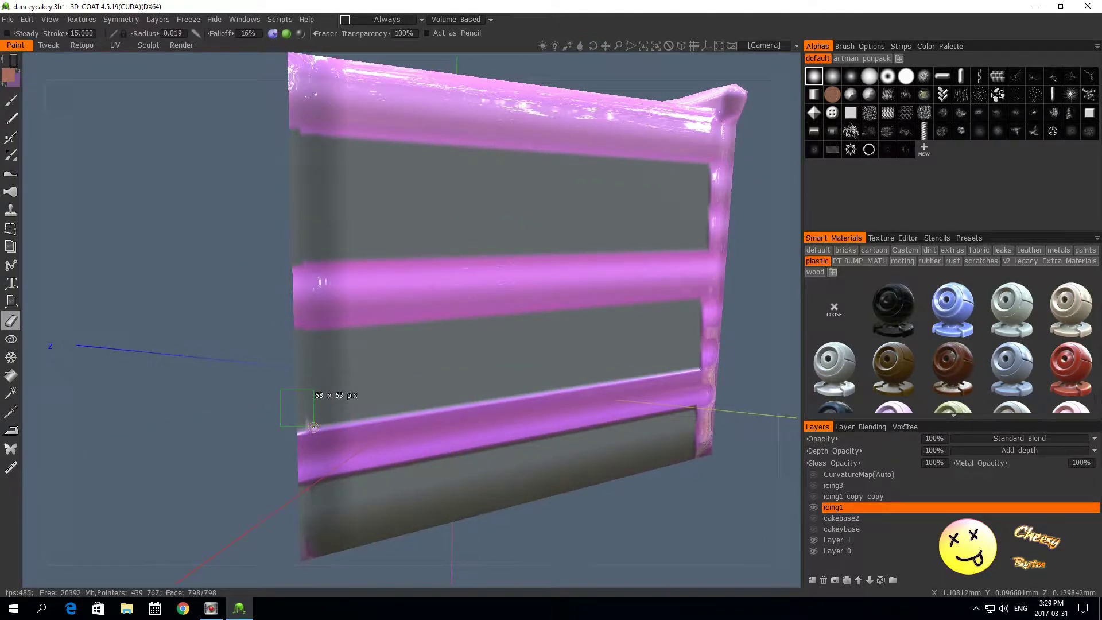
{"action": "left_click_drag", "start_coordinate": [313, 426], "coordinate": [313, 427]}
{"action": "left_click_drag", "start_coordinate": [593, 45], "coordinate": [592, 46]}
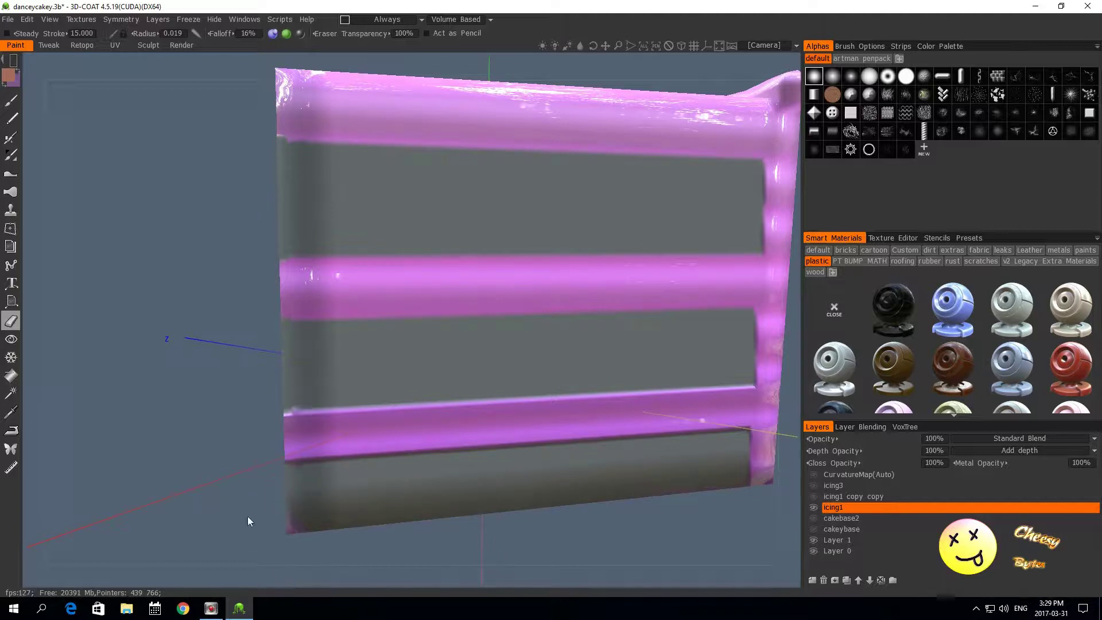
- Erase a thin vertical strip along the slice's left edge
{"action": "left_click_drag", "start_coordinate": [249, 521], "coordinate": [335, 470]}
{"action": "left_click_drag", "start_coordinate": [594, 45], "coordinate": [597, 47]}
{"action": "left_click_drag", "start_coordinate": [600, 173], "coordinate": [590, 262]}
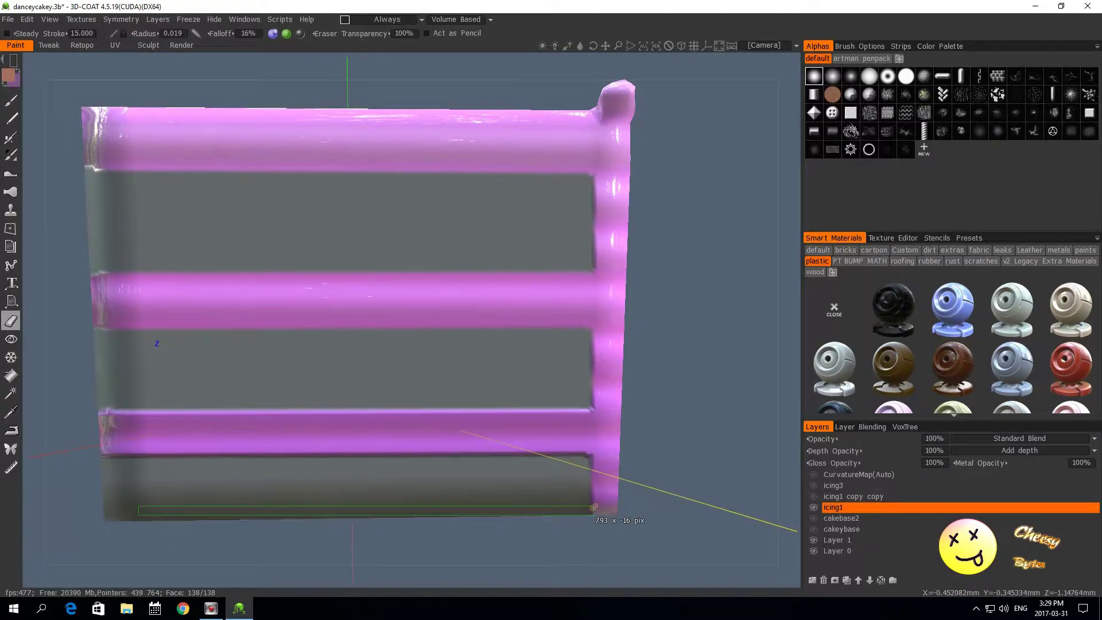
{"action": "left_click_drag", "start_coordinate": [593, 45], "coordinate": [619, 48]}
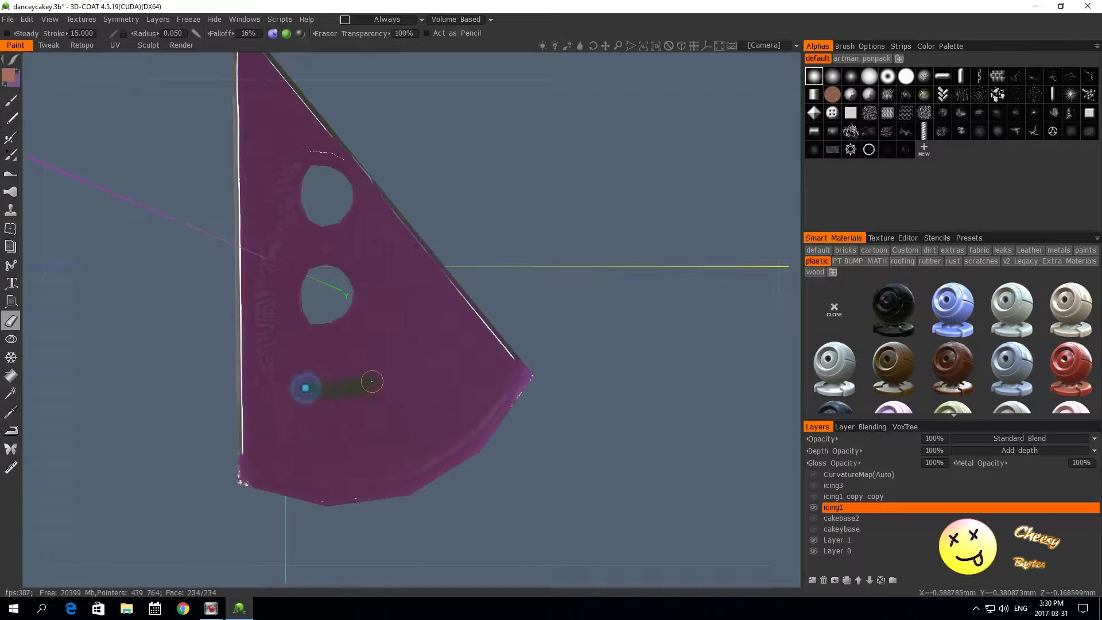
- Erase the pink icing across the underside up to the slice's right edge
{"action": "left_click_drag", "start_coordinate": [331, 332], "coordinate": [498, 360]}
{"action": "left_click_drag", "start_coordinate": [288, 454], "coordinate": [501, 362]}
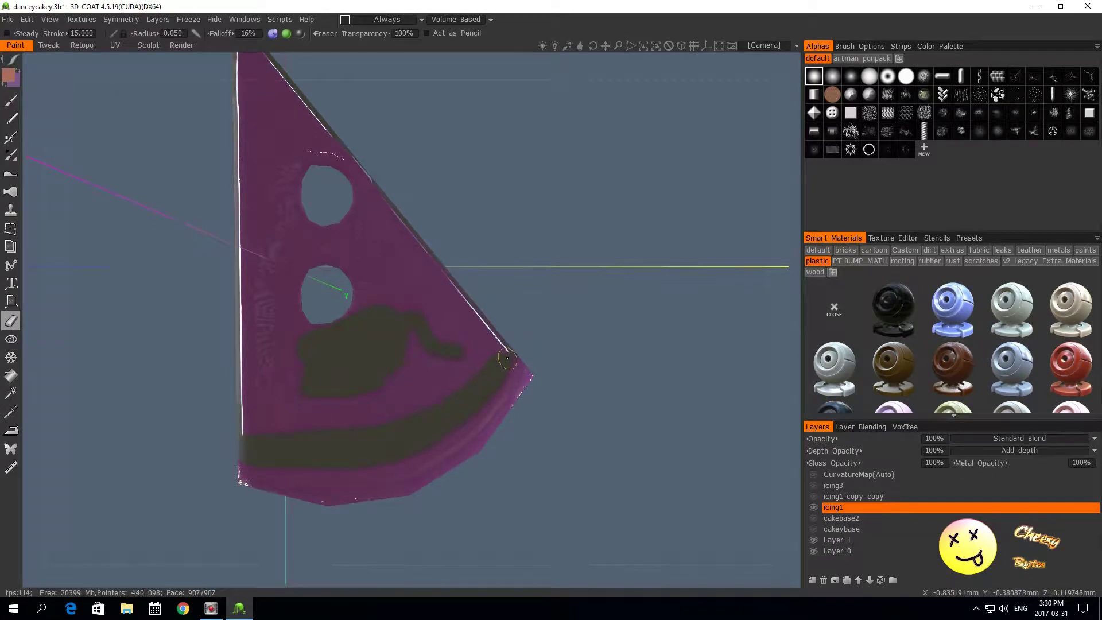
{"action": "left_click_drag", "start_coordinate": [477, 324], "coordinate": [455, 358]}
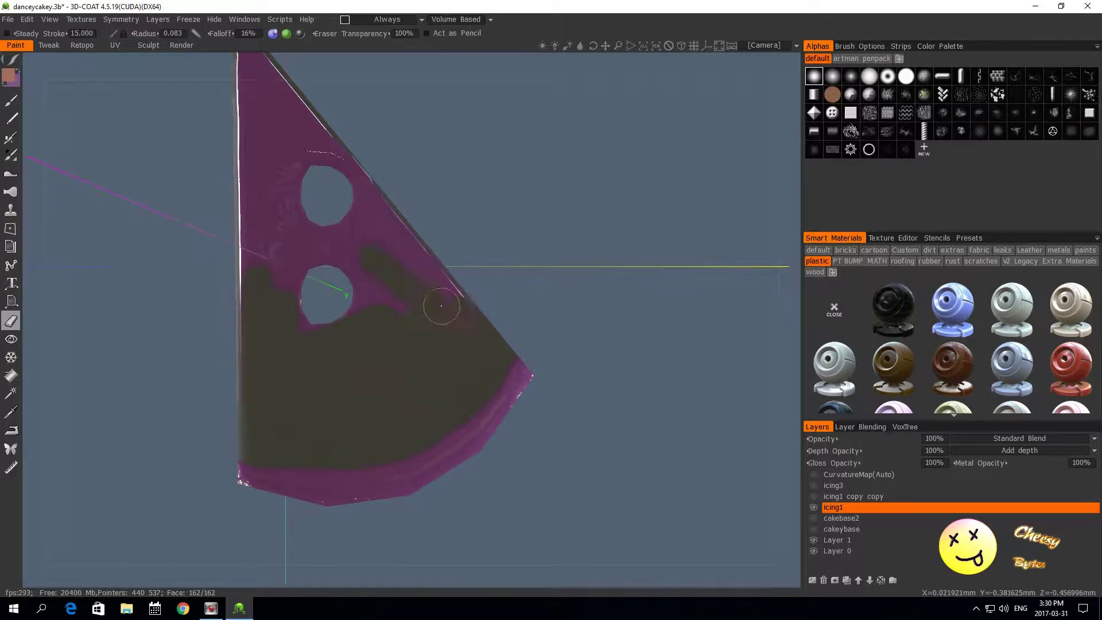
{"action": "left_click", "coordinate": [764, 49]}
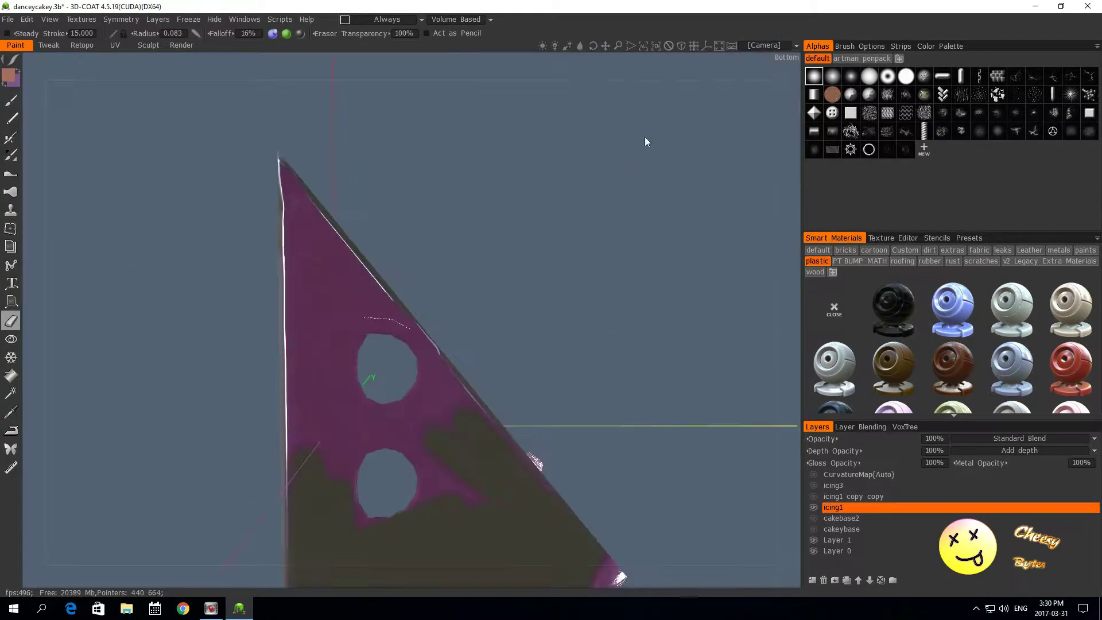
{"action": "scroll", "coordinate": [449, 261], "scroll_direction": "up", "scroll_amount": 5}
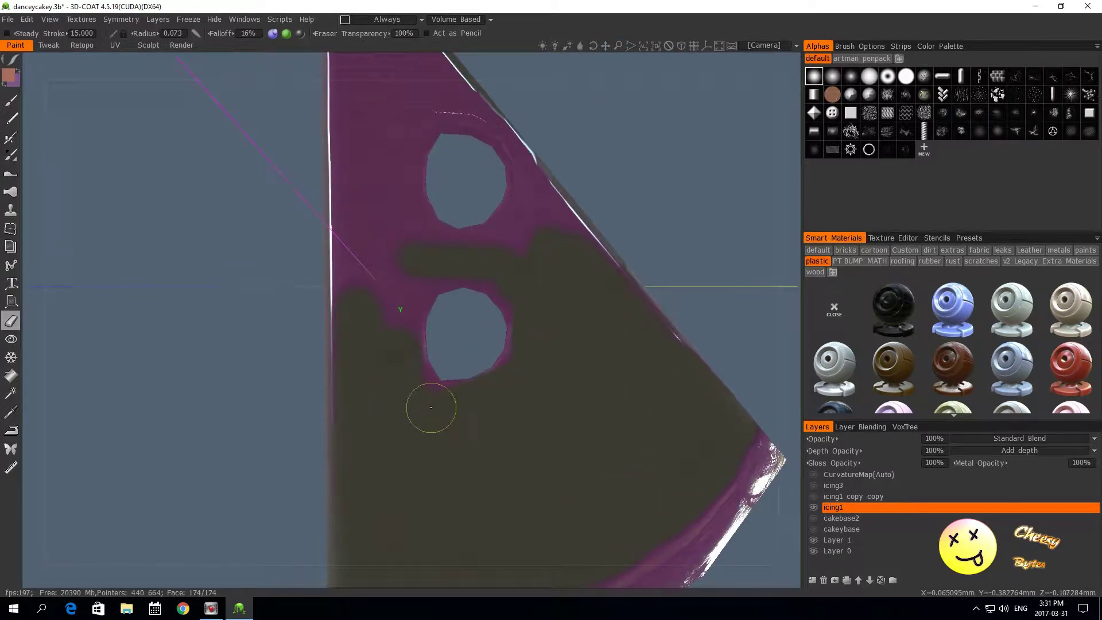
{"action": "mouse_move", "coordinate": [423, 273]}
{"action": "left_mouse_down"}
{"action": "mouse_move", "coordinate": [363, 239]}
{"action": "mouse_move", "coordinate": [509, 251]}
{"action": "left_mouse_up"}
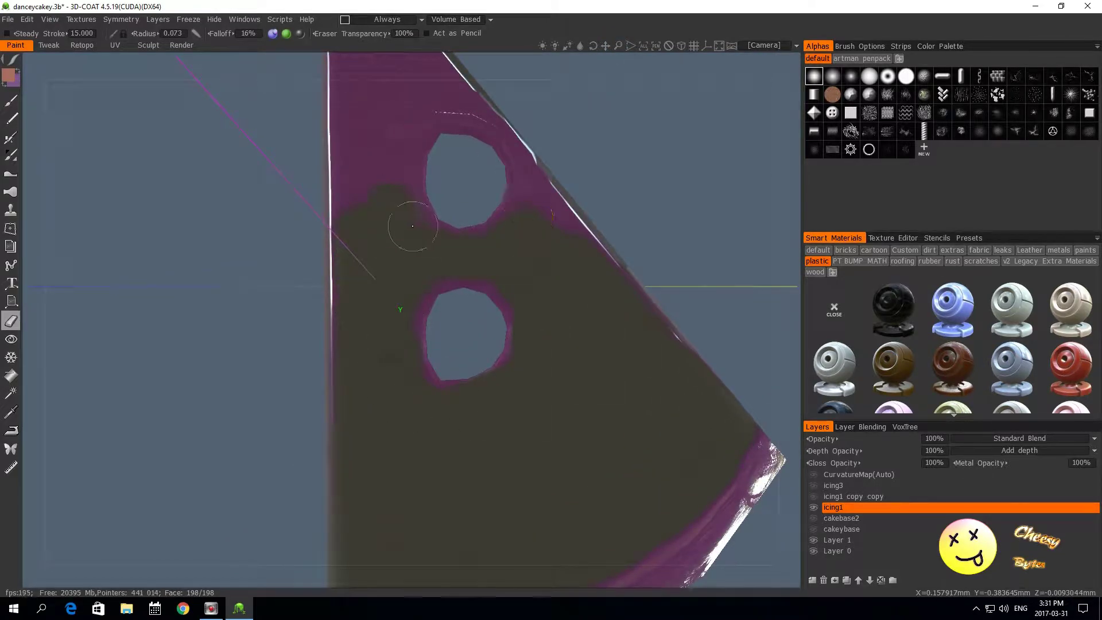
- Erase leftover purple paint near the underside's edge, viewed edge-on
{"action": "left_click_drag", "start_coordinate": [593, 46], "coordinate": [592, 45]}
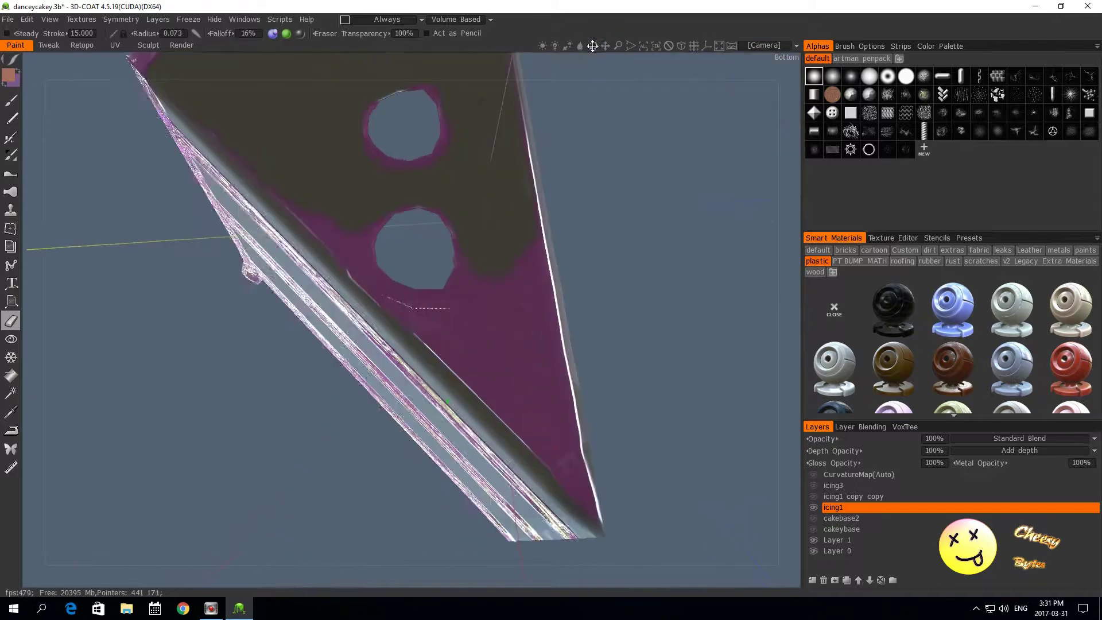
{"action": "scroll", "coordinate": [454, 299], "scroll_direction": "up", "scroll_amount": 3}
{"action": "scroll", "coordinate": [413, 304], "scroll_direction": "up", "scroll_amount": 1}
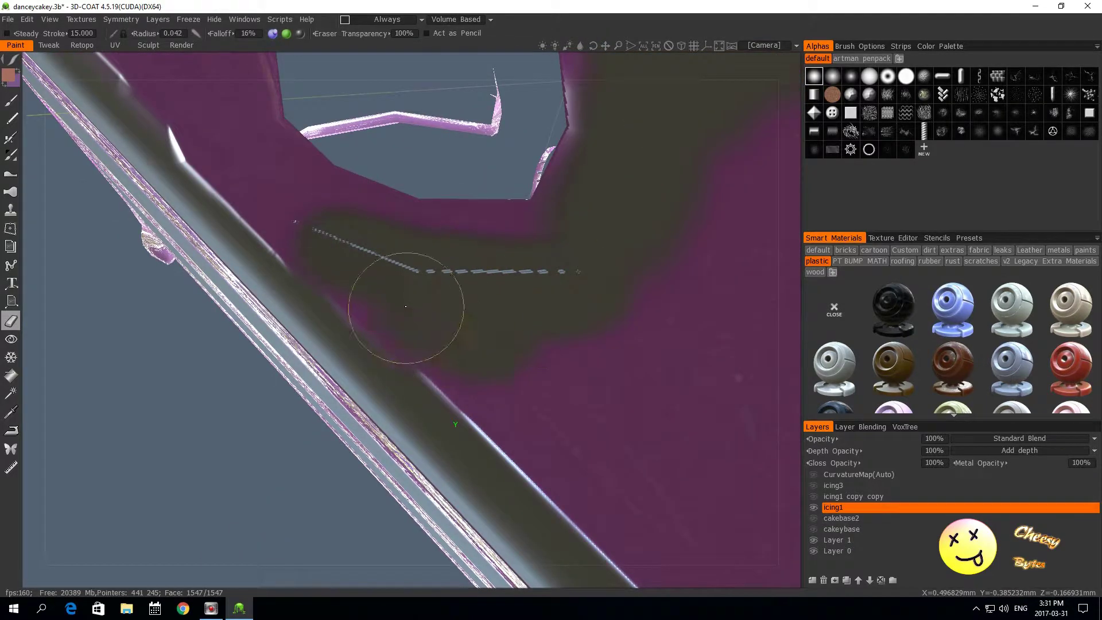
{"action": "right_click_drag", "start_coordinate": [405, 306], "coordinate": [201, 381]}
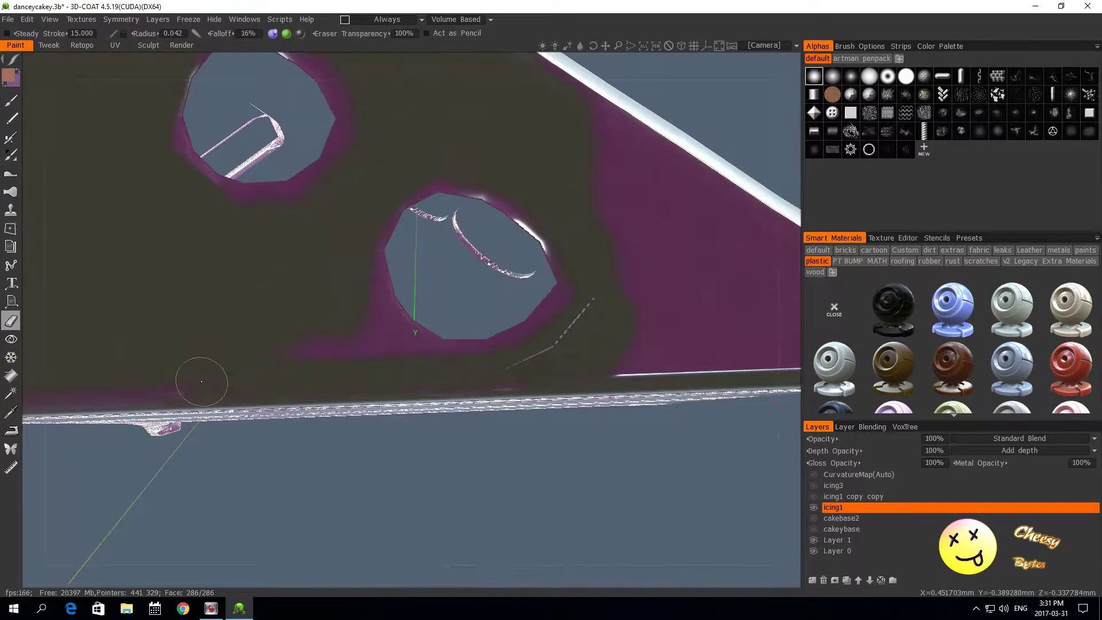
{"action": "left_click", "coordinate": [619, 228]}
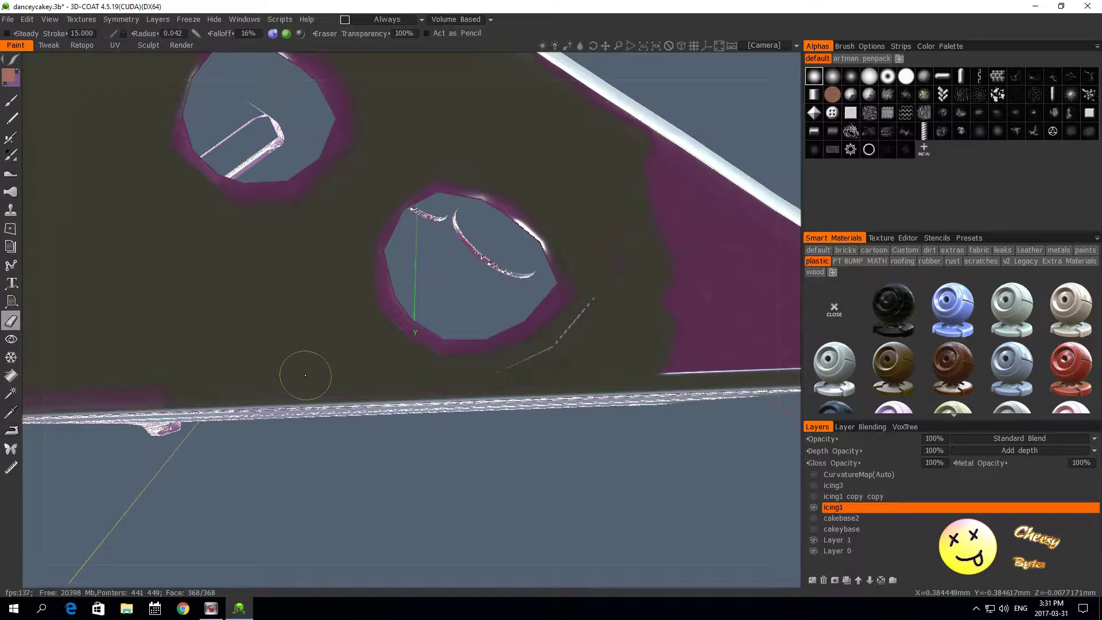
- Review the pink-edged hole rims and stripes, then save danceycakey.3b
{"action": "middle_click_drag", "start_coordinate": [306, 375], "coordinate": [351, 315]}
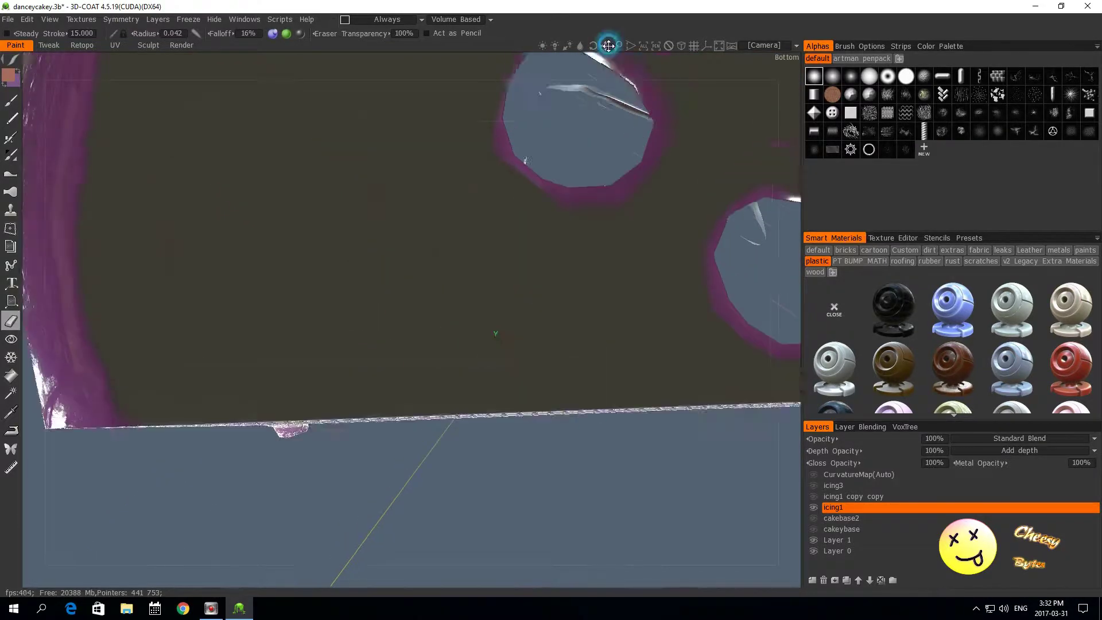
{"action": "right_click_drag", "start_coordinate": [608, 46], "coordinate": [419, 229]}
{"action": "right_click_drag", "start_coordinate": [487, 327], "coordinate": [594, 47]}
{"action": "left_click_drag", "start_coordinate": [594, 47], "coordinate": [637, 268]}
{"action": "right_click_drag", "start_coordinate": [487, 311], "coordinate": [534, 306]}
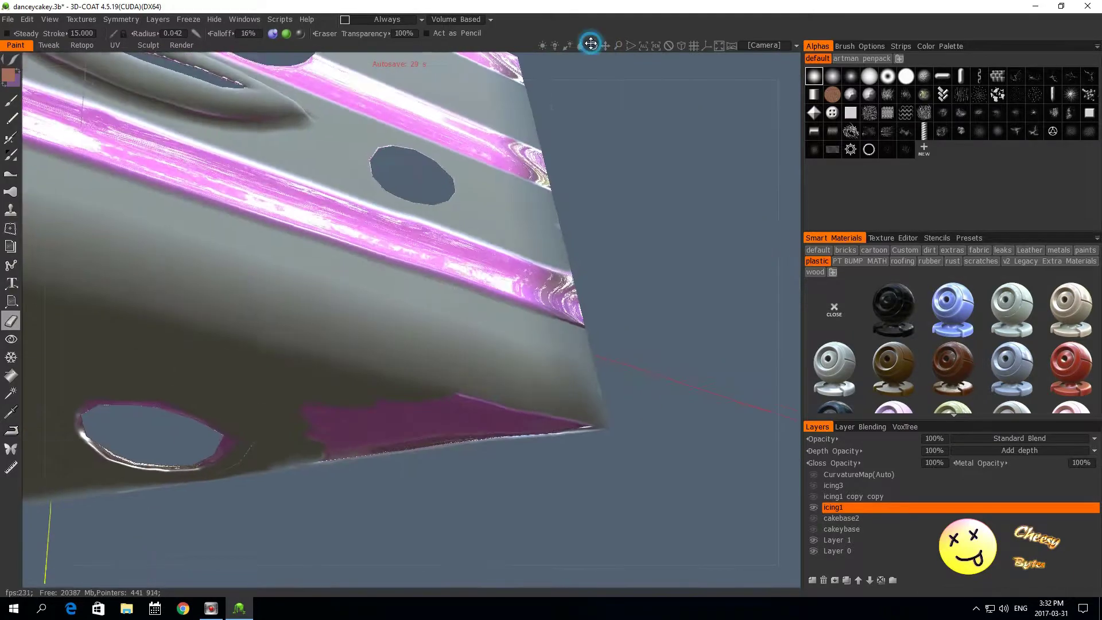
{"action": "right_click_drag", "start_coordinate": [598, 291], "coordinate": [614, 184]}
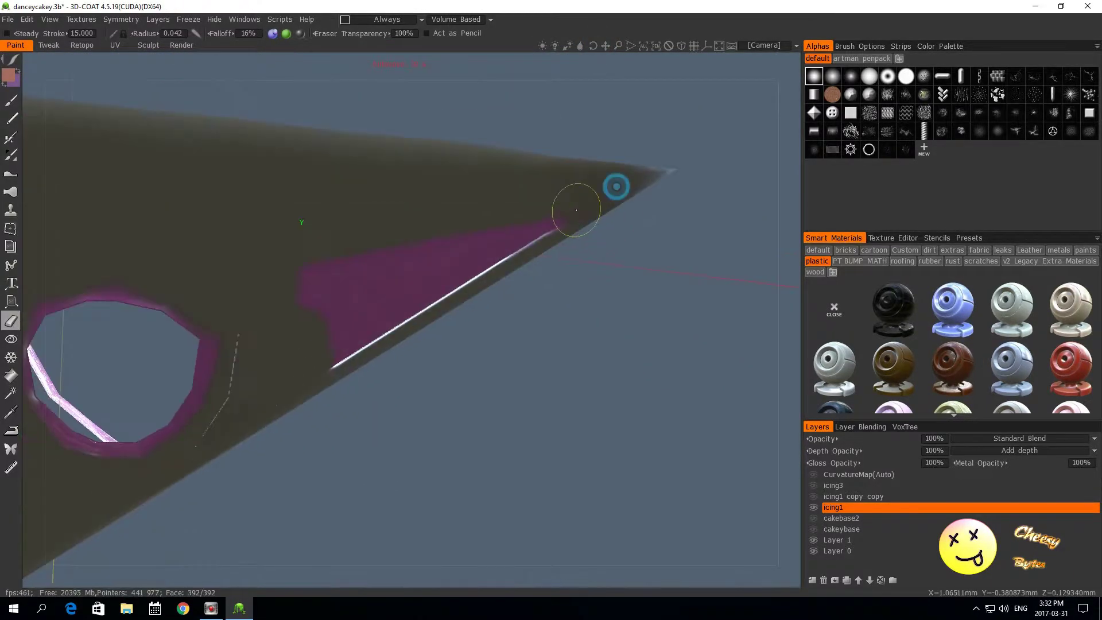
{"action": "scroll", "coordinate": [556, 103], "scroll_direction": "up", "scroll_amount": 5}
{"action": "left_click_drag", "start_coordinate": [609, 41], "coordinate": [609, 162]}
{"action": "left_click", "coordinate": [8, 19]}
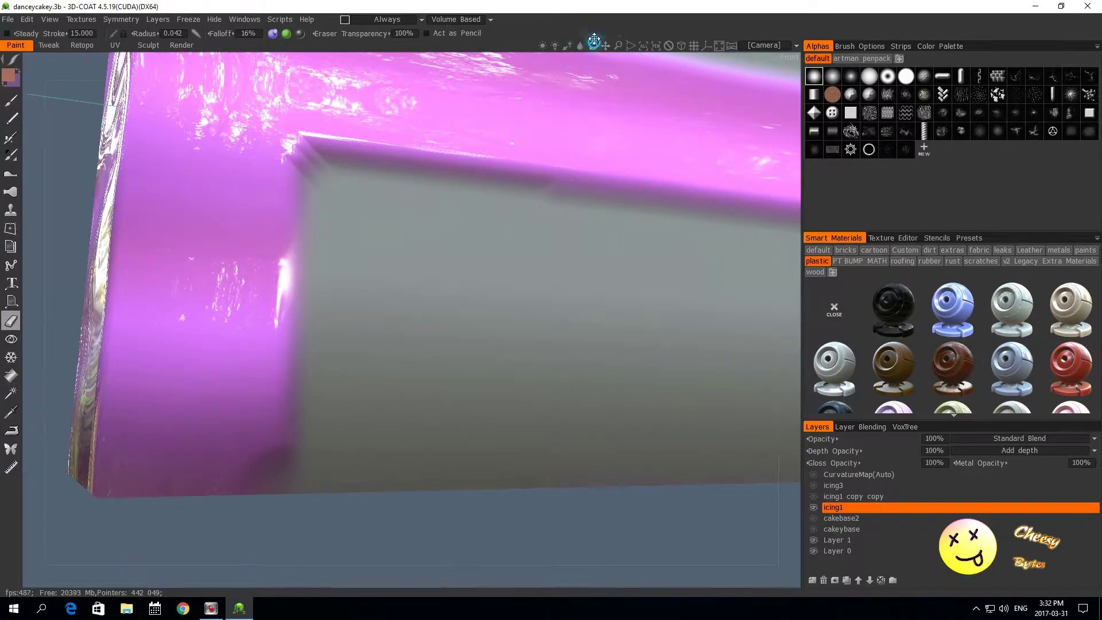
{"action": "right_click_drag", "start_coordinate": [402, 287], "coordinate": [591, 296]}
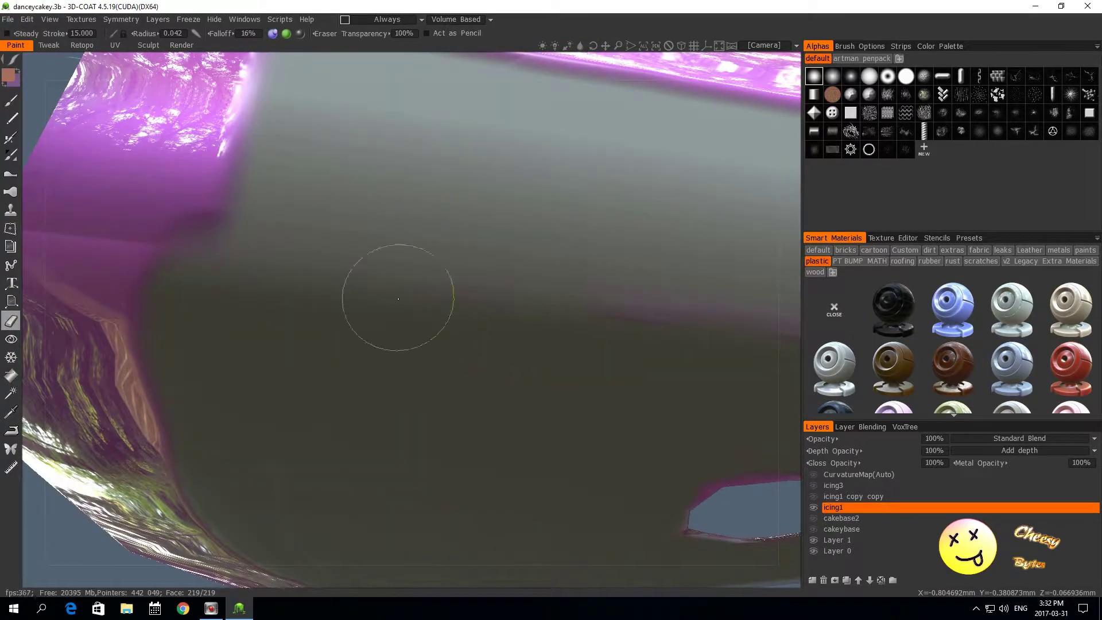
{"action": "mouse_move", "coordinate": [288, 266]}
{"action": "right_mouse_down"}
{"action": "mouse_move", "coordinate": [607, 45]}
{"action": "mouse_move", "coordinate": [220, 315]}
{"action": "mouse_move", "coordinate": [608, 47]}
{"action": "right_mouse_up"}
- Zoom to the lips and left eye hole and erase the pink fringe on its rim
{"action": "right_click_drag", "start_coordinate": [349, 319], "coordinate": [608, 252]}
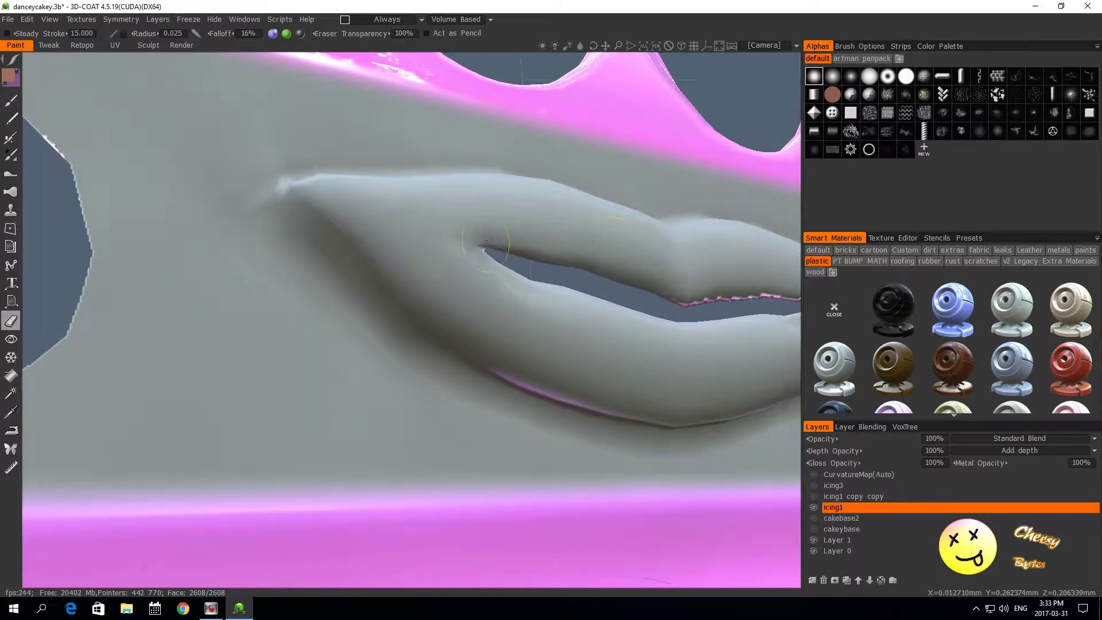
{"action": "right_click_drag", "start_coordinate": [487, 242], "coordinate": [485, 335]}
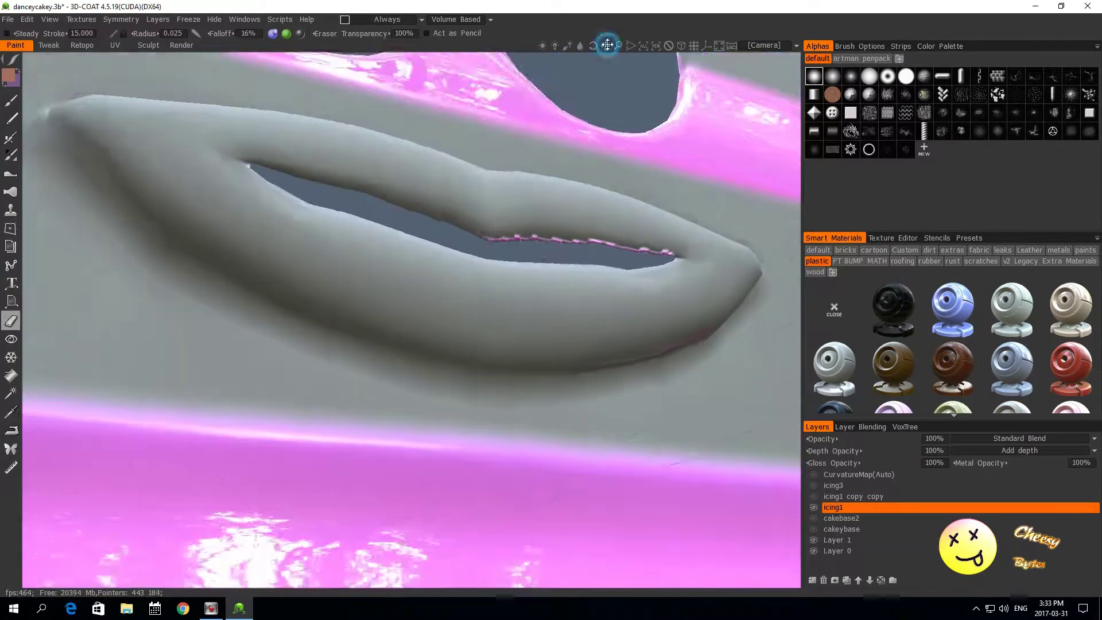
{"action": "mouse_move", "coordinate": [608, 42]}
{"action": "left_mouse_down"}
{"action": "mouse_move", "coordinate": [586, 54]}
{"action": "mouse_move", "coordinate": [637, 242]}
{"action": "left_mouse_up"}
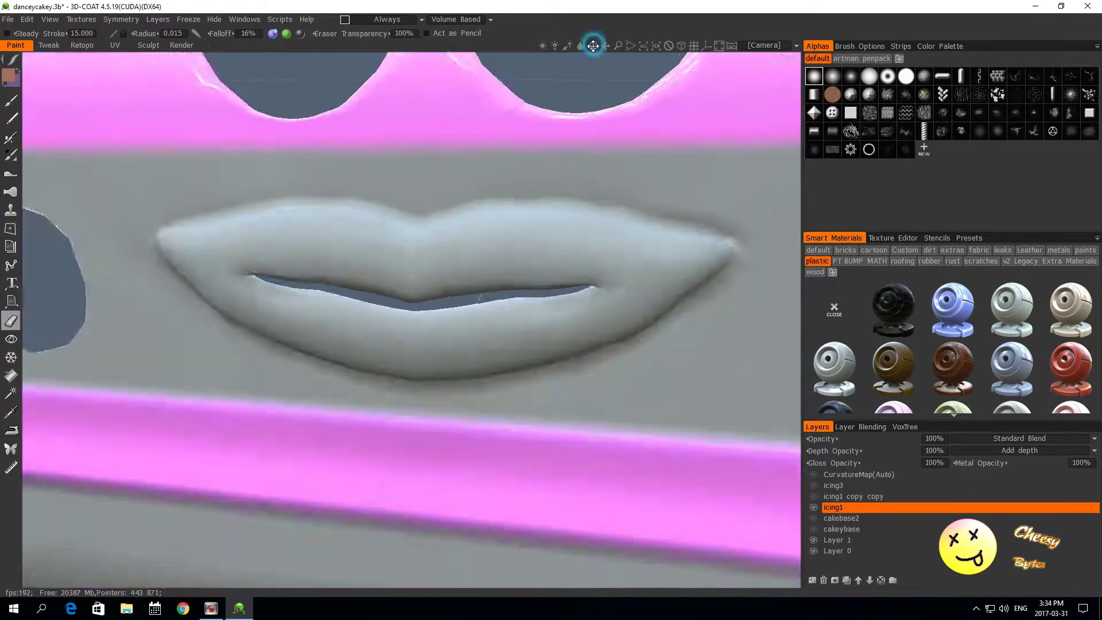
{"action": "left_click_drag", "start_coordinate": [592, 45], "coordinate": [575, 283]}
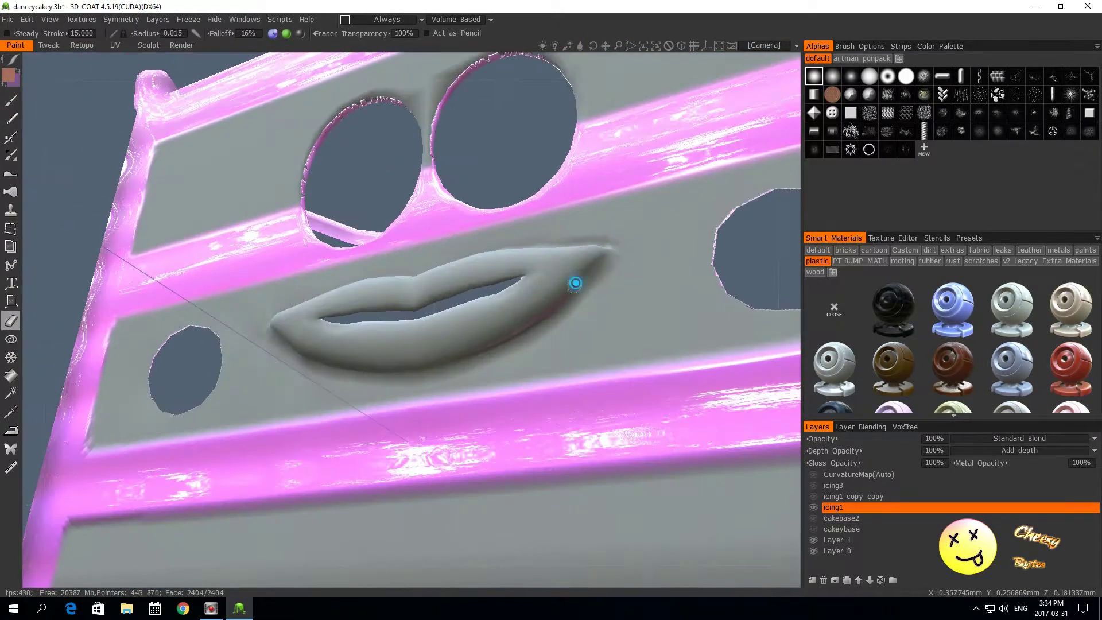
{"action": "mouse_move", "coordinate": [593, 45]}
{"action": "left_mouse_down"}
{"action": "mouse_move", "coordinate": [597, 69]}
{"action": "mouse_move", "coordinate": [618, 81]}
{"action": "mouse_move", "coordinate": [615, 45]}
{"action": "left_mouse_up"}
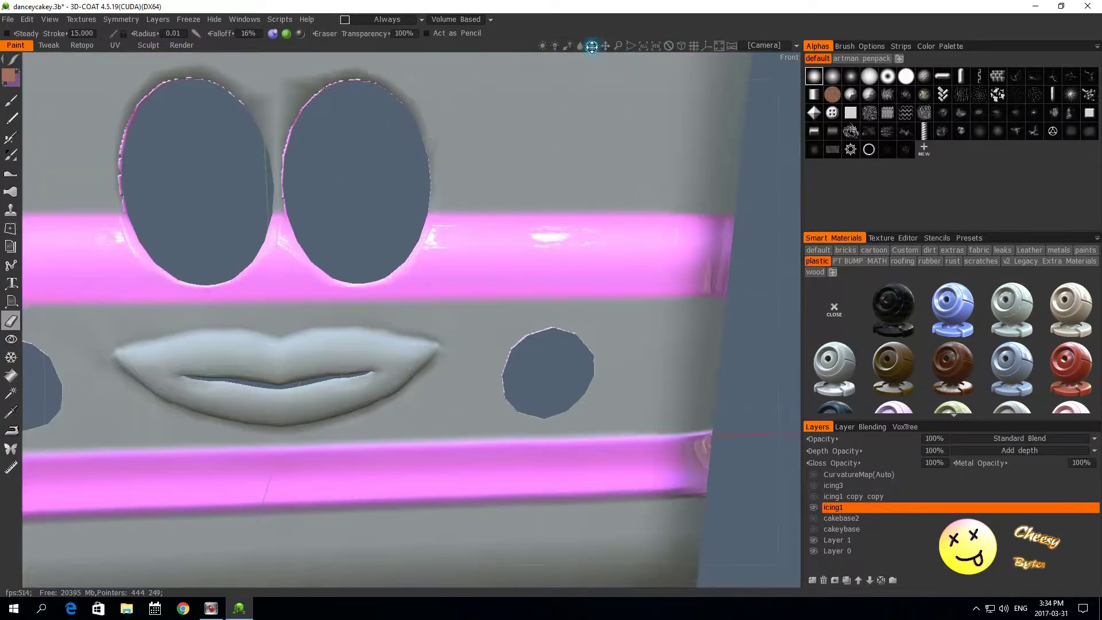
{"action": "scroll", "coordinate": [555, 328], "scroll_direction": "up", "scroll_amount": 3}
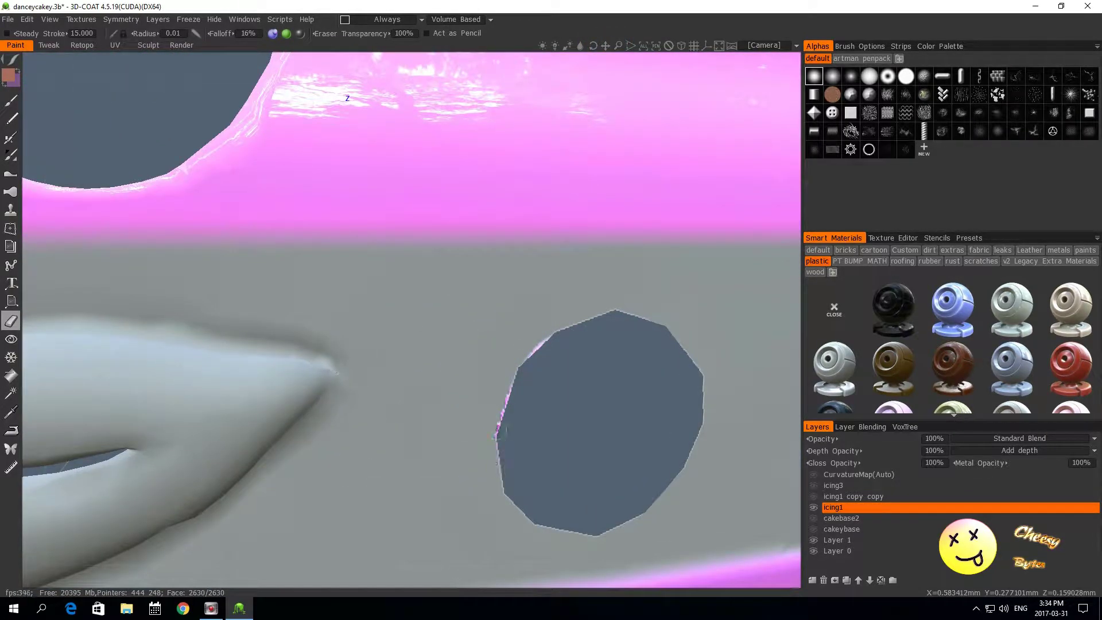
{"action": "left_click_drag", "start_coordinate": [605, 45], "coordinate": [612, 45]}
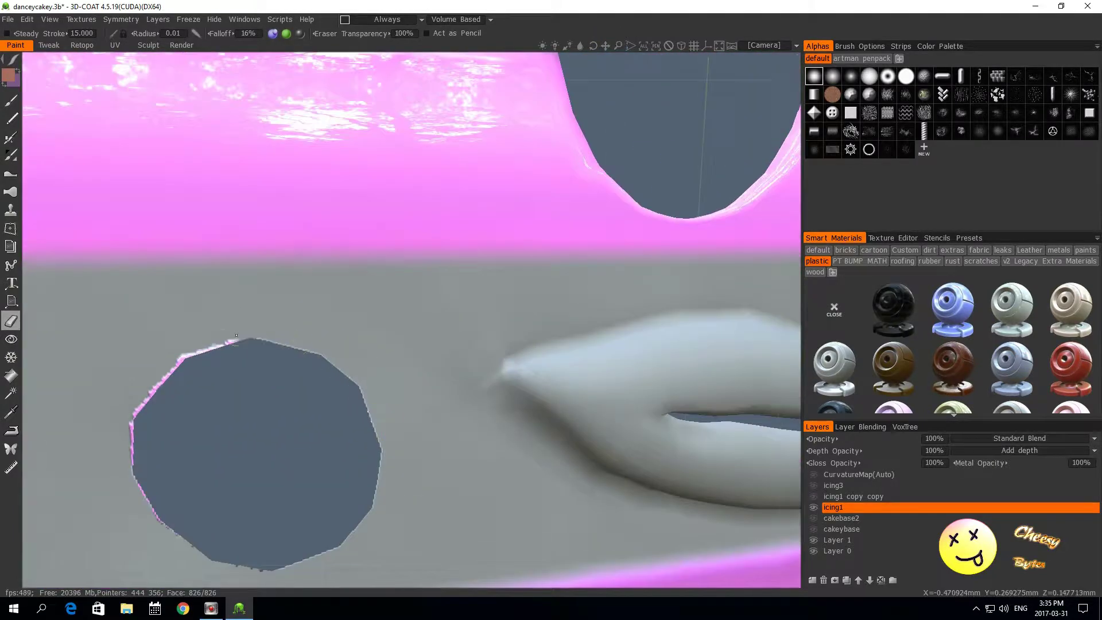
{"action": "left_click_drag", "start_coordinate": [177, 362], "coordinate": [159, 530]}
{"action": "middle_click_drag", "start_coordinate": [385, 393], "coordinate": [668, 229]}
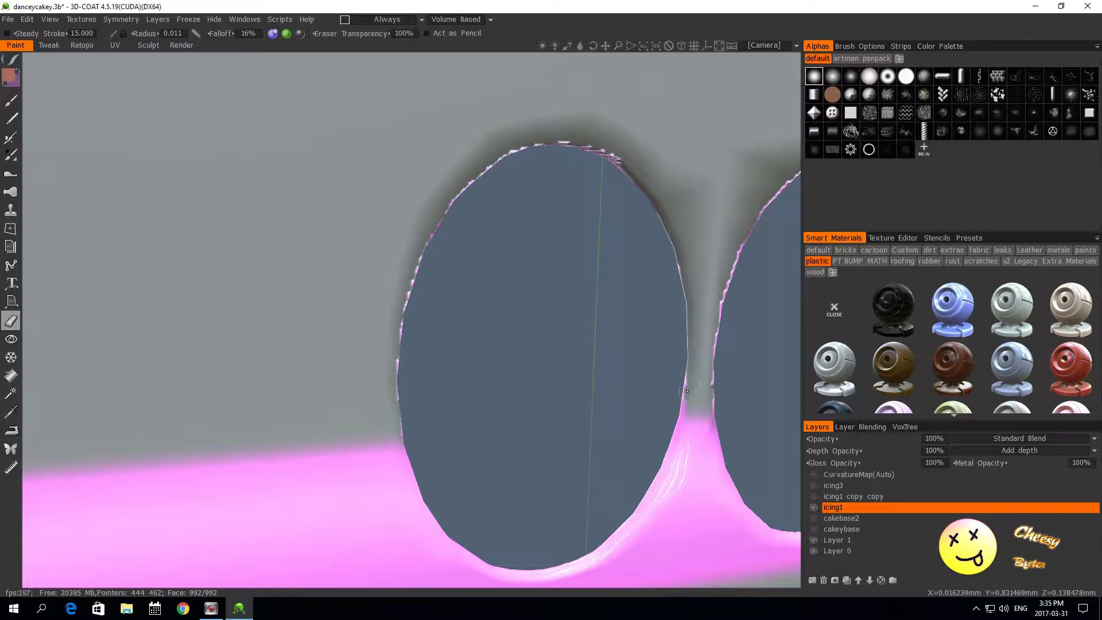
- Erase the pink fringe along the eye hole's rim, orbiting around it
{"action": "middle_click_drag", "start_coordinate": [631, 204], "coordinate": [492, 439]}
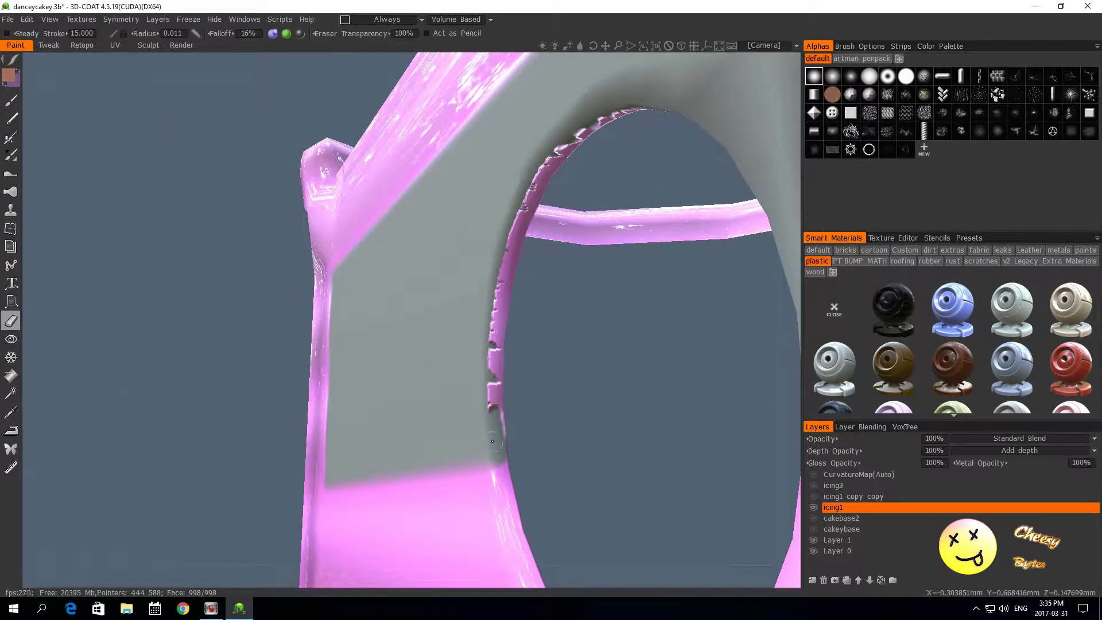
{"action": "left_click_drag", "start_coordinate": [497, 264], "coordinate": [508, 251]}
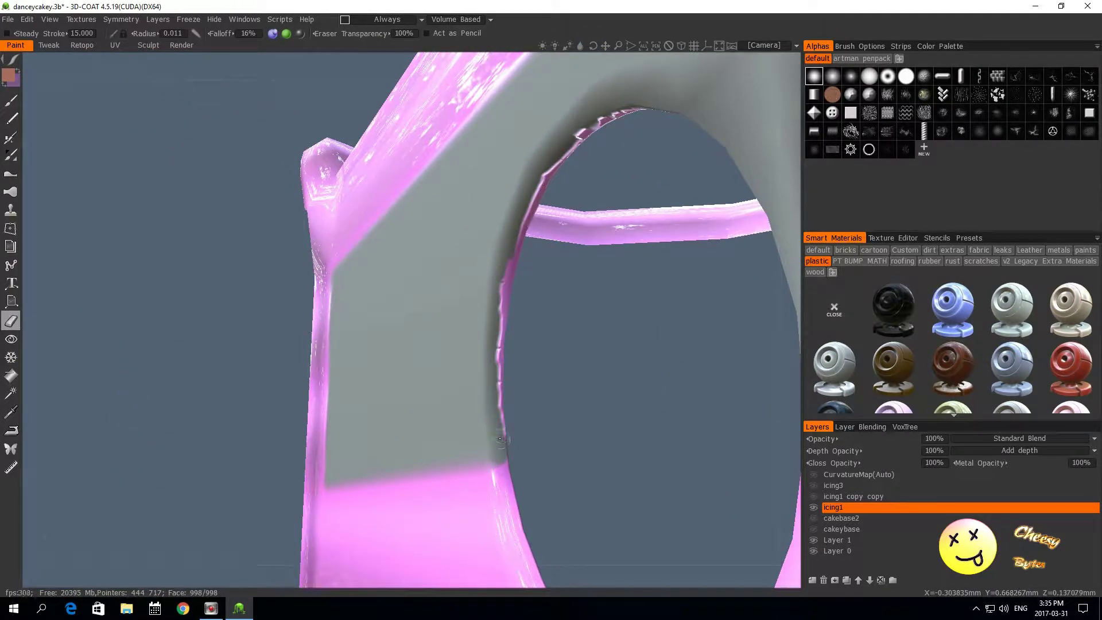
{"action": "middle_click_drag", "start_coordinate": [492, 115], "coordinate": [497, 295]}
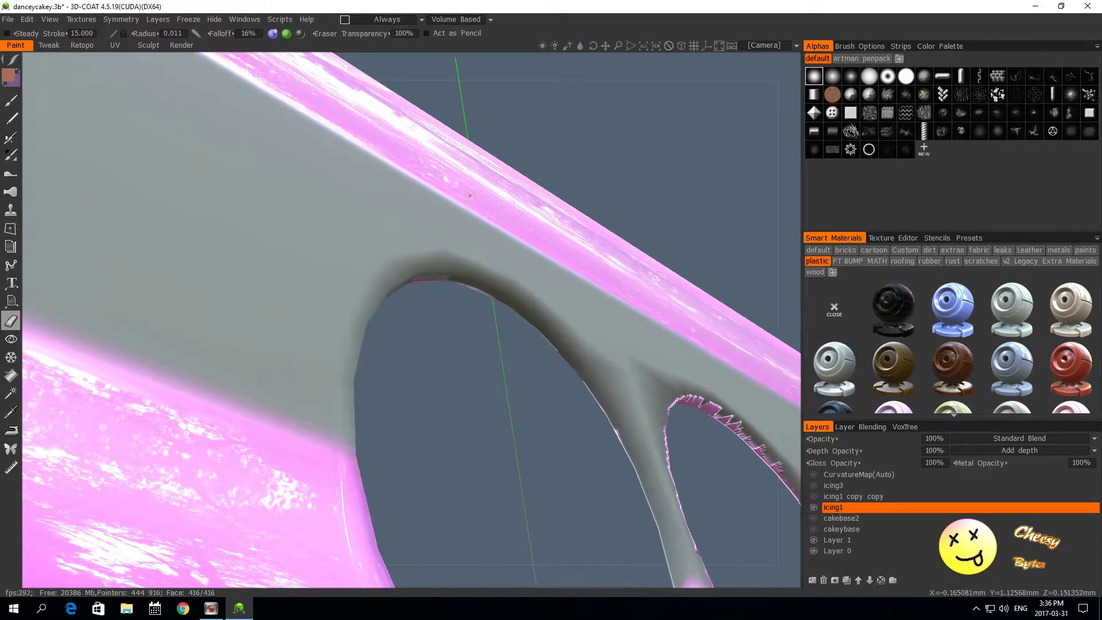
{"action": "middle_click_drag", "start_coordinate": [411, 279], "coordinate": [448, 275]}
{"action": "middle_click_drag", "start_coordinate": [585, 74], "coordinate": [610, 463]}
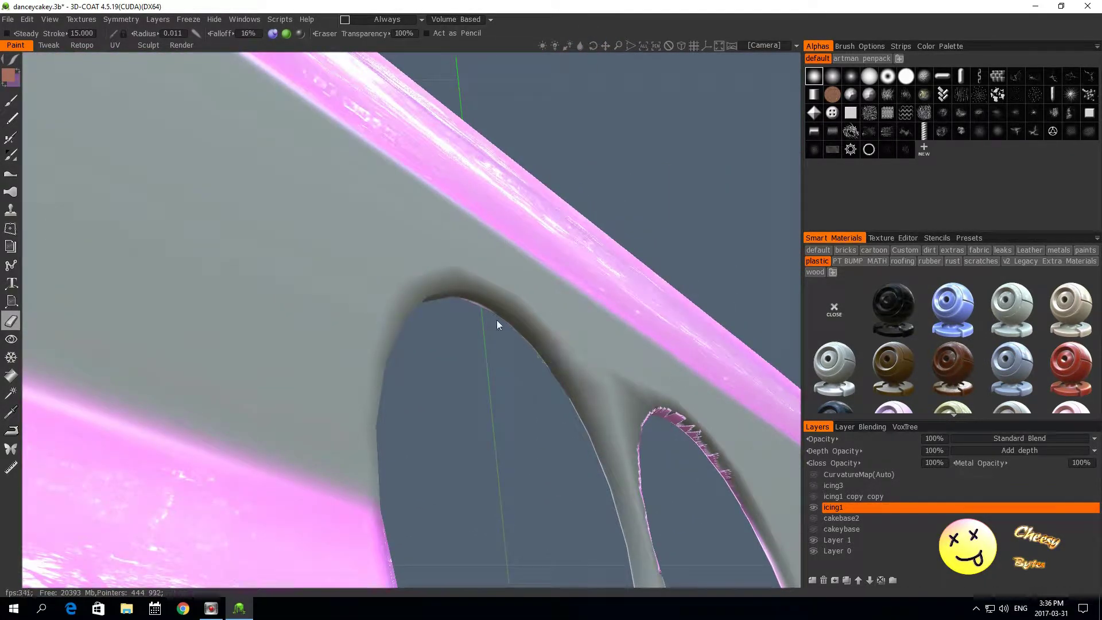
{"action": "left_click_drag", "start_coordinate": [600, 46], "coordinate": [452, 427]}
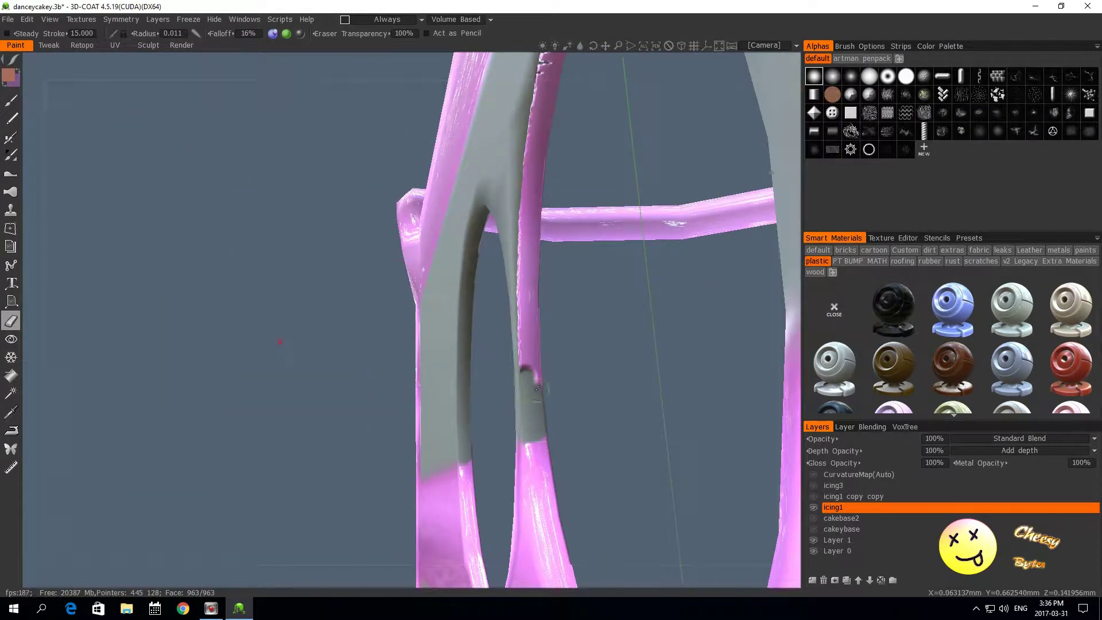
- Erase stray pink icing along the arch rims and save the project
{"action": "left_click_drag", "start_coordinate": [539, 425], "coordinate": [538, 379]}
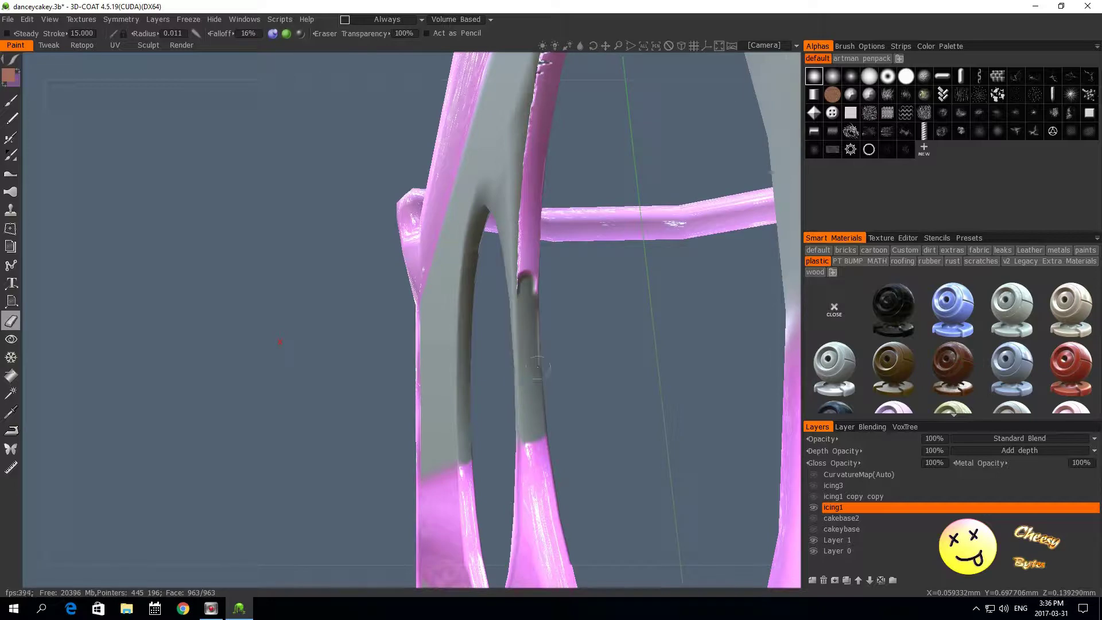
{"action": "left_click_drag", "start_coordinate": [534, 264], "coordinate": [516, 279]}
{"action": "mouse_move", "coordinate": [609, 46]}
{"action": "left_mouse_down"}
{"action": "mouse_move", "coordinate": [310, 404]}
{"action": "mouse_move", "coordinate": [362, 299]}
{"action": "mouse_move", "coordinate": [430, 215]}
{"action": "mouse_move", "coordinate": [379, 106]}
{"action": "mouse_move", "coordinate": [172, 168]}
{"action": "mouse_move", "coordinate": [258, 144]}
{"action": "mouse_move", "coordinate": [521, 520]}
{"action": "left_mouse_up"}
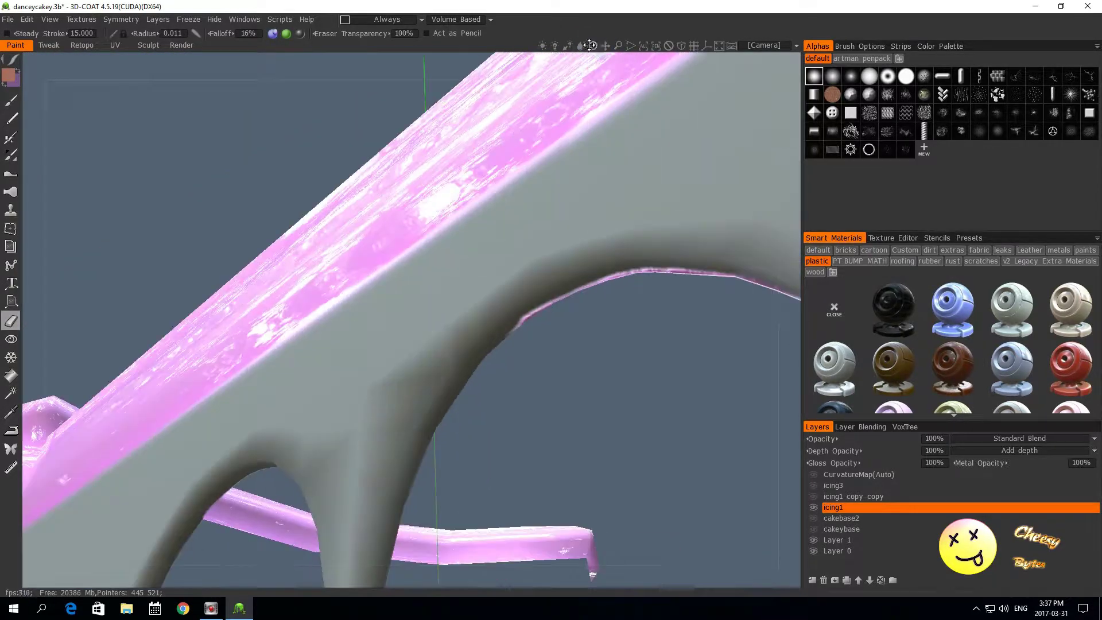
{"action": "mouse_move", "coordinate": [562, 366]}
{"action": "left_mouse_down"}
{"action": "mouse_move", "coordinate": [597, 146]}
{"action": "mouse_move", "coordinate": [491, 198]}
{"action": "left_mouse_up"}
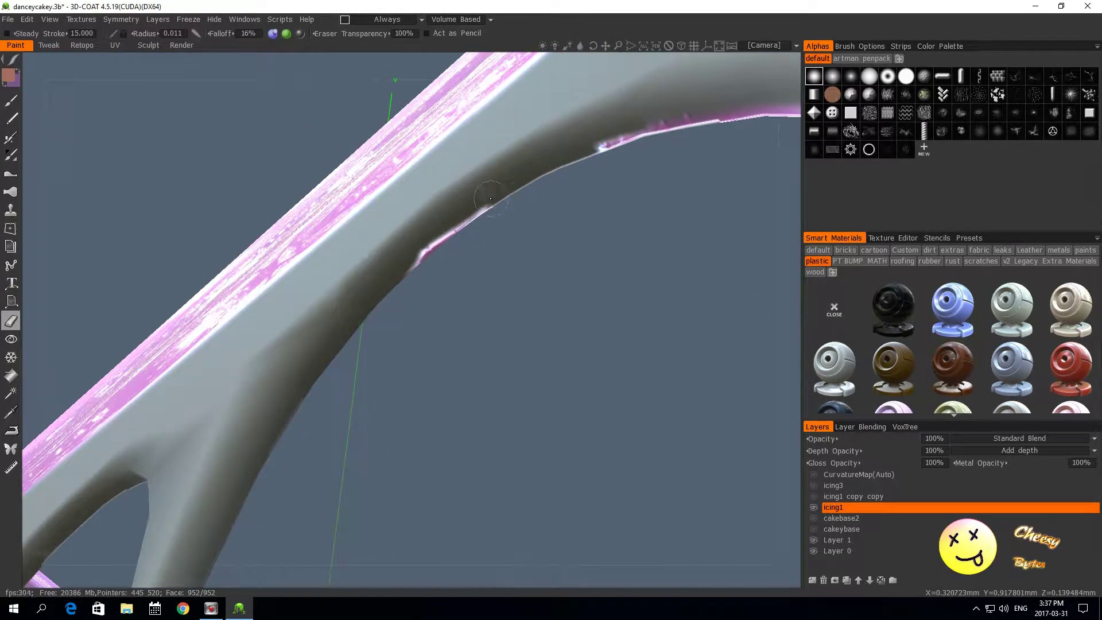
{"action": "left_click_drag", "start_coordinate": [593, 46], "coordinate": [592, 45]}
{"action": "left_click", "coordinate": [8, 19]}
{"action": "left_click", "coordinate": [17, 118]}
- Save the project again
{"action": "left_click_drag", "start_coordinate": [608, 45], "coordinate": [624, 414]}
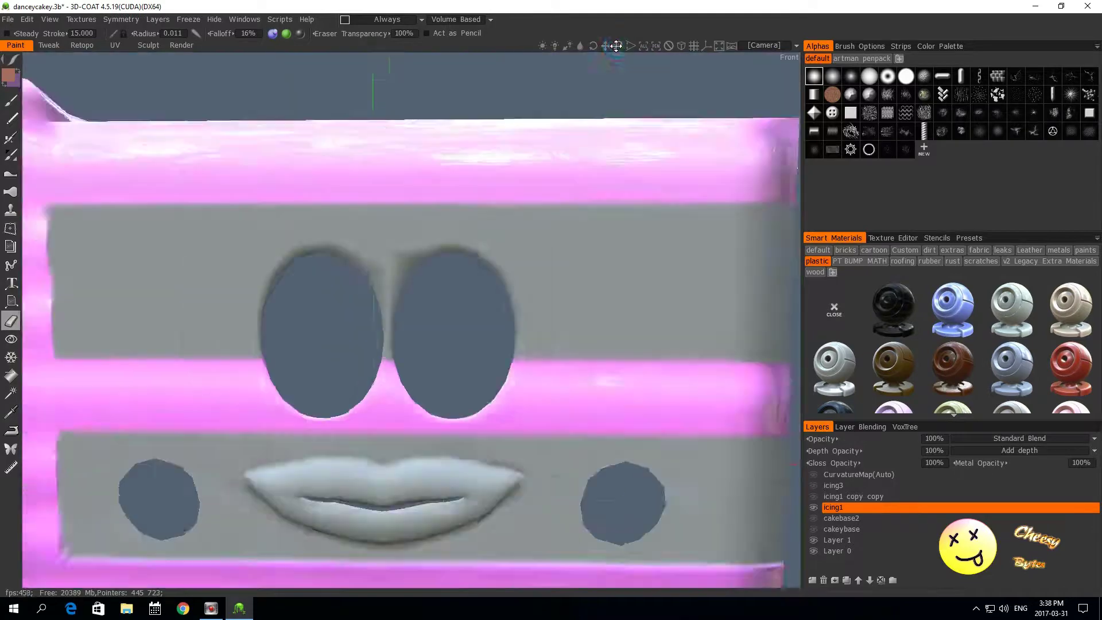
{"action": "left_click", "coordinate": [8, 19]}
{"action": "left_click", "coordinate": [20, 118]}
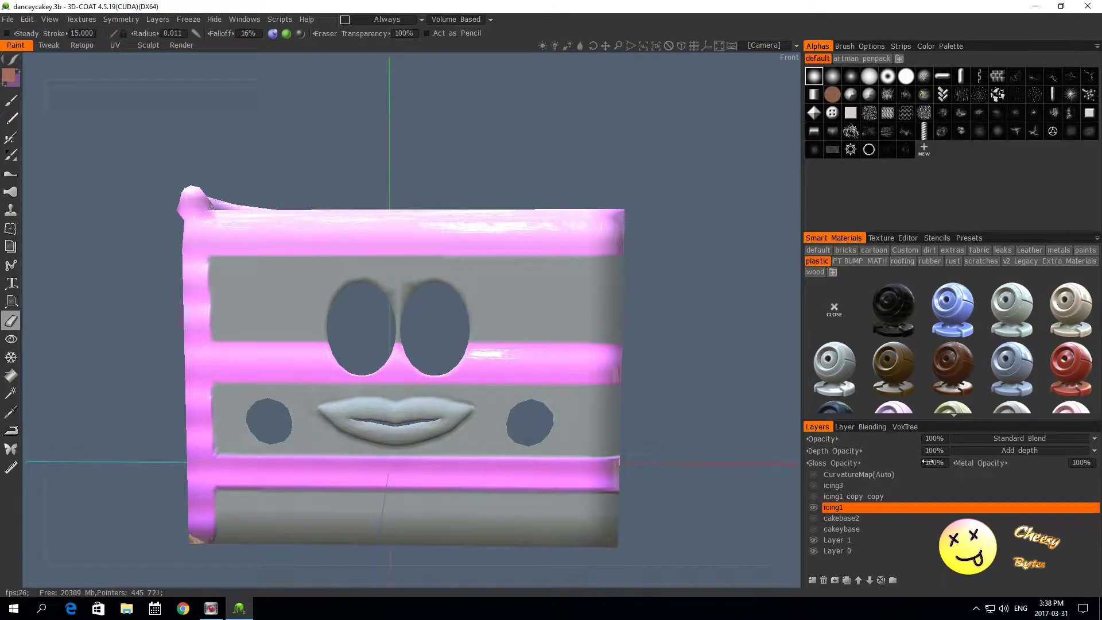
- Show cakebase2 and cakeybase and lower cakebase2's wrinkle depth opacity
{"action": "left_click", "coordinate": [814, 518]}
{"action": "left_click", "coordinate": [814, 528]}
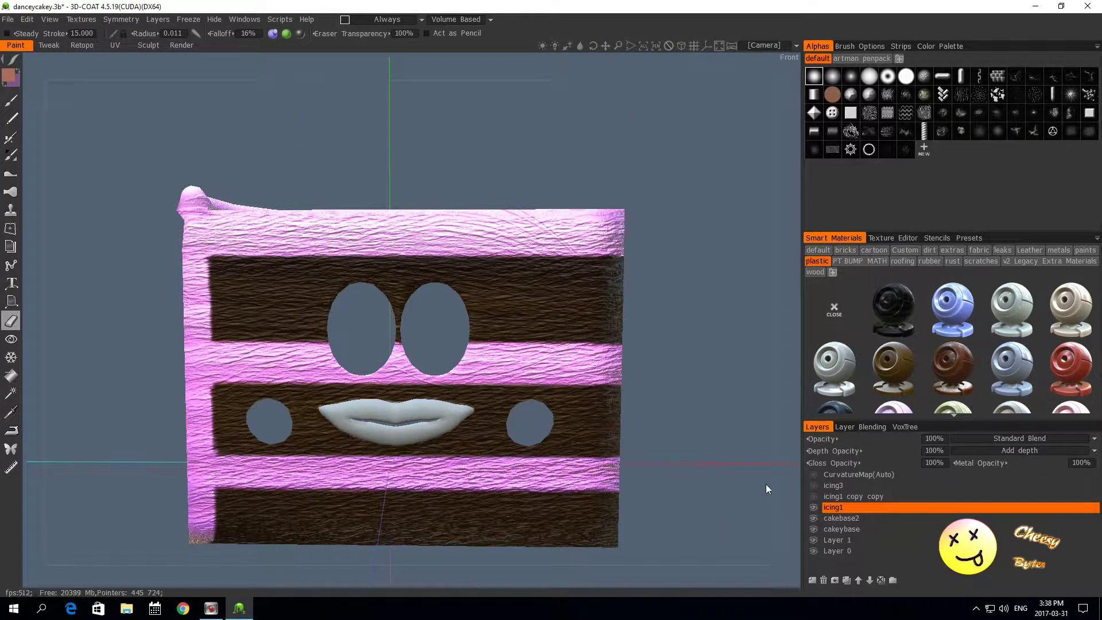
{"action": "left_click", "coordinate": [843, 517]}
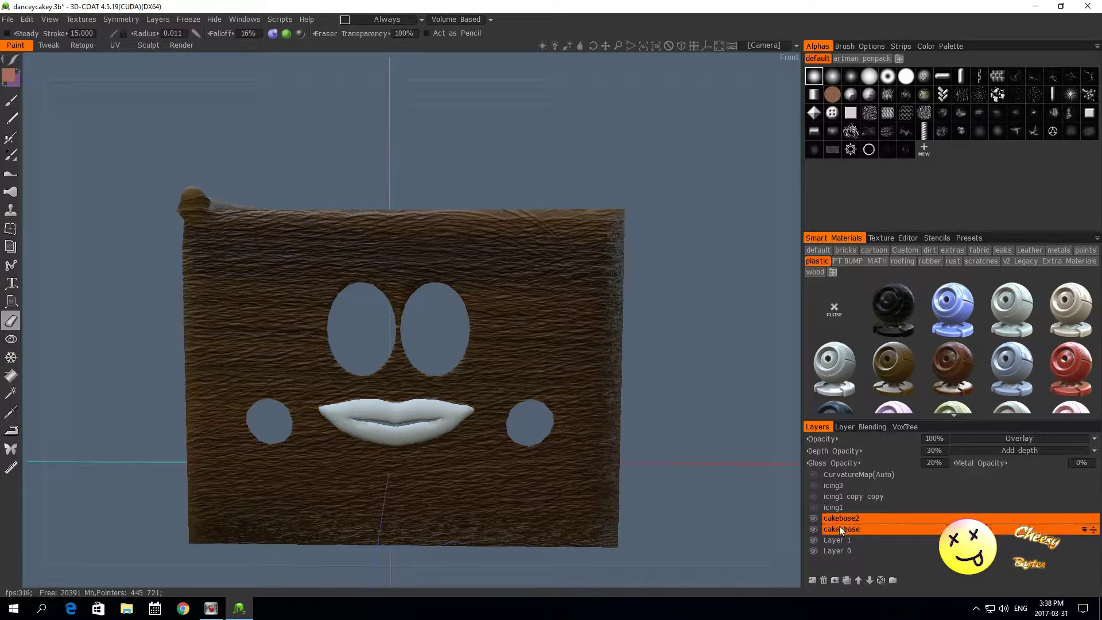
{"action": "left_click_drag", "start_coordinate": [920, 453], "coordinate": [761, 443]}
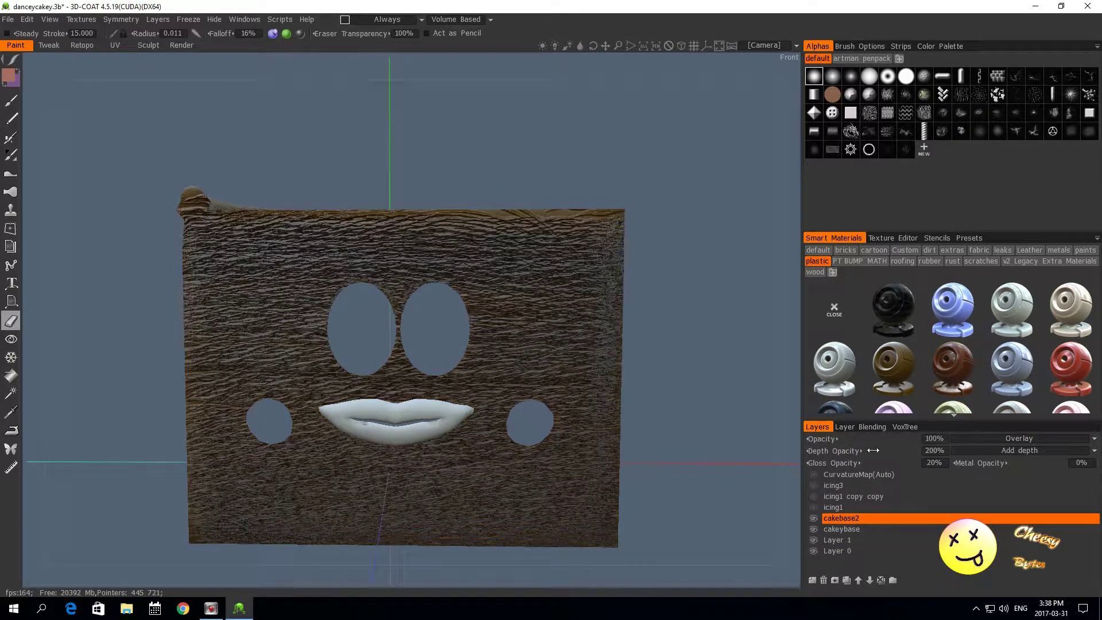
{"action": "mouse_move", "coordinate": [605, 45]}
{"action": "left_mouse_down"}
{"action": "mouse_move", "coordinate": [637, 49]}
{"action": "mouse_move", "coordinate": [803, 363]}
{"action": "left_mouse_up"}
- Merge cakebase2 down into cakeybase, save, and turn icing1 back on
{"action": "left_click", "coordinate": [845, 529]}
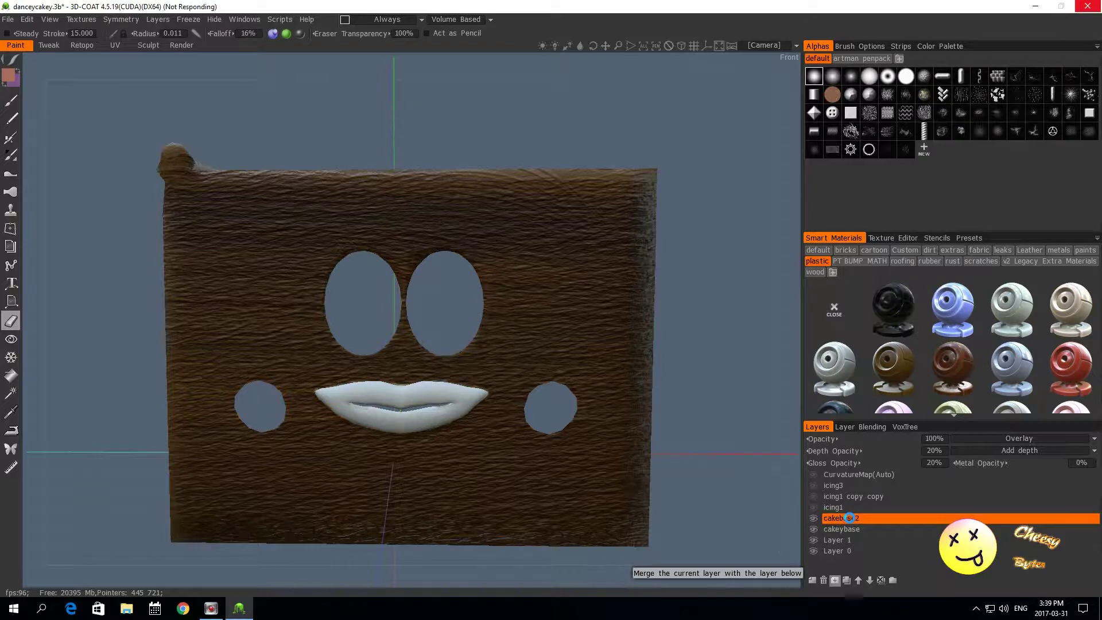
{"action": "left_click", "coordinate": [8, 19]}
{"action": "left_click", "coordinate": [23, 118]}
{"action": "left_click", "coordinate": [813, 507]}
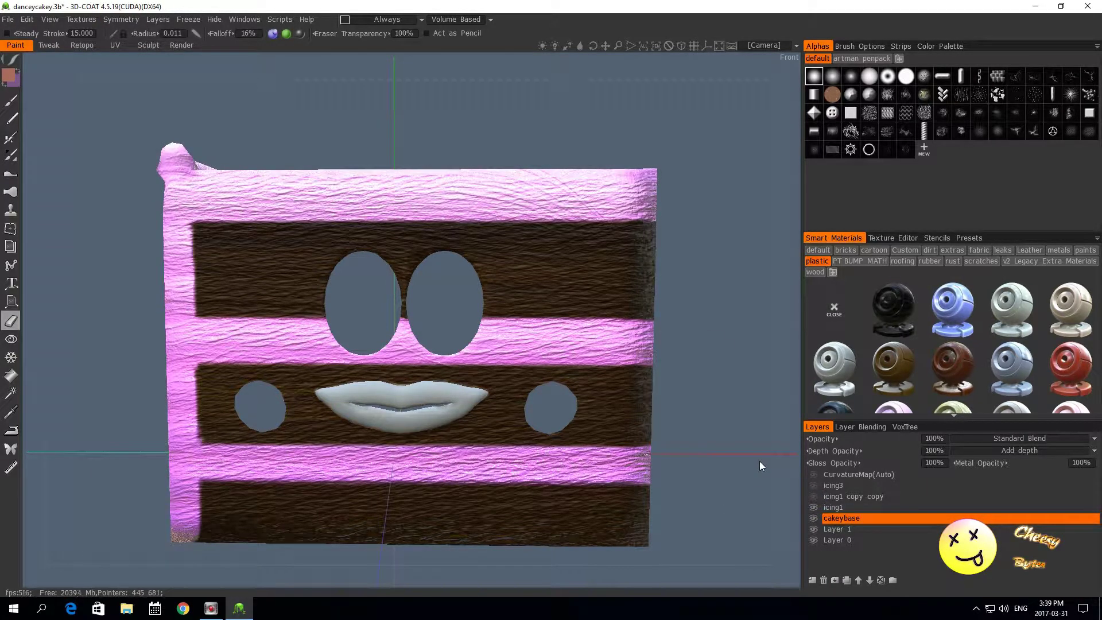
{"action": "mouse_move", "coordinate": [618, 46]}
{"action": "left_mouse_down"}
{"action": "mouse_move", "coordinate": [625, 34]}
{"action": "mouse_move", "coordinate": [379, 184]}
{"action": "left_mouse_up"}
{"action": "left_click", "coordinate": [12, 60]}
- Erase wrinkle texture from strips of the top icing with rectangle strokes, undoing the last one
{"action": "left_click", "coordinate": [52, 59]}
{"action": "mouse_move", "coordinate": [322, 271]}
{"action": "left_mouse_down"}
{"action": "mouse_move", "coordinate": [224, 192]}
{"action": "mouse_move", "coordinate": [472, 281]}
{"action": "left_mouse_up"}
{"action": "mouse_move", "coordinate": [495, 193]}
{"action": "left_mouse_down"}
{"action": "mouse_move", "coordinate": [151, 278]}
{"action": "mouse_move", "coordinate": [545, 265]}
{"action": "left_mouse_up"}
{"action": "left_click_drag", "start_coordinate": [134, 264], "coordinate": [552, 280]}
{"action": "left_click_drag", "start_coordinate": [605, 46], "coordinate": [537, 197]}
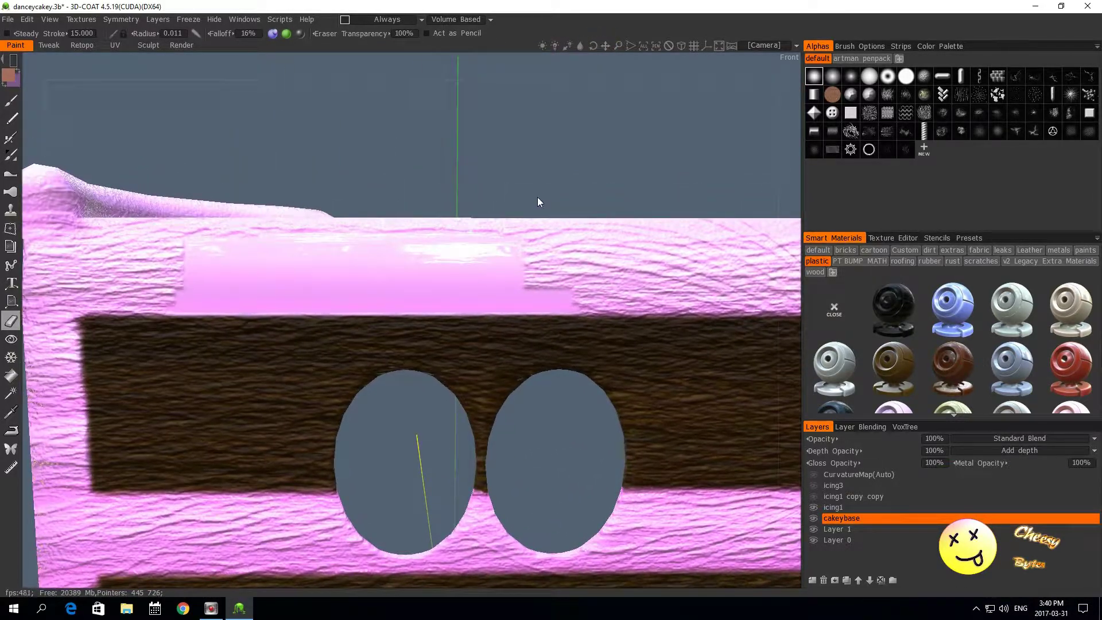
{"action": "key", "text": "ctrl+z"}
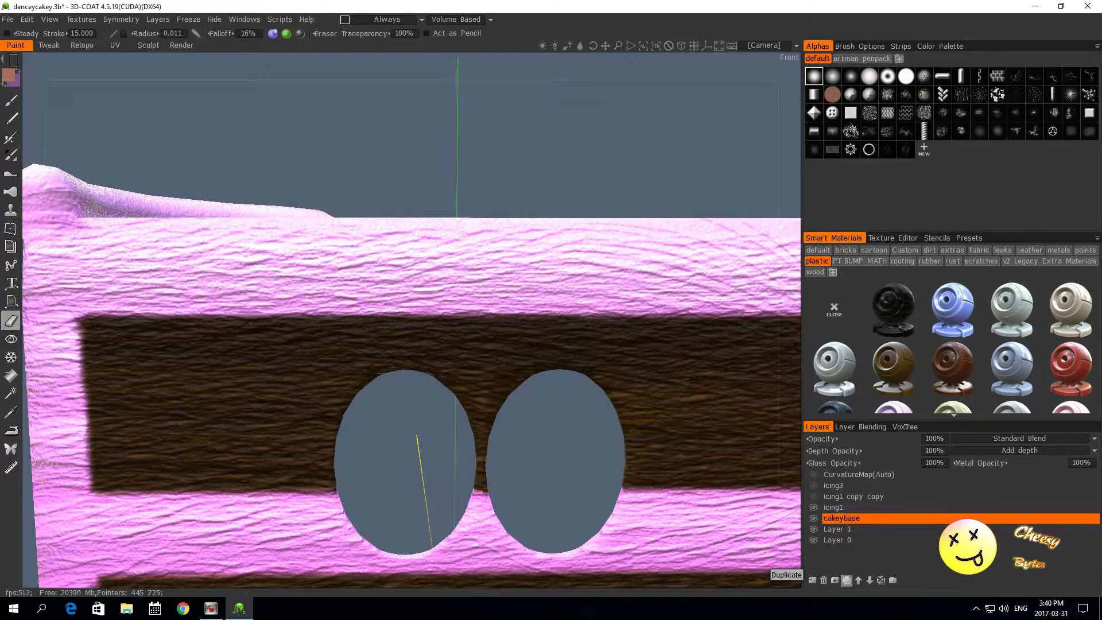
- Duplicate the cakeybase layer and smooth the top and upper-left icing sections
{"action": "left_click", "coordinate": [847, 579]}
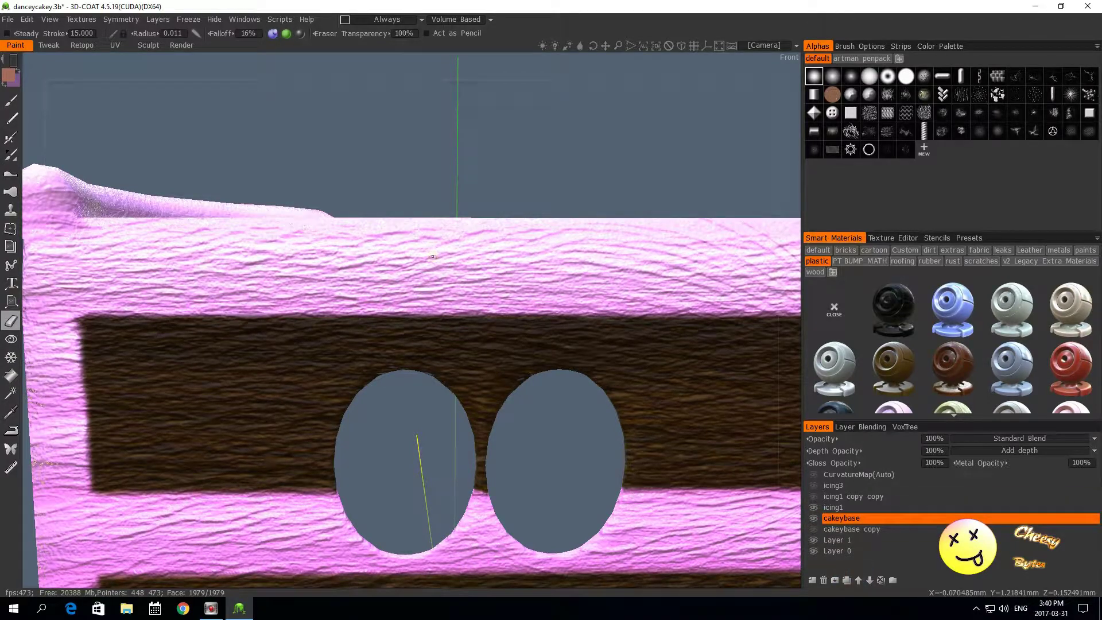
{"action": "left_click_drag", "start_coordinate": [299, 229], "coordinate": [496, 314]}
{"action": "middle_click_drag", "start_coordinate": [606, 66], "coordinate": [472, 192]}
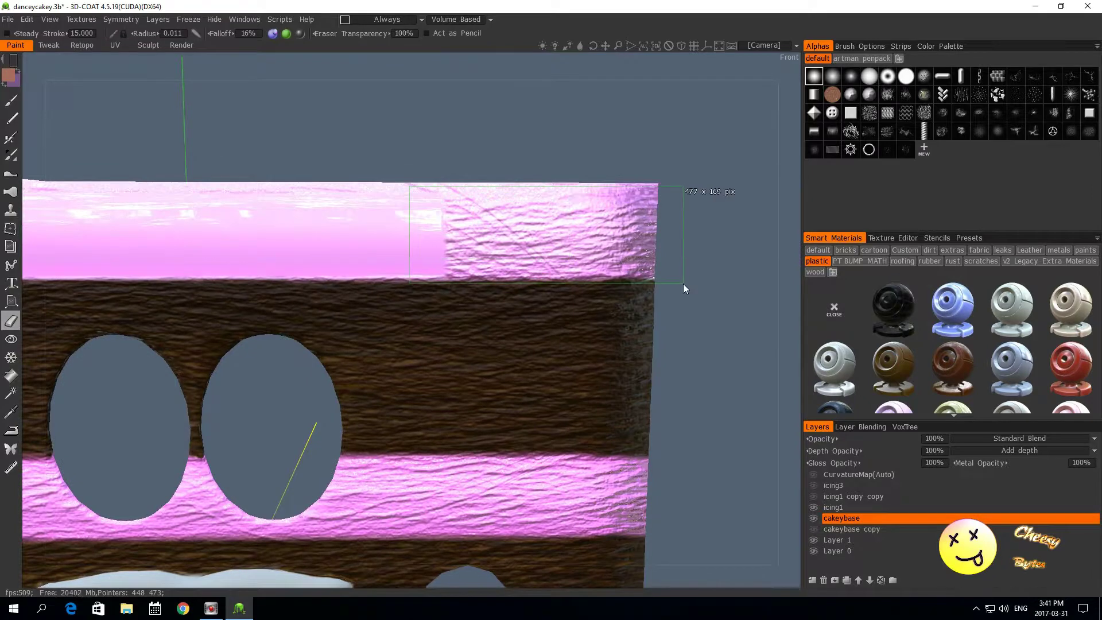
{"action": "left_click_drag", "start_coordinate": [683, 284], "coordinate": [682, 284]}
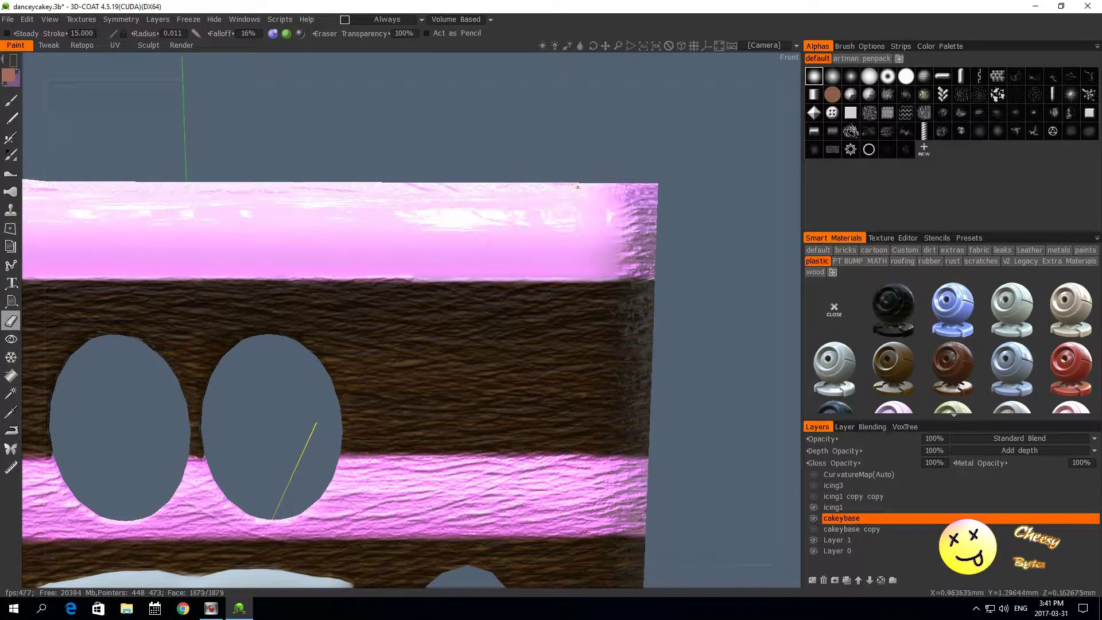
{"action": "left_click_drag", "start_coordinate": [604, 45], "coordinate": [676, 50]}
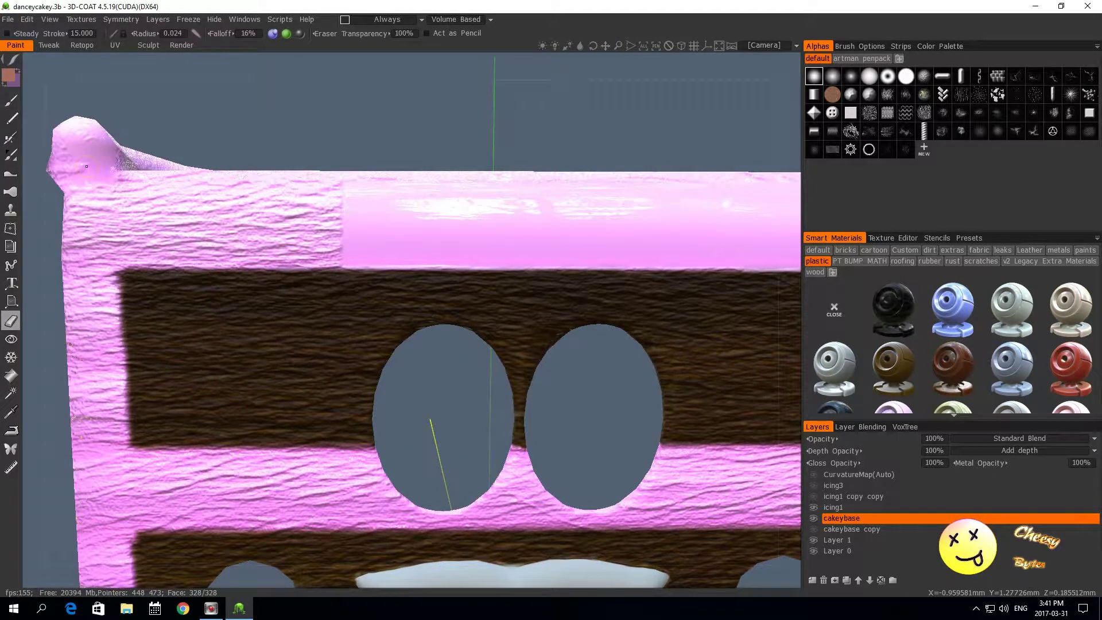
{"action": "left_click_drag", "start_coordinate": [100, 181], "coordinate": [74, 200]}
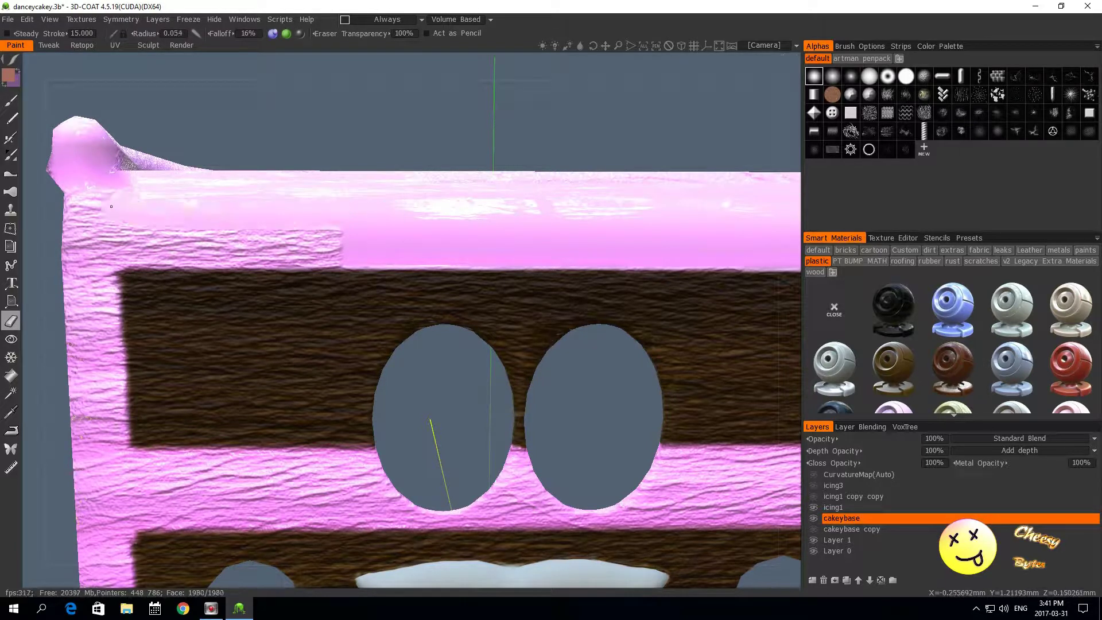
- Rectangle-erase the top and left icing edges, then return to a smaller, lighter freehand eraser
{"action": "left_click", "coordinate": [13, 59]}
{"action": "left_click_drag", "start_coordinate": [55, 233], "coordinate": [288, 259]}
{"action": "left_click_drag", "start_coordinate": [605, 46], "coordinate": [737, 13]}
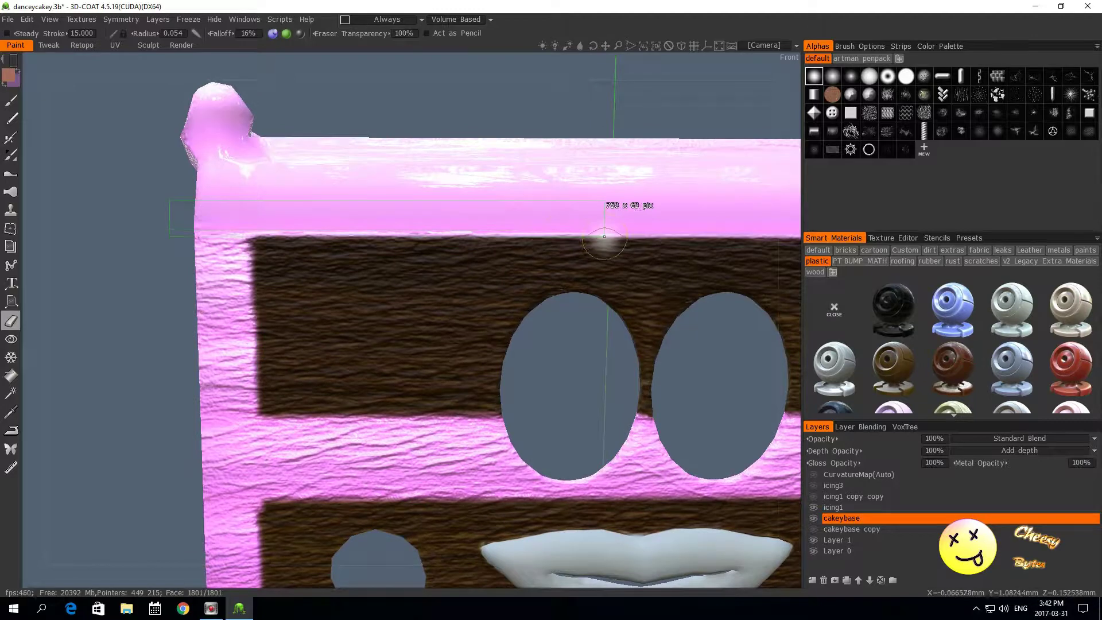
{"action": "left_click_drag", "start_coordinate": [147, 207], "coordinate": [247, 443]}
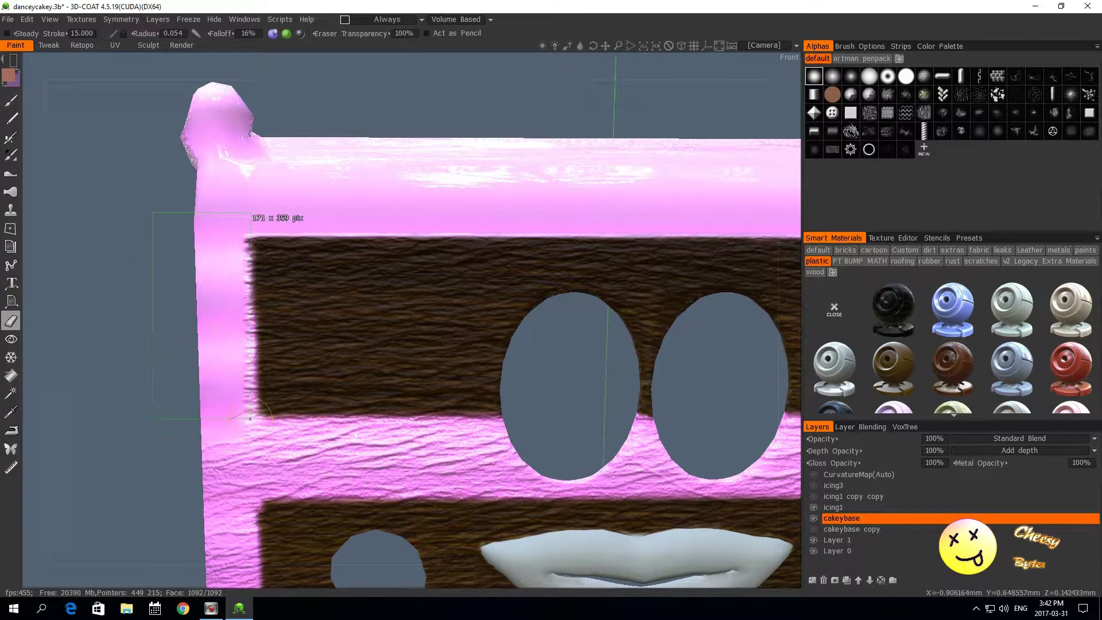
{"action": "left_click", "coordinate": [39, 57]}
{"action": "left_click_drag", "start_coordinate": [314, 35], "coordinate": [236, 241]}
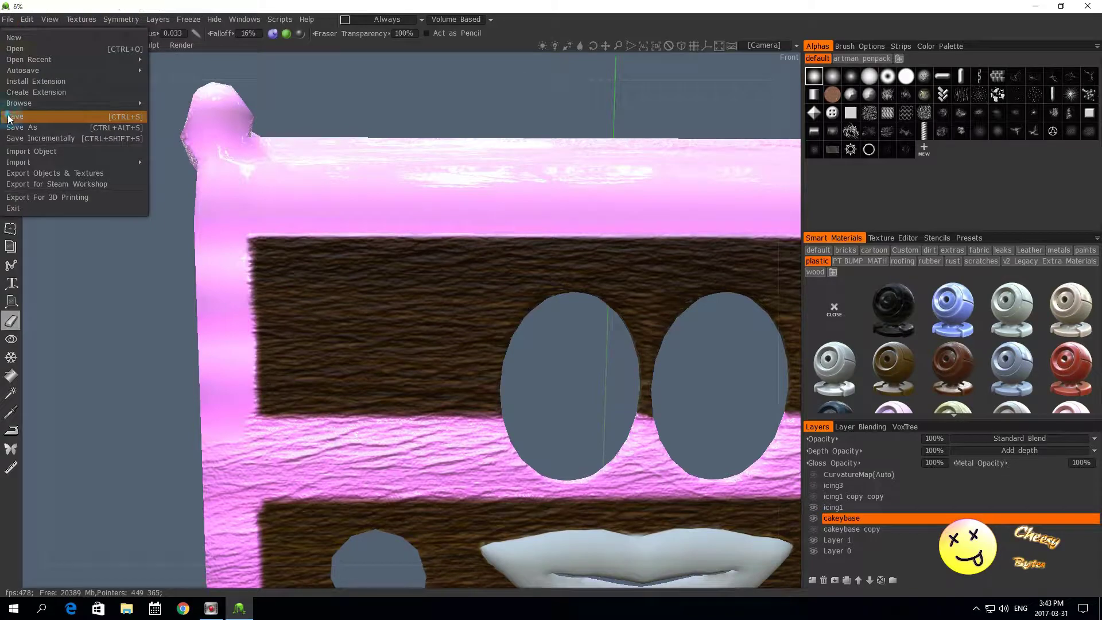
- Smooth the pink stripe beside and below the eyes with rectangle erases
{"action": "left_click", "coordinate": [11, 117]}
{"action": "middle_click_drag", "start_coordinate": [541, 81], "coordinate": [568, 203]}
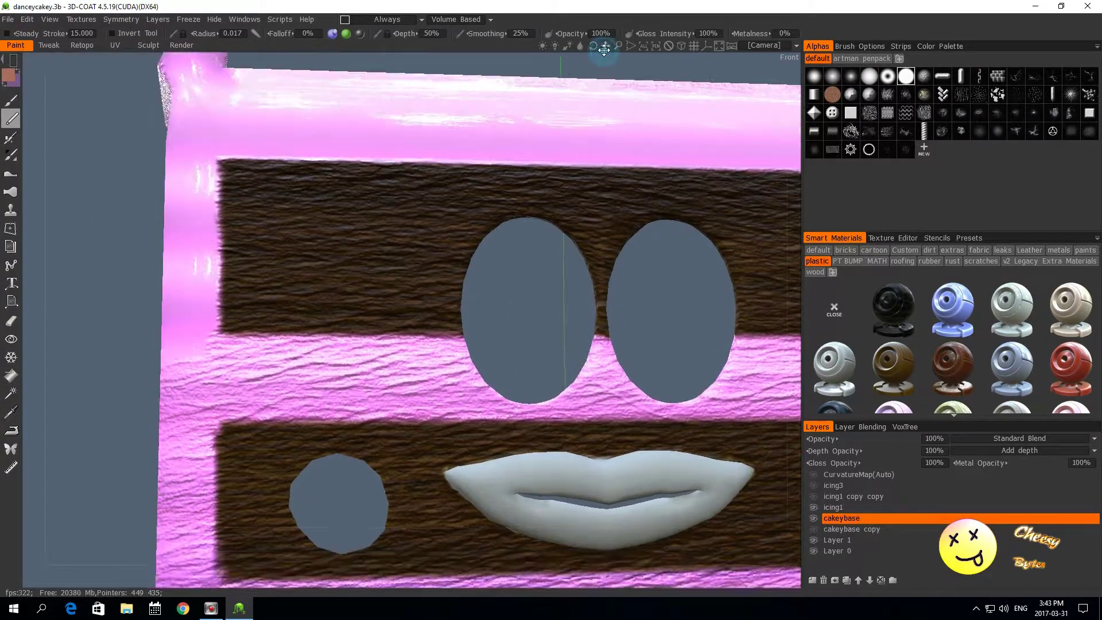
{"action": "left_click", "coordinate": [10, 321]}
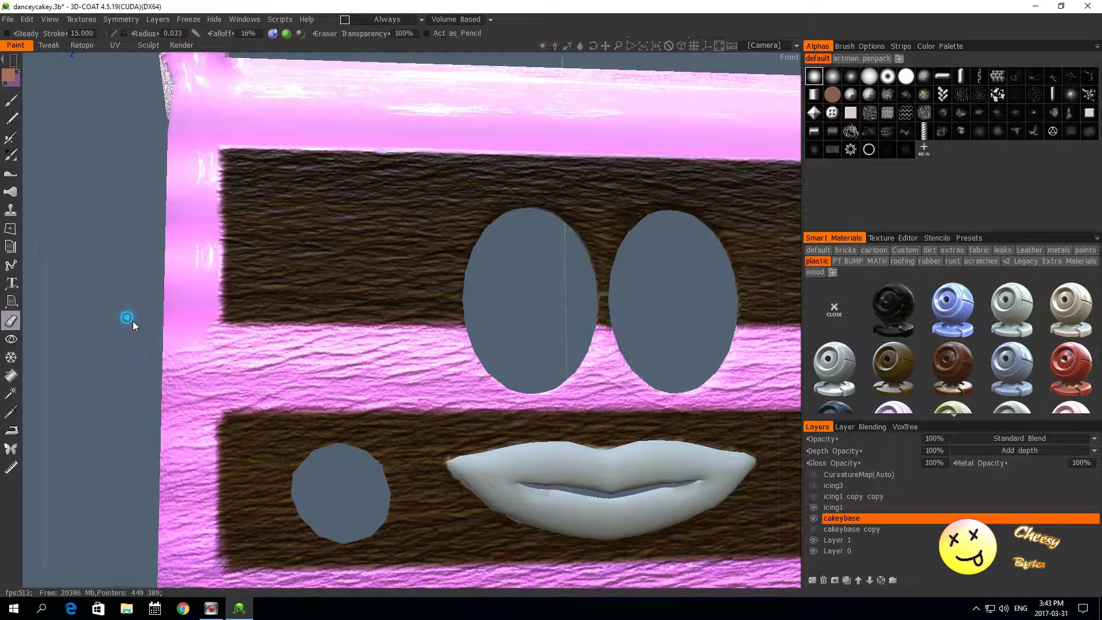
{"action": "left_click_drag", "start_coordinate": [122, 330], "coordinate": [500, 398]}
{"action": "middle_click_drag", "start_coordinate": [501, 397], "coordinate": [172, 321]}
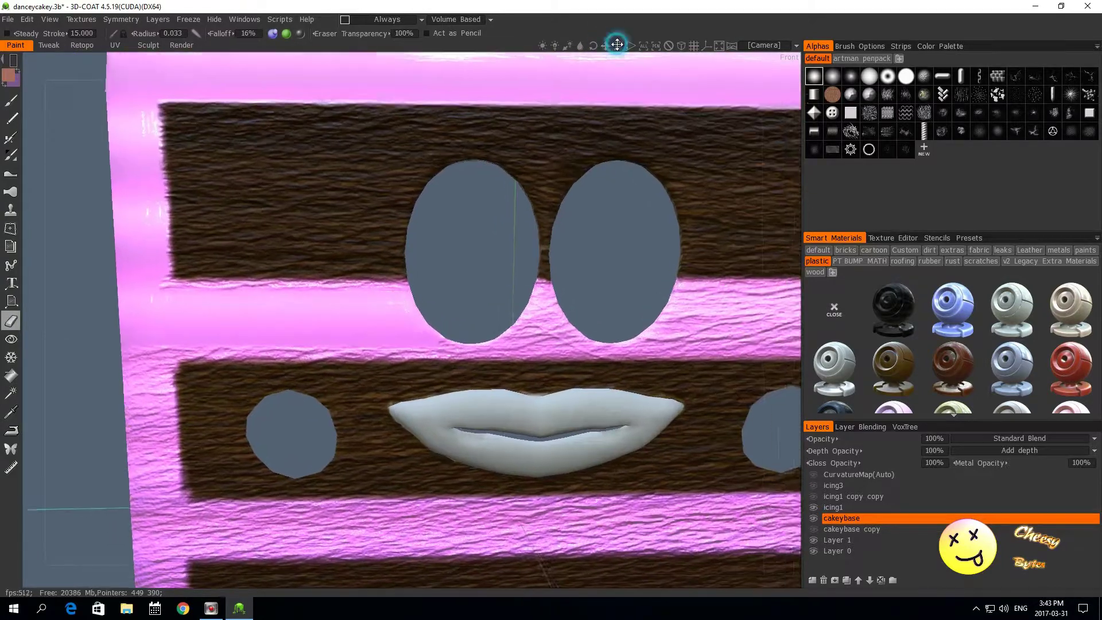
{"action": "left_click_drag", "start_coordinate": [88, 347], "coordinate": [410, 377]}
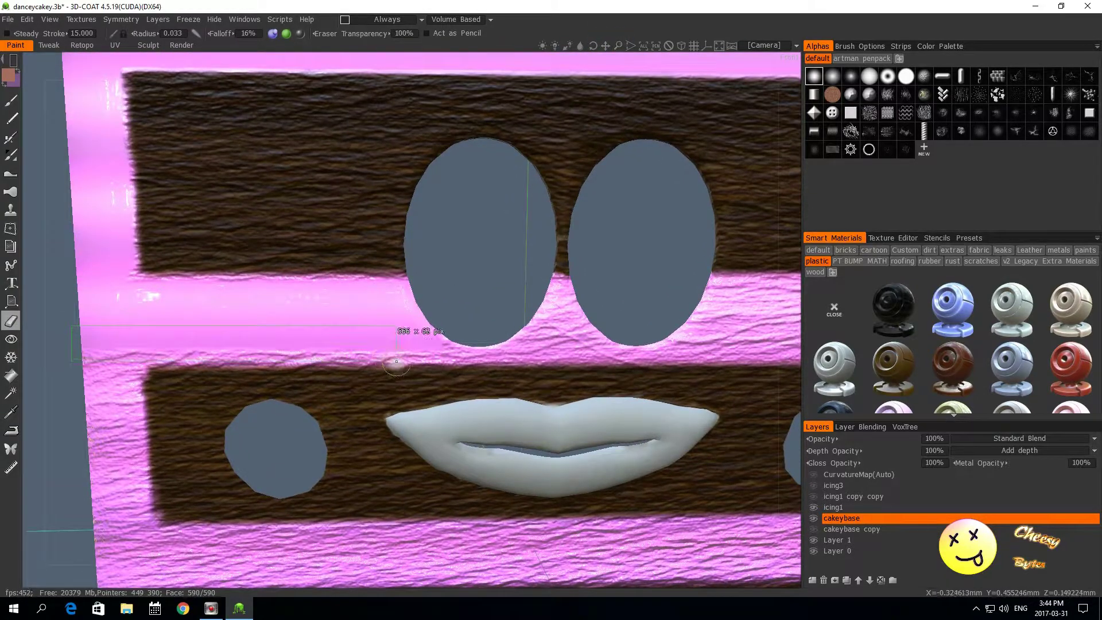
{"action": "left_click_drag", "start_coordinate": [393, 308], "coordinate": [626, 374]}
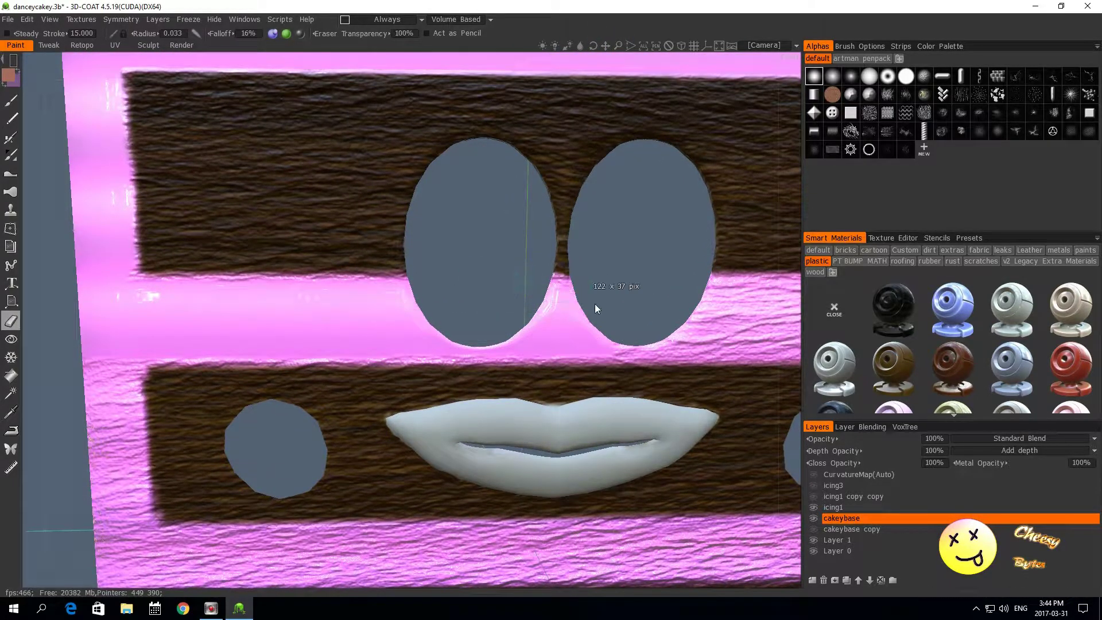
- Erase rough texture from the pink band right of the eyes and near the right edge
{"action": "key", "text": "e"}
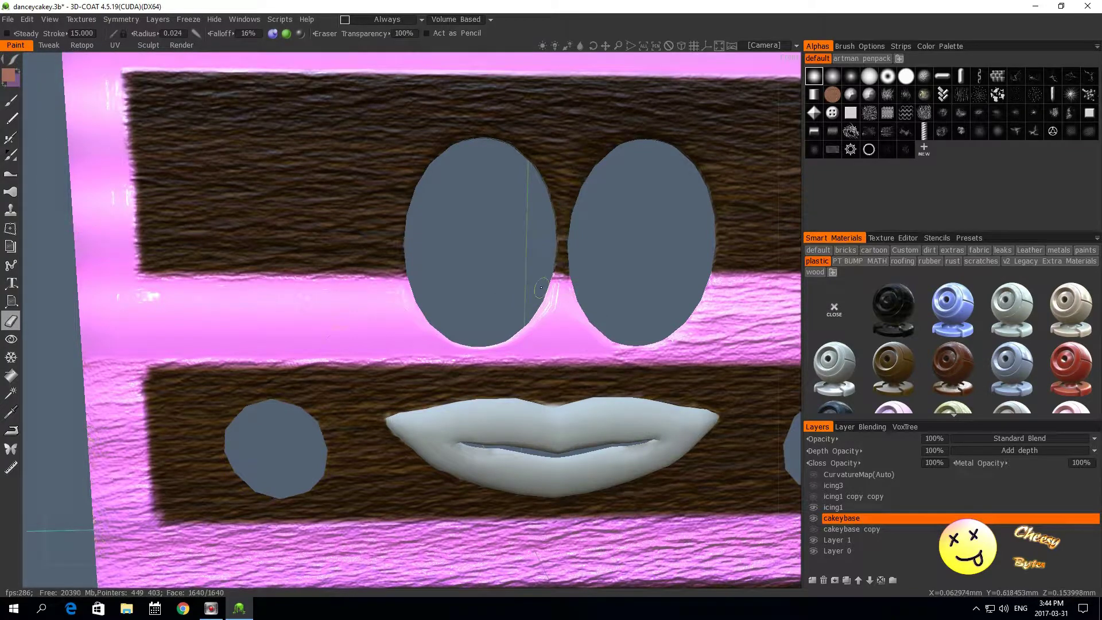
{"action": "left_click_drag", "start_coordinate": [593, 45], "coordinate": [505, 49]}
{"action": "key", "text": "e"}
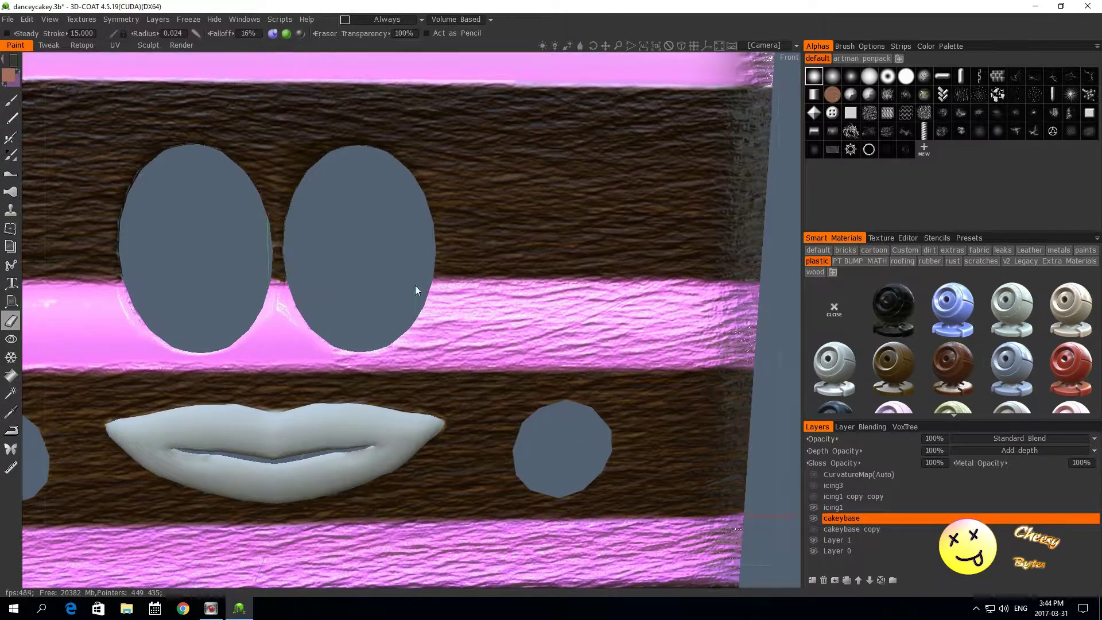
{"action": "left_click_drag", "start_coordinate": [412, 290], "coordinate": [767, 359]}
{"action": "left_click_drag", "start_coordinate": [286, 313], "coordinate": [408, 367]}
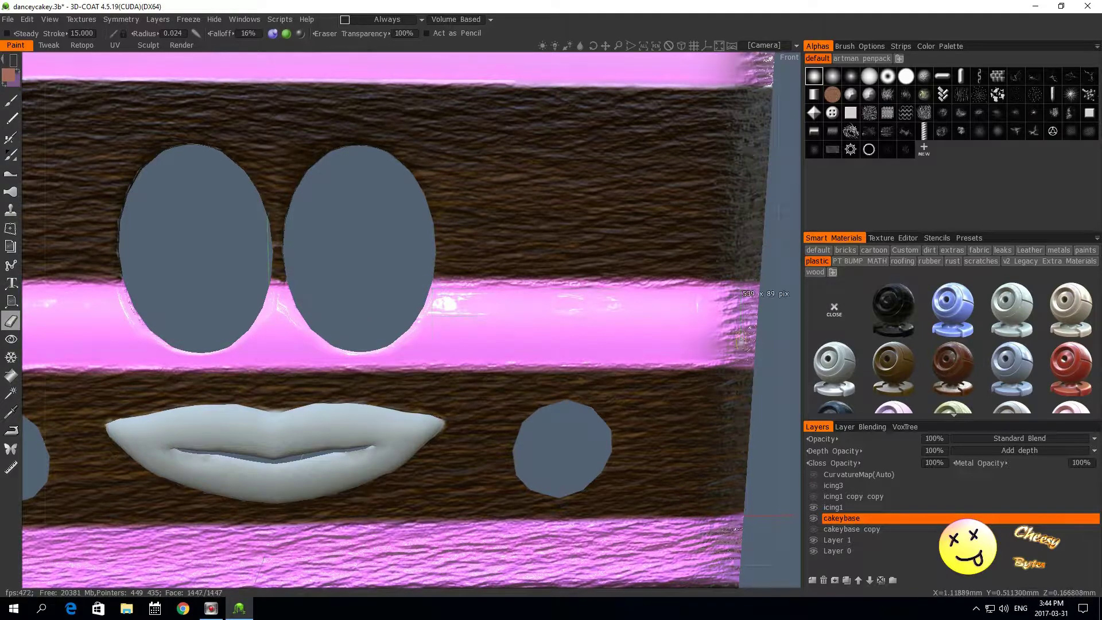
- Save the danceycakey.3b project
{"action": "left_click_drag", "start_coordinate": [608, 45], "coordinate": [45, 178]}
{"action": "left_click", "coordinate": [8, 19]}
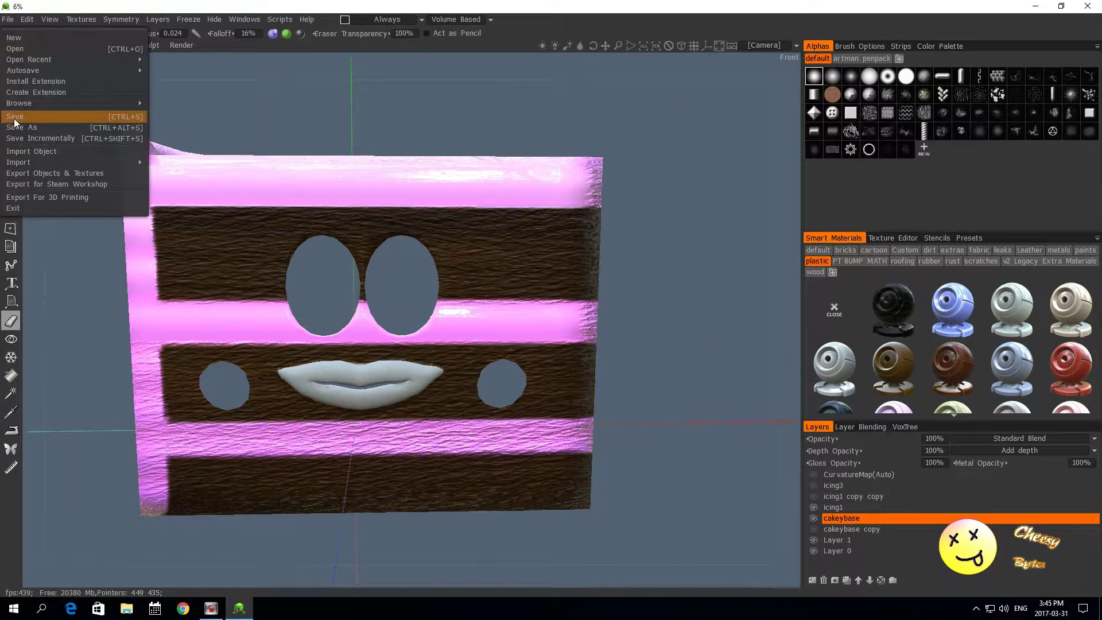
{"action": "left_click", "coordinate": [15, 116]}
- Erase the rough texture along the cake's left pink edge and strip
{"action": "mouse_move", "coordinate": [605, 45]}
{"action": "left_mouse_down"}
{"action": "mouse_move", "coordinate": [98, 197]}
{"action": "mouse_move", "coordinate": [179, 332]}
{"action": "left_mouse_up"}
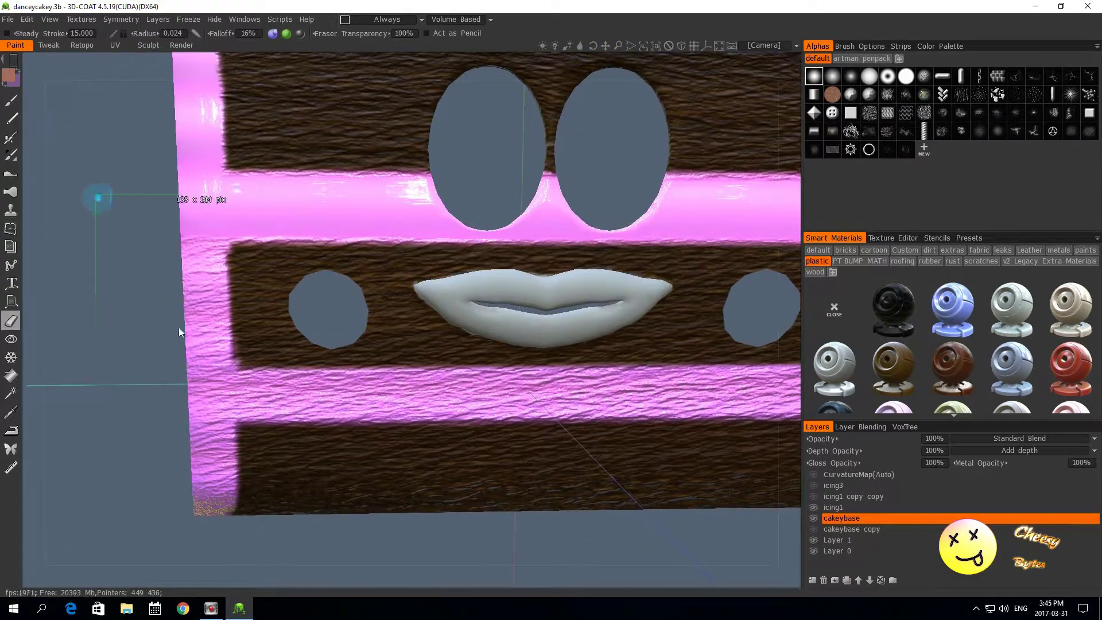
{"action": "left_click_drag", "start_coordinate": [765, 47], "coordinate": [285, 383]}
{"action": "left_click_drag", "start_coordinate": [321, 542], "coordinate": [322, 542]}
{"action": "scroll", "coordinate": [354, 179], "scroll_direction": "up", "scroll_amount": 2}
{"action": "left_click_drag", "start_coordinate": [292, 388], "coordinate": [292, 388]}
{"action": "left_click_drag", "start_coordinate": [260, 376], "coordinate": [286, 425]}
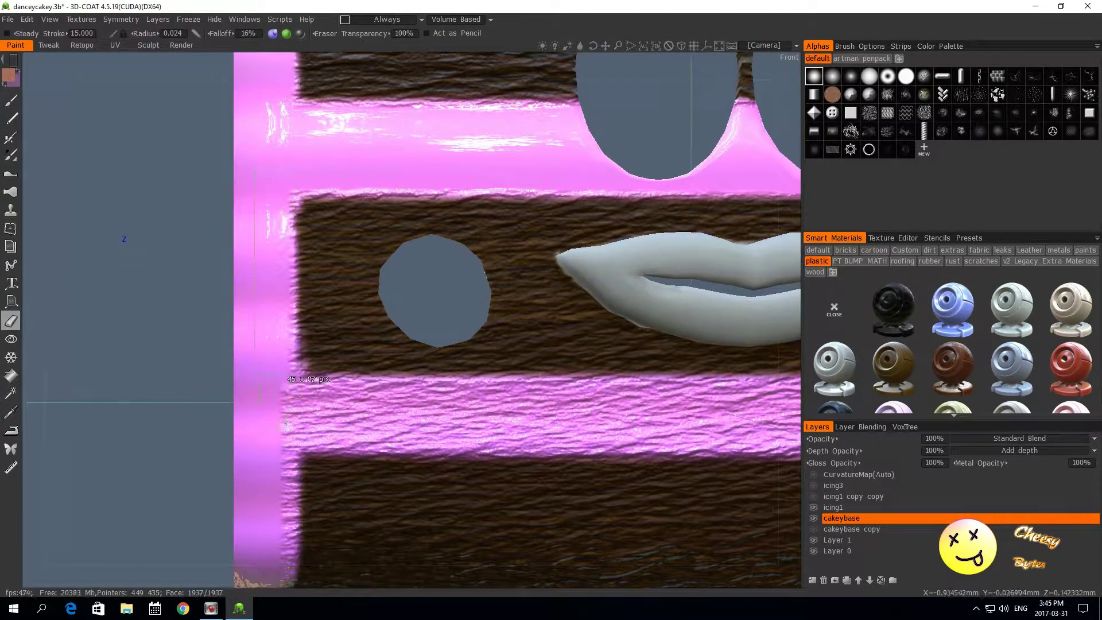
{"action": "left_click_drag", "start_coordinate": [291, 575], "coordinate": [290, 576]}
{"action": "middle_click_drag", "start_coordinate": [564, 206], "coordinate": [590, 69]}
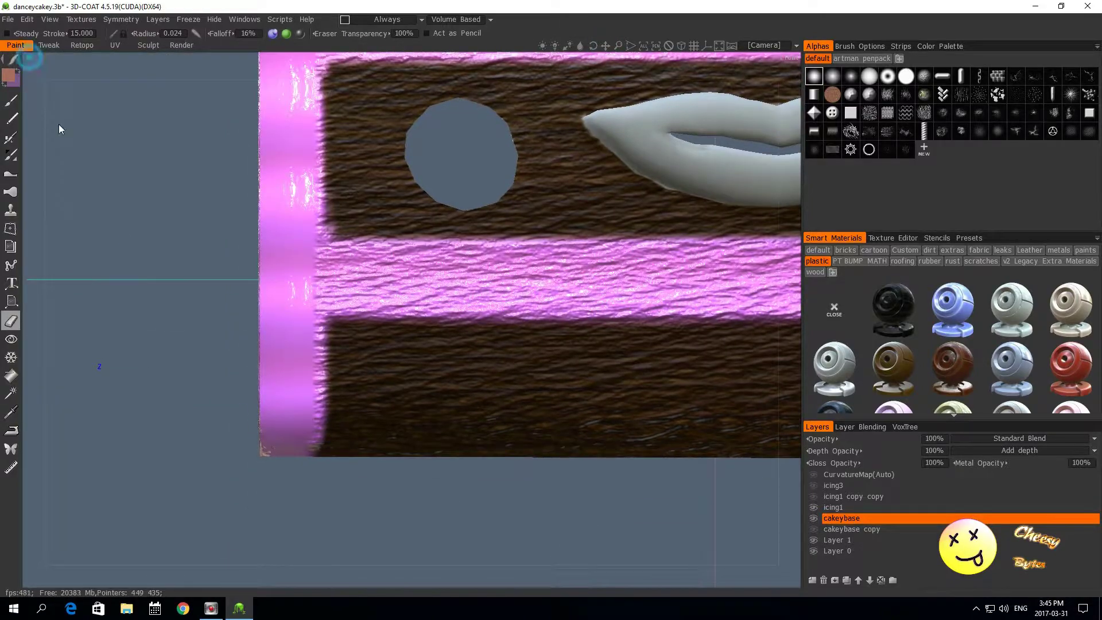
{"action": "middle_click_drag", "start_coordinate": [302, 81], "coordinate": [339, 125]}
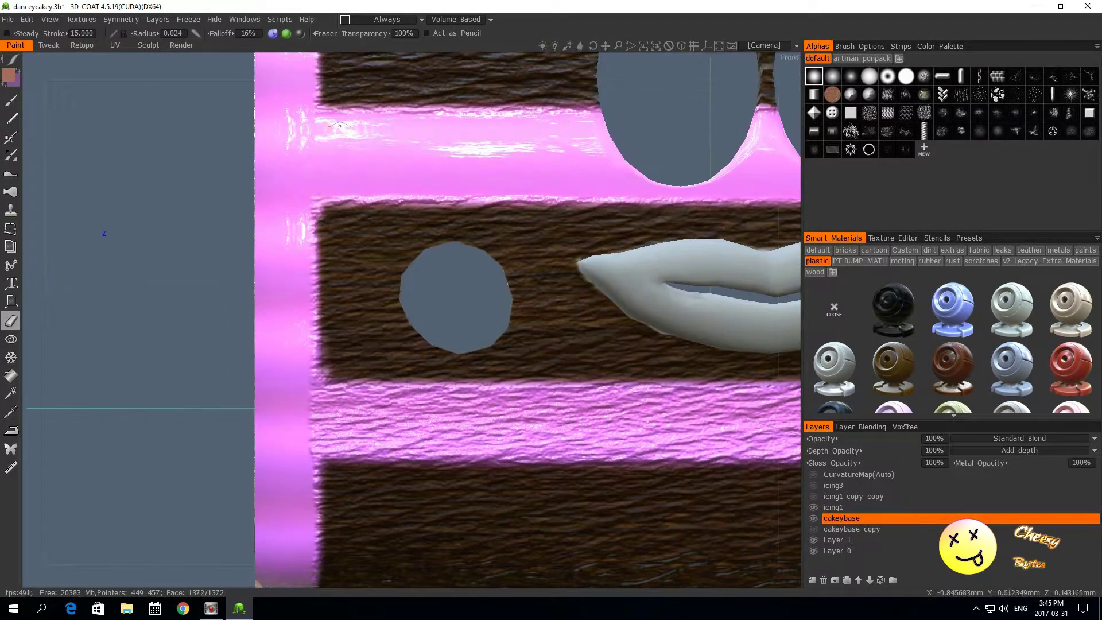
{"action": "middle_click_drag", "start_coordinate": [310, 448], "coordinate": [333, 337]}
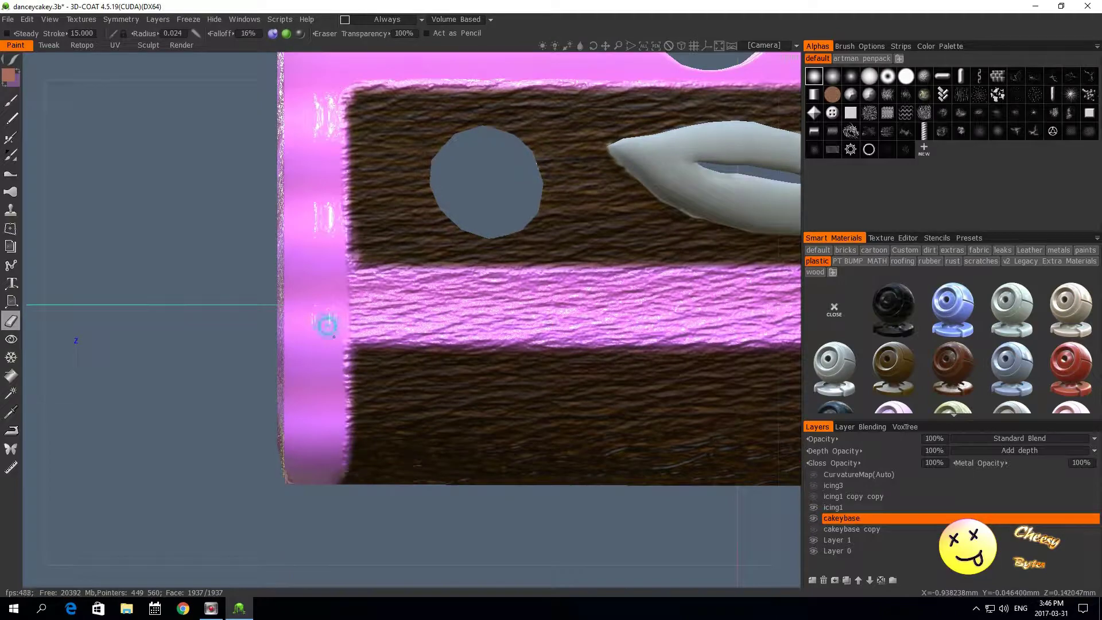
- Smooth the textured lower pink band through to its right end by the right circle
{"action": "mouse_move", "coordinate": [539, 86]}
{"action": "middle_mouse_down"}
{"action": "mouse_move", "coordinate": [359, 213]}
{"action": "mouse_move", "coordinate": [367, 203]}
{"action": "middle_mouse_up"}
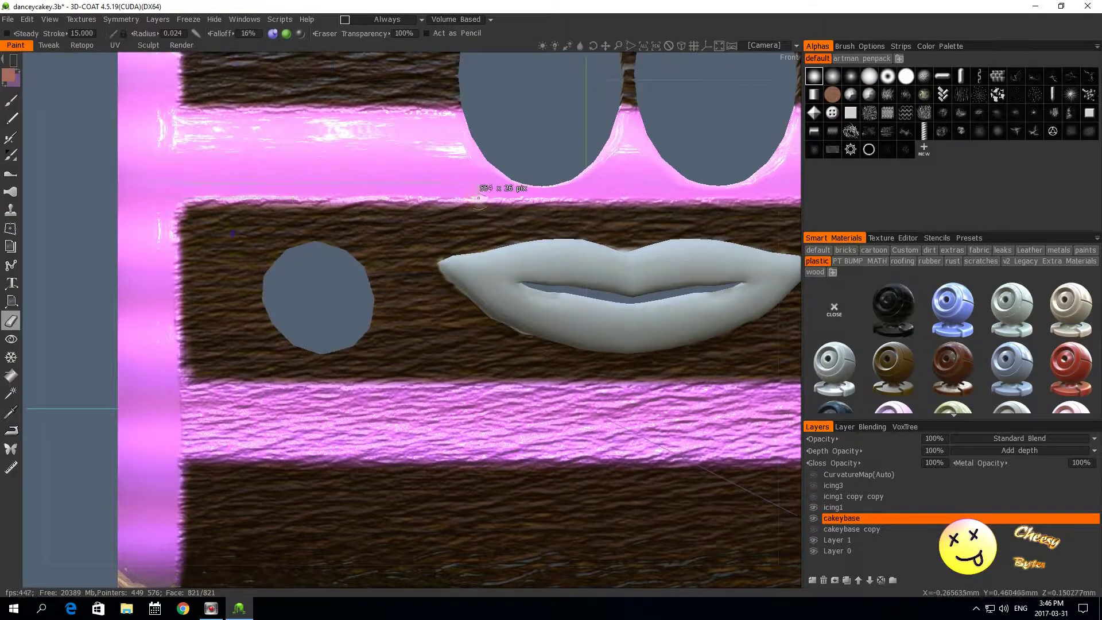
{"action": "middle_click_drag", "start_coordinate": [453, 137], "coordinate": [310, 143]}
{"action": "middle_click_drag", "start_coordinate": [514, 182], "coordinate": [228, 211]}
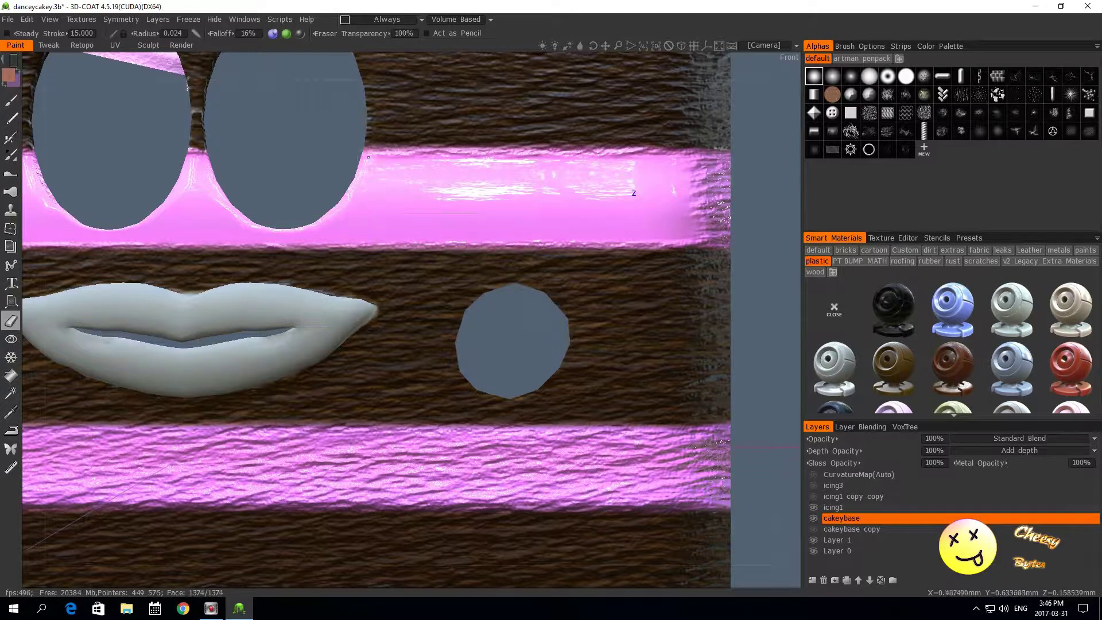
{"action": "left_click_drag", "start_coordinate": [606, 46], "coordinate": [153, 326]}
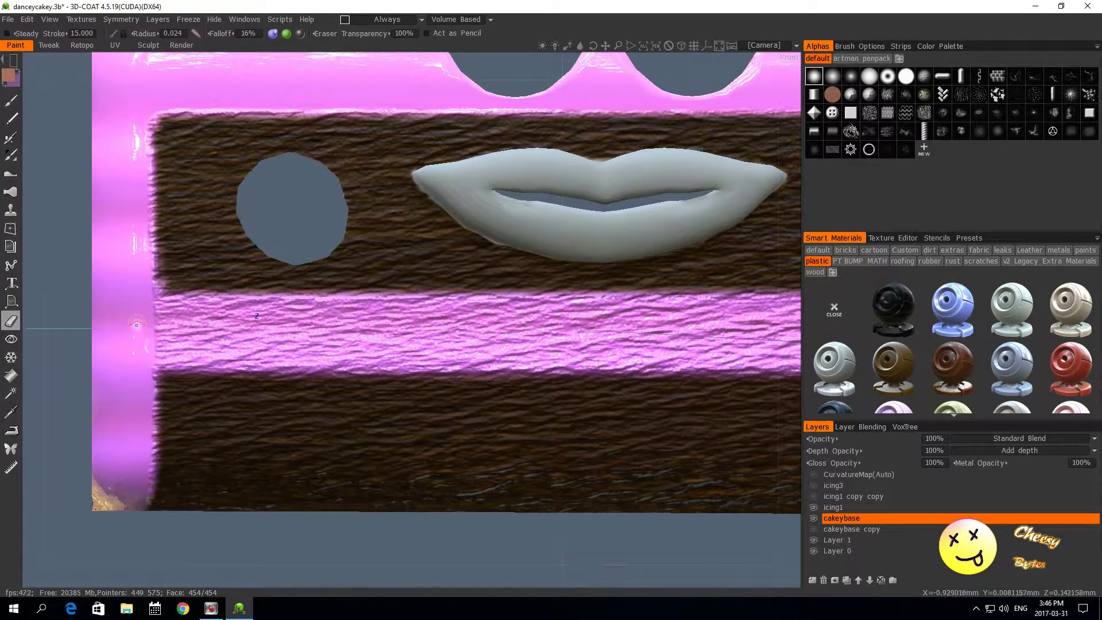
{"action": "left_click_drag", "start_coordinate": [524, 370], "coordinate": [524, 370]}
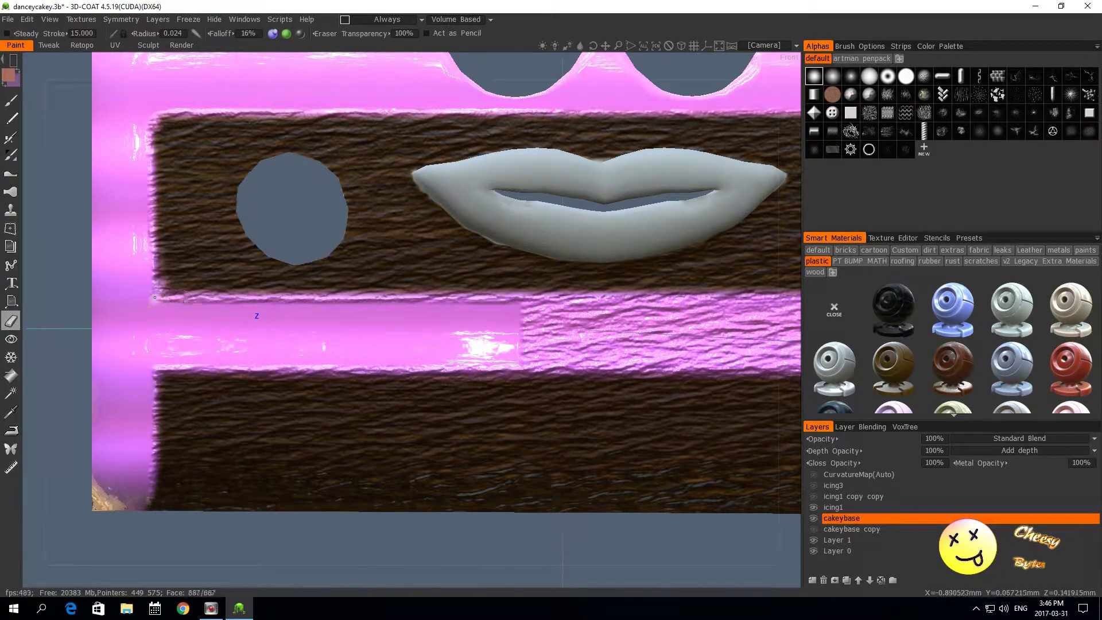
{"action": "middle_click_drag", "start_coordinate": [466, 303], "coordinate": [269, 337]}
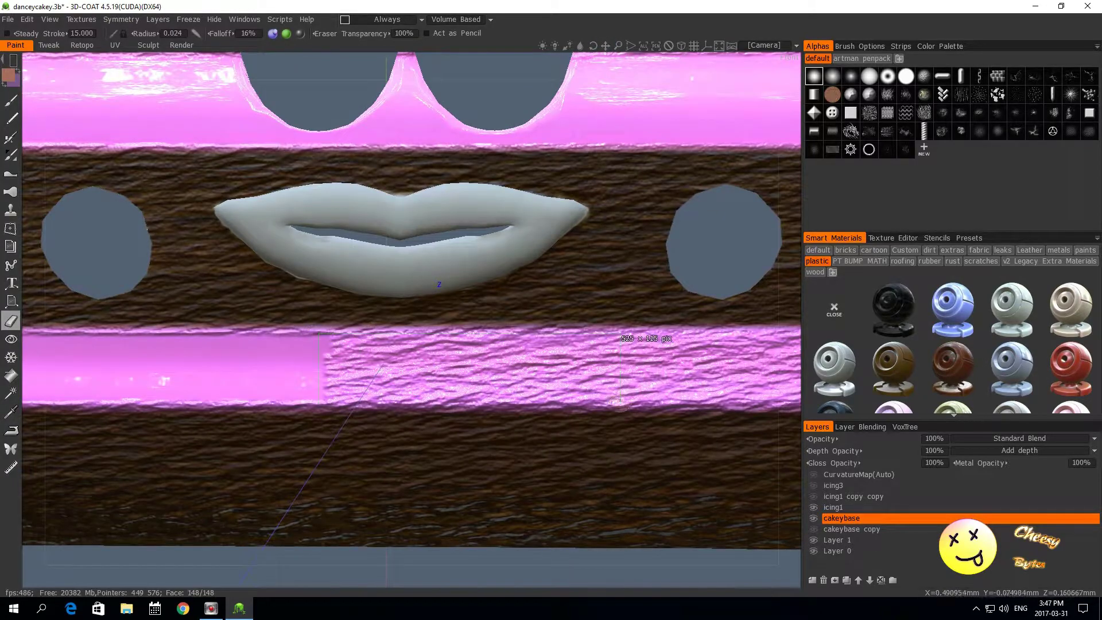
{"action": "left_click_drag", "start_coordinate": [619, 395], "coordinate": [619, 395]}
{"action": "middle_click_drag", "start_coordinate": [35, 370], "coordinate": [260, 374]}
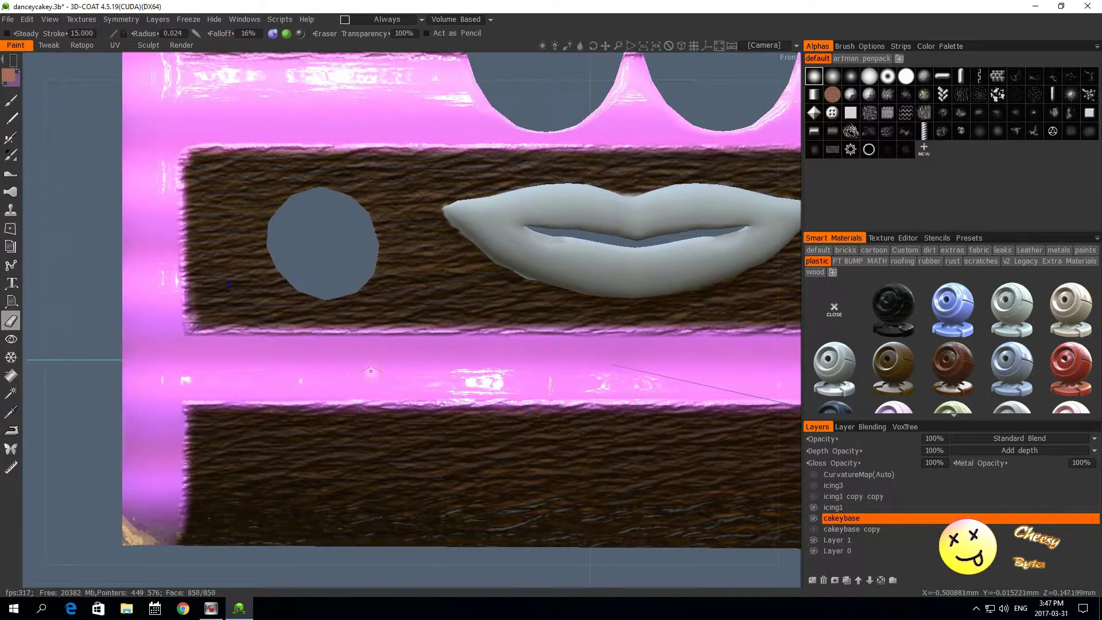
{"action": "middle_click_drag", "start_coordinate": [565, 339], "coordinate": [349, 339]}
{"action": "middle_click_drag", "start_coordinate": [660, 344], "coordinate": [408, 343]}
{"action": "left_click_drag", "start_coordinate": [334, 365], "coordinate": [700, 409]}
{"action": "left_click_drag", "start_coordinate": [386, 340], "coordinate": [618, 360]}
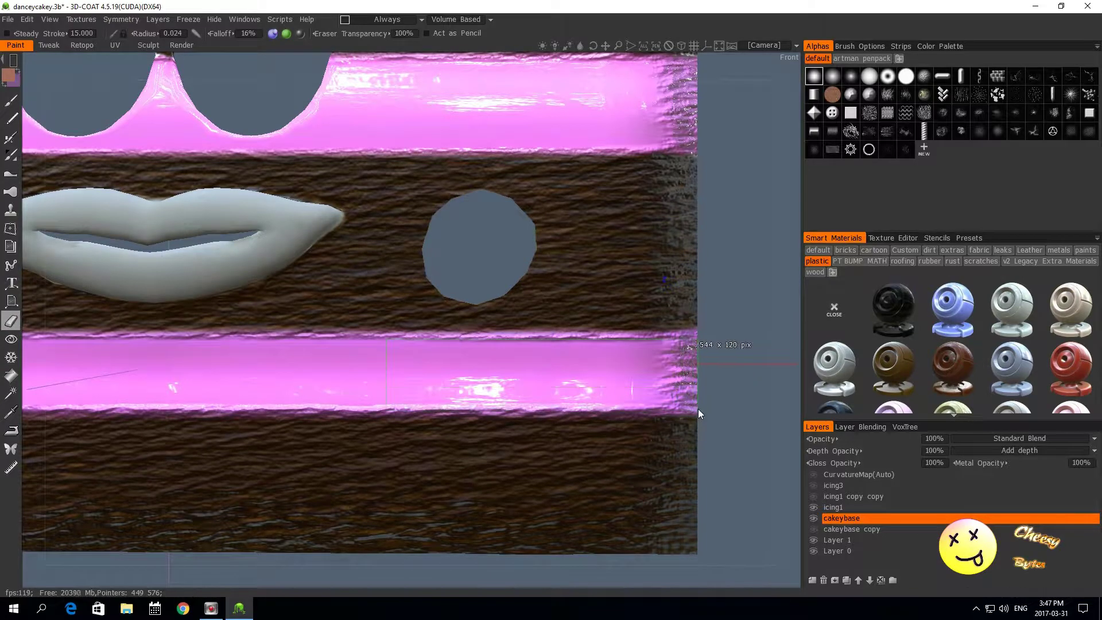
- Erase the rough texture along the top icing edge
{"action": "middle_click_drag", "start_coordinate": [611, 72], "coordinate": [576, 289]}
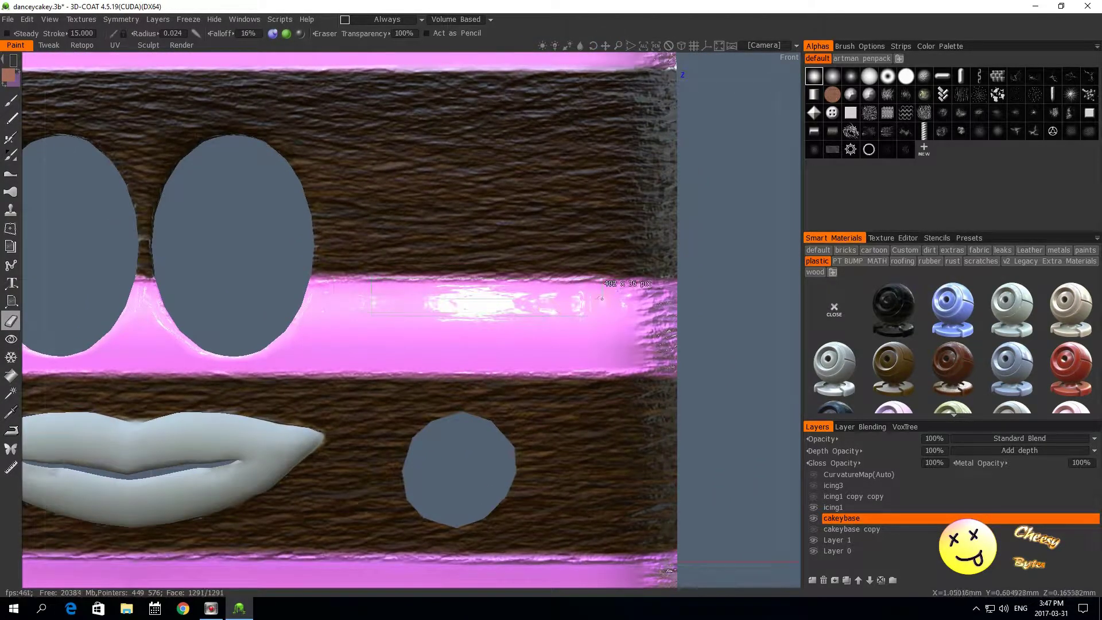
{"action": "left_click_drag", "start_coordinate": [618, 45], "coordinate": [618, 63]}
{"action": "right_click_drag", "start_coordinate": [402, 287], "coordinate": [402, 241]}
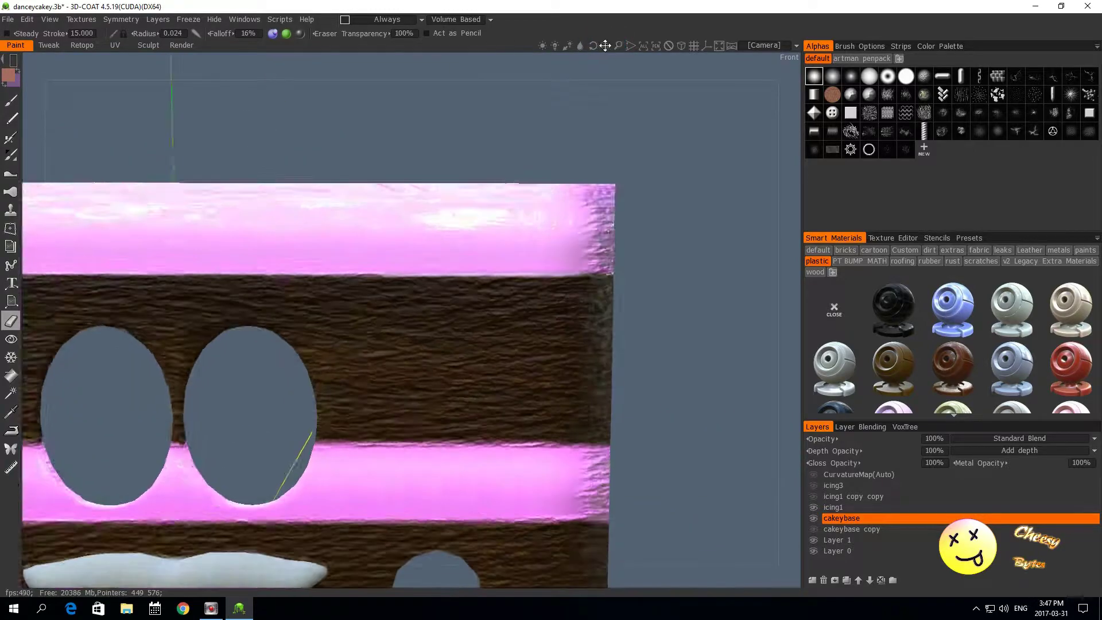
{"action": "left_click_drag", "start_coordinate": [717, 345], "coordinate": [660, 287]}
{"action": "left_click_drag", "start_coordinate": [567, 193], "coordinate": [623, 252]}
{"action": "left_click_drag", "start_coordinate": [593, 46], "coordinate": [597, 62]}
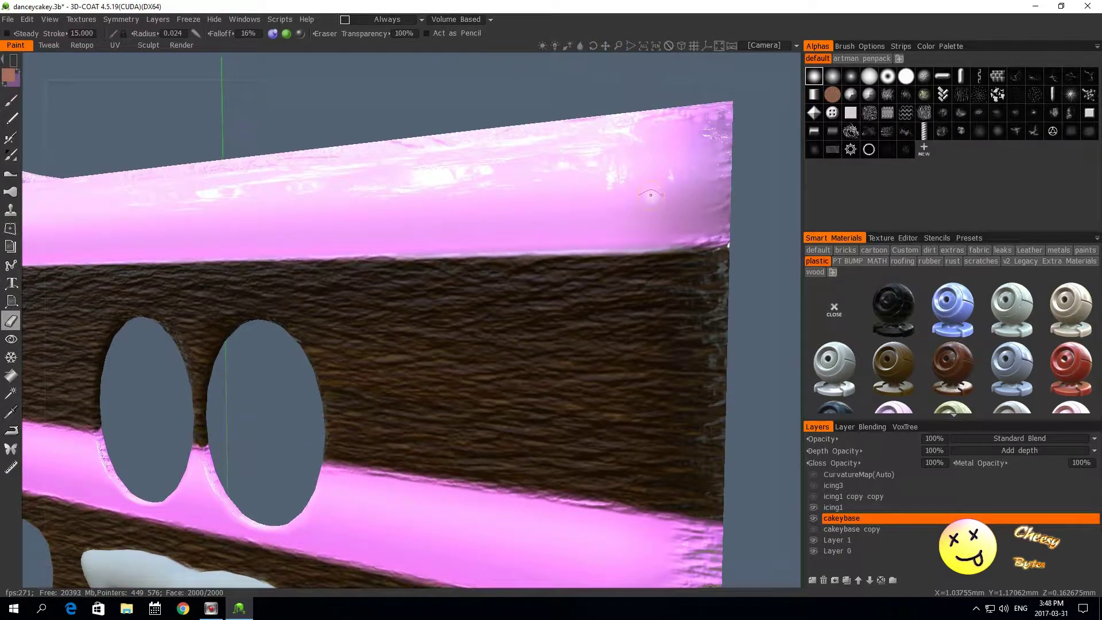
{"action": "mouse_move", "coordinate": [593, 46]}
{"action": "left_mouse_down"}
{"action": "mouse_move", "coordinate": [597, 66]}
{"action": "mouse_move", "coordinate": [594, 52]}
{"action": "left_mouse_up"}
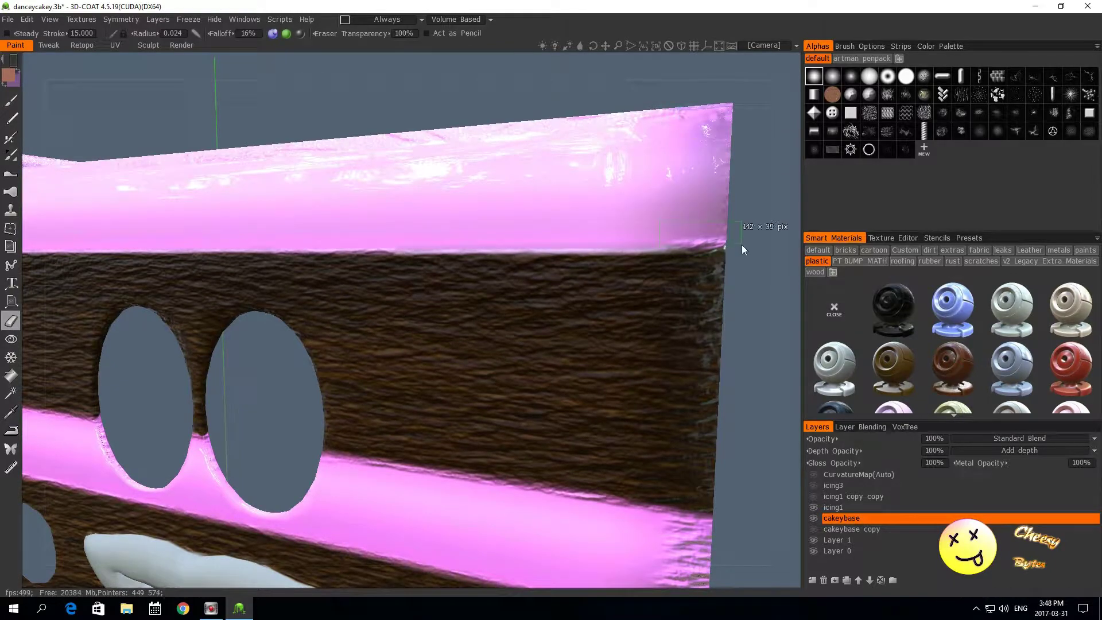
{"action": "left_click_drag", "start_coordinate": [742, 248], "coordinate": [741, 247]}
{"action": "left_click_drag", "start_coordinate": [746, 344], "coordinate": [431, 128]}
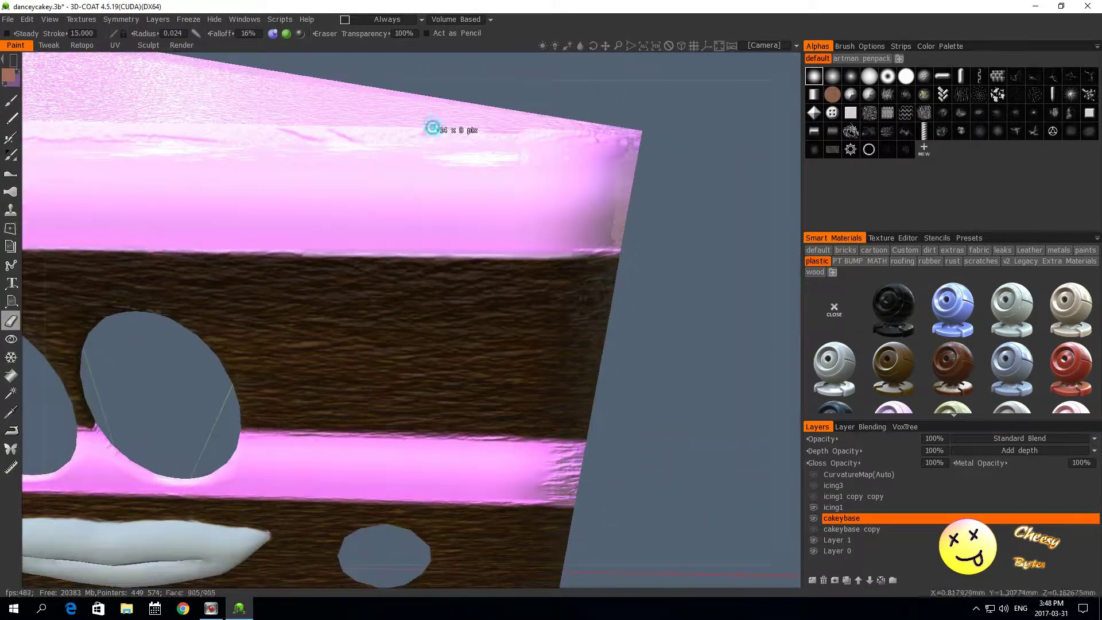
{"action": "scroll", "coordinate": [539, 85], "scroll_direction": "down", "scroll_amount": 2}
- Orbit around the cake's side and return to a straight front view to inspect the cleanup
{"action": "left_click_drag", "start_coordinate": [639, 165], "coordinate": [603, 60]}
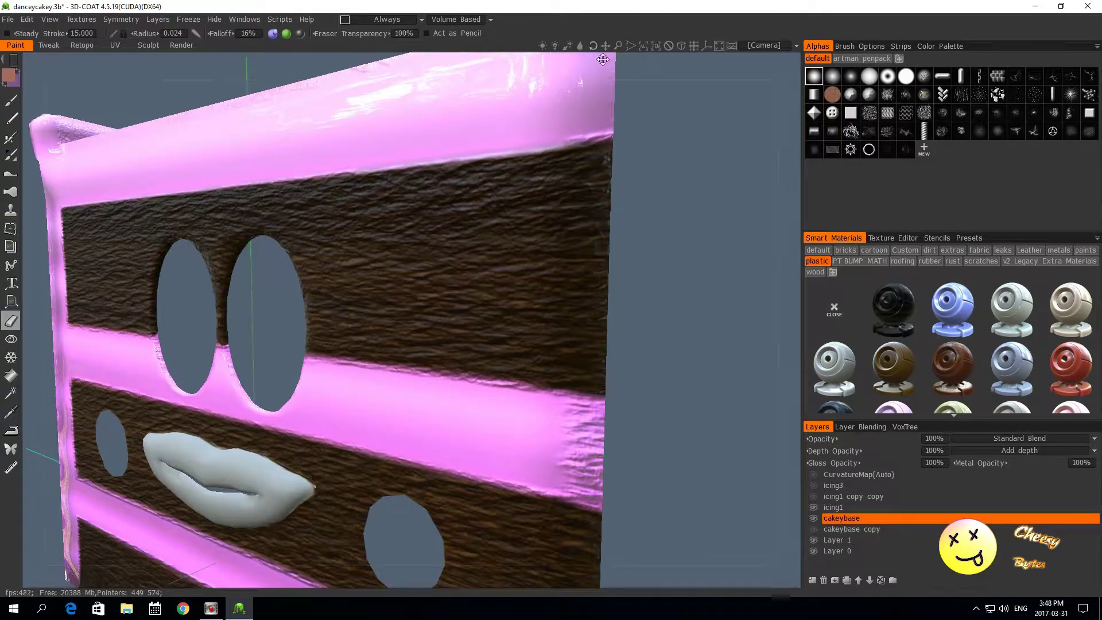
{"action": "key", "text": "KP_1"}
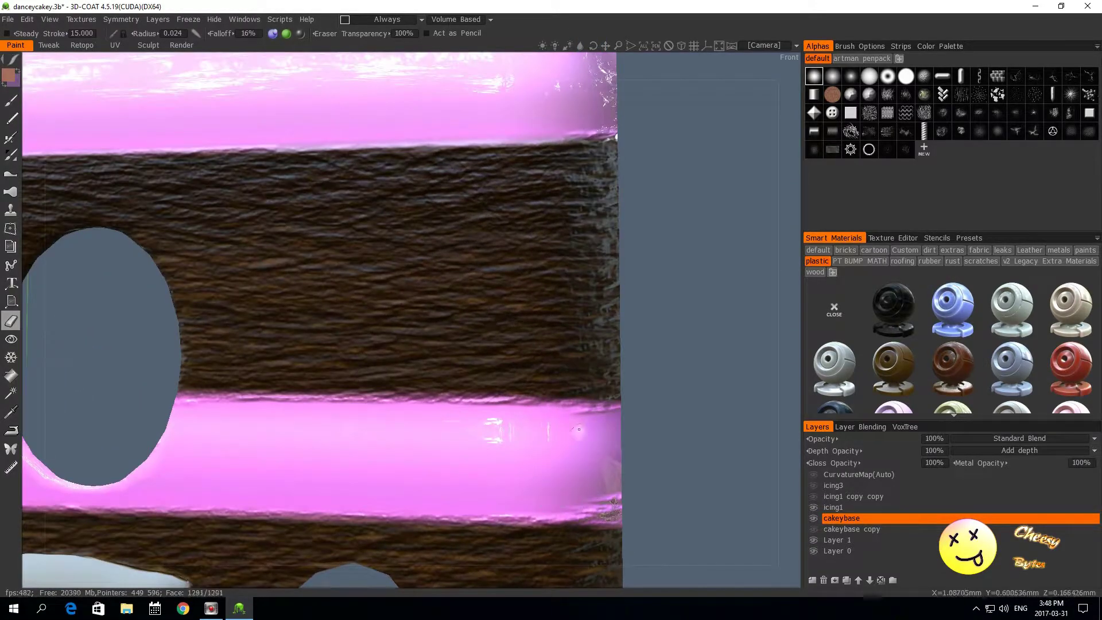
{"action": "mouse_move", "coordinate": [581, 489]}
{"action": "left_mouse_down", "text": "alt"}
{"action": "mouse_move", "coordinate": [553, 422]}
{"action": "mouse_move", "coordinate": [617, 482]}
{"action": "mouse_move", "coordinate": [585, 454]}
{"action": "left_mouse_up", "text": "alt"}
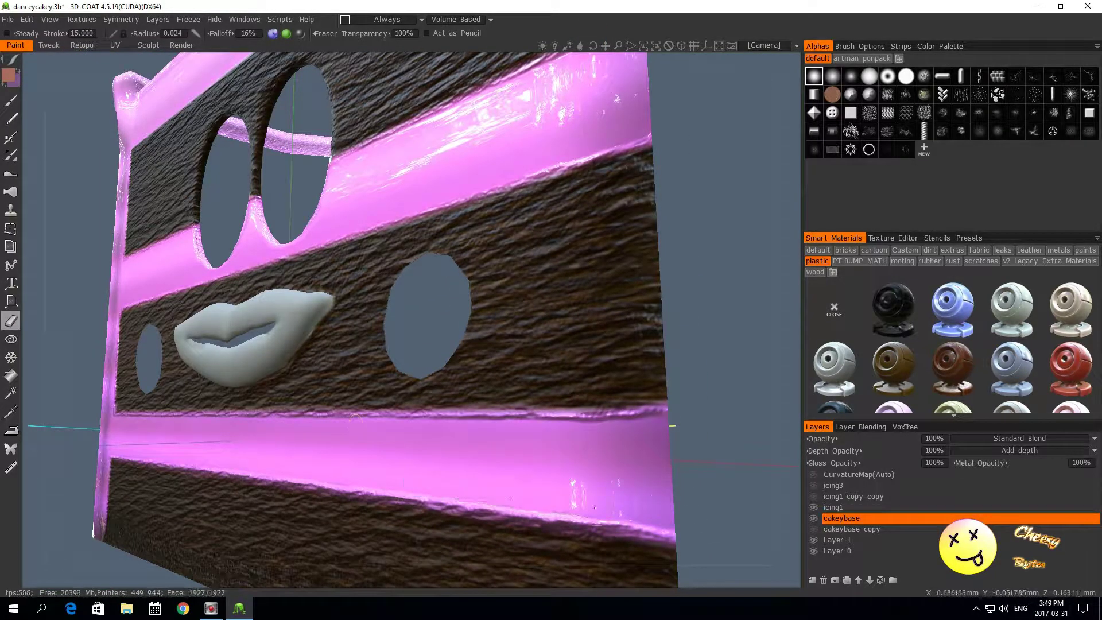
{"action": "left_click_drag", "start_coordinate": [593, 46], "coordinate": [608, 54]}
- Undo the previous step and set the icing1 layer's gloss opacity to 70%
{"action": "left_click", "coordinate": [27, 20]}
{"action": "left_click", "coordinate": [32, 115]}
{"action": "left_click", "coordinate": [833, 506]}
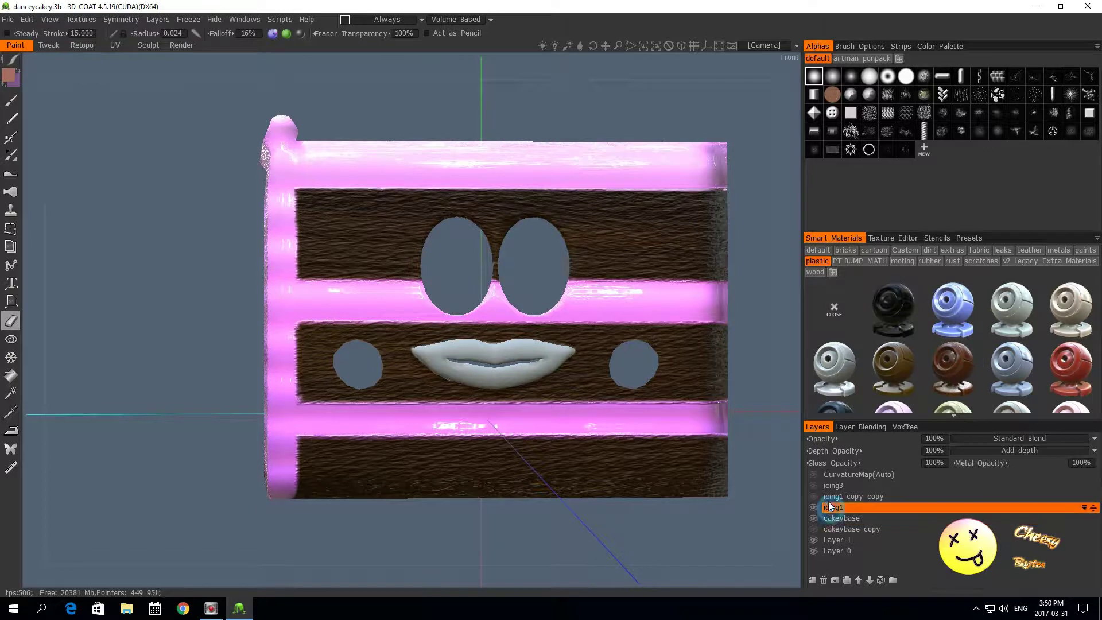
{"action": "key", "text": "BackSpace"}
{"action": "key", "text": "BackSpace"}
{"action": "type", "text": "70"}
{"action": "key", "text": "Return"}
- Revert icing1 gloss opacity to 85% and save the cake project
{"action": "left_click", "coordinate": [27, 19]}
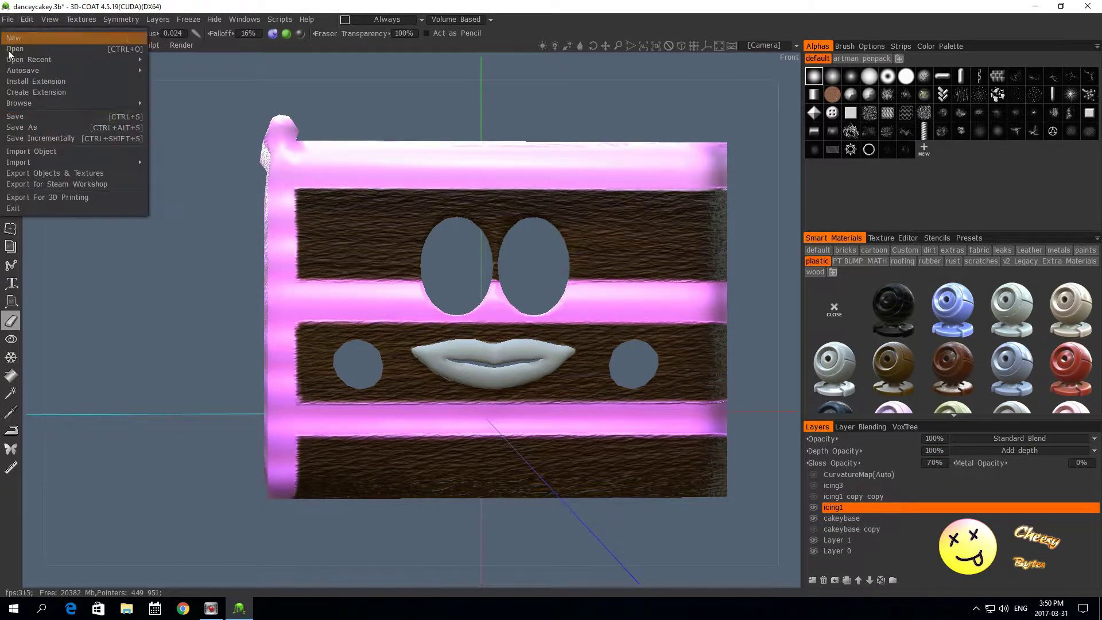
{"action": "left_click", "coordinate": [28, 118]}
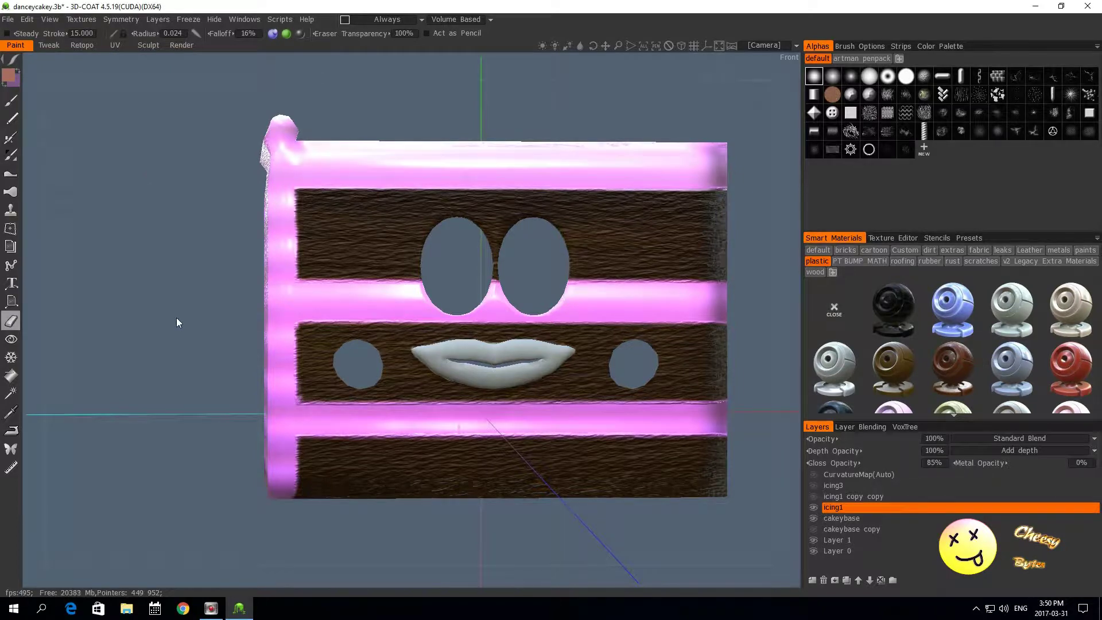
{"action": "middle_click_drag", "start_coordinate": [177, 318], "coordinate": [104, 316]}
{"action": "left_click", "coordinate": [8, 19]}
{"action": "left_click", "coordinate": [32, 117]}
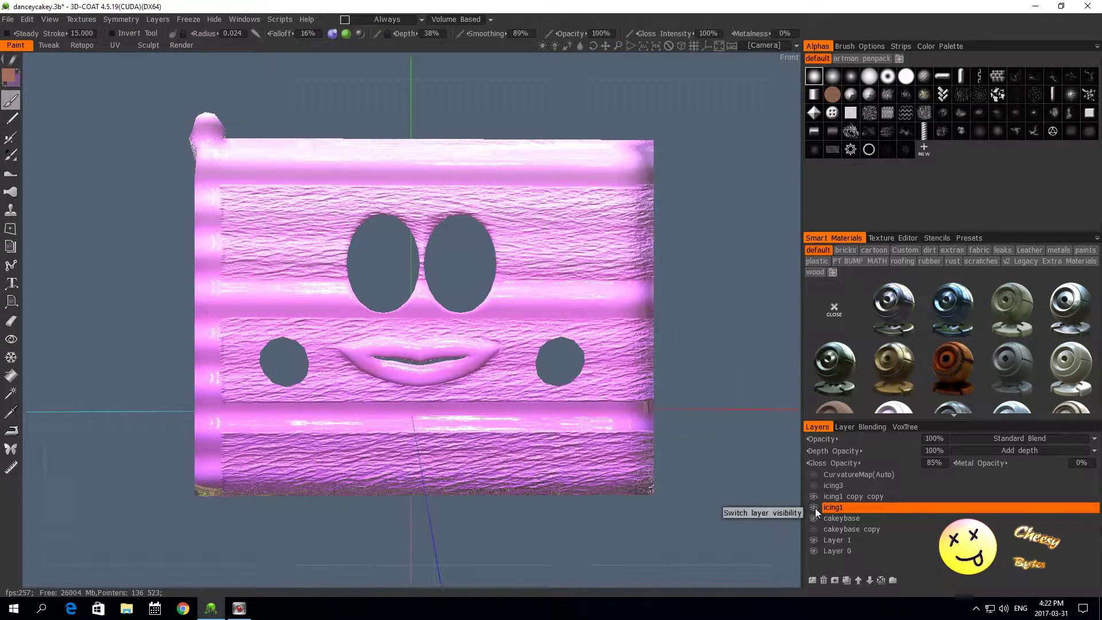
- Hide icing1, make icing1 copy copy current, and erase icing on the top band
{"action": "left_click", "coordinate": [814, 507]}
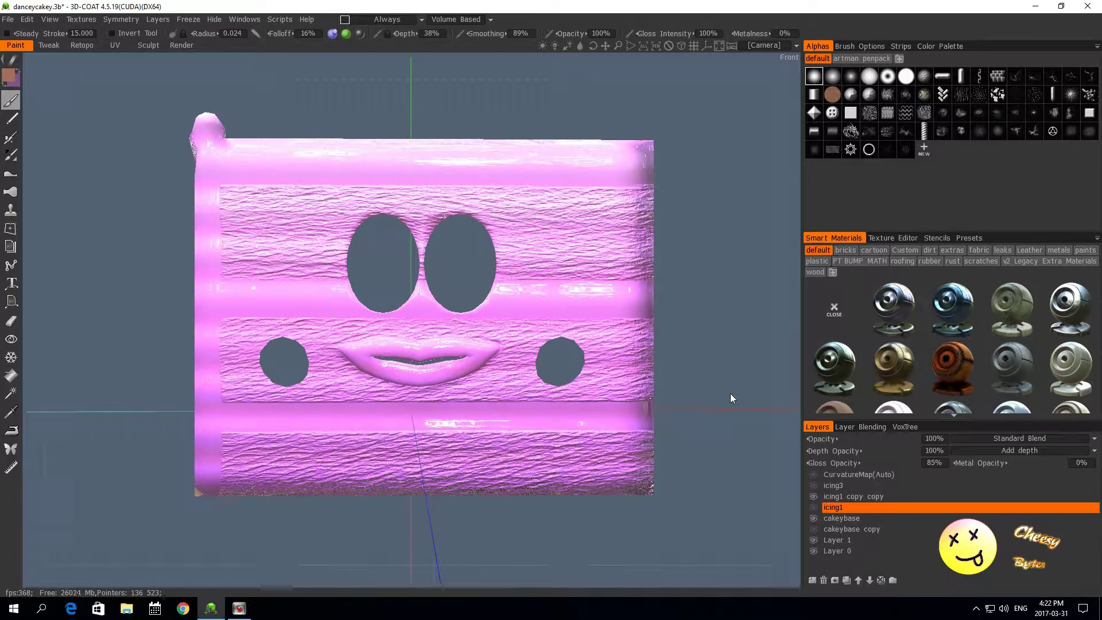
{"action": "left_click", "coordinate": [838, 497]}
{"action": "scroll", "coordinate": [351, 268], "scroll_direction": "up", "scroll_amount": 2}
{"action": "key", "text": "e"}
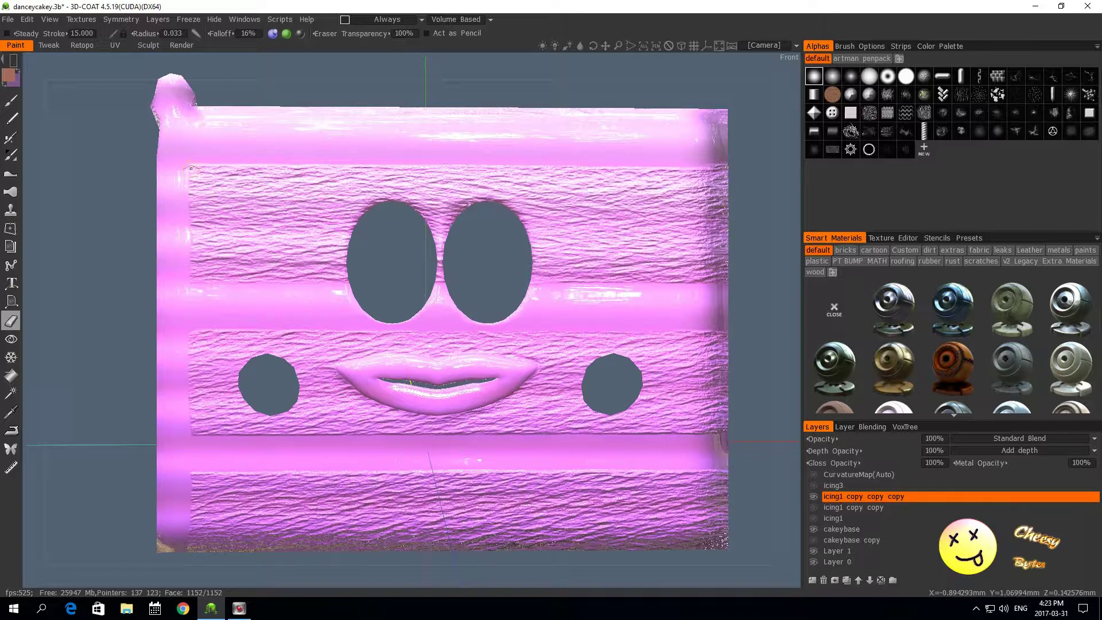
{"action": "left_click_drag", "start_coordinate": [734, 281], "coordinate": [733, 280]}
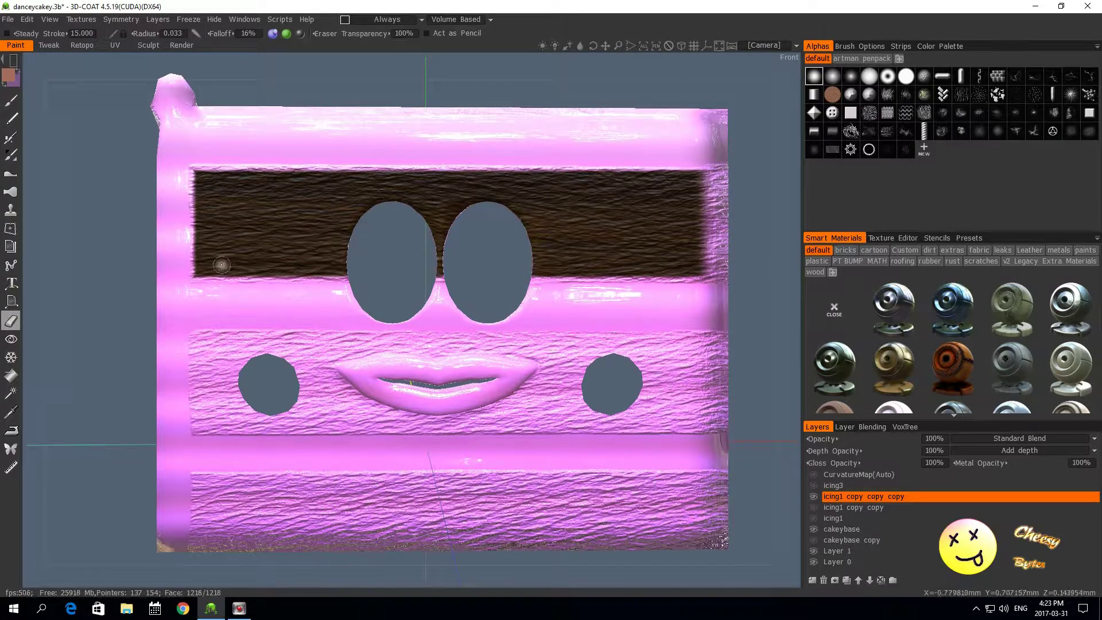
- Rectangle-erase a patch and a stray strip along the icing edge, then return to freehand strokes
{"action": "left_click_drag", "start_coordinate": [592, 45], "coordinate": [501, 70]}
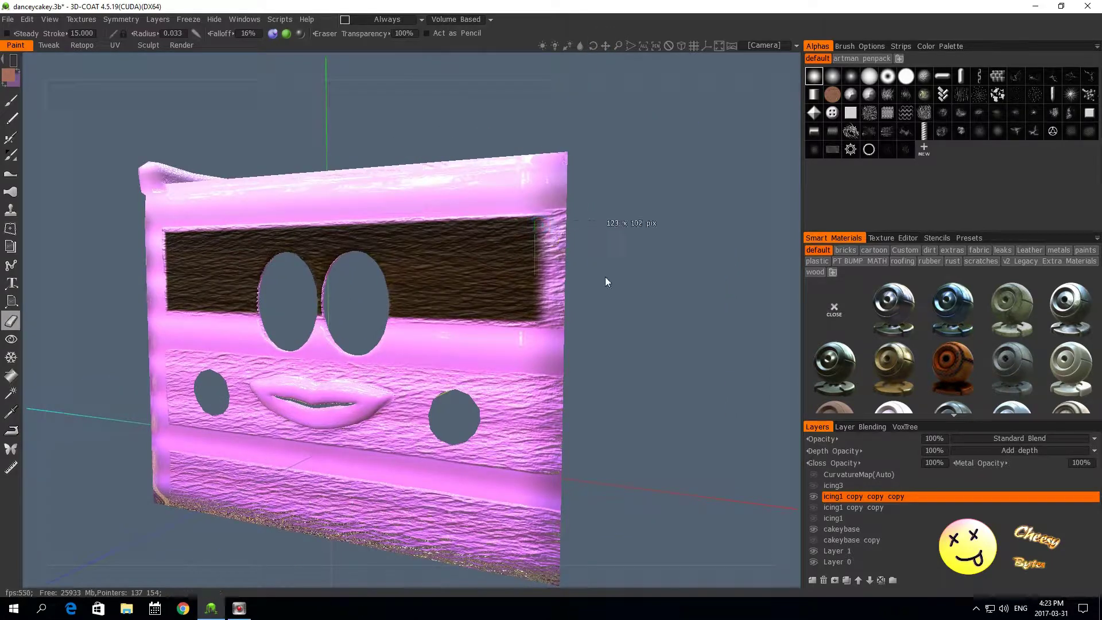
{"action": "left_click_drag", "start_coordinate": [503, 256], "coordinate": [596, 322]}
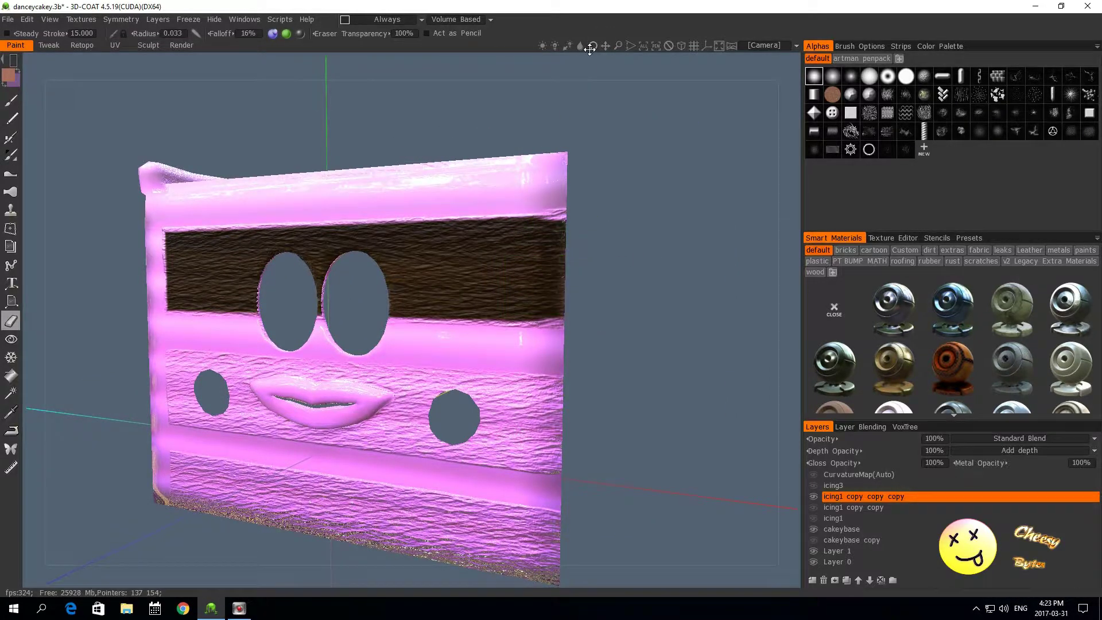
{"action": "left_click_drag", "start_coordinate": [592, 44], "coordinate": [586, 318]}
{"action": "left_click", "coordinate": [30, 61]}
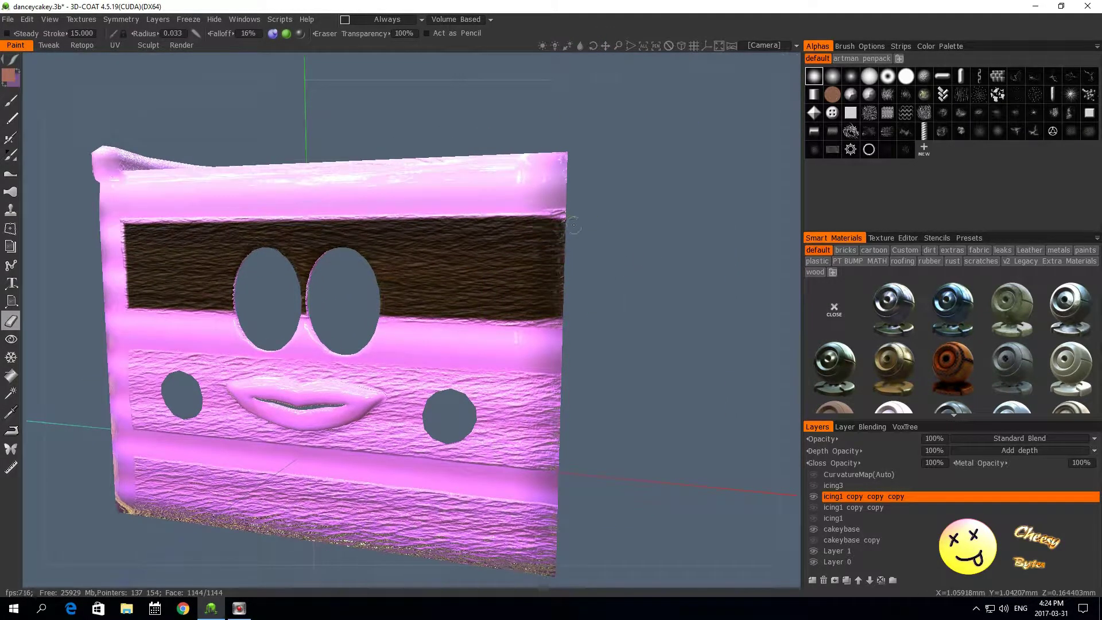
- Leave only the cakeybase layer selected and current
{"action": "left_click", "coordinate": [849, 529]}
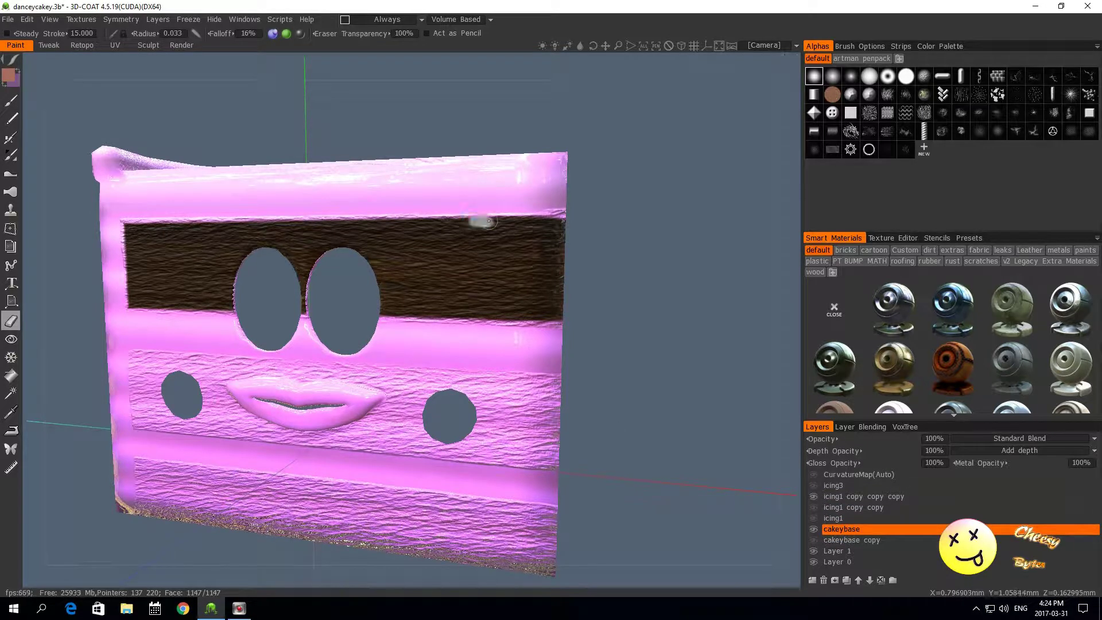
{"action": "left_click", "coordinate": [842, 497], "text": "ctrl"}
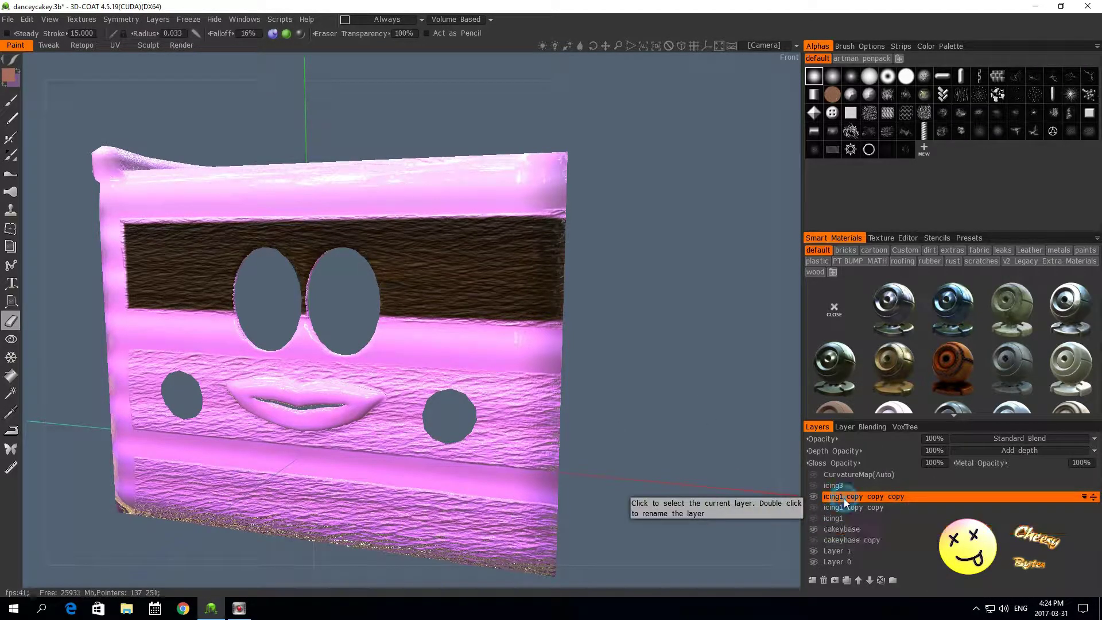
{"action": "left_click", "coordinate": [844, 535]}
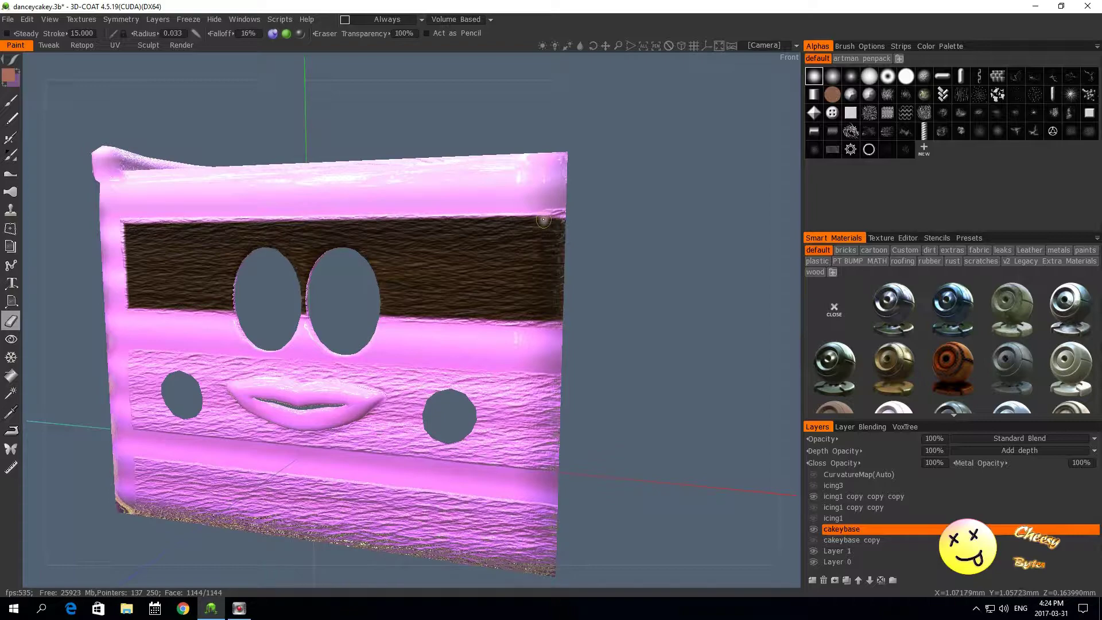
{"action": "mouse_move", "coordinate": [593, 45]}
{"action": "left_mouse_down"}
{"action": "mouse_move", "coordinate": [620, 47]}
{"action": "mouse_move", "coordinate": [597, 170]}
{"action": "left_mouse_up"}
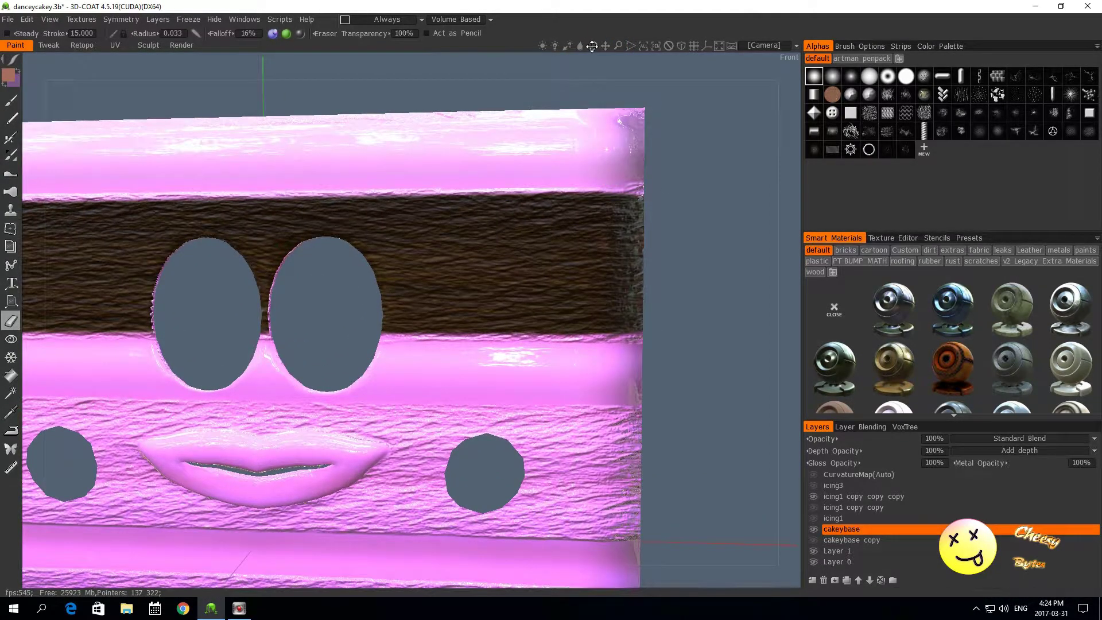
- Erase cakeybase texture in strips along the cake's top and left icing edges
{"action": "left_click_drag", "start_coordinate": [593, 47], "coordinate": [611, 172]}
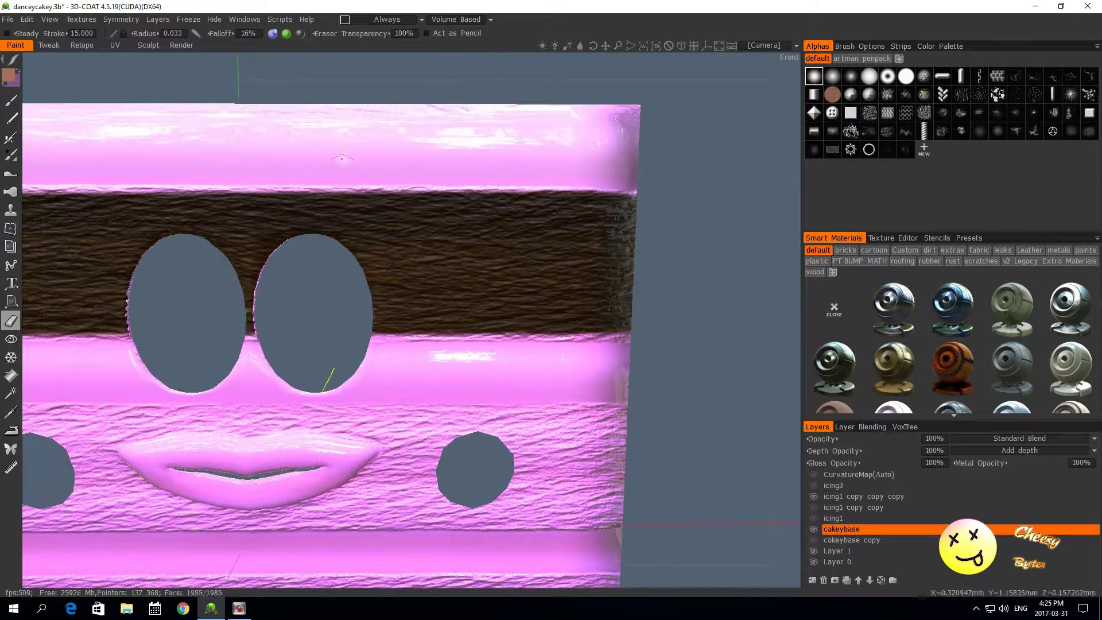
{"action": "left_click_drag", "start_coordinate": [129, 154], "coordinate": [364, 186]}
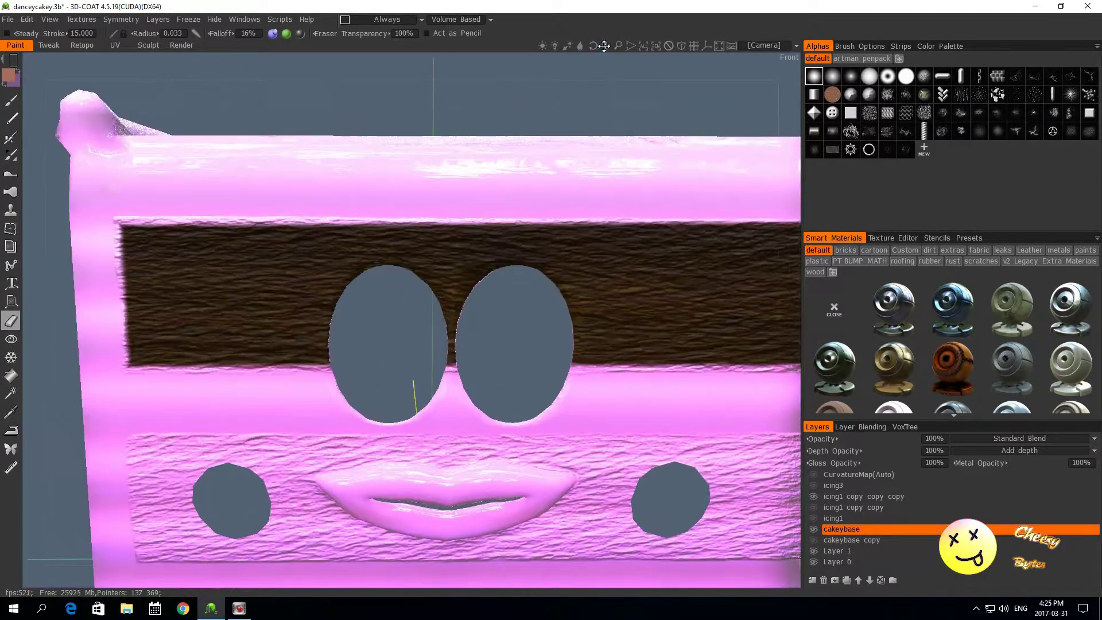
{"action": "left_click_drag", "start_coordinate": [88, 187], "coordinate": [411, 227]}
{"action": "left_click_drag", "start_coordinate": [404, 124], "coordinate": [179, 217]}
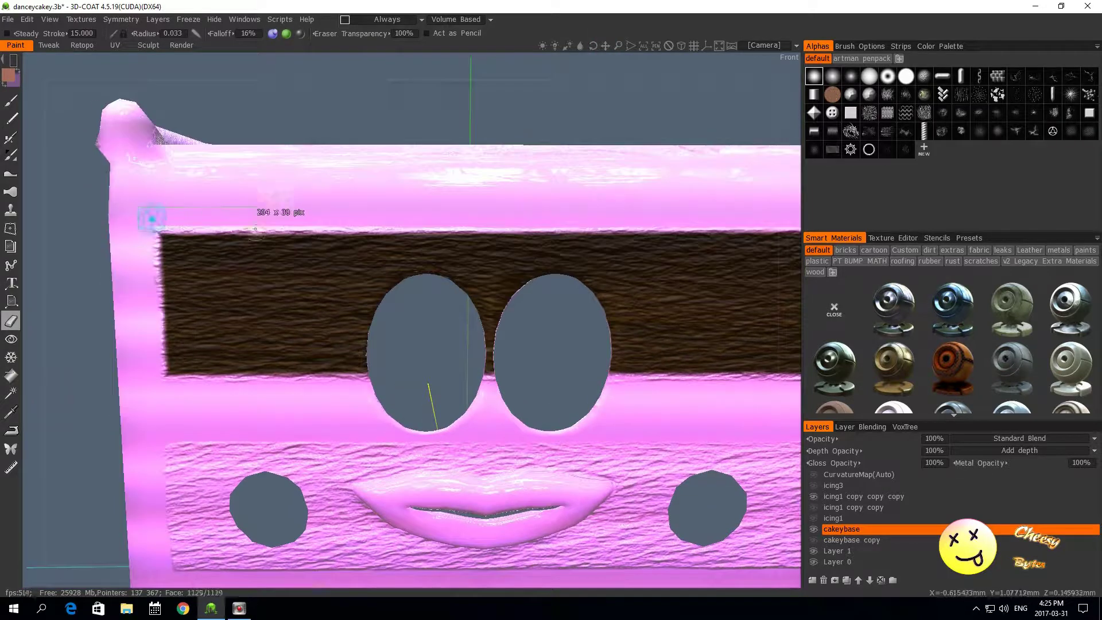
{"action": "left_click_drag", "start_coordinate": [153, 276], "coordinate": [152, 276]}
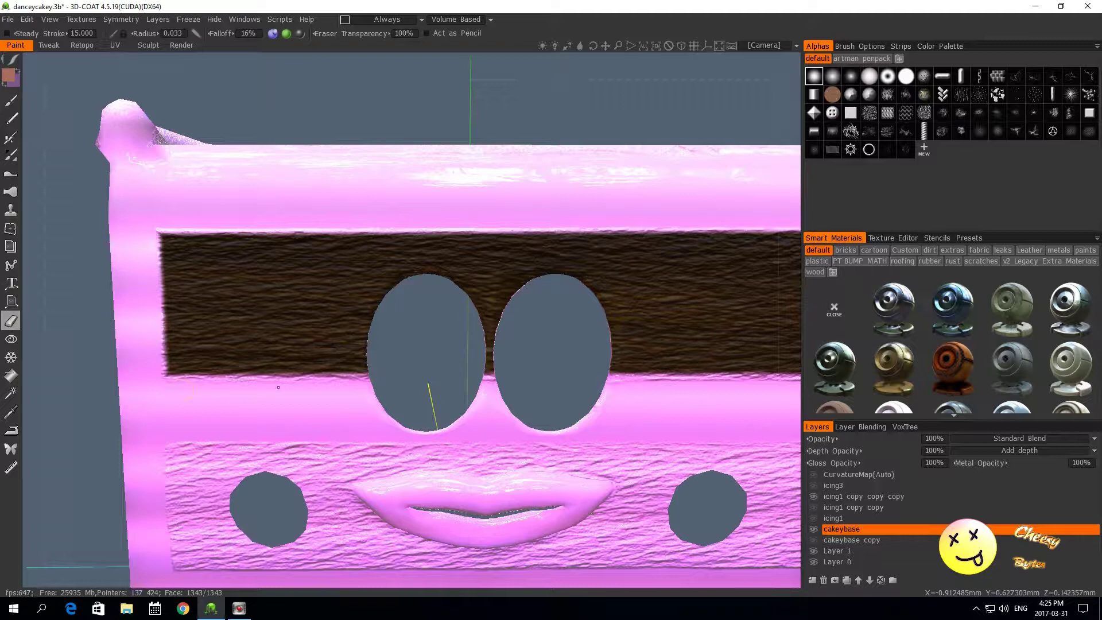
{"action": "middle_click_drag", "start_coordinate": [477, 269], "coordinate": [443, 380]}
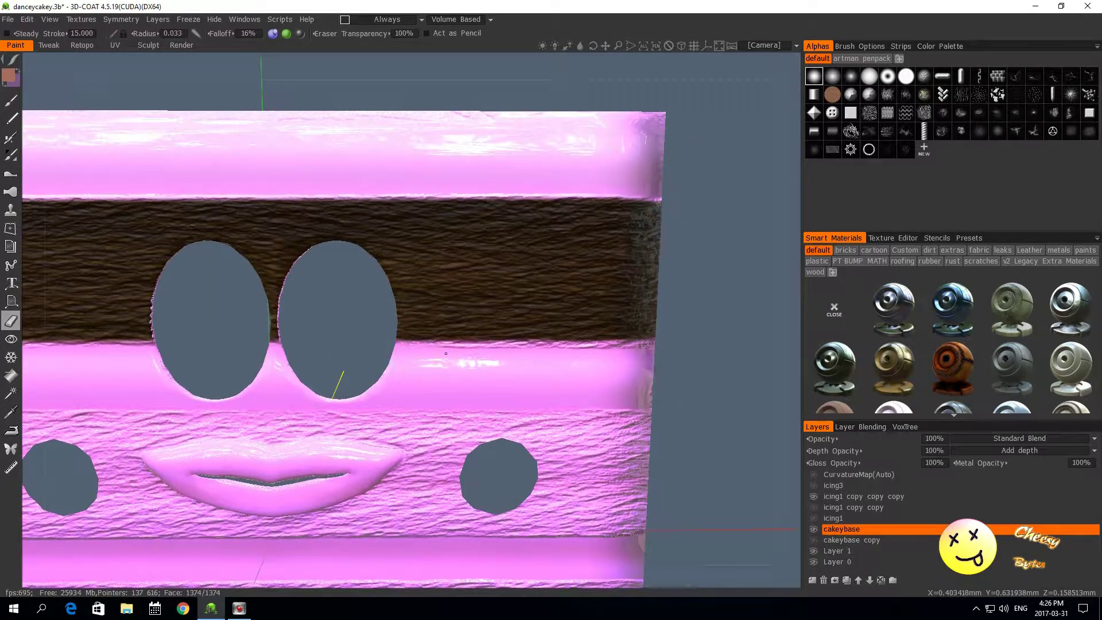
{"action": "middle_click_drag", "start_coordinate": [450, 353], "coordinate": [639, 361]}
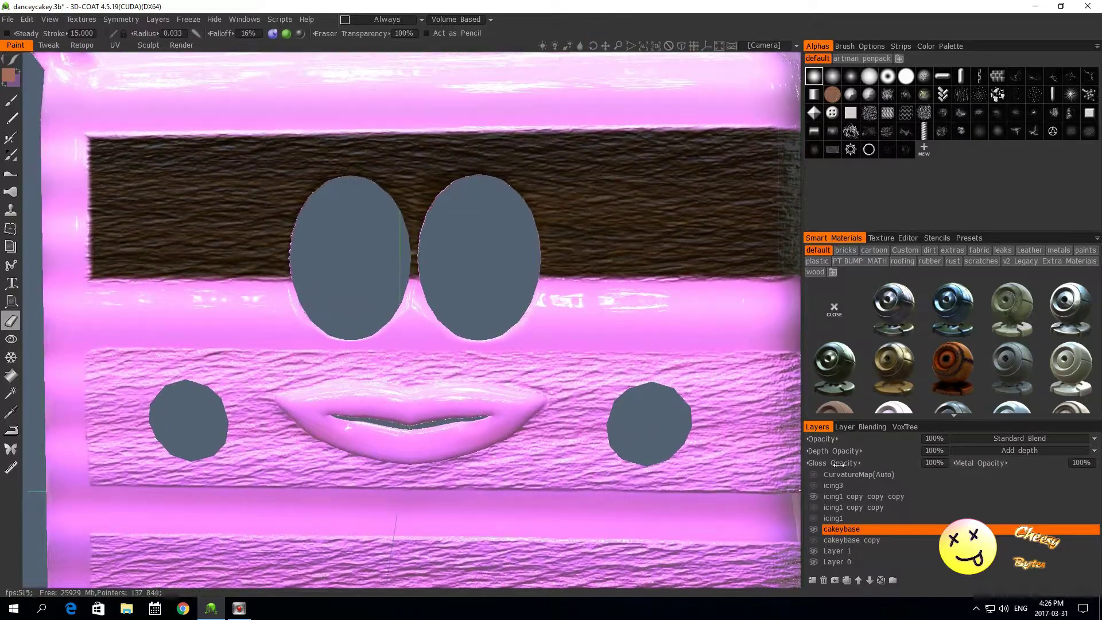
- On icing1 copy copy copy, erase rectangular boxes of icing around the lips and left cheek circle
{"action": "left_click", "coordinate": [864, 496]}
{"action": "left_click_drag", "start_coordinate": [254, 366], "coordinate": [548, 468]}
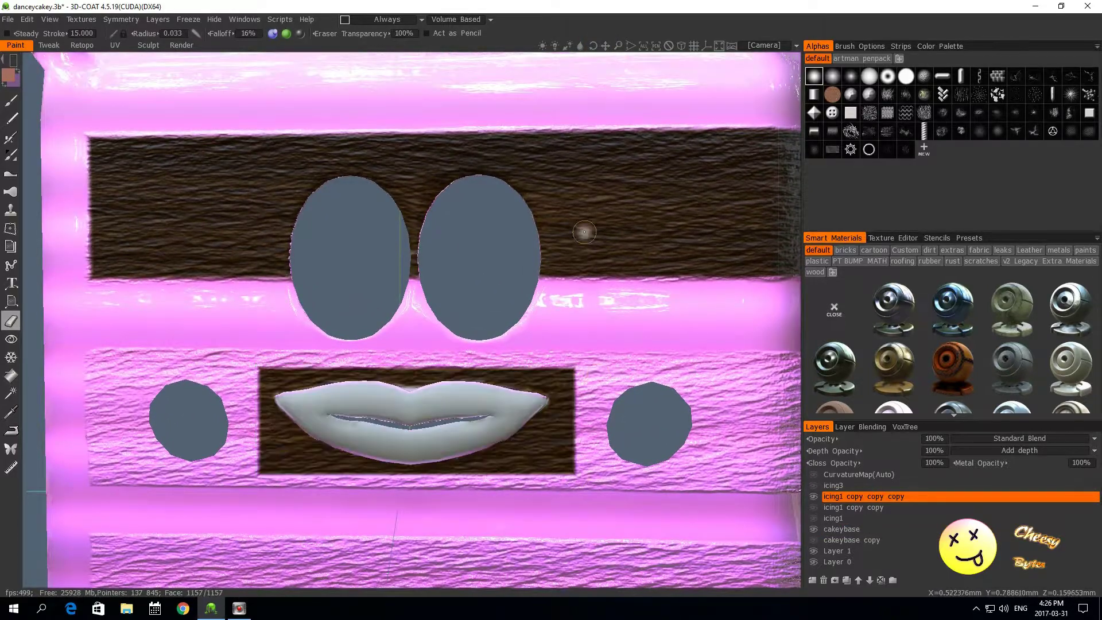
{"action": "left_click_drag", "start_coordinate": [594, 45], "coordinate": [602, 44]}
{"action": "left_click_drag", "start_coordinate": [448, 407], "coordinate": [449, 406]}
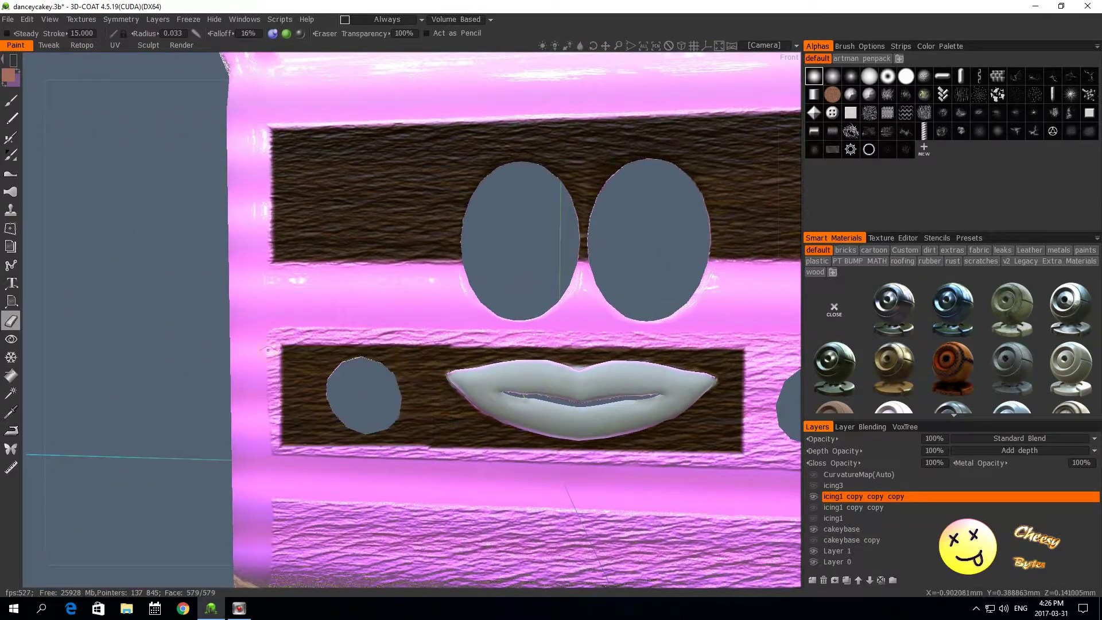
{"action": "left_click_drag", "start_coordinate": [605, 46], "coordinate": [654, 54]}
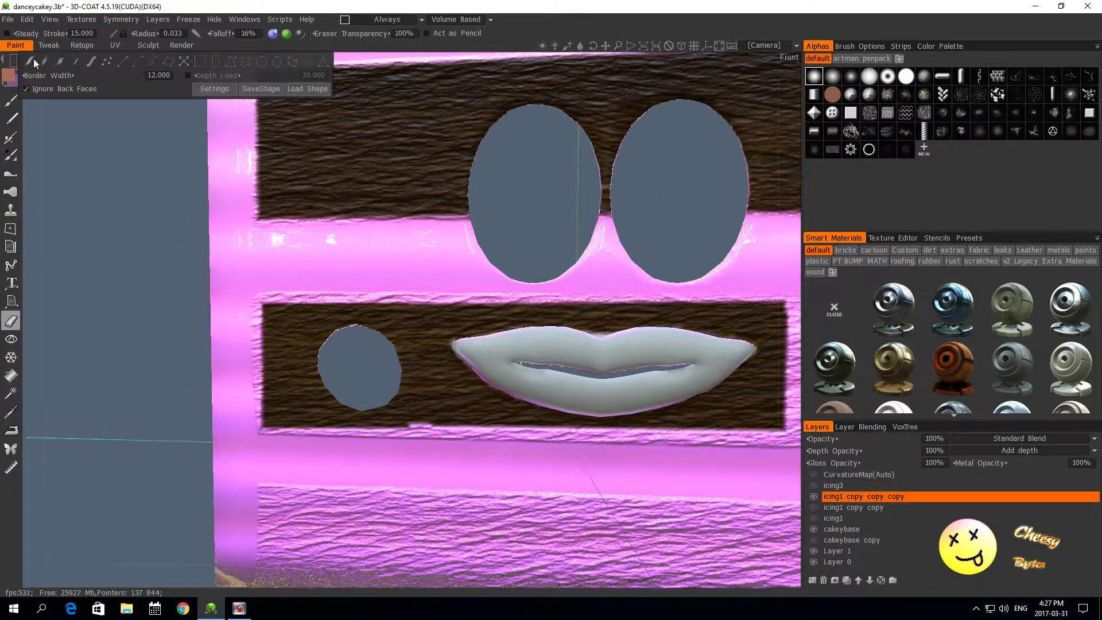
{"action": "left_click_drag", "start_coordinate": [625, 45], "coordinate": [630, 42]}
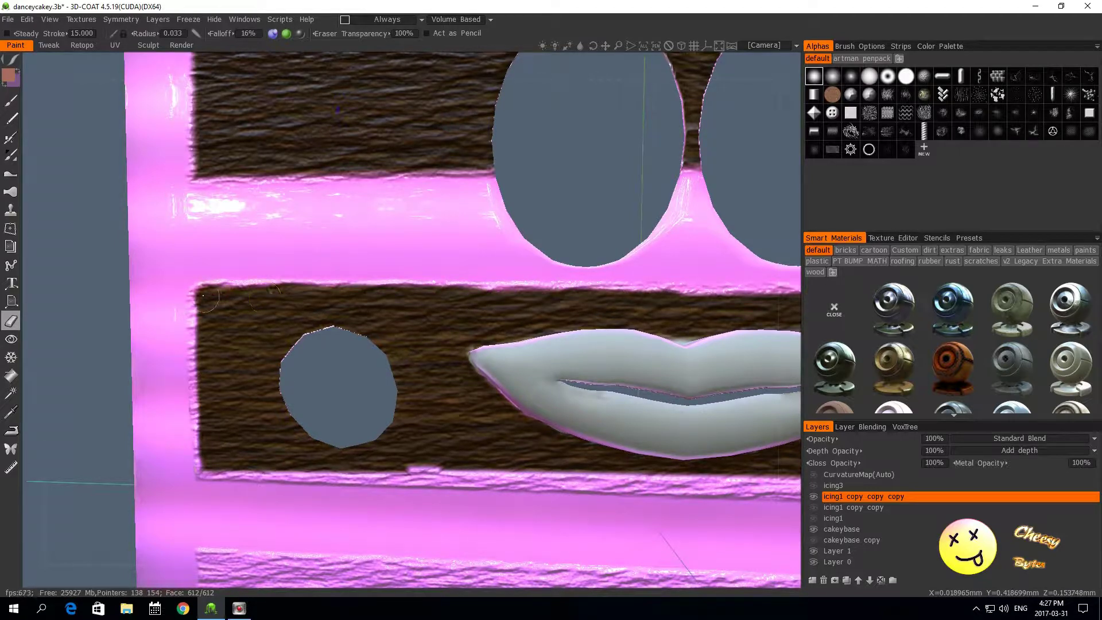
{"action": "middle_click_drag", "start_coordinate": [204, 295], "coordinate": [641, 300]}
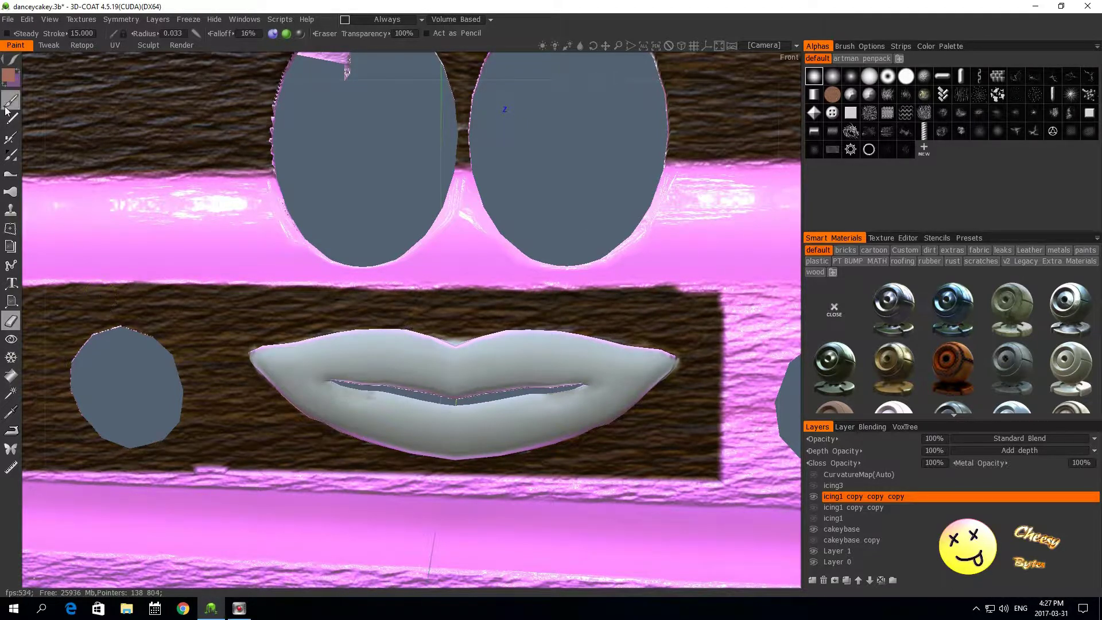
{"action": "left_click", "coordinate": [789, 58]}
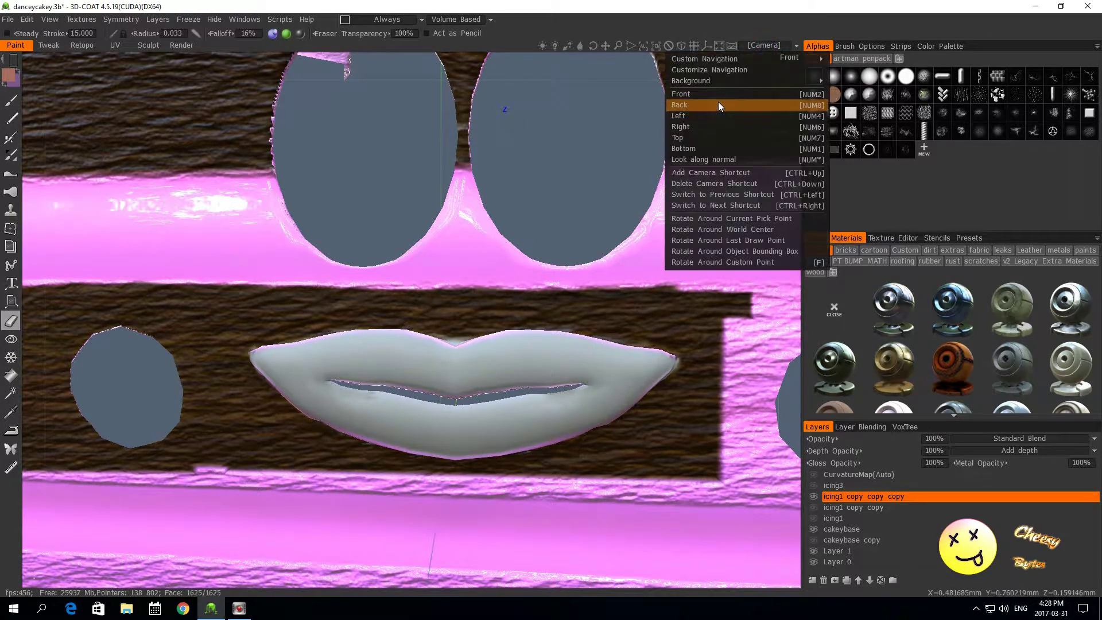
- From a preset camera view, erase the icing beside, right of and below the right cheek circle
{"action": "left_click", "coordinate": [722, 108]}
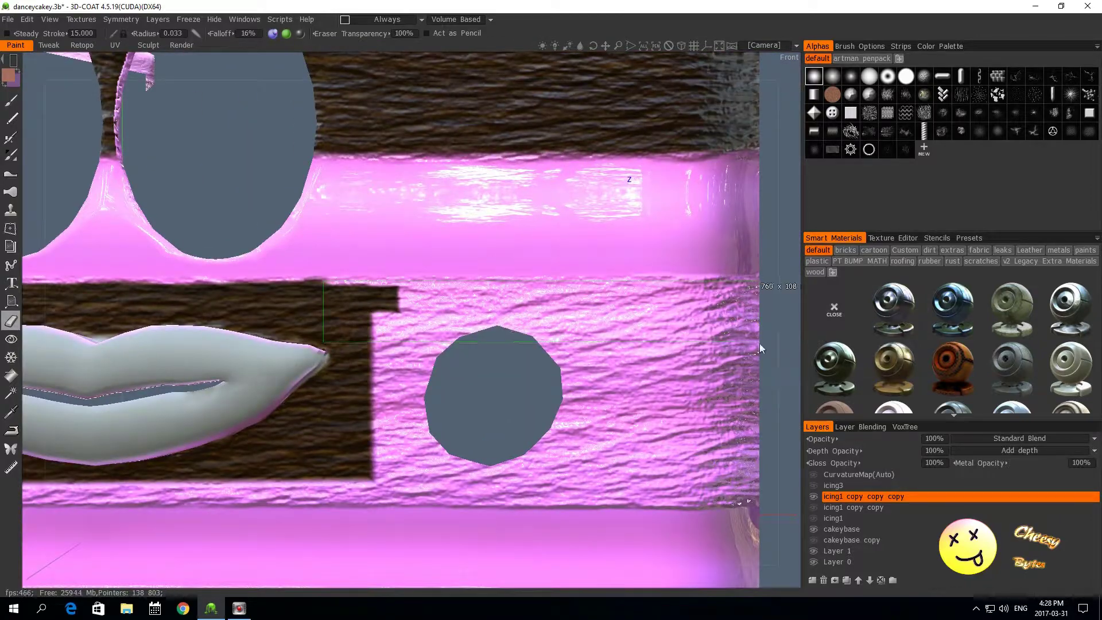
{"action": "left_click_drag", "start_coordinate": [760, 349], "coordinate": [760, 344]}
{"action": "left_click_drag", "start_coordinate": [364, 339], "coordinate": [465, 503]}
{"action": "left_click_drag", "start_coordinate": [304, 457], "coordinate": [492, 508]}
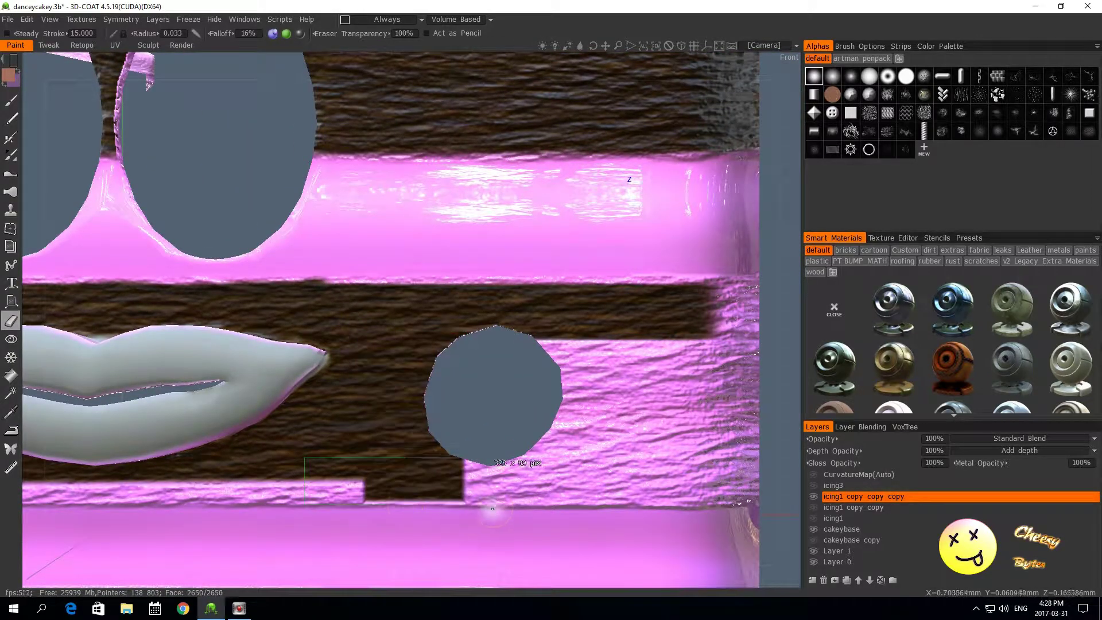
{"action": "left_click_drag", "start_coordinate": [437, 446], "coordinate": [573, 502]}
{"action": "left_click_drag", "start_coordinate": [605, 45], "coordinate": [508, 12]}
{"action": "left_click_drag", "start_coordinate": [412, 399], "coordinate": [672, 474]}
- Clear the remaining pink across the mouth band and below the lips
{"action": "left_click_drag", "start_coordinate": [414, 290], "coordinate": [634, 419]}
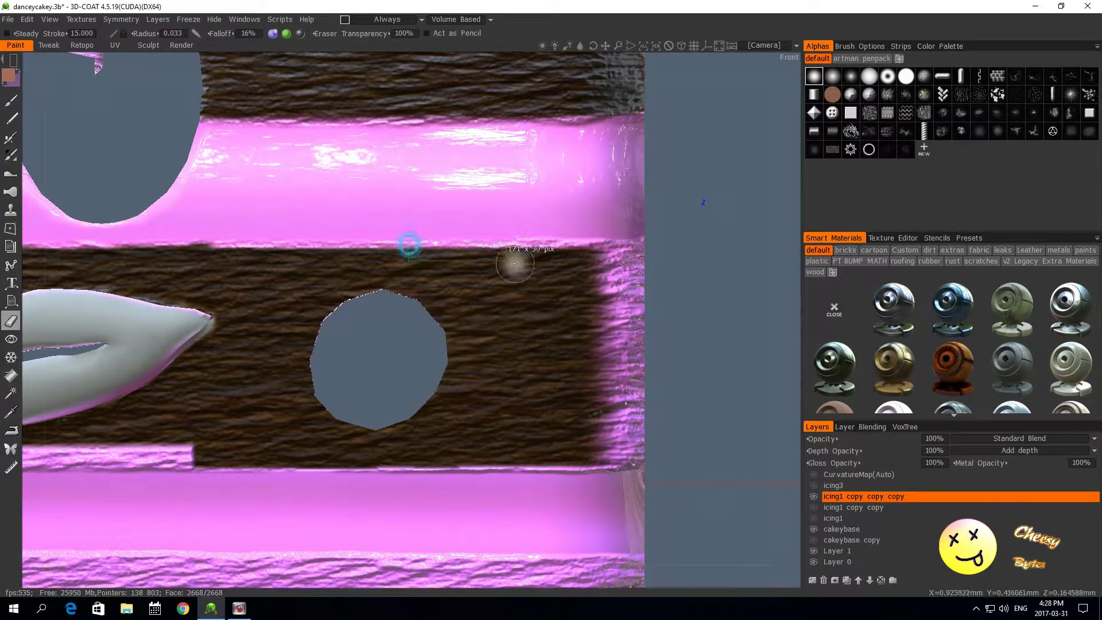
{"action": "left_click_drag", "start_coordinate": [396, 234], "coordinate": [629, 296]}
{"action": "left_click_drag", "start_coordinate": [191, 230], "coordinate": [444, 263]}
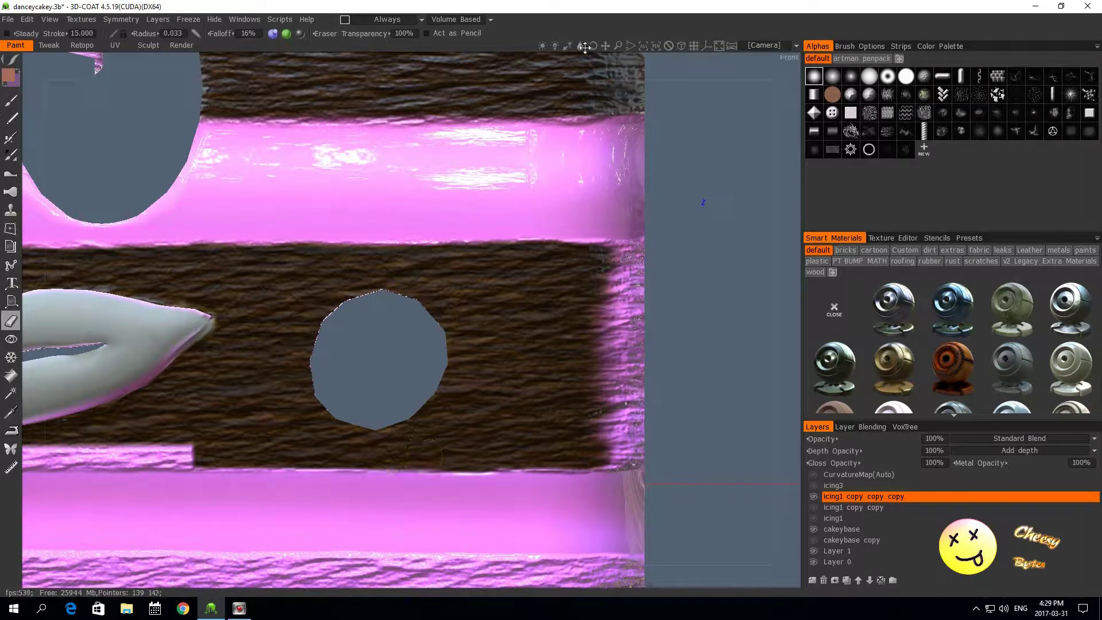
{"action": "left_click_drag", "start_coordinate": [585, 48], "coordinate": [801, 23]}
{"action": "left_click_drag", "start_coordinate": [423, 405], "coordinate": [252, 408]}
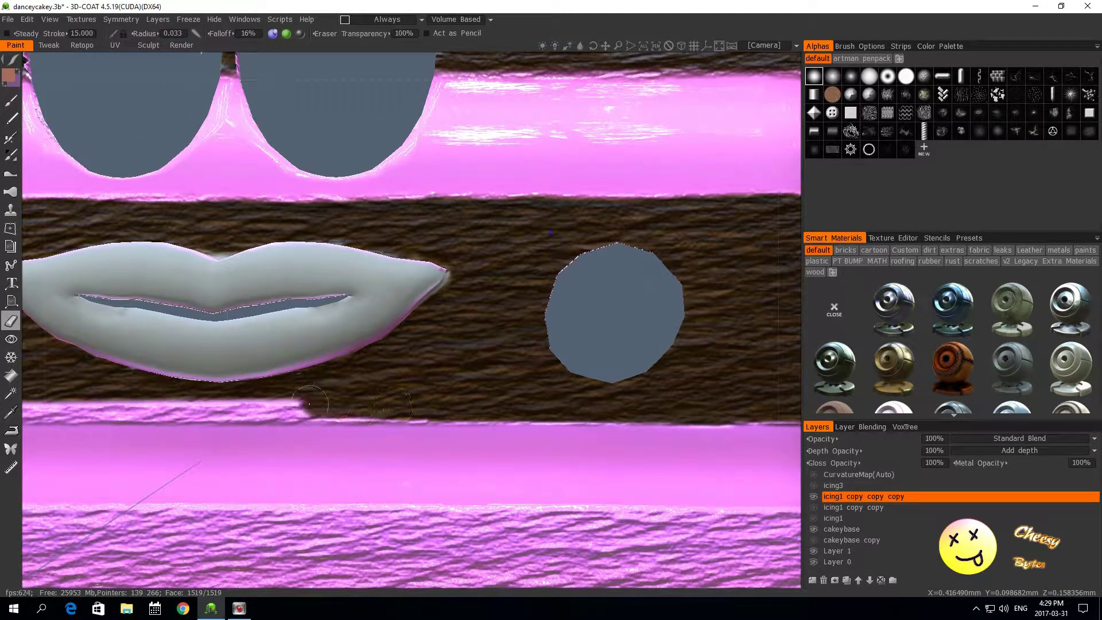
- Exclude two paint channels from erasing, then rectangle-erase along the band's lower edge
{"action": "left_click", "coordinate": [286, 34]}
{"action": "left_click", "coordinate": [300, 33]}
{"action": "left_click_drag", "start_coordinate": [582, 422], "coordinate": [584, 420]}
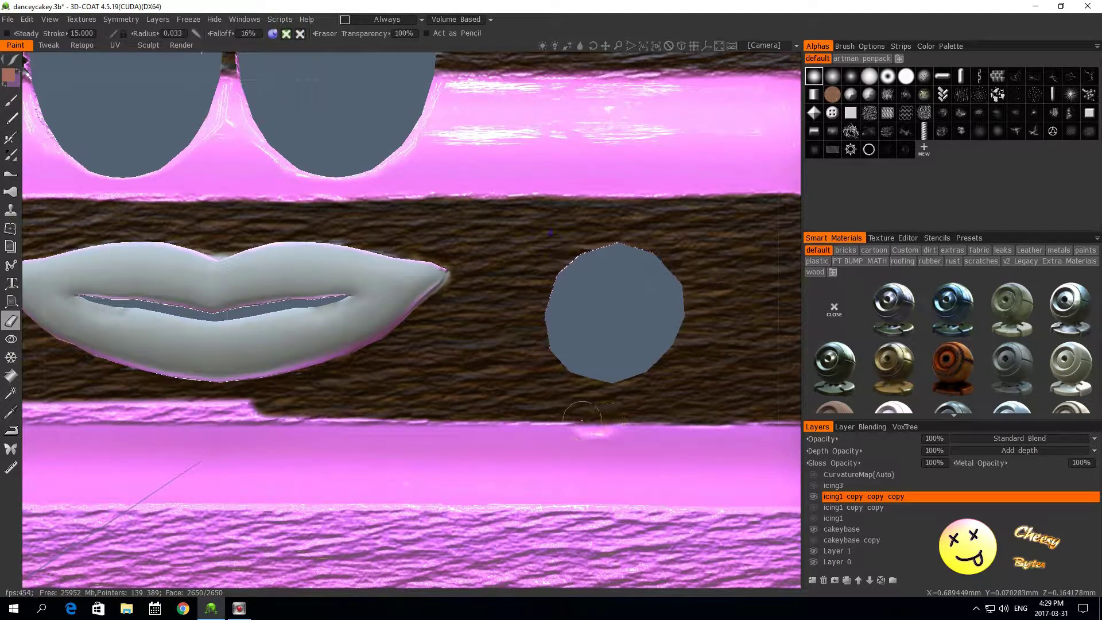
{"action": "left_click", "coordinate": [13, 59]}
{"action": "left_click", "coordinate": [210, 61]}
{"action": "left_click_drag", "start_coordinate": [314, 387], "coordinate": [690, 428]}
{"action": "left_click_drag", "start_coordinate": [609, 45], "coordinate": [608, 45]}
{"action": "left_click_drag", "start_coordinate": [638, 303], "coordinate": [475, 304]}
- On cakeybase, erase strips of stray pink along the icing's top edge around the lips
{"action": "left_click", "coordinate": [841, 528]}
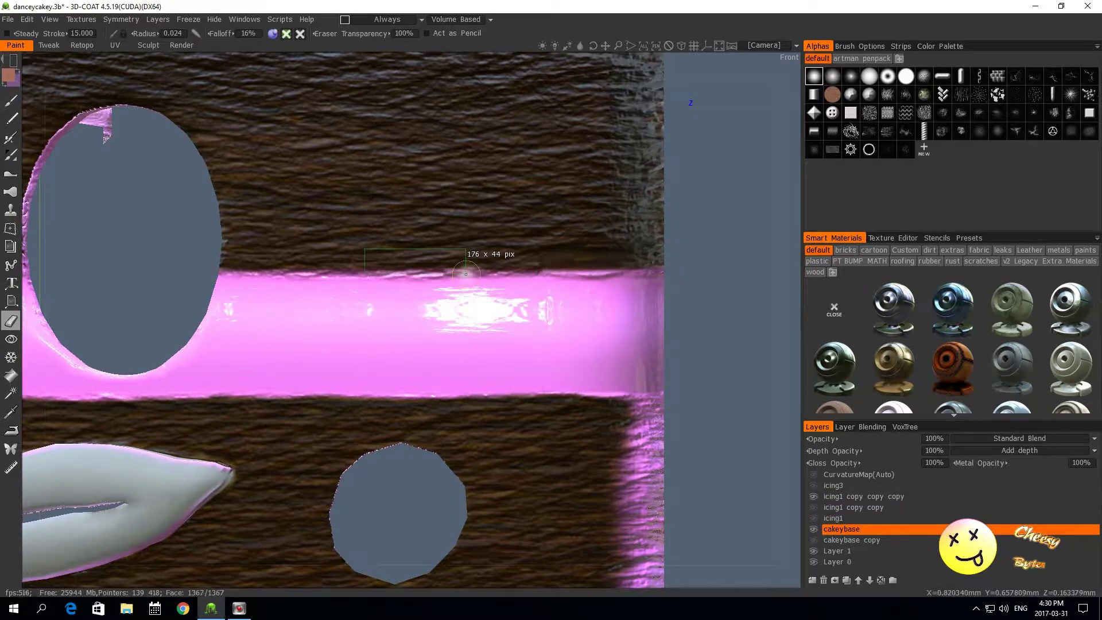
{"action": "left_click_drag", "start_coordinate": [364, 274], "coordinate": [217, 279]}
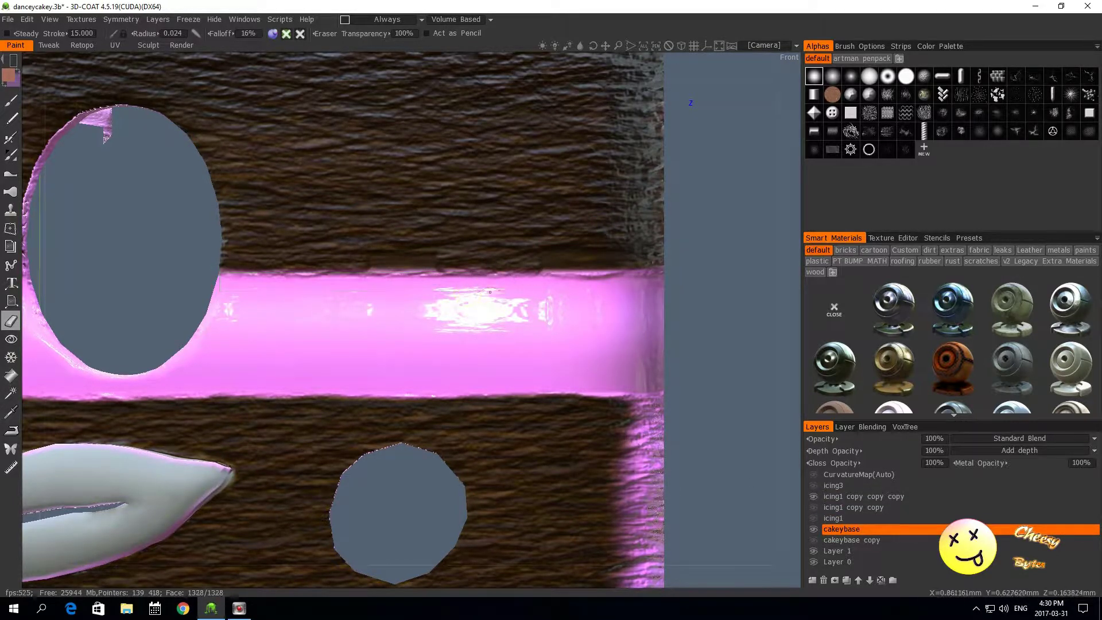
{"action": "left_click_drag", "start_coordinate": [392, 284], "coordinate": [623, 281]}
{"action": "left_click_drag", "start_coordinate": [166, 363], "coordinate": [671, 396]}
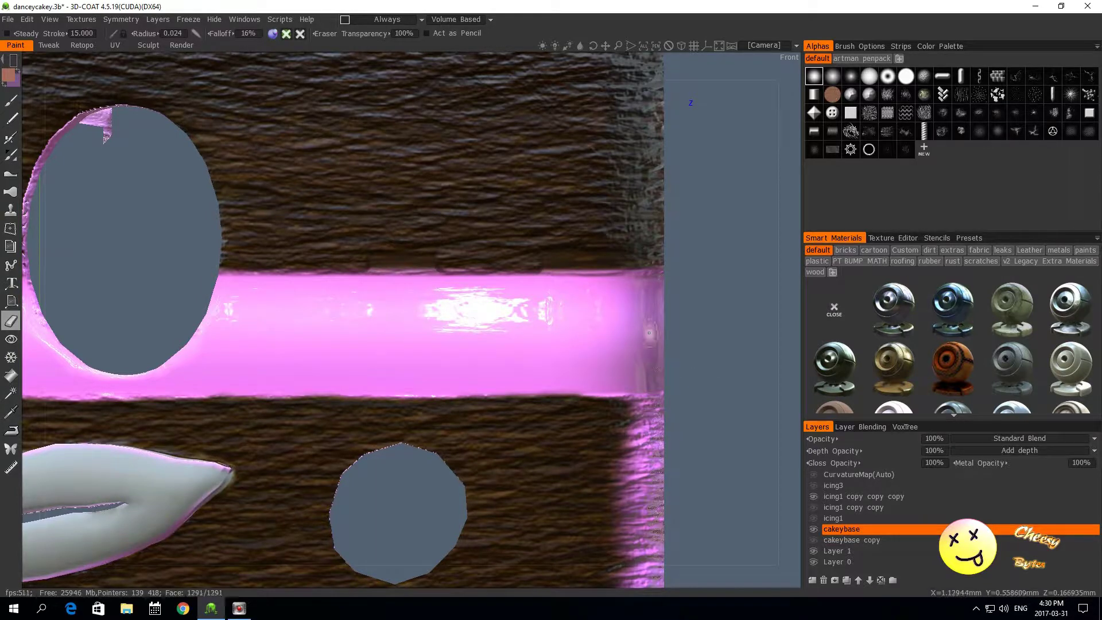
{"action": "middle_click_drag", "start_coordinate": [652, 334], "coordinate": [541, 385]}
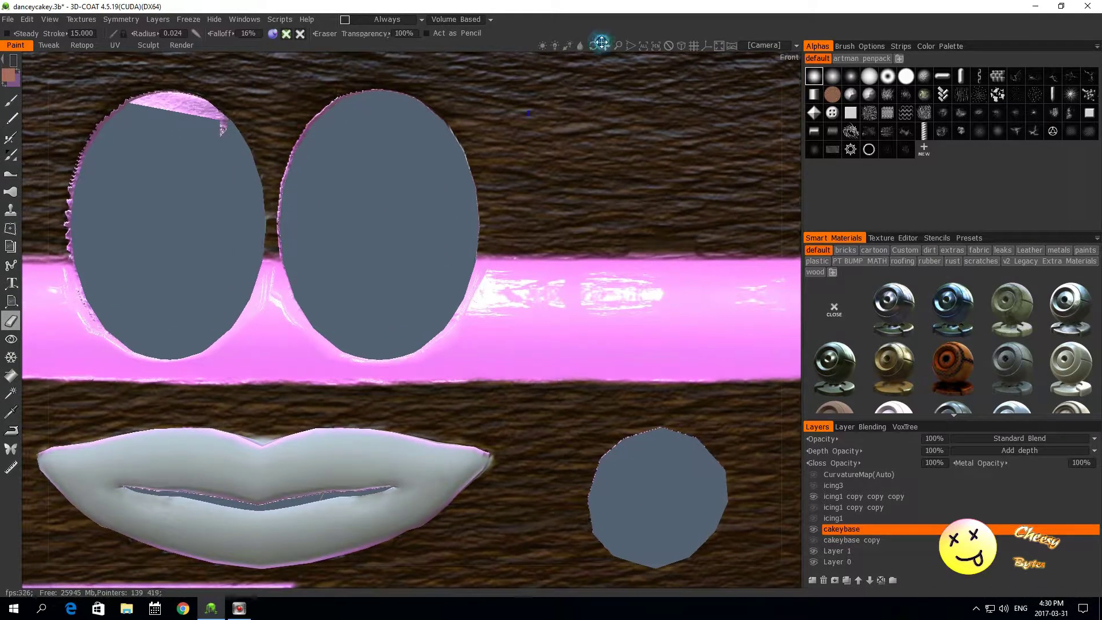
{"action": "left_click_drag", "start_coordinate": [602, 43], "coordinate": [110, 287]}
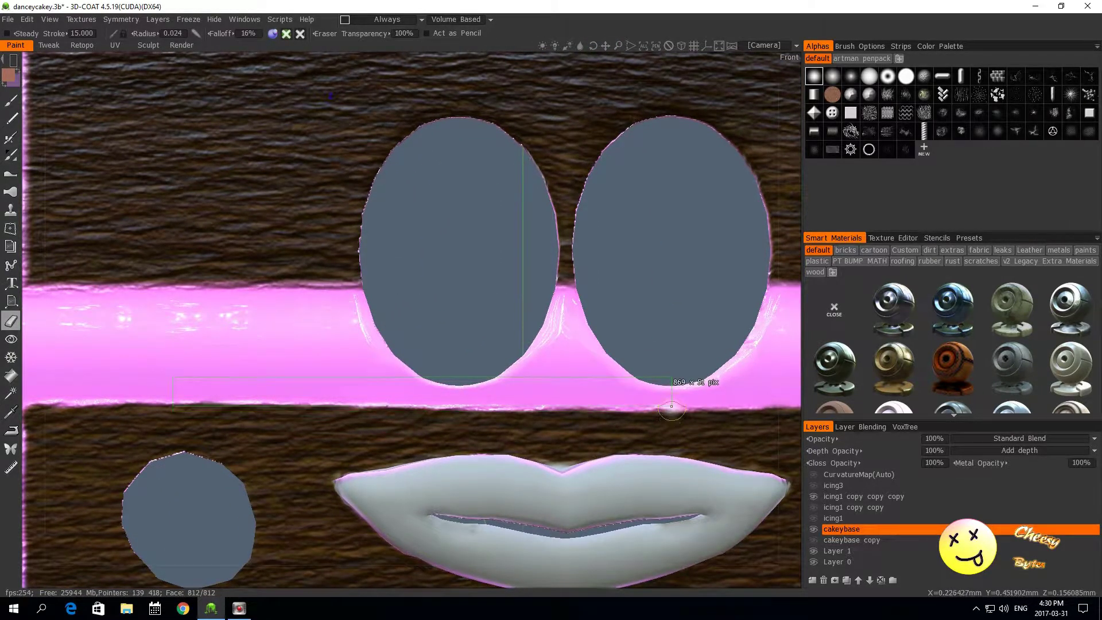
{"action": "mouse_move", "coordinate": [697, 80]}
{"action": "middle_mouse_down"}
{"action": "mouse_move", "coordinate": [440, 401]}
{"action": "mouse_move", "coordinate": [427, 307]}
{"action": "middle_mouse_up"}
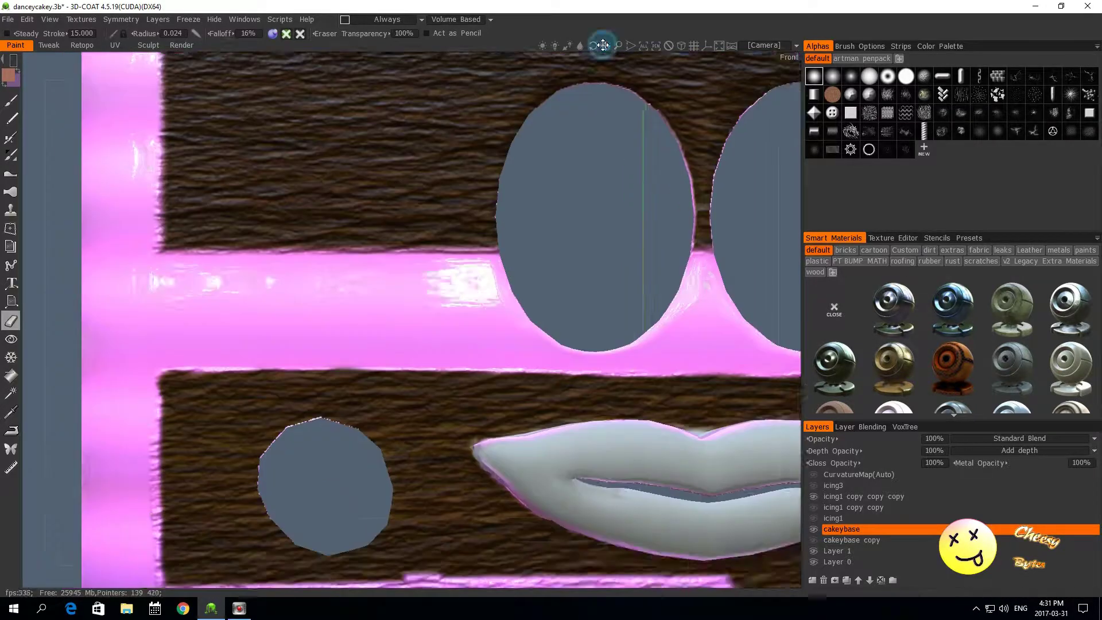
{"action": "middle_click_drag", "start_coordinate": [421, 321], "coordinate": [232, 433]}
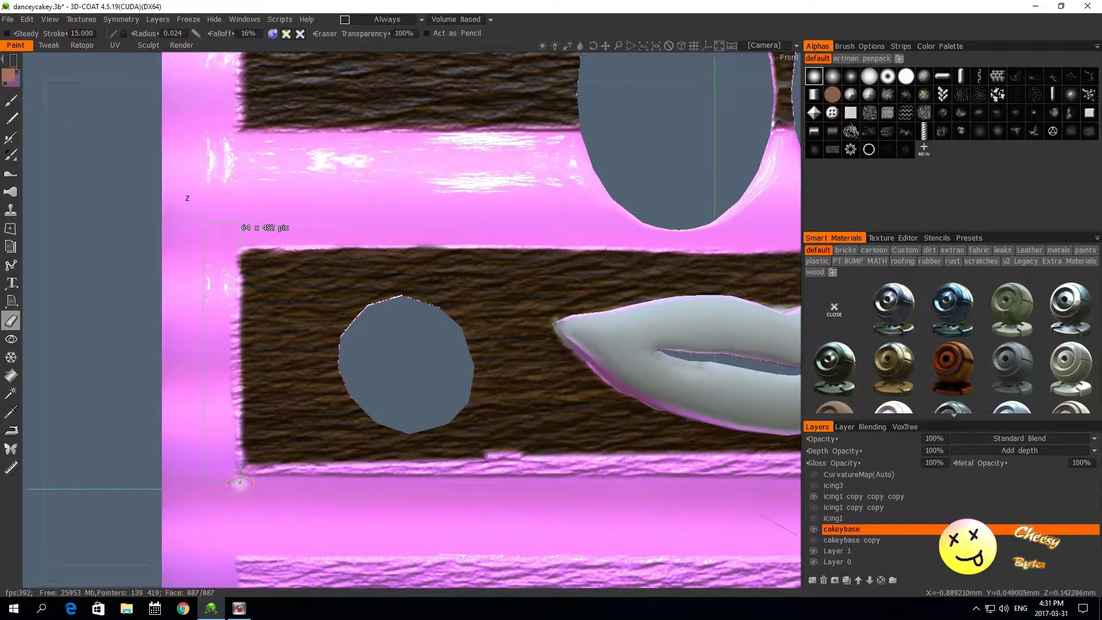
{"action": "left_click_drag", "start_coordinate": [606, 45], "coordinate": [443, 25]}
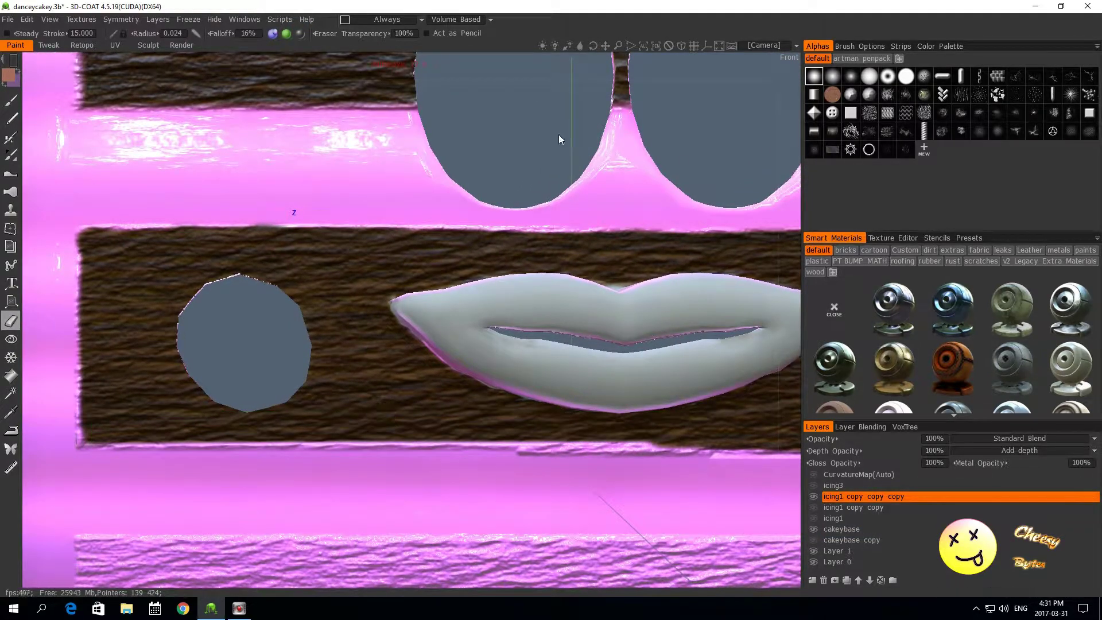
- Frame the lips and cheek hole, then save the cake file
{"action": "left_click_drag", "start_coordinate": [606, 45], "coordinate": [442, 17]}
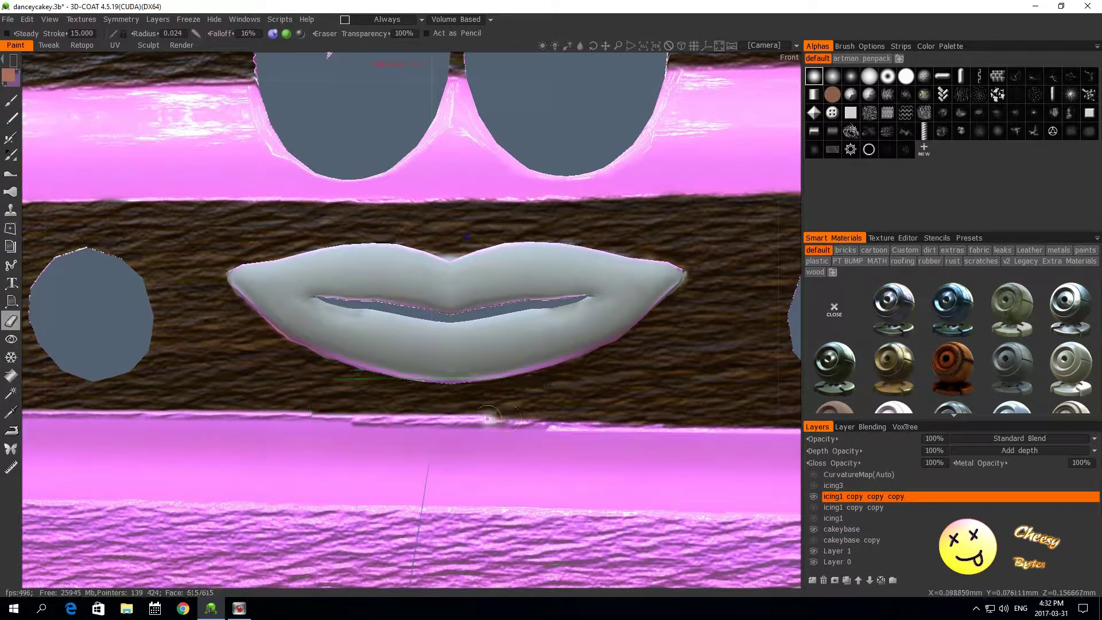
{"action": "left_click_drag", "start_coordinate": [606, 45], "coordinate": [471, 34]}
{"action": "scroll", "coordinate": [522, 172], "scroll_direction": "up", "scroll_amount": 3}
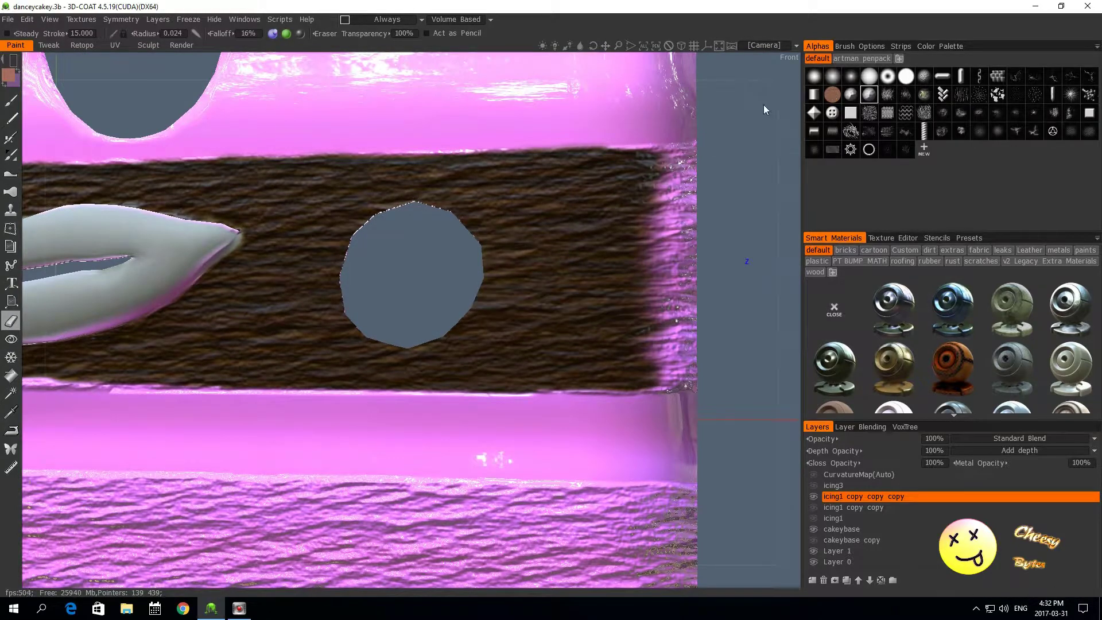
{"action": "scroll", "coordinate": [764, 109], "scroll_direction": "down", "scroll_amount": 3}
{"action": "left_click", "coordinate": [8, 19]}
{"action": "left_click", "coordinate": [21, 116]}
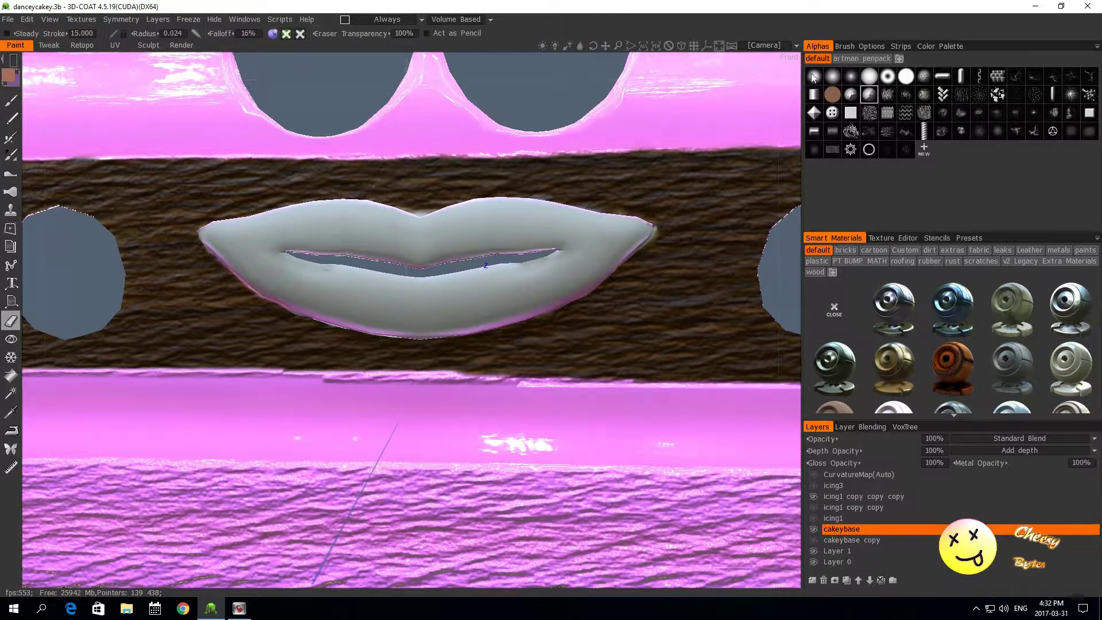
- Erase stray pink along the lower icing band's top edge, checking from several angles
{"action": "left_click_drag", "start_coordinate": [322, 379], "coordinate": [536, 389]}
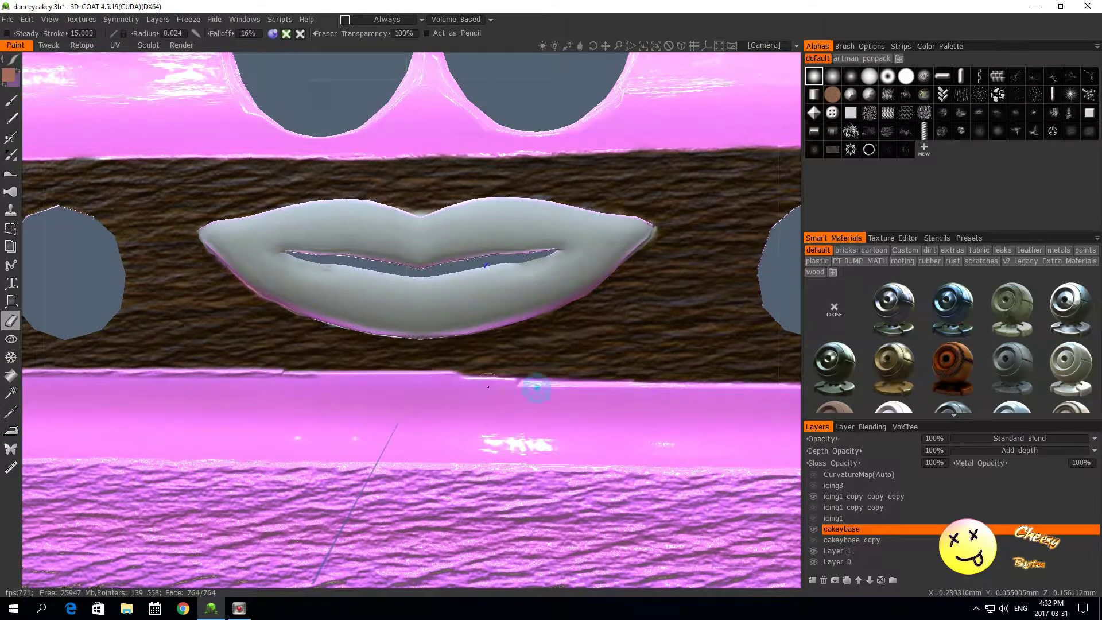
{"action": "middle_click_drag", "start_coordinate": [101, 379], "coordinate": [385, 399]}
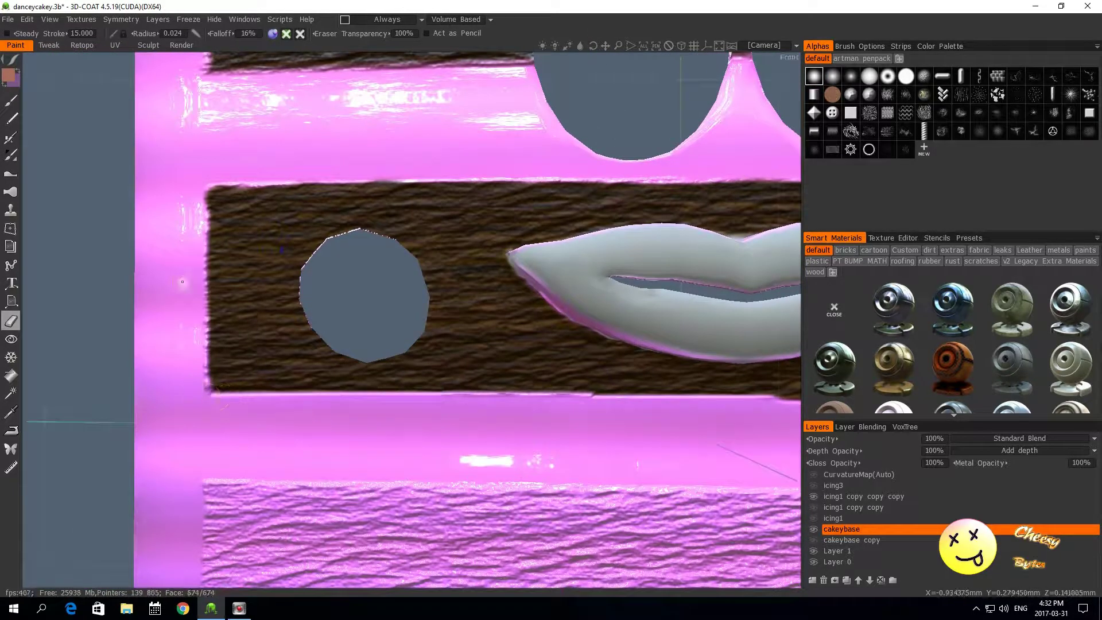
{"action": "left_click_drag", "start_coordinate": [603, 50], "coordinate": [693, 191]}
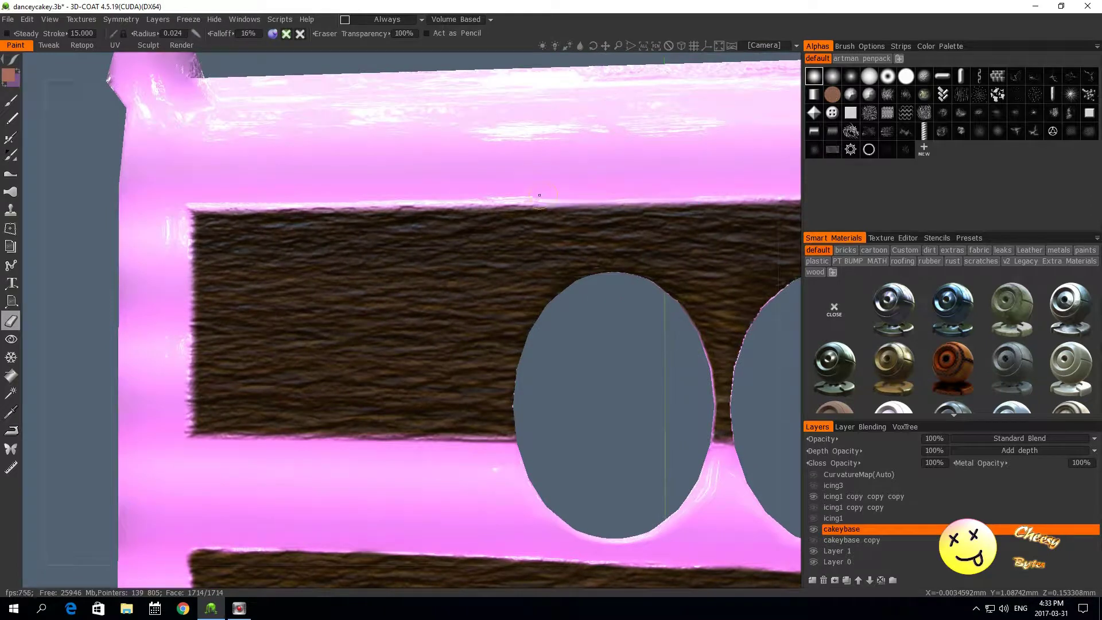
{"action": "left_click_drag", "start_coordinate": [605, 46], "coordinate": [484, 218]}
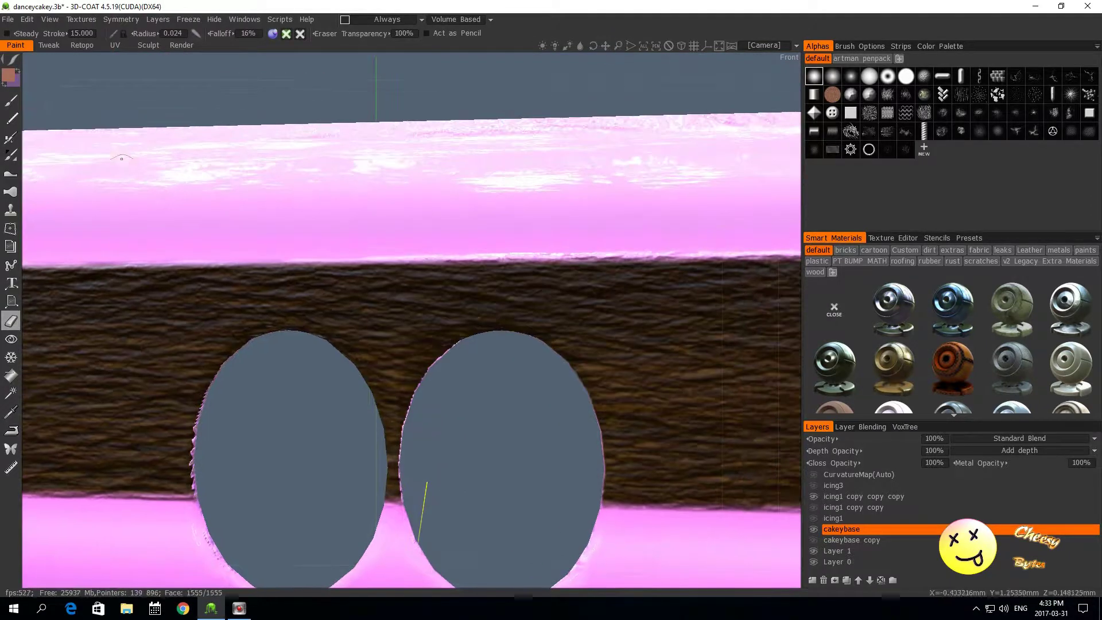
{"action": "middle_click_drag", "start_coordinate": [655, 263], "coordinate": [338, 207]}
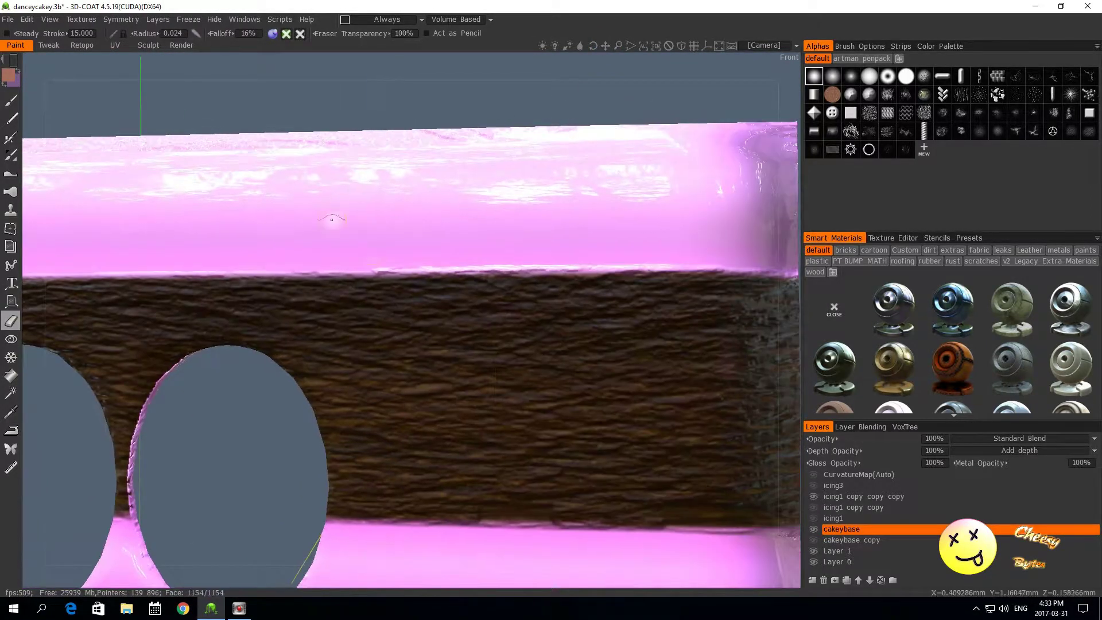
{"action": "left_click_drag", "start_coordinate": [592, 45], "coordinate": [565, 270]}
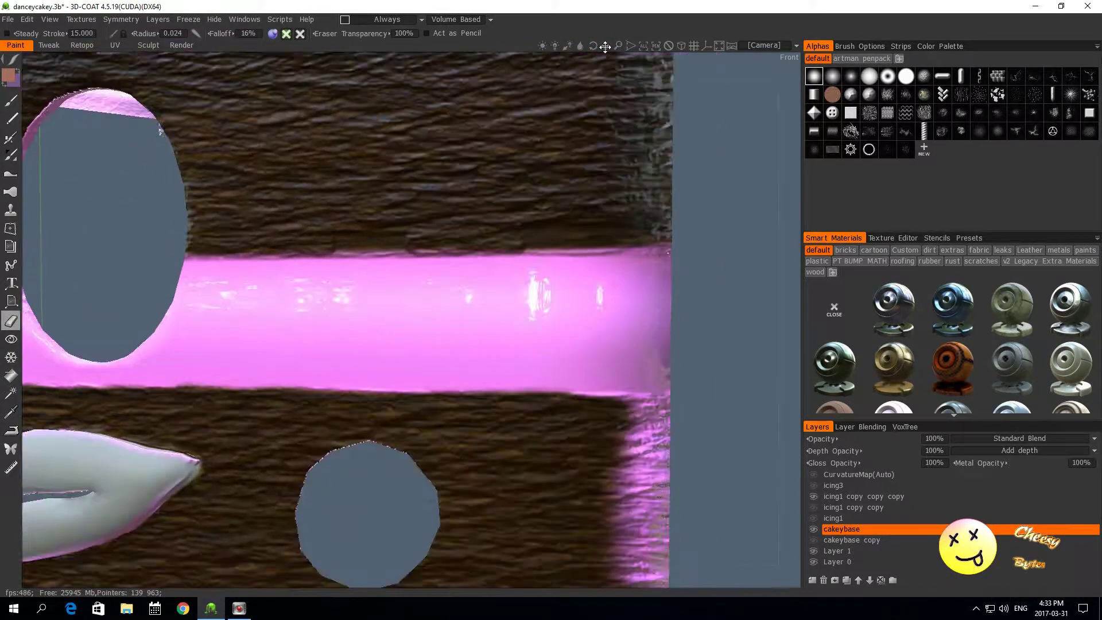
{"action": "left_click", "coordinate": [861, 497]}
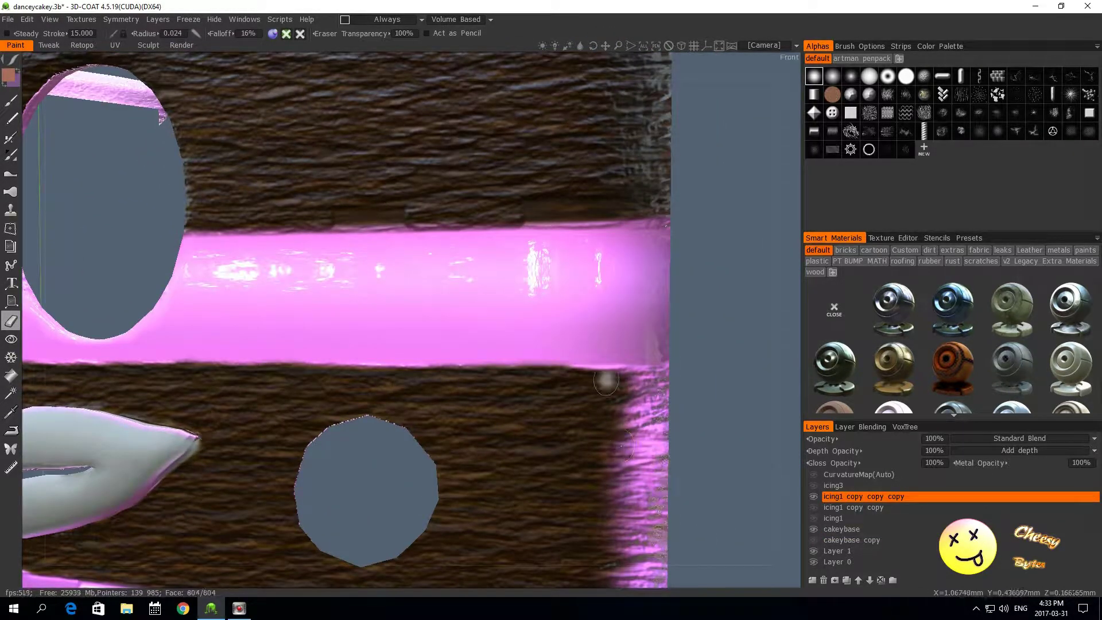
{"action": "left_click_drag", "start_coordinate": [593, 46], "coordinate": [603, 52]}
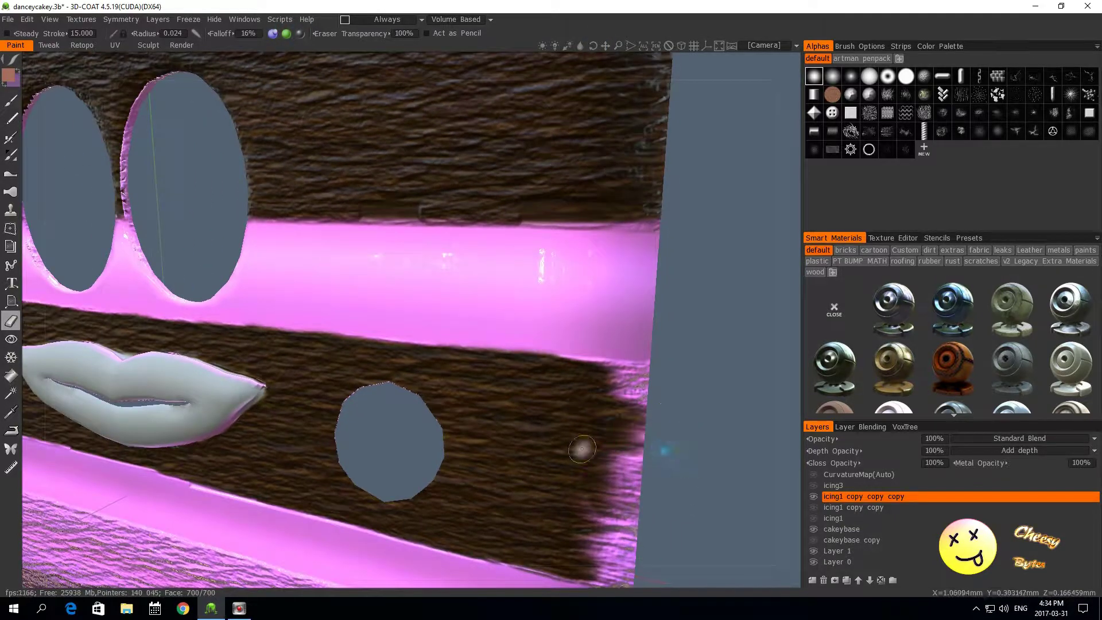
- Erase pink spill along the middle cake layer's right end, then reactivate cakeybase
{"action": "left_click_drag", "start_coordinate": [581, 448], "coordinate": [624, 439]}
{"action": "left_click_drag", "start_coordinate": [561, 364], "coordinate": [637, 402]}
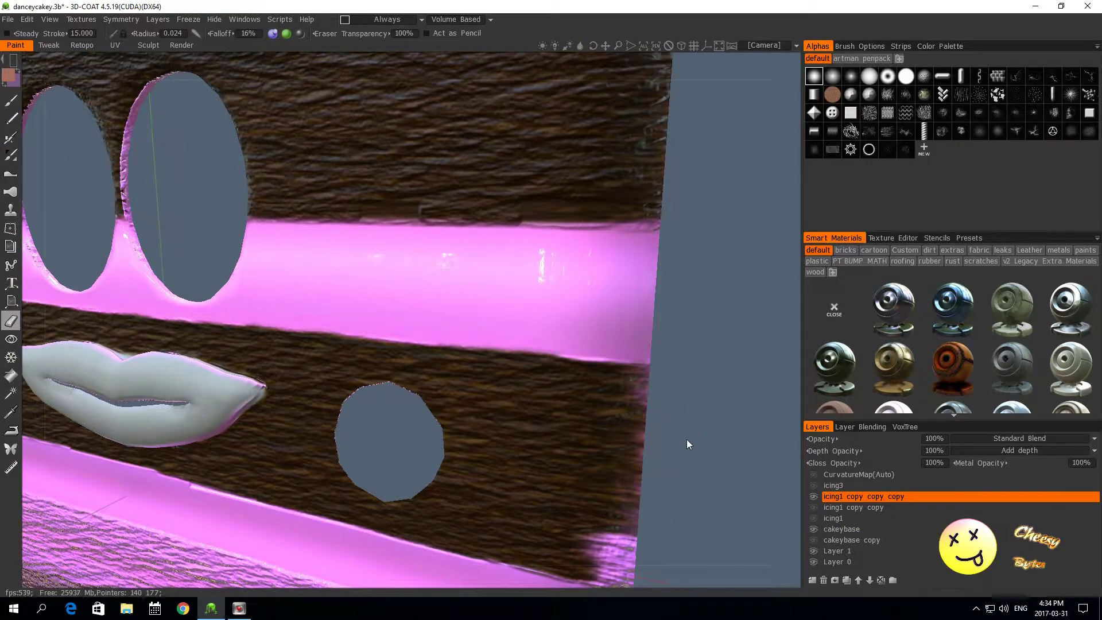
{"action": "left_click_drag", "start_coordinate": [686, 439], "coordinate": [630, 469]}
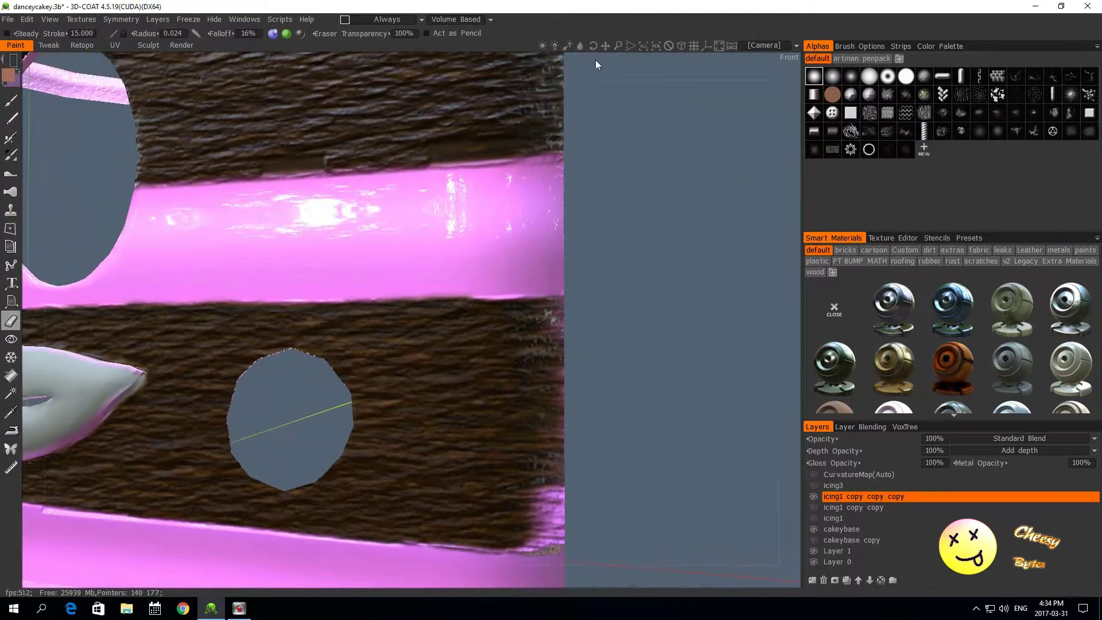
{"action": "left_click_drag", "start_coordinate": [479, 371], "coordinate": [601, 470]}
{"action": "left_click_drag", "start_coordinate": [454, 459], "coordinate": [482, 463]}
{"action": "left_click", "coordinate": [11, 75]}
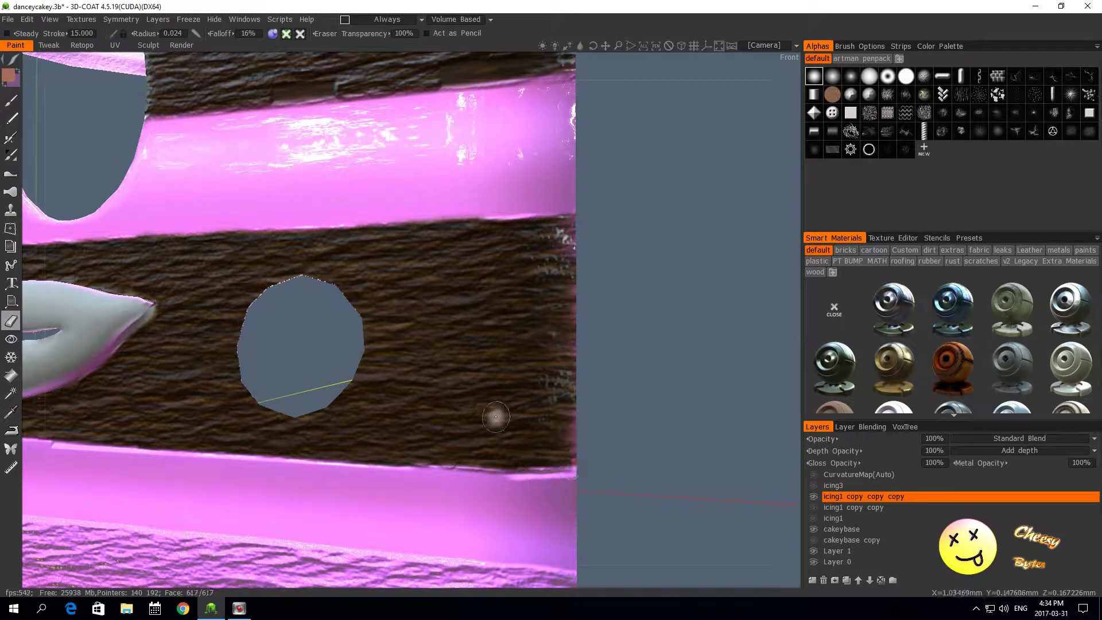
{"action": "key", "text": "l"}
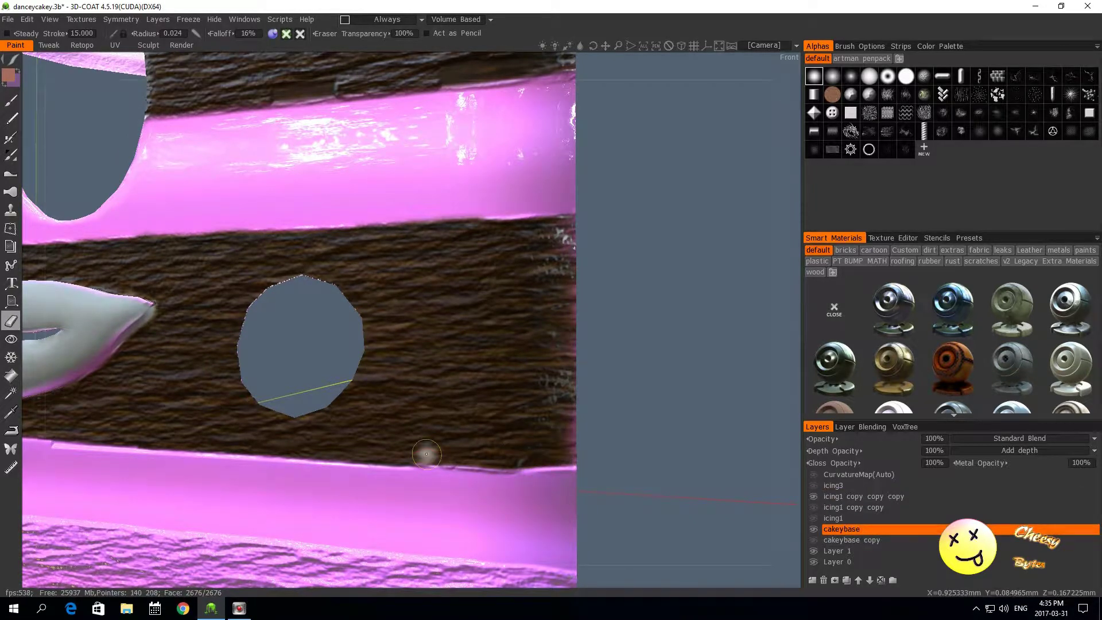
- On icing1 copy copy copy, rectangle-erase thin strips along the cake layer's bottom edge
{"action": "left_click", "coordinate": [12, 59]}
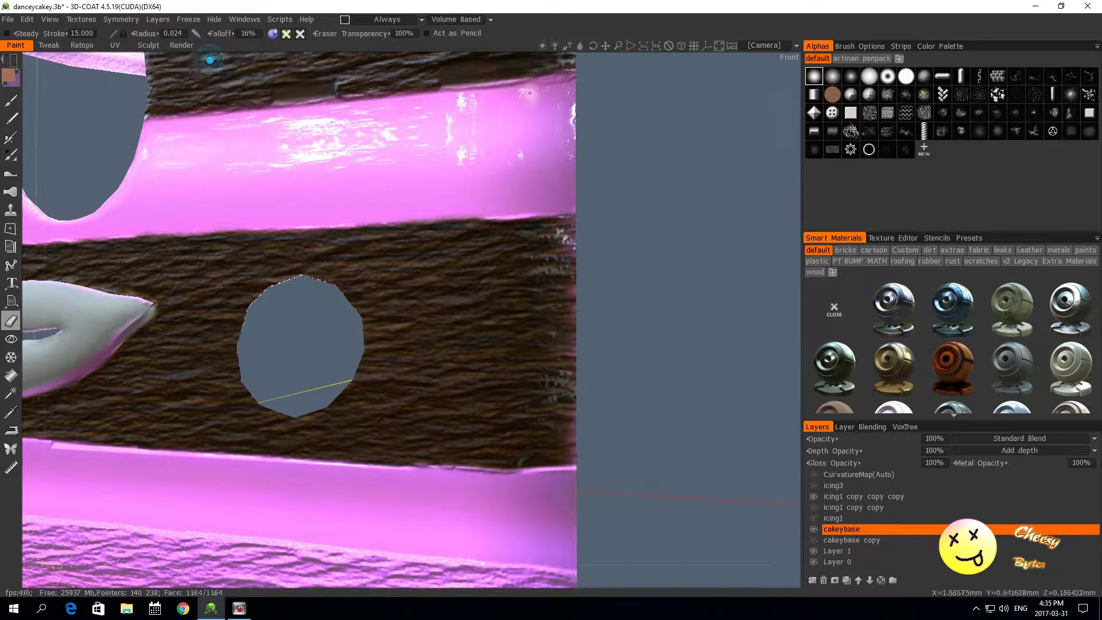
{"action": "key", "text": "l"}
{"action": "left_click_drag", "start_coordinate": [417, 412], "coordinate": [525, 434]}
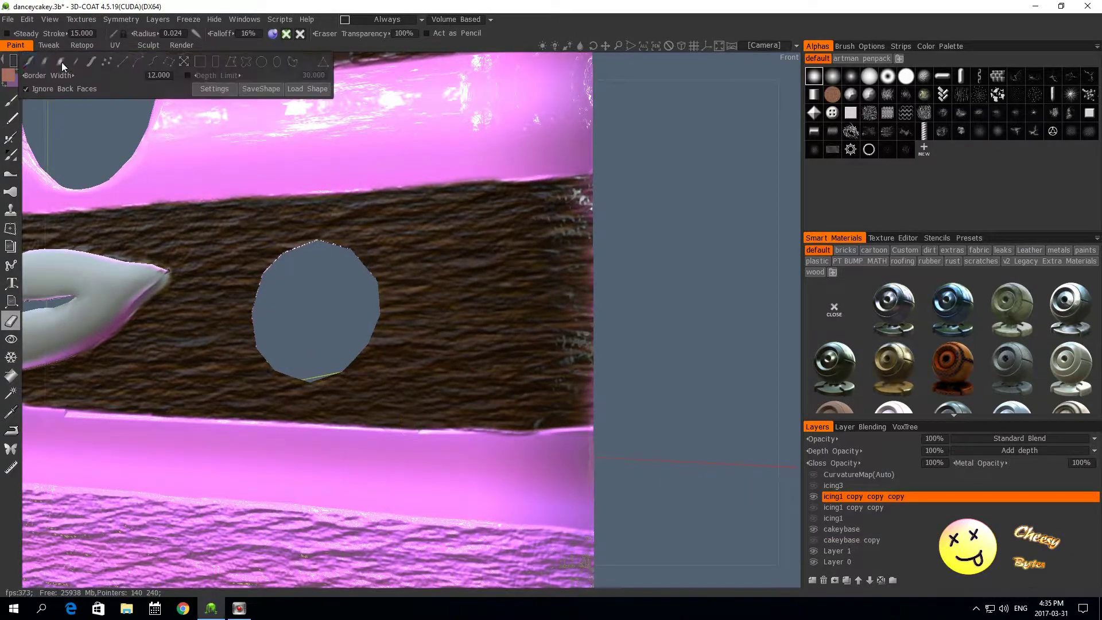
{"action": "left_click_drag", "start_coordinate": [595, 386], "coordinate": [641, 313]}
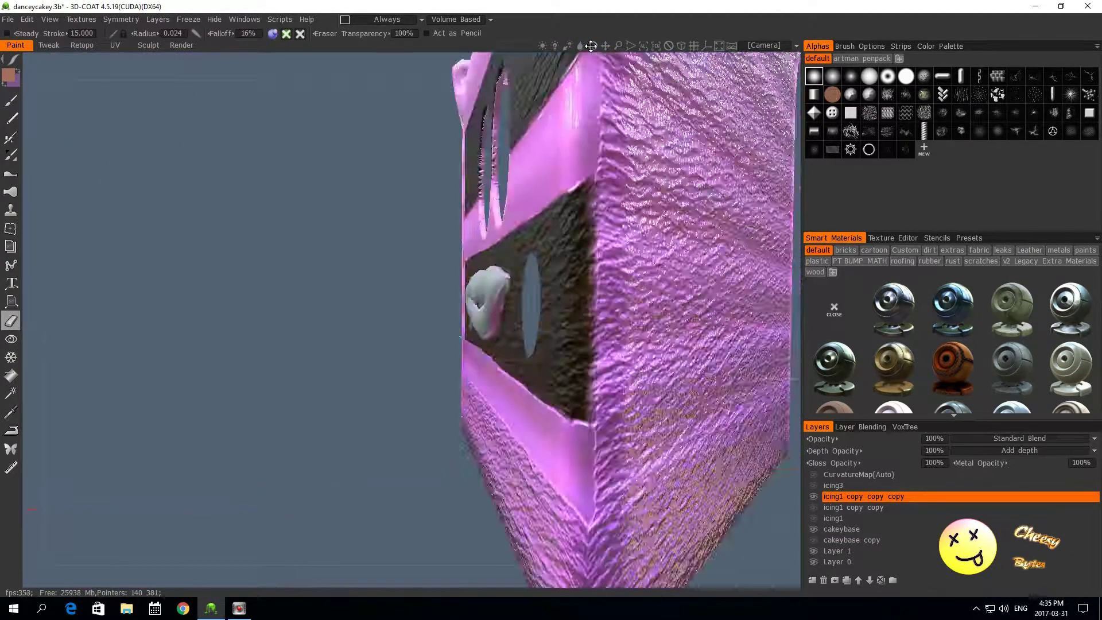
{"action": "left_click_drag", "start_coordinate": [504, 385], "coordinate": [601, 435]}
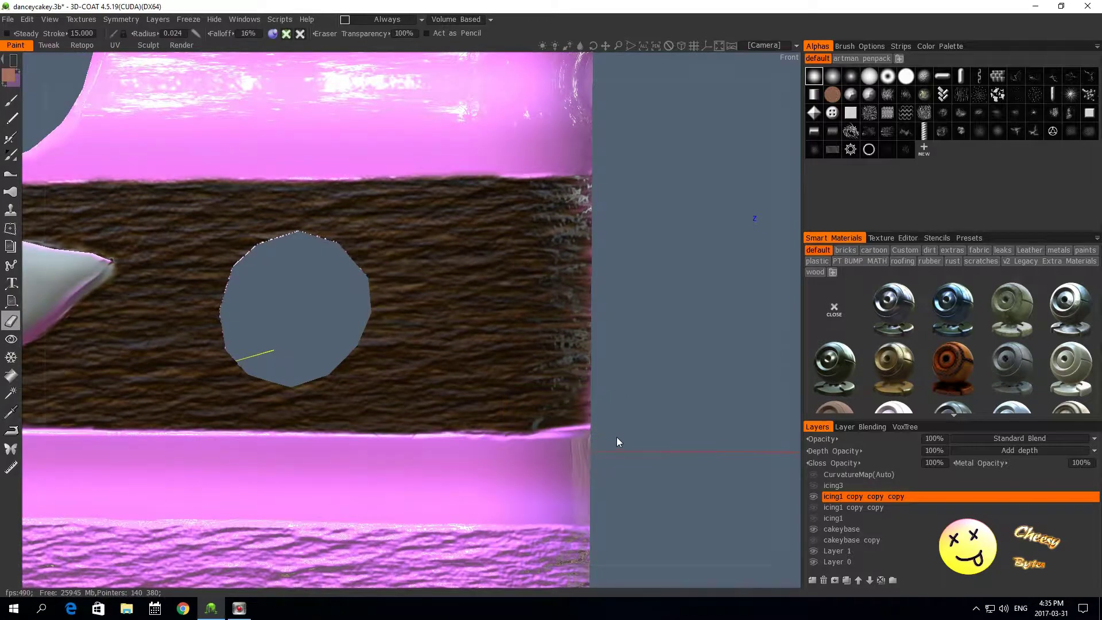
{"action": "left_click", "coordinate": [286, 33]}
{"action": "left_click_drag", "start_coordinate": [530, 415], "coordinate": [612, 434]}
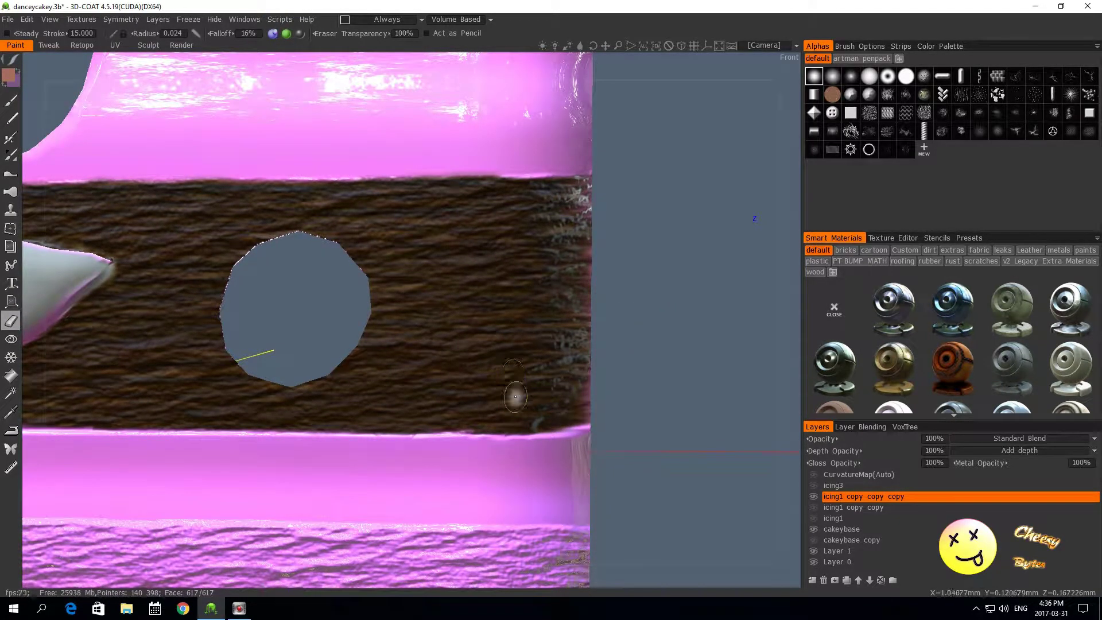
{"action": "left_click_drag", "start_coordinate": [512, 375], "coordinate": [596, 423], "text": "alt"}
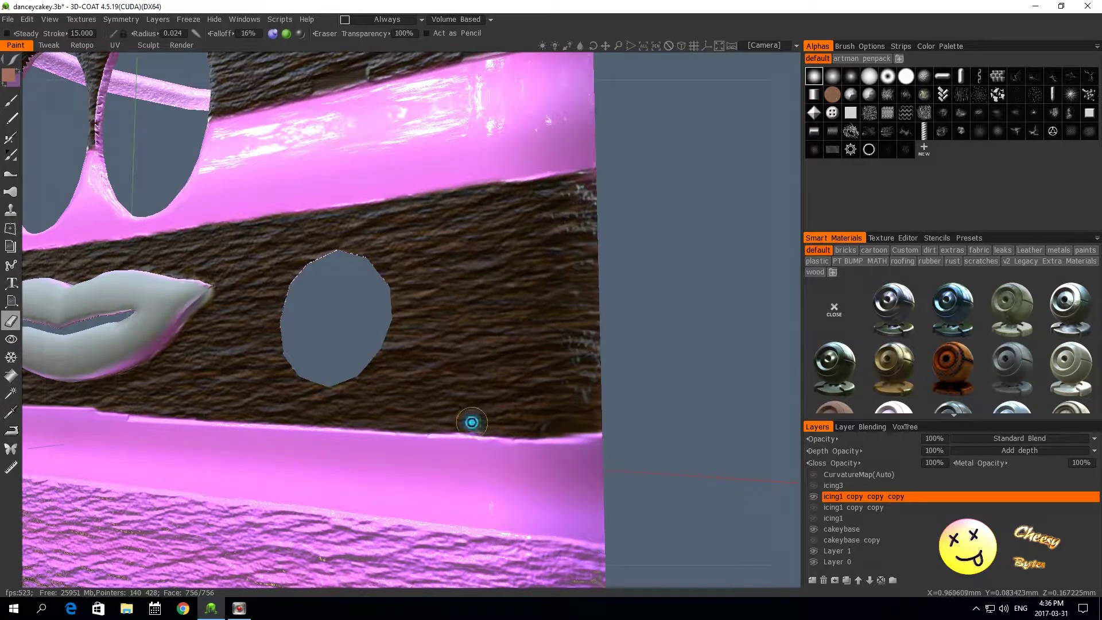
- In the Front camera view, trim the wood/pink boundary straight below the lips
{"action": "left_click_drag", "start_coordinate": [614, 46], "coordinate": [604, 66]}
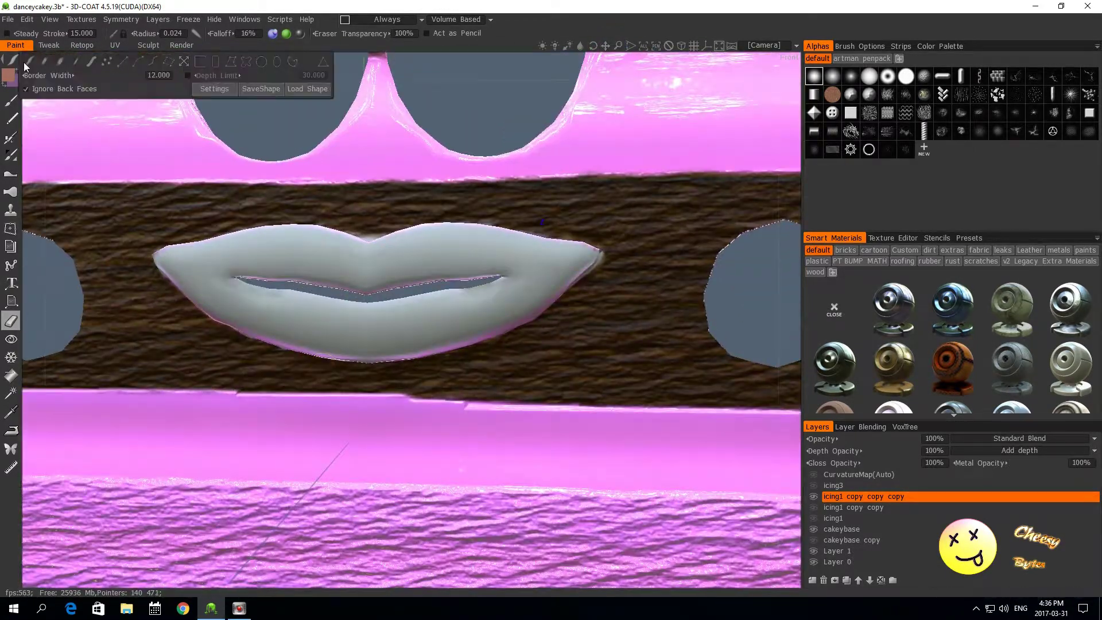
{"action": "left_click_drag", "start_coordinate": [590, 44], "coordinate": [591, 53]}
{"action": "left_click", "coordinate": [772, 44]}
{"action": "left_click", "coordinate": [689, 81]}
{"action": "left_click_drag", "start_coordinate": [161, 390], "coordinate": [359, 406]}
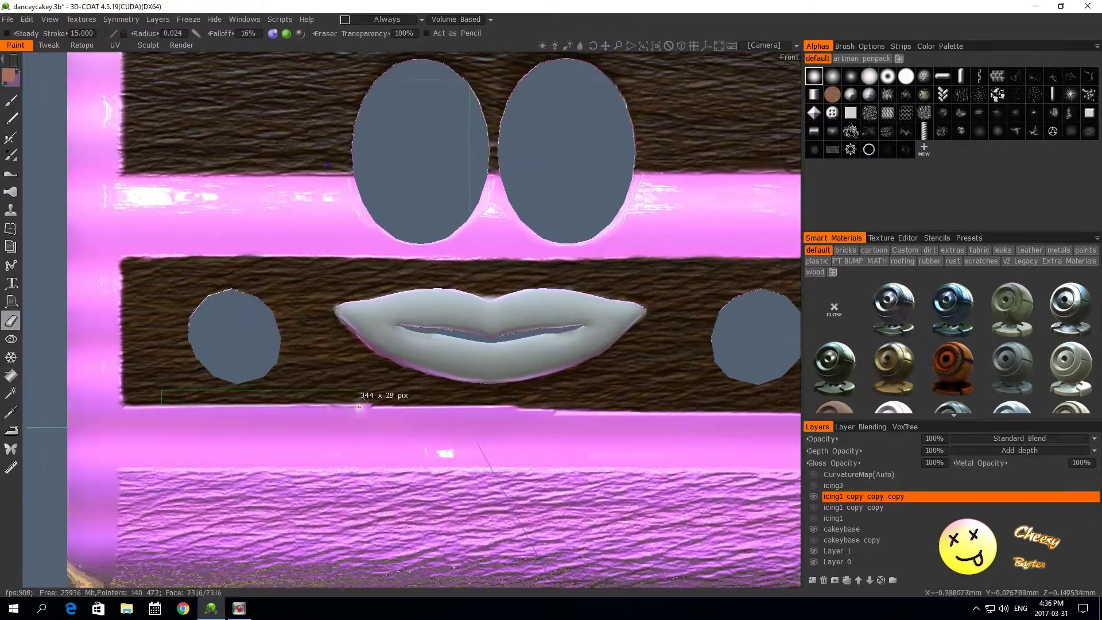
{"action": "left_click_drag", "start_coordinate": [523, 408], "coordinate": [522, 407]}
{"action": "scroll", "coordinate": [291, 374], "scroll_direction": "down", "scroll_amount": 2}
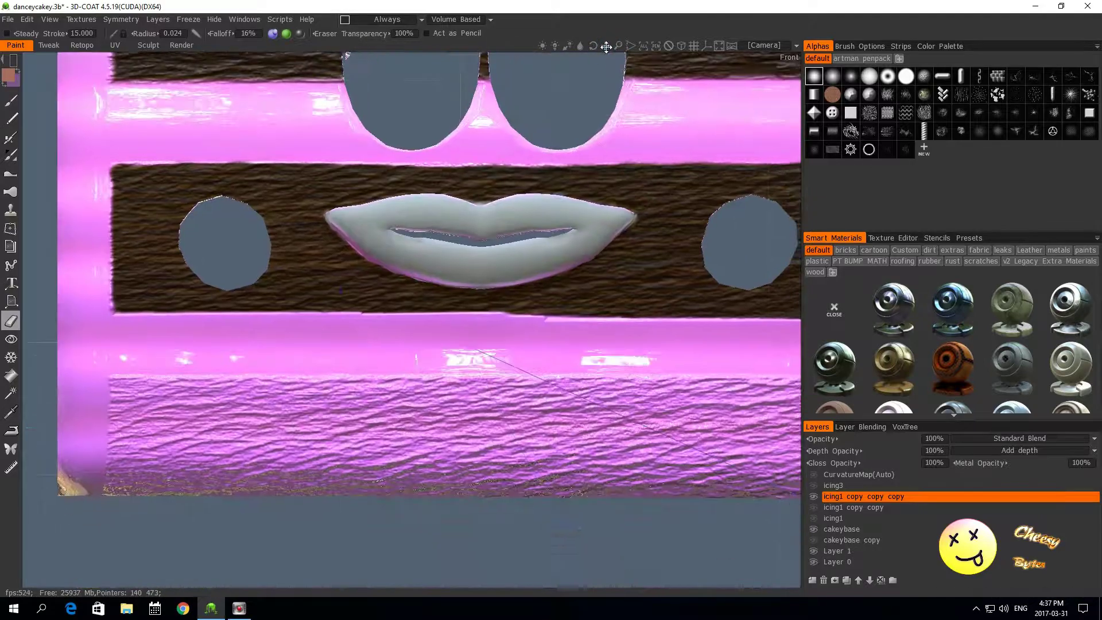
- Erase pink spill from the bottom brown layer's left, right and lower edges
{"action": "middle_click_drag", "start_coordinate": [292, 373], "coordinate": [144, 372]}
{"action": "left_click_drag", "start_coordinate": [598, 491], "coordinate": [599, 490]}
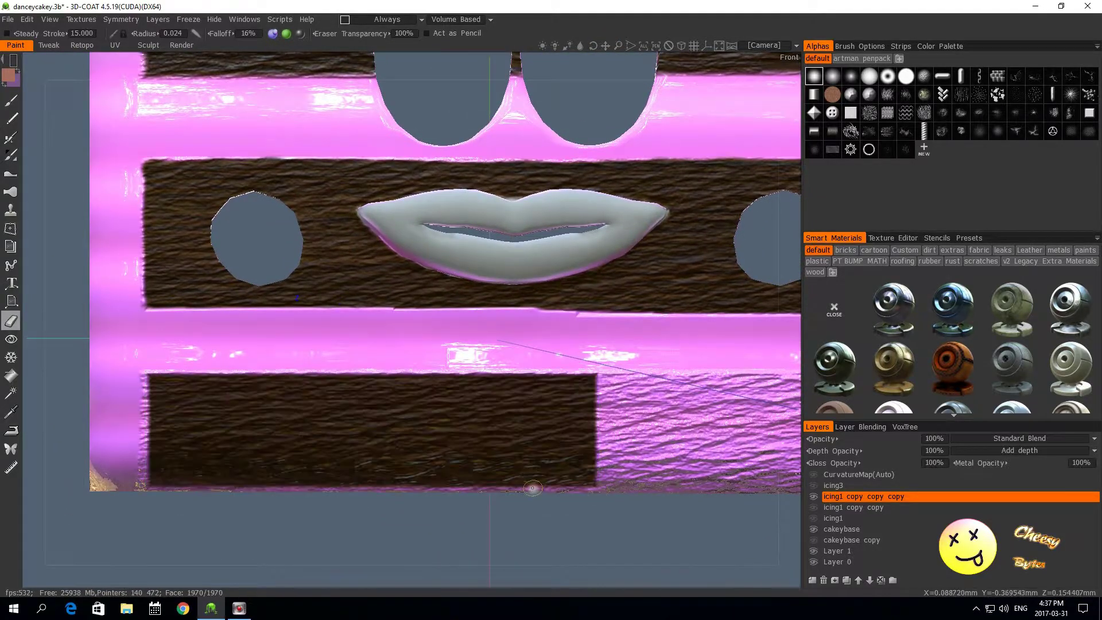
{"action": "middle_click_drag", "start_coordinate": [586, 379], "coordinate": [398, 356]}
{"action": "left_click", "coordinate": [773, 467]}
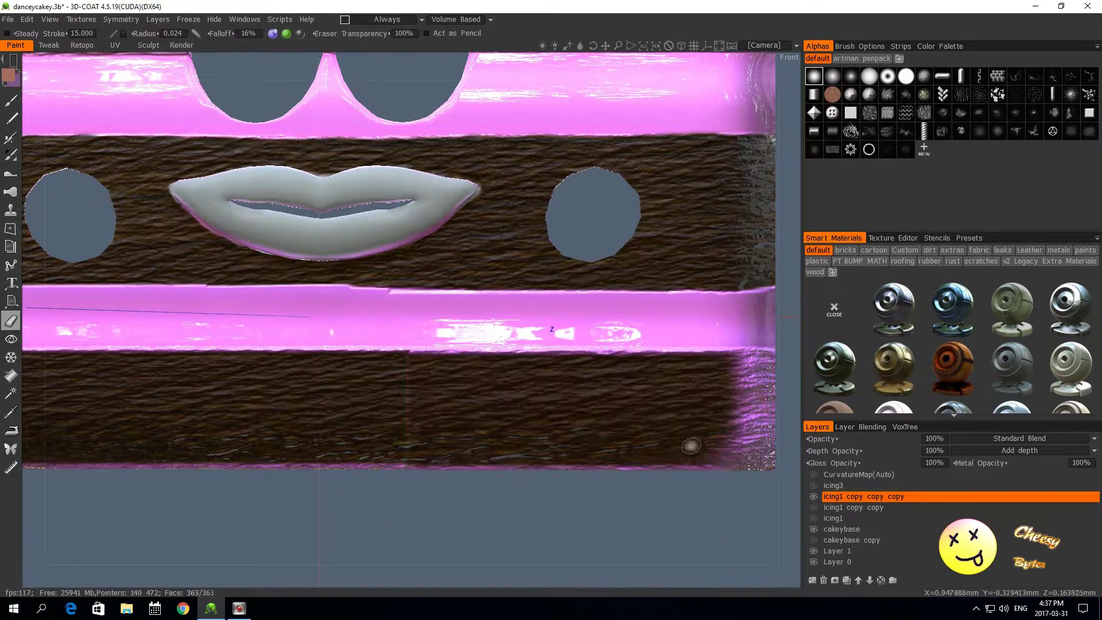
{"action": "middle_click_drag", "start_coordinate": [781, 370], "coordinate": [580, 384]}
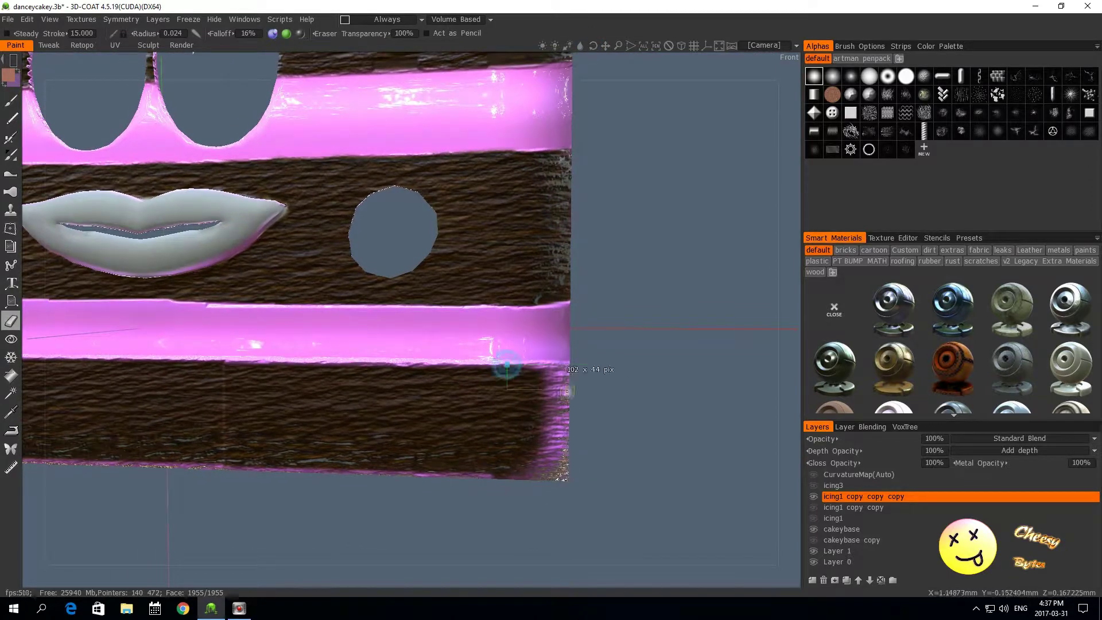
{"action": "middle_click_drag", "start_coordinate": [184, 368], "coordinate": [336, 345]}
{"action": "mouse_move", "coordinate": [336, 345]}
{"action": "left_mouse_down"}
{"action": "mouse_move", "coordinate": [359, 379]}
{"action": "mouse_move", "coordinate": [568, 459]}
{"action": "left_mouse_up"}
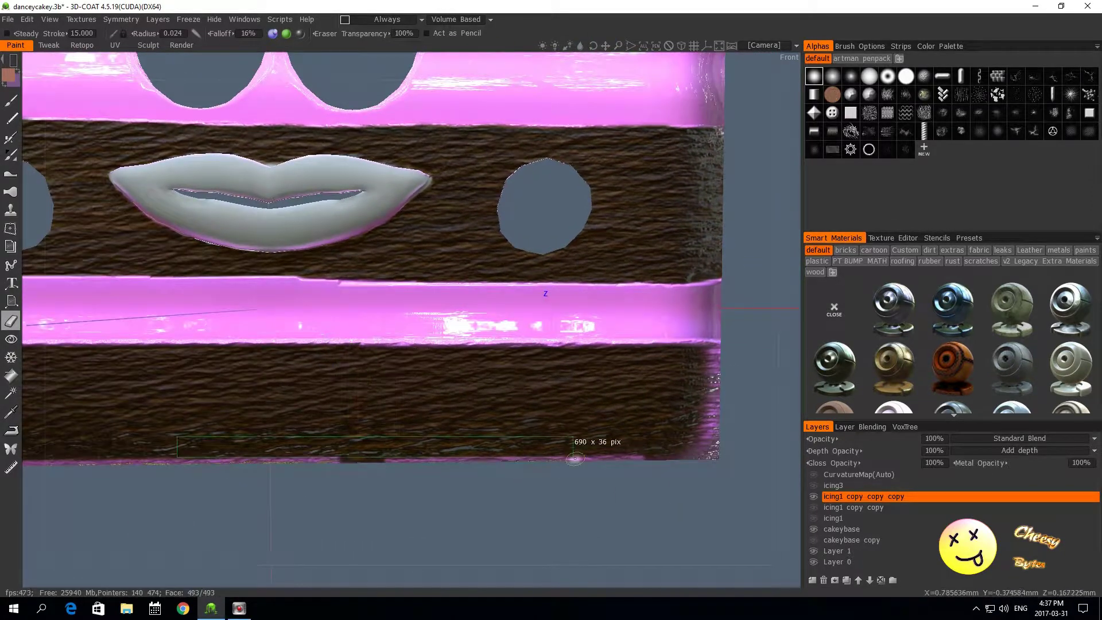
{"action": "middle_click_drag", "start_coordinate": [54, 413], "coordinate": [218, 390]}
{"action": "left_click_drag", "start_coordinate": [210, 306], "coordinate": [232, 450]}
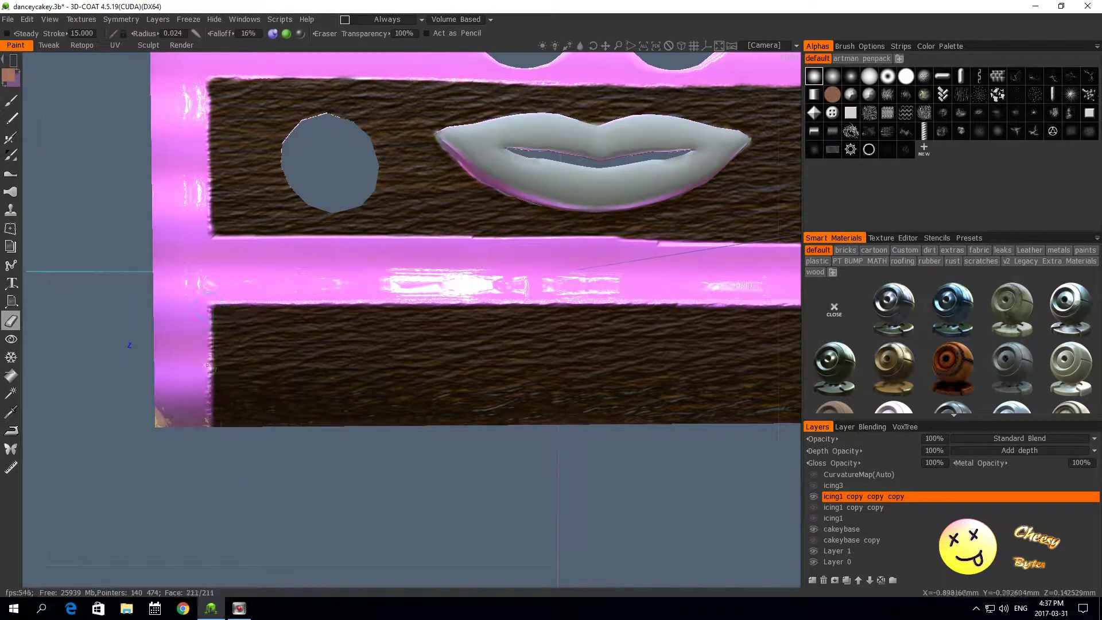
- Orbit and zoom so the pink icing band runs level for edge cleanup
{"action": "middle_click_drag", "start_coordinate": [548, 142], "coordinate": [169, 149]}
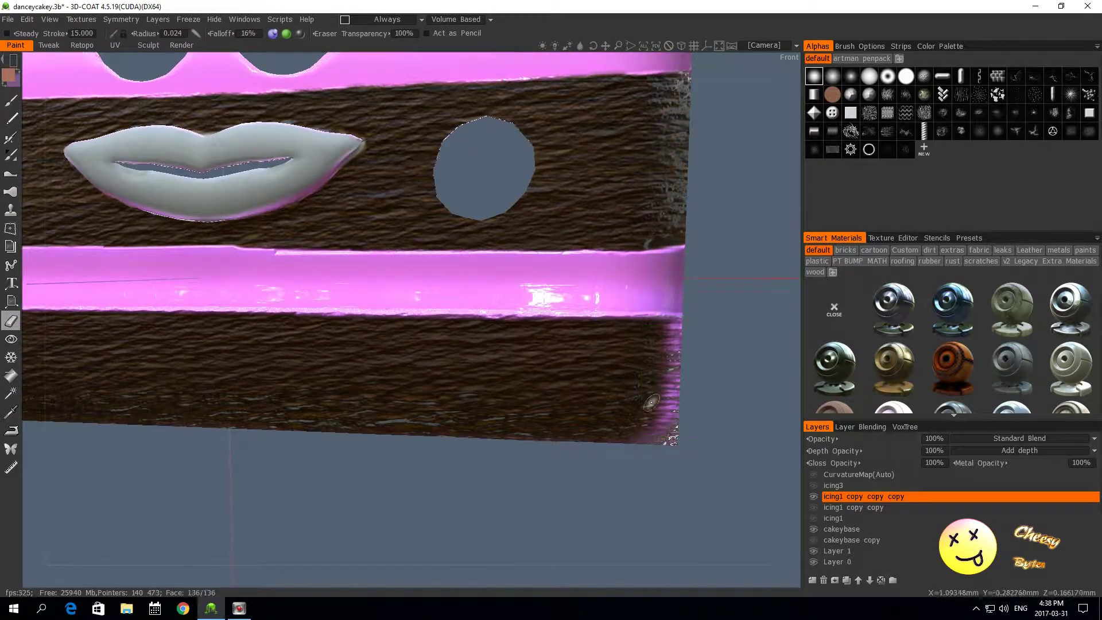
{"action": "left_click_drag", "start_coordinate": [708, 438], "coordinate": [636, 267]}
{"action": "left_click_drag", "start_coordinate": [738, 481], "coordinate": [705, 463]}
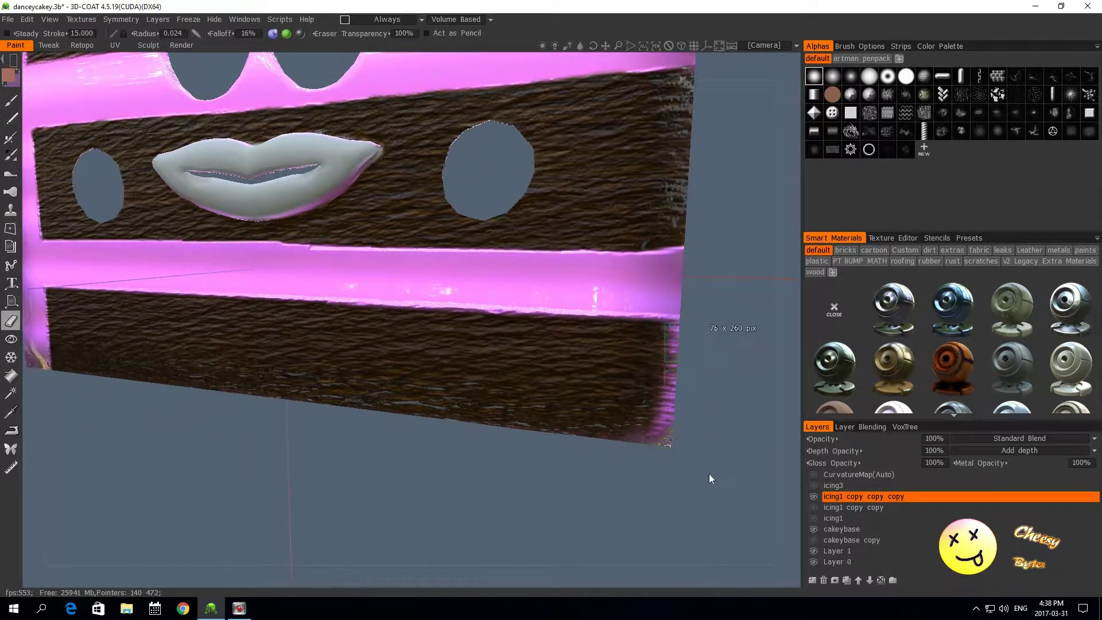
{"action": "left_click_drag", "start_coordinate": [618, 45], "coordinate": [597, 44]}
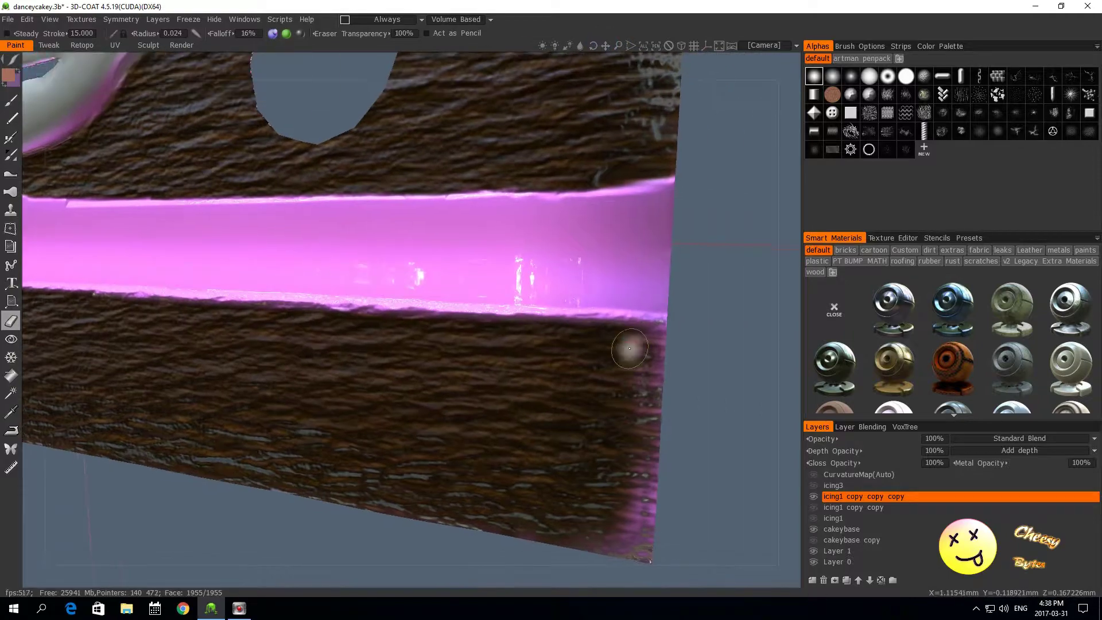
{"action": "right_click_drag", "start_coordinate": [657, 337], "coordinate": [658, 446]}
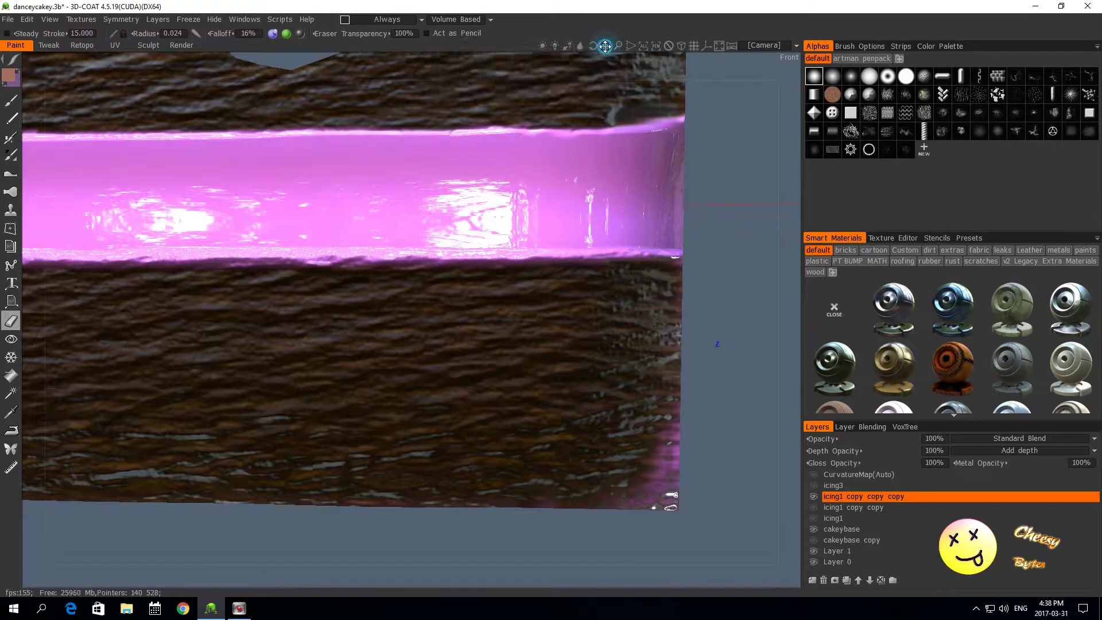
{"action": "right_click_drag", "start_coordinate": [599, 63], "coordinate": [622, 387]}
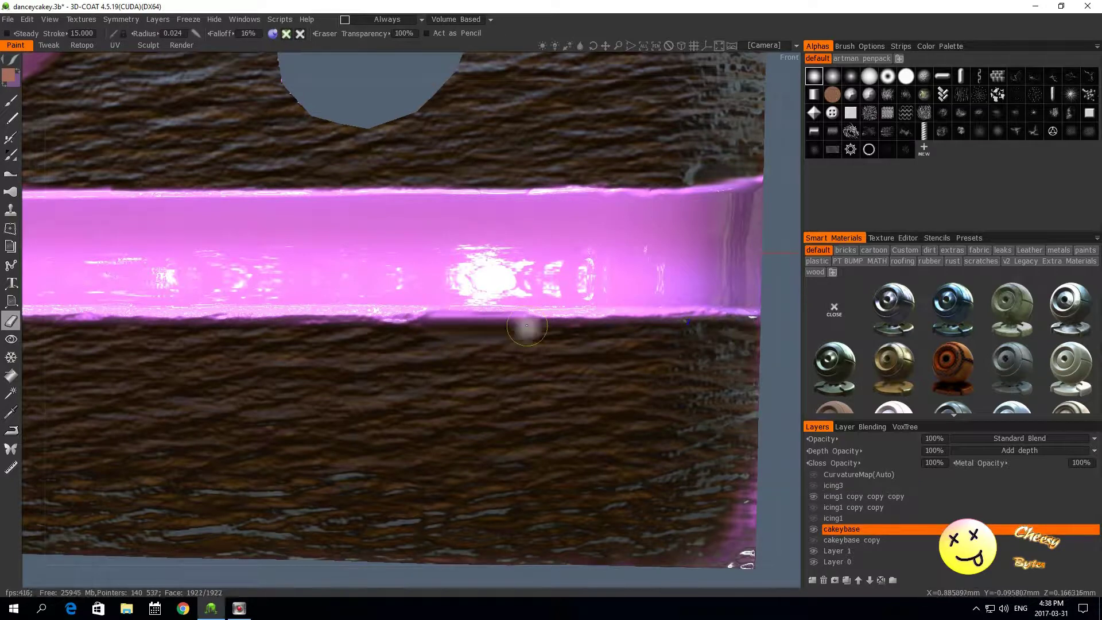
{"action": "left_click_drag", "start_coordinate": [688, 315], "coordinate": [644, 315], "text": "alt"}
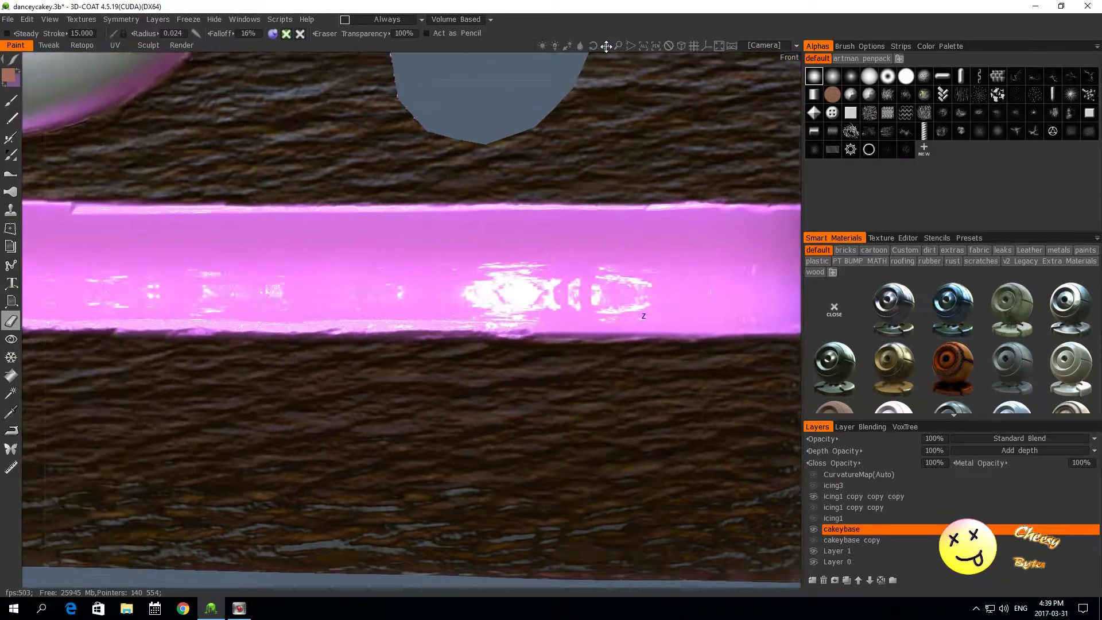
{"action": "left_click_drag", "start_coordinate": [218, 315], "coordinate": [543, 314], "text": "alt"}
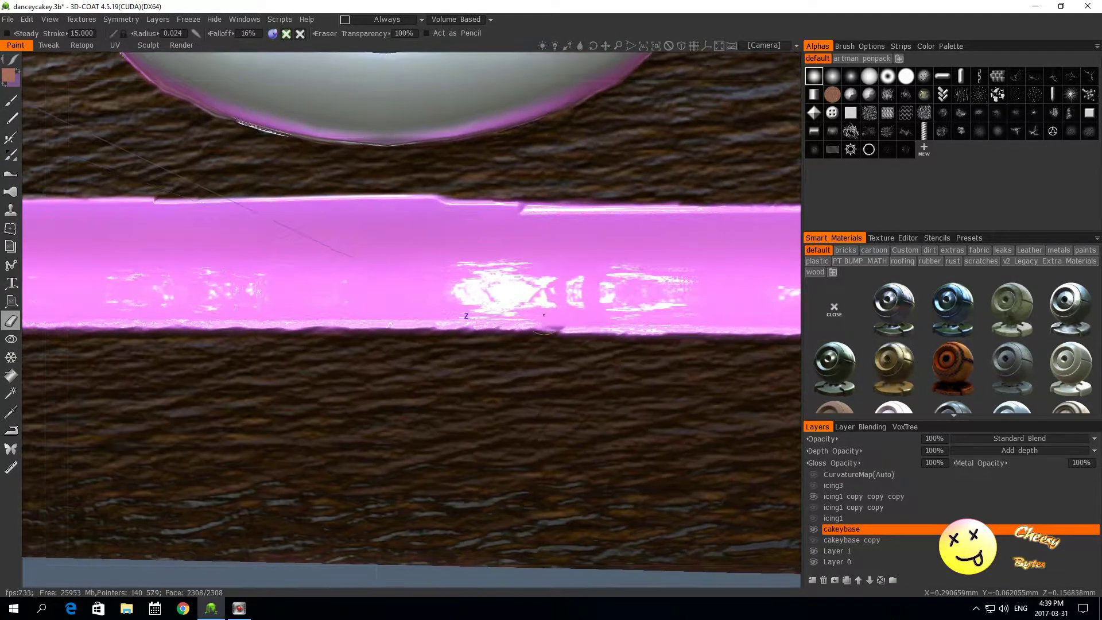
- Frame the band's left end, lower eraser Radius to 0.017, and hide the icing layer
{"action": "left_click_drag", "start_coordinate": [599, 46], "coordinate": [713, 310]}
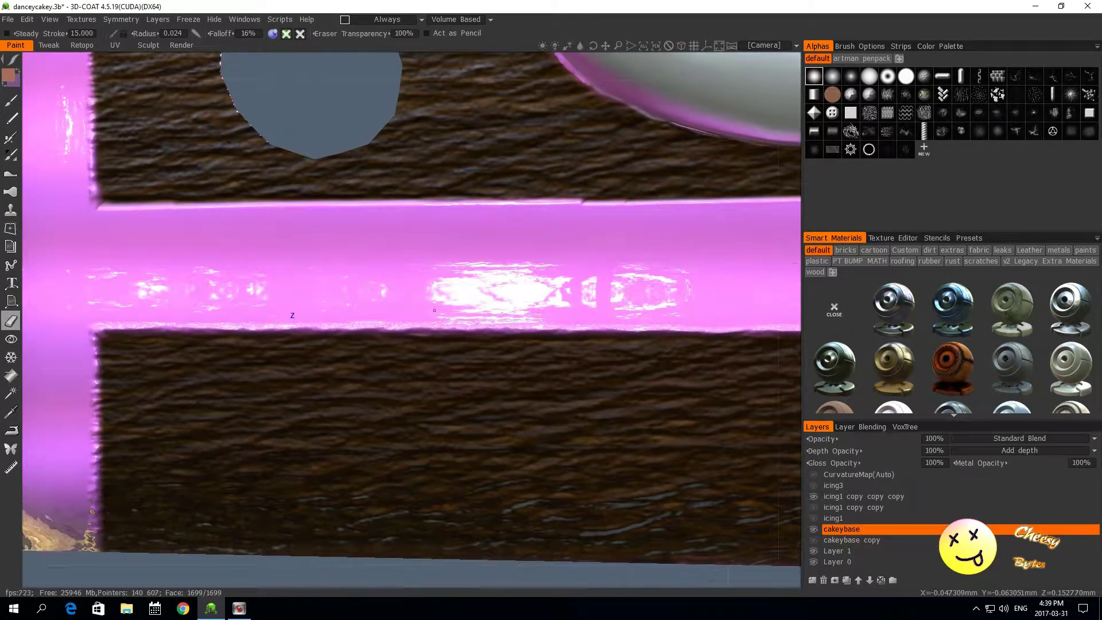
{"action": "left_click_drag", "start_coordinate": [597, 64], "coordinate": [210, 275], "text": "alt"}
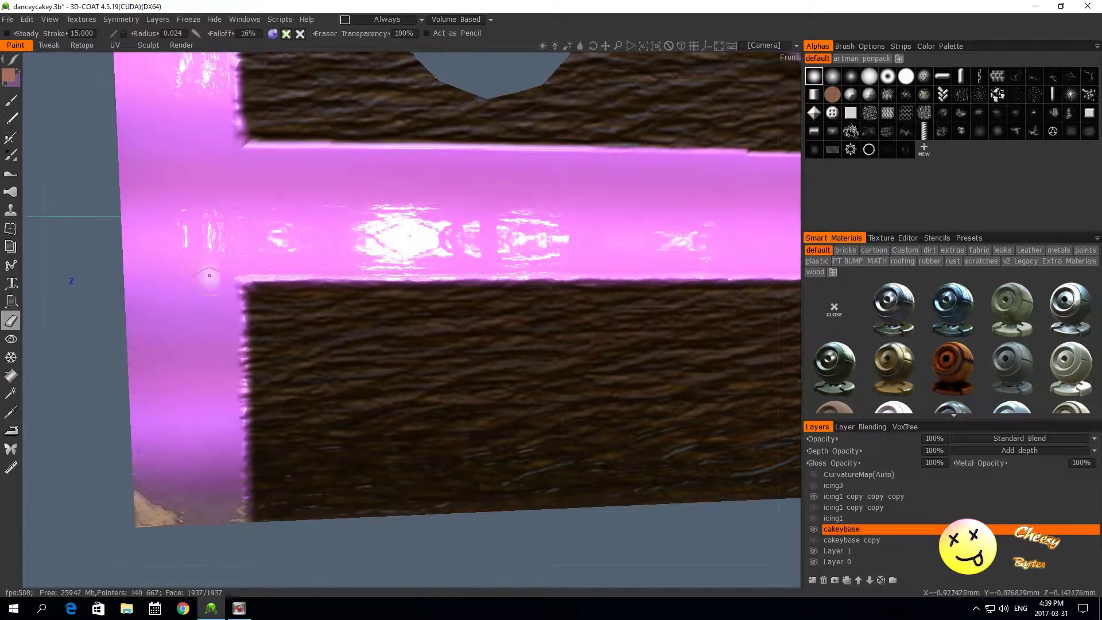
{"action": "left_click_drag", "start_coordinate": [592, 45], "coordinate": [590, 81]}
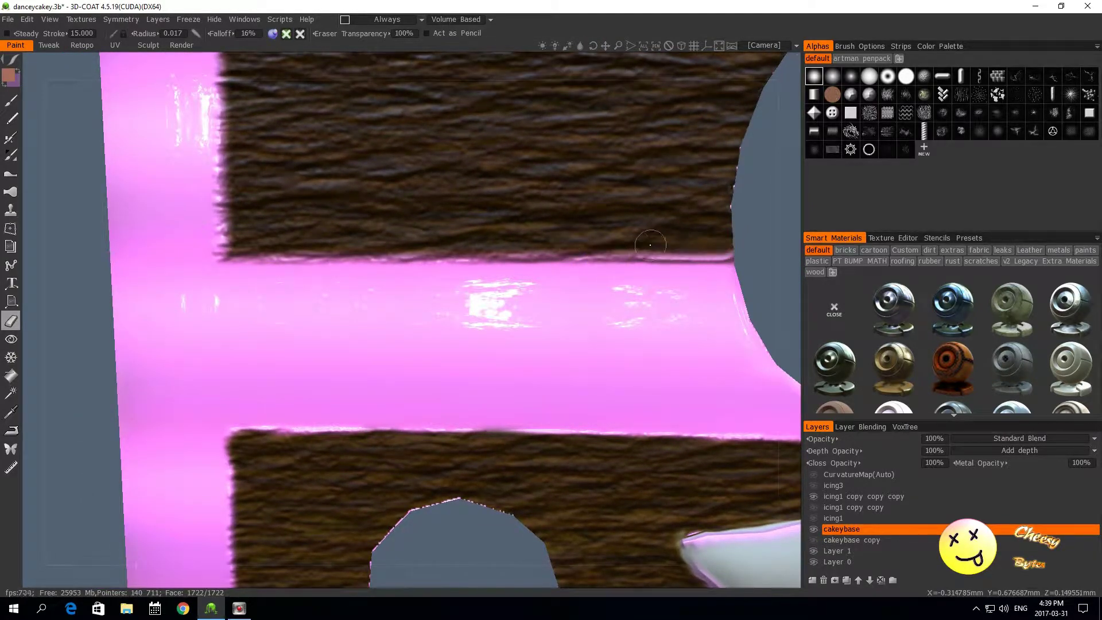
{"action": "right_click_drag", "start_coordinate": [659, 209], "coordinate": [432, 248]}
{"action": "left_click_drag", "start_coordinate": [618, 45], "coordinate": [594, 47]}
{"action": "left_click", "coordinate": [814, 497]}
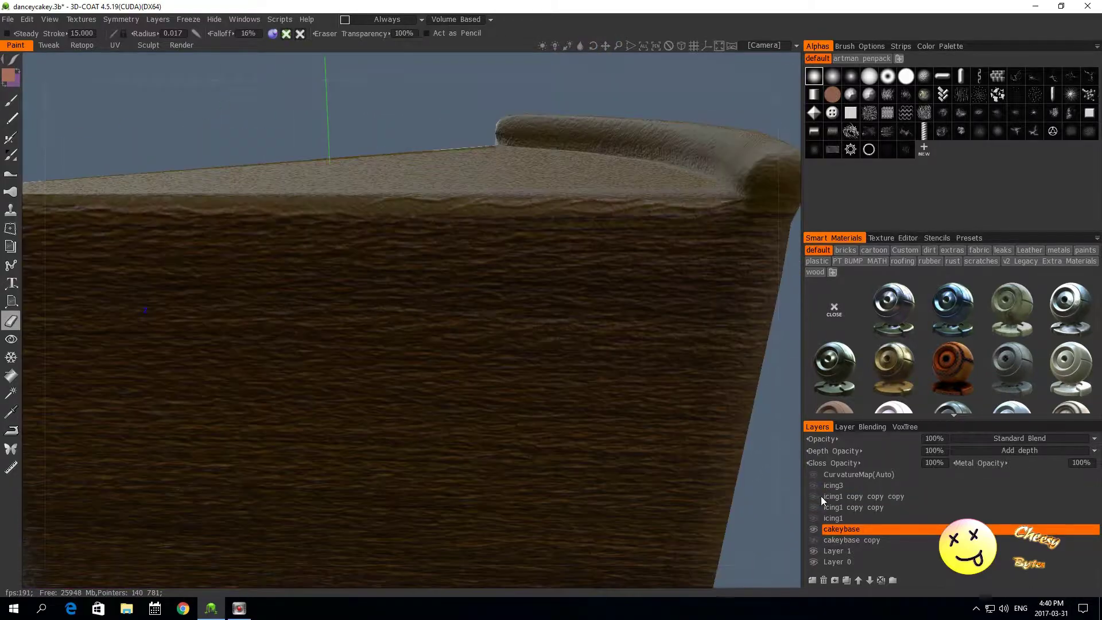
- Hide icing1 copy copy copy to reveal the brown bands and use rectangle erasing
{"action": "left_click", "coordinate": [814, 497]}
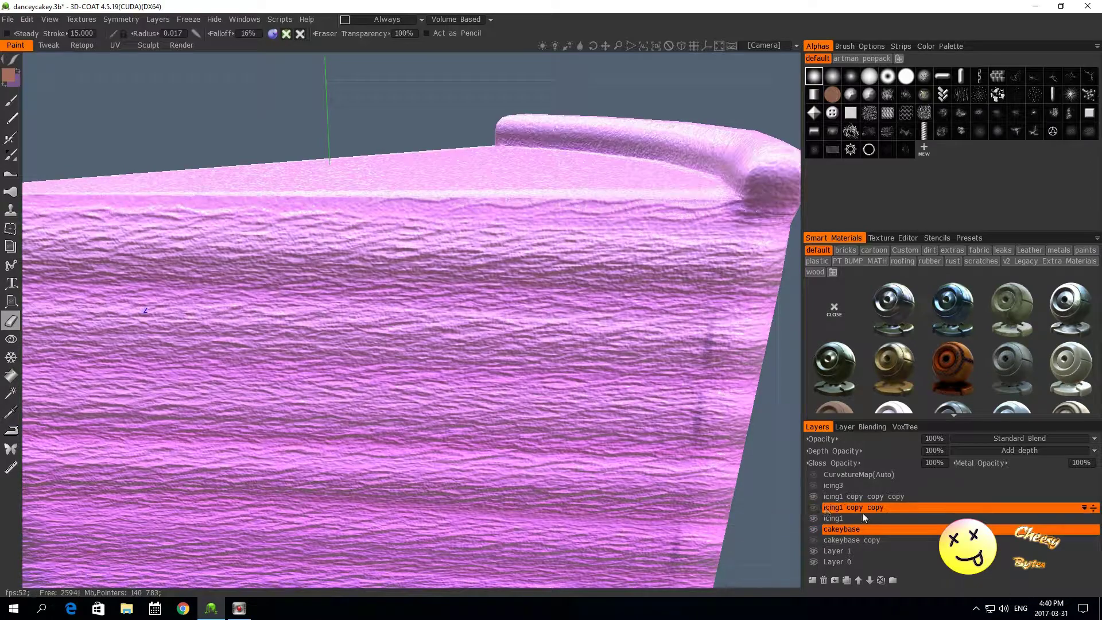
{"action": "left_click", "coordinate": [813, 497]}
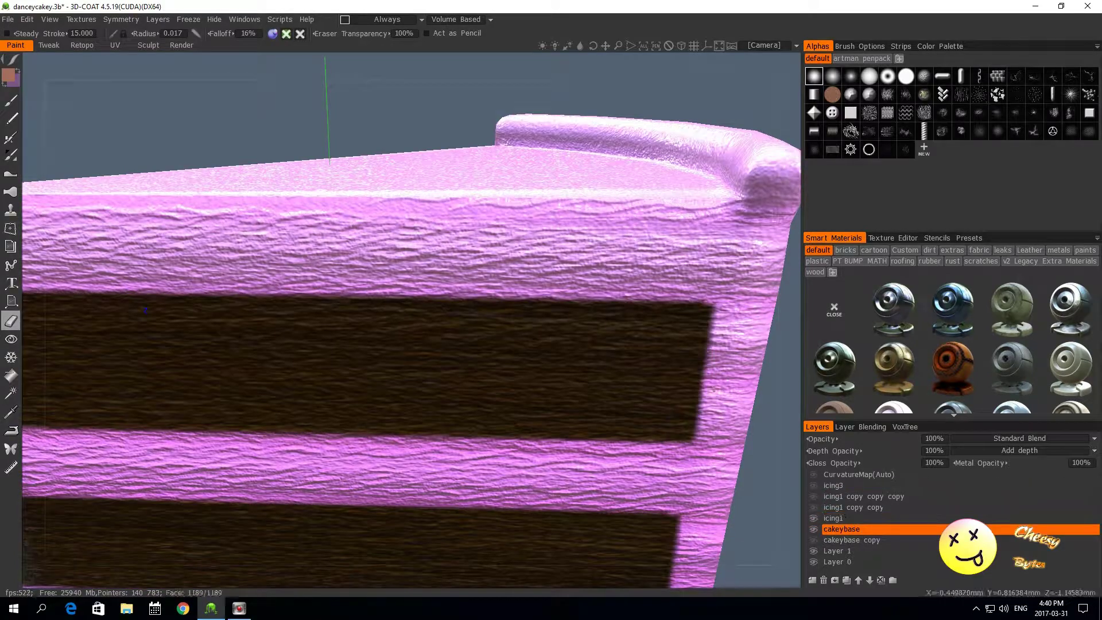
{"action": "middle_click_drag", "start_coordinate": [735, 330], "coordinate": [416, 266]}
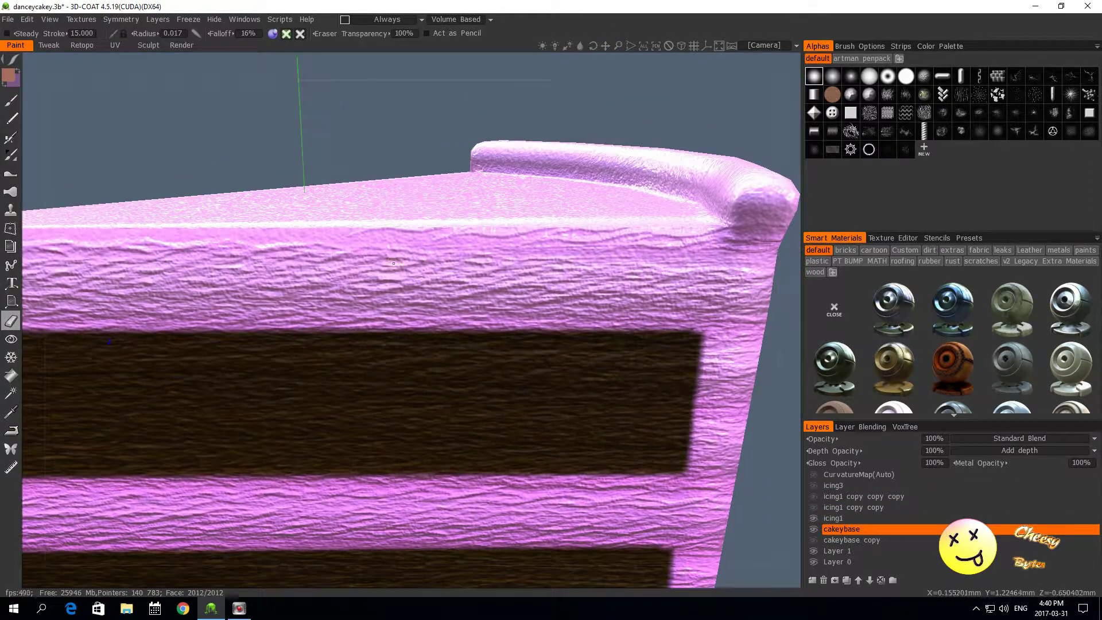
{"action": "key", "text": "e"}
- Rectangle-erase along the top icing band's edge on the cake side
{"action": "left_click_drag", "start_coordinate": [182, 234], "coordinate": [467, 328]}
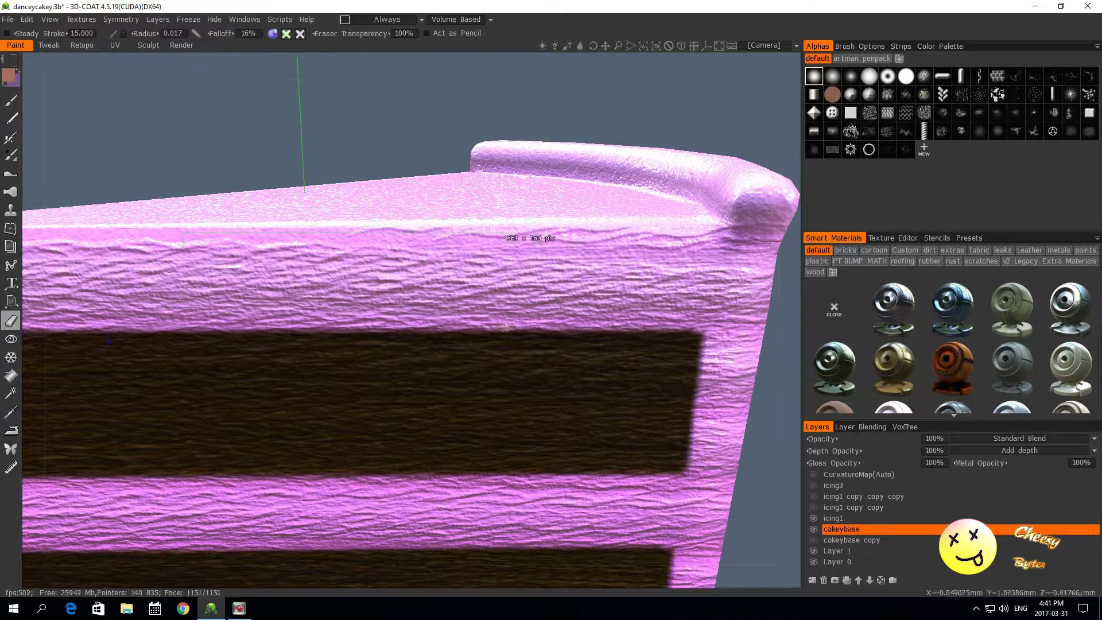
{"action": "left_click_drag", "start_coordinate": [703, 318], "coordinate": [703, 318]}
{"action": "middle_click_drag", "start_coordinate": [704, 318], "coordinate": [177, 237]}
{"action": "left_click_drag", "start_coordinate": [547, 316], "coordinate": [546, 317]}
{"action": "mouse_move", "coordinate": [546, 316]}
{"action": "middle_mouse_down"}
{"action": "mouse_move", "coordinate": [415, 203]}
{"action": "mouse_move", "coordinate": [152, 266]}
{"action": "middle_mouse_up"}
{"action": "left_click_drag", "start_coordinate": [152, 266], "coordinate": [348, 302]}
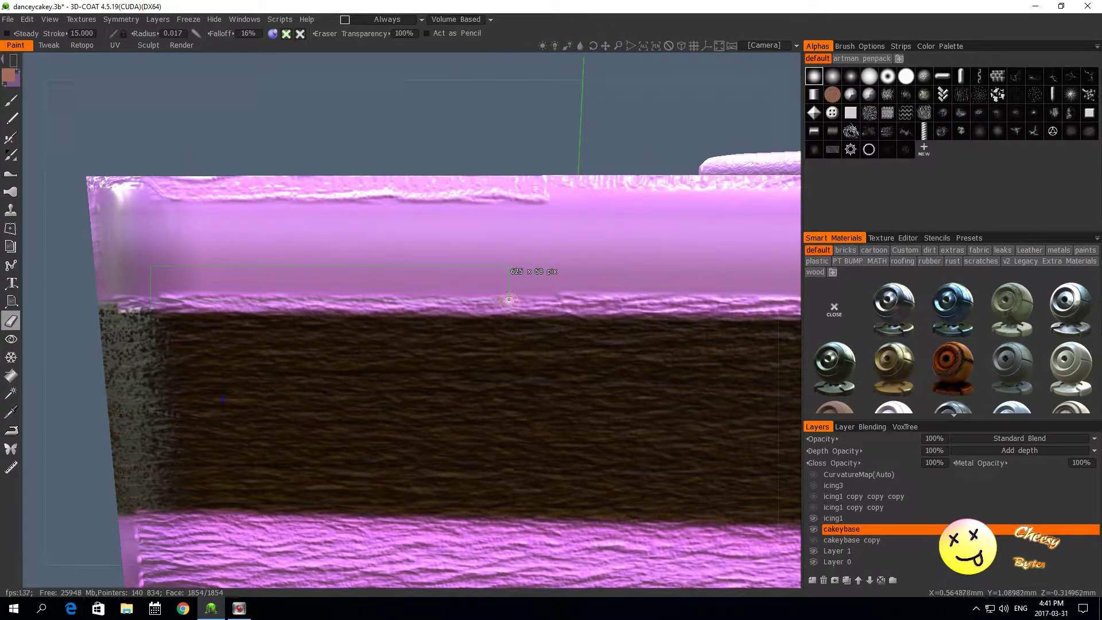
- Straighten the remaining stripe edges from head-on side views, then save with Ctrl+S
{"action": "mouse_move", "coordinate": [550, 45]}
{"action": "left_mouse_down"}
{"action": "mouse_move", "coordinate": [608, 65]}
{"action": "mouse_move", "coordinate": [490, 187]}
{"action": "left_mouse_up"}
{"action": "left_click_drag", "start_coordinate": [584, 300], "coordinate": [586, 296]}
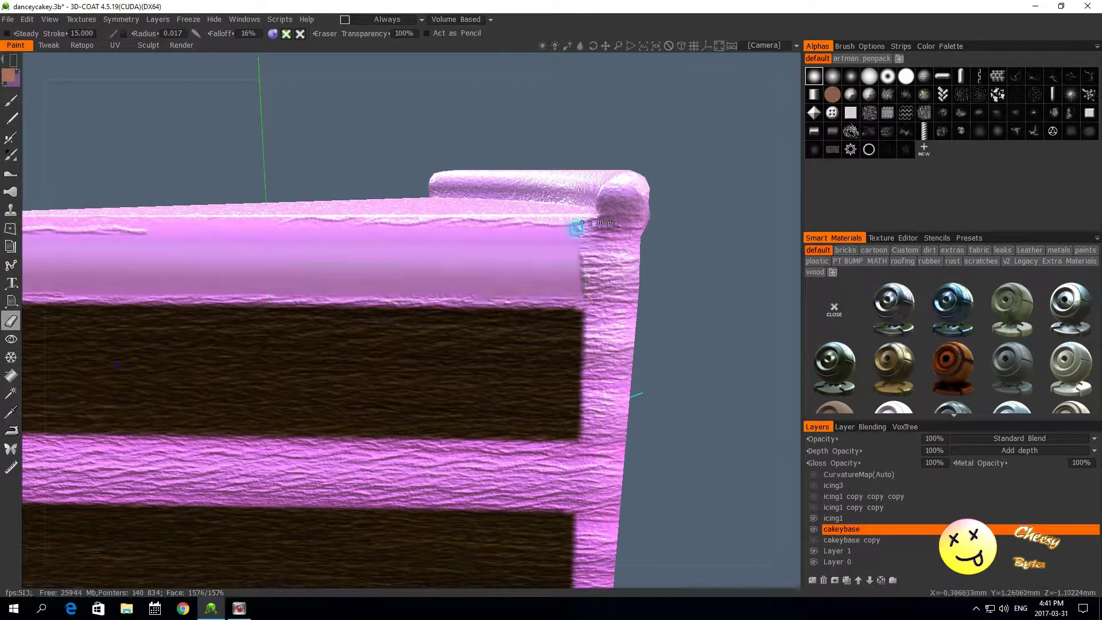
{"action": "left_click_drag", "start_coordinate": [640, 58], "coordinate": [255, 346]}
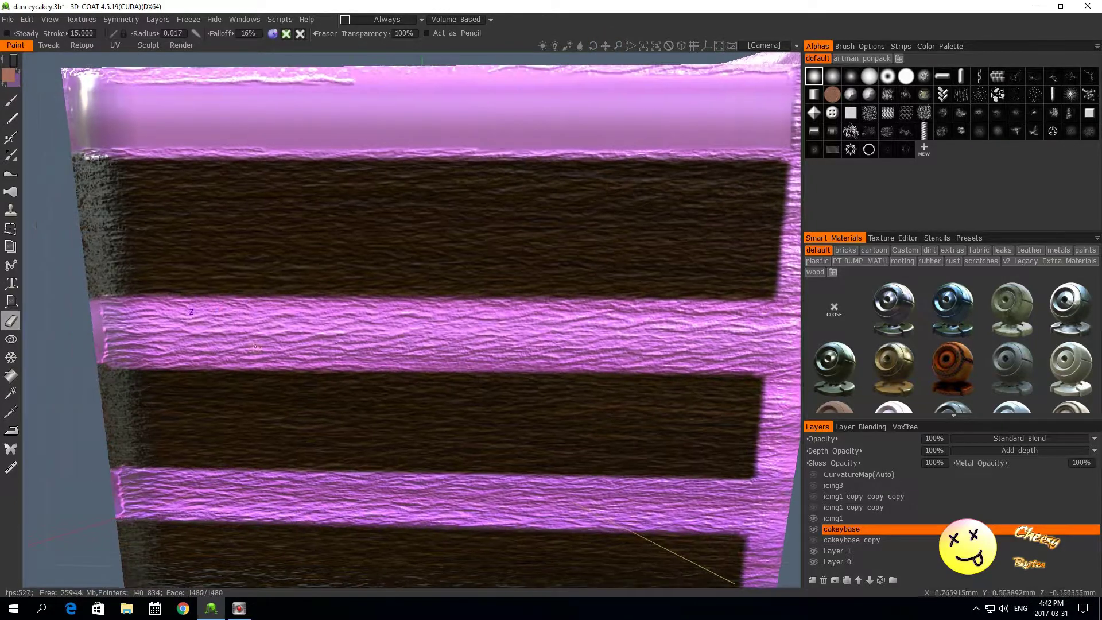
{"action": "left_click_drag", "start_coordinate": [761, 365], "coordinate": [761, 365]}
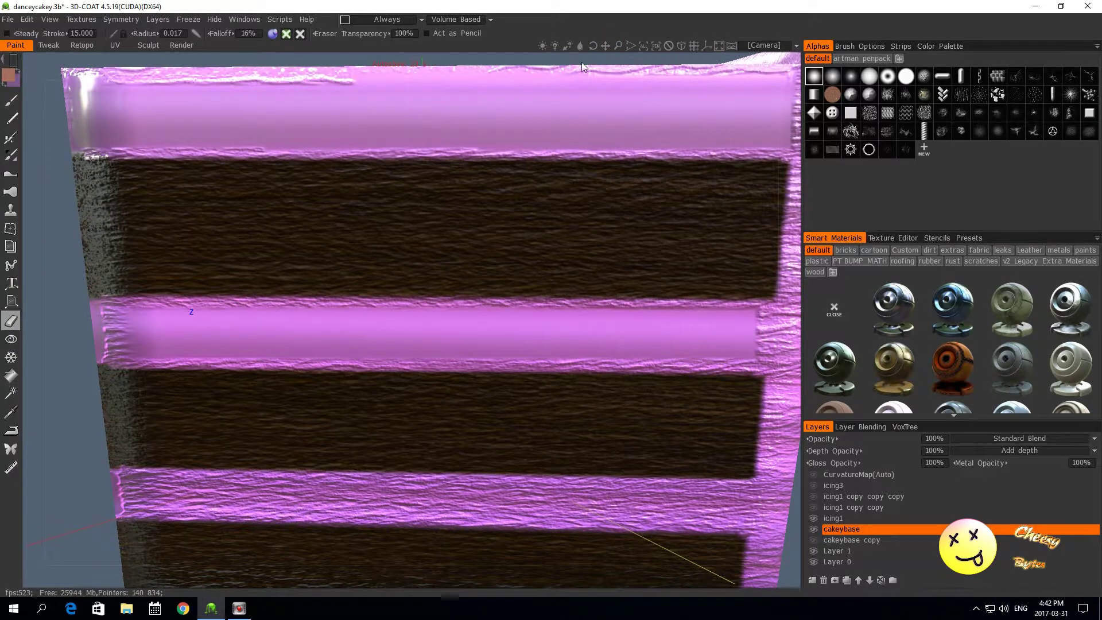
{"action": "left_click_drag", "start_coordinate": [593, 46], "coordinate": [593, 47]}
{"action": "left_click_drag", "start_coordinate": [339, 383], "coordinate": [339, 383]}
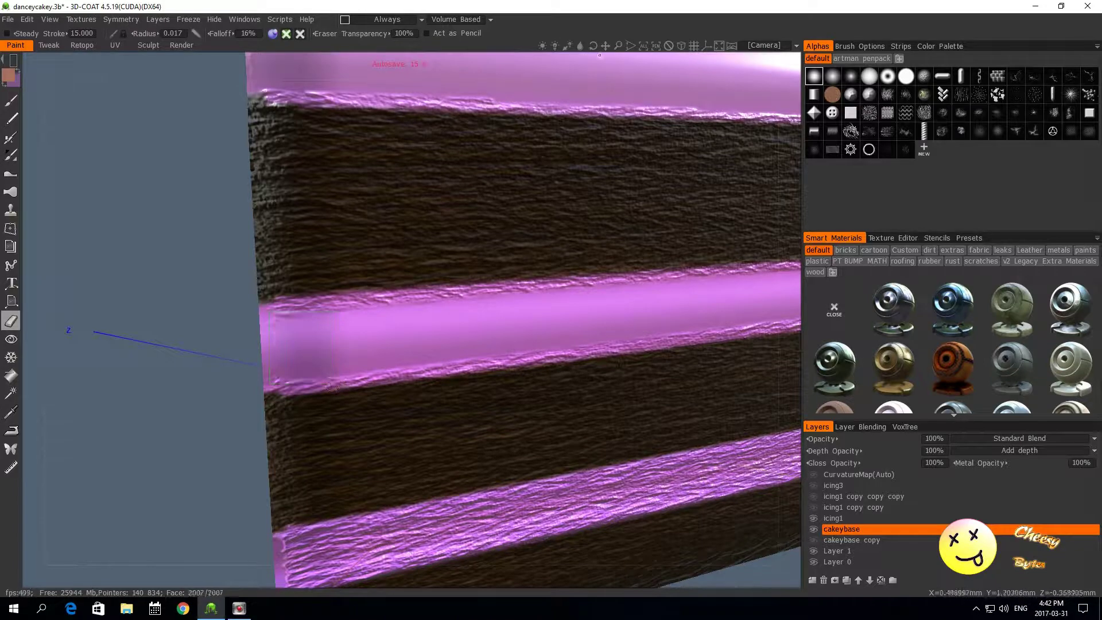
{"action": "left_click_drag", "start_coordinate": [593, 46], "coordinate": [267, 290]}
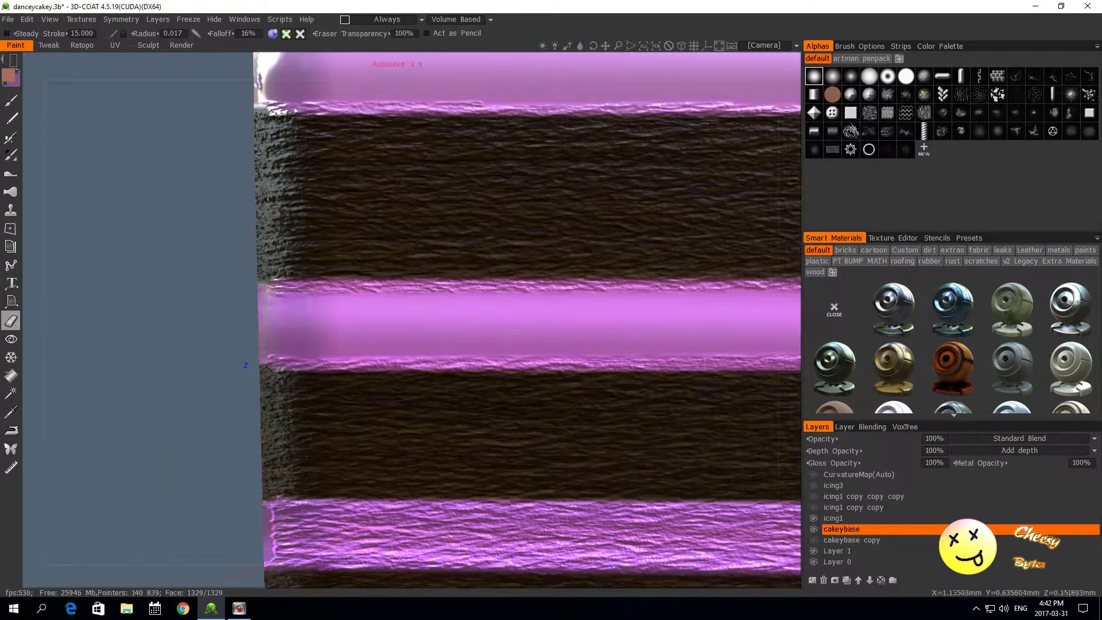
{"action": "key", "text": "ctrl+s"}
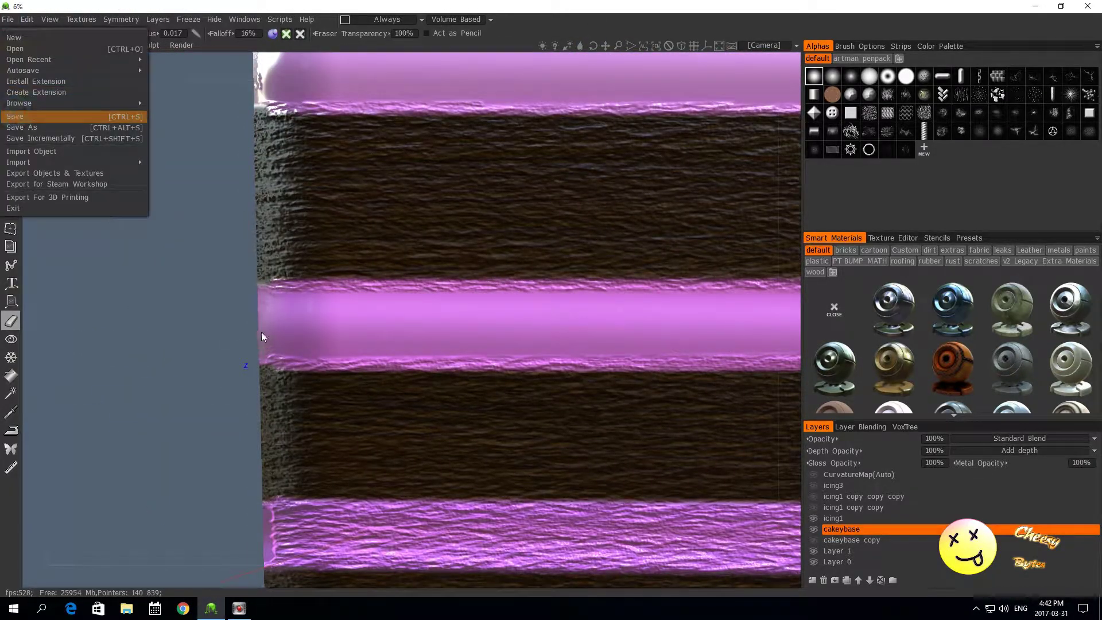
- Straighten the middle stripe's edge and the band's end with rectangle erases
{"action": "left_click_drag", "start_coordinate": [567, 363], "coordinate": [567, 363]}
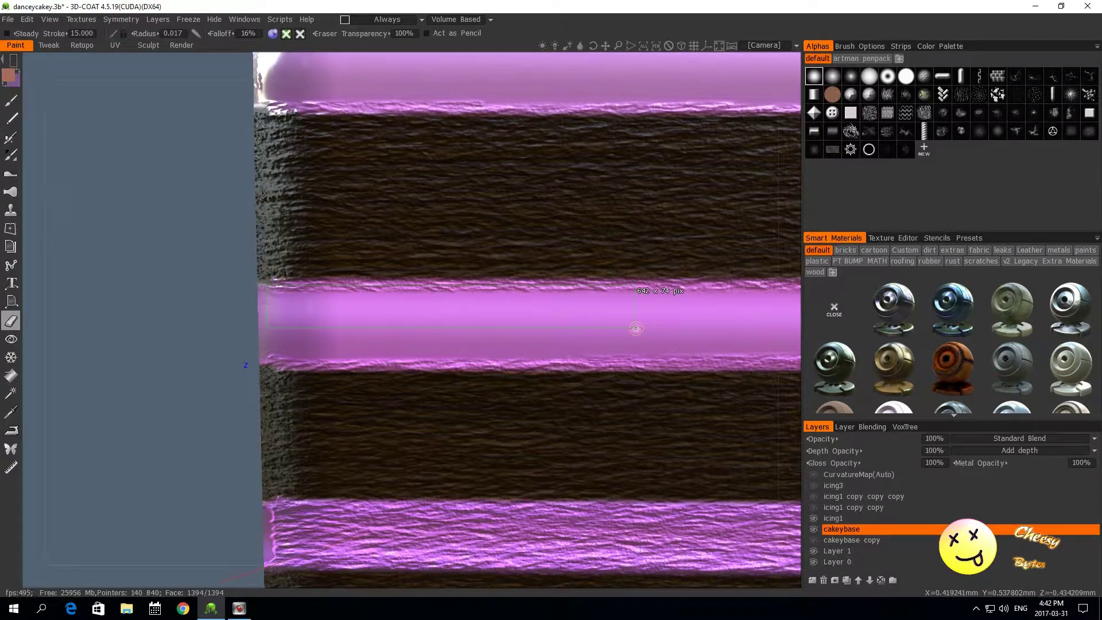
{"action": "left_click_drag", "start_coordinate": [636, 328], "coordinate": [636, 328]}
{"action": "middle_click_drag", "start_coordinate": [636, 328], "coordinate": [224, 288]}
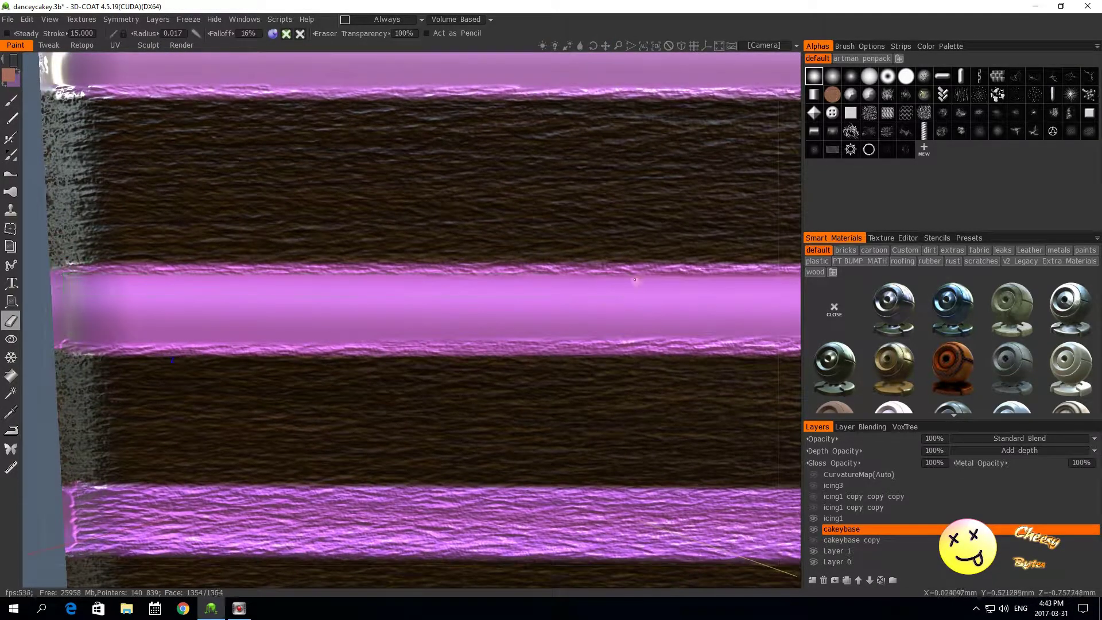
{"action": "middle_click_drag", "start_coordinate": [634, 279], "coordinate": [355, 298]}
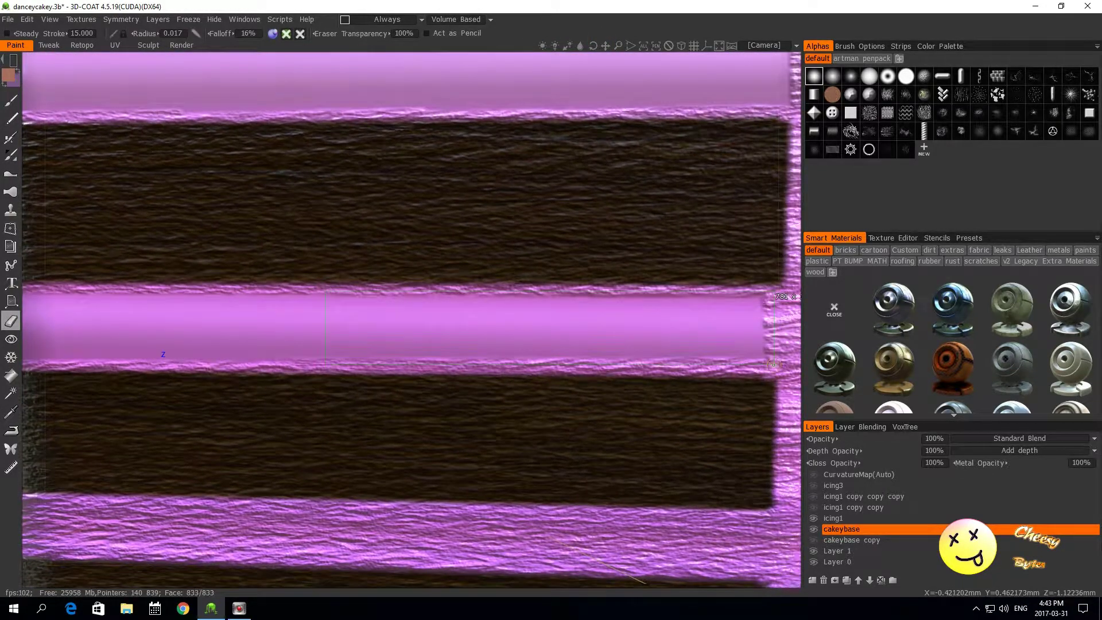
{"action": "left_click_drag", "start_coordinate": [773, 364], "coordinate": [773, 364]}
{"action": "middle_click_drag", "start_coordinate": [773, 363], "coordinate": [119, 347]}
{"action": "left_click_drag", "start_coordinate": [118, 348], "coordinate": [126, 352]}
{"action": "left_click_drag", "start_coordinate": [605, 44], "coordinate": [605, 45]}
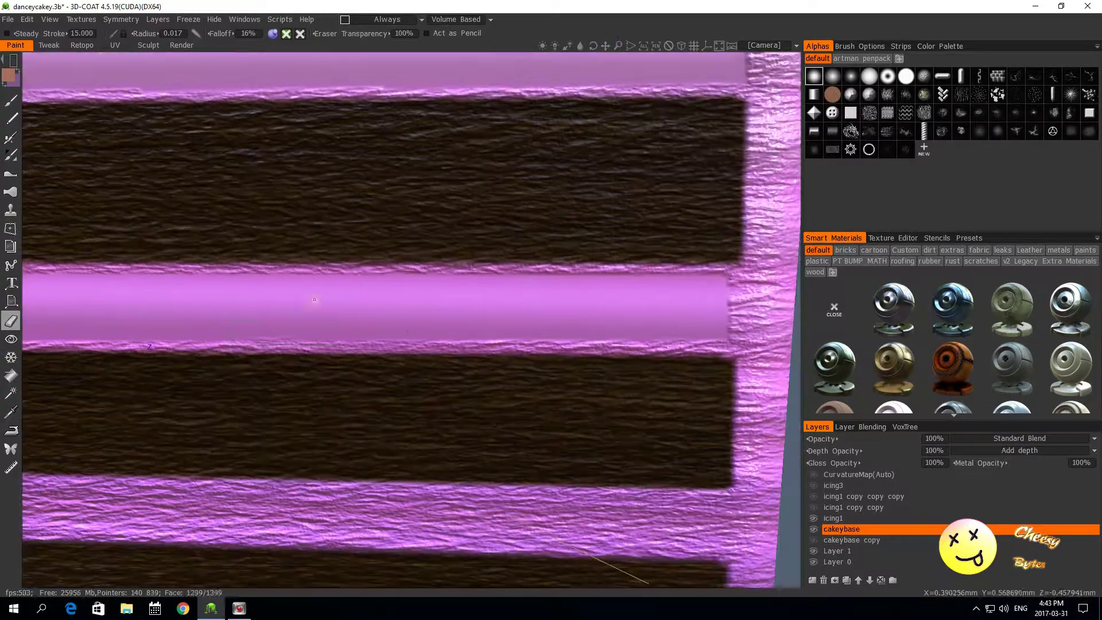
- Smooth the textured icing at the lower pink band's left end
{"action": "left_click_drag", "start_coordinate": [729, 347], "coordinate": [728, 346]}
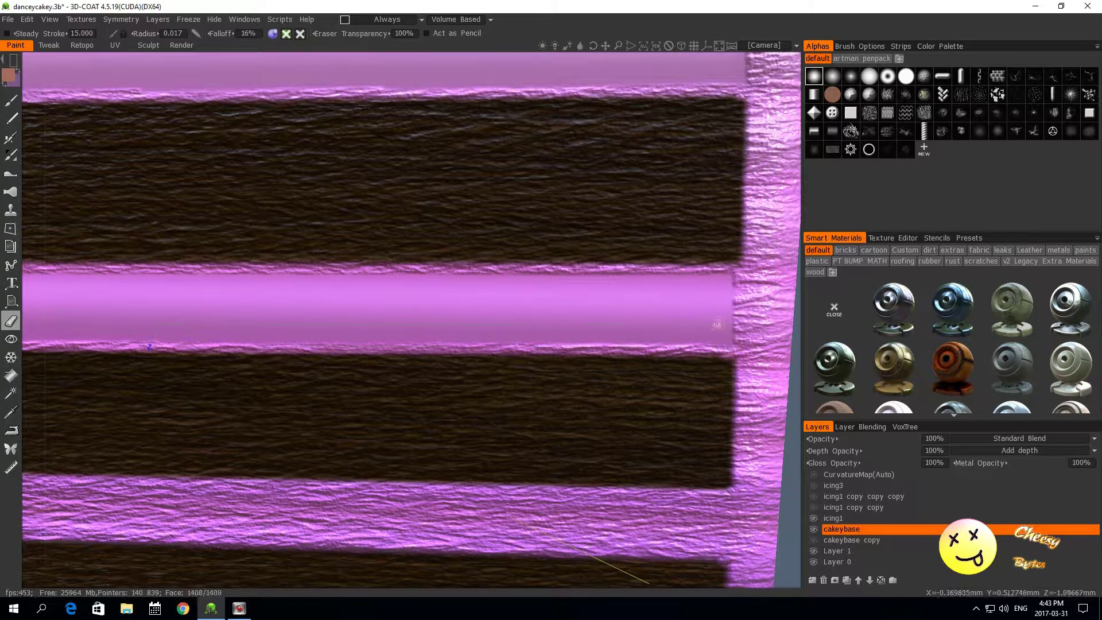
{"action": "middle_click_drag", "start_coordinate": [733, 347], "coordinate": [116, 328]}
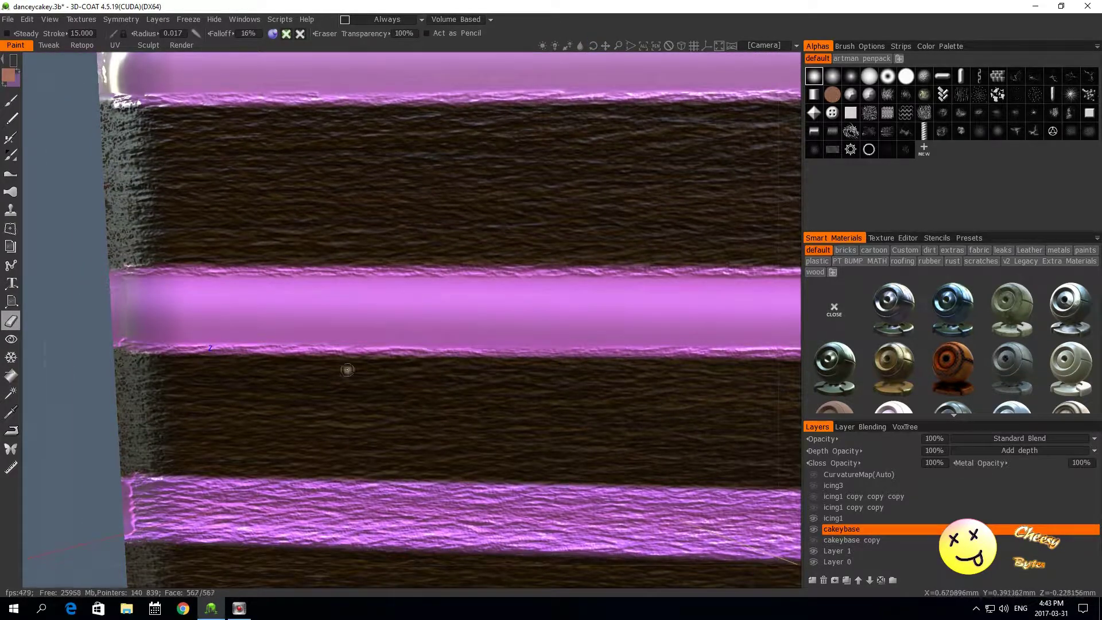
{"action": "left_click_drag", "start_coordinate": [605, 45], "coordinate": [593, 71]}
{"action": "left_click_drag", "start_coordinate": [218, 427], "coordinate": [218, 426]}
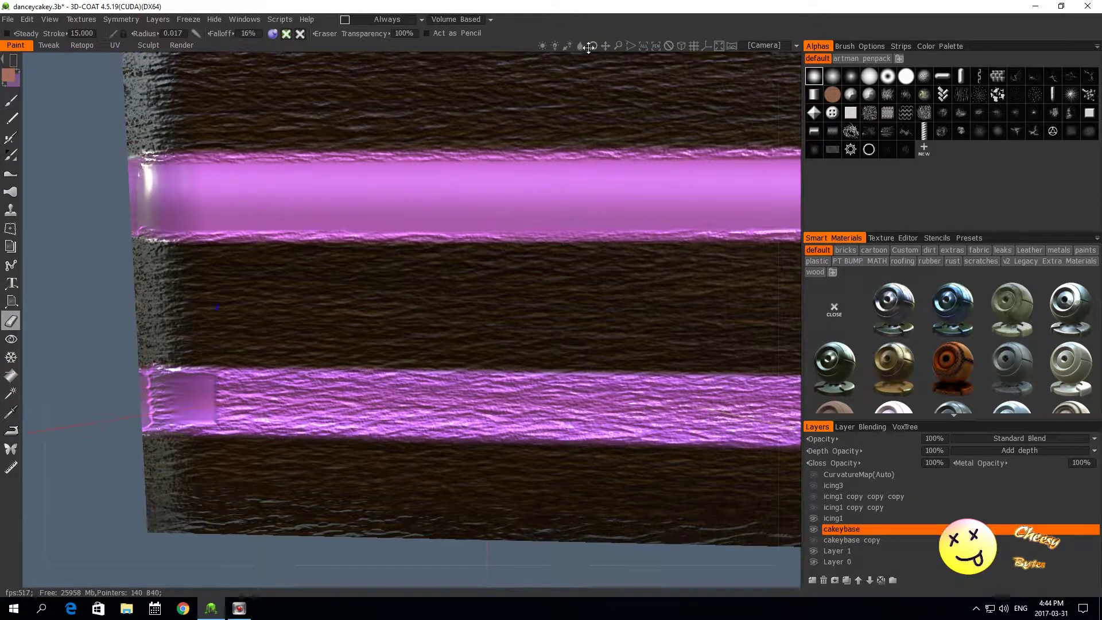
{"action": "left_click_drag", "start_coordinate": [588, 48], "coordinate": [246, 390]}
{"action": "left_click_drag", "start_coordinate": [327, 432], "coordinate": [327, 431]}
{"action": "left_click_drag", "start_coordinate": [233, 374], "coordinate": [250, 415]}
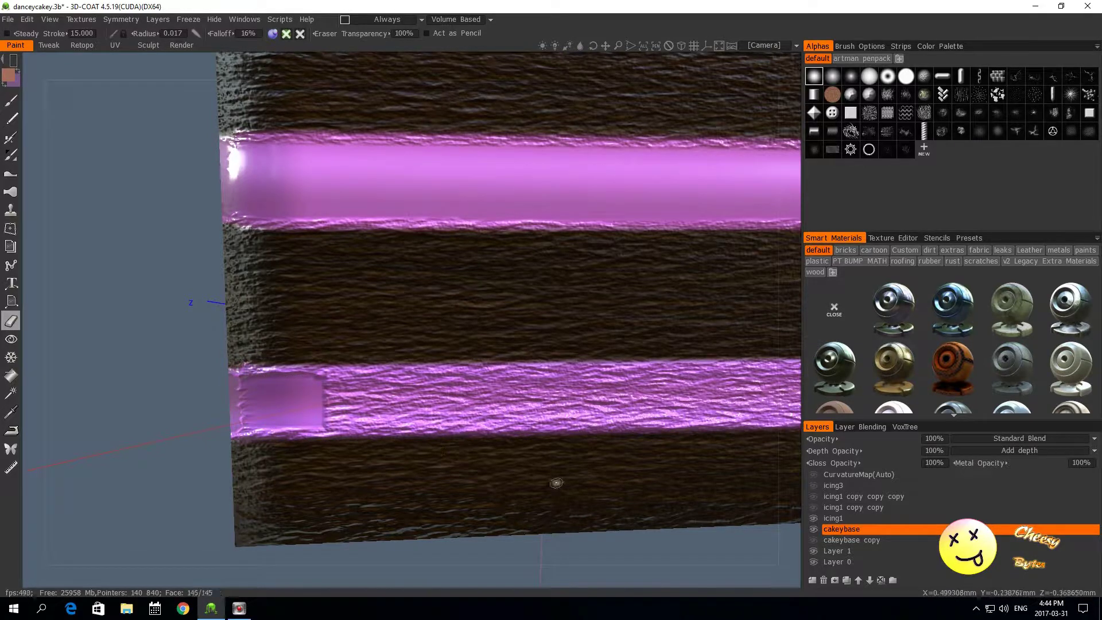
{"action": "middle_click_drag", "start_coordinate": [436, 451], "coordinate": [94, 358]}
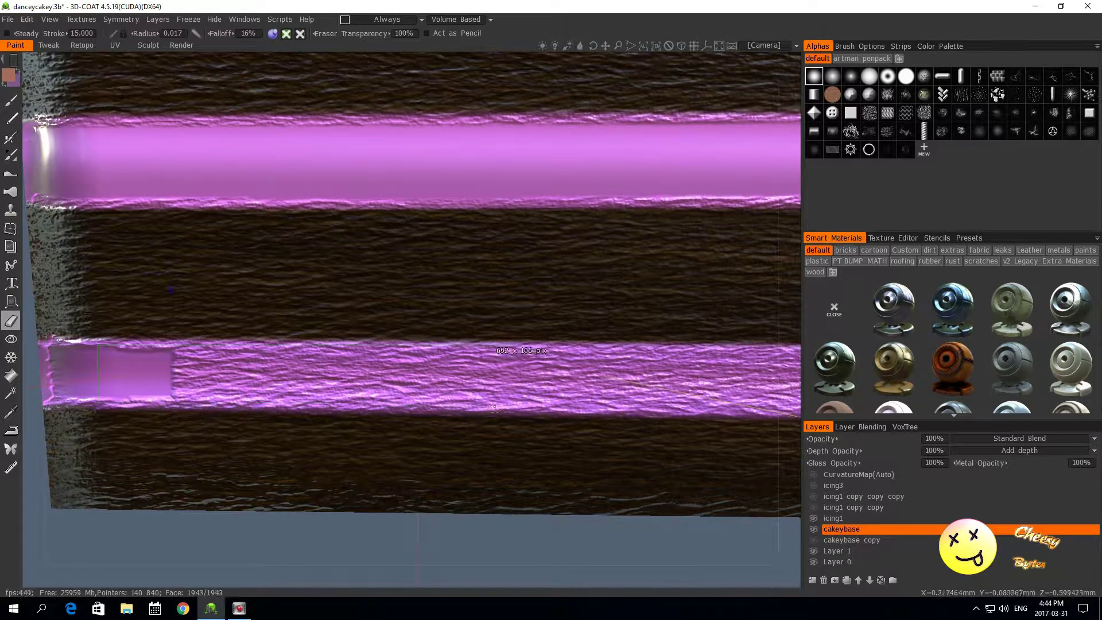
- Smooth the lower pink band across its middle and remaining right section
{"action": "left_click_drag", "start_coordinate": [551, 404], "coordinate": [550, 405]}
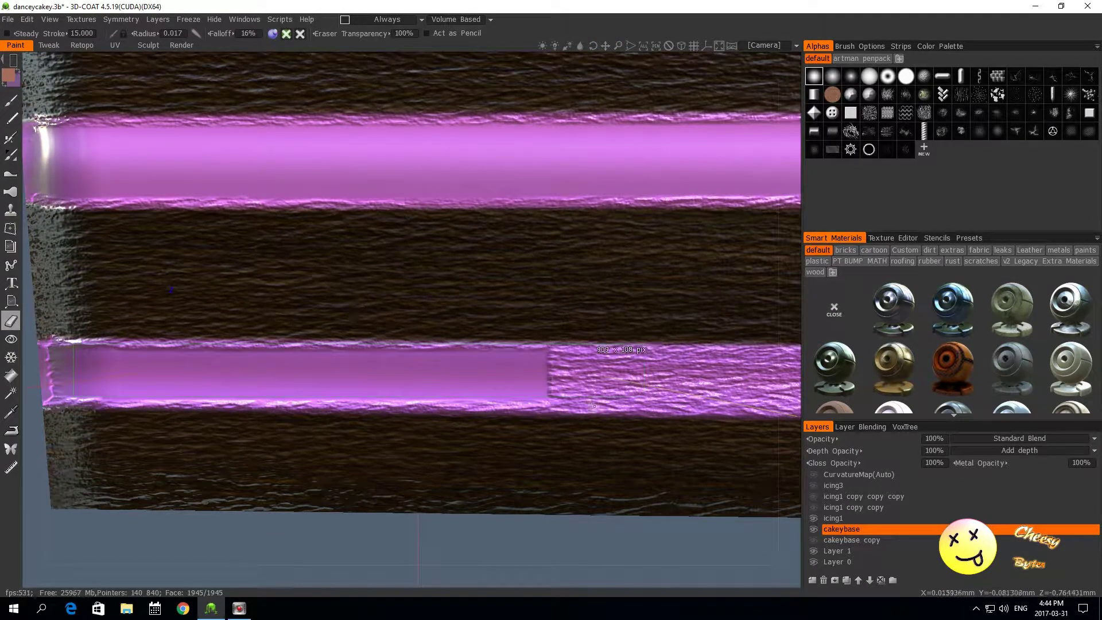
{"action": "left_click_drag", "start_coordinate": [593, 46], "coordinate": [597, 80]}
{"action": "left_click_drag", "start_coordinate": [357, 347], "coordinate": [596, 401]}
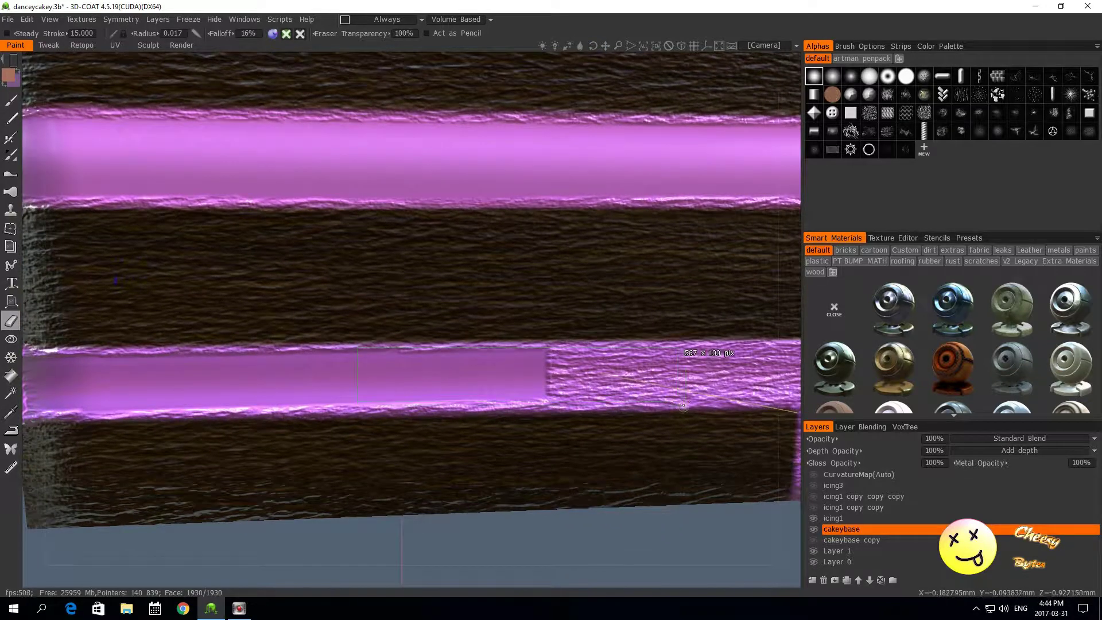
{"action": "left_click_drag", "start_coordinate": [680, 404], "coordinate": [681, 404]}
{"action": "left_click_drag", "start_coordinate": [593, 46], "coordinate": [608, 49]}
{"action": "left_click_drag", "start_coordinate": [669, 417], "coordinate": [670, 415]}
- Clean the band's left edge up close, then orbit toward the cake's corner
{"action": "left_click_drag", "start_coordinate": [668, 208], "coordinate": [668, 208]}
{"action": "left_click_drag", "start_coordinate": [606, 45], "coordinate": [631, 52]}
{"action": "left_click_drag", "start_coordinate": [225, 264], "coordinate": [221, 238]}
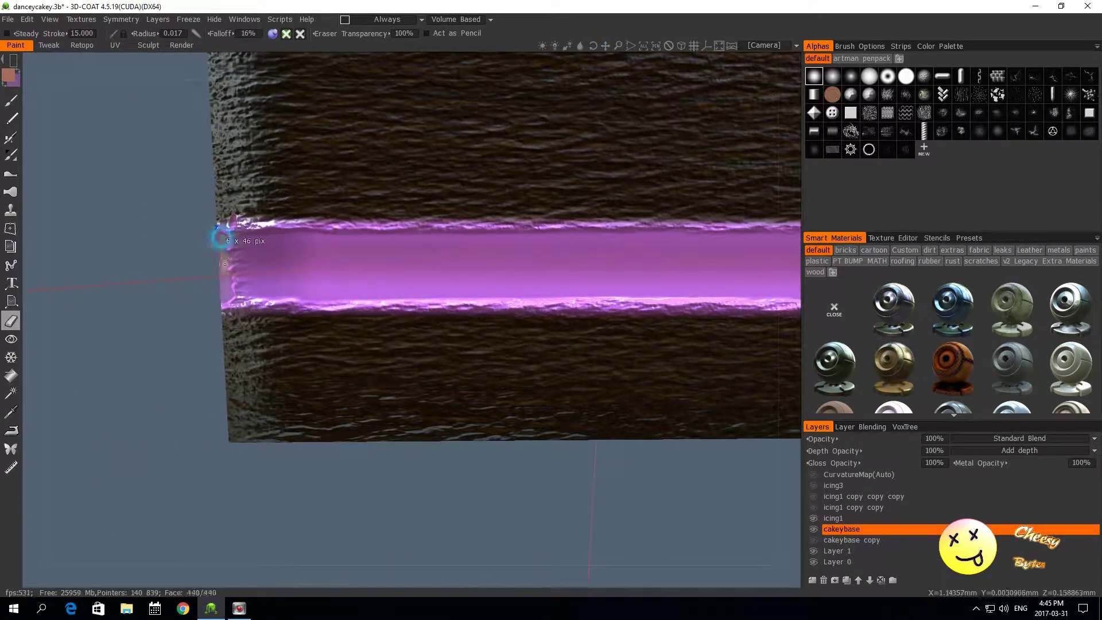
{"action": "left_click_drag", "start_coordinate": [593, 45], "coordinate": [608, 55]}
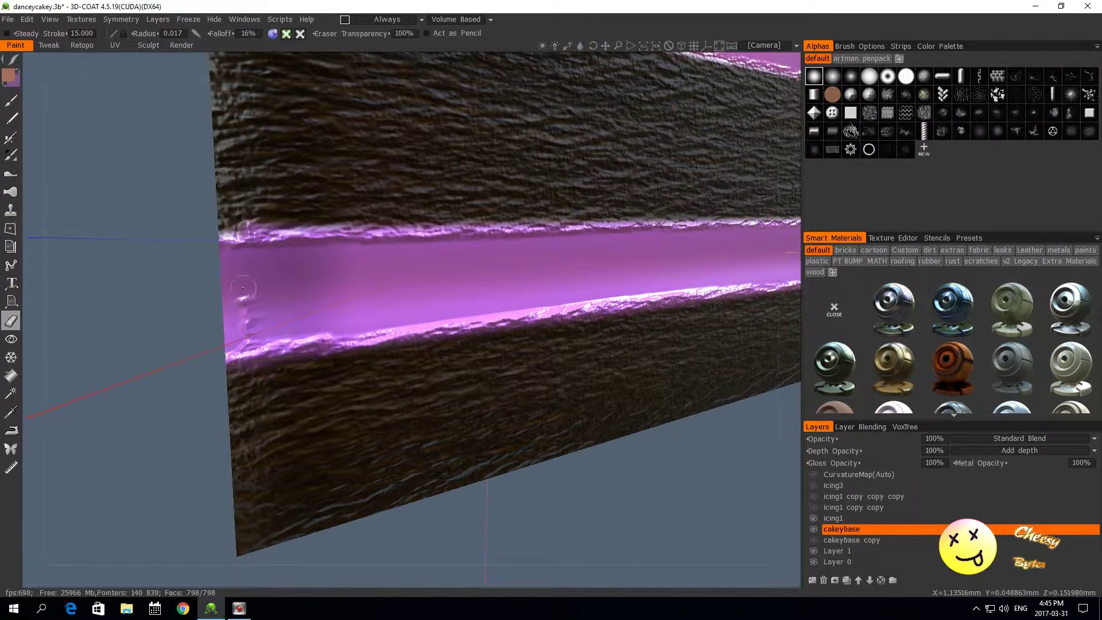
{"action": "left_click_drag", "start_coordinate": [594, 46], "coordinate": [597, 49]}
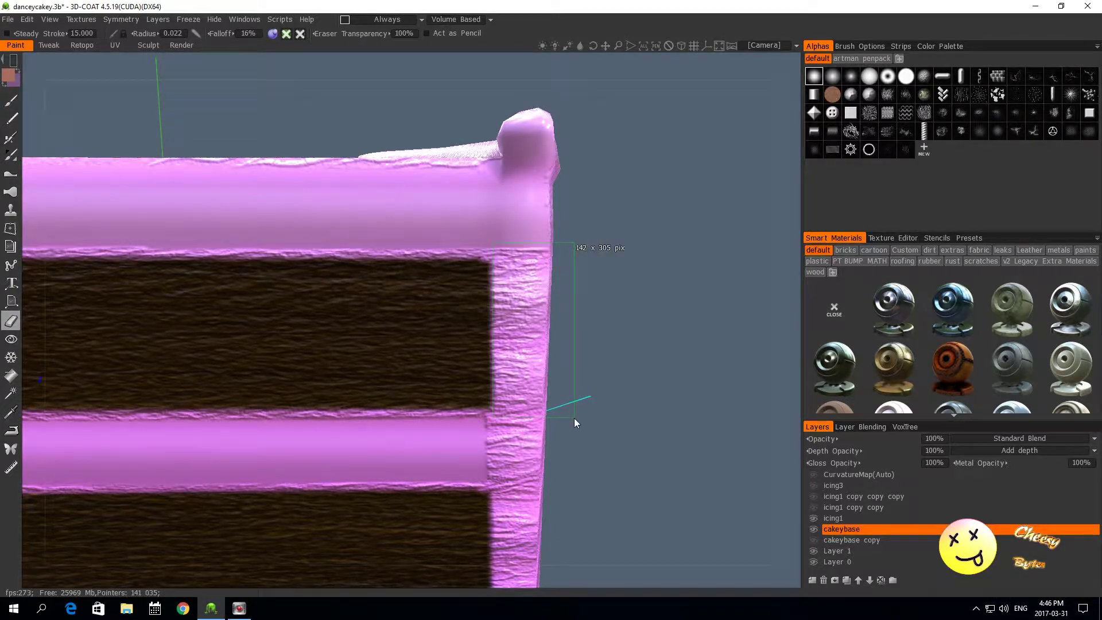
- Rectangle-erase the textured patches and strips along the cake's corner edge
{"action": "left_click_drag", "start_coordinate": [577, 424], "coordinate": [576, 424]}
{"action": "left_click_drag", "start_coordinate": [559, 492], "coordinate": [559, 493]}
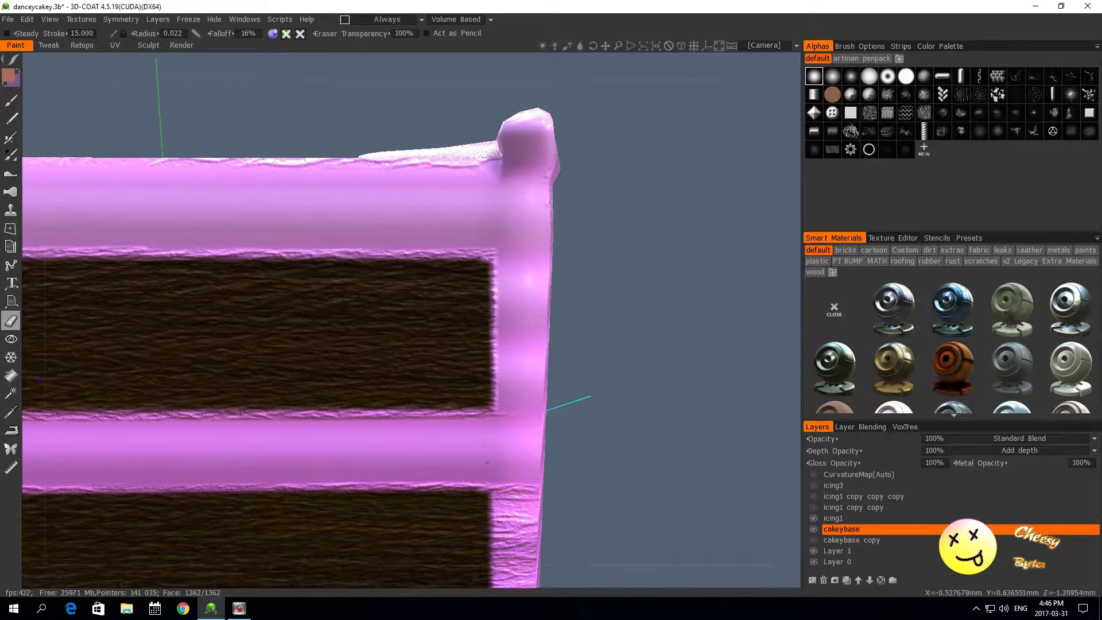
{"action": "middle_click_drag", "start_coordinate": [487, 411], "coordinate": [605, 45]}
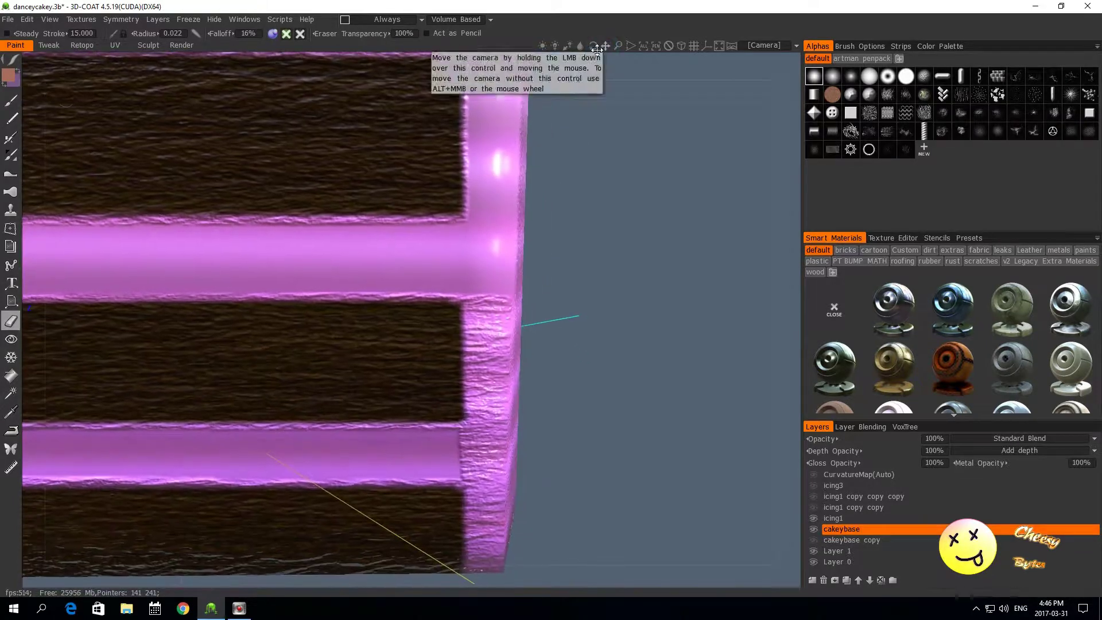
{"action": "left_click_drag", "start_coordinate": [516, 344], "coordinate": [516, 344]}
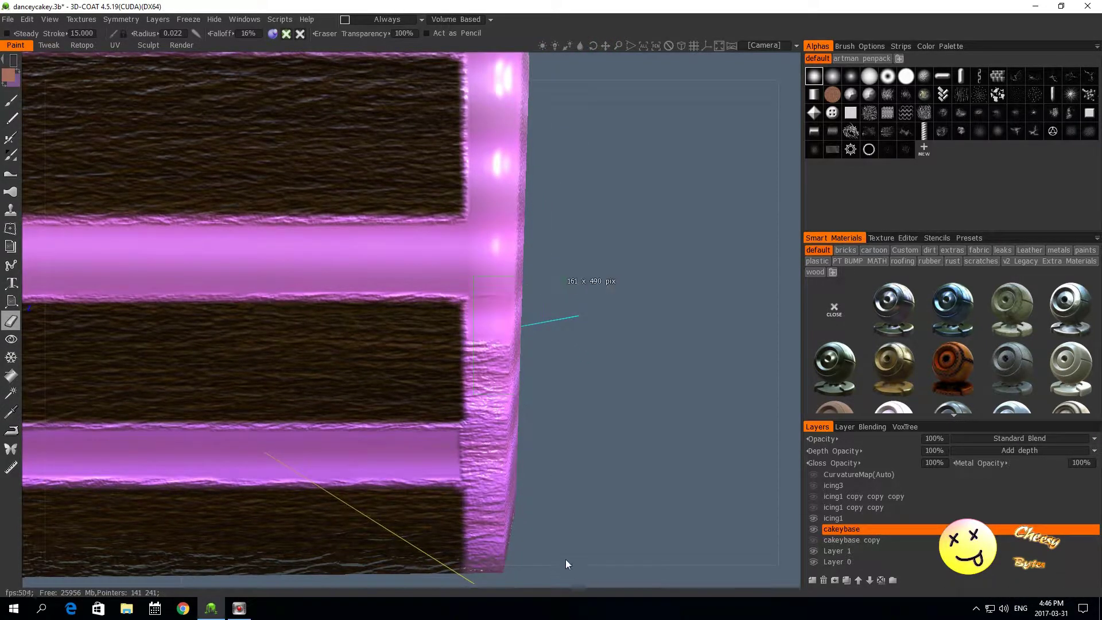
{"action": "left_click_drag", "start_coordinate": [605, 45], "coordinate": [603, 138]}
{"action": "left_click", "coordinate": [3, 99]}
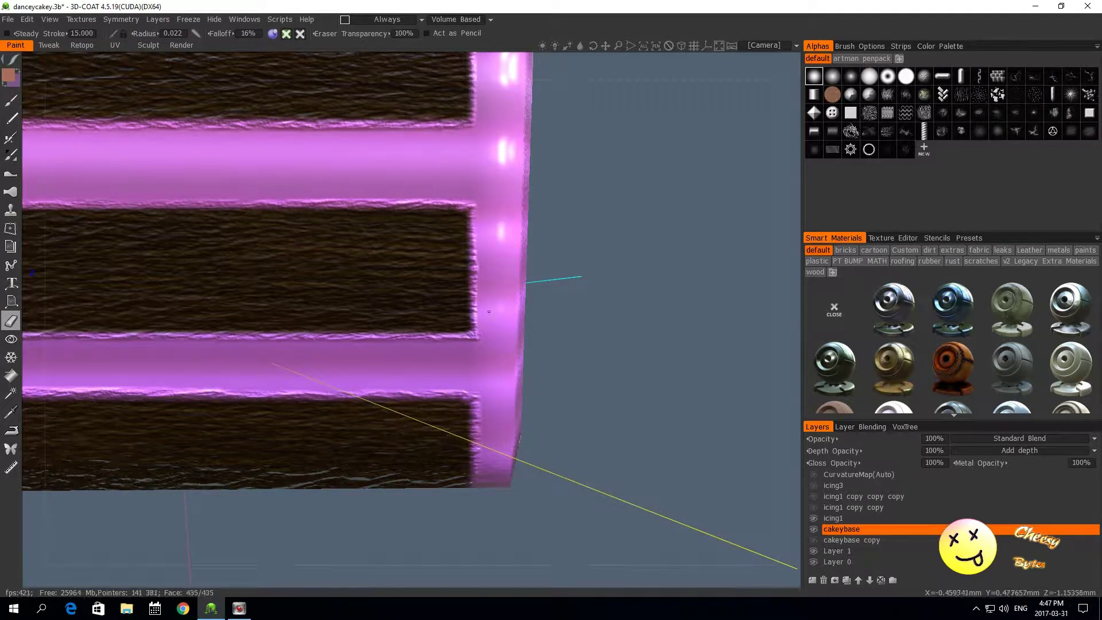
{"action": "key", "text": "e"}
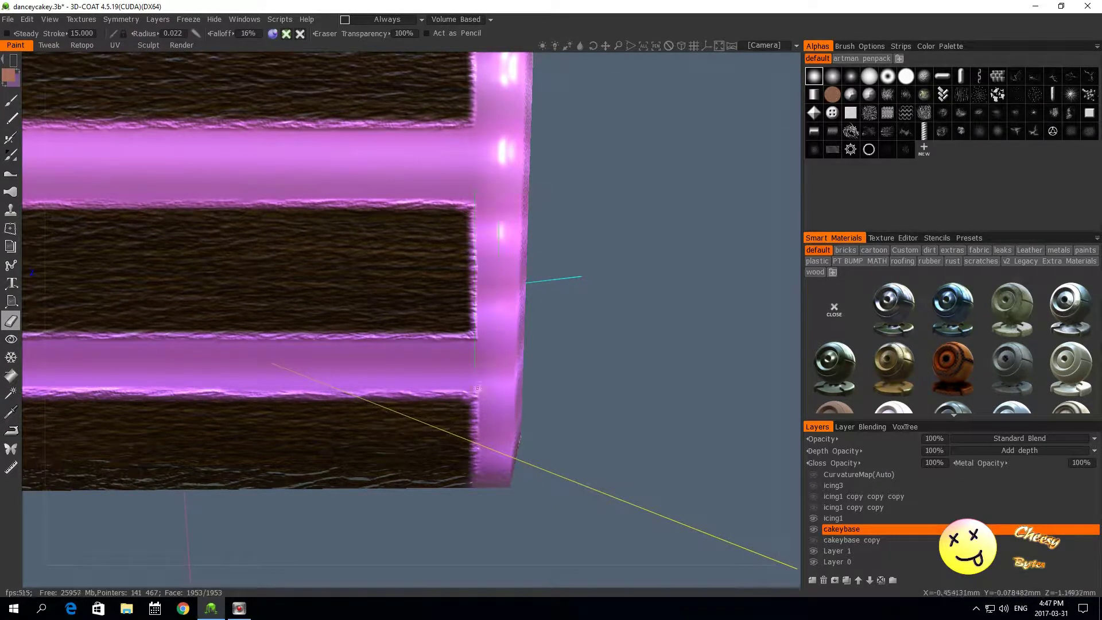
{"action": "left_click_drag", "start_coordinate": [578, 92], "coordinate": [568, 100]}
{"action": "left_click_drag", "start_coordinate": [494, 276], "coordinate": [481, 198]}
- Hide icing1, use the Front camera, show icing1 copy copy copy, and orbit to the side
{"action": "left_click_drag", "start_coordinate": [593, 45], "coordinate": [791, 514]}
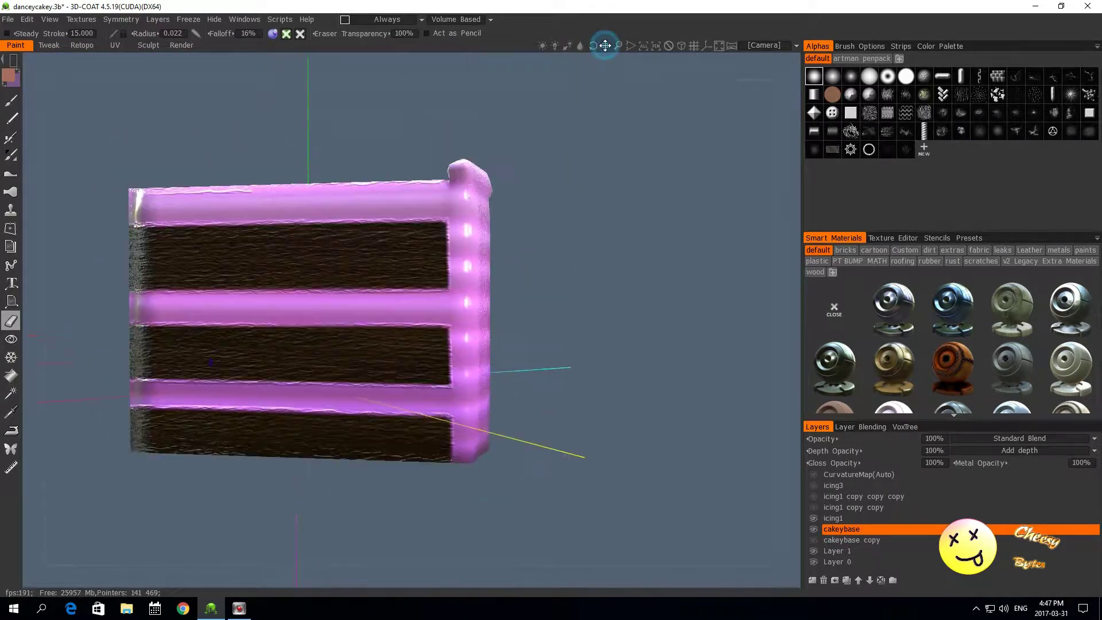
{"action": "left_click", "coordinate": [813, 518]}
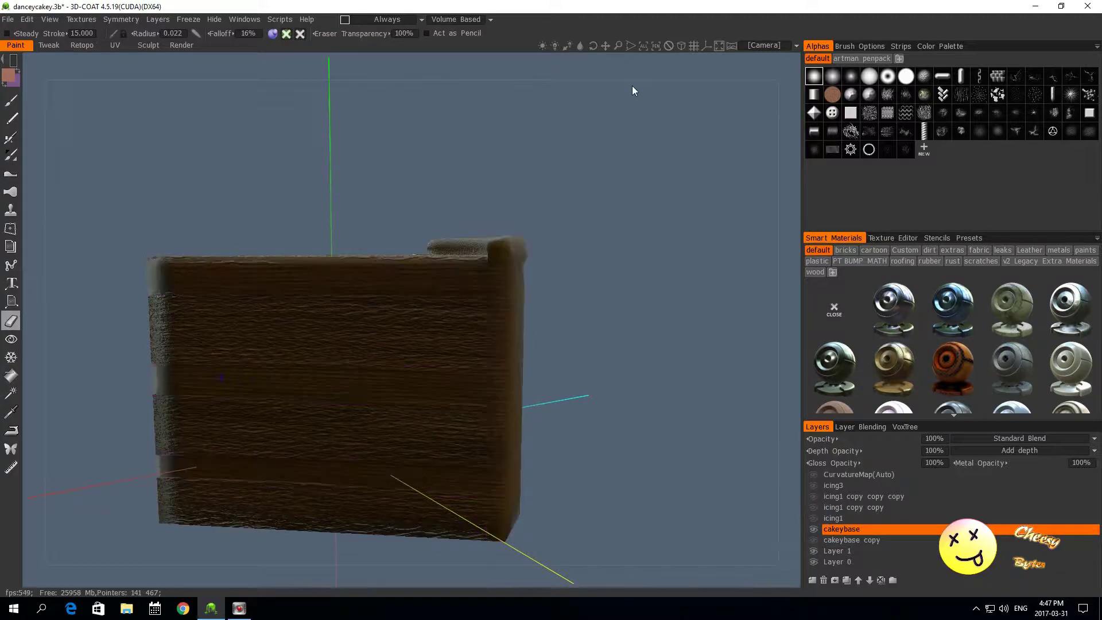
{"action": "left_click", "coordinate": [769, 46]}
{"action": "left_click", "coordinate": [700, 90]}
{"action": "left_click", "coordinate": [813, 496]}
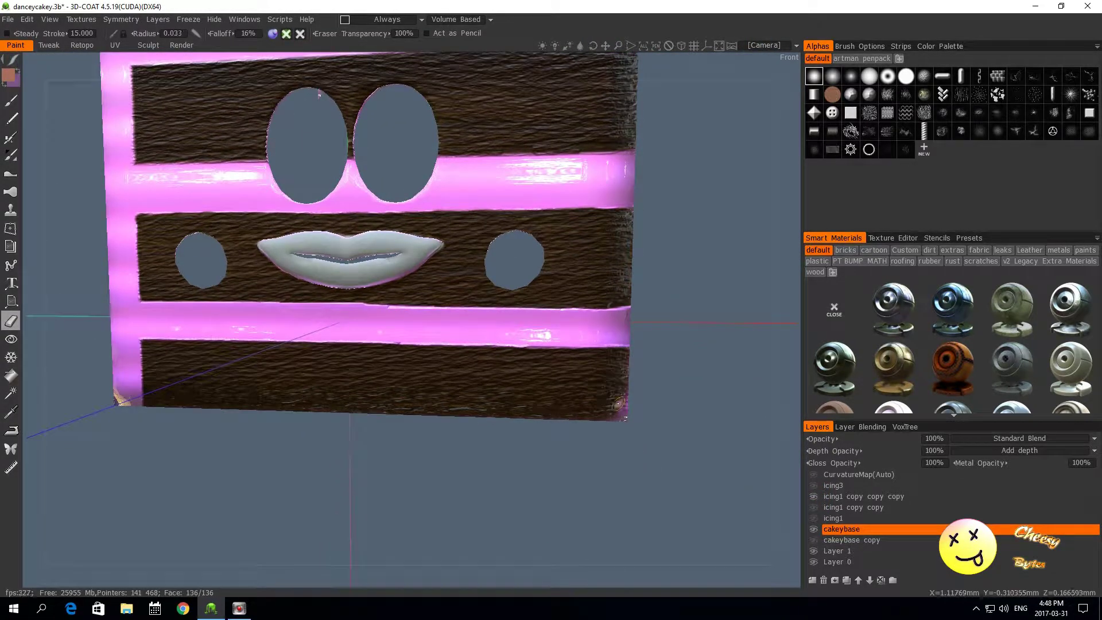
{"action": "left_click_drag", "start_coordinate": [591, 46], "coordinate": [195, 406]}
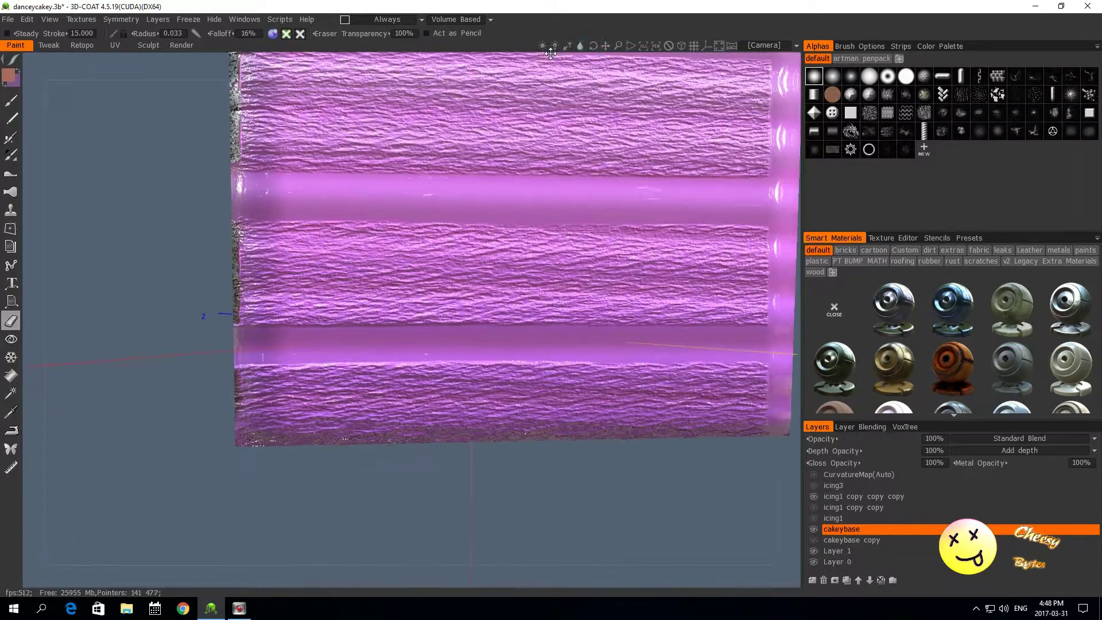
- On icing1 copy copy copy, erase the pink icing covering the bottom cake layer
{"action": "left_click", "coordinate": [867, 497]}
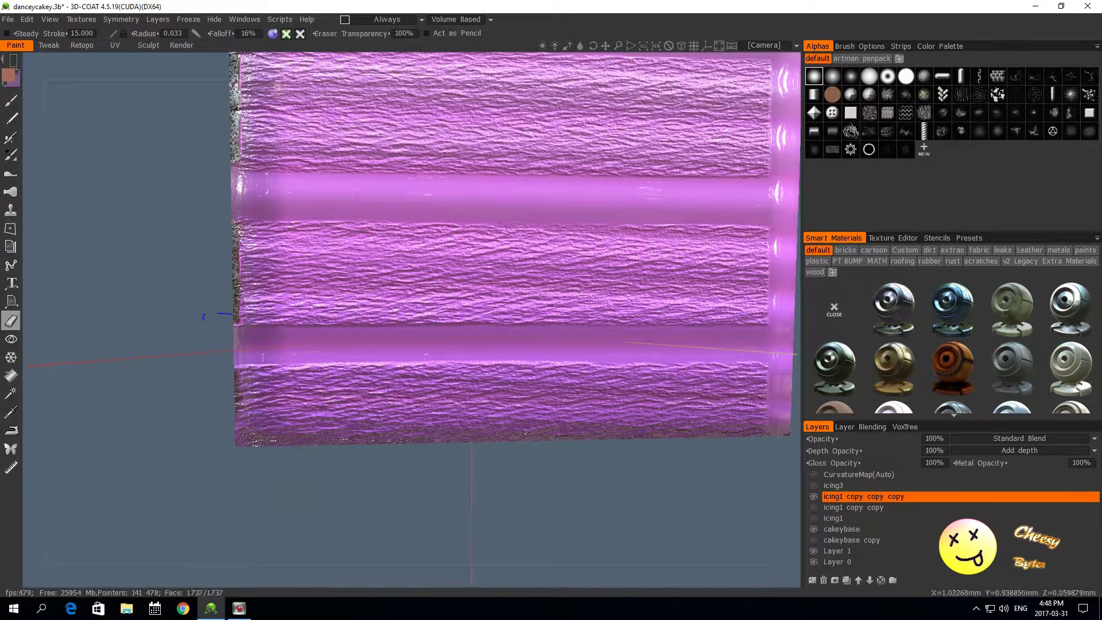
{"action": "left_click_drag", "start_coordinate": [238, 372], "coordinate": [438, 445]}
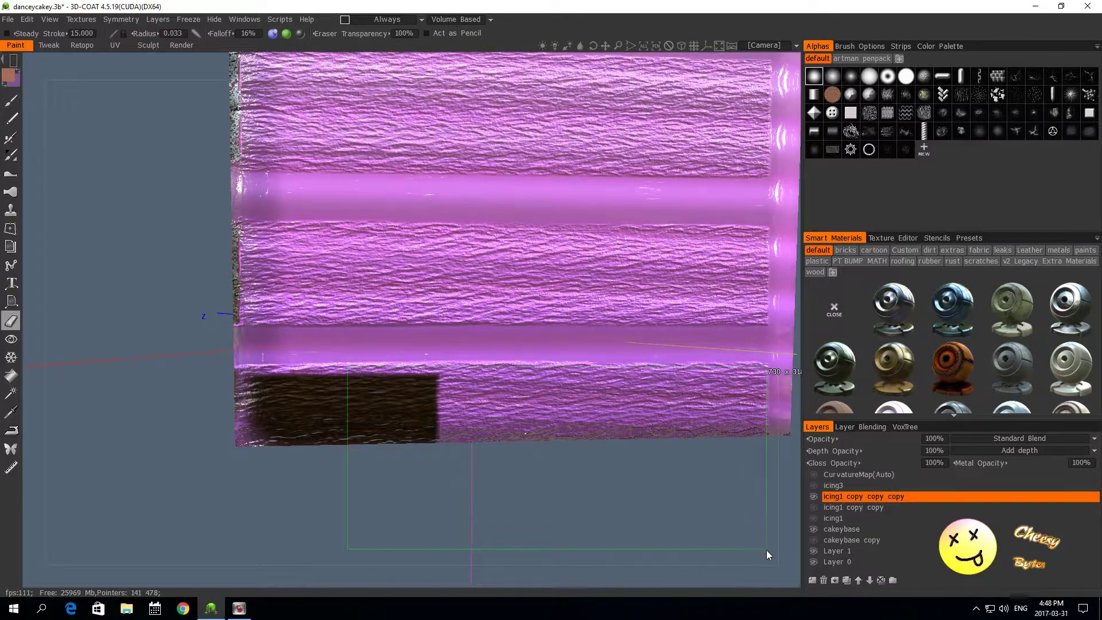
{"action": "left_click_drag", "start_coordinate": [767, 554], "coordinate": [767, 551]}
{"action": "left_click_drag", "start_coordinate": [592, 43], "coordinate": [603, 75]}
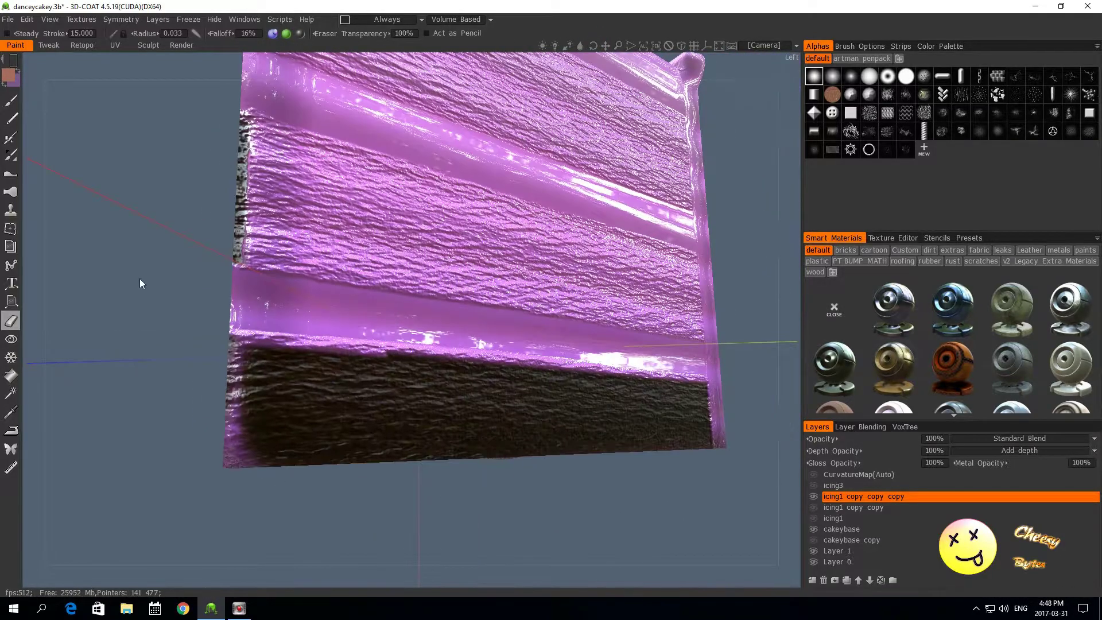
{"action": "right_click_drag", "start_coordinate": [372, 365], "coordinate": [419, 393]}
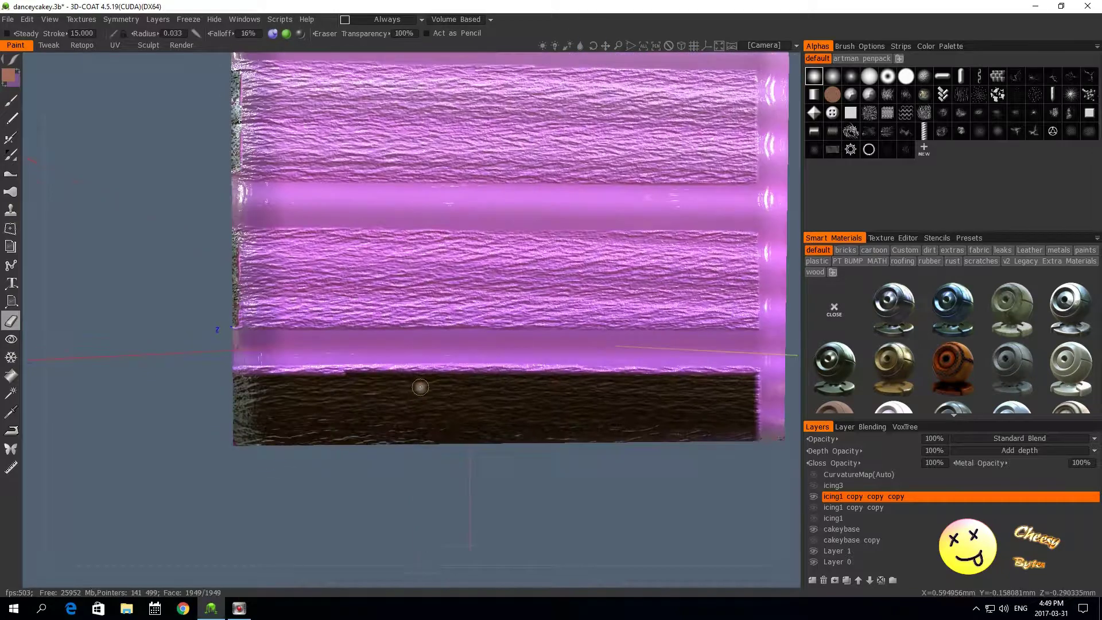
- Rectangle-erase blocks of icing across the middle cake layer
{"action": "left_click", "coordinate": [13, 60]}
{"action": "left_click", "coordinate": [54, 75]}
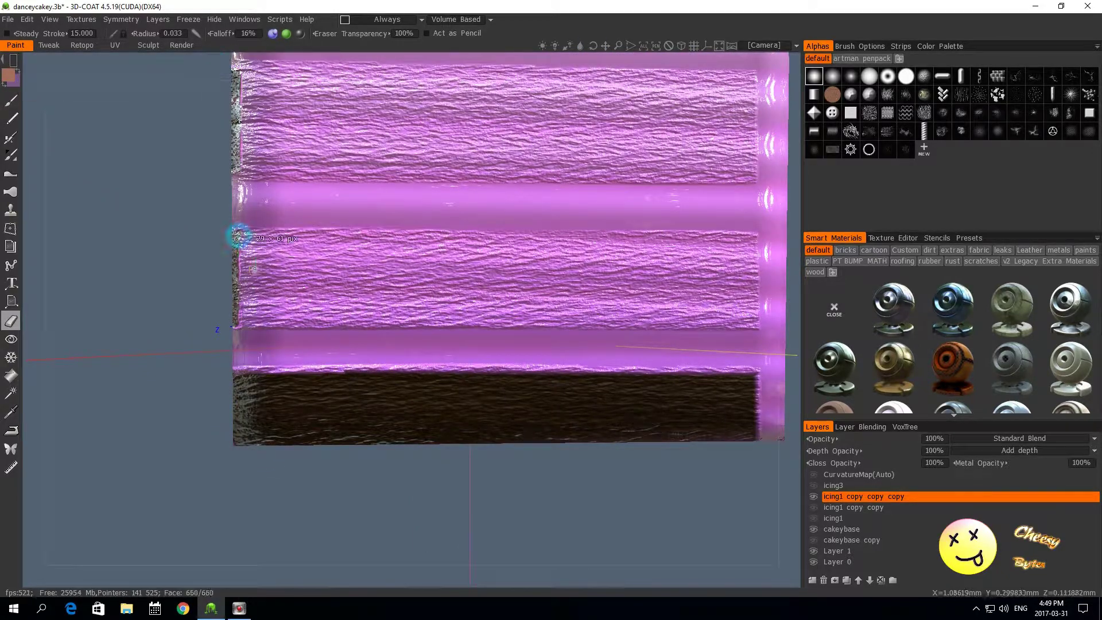
{"action": "left_click_drag", "start_coordinate": [429, 325], "coordinate": [430, 324]}
{"action": "right_click_drag", "start_coordinate": [233, 239], "coordinate": [244, 240]}
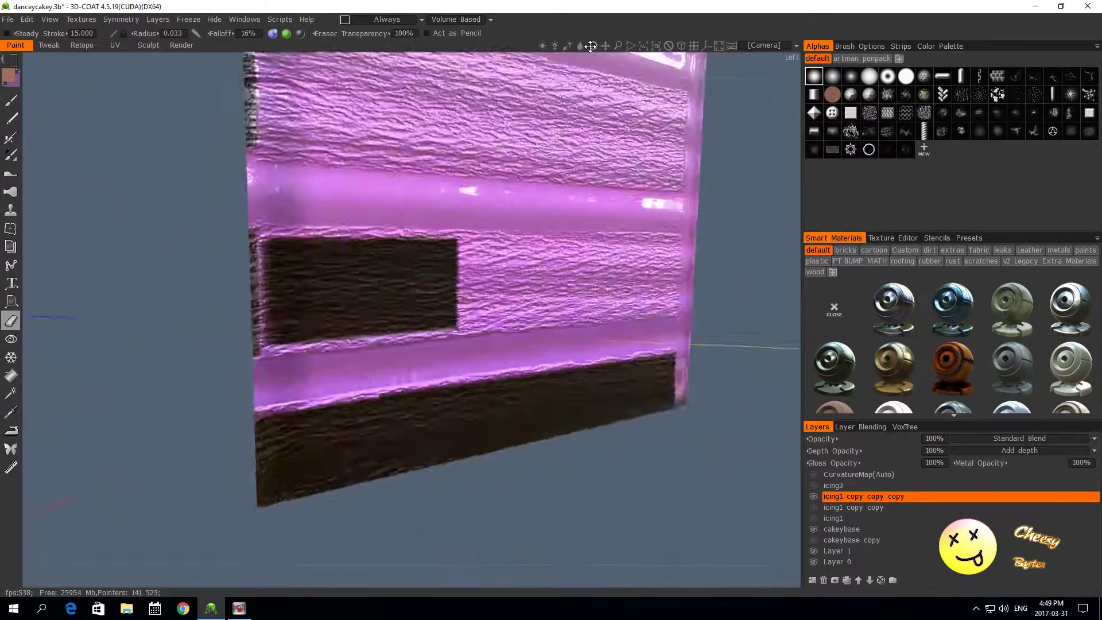
{"action": "left_click_drag", "start_coordinate": [243, 239], "coordinate": [446, 324]}
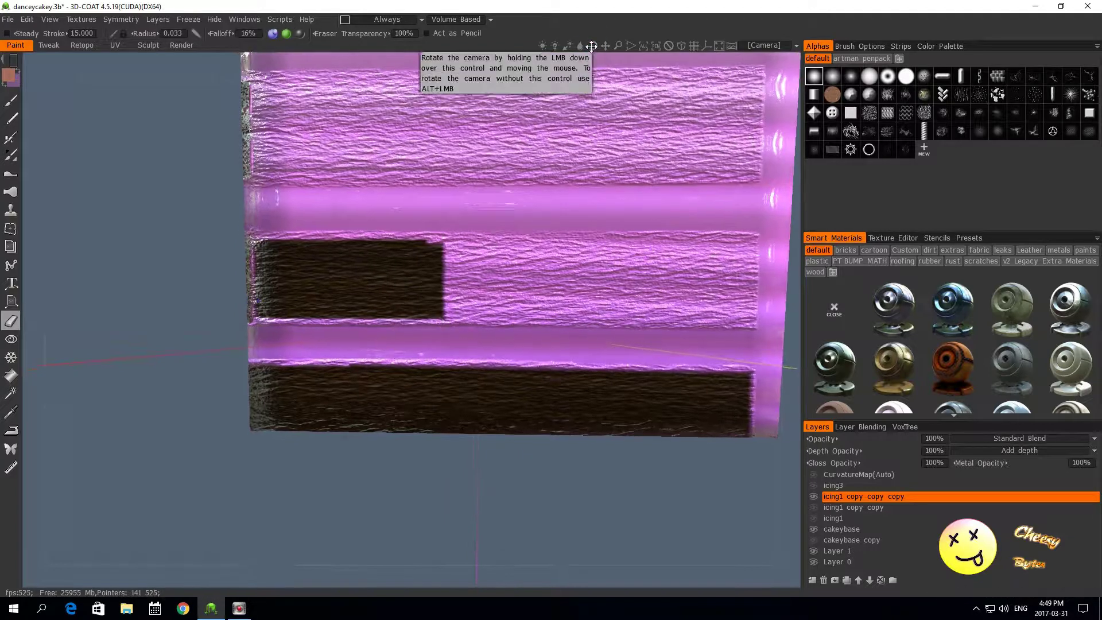
{"action": "left_click_drag", "start_coordinate": [606, 45], "coordinate": [557, 46]}
{"action": "left_click_drag", "start_coordinate": [198, 247], "coordinate": [693, 326]}
- Extend the middle-layer erase to the right edge, then reactivate cakeybase
{"action": "mouse_move", "coordinate": [600, 46]}
{"action": "left_mouse_down"}
{"action": "mouse_move", "coordinate": [574, 46]}
{"action": "mouse_move", "coordinate": [631, 46]}
{"action": "left_mouse_up"}
{"action": "left_click_drag", "start_coordinate": [376, 311], "coordinate": [693, 325]}
{"action": "left_click_drag", "start_coordinate": [618, 46], "coordinate": [631, 45]}
{"action": "left_click_drag", "start_coordinate": [302, 234], "coordinate": [724, 266]}
{"action": "left_click", "coordinate": [287, 33]}
{"action": "key", "text": "e"}
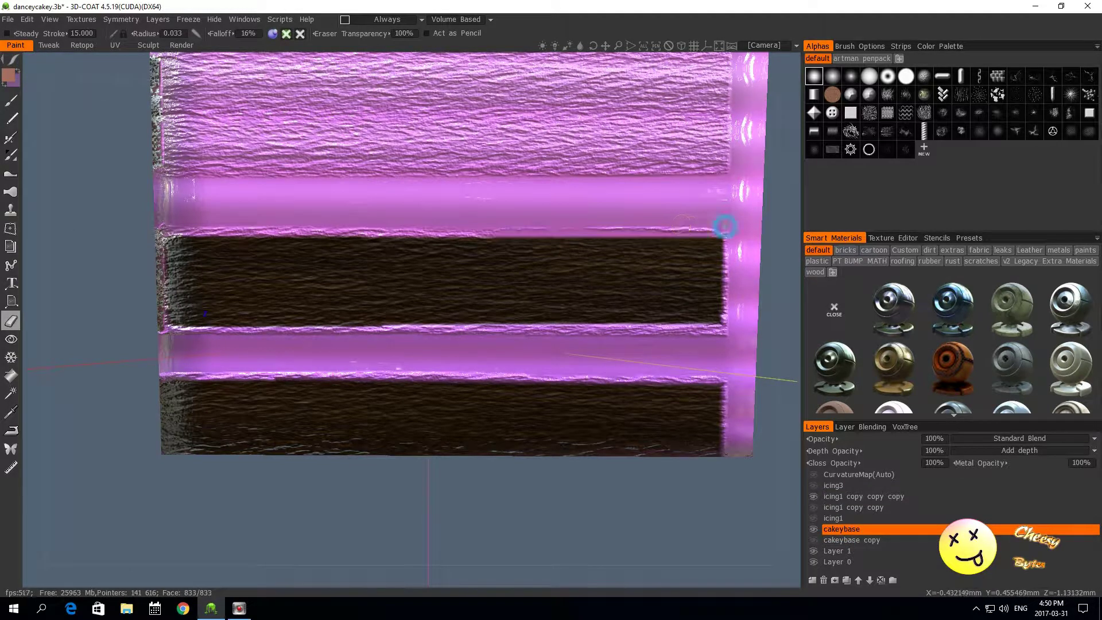
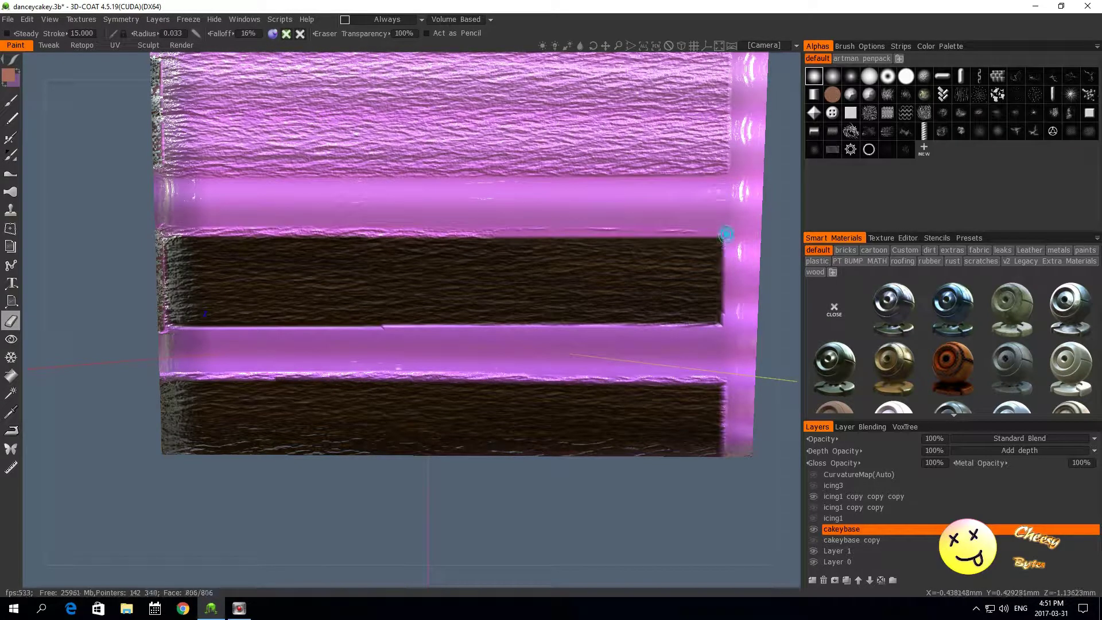
- Erase the stray icing along the edge above the dark band and reframe the cake's side
{"action": "left_click_drag", "start_coordinate": [445, 229], "coordinate": [423, 228]}
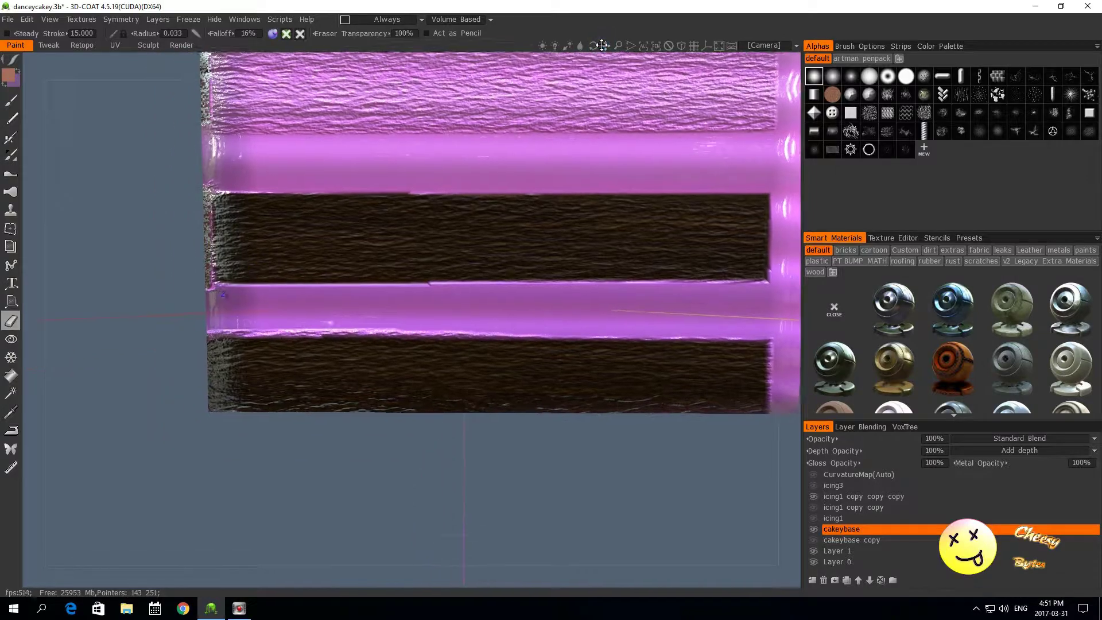
{"action": "middle_click_drag", "start_coordinate": [348, 372], "coordinate": [344, 328]}
{"action": "middle_click_drag", "start_coordinate": [208, 327], "coordinate": [674, 341]}
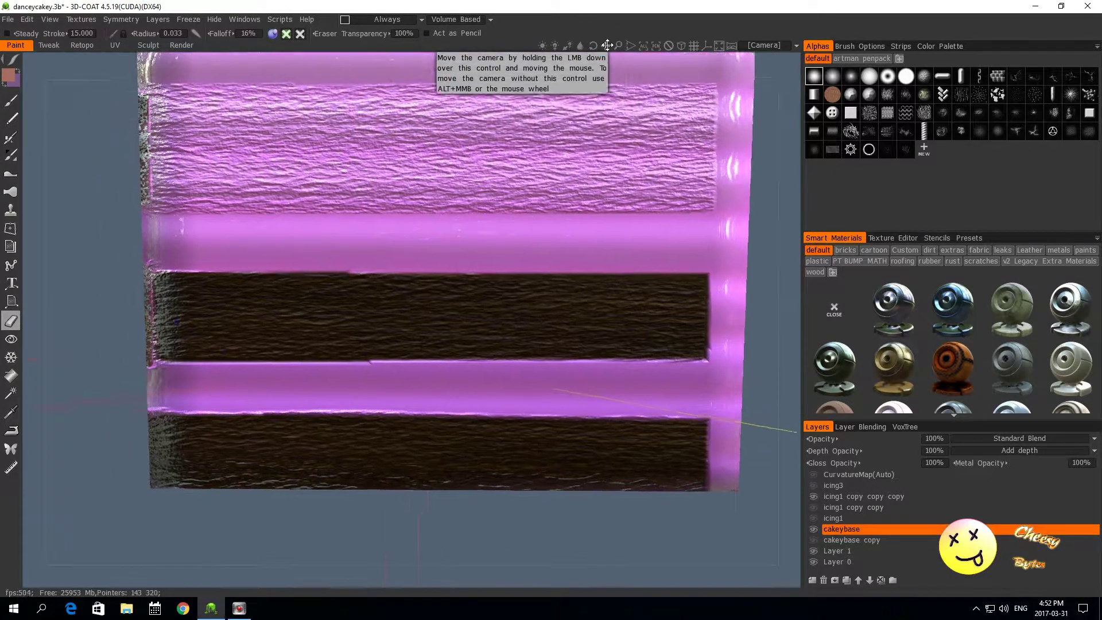
{"action": "left_click_drag", "start_coordinate": [605, 44], "coordinate": [159, 429]}
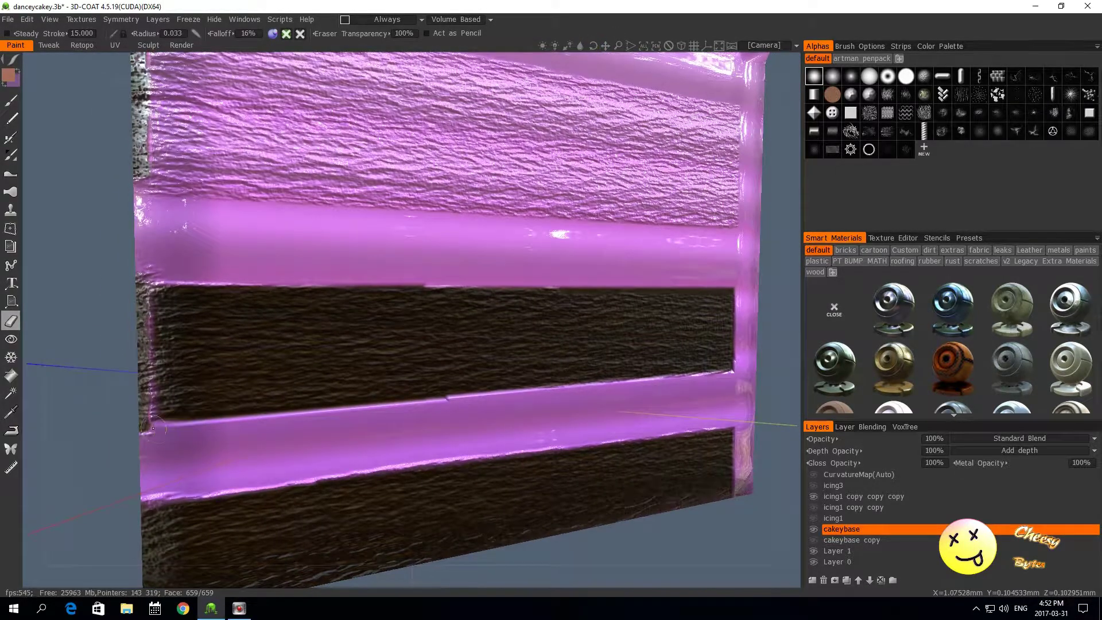
- Save the project and make icing1 copy copy copy the active layer
{"action": "key", "text": "Page_Up"}
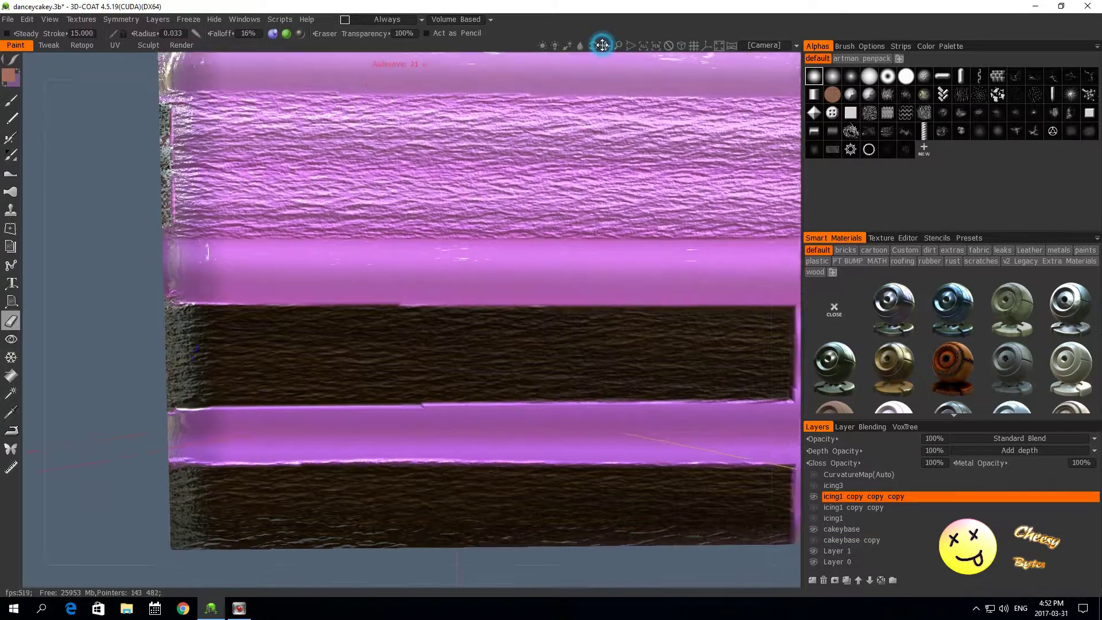
{"action": "left_click_drag", "start_coordinate": [593, 45], "coordinate": [242, 373]}
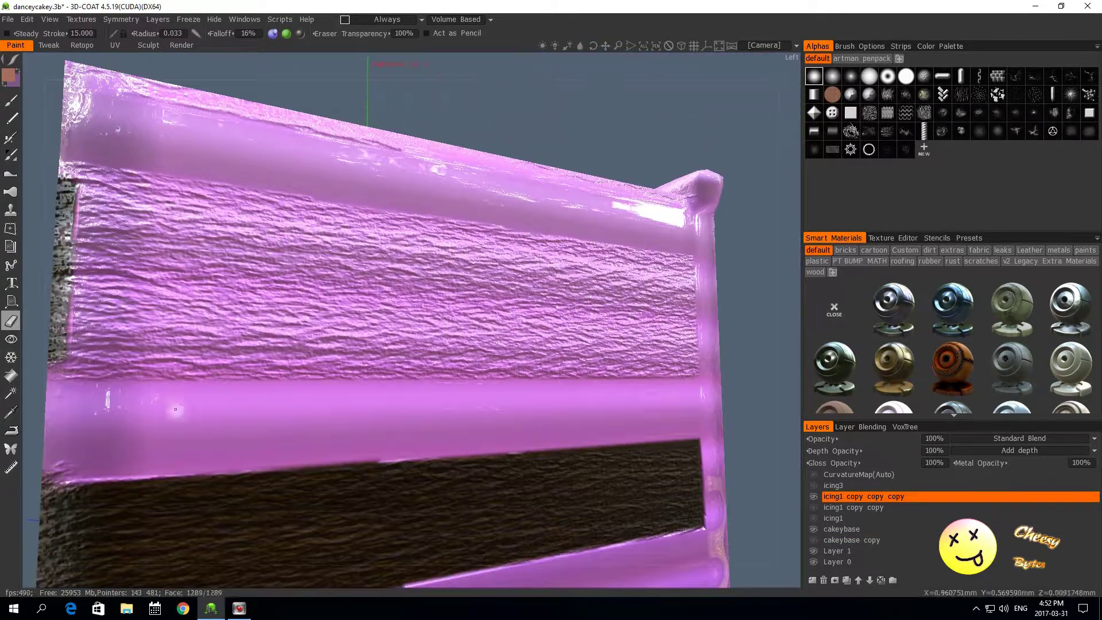
{"action": "key", "text": "Page_Down"}
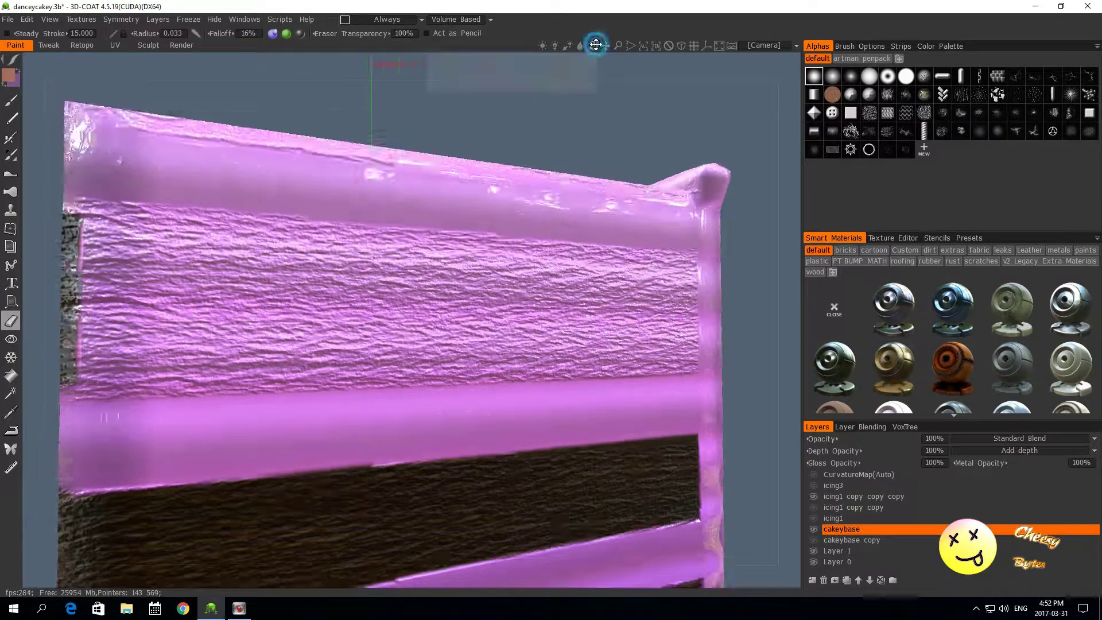
{"action": "left_click_drag", "start_coordinate": [592, 45], "coordinate": [118, 130]}
{"action": "key", "text": "ctrl+s"}
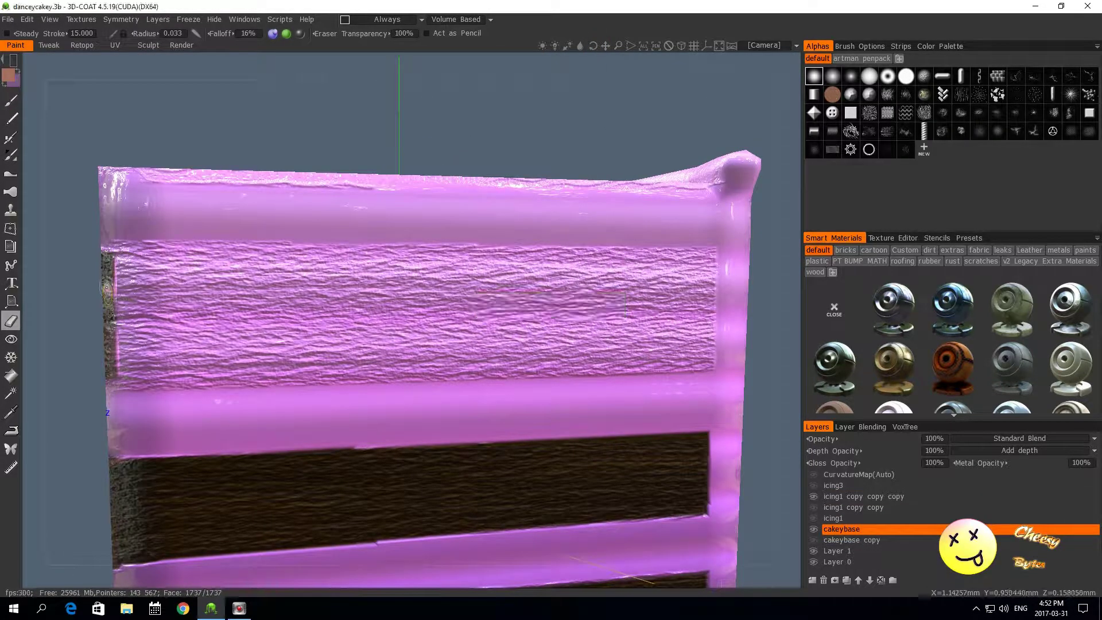
{"action": "left_click", "coordinate": [850, 496]}
- Erase rectangular patches of pink icing so the dark cake layer shows
{"action": "left_click_drag", "start_coordinate": [185, 362], "coordinate": [282, 386]}
{"action": "mouse_move", "coordinate": [593, 45]}
{"action": "left_mouse_down"}
{"action": "mouse_move", "coordinate": [570, 48]}
{"action": "mouse_move", "coordinate": [589, 46]}
{"action": "mouse_move", "coordinate": [519, 24]}
{"action": "left_mouse_up"}
{"action": "left_click_drag", "start_coordinate": [131, 313], "coordinate": [719, 362]}
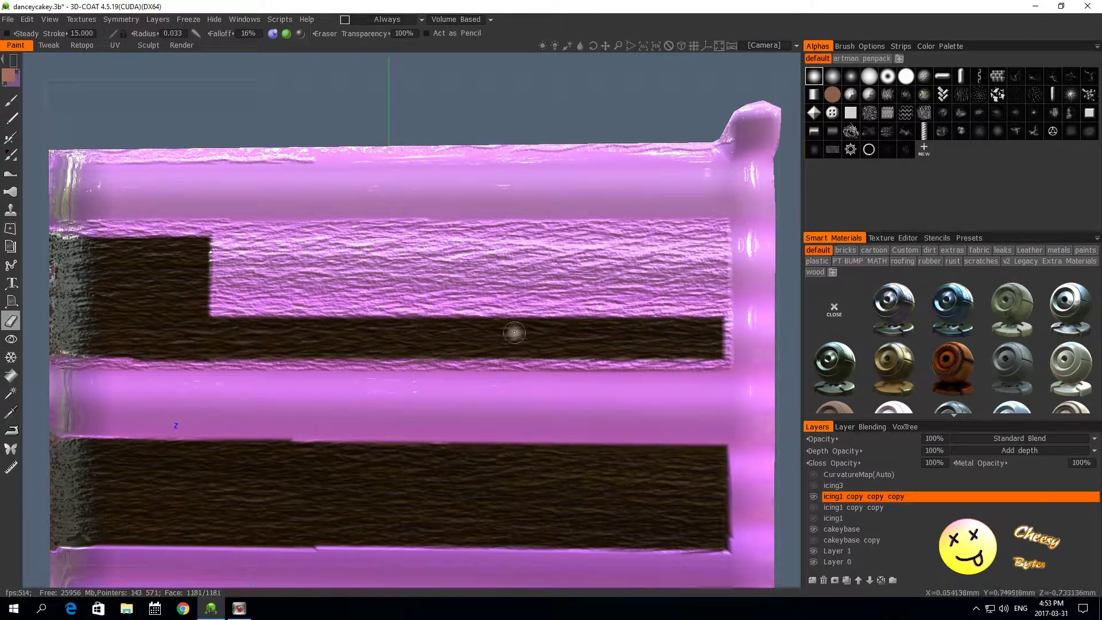
{"action": "left_click_drag", "start_coordinate": [184, 232], "coordinate": [725, 362]}
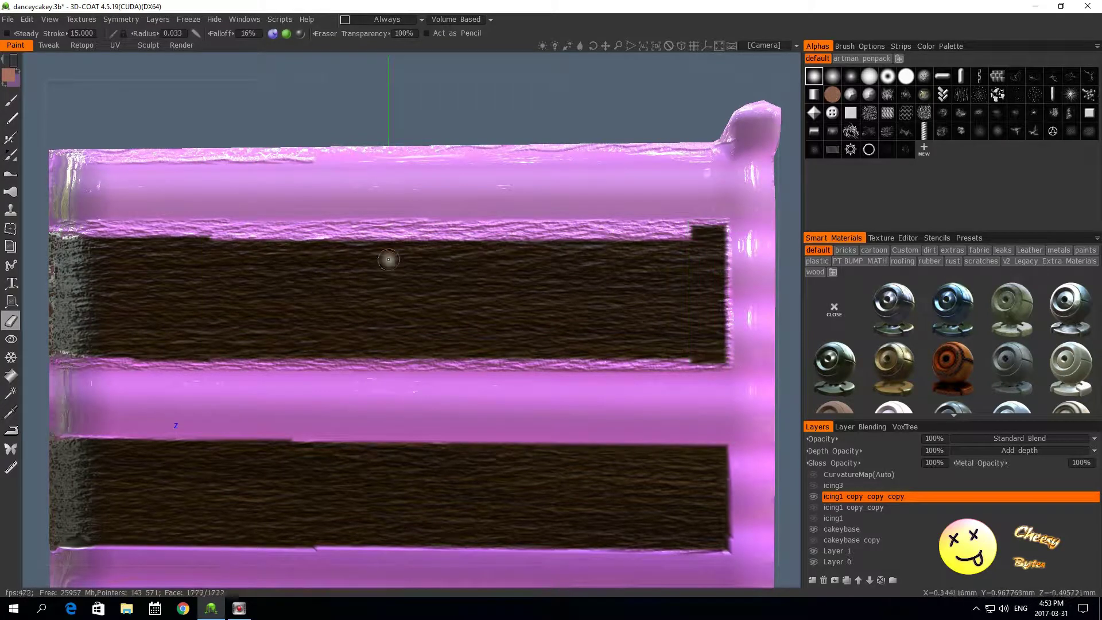
{"action": "left_click_drag", "start_coordinate": [593, 45], "coordinate": [614, 49]}
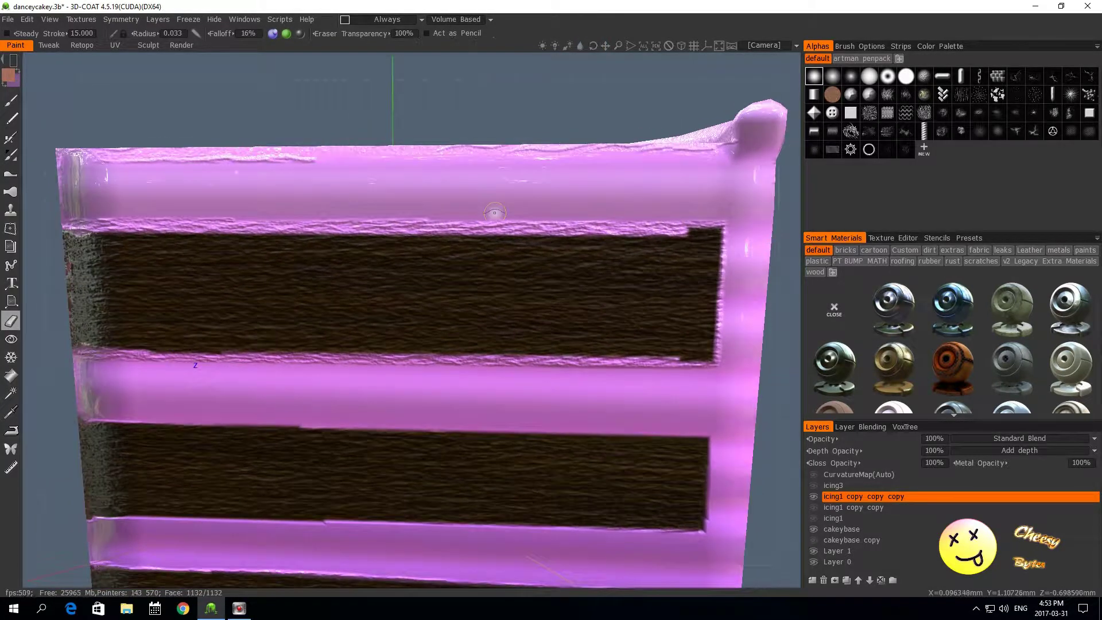
{"action": "left_click_drag", "start_coordinate": [690, 230], "coordinate": [718, 362]}
{"action": "left_click_drag", "start_coordinate": [730, 256], "coordinate": [152, 250], "text": "alt"}
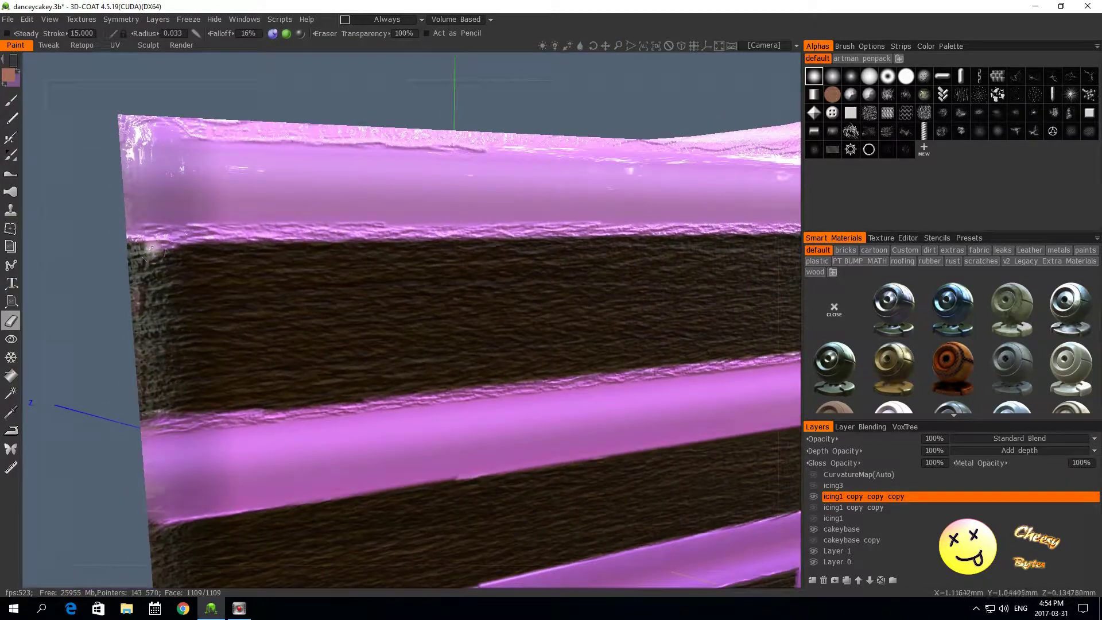
- Inspect both ends of the cake and pick a rectangle eraser stroke shape
{"action": "left_click_drag", "start_coordinate": [604, 46], "coordinate": [712, 54]}
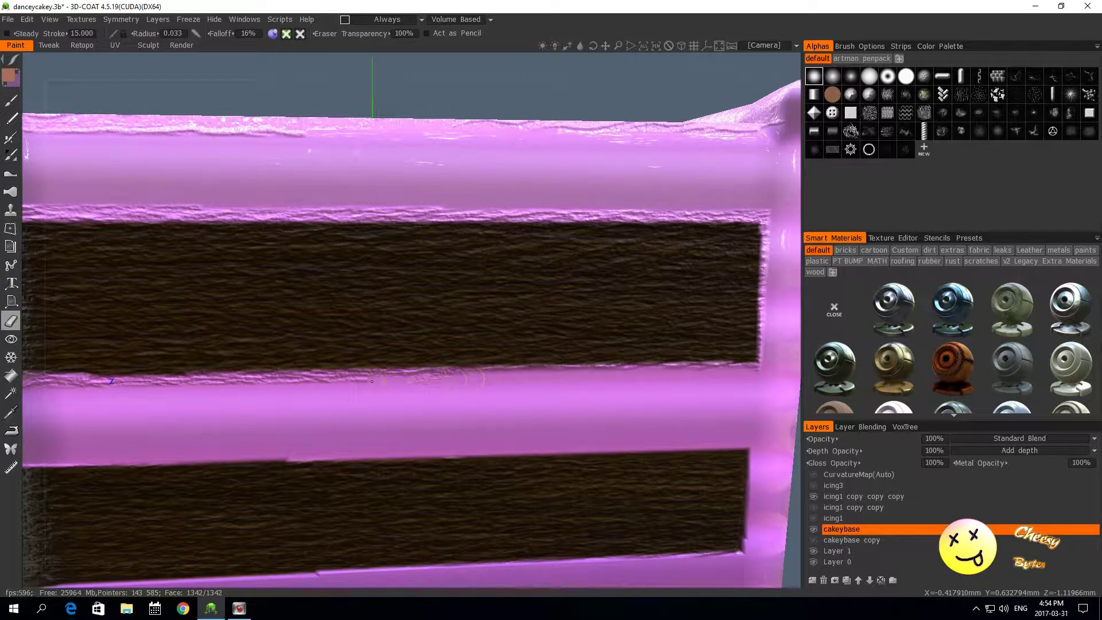
{"action": "left_click_drag", "start_coordinate": [92, 381], "coordinate": [432, 328], "text": "alt"}
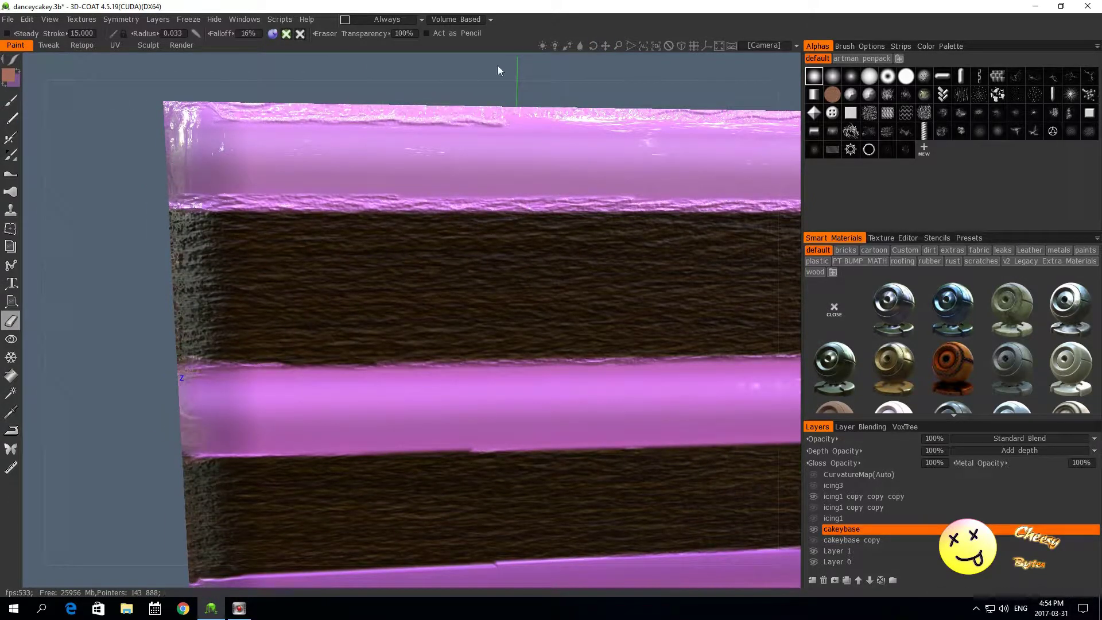
{"action": "left_click_drag", "start_coordinate": [601, 45], "coordinate": [602, 45]}
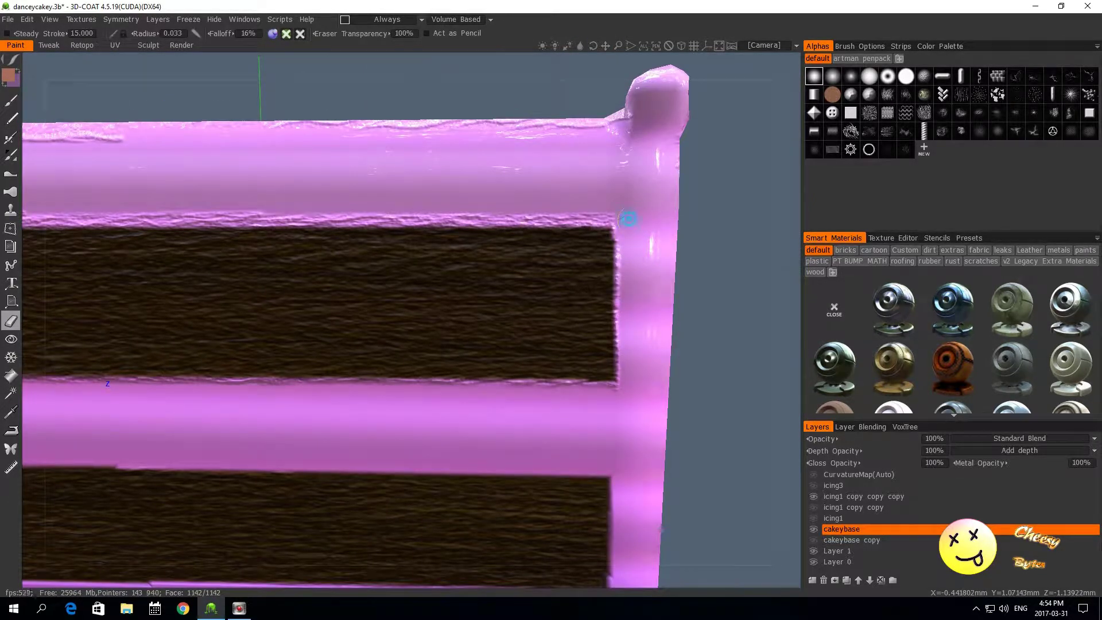
{"action": "left_click_drag", "start_coordinate": [486, 212], "coordinate": [248, 222], "text": "alt"}
{"action": "key", "text": "e"}
{"action": "left_click_drag", "start_coordinate": [669, 238], "coordinate": [568, 415], "text": "alt"}
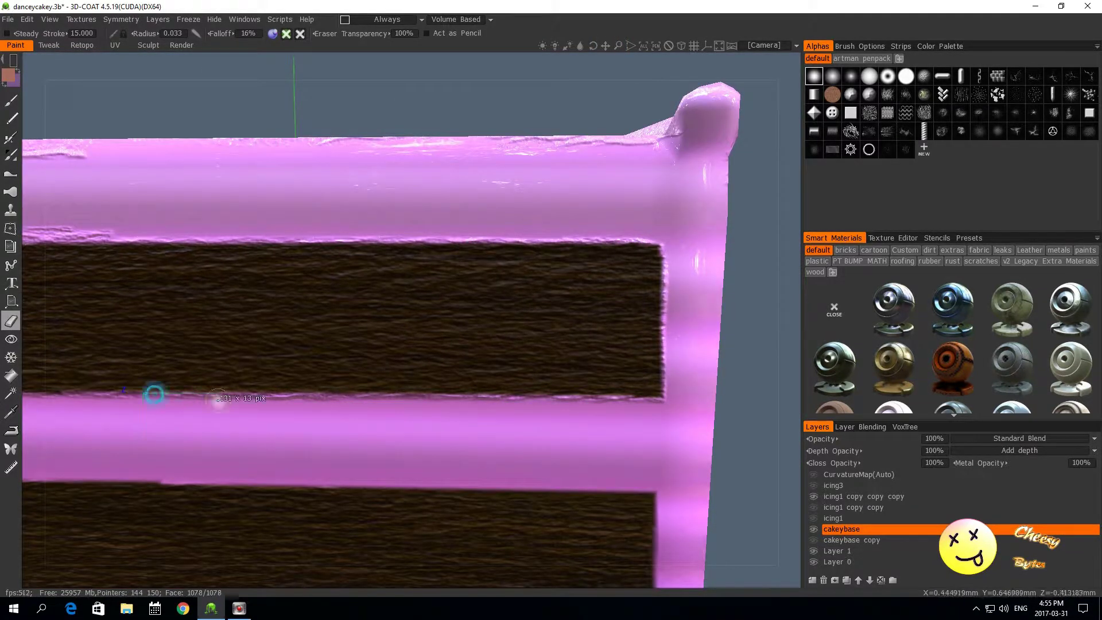
{"action": "left_click_drag", "start_coordinate": [604, 45], "coordinate": [448, 429]}
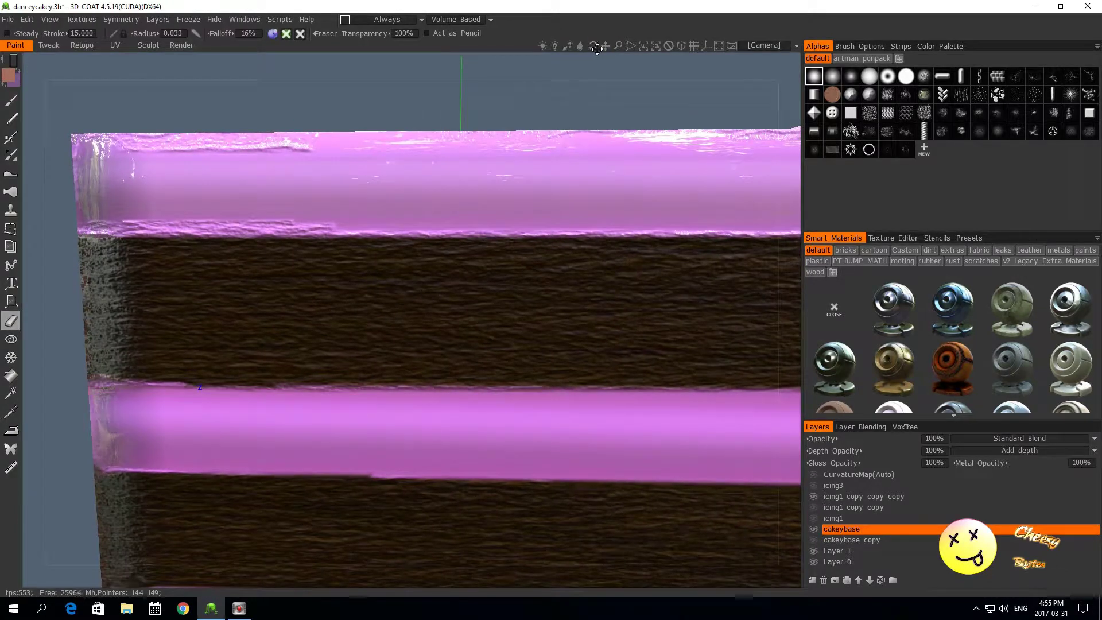
{"action": "left_click_drag", "start_coordinate": [603, 69], "coordinate": [364, 390]}
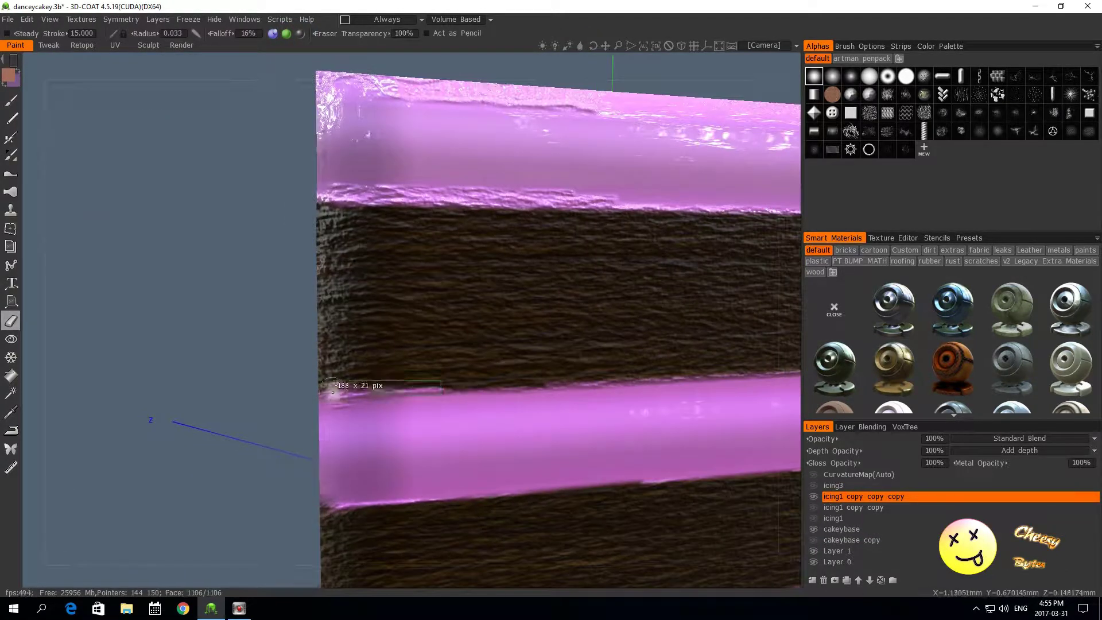
- Toggle icing layer visibility, limit the eraser's paint channels, and erase the wavy icing edges
{"action": "left_click", "coordinate": [814, 497]}
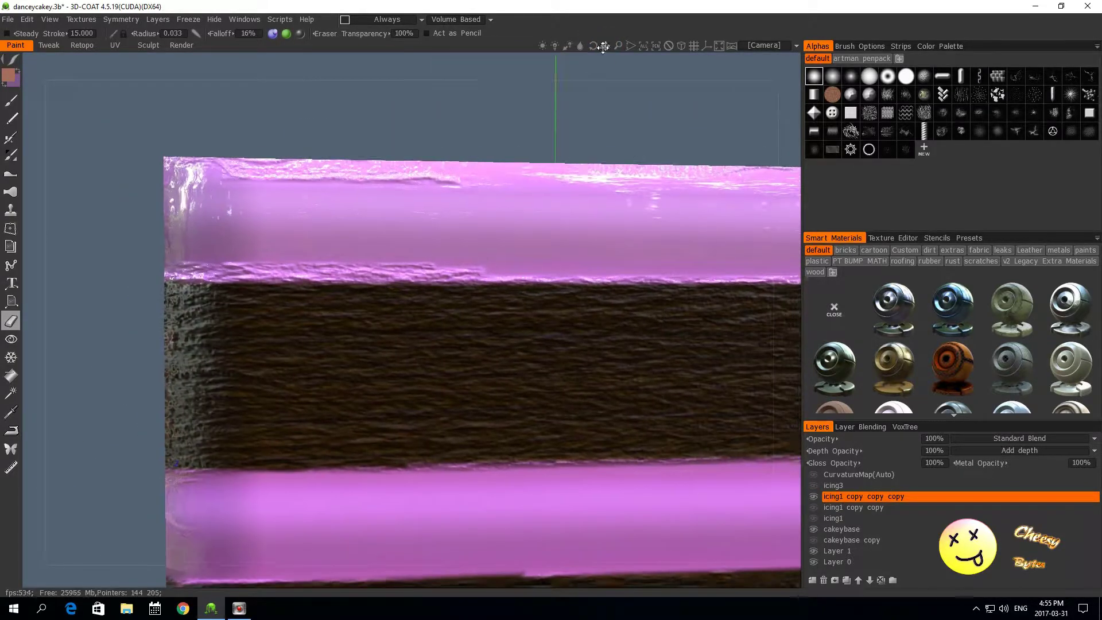
{"action": "left_click", "coordinate": [841, 529]}
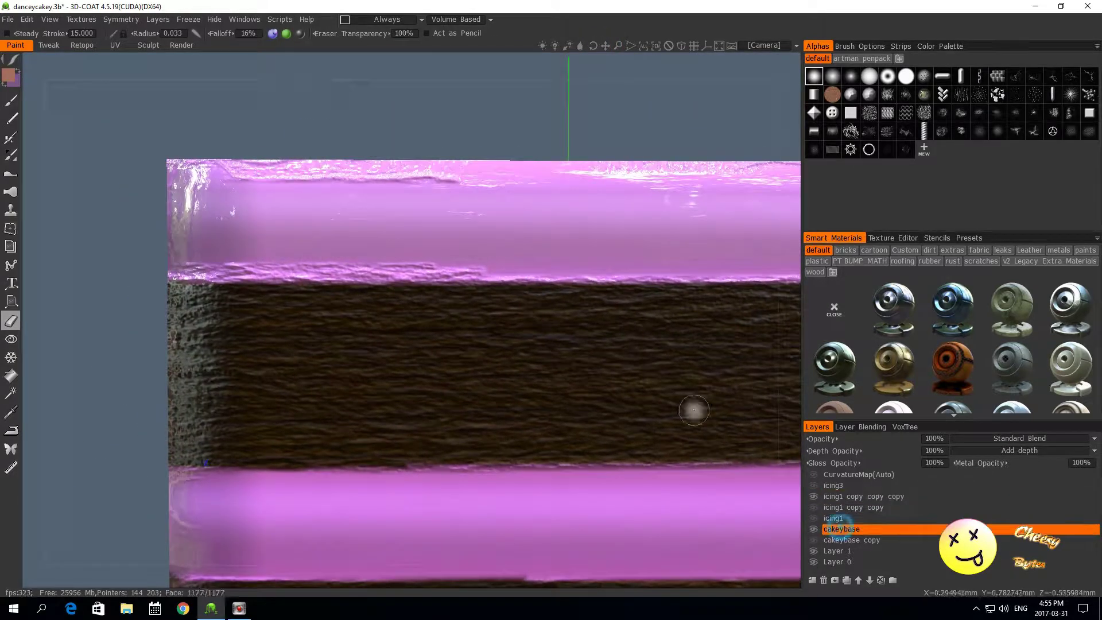
{"action": "left_click", "coordinate": [286, 34]}
{"action": "left_click", "coordinate": [300, 34]}
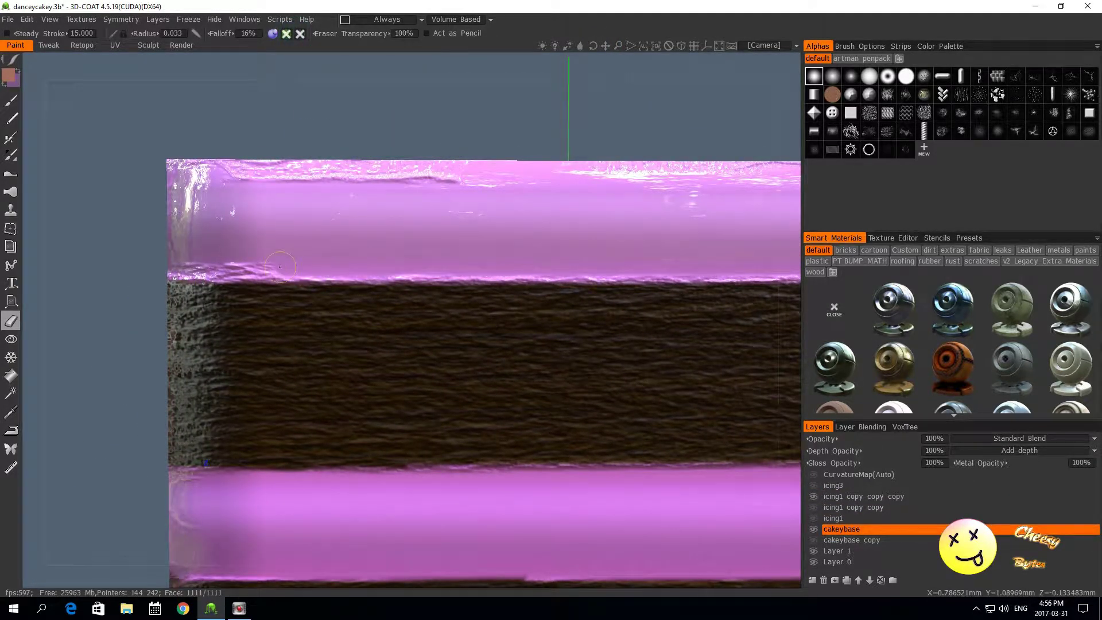
{"action": "left_click_drag", "start_coordinate": [280, 267], "coordinate": [145, 167]}
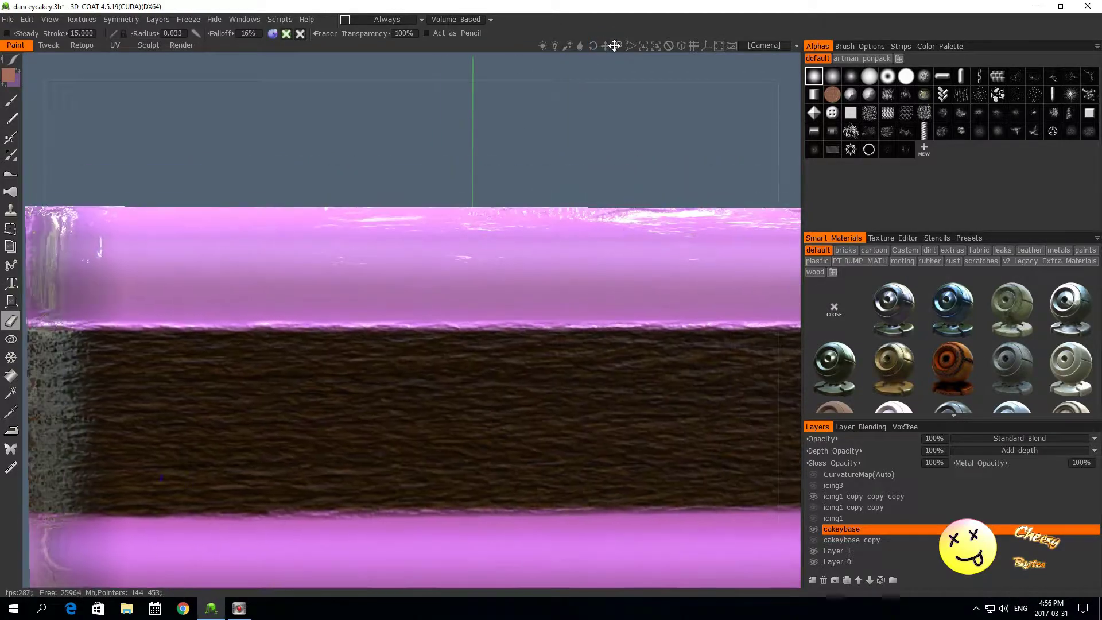
{"action": "scroll", "coordinate": [535, 70], "scroll_direction": "down", "scroll_amount": 3}
{"action": "left_click_drag", "start_coordinate": [605, 46], "coordinate": [610, 46]}
- From the bottom view, erase purple icing along the slice's edges and middle
{"action": "left_click", "coordinate": [861, 497]}
{"action": "left_click", "coordinate": [752, 46]}
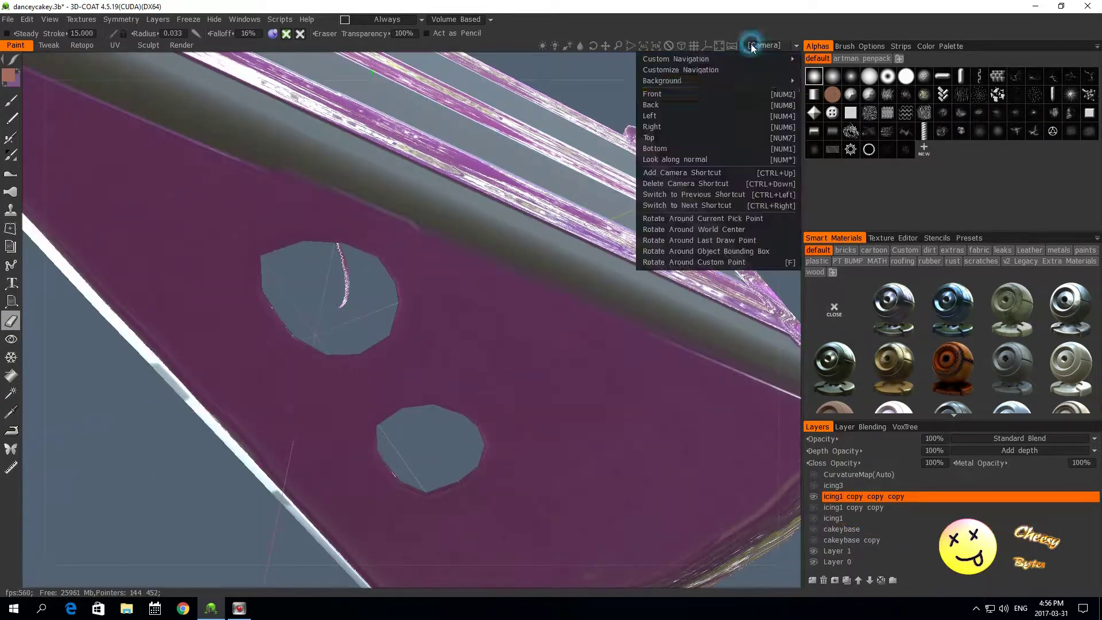
{"action": "left_click", "coordinate": [746, 148]}
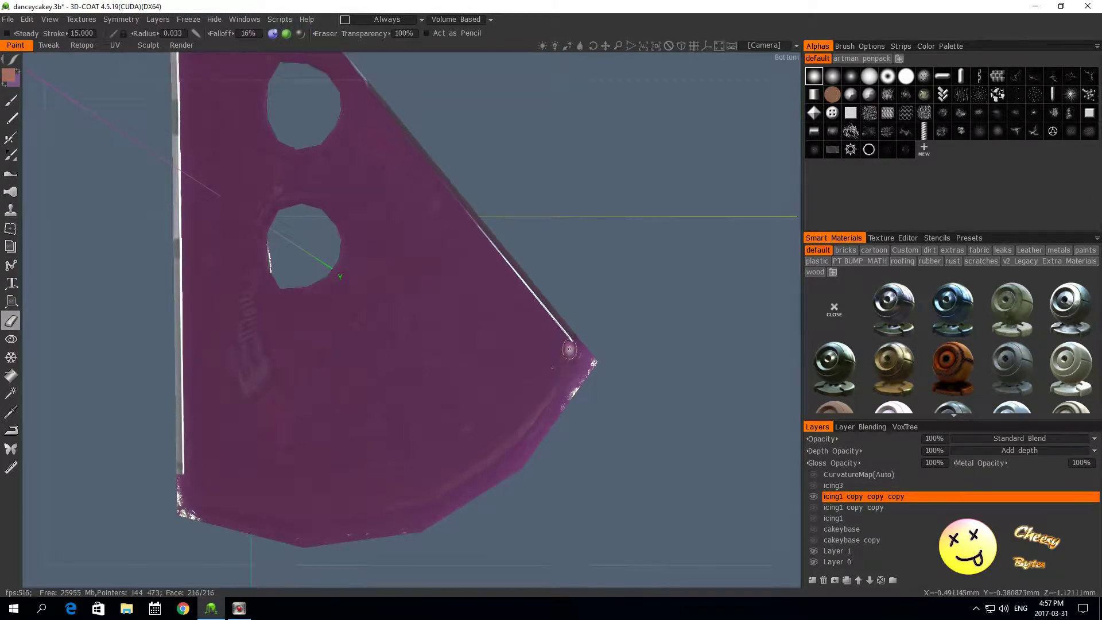
{"action": "left_click_drag", "start_coordinate": [568, 348], "coordinate": [472, 455]}
{"action": "left_click_drag", "start_coordinate": [568, 343], "coordinate": [530, 397]}
{"action": "left_click_drag", "start_coordinate": [395, 483], "coordinate": [184, 453]}
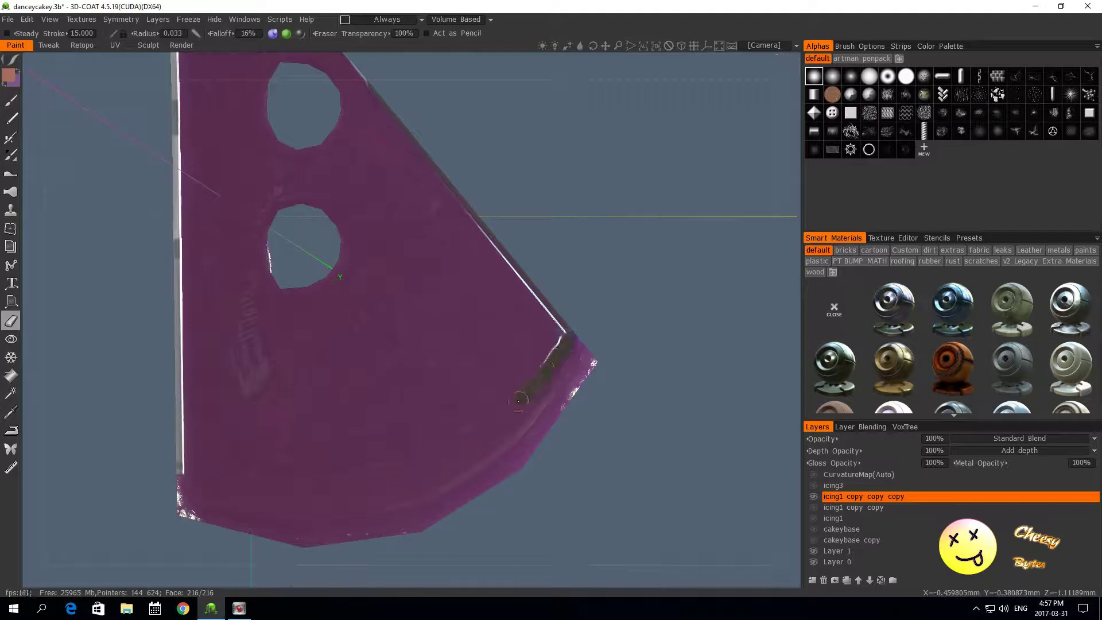
{"action": "left_click_drag", "start_coordinate": [269, 470], "coordinate": [185, 457]}
{"action": "left_click_drag", "start_coordinate": [521, 394], "coordinate": [194, 475]}
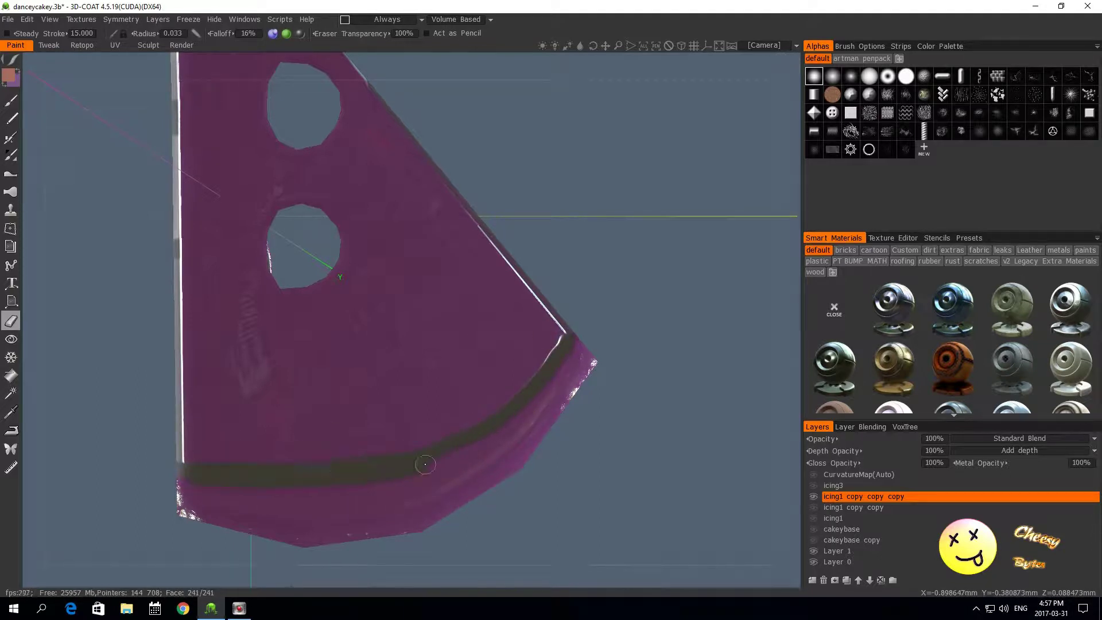
{"action": "left_click_drag", "start_coordinate": [266, 315], "coordinate": [440, 376]}
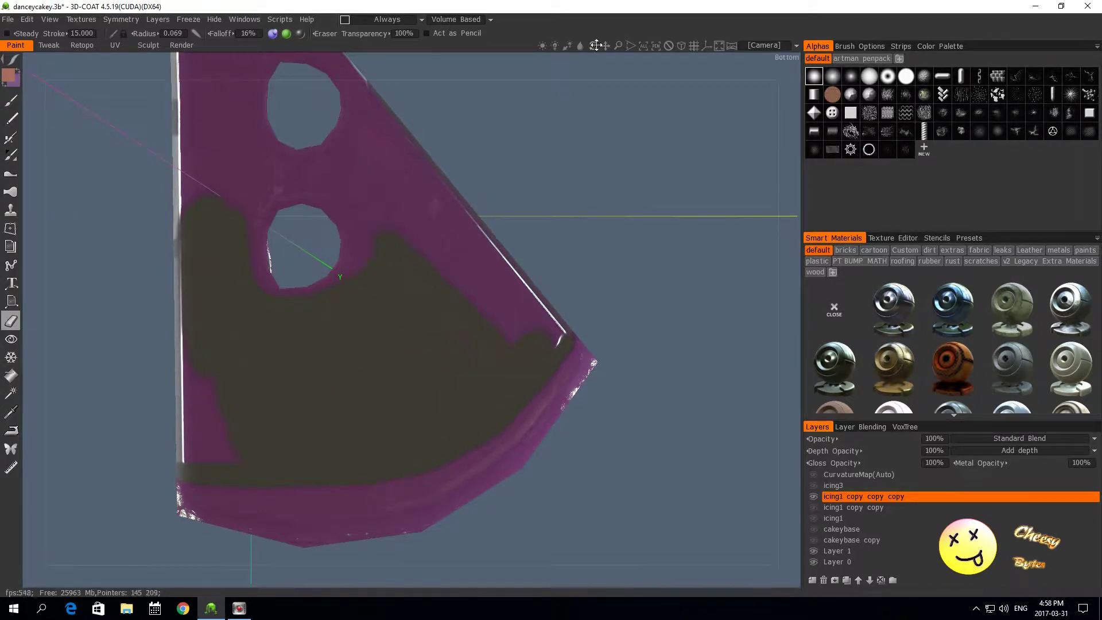
- Erase the purple streak on the cake surface and along the band's lower edge
{"action": "left_click_drag", "start_coordinate": [593, 45], "coordinate": [609, 63]}
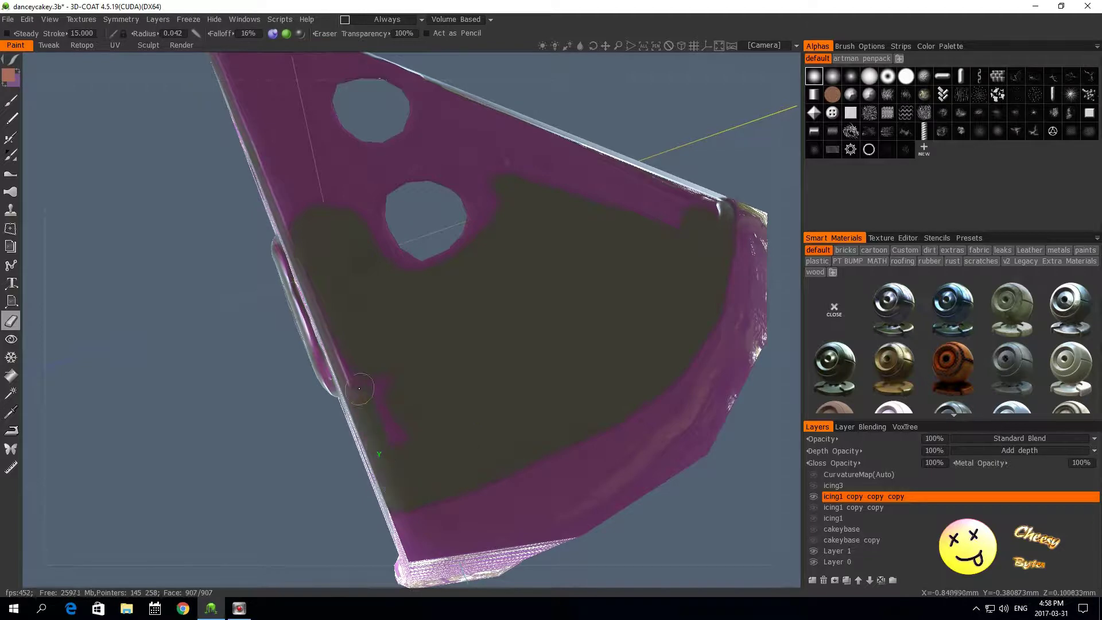
{"action": "left_click_drag", "start_coordinate": [400, 469], "coordinate": [298, 319], "text": "alt"}
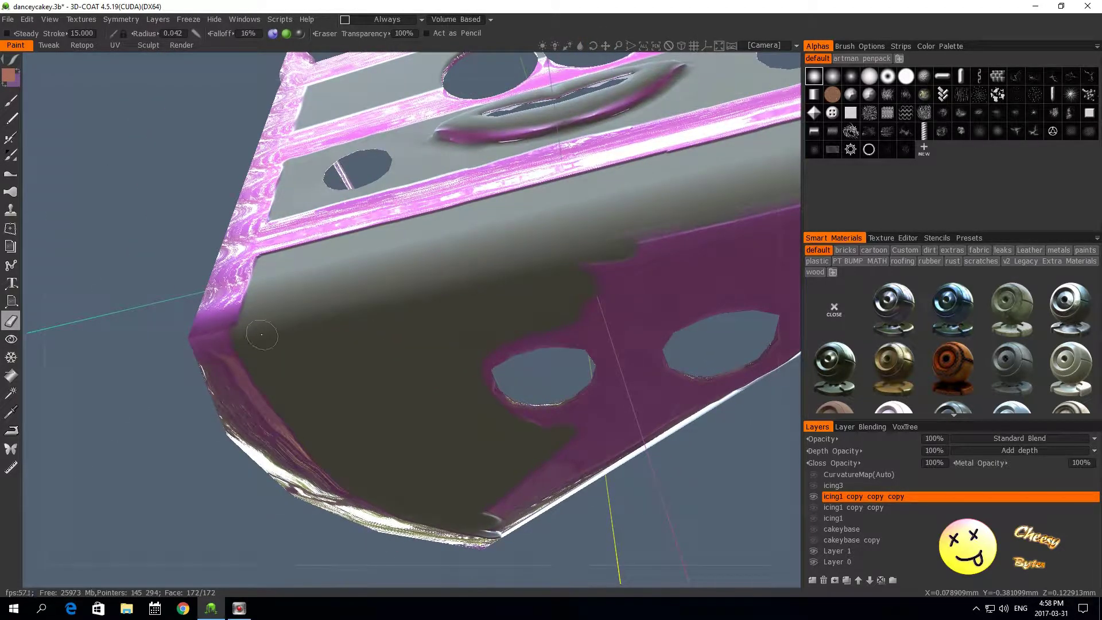
{"action": "scroll", "coordinate": [511, 338], "scroll_direction": "up", "scroll_amount": 3}
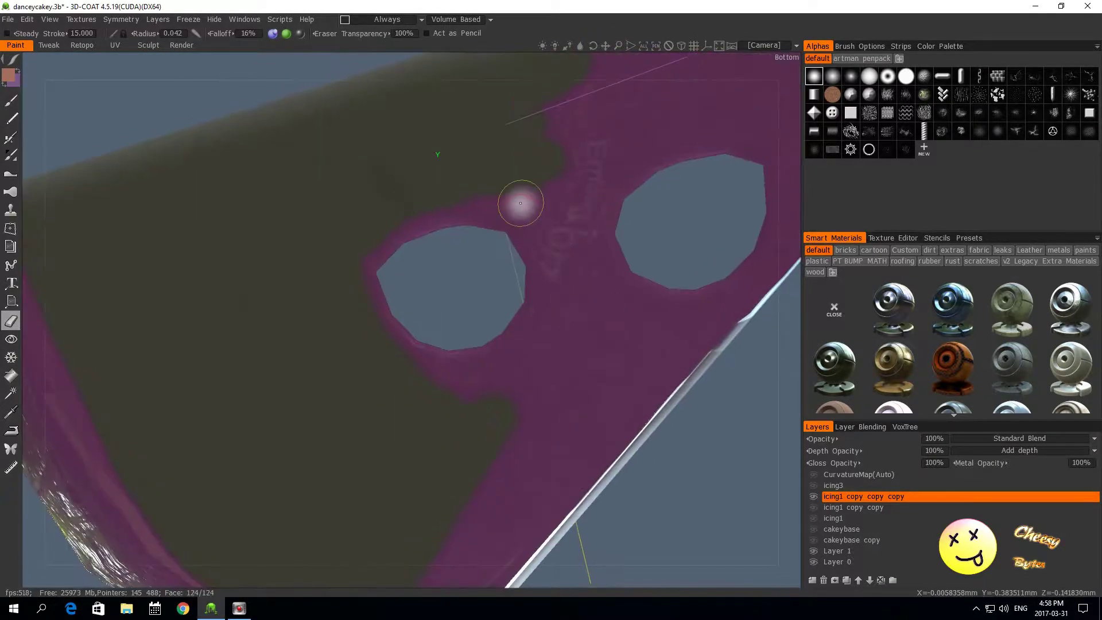
{"action": "left_click_drag", "start_coordinate": [383, 230], "coordinate": [595, 164], "text": "alt"}
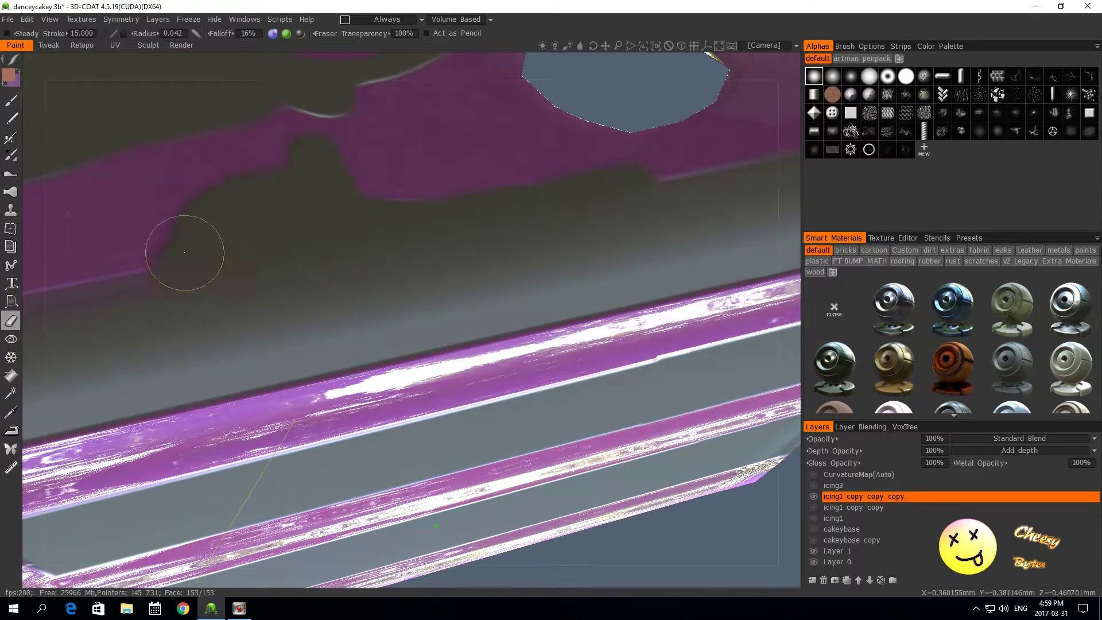
{"action": "left_click_drag", "start_coordinate": [184, 246], "coordinate": [524, 312], "text": "alt"}
{"action": "left_click_drag", "start_coordinate": [324, 341], "coordinate": [191, 334]}
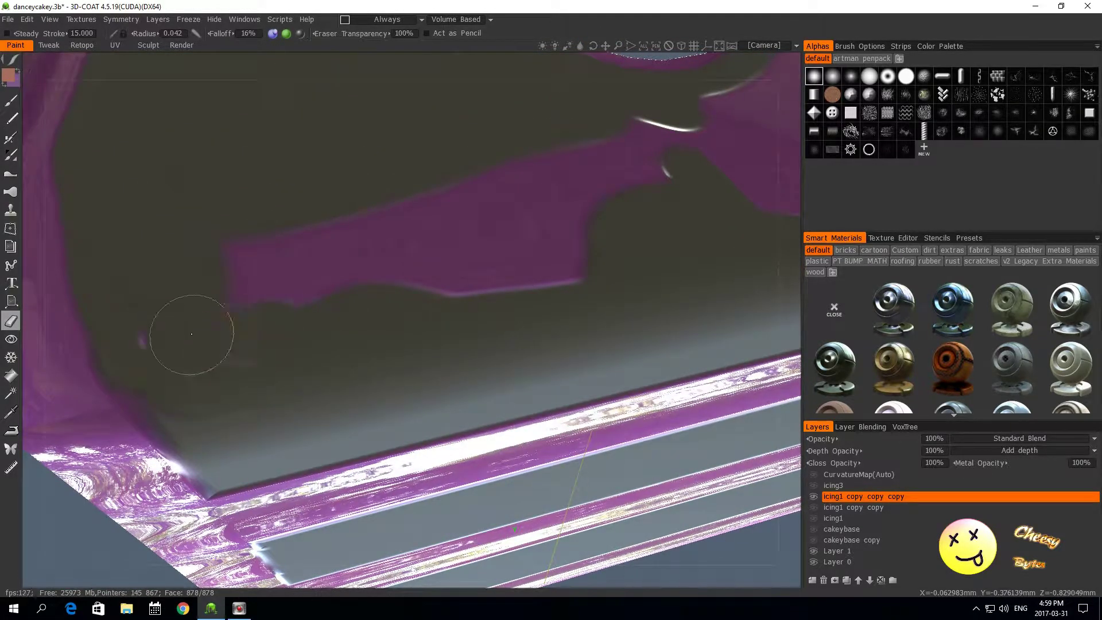
{"action": "mouse_move", "coordinate": [275, 278]}
{"action": "left_mouse_down"}
{"action": "mouse_move", "coordinate": [574, 266]}
{"action": "mouse_move", "coordinate": [528, 315]}
{"action": "mouse_move", "coordinate": [548, 349]}
{"action": "mouse_move", "coordinate": [573, 352]}
{"action": "left_mouse_up"}
- Clear purple paint along the band edge on the cake top with holes
{"action": "right_click_drag", "start_coordinate": [573, 352], "coordinate": [461, 303]}
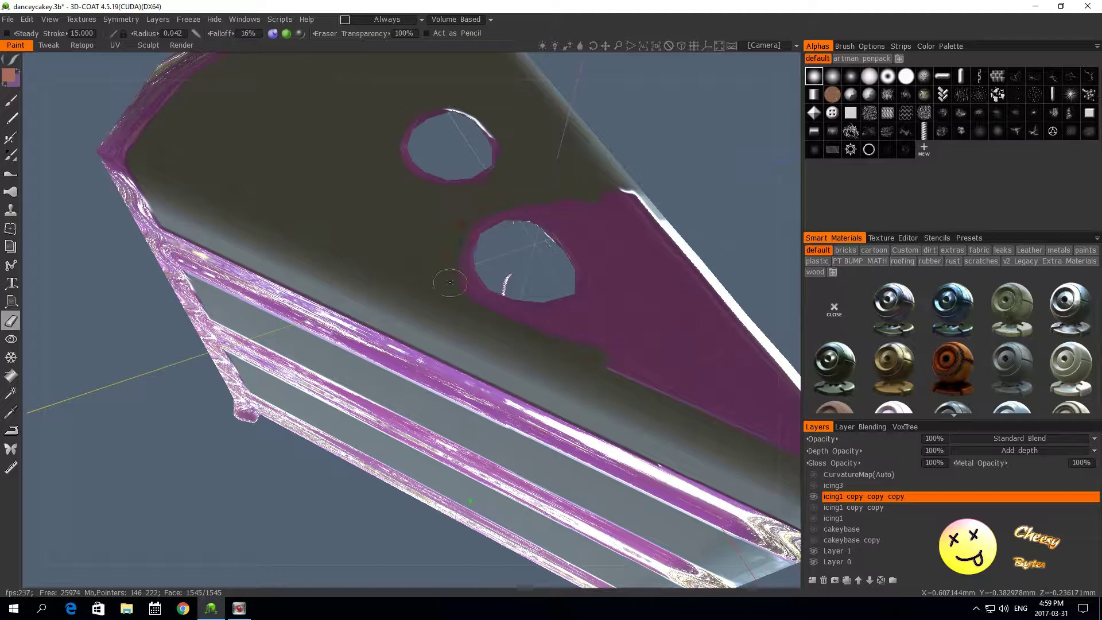
{"action": "left_click_drag", "start_coordinate": [608, 333], "coordinate": [582, 129], "text": "alt"}
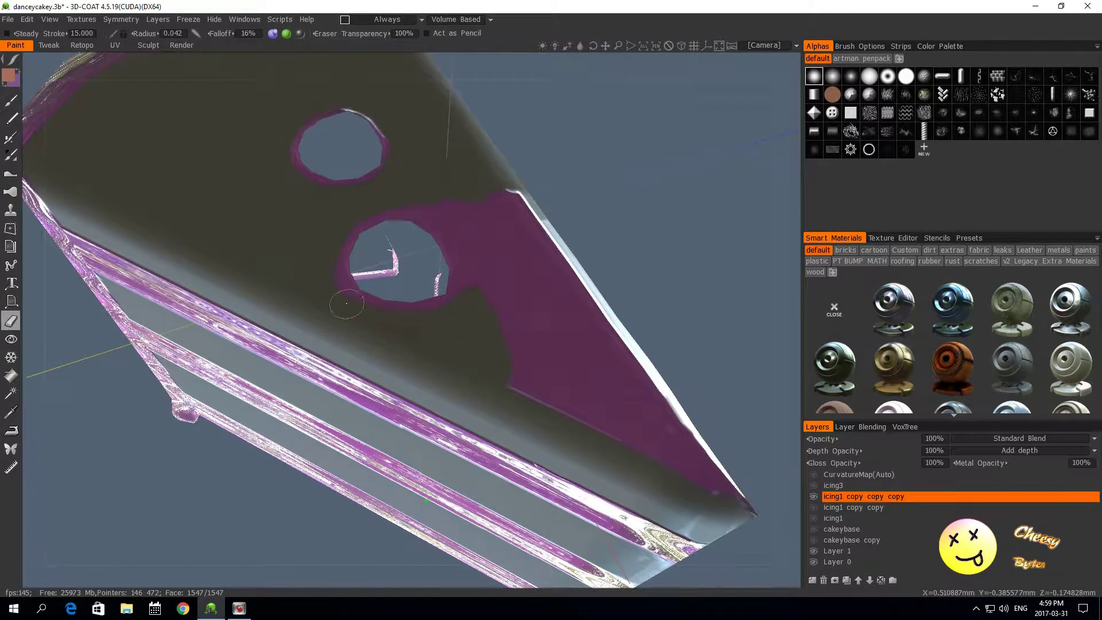
{"action": "left_click_drag", "start_coordinate": [436, 213], "coordinate": [434, 251], "text": "alt"}
{"action": "left_click_drag", "start_coordinate": [322, 425], "coordinate": [425, 218]}
{"action": "right_click_drag", "start_coordinate": [424, 218], "coordinate": [453, 186]}
{"action": "mouse_move", "coordinate": [368, 289]}
{"action": "left_mouse_down", "text": "alt"}
{"action": "mouse_move", "coordinate": [430, 238]}
{"action": "mouse_move", "coordinate": [517, 247]}
{"action": "mouse_move", "coordinate": [537, 175]}
{"action": "mouse_move", "coordinate": [418, 320]}
{"action": "left_mouse_up", "text": "alt"}
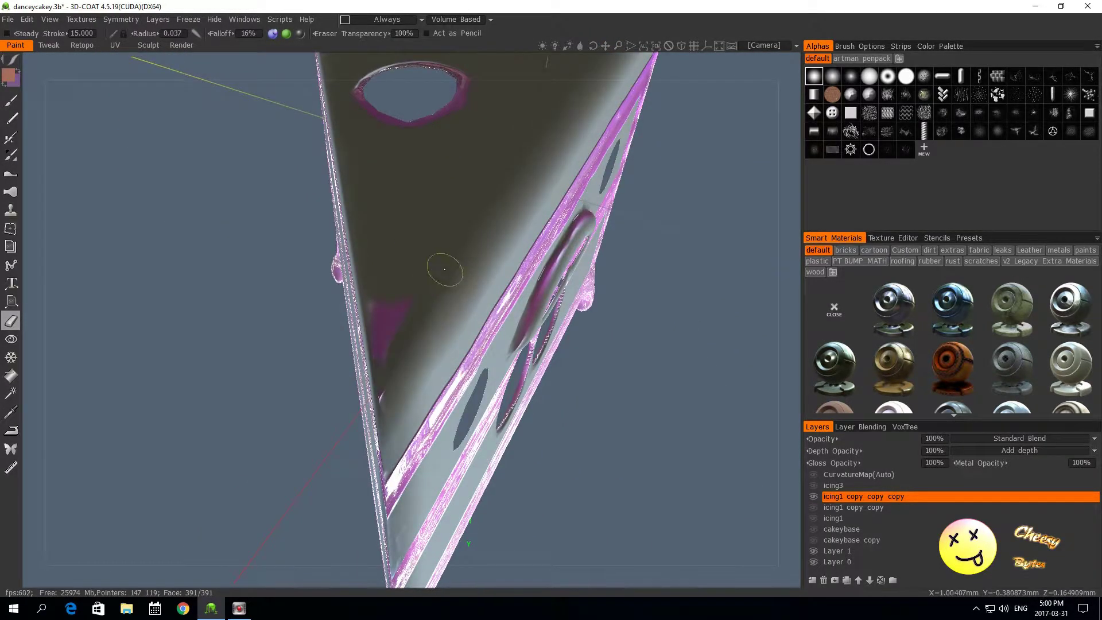
{"action": "mouse_move", "coordinate": [438, 253]}
{"action": "left_mouse_down", "text": "alt"}
{"action": "mouse_move", "coordinate": [689, 423]}
{"action": "mouse_move", "coordinate": [226, 327]}
{"action": "left_mouse_up", "text": "alt"}
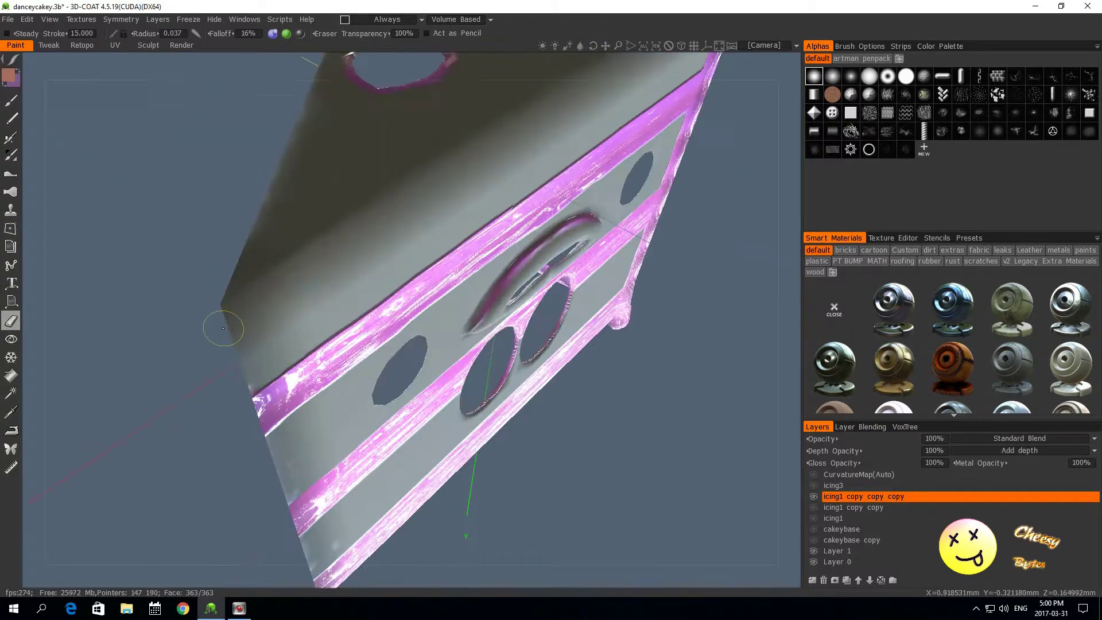
- Inspect the band holes up close, then save the cake project
{"action": "left_click_drag", "start_coordinate": [256, 483], "coordinate": [350, 339], "text": "alt"}
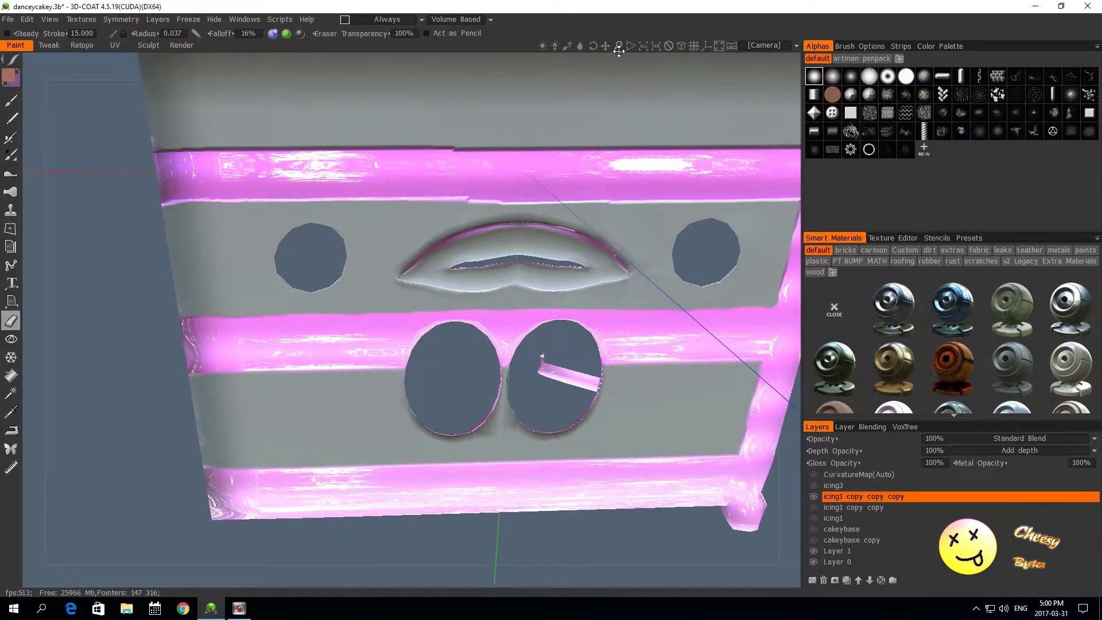
{"action": "left_click_drag", "start_coordinate": [619, 56], "coordinate": [509, 503]}
{"action": "left_click_drag", "start_coordinate": [650, 505], "coordinate": [639, 432], "text": "alt"}
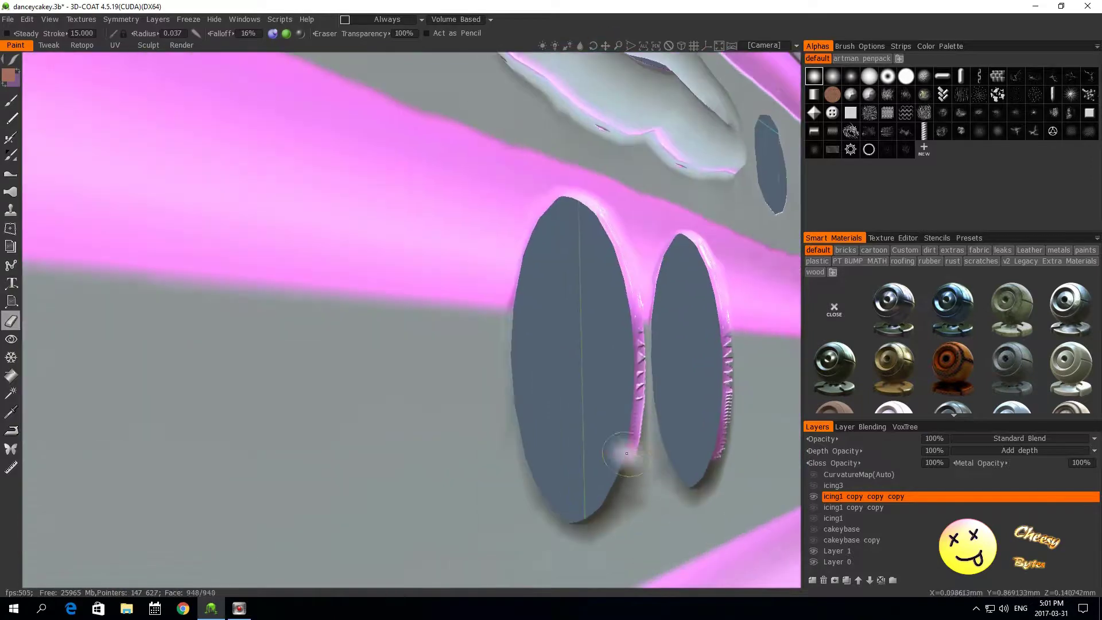
{"action": "left_click_drag", "start_coordinate": [577, 80], "coordinate": [582, 409], "text": "alt"}
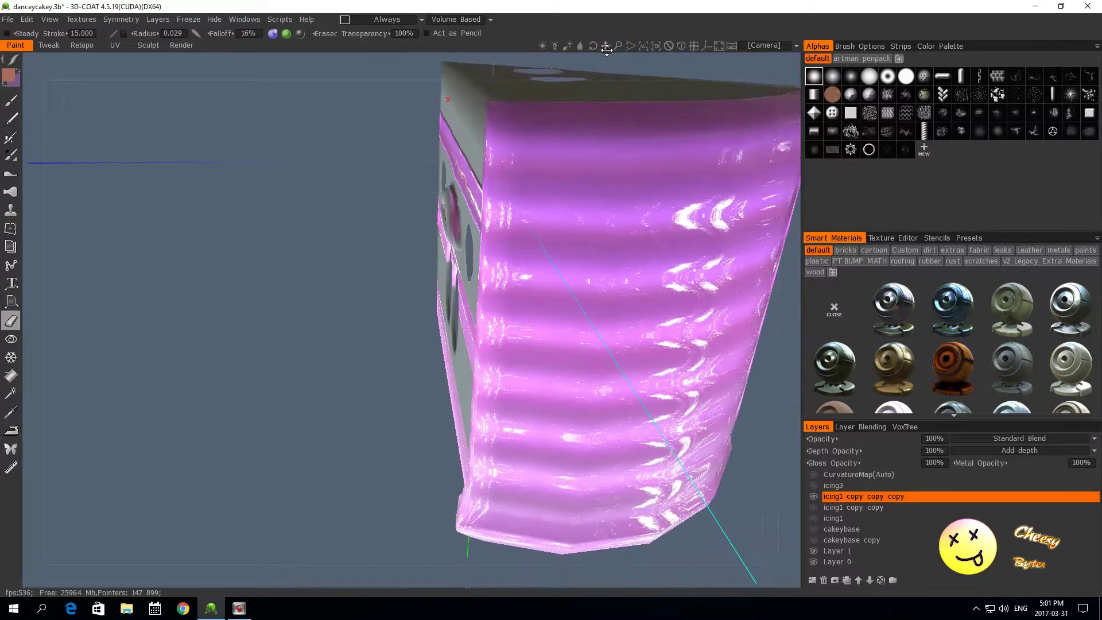
{"action": "left_click_drag", "start_coordinate": [542, 218], "coordinate": [172, 173], "text": "alt"}
{"action": "left_click", "coordinate": [8, 19]}
{"action": "left_click", "coordinate": [23, 115]}
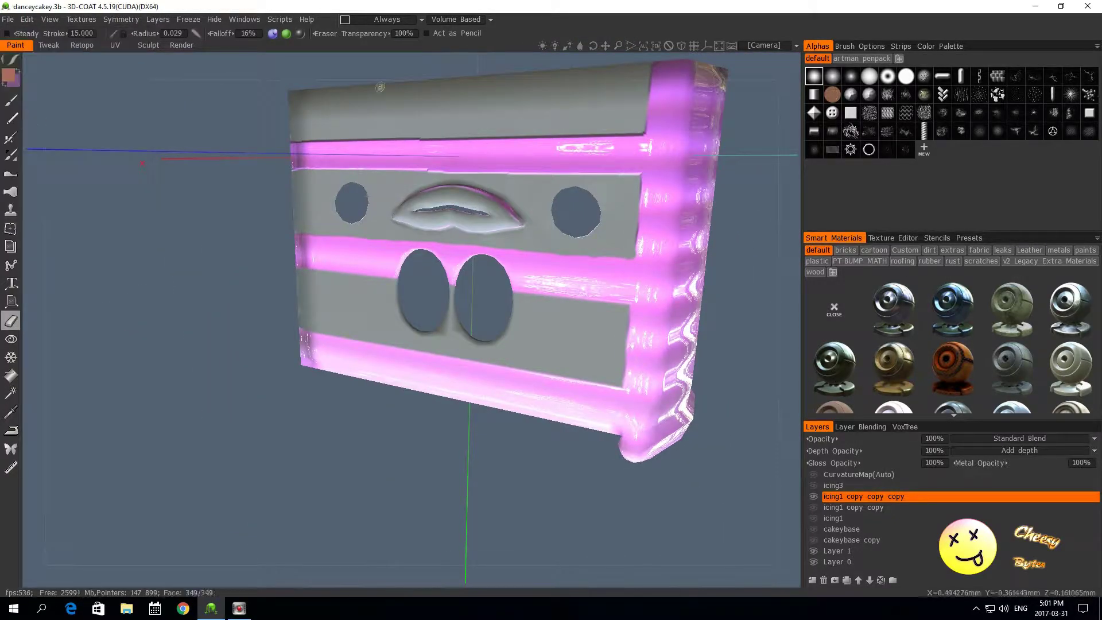
- Look through the band holes and come round to a frontal view of the mouth
{"action": "scroll", "coordinate": [412, 318], "scroll_direction": "up", "scroll_amount": 5}
{"action": "left_click_drag", "start_coordinate": [590, 46], "coordinate": [539, 396]}
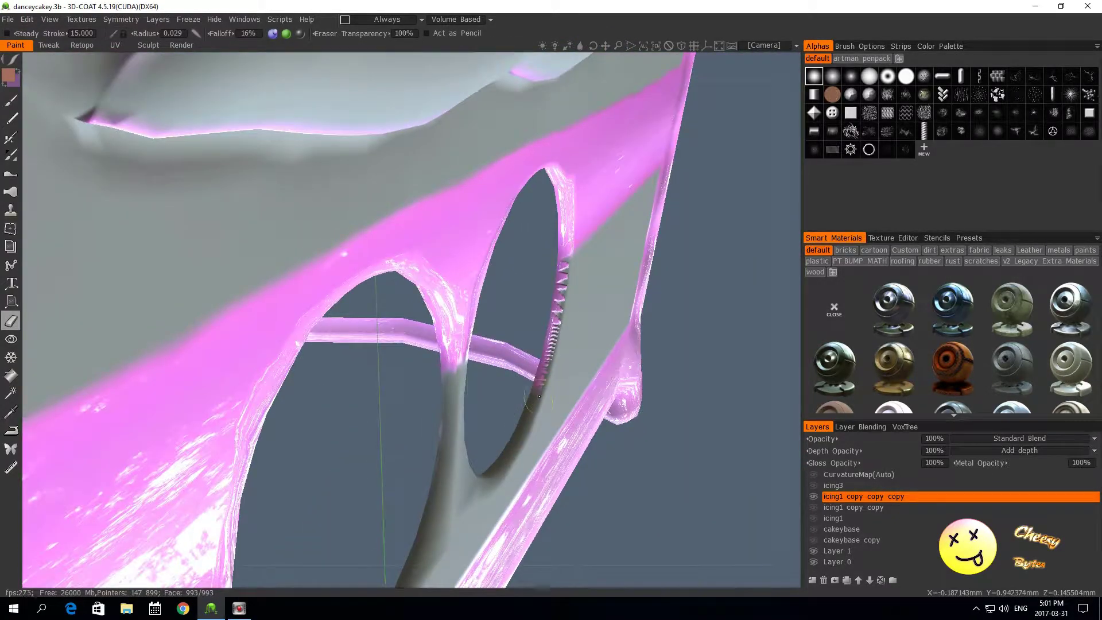
{"action": "mouse_move", "coordinate": [566, 272]}
{"action": "left_mouse_down", "text": "alt"}
{"action": "mouse_move", "coordinate": [609, 46]}
{"action": "mouse_move", "coordinate": [592, 45]}
{"action": "mouse_move", "coordinate": [510, 217]}
{"action": "left_mouse_up", "text": "alt"}
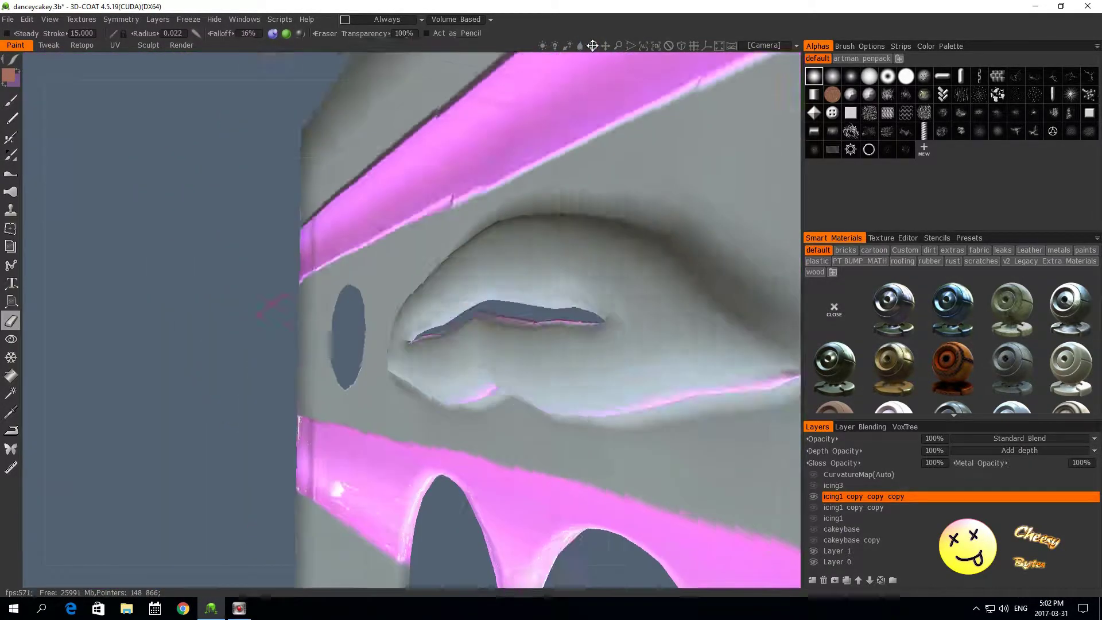
{"action": "left_click_drag", "start_coordinate": [229, 401], "coordinate": [570, 338], "text": "alt"}
{"action": "left_click_drag", "start_coordinate": [594, 46], "coordinate": [588, 46]}
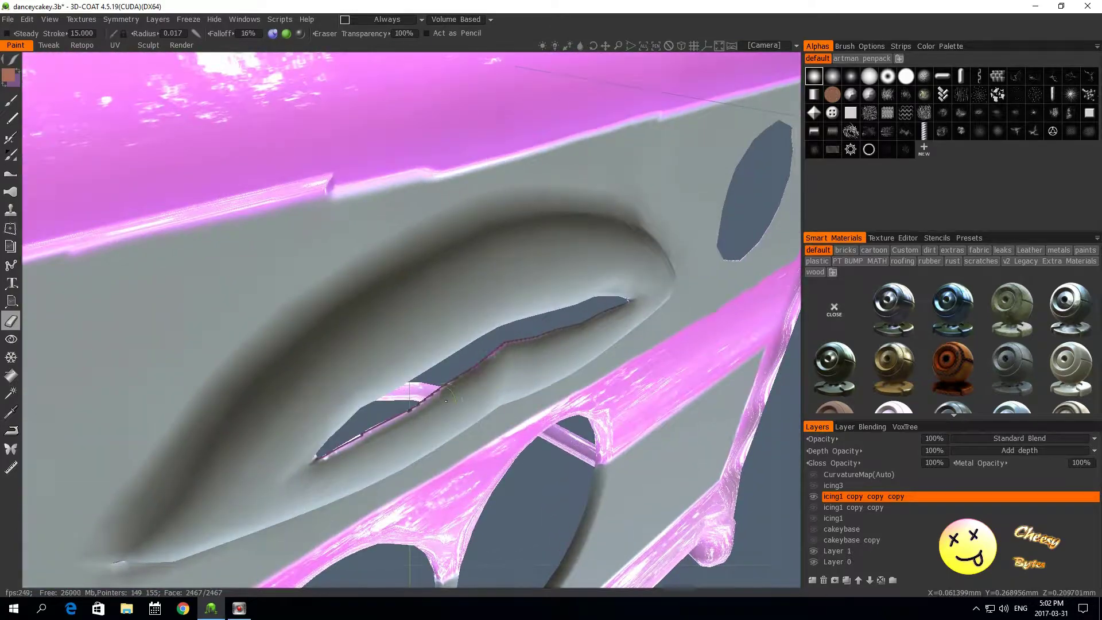
{"action": "middle_click_drag", "start_coordinate": [600, 77], "coordinate": [503, 347]}
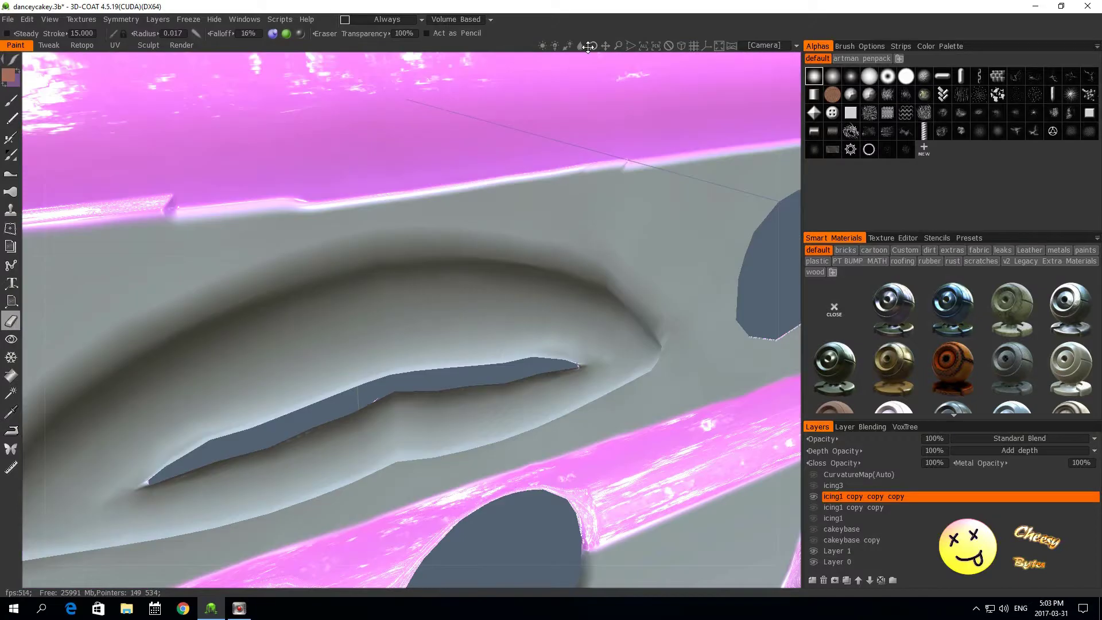
{"action": "mouse_move", "coordinate": [430, 288]}
{"action": "middle_mouse_down"}
{"action": "mouse_move", "coordinate": [602, 46]}
{"action": "mouse_move", "coordinate": [498, 234]}
{"action": "middle_mouse_up"}
{"action": "scroll", "coordinate": [499, 234], "scroll_direction": "up", "scroll_amount": 5}
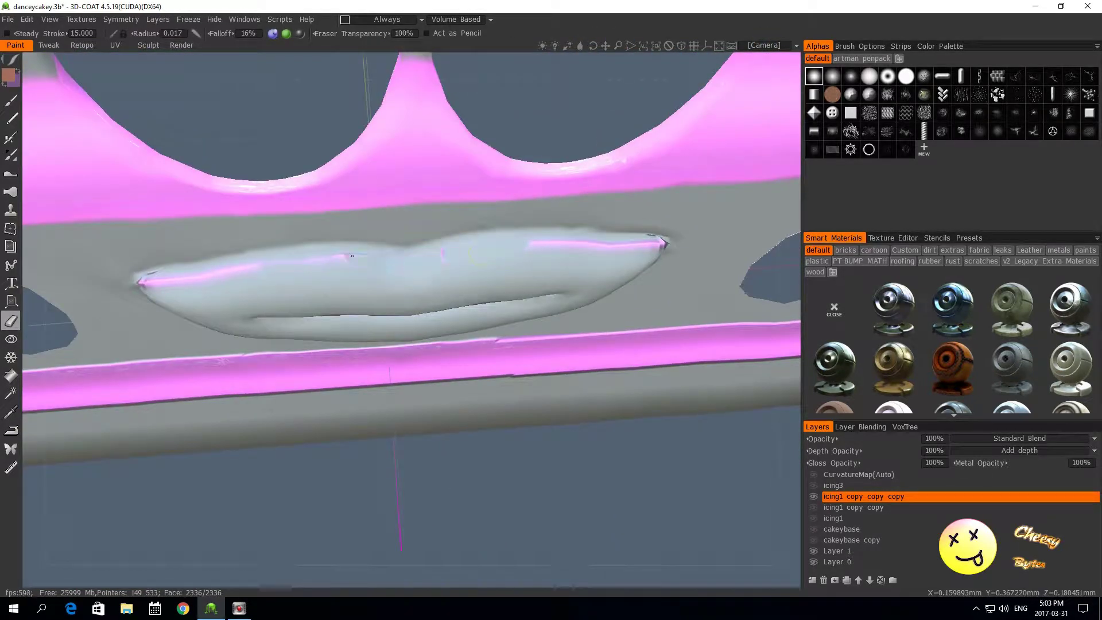
- Inspect the lips and the icing beside the hole from several angles
{"action": "middle_click_drag", "start_coordinate": [575, 67], "coordinate": [408, 285]}
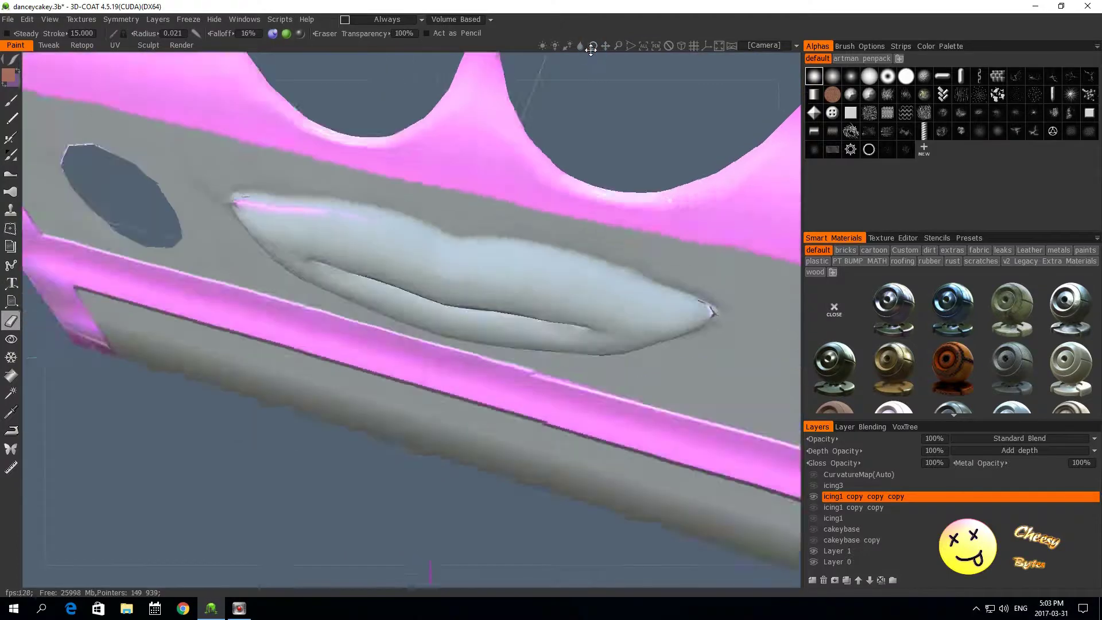
{"action": "mouse_move", "coordinate": [544, 116]}
{"action": "middle_mouse_down"}
{"action": "mouse_move", "coordinate": [593, 46]}
{"action": "mouse_move", "coordinate": [381, 400]}
{"action": "middle_mouse_up"}
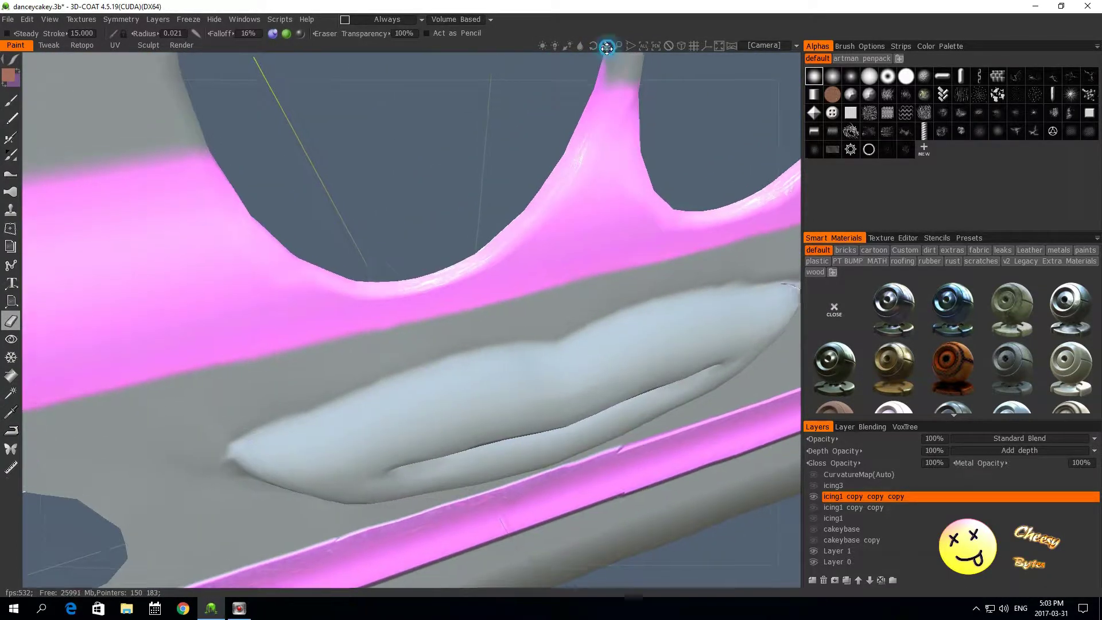
{"action": "left_click_drag", "start_coordinate": [607, 46], "coordinate": [485, 123]}
{"action": "middle_click_drag", "start_coordinate": [485, 111], "coordinate": [593, 46]}
{"action": "left_click_drag", "start_coordinate": [593, 46], "coordinate": [507, 126]}
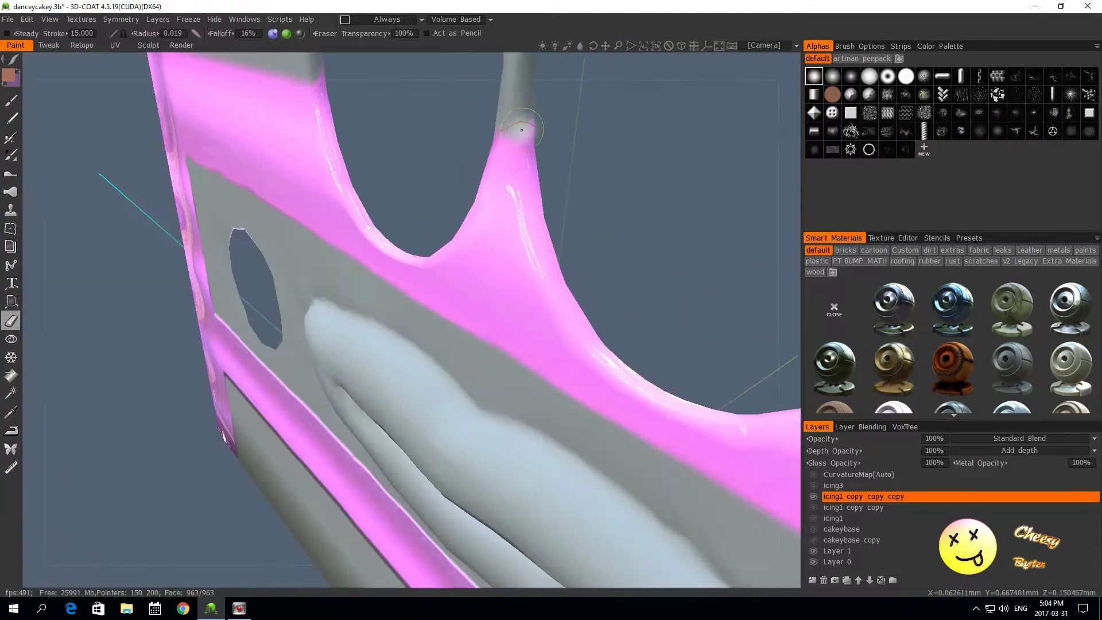
{"action": "left_click_drag", "start_coordinate": [603, 51], "coordinate": [640, 401]}
{"action": "left_click_drag", "start_coordinate": [604, 45], "coordinate": [324, 191]}
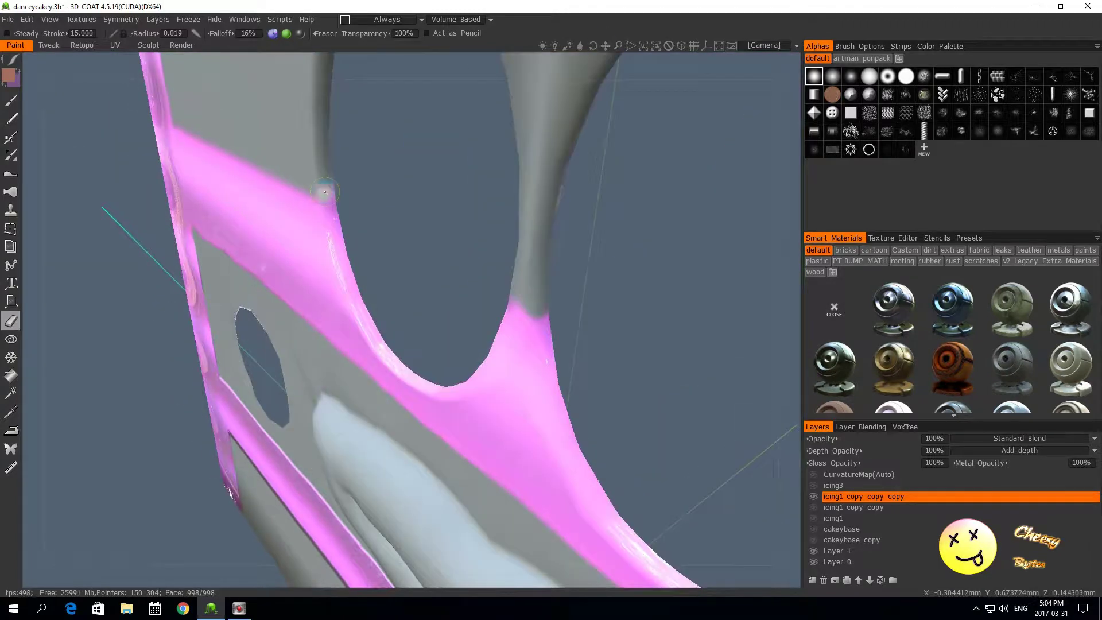
{"action": "middle_click_drag", "start_coordinate": [326, 179], "coordinate": [630, 192]}
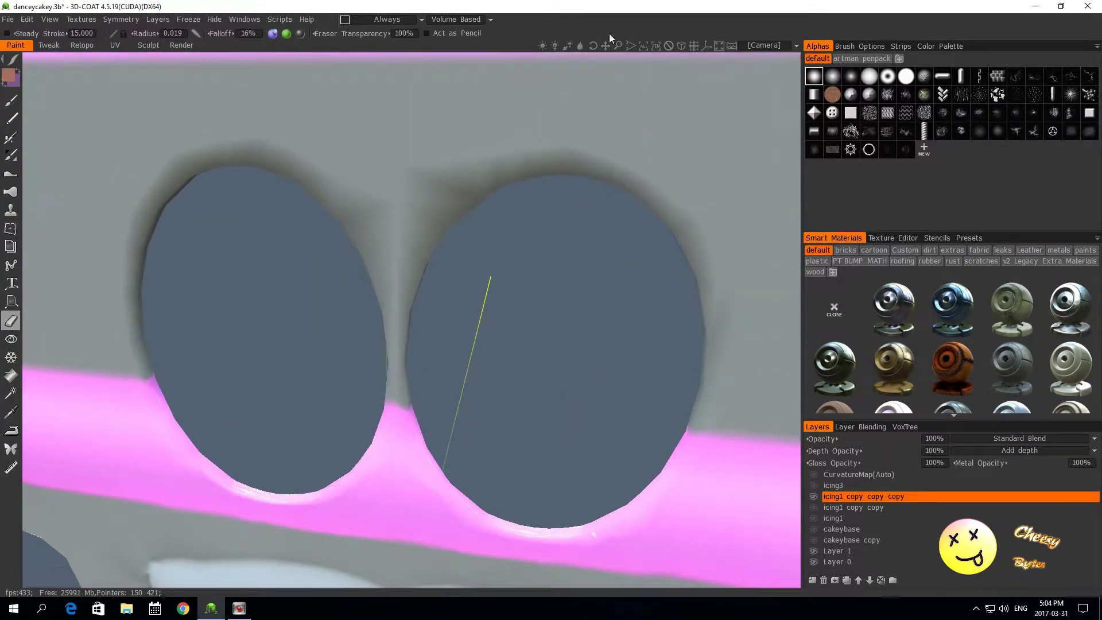
- Switch to the Front camera view, unhide the cakebase layer and make it active
{"action": "left_click", "coordinate": [773, 46]}
{"action": "left_click", "coordinate": [652, 94]}
{"action": "left_click", "coordinate": [813, 528]}
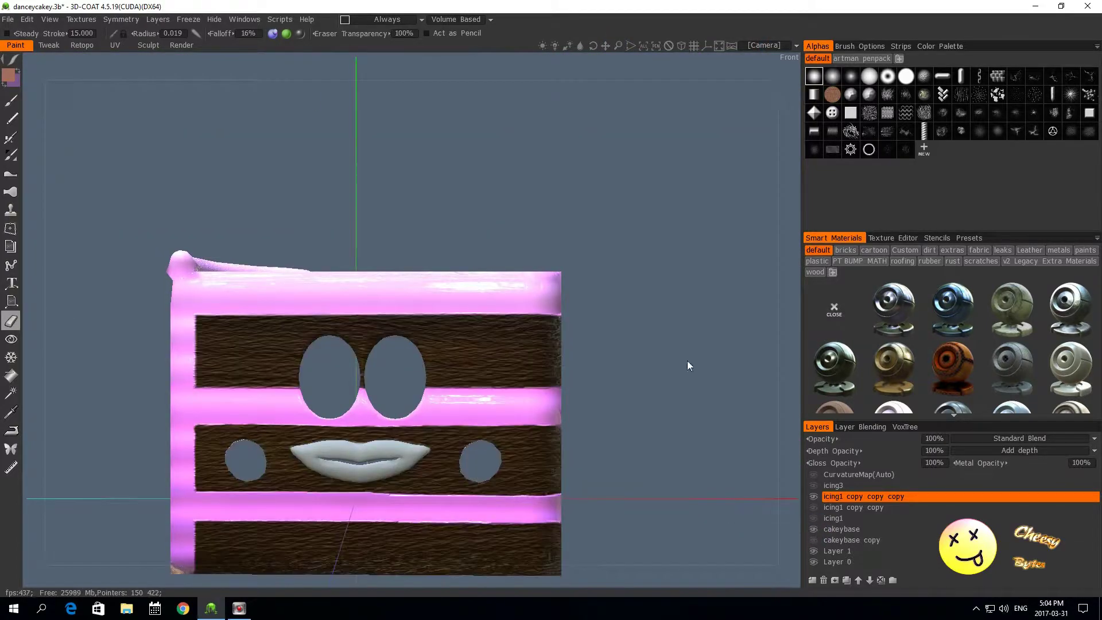
{"action": "mouse_move", "coordinate": [597, 50]}
{"action": "left_mouse_down"}
{"action": "mouse_move", "coordinate": [608, 69]}
{"action": "mouse_move", "coordinate": [612, 50]}
{"action": "mouse_move", "coordinate": [550, 207]}
{"action": "mouse_move", "coordinate": [515, 340]}
{"action": "left_mouse_up"}
{"action": "left_click", "coordinate": [841, 528]}
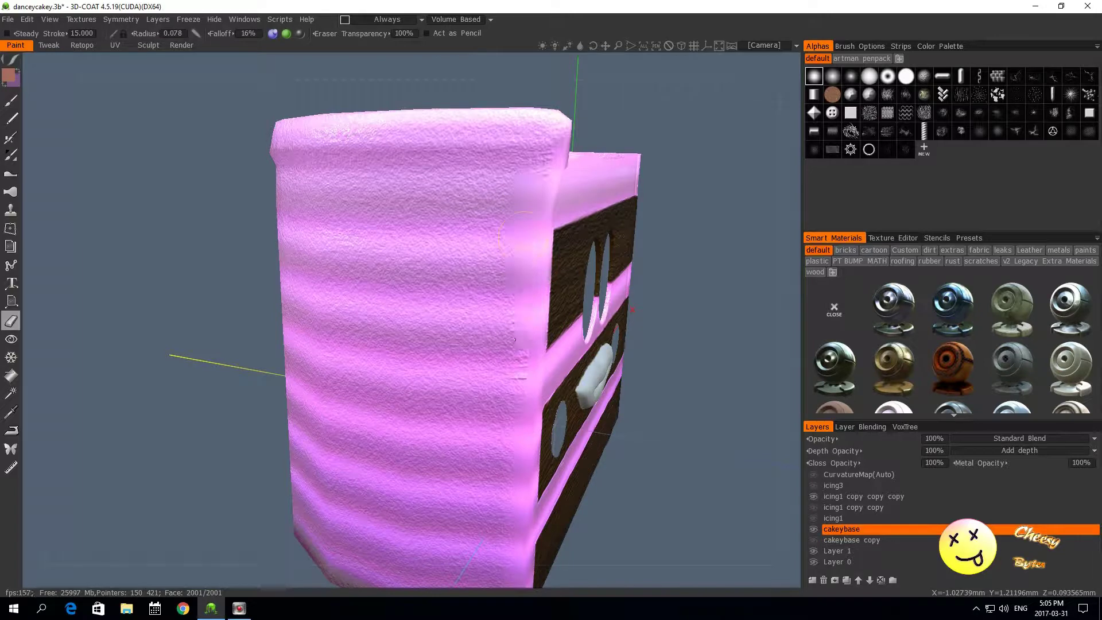
- Inspect the pink icing side and the cake's underside up close
{"action": "left_click_drag", "start_coordinate": [605, 46], "coordinate": [605, 48]}
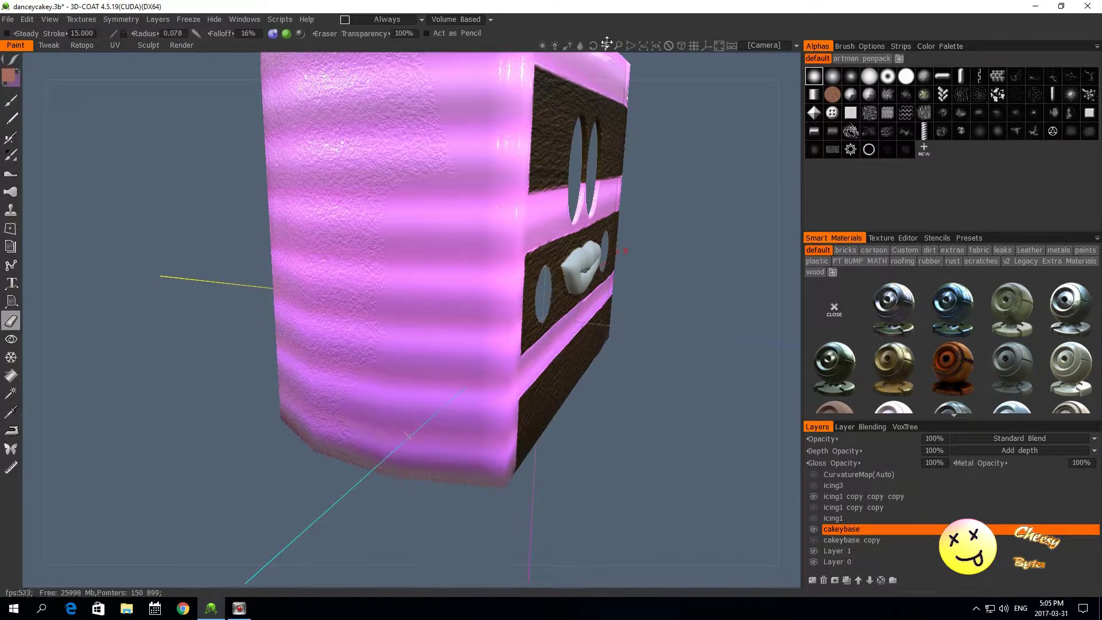
{"action": "left_click_drag", "start_coordinate": [607, 43], "coordinate": [471, 176]}
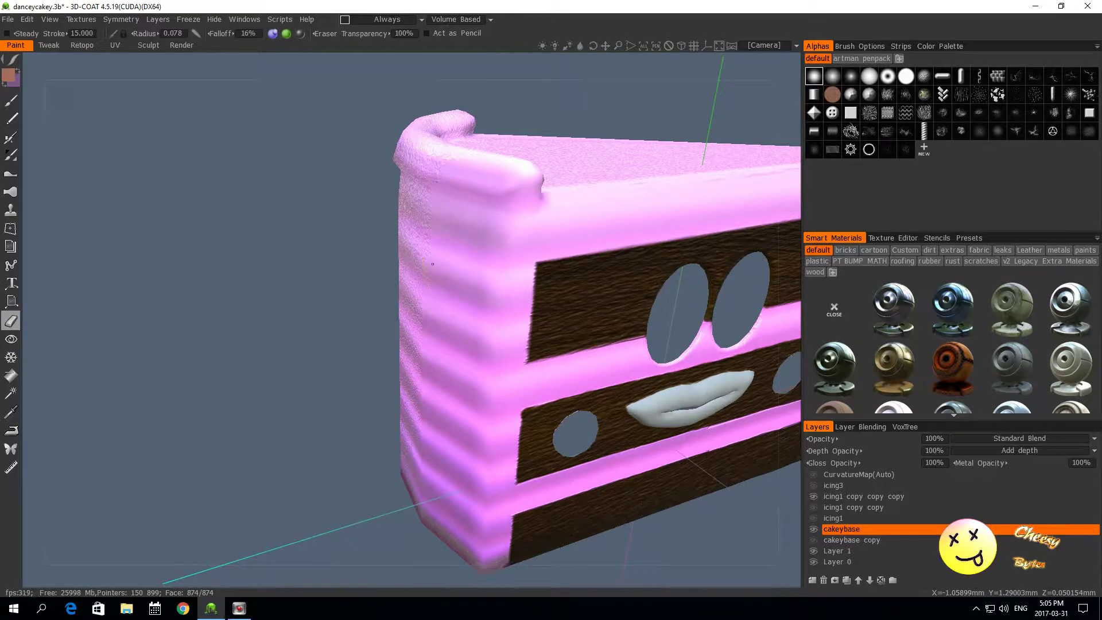
{"action": "left_click_drag", "start_coordinate": [432, 264], "coordinate": [618, 166]}
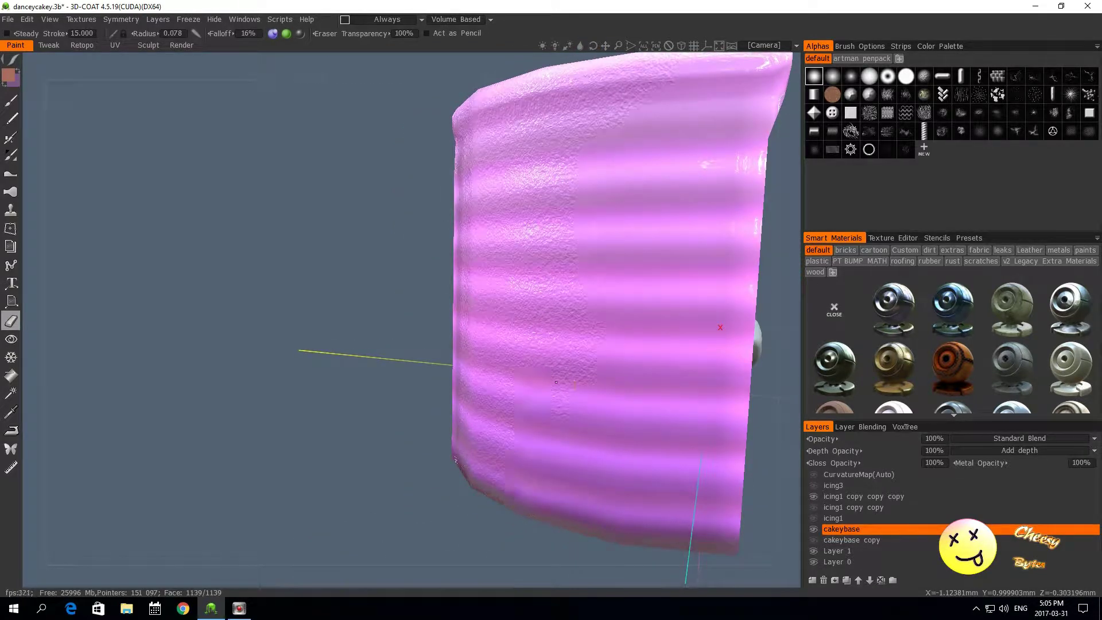
{"action": "right_click_drag", "start_coordinate": [521, 351], "coordinate": [458, 423]}
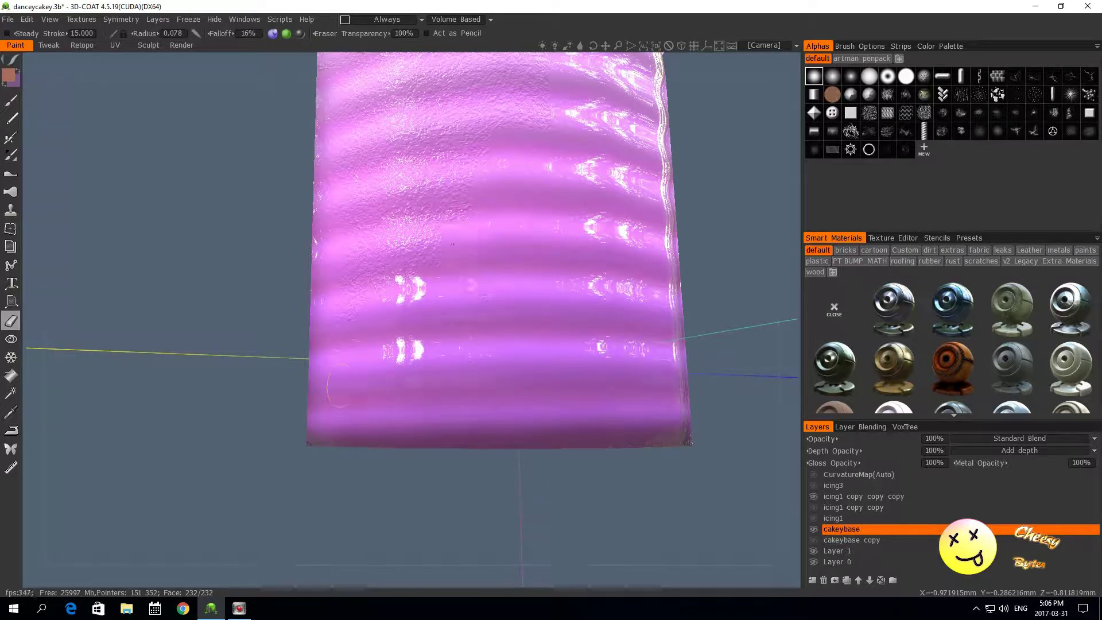
{"action": "right_click_drag", "start_coordinate": [464, 263], "coordinate": [627, 236]}
{"action": "left_click_drag", "start_coordinate": [637, 48], "coordinate": [609, 48]}
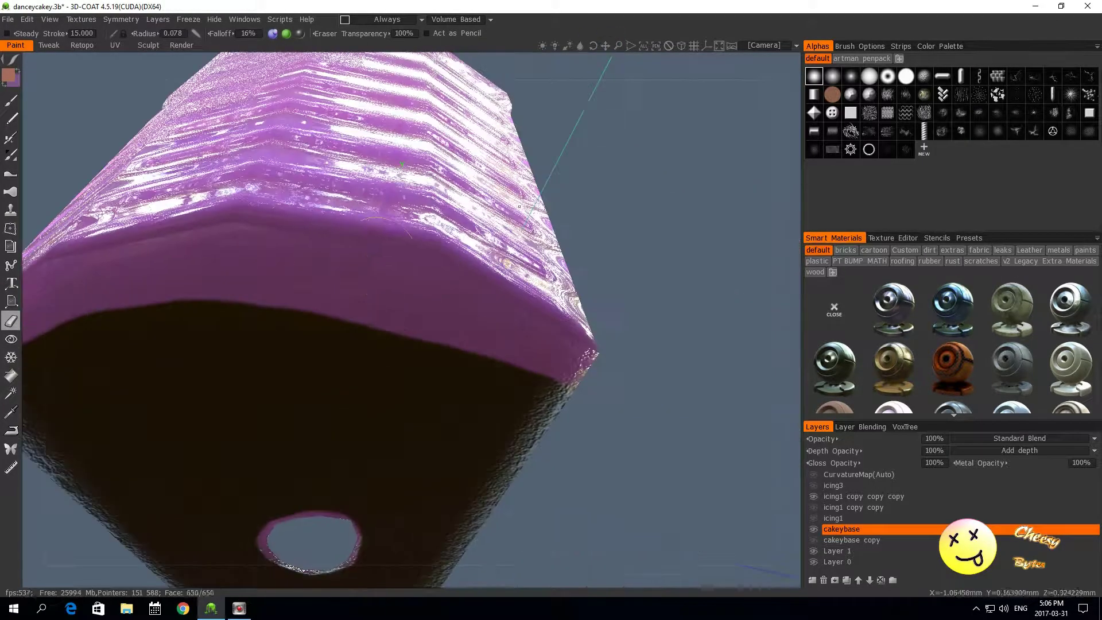
{"action": "right_click_drag", "start_coordinate": [317, 289], "coordinate": [479, 258]}
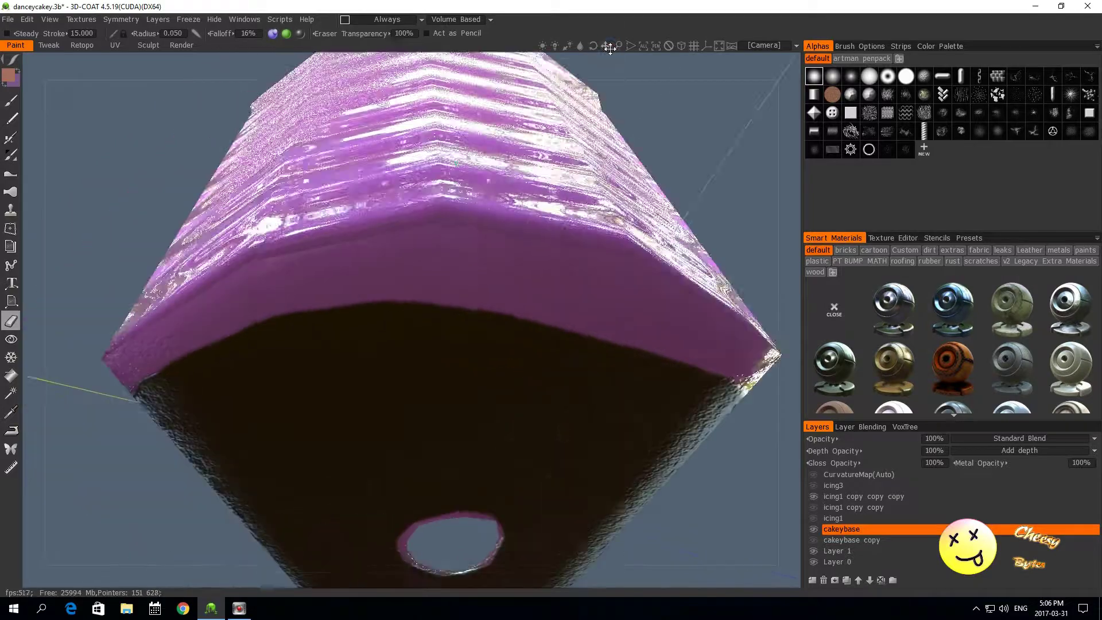
{"action": "mouse_move", "coordinate": [609, 49]}
{"action": "left_mouse_down"}
{"action": "mouse_move", "coordinate": [568, 63]}
{"action": "mouse_move", "coordinate": [404, 237]}
{"action": "left_mouse_up"}
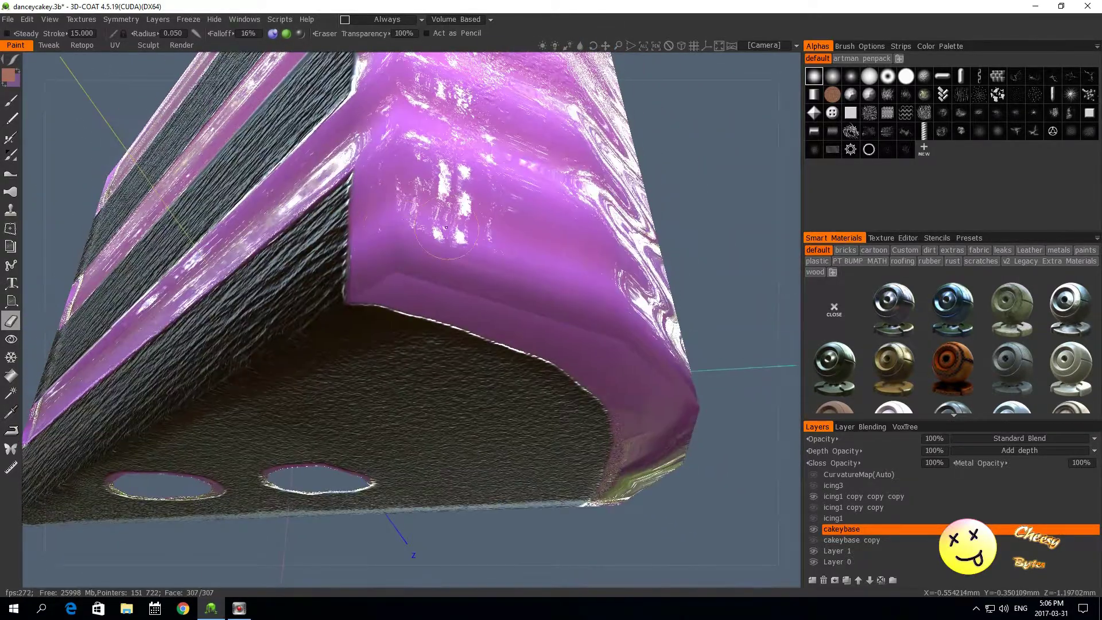
- Check the dark side face, the pink top rim, and the face from below
{"action": "left_click_drag", "start_coordinate": [594, 46], "coordinate": [423, 277]}
{"action": "right_click_drag", "start_coordinate": [431, 204], "coordinate": [323, 252]}
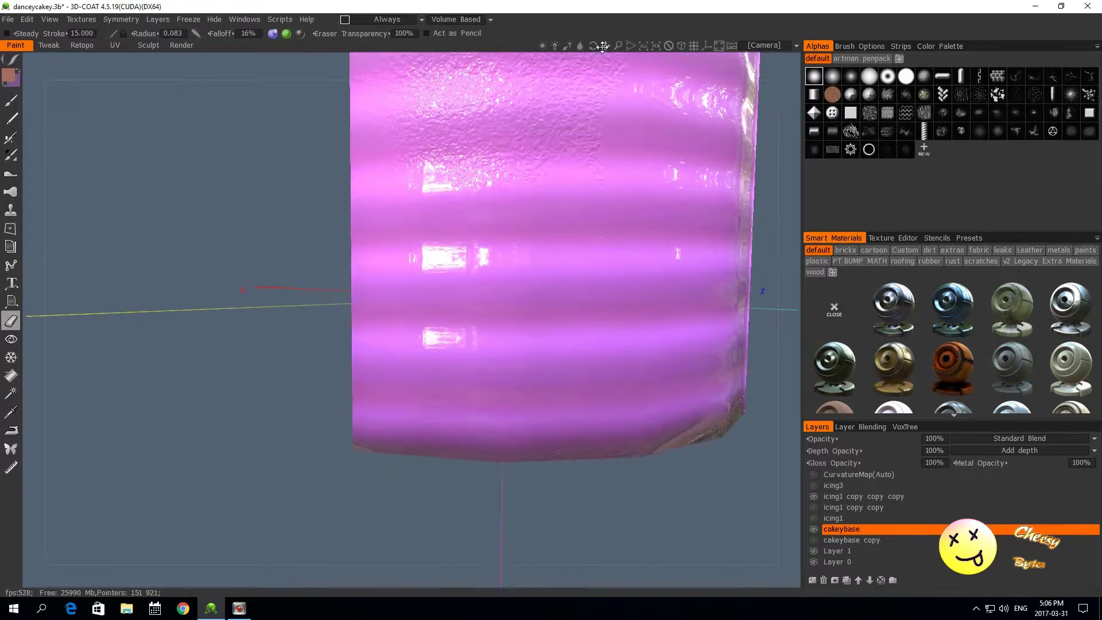
{"action": "left_click_drag", "start_coordinate": [594, 51], "coordinate": [426, 233]}
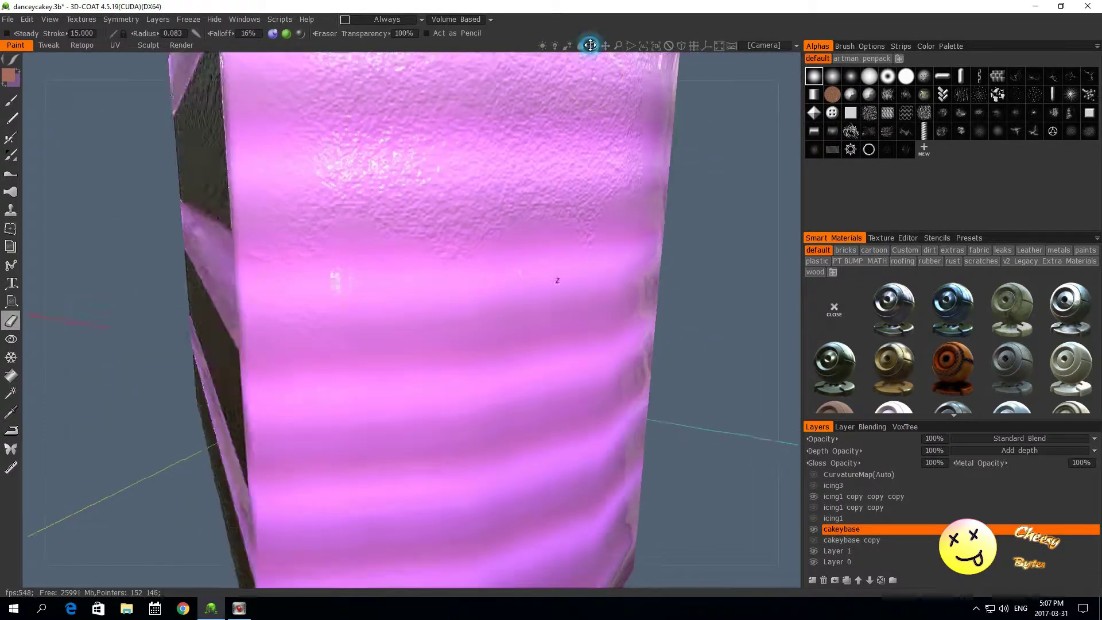
{"action": "left_click_drag", "start_coordinate": [591, 46], "coordinate": [197, 284]}
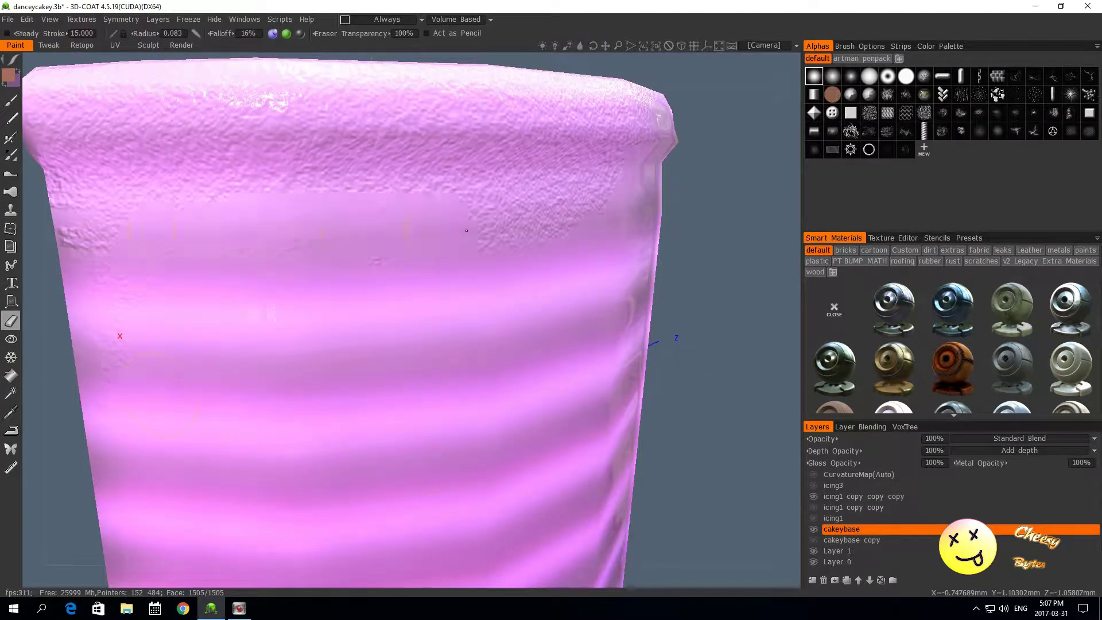
{"action": "mouse_move", "coordinate": [582, 50]}
{"action": "left_mouse_down"}
{"action": "mouse_move", "coordinate": [369, 222]}
{"action": "mouse_move", "coordinate": [416, 202]}
{"action": "left_mouse_up"}
{"action": "left_click_drag", "start_coordinate": [592, 46], "coordinate": [481, 198]}
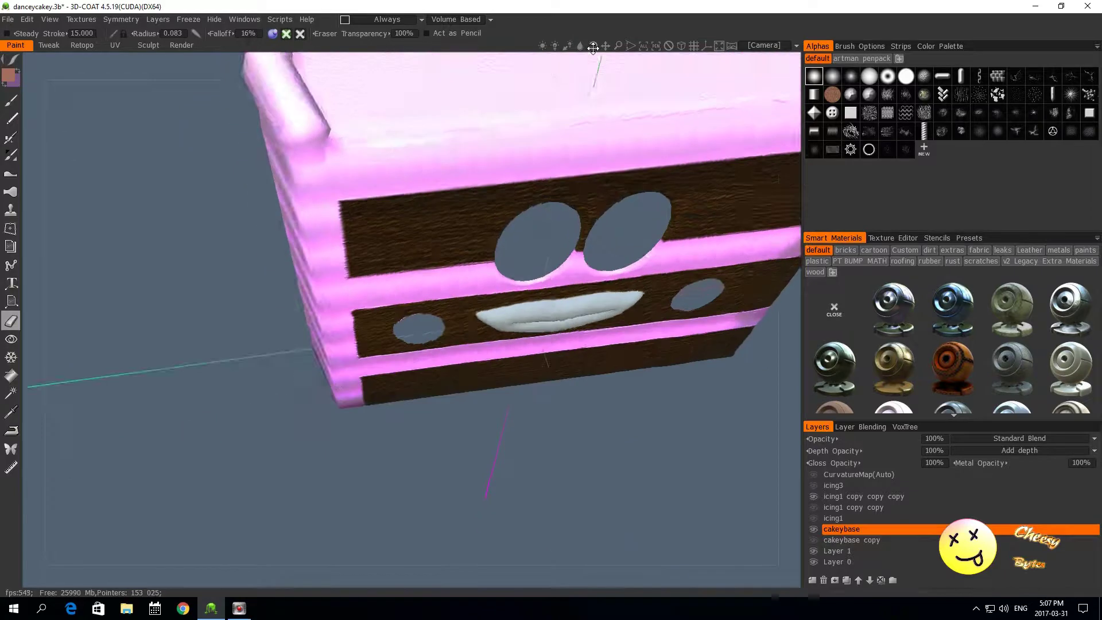
- View the pink rim from the side and adjust the light direction and intensity
{"action": "middle_click_drag", "start_coordinate": [466, 163], "coordinate": [473, 133]}
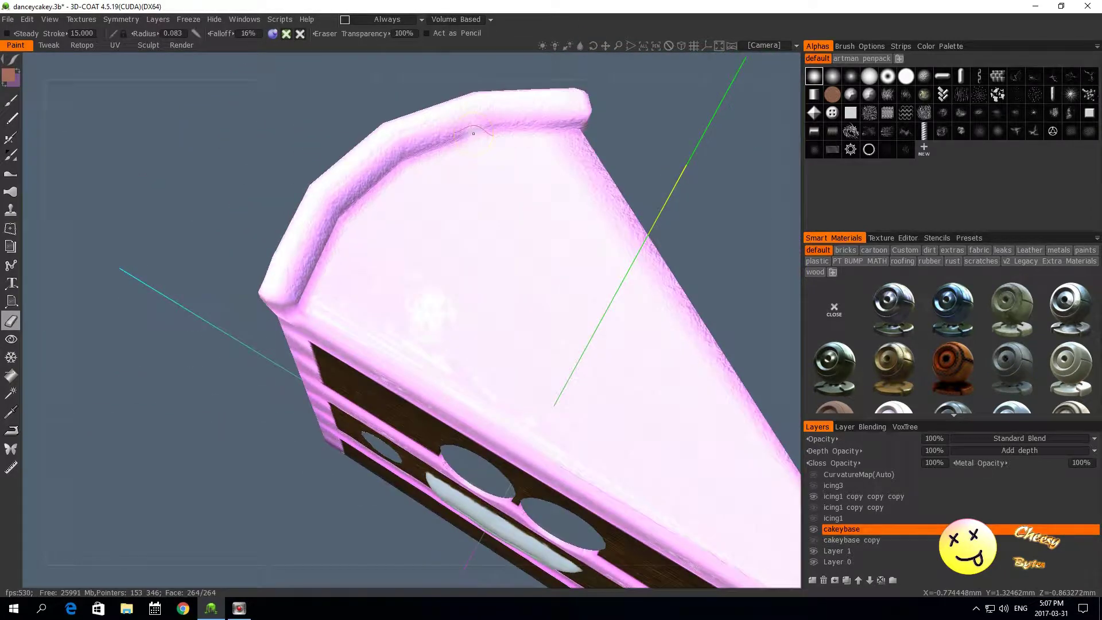
{"action": "middle_click_drag", "start_coordinate": [612, 72], "coordinate": [450, 360]}
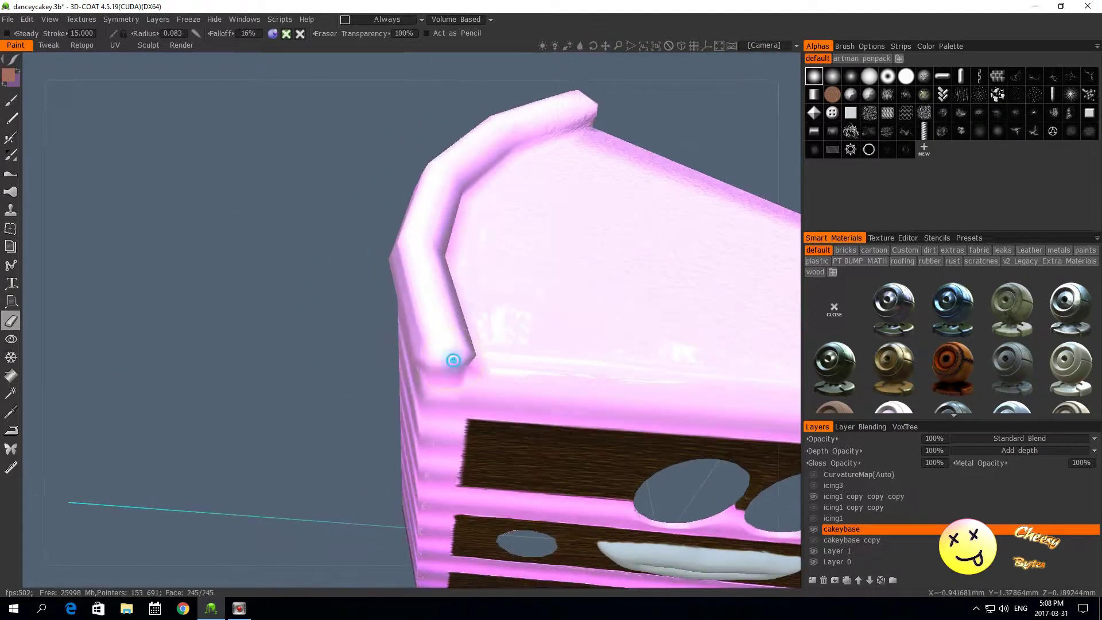
{"action": "left_click_drag", "start_coordinate": [590, 44], "coordinate": [472, 272]}
{"action": "scroll", "coordinate": [472, 273], "scroll_direction": "up", "scroll_amount": 2}
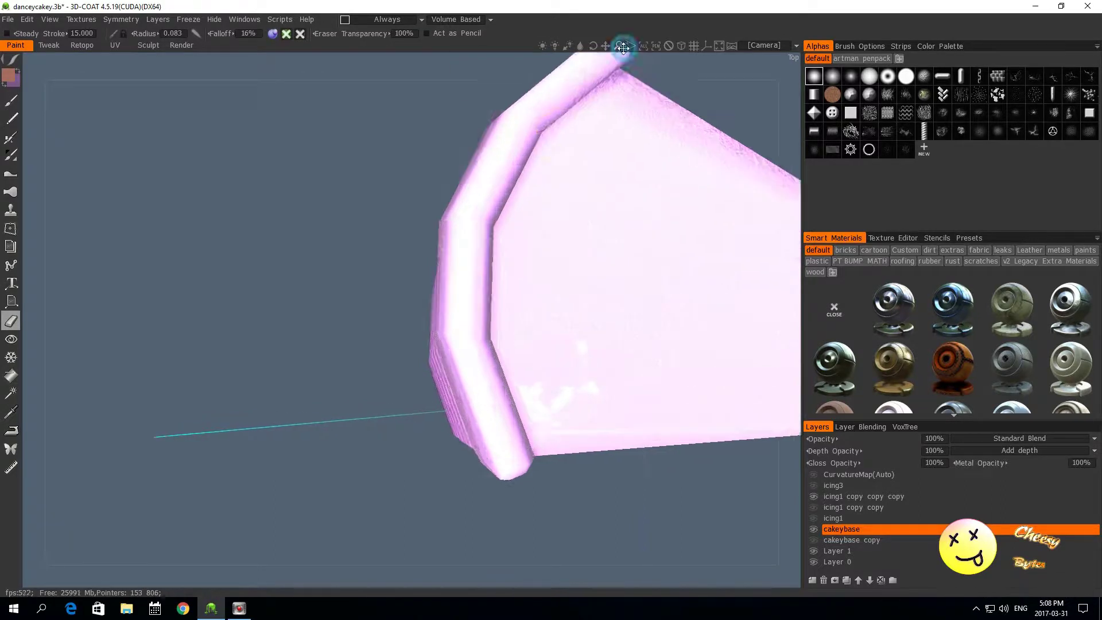
{"action": "scroll", "coordinate": [472, 272], "scroll_direction": "up", "scroll_amount": 3}
{"action": "left_click_drag", "start_coordinate": [551, 45], "coordinate": [548, 30]}
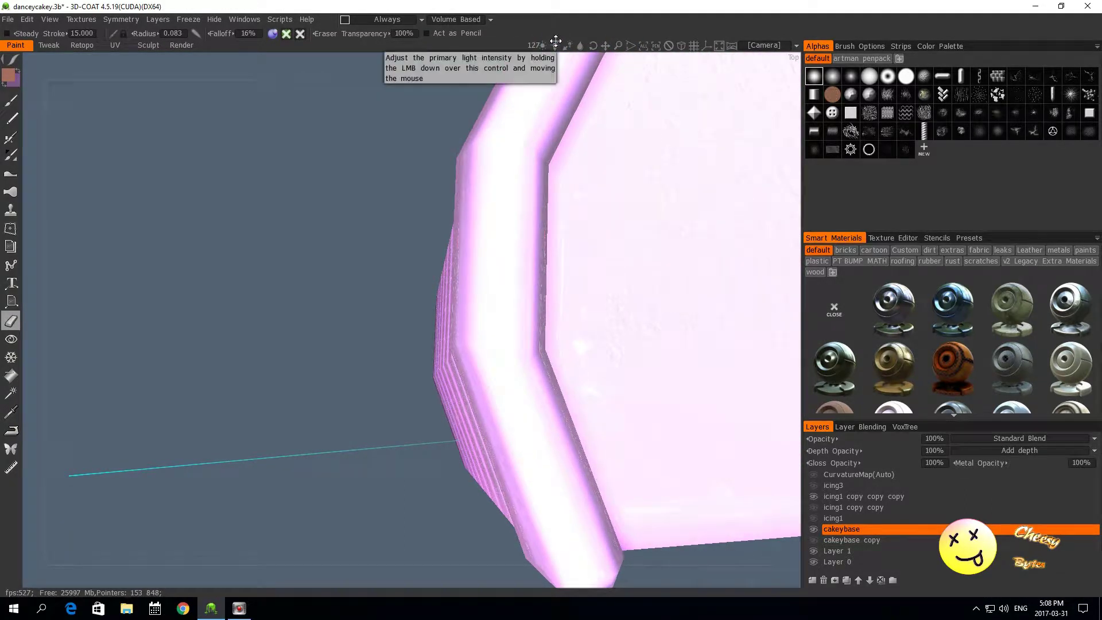
{"action": "left_click_drag", "start_coordinate": [547, 46], "coordinate": [514, 190]}
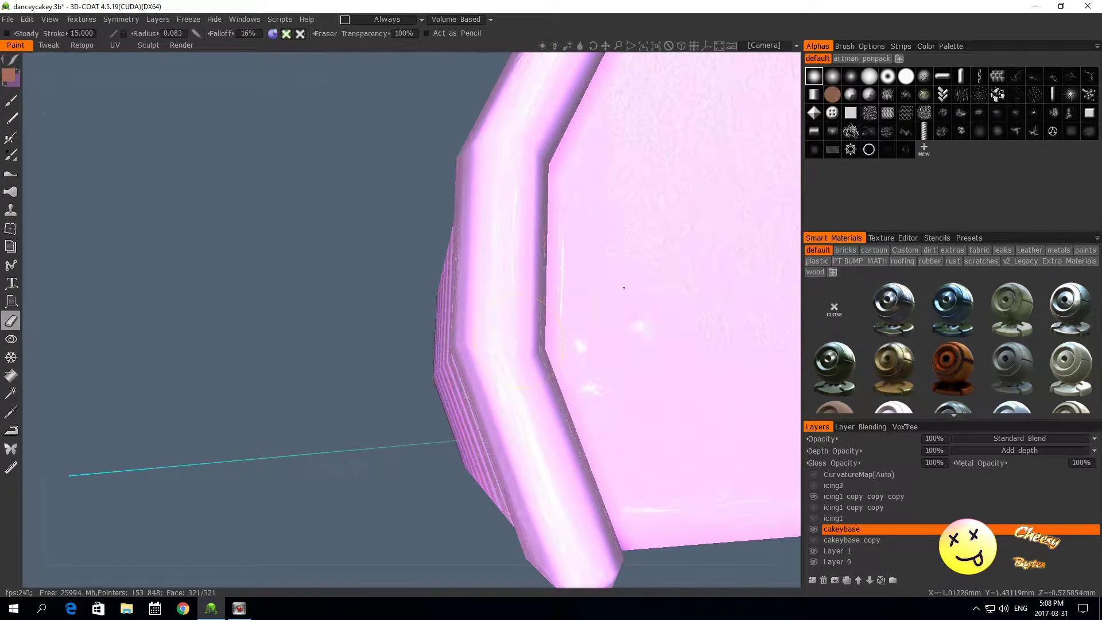
- Erase cloudy white patches across the pink top surface and review the slice closely
{"action": "left_click_drag", "start_coordinate": [565, 45], "coordinate": [634, 86]}
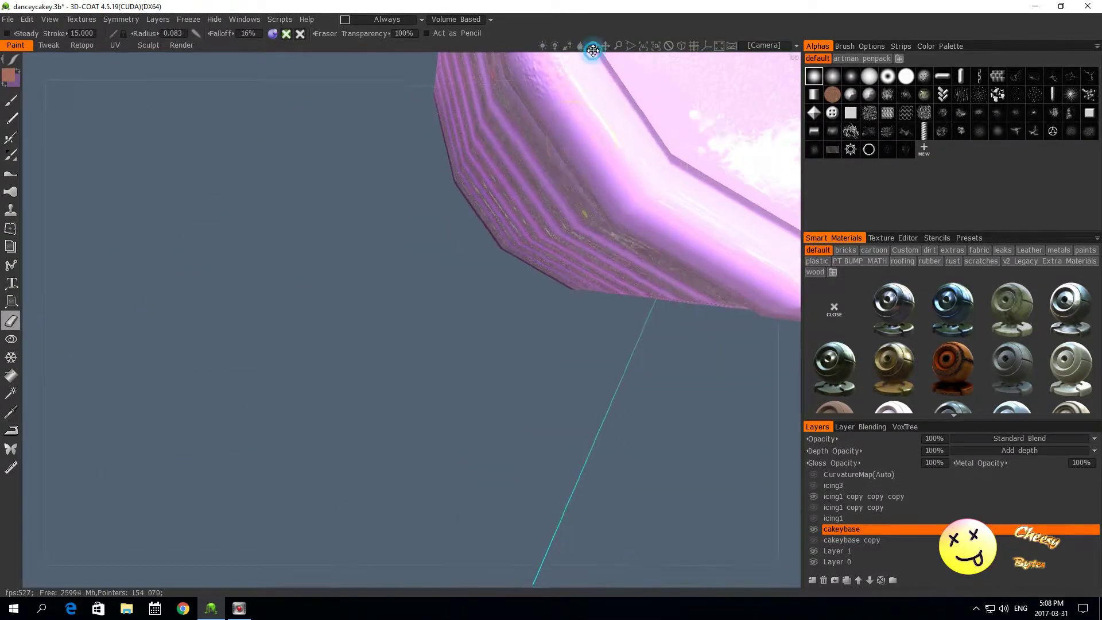
{"action": "left_click_drag", "start_coordinate": [594, 41], "coordinate": [594, 42]}
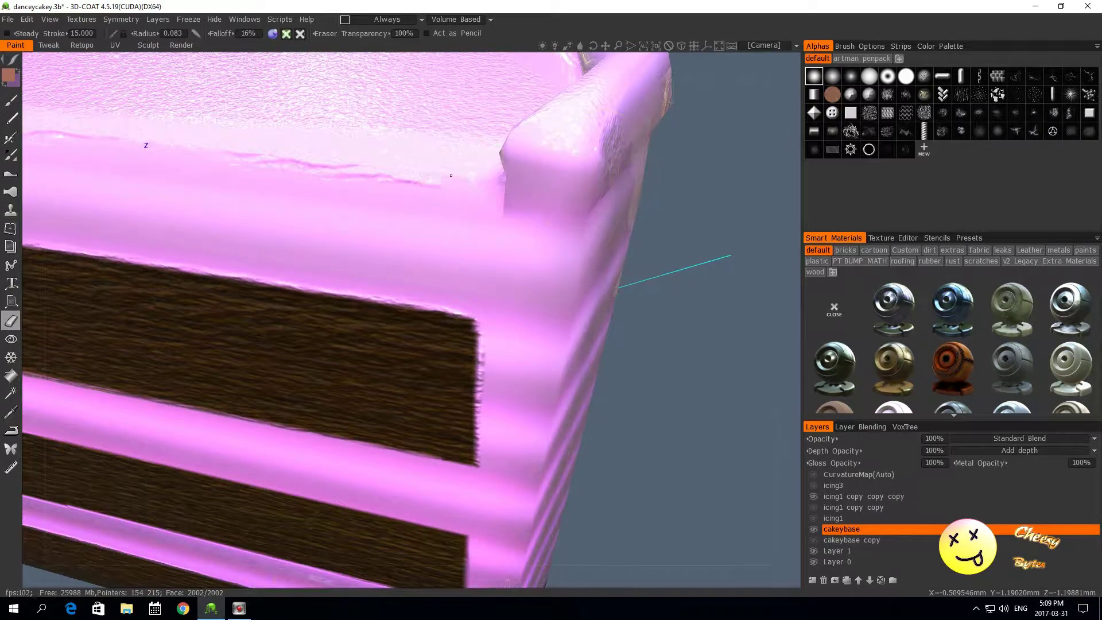
{"action": "middle_click_drag", "start_coordinate": [486, 182], "coordinate": [402, 248]}
{"action": "mouse_move", "coordinate": [600, 43]}
{"action": "left_mouse_down"}
{"action": "mouse_move", "coordinate": [591, 49]}
{"action": "mouse_move", "coordinate": [603, 44]}
{"action": "mouse_move", "coordinate": [635, 290]}
{"action": "left_mouse_up"}
{"action": "left_click_drag", "start_coordinate": [591, 44], "coordinate": [555, 45]}
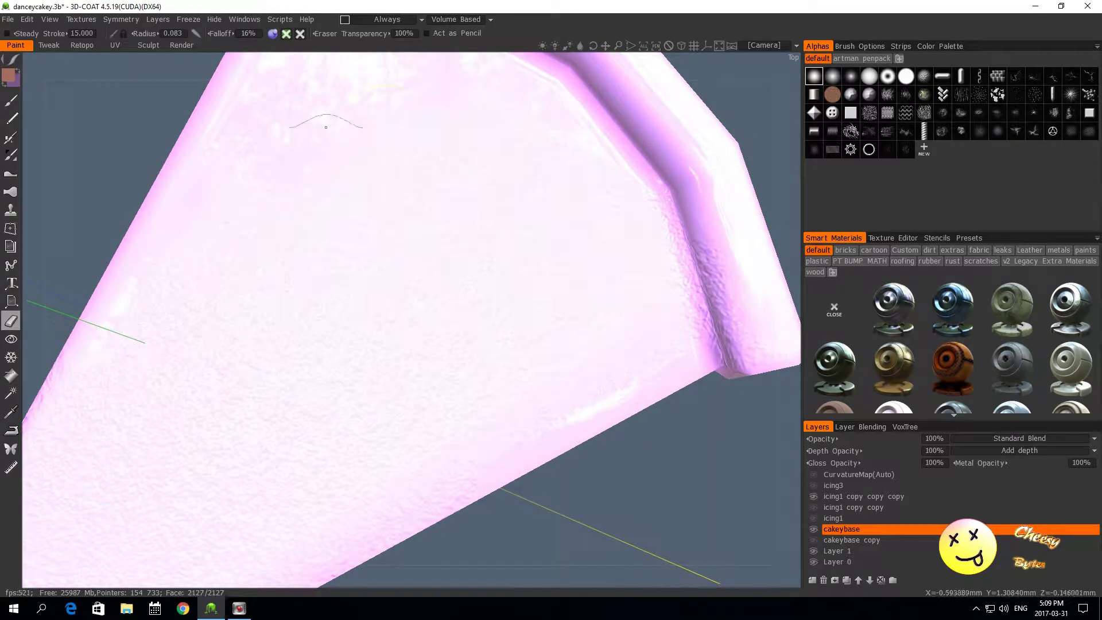
{"action": "mouse_move", "coordinate": [326, 126]}
{"action": "left_mouse_down"}
{"action": "mouse_move", "coordinate": [535, 165]}
{"action": "mouse_move", "coordinate": [279, 258]}
{"action": "left_mouse_up"}
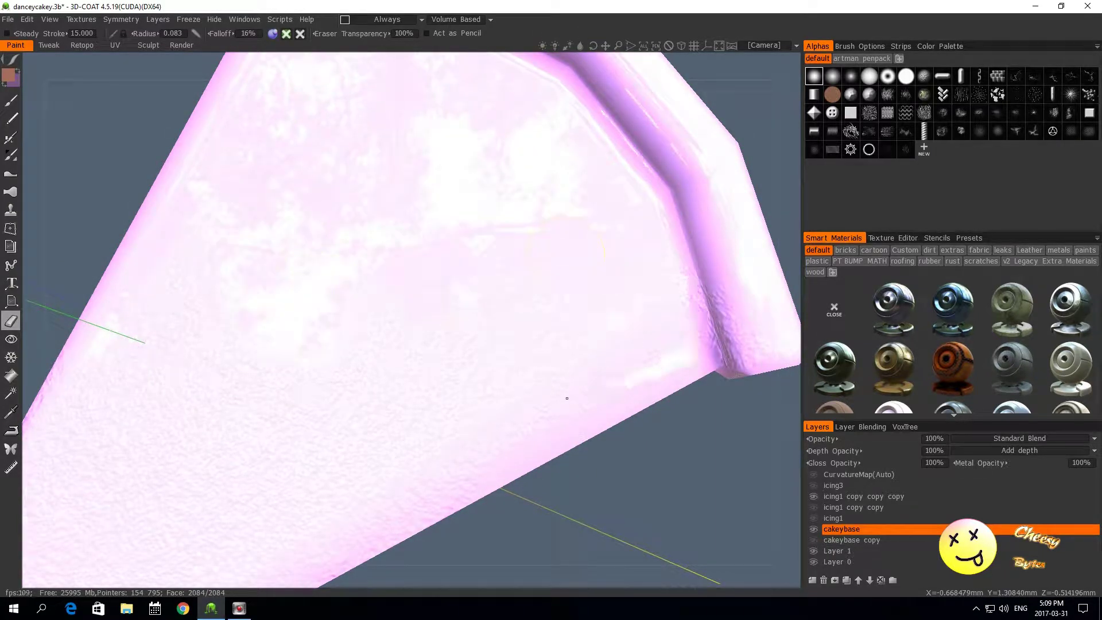
{"action": "left_click_drag", "start_coordinate": [592, 45], "coordinate": [597, 69]}
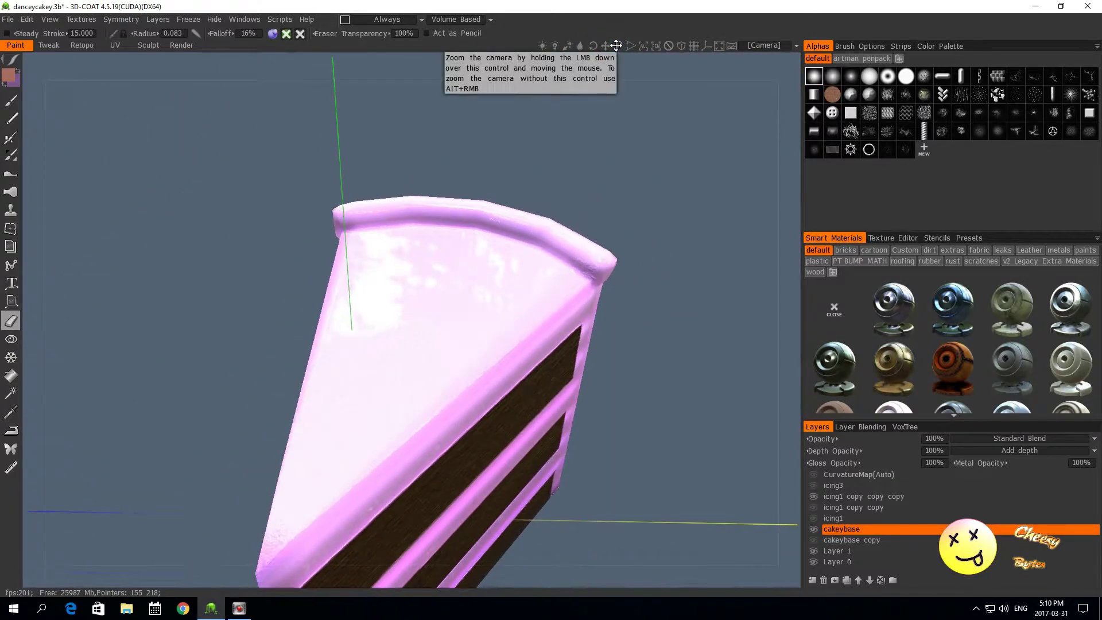
{"action": "left_click_drag", "start_coordinate": [618, 45], "coordinate": [618, 57]}
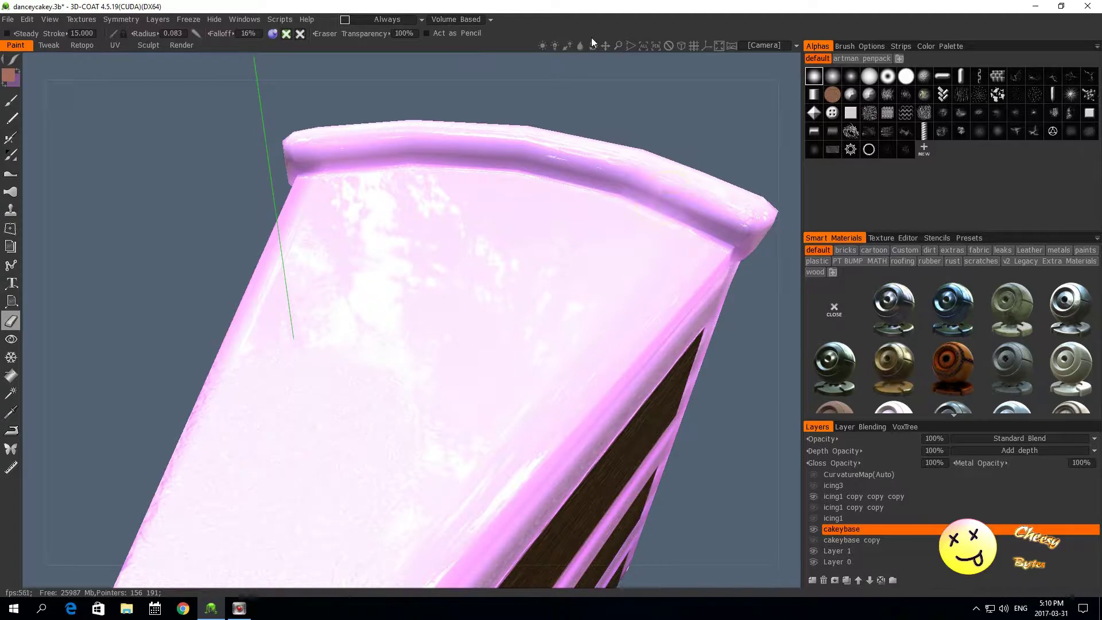
{"action": "left_click_drag", "start_coordinate": [593, 43], "coordinate": [595, 63]}
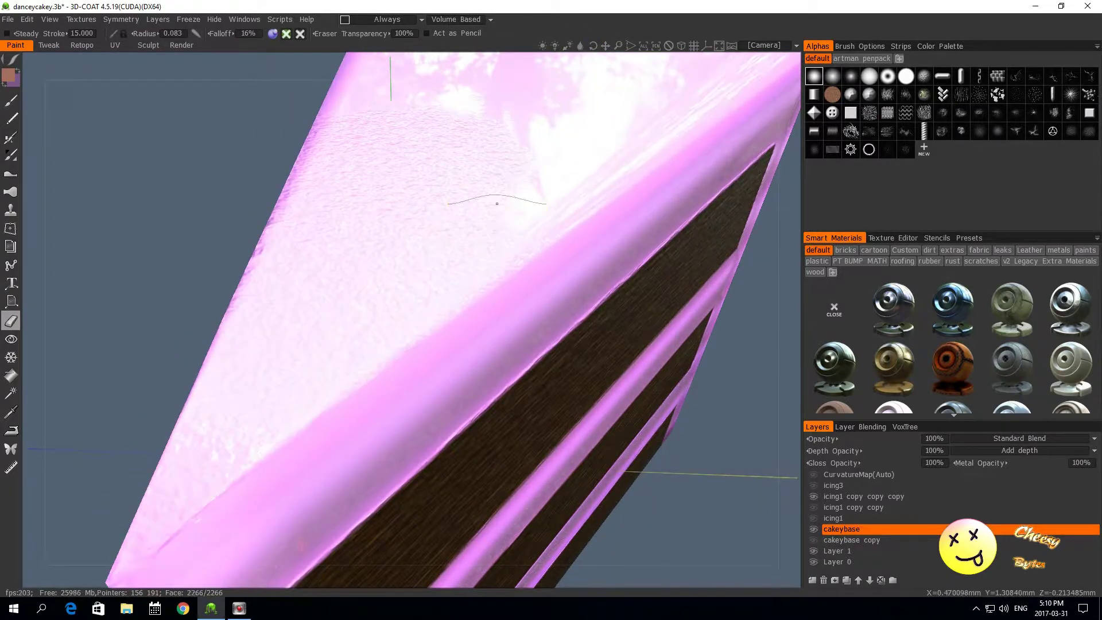
{"action": "right_click_drag", "start_coordinate": [501, 191], "coordinate": [581, 205]}
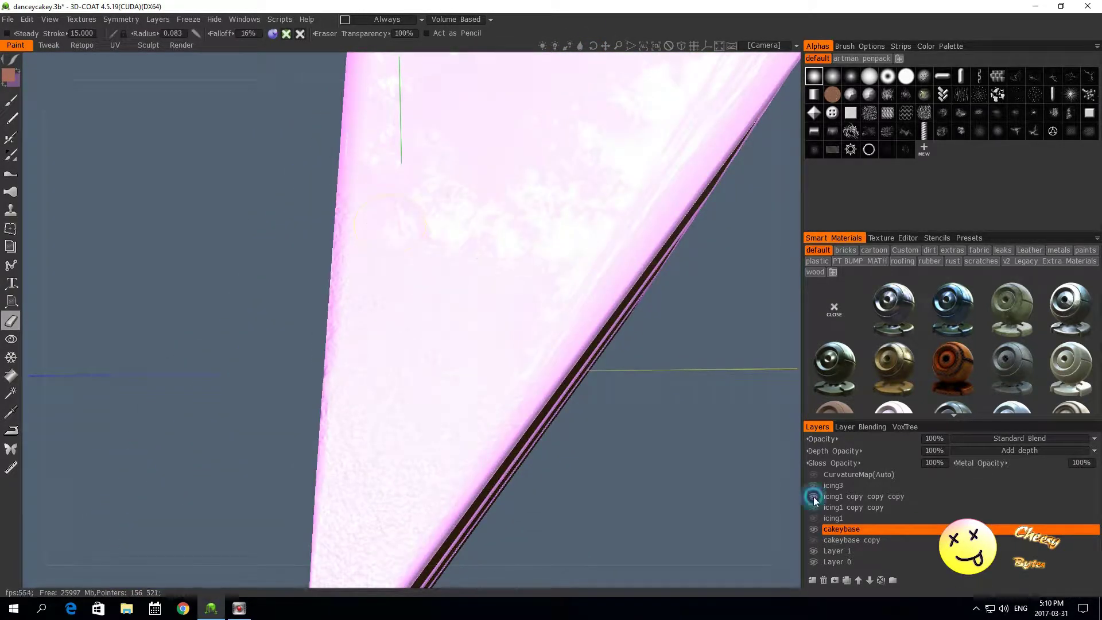
{"action": "left_click_drag", "start_coordinate": [618, 46], "coordinate": [328, 283]}
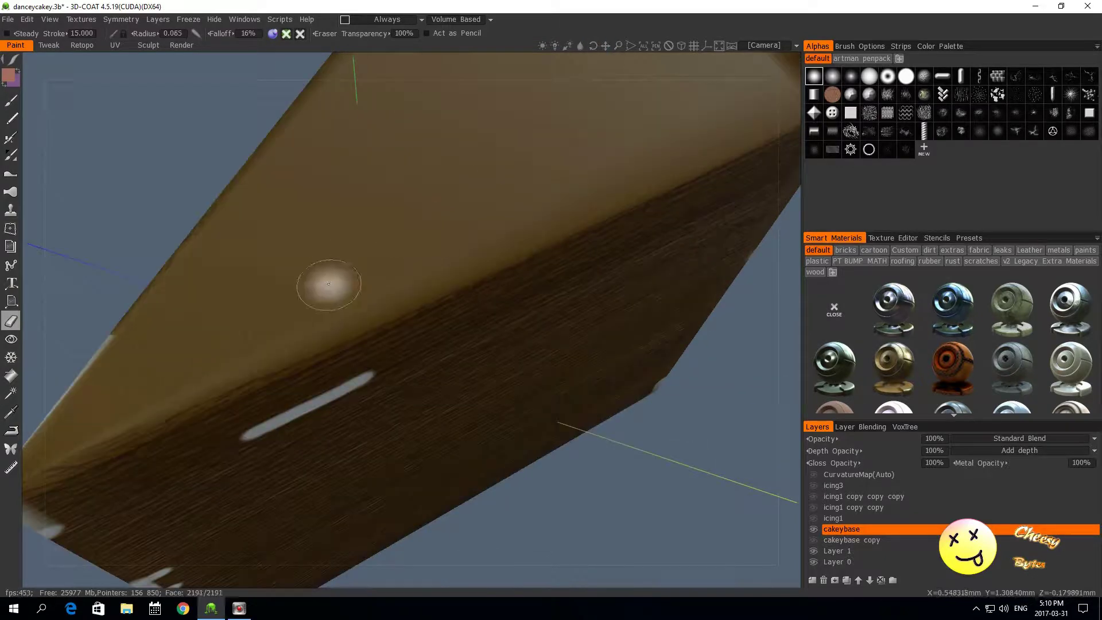
{"action": "right_click_drag", "start_coordinate": [328, 283], "coordinate": [235, 356]}
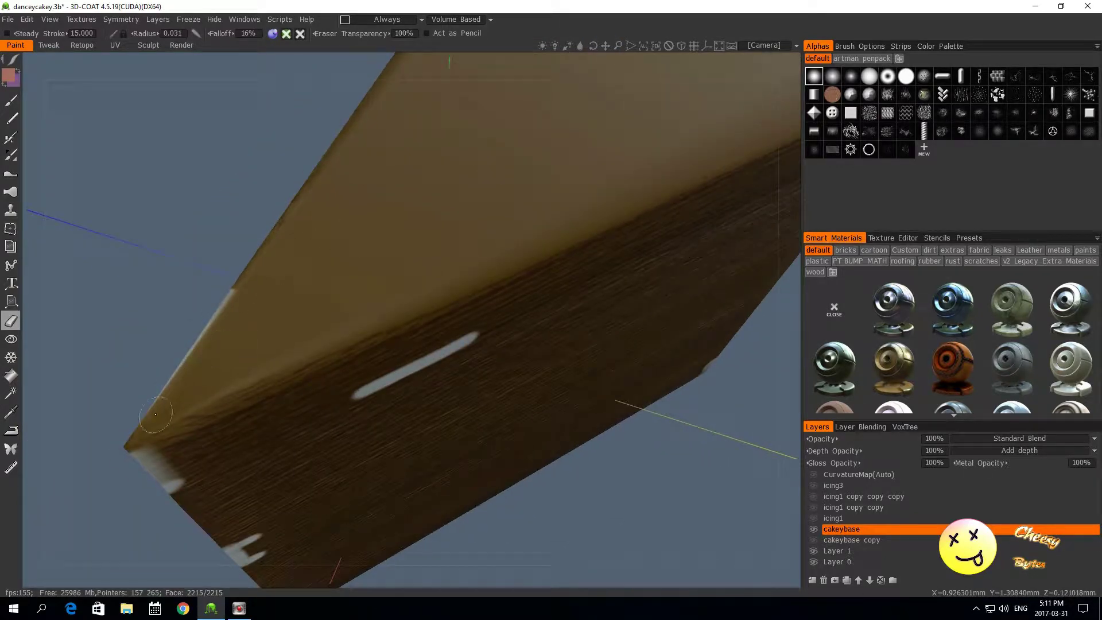
{"action": "left_click_drag", "start_coordinate": [602, 44], "coordinate": [603, 52]}
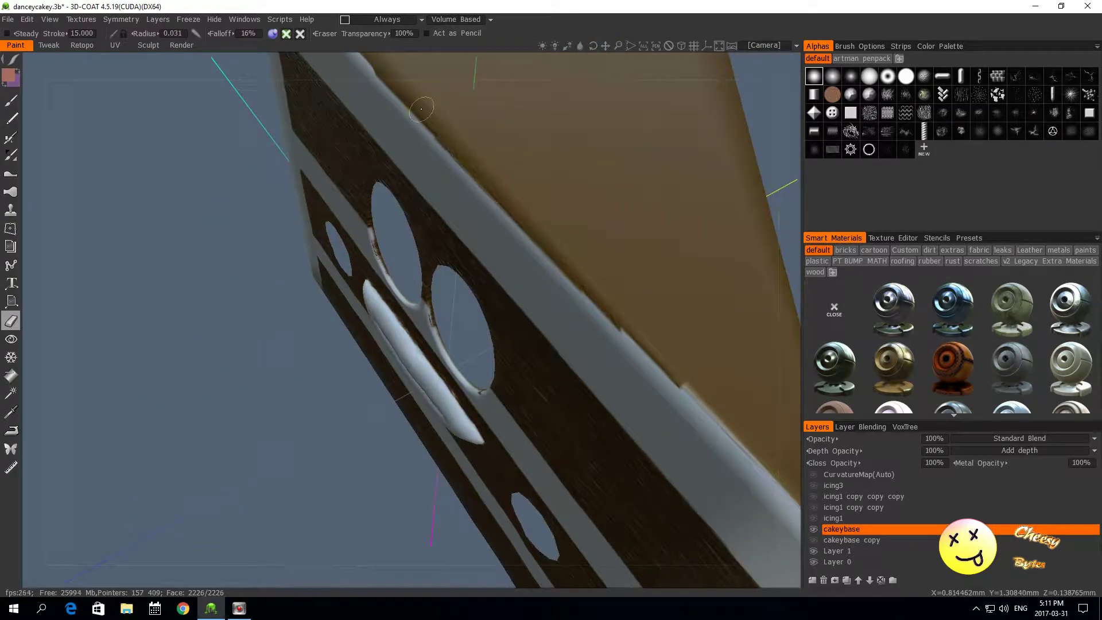
{"action": "left_click_drag", "start_coordinate": [439, 127], "coordinate": [454, 117]}
{"action": "middle_click_drag", "start_coordinate": [441, 220], "coordinate": [513, 404]}
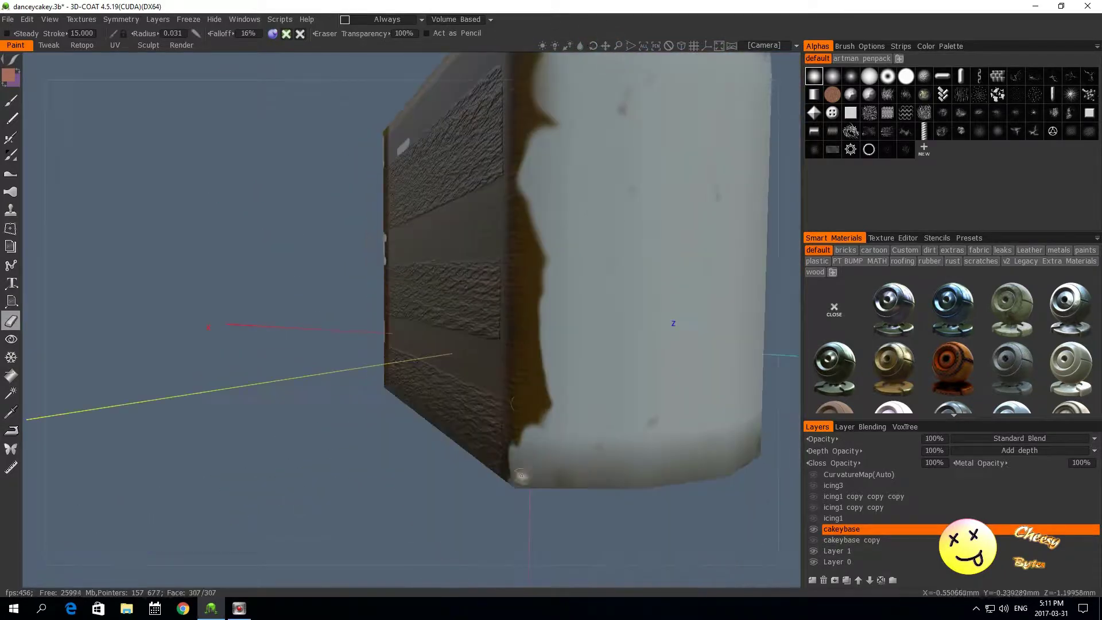
{"action": "middle_click_drag", "start_coordinate": [534, 365], "coordinate": [551, 308]}
{"action": "left_click", "coordinate": [814, 496]}
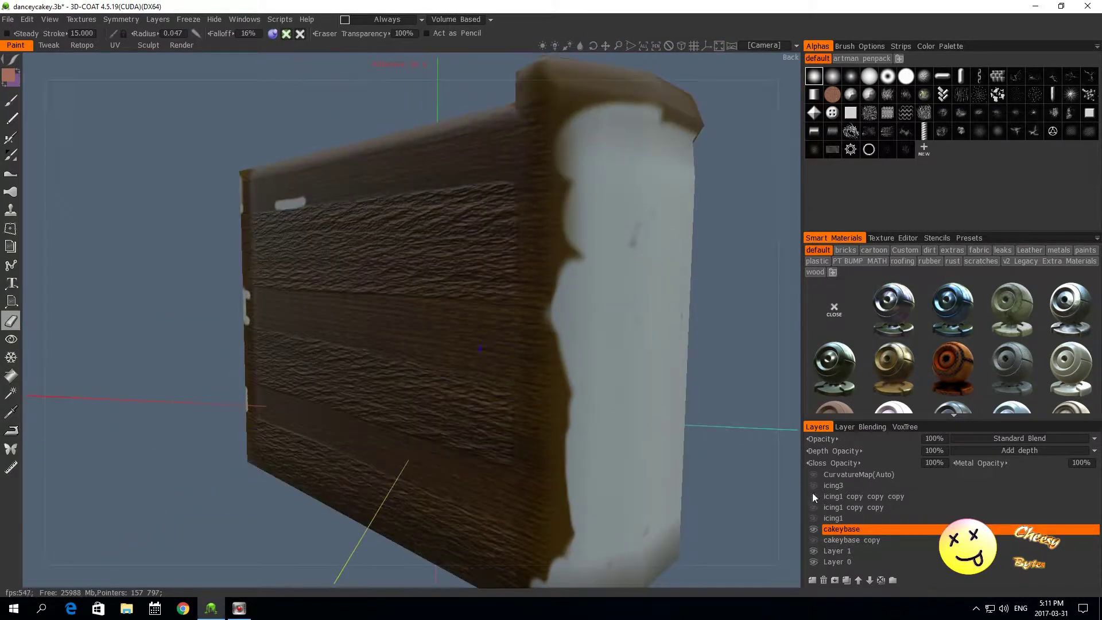
{"action": "left_click_drag", "start_coordinate": [591, 47], "coordinate": [7, 39]}
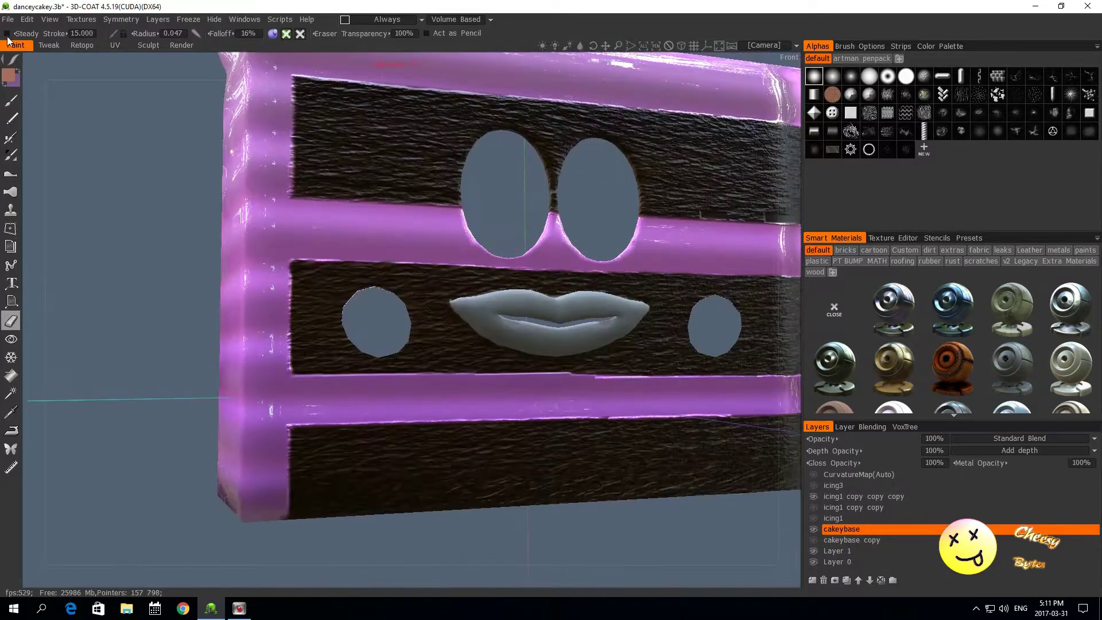
- Save the project and set the icing1 copy copy copy layer's metal opacity to 0%
{"action": "left_click", "coordinate": [7, 19]}
{"action": "left_click", "coordinate": [23, 121]}
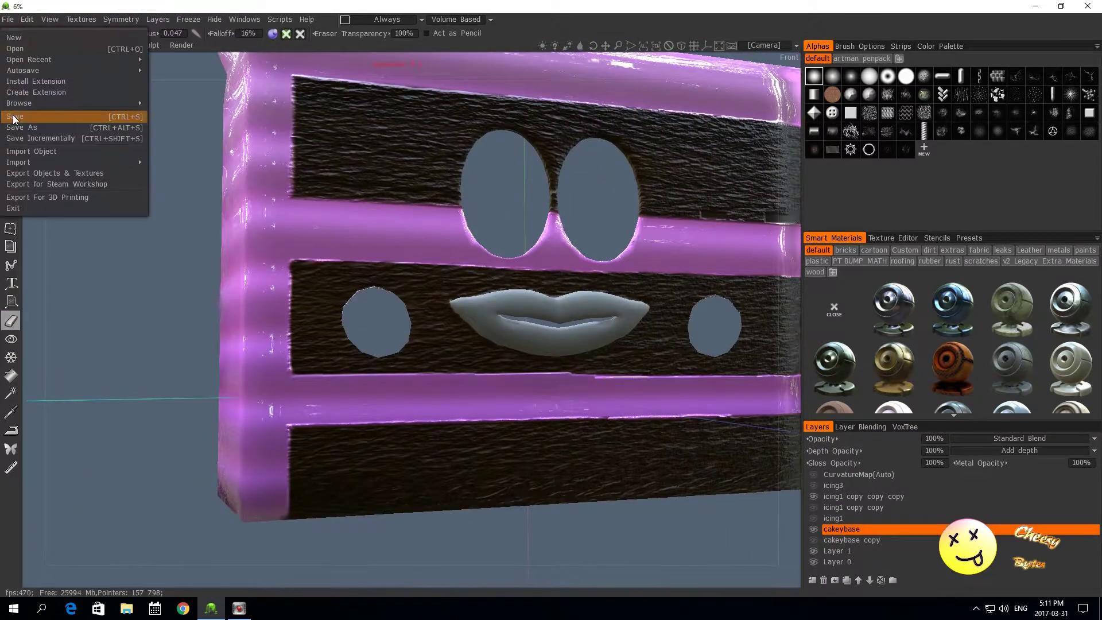
{"action": "left_click_drag", "start_coordinate": [592, 47], "coordinate": [592, 47]}
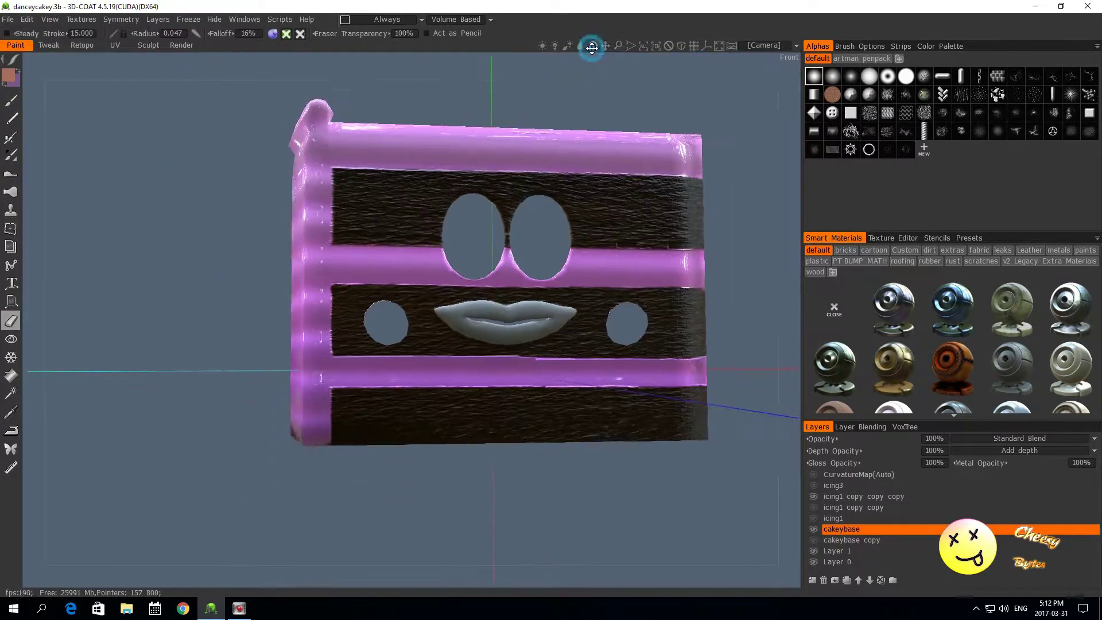
{"action": "left_click", "coordinate": [936, 459]}
{"action": "type", "text": "20"}
{"action": "left_click", "coordinate": [858, 497]}
{"action": "left_click_drag", "start_coordinate": [1081, 464], "coordinate": [927, 466]}
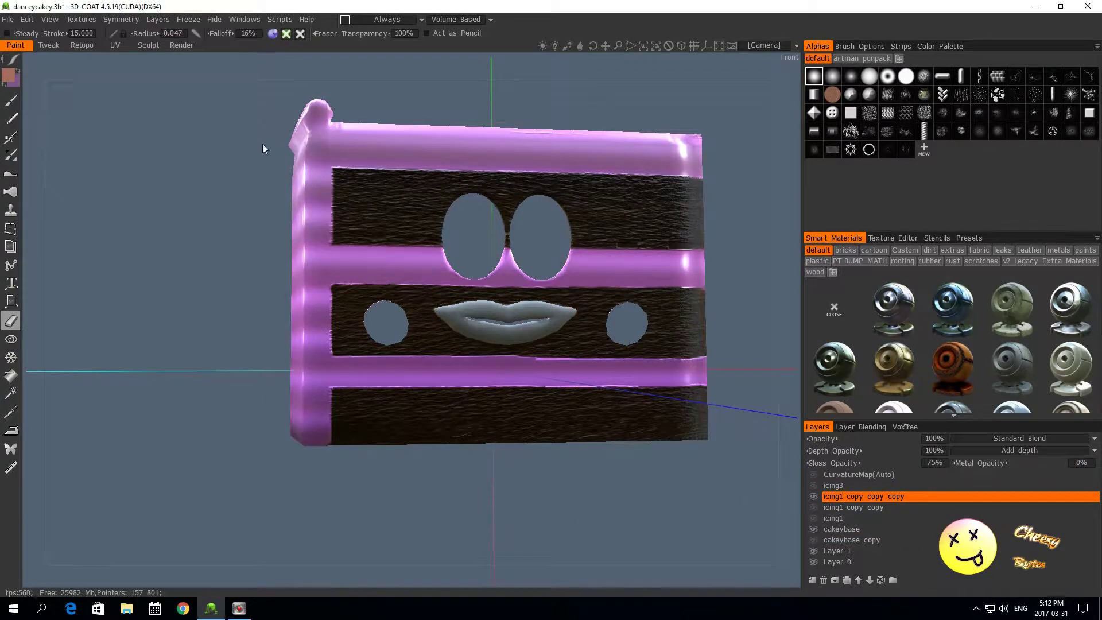
- Save the project again, then save a copy as danceycakey2
{"action": "left_click_drag", "start_coordinate": [593, 46], "coordinate": [574, 47]}
{"action": "left_click", "coordinate": [7, 19]}
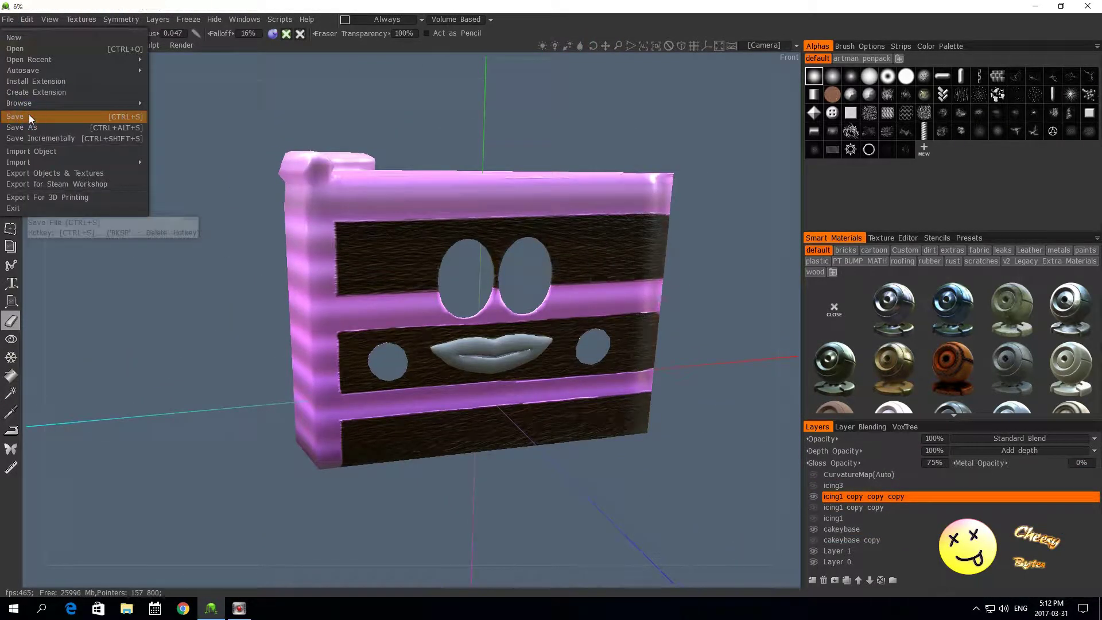
{"action": "left_click", "coordinate": [29, 116]}
{"action": "left_click_drag", "start_coordinate": [593, 45], "coordinate": [594, 45]}
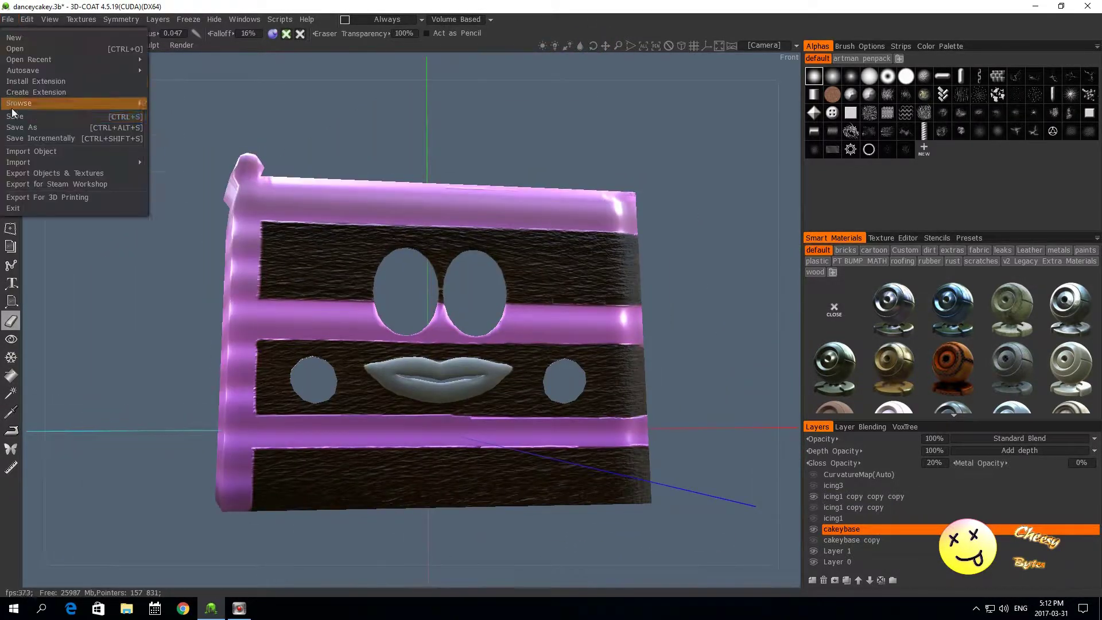
{"action": "left_click", "coordinate": [7, 19]}
{"action": "left_click", "coordinate": [41, 119]}
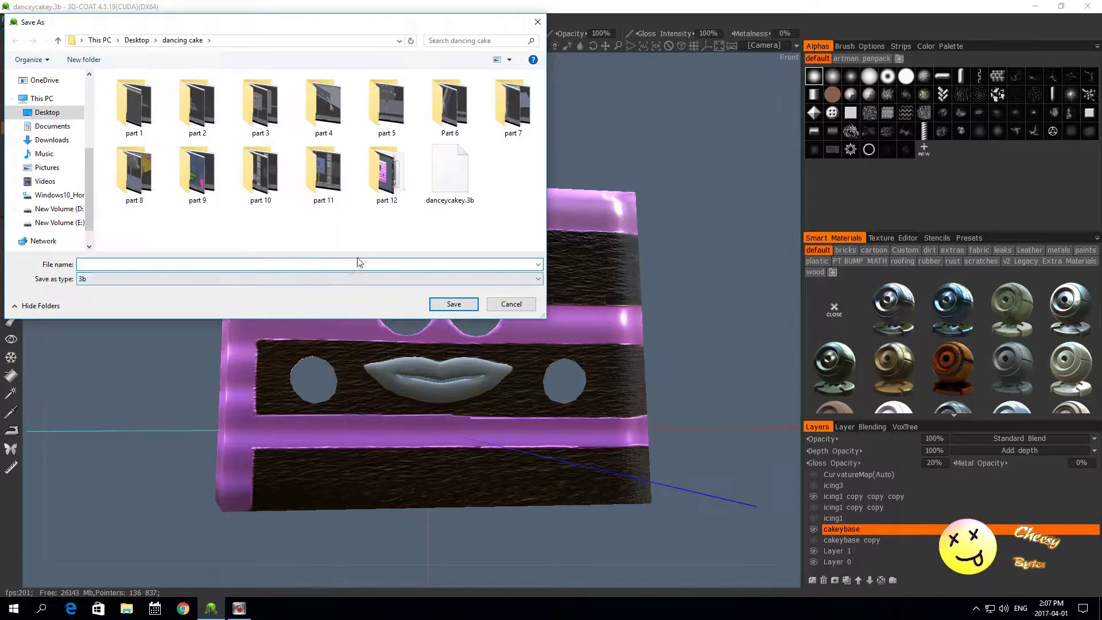
{"action": "type", "text": "anceycakey2"}
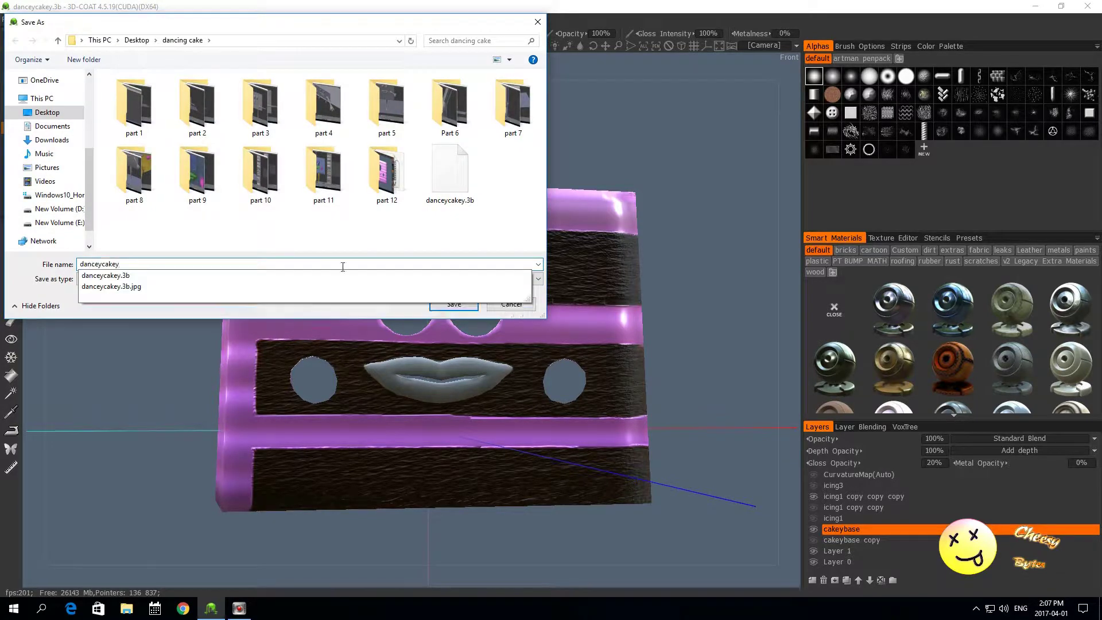
{"action": "key", "text": "Return"}
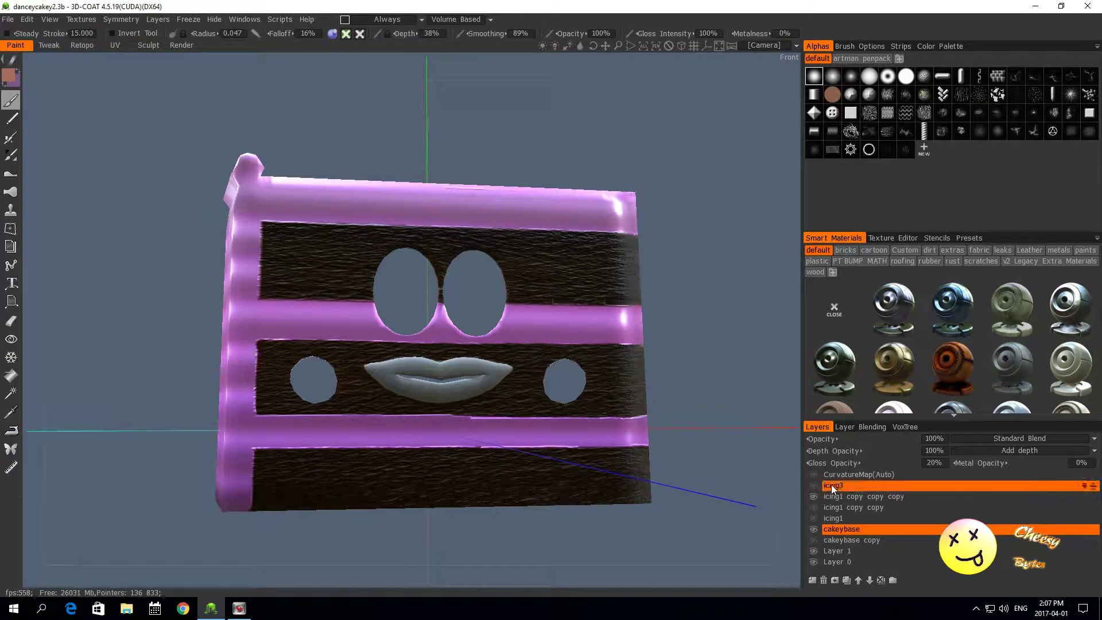
- Delete the redundant icing1 copy copy and icing1 layers and rename the remaining one icing1
{"action": "left_click", "coordinate": [855, 508]}
{"action": "left_click", "coordinate": [873, 518], "text": "shift"}
{"action": "left_click", "coordinate": [825, 580]}
{"action": "double_click", "coordinate": [935, 497]}
{"action": "type", "text": "icing1"}
{"action": "key", "text": "Return"}
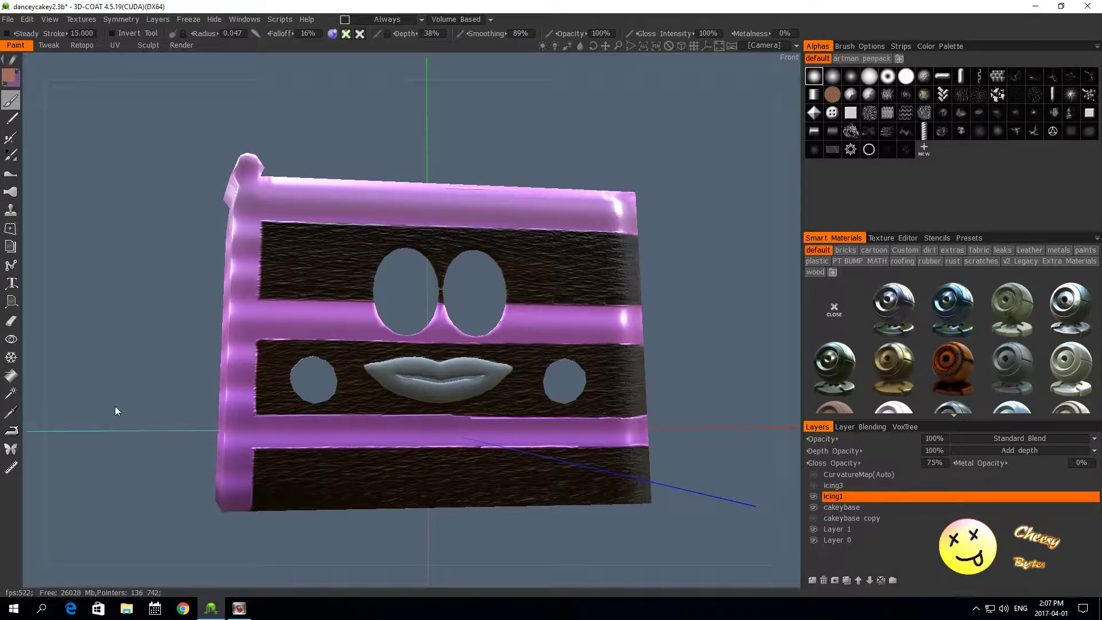
- Turn the cake slice front-on with the Erase tool and make cakeybase copy active
{"action": "left_click_drag", "start_coordinate": [592, 46], "coordinate": [356, 43]}
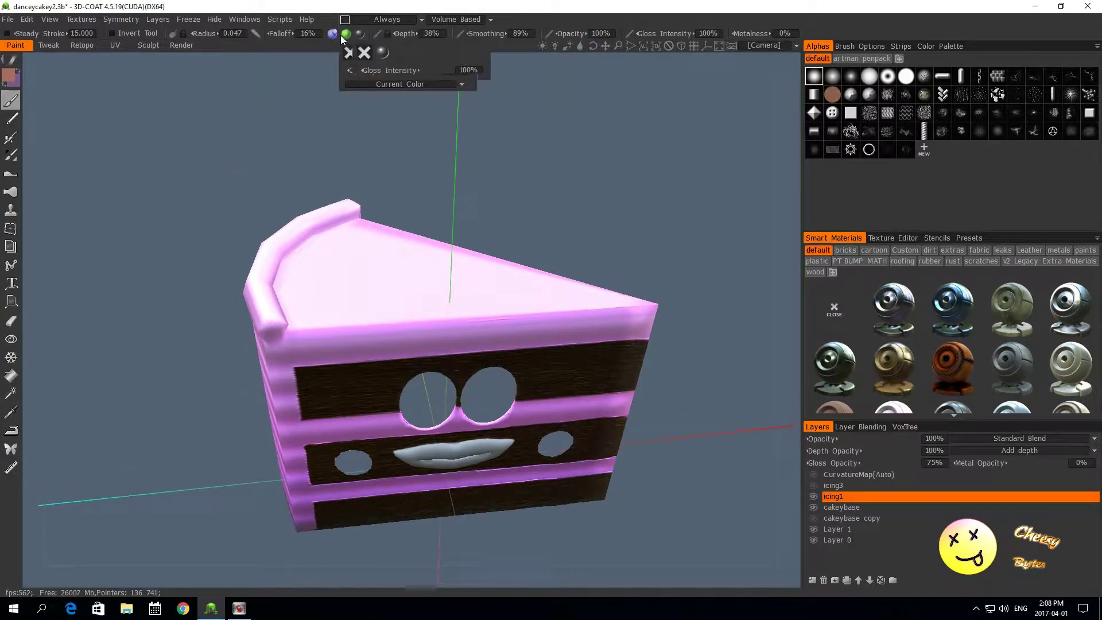
{"action": "scroll", "coordinate": [673, 328], "scroll_direction": "up", "scroll_amount": 3}
{"action": "key", "text": "e"}
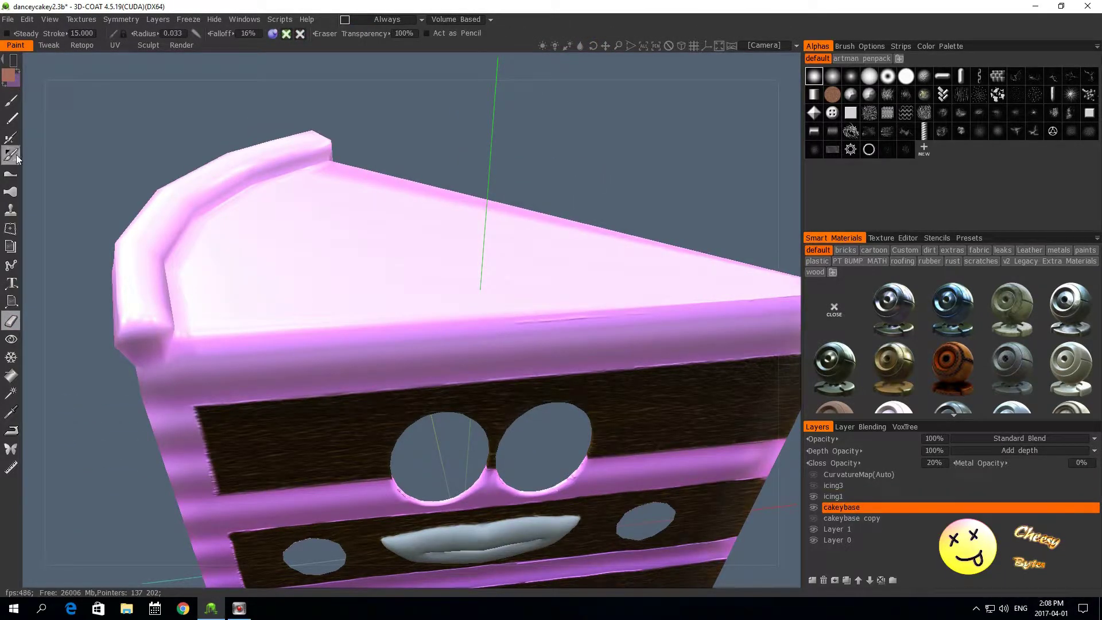
{"action": "left_click_drag", "start_coordinate": [593, 46], "coordinate": [320, 326]}
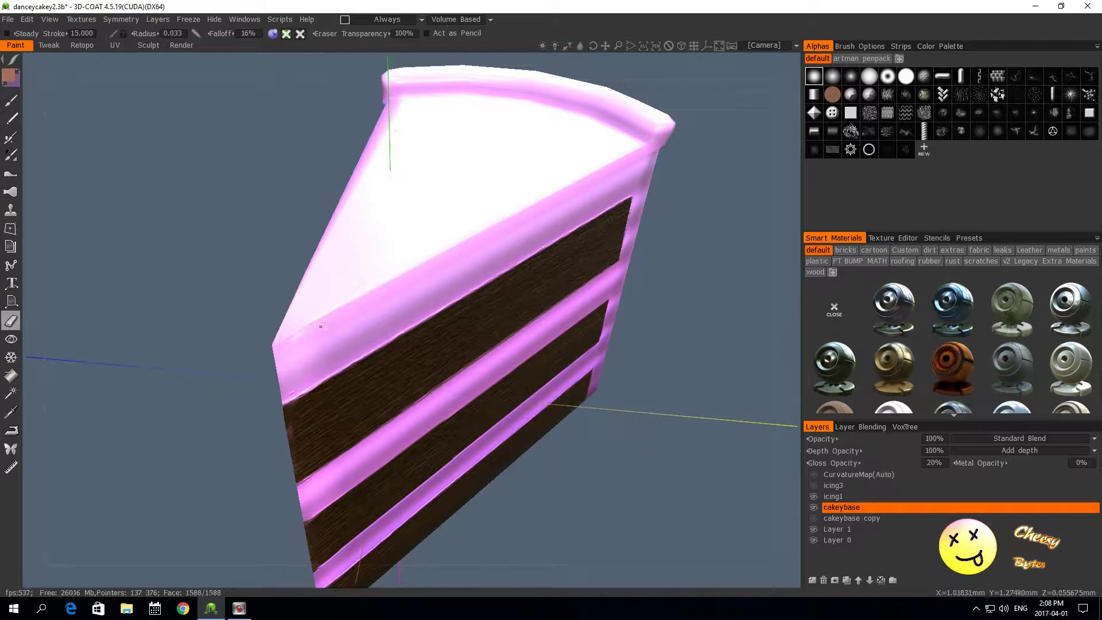
{"action": "left_click_drag", "start_coordinate": [298, 383], "coordinate": [680, 434]}
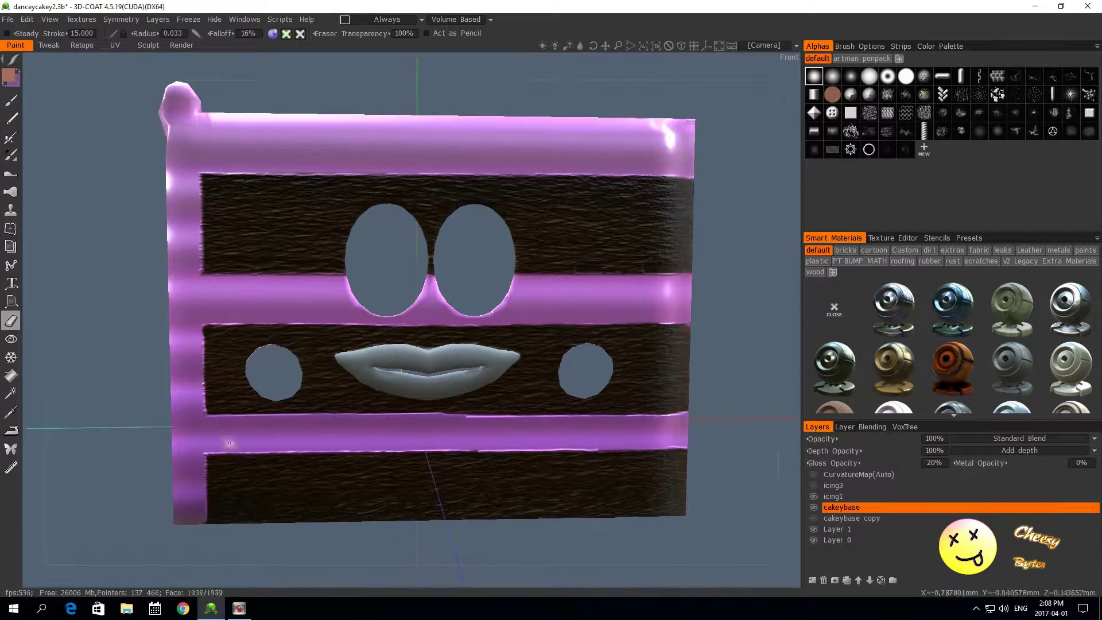
{"action": "left_click", "coordinate": [841, 518]}
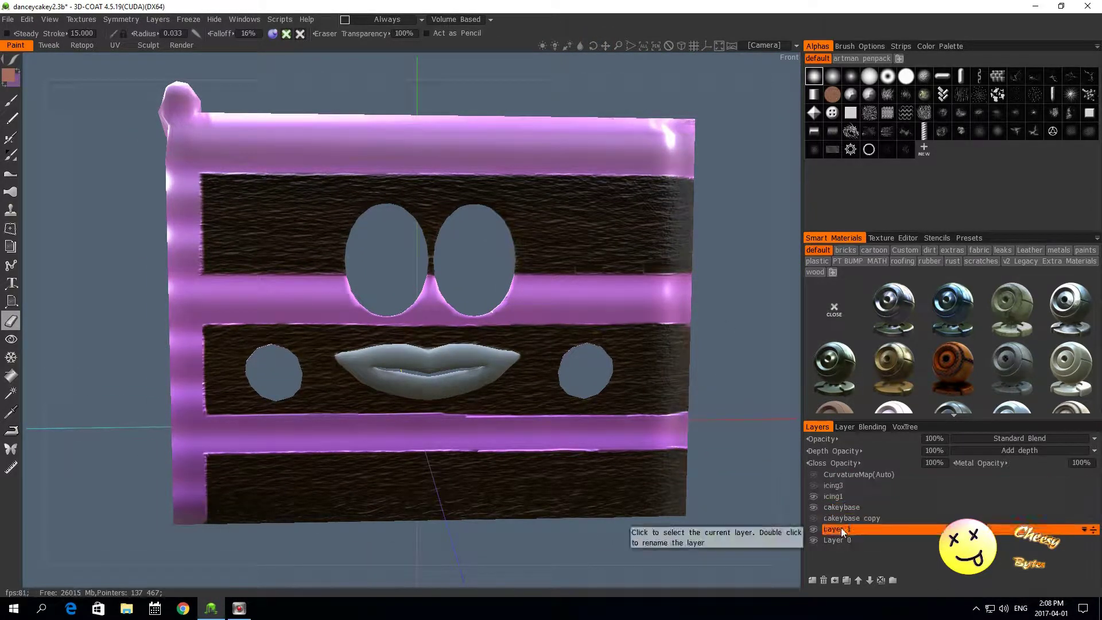
- Add a new layer named lips and pick a pink paint colour
{"action": "double_click", "coordinate": [850, 518]}
{"action": "left_click", "coordinate": [977, 518]}
{"action": "left_click", "coordinate": [10, 99]}
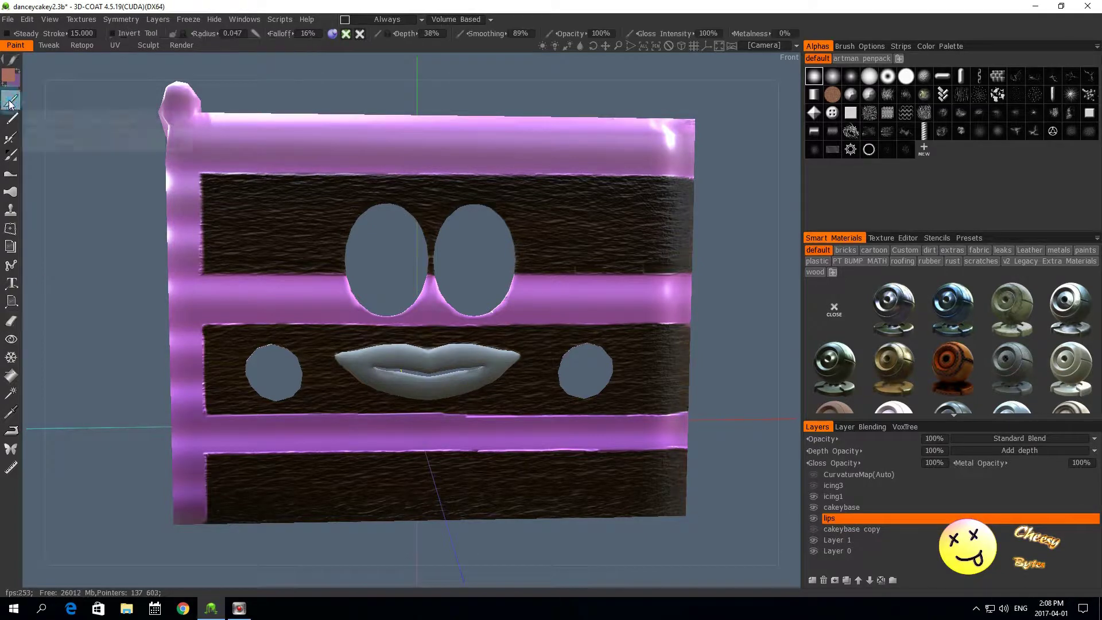
{"action": "left_click", "coordinate": [10, 76]}
{"action": "left_click", "coordinate": [507, 212]}
{"action": "left_click", "coordinate": [435, 392]}
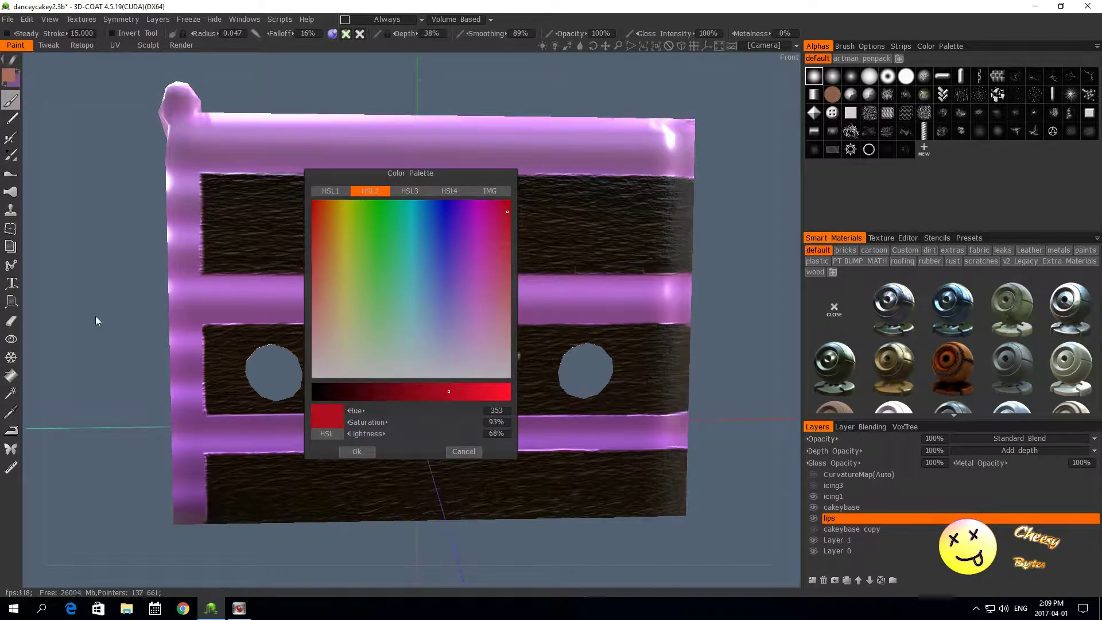
{"action": "left_click", "coordinate": [459, 381]}
{"action": "left_click", "coordinate": [356, 451]}
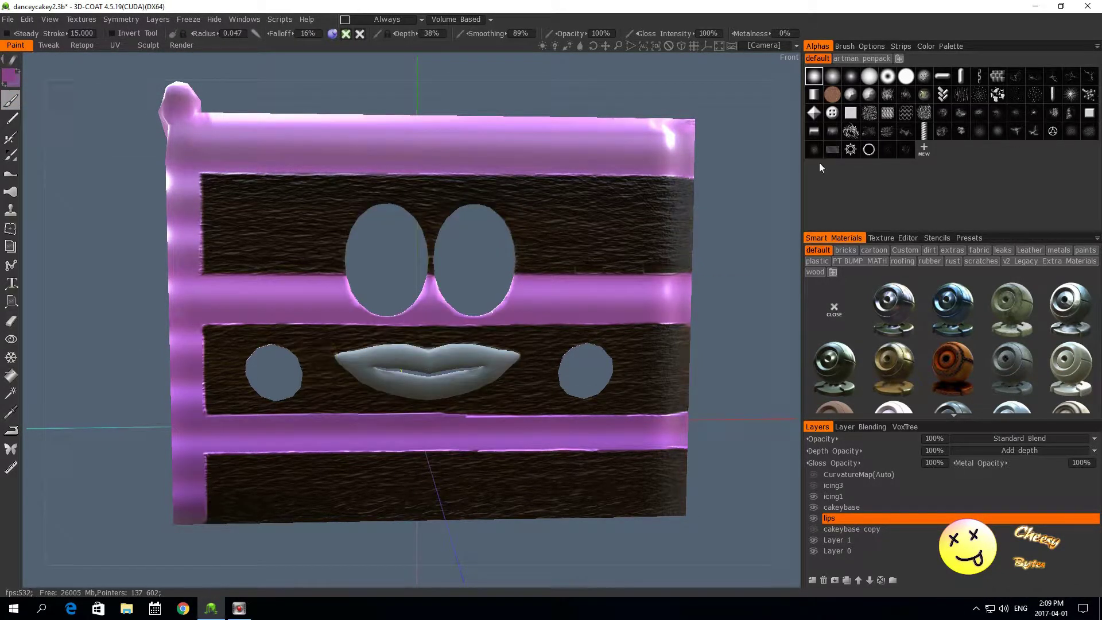
- Set up the Fill tool with Gradient Mode, a linear gradient across the model, and its colour
{"action": "left_click", "coordinate": [11, 376]}
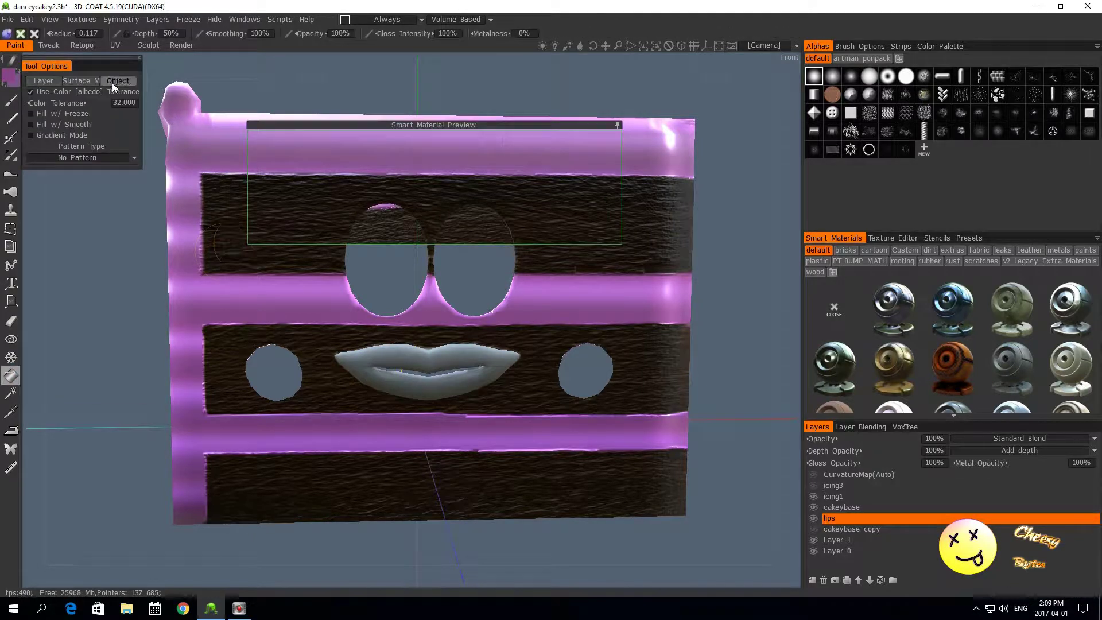
{"action": "left_click", "coordinate": [139, 57]}
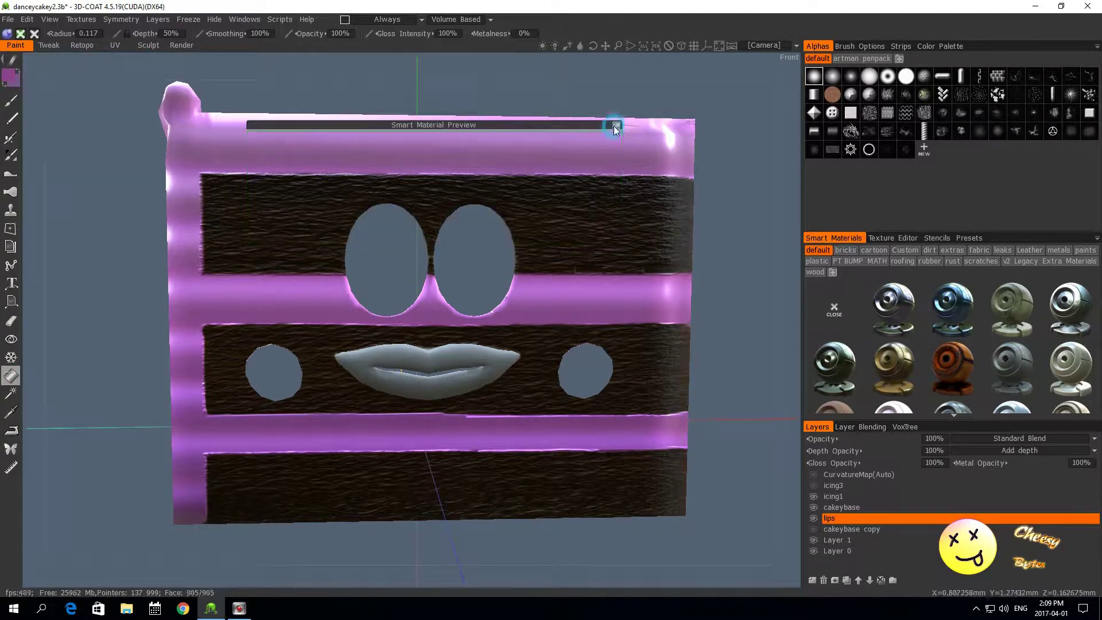
{"action": "left_click", "coordinate": [17, 375]}
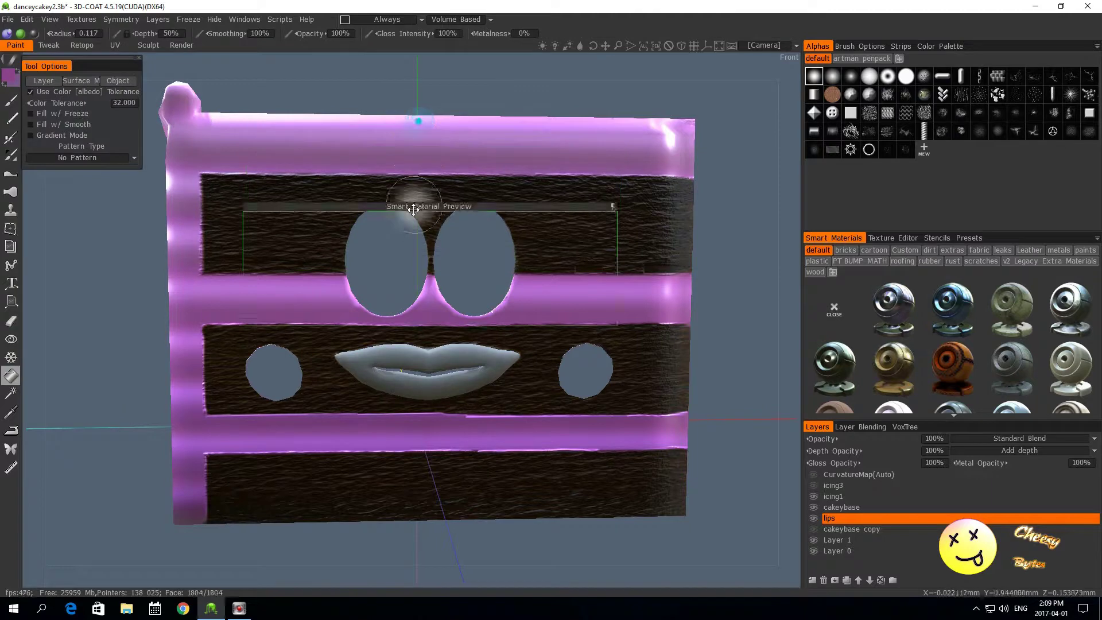
{"action": "left_click", "coordinate": [109, 124]}
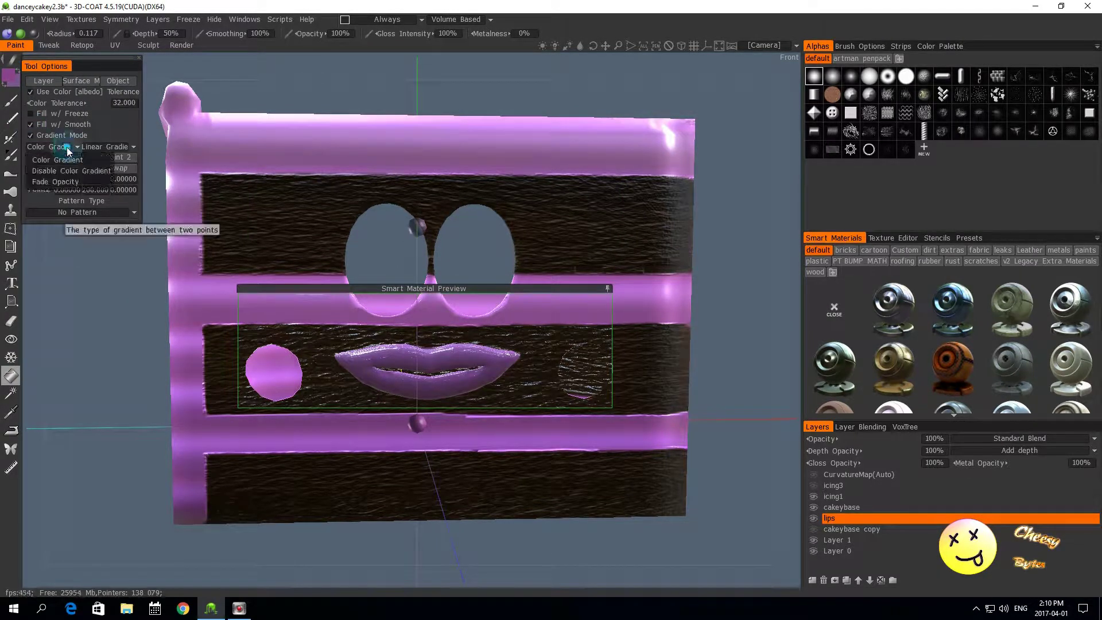
{"action": "left_click", "coordinate": [105, 146]}
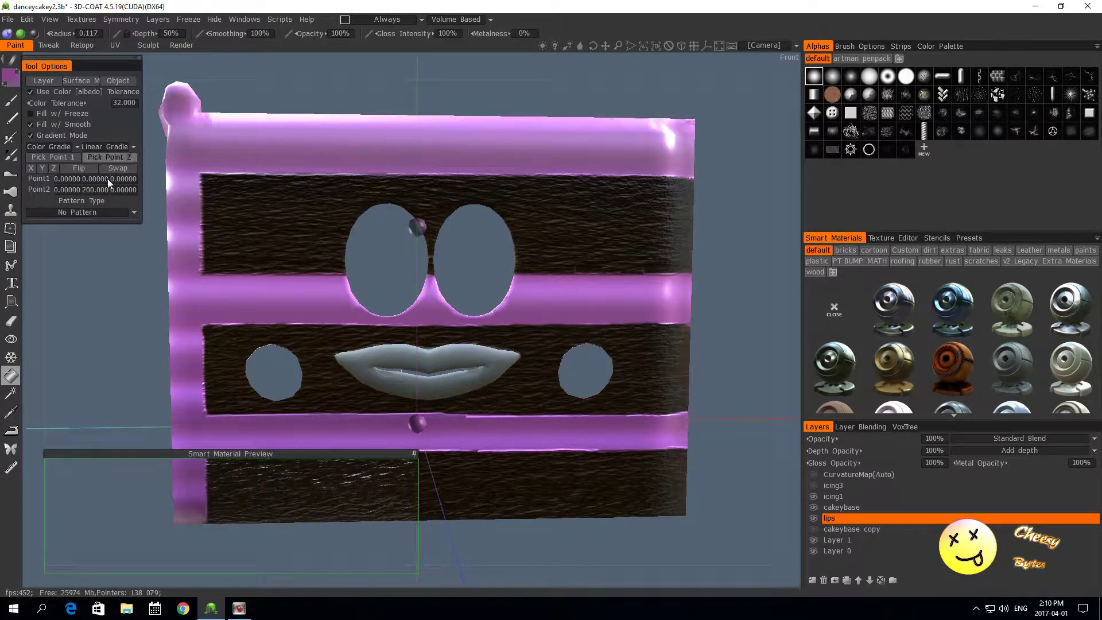
{"action": "left_click", "coordinate": [51, 156]}
{"action": "left_click", "coordinate": [423, 331]}
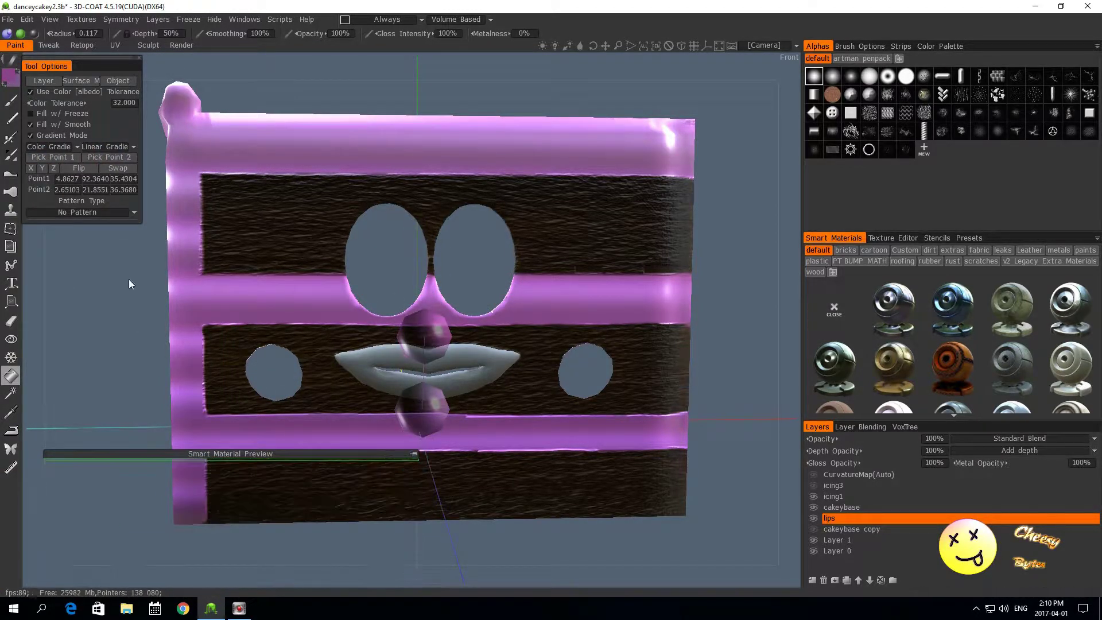
{"action": "left_click", "coordinate": [11, 77]}
{"action": "left_click", "coordinate": [349, 451]}
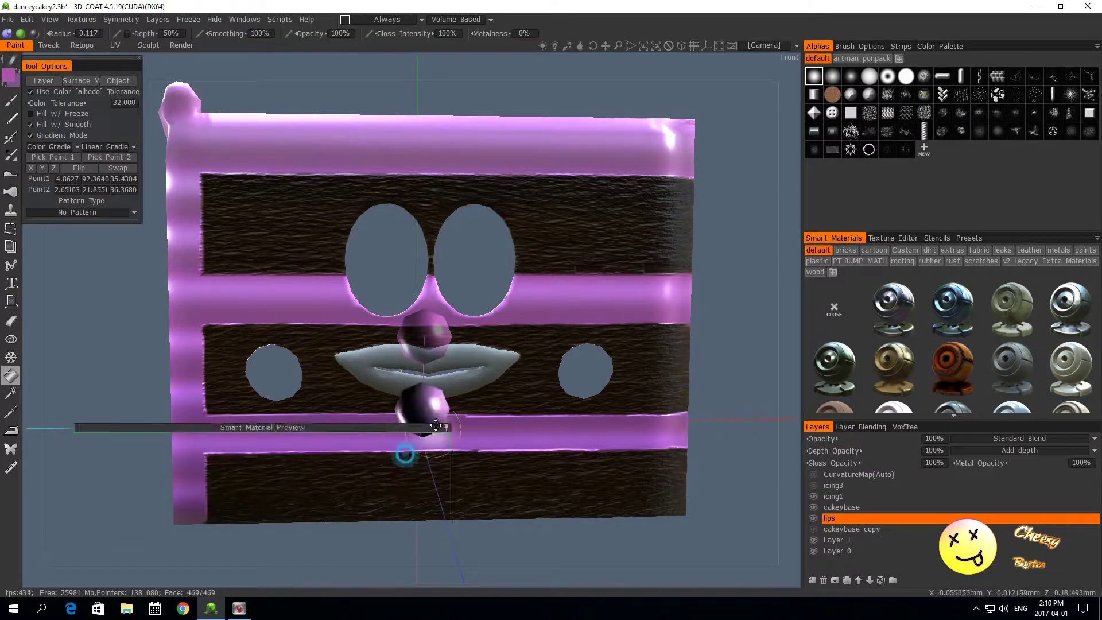
- Fill the lips with the set colour without filling the entire layer
{"action": "left_click", "coordinate": [11, 78]}
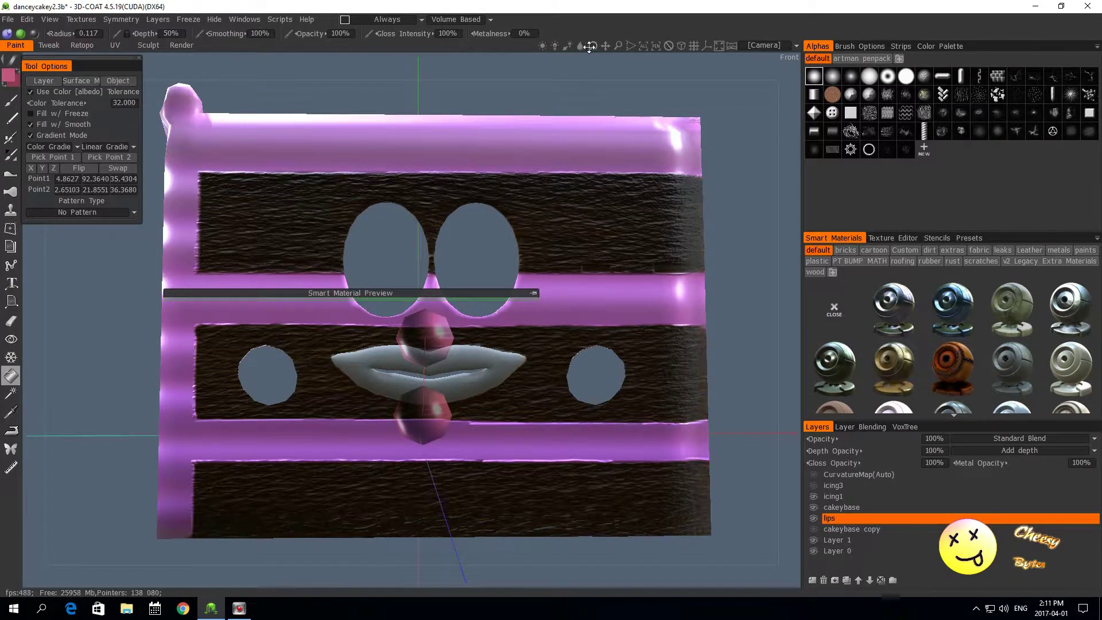
{"action": "left_click_drag", "start_coordinate": [618, 46], "coordinate": [637, 35]}
{"action": "left_click", "coordinate": [43, 80]}
{"action": "left_click", "coordinate": [485, 339]}
{"action": "left_click", "coordinate": [10, 100]}
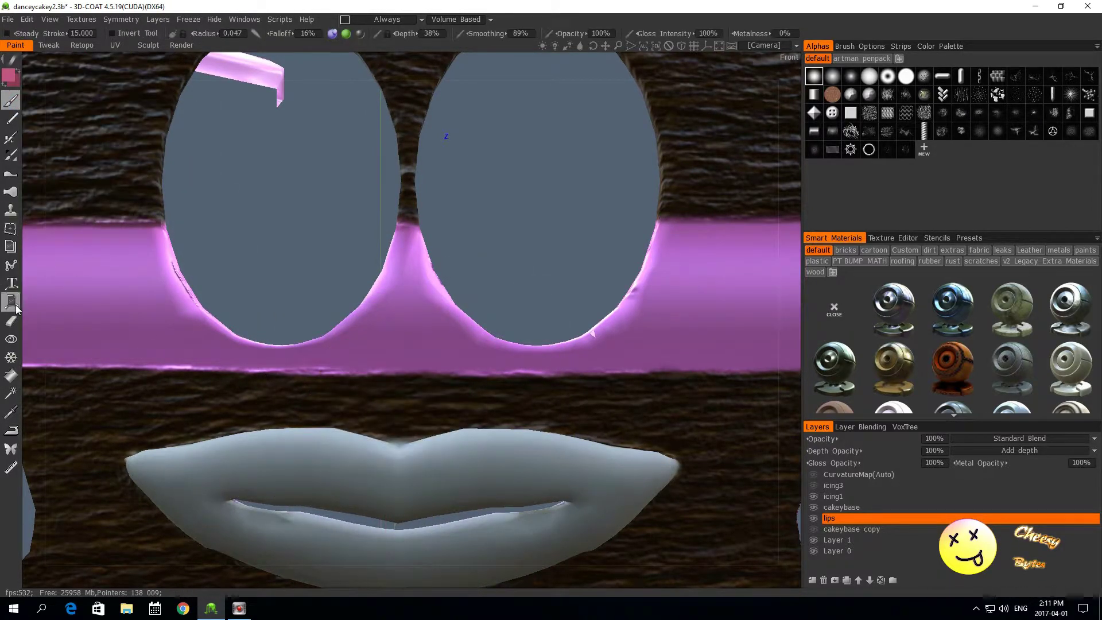
{"action": "left_click", "coordinate": [10, 376]}
- Set the fill pattern to Gaussian Noise and move the lips layer above icing1
{"action": "left_click", "coordinate": [814, 507]}
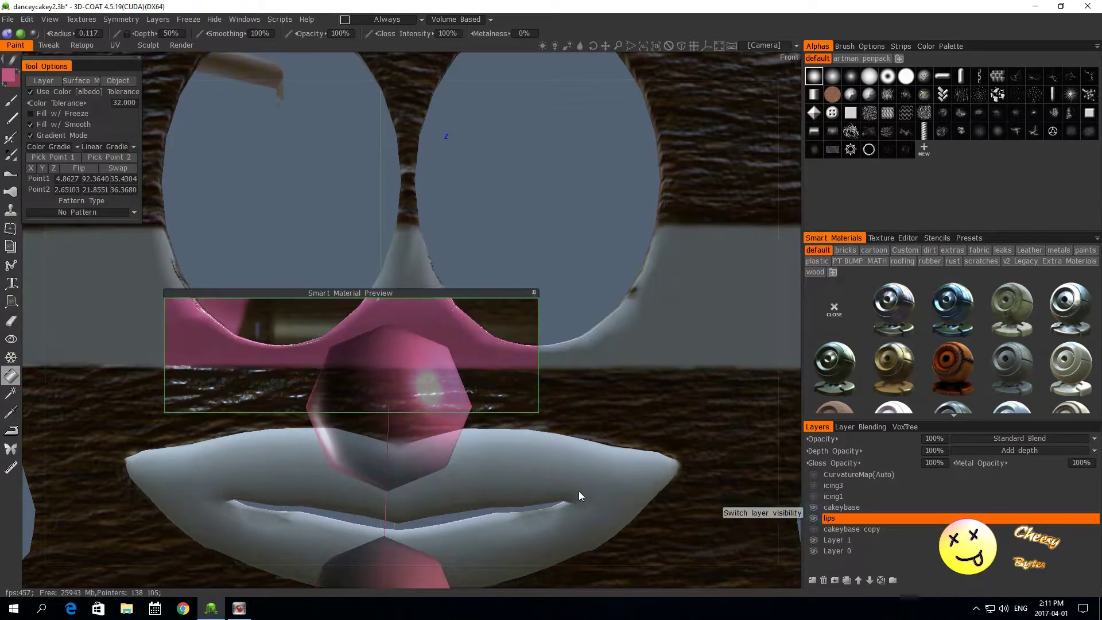
{"action": "scroll", "coordinate": [602, 369], "scroll_direction": "down", "scroll_amount": 5}
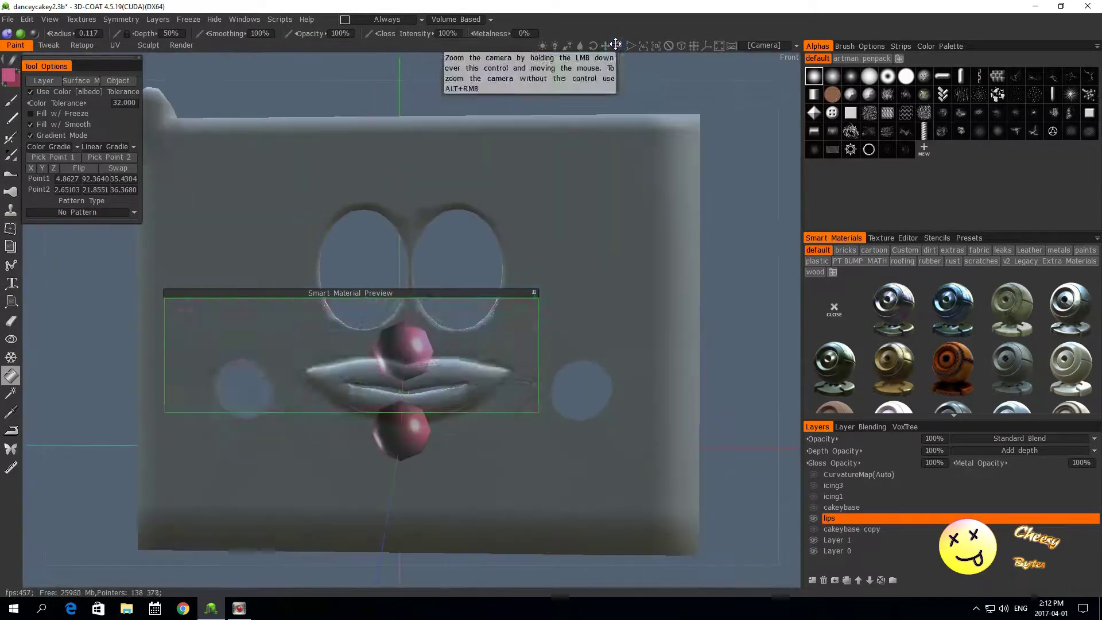
{"action": "left_click", "coordinate": [77, 215]}
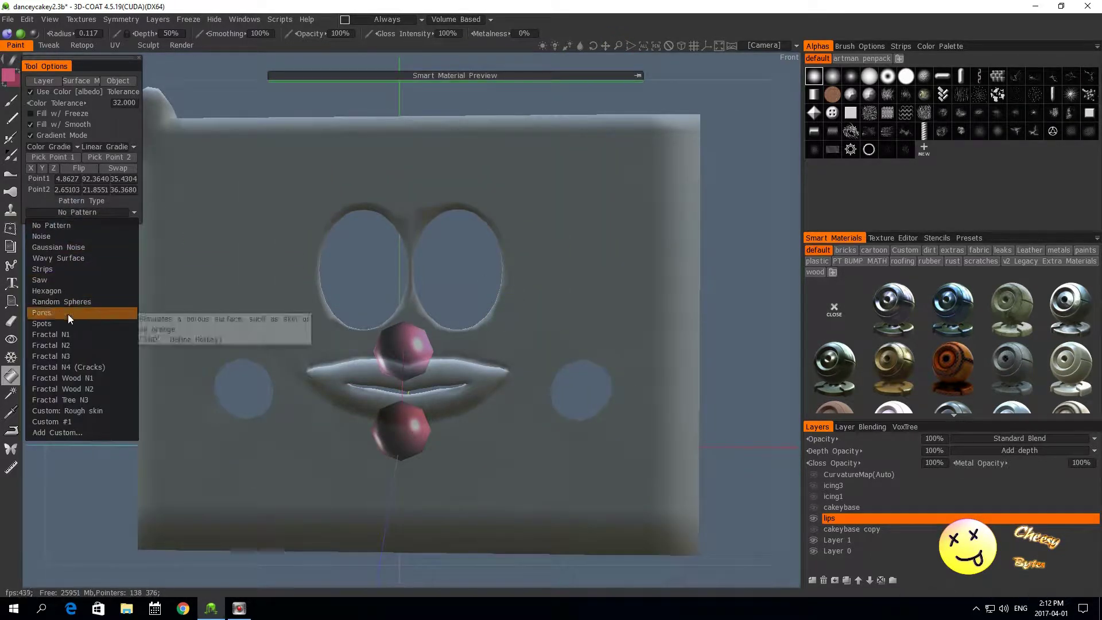
{"action": "left_click", "coordinate": [109, 411]}
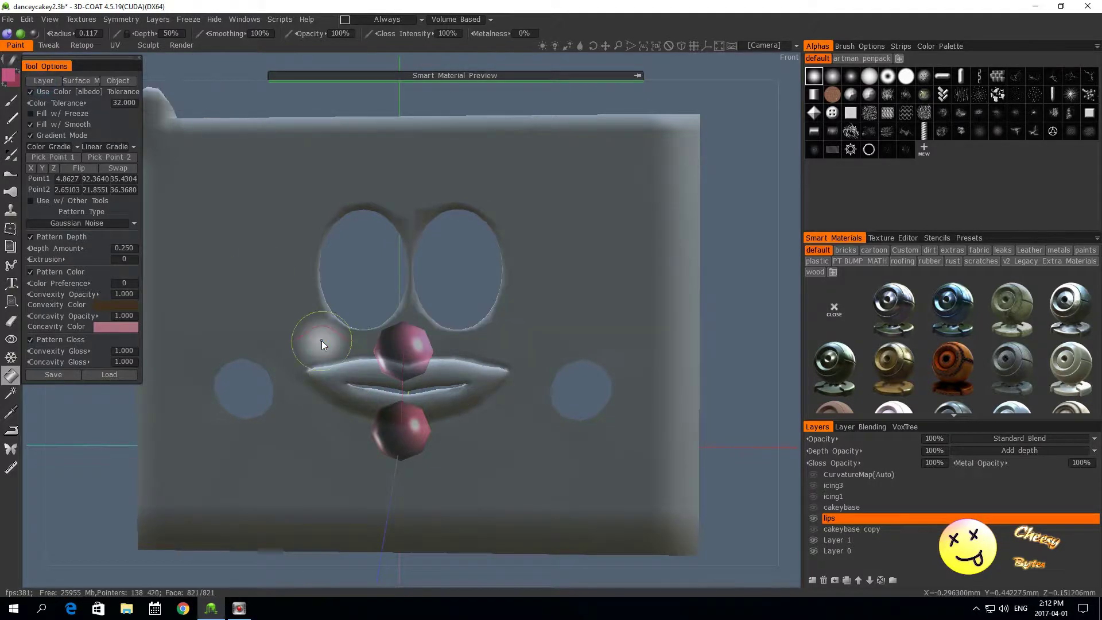
{"action": "left_click", "coordinate": [138, 57]}
{"action": "mouse_move", "coordinate": [620, 78]}
{"action": "left_mouse_down"}
{"action": "mouse_move", "coordinate": [592, 86]}
{"action": "mouse_move", "coordinate": [613, 87]}
{"action": "left_mouse_up"}
{"action": "left_click", "coordinate": [858, 580]}
{"action": "left_click", "coordinate": [858, 580]}
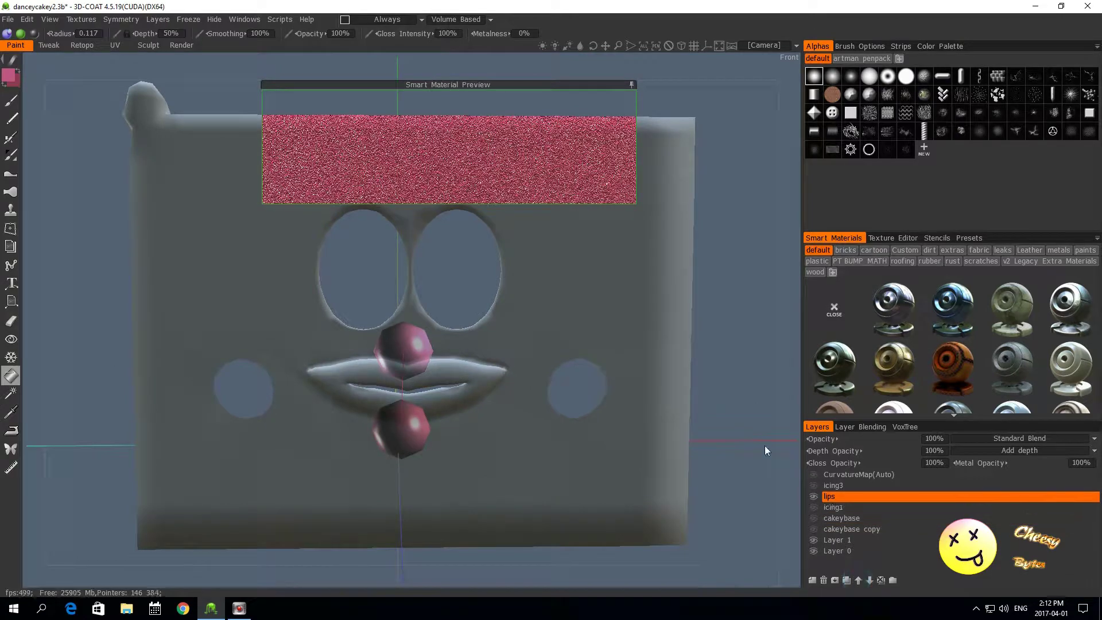
- Show the icing layers again, review the pink lips, and make cakeybase the active layer
{"action": "left_click", "coordinate": [813, 507]}
{"action": "left_click", "coordinate": [813, 580]}
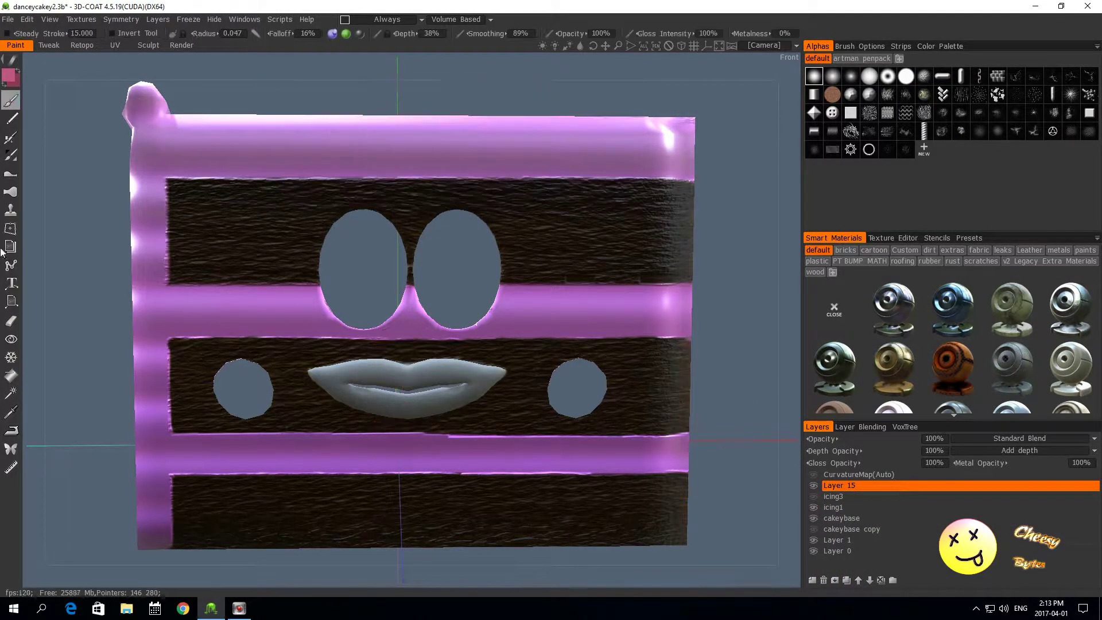
{"action": "mouse_move", "coordinate": [10, 375]}
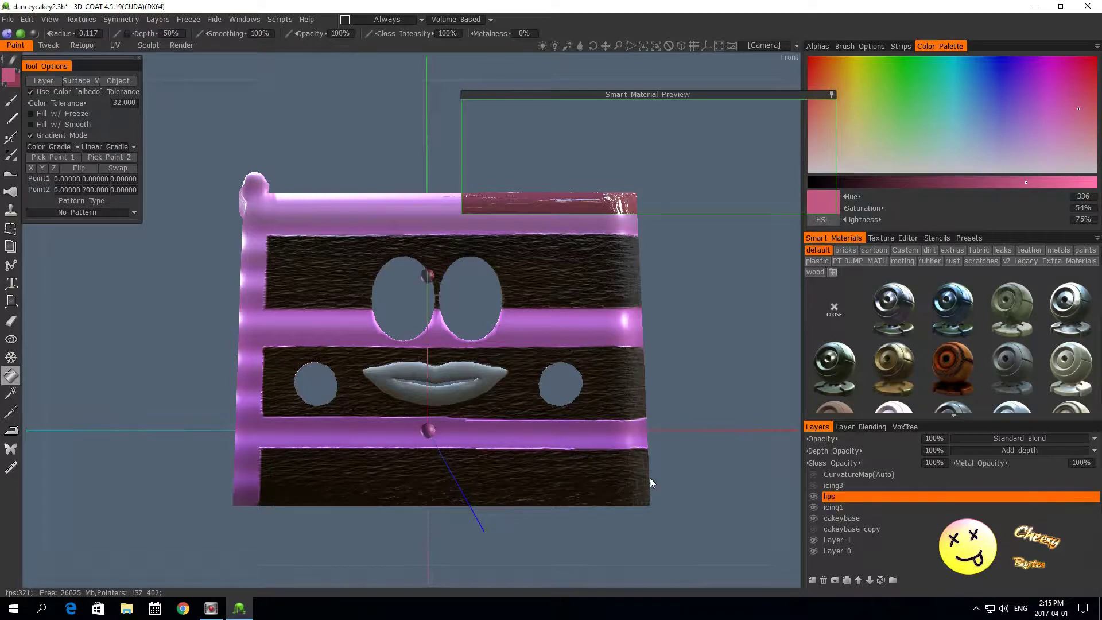
{"action": "scroll", "coordinate": [597, 50], "scroll_direction": "up", "scroll_amount": 3}
{"action": "mouse_move", "coordinate": [597, 50]}
{"action": "left_mouse_down"}
{"action": "mouse_move", "coordinate": [617, 47]}
{"action": "mouse_move", "coordinate": [845, 380]}
{"action": "left_mouse_up"}
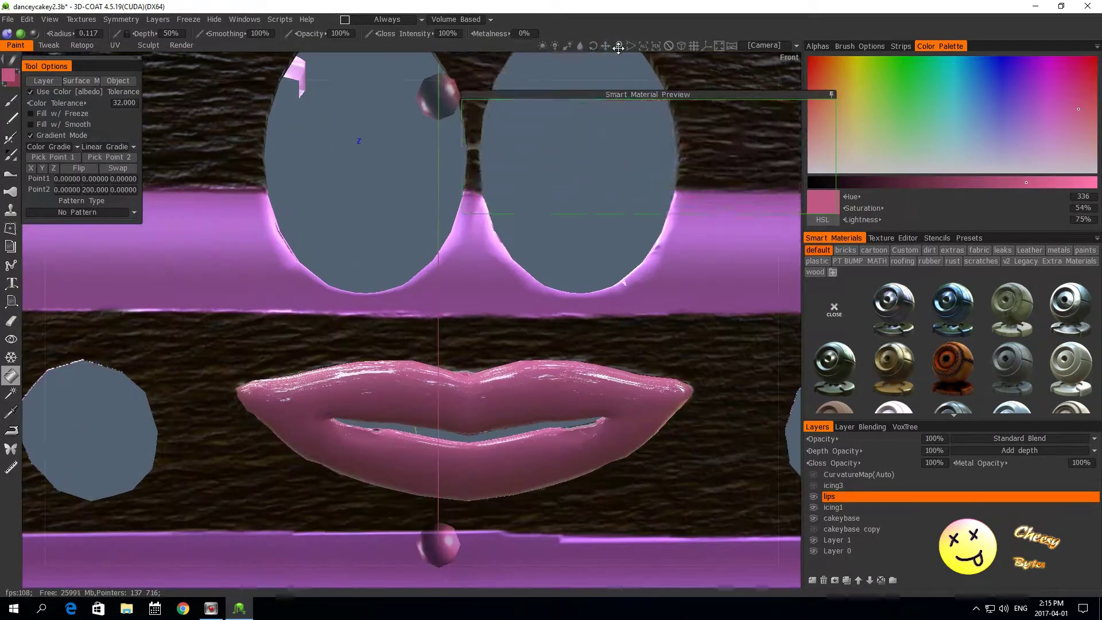
{"action": "left_click", "coordinate": [841, 518]}
{"action": "left_click_drag", "start_coordinate": [593, 45], "coordinate": [607, 48]}
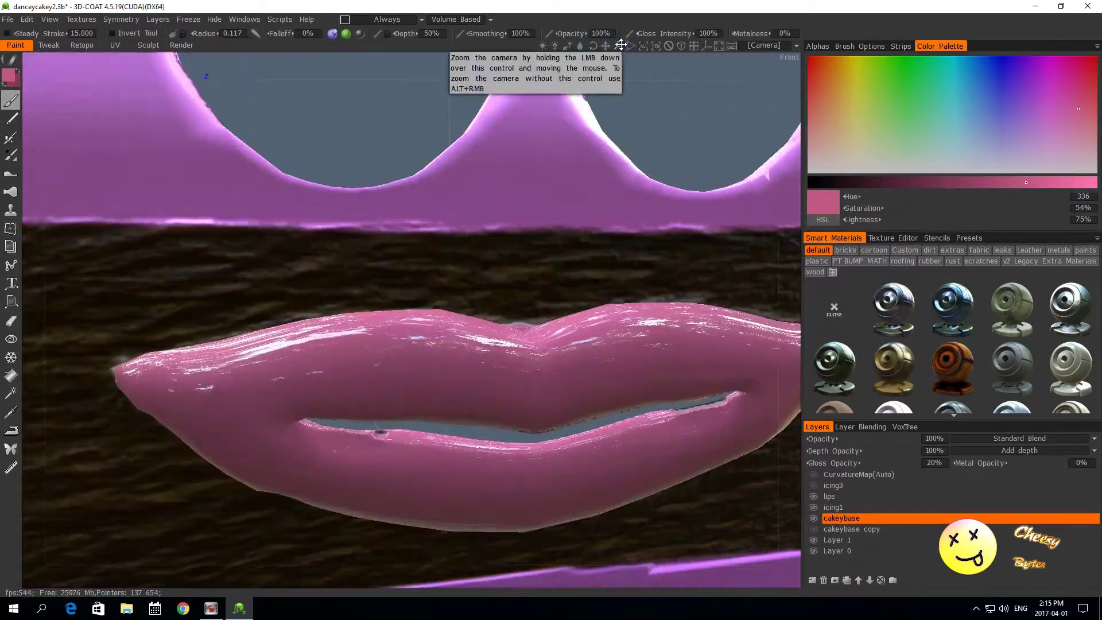
- Make the lips layer active, zoom in close, and shrink the brush for detail work
{"action": "left_click", "coordinate": [829, 496]}
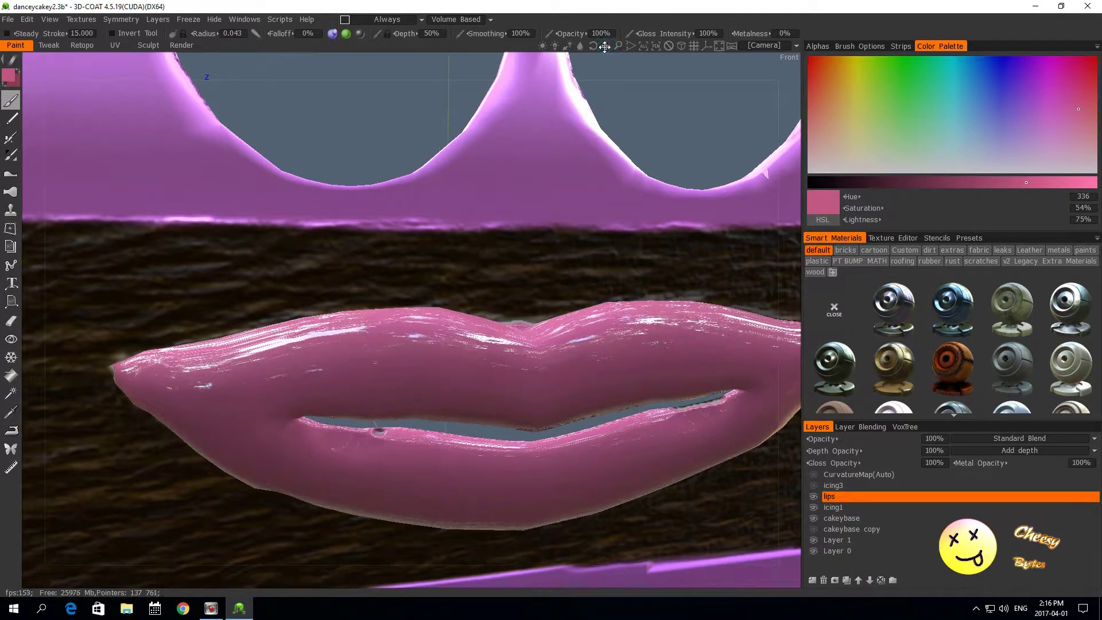
{"action": "left_click_drag", "start_coordinate": [603, 44], "coordinate": [355, 35]}
{"action": "right_click_drag", "start_coordinate": [357, 512], "coordinate": [679, 554]}
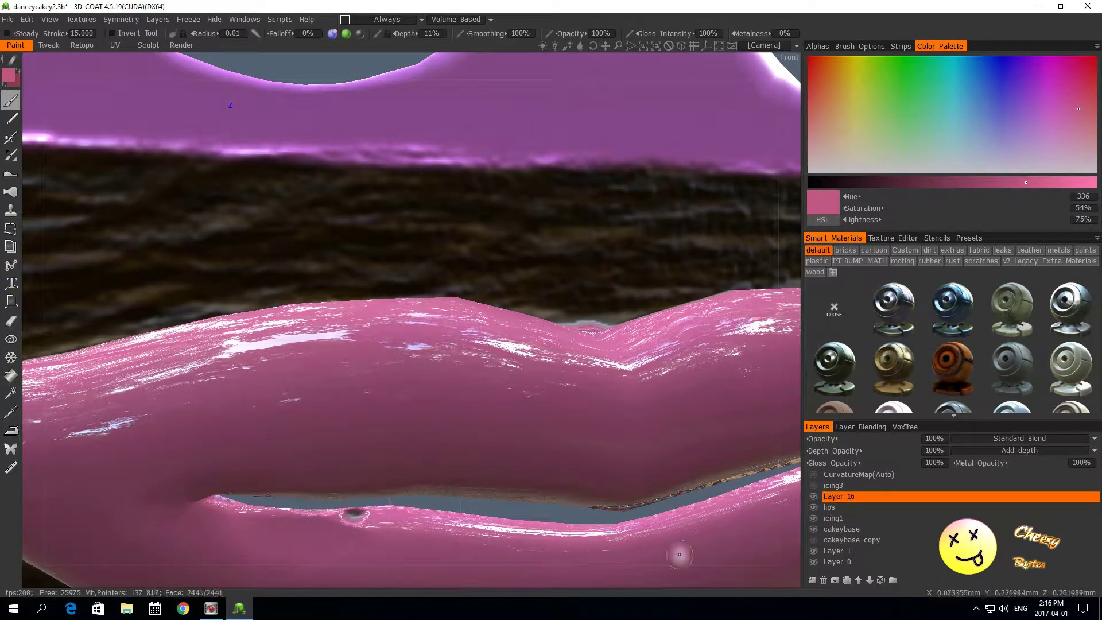
{"action": "left_click_drag", "start_coordinate": [605, 45], "coordinate": [420, 108]}
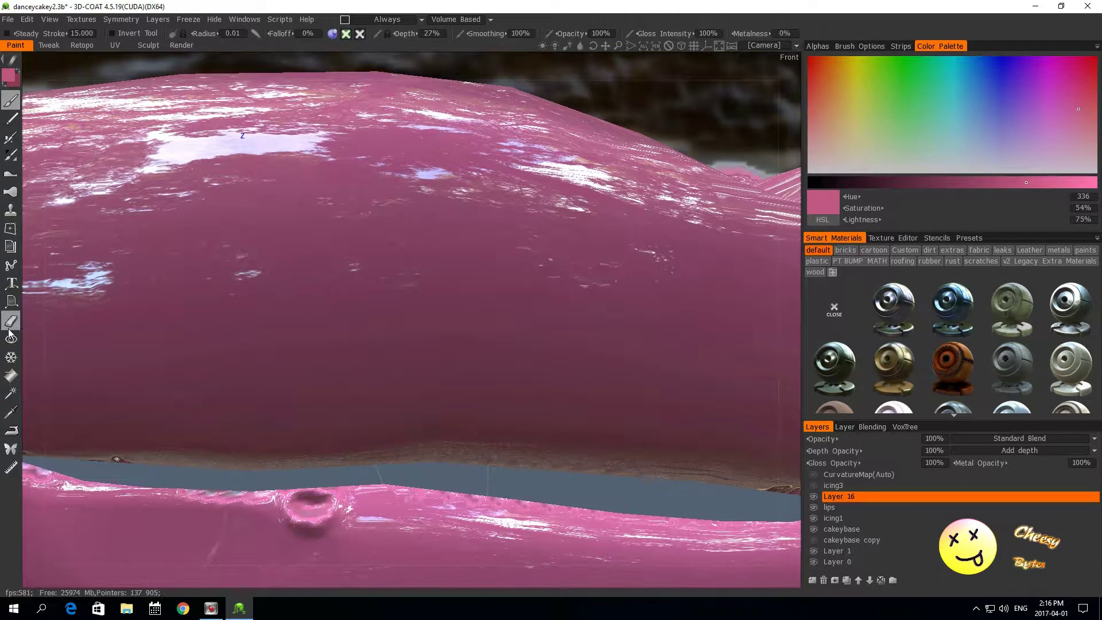
{"action": "left_click", "coordinate": [10, 173]}
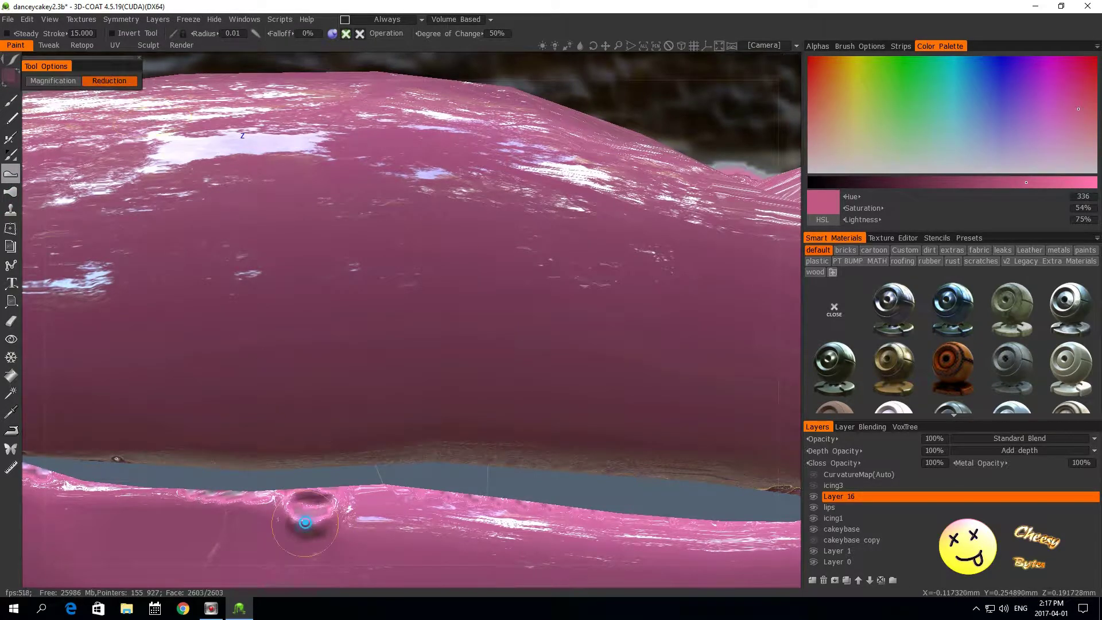
{"action": "middle_click_drag", "start_coordinate": [552, 58], "coordinate": [331, 414]}
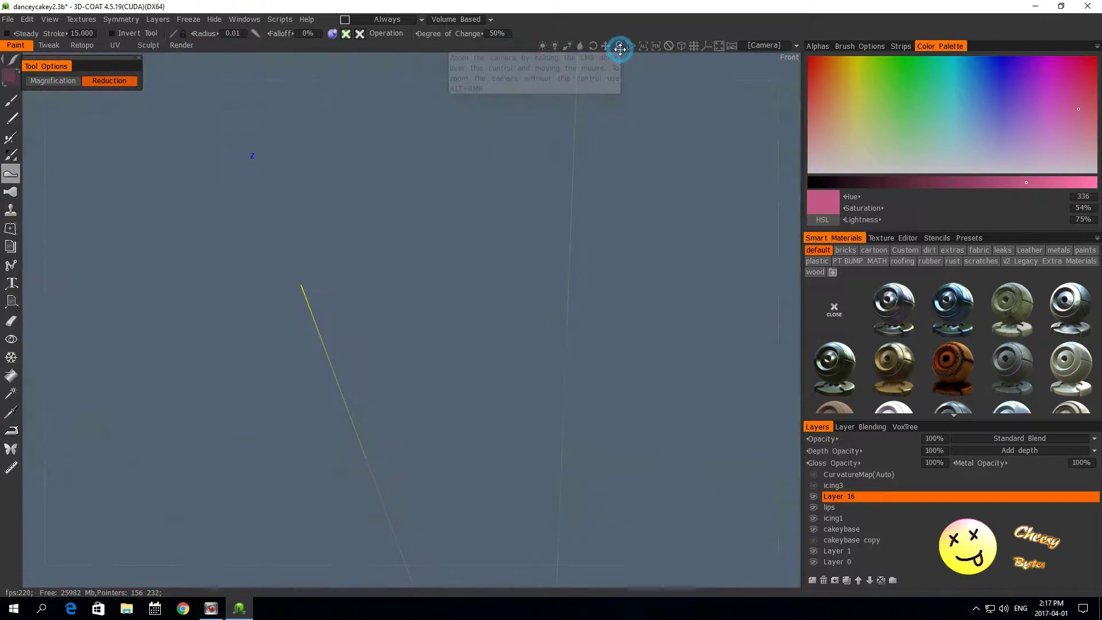
{"action": "left_click", "coordinate": [10, 100]}
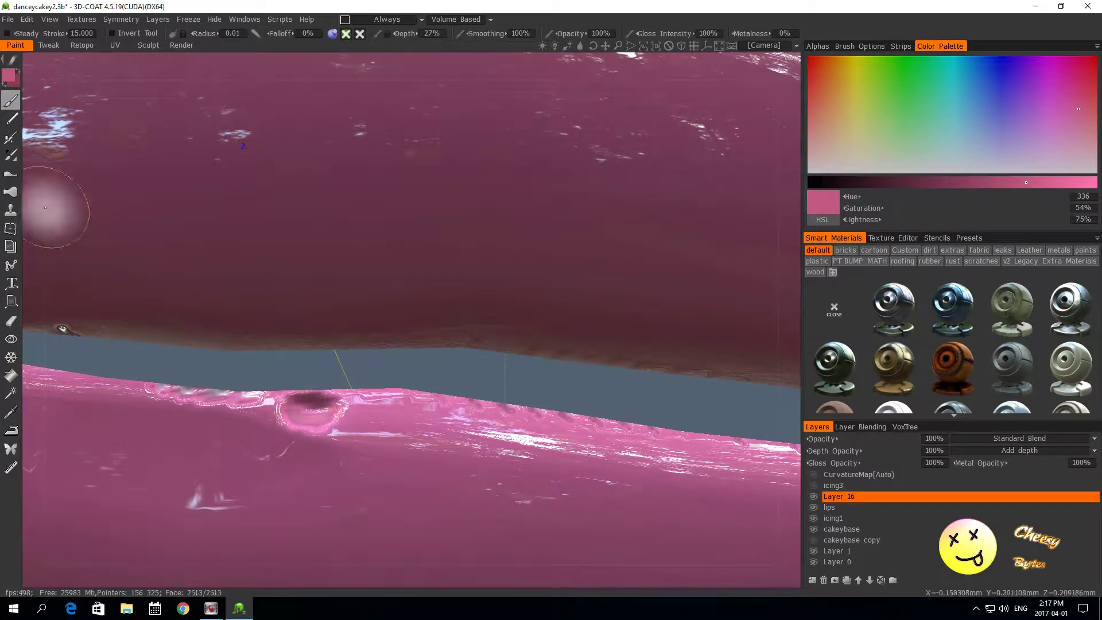
{"action": "left_click", "coordinate": [817, 46]}
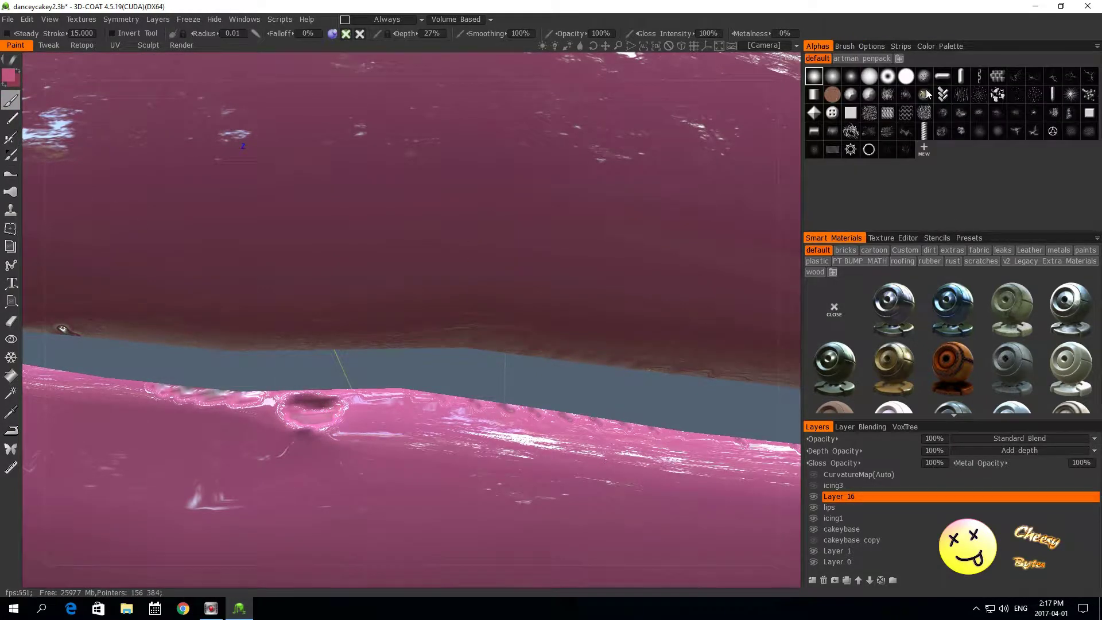
{"action": "middle_click_drag", "start_coordinate": [310, 414], "coordinate": [589, 66]}
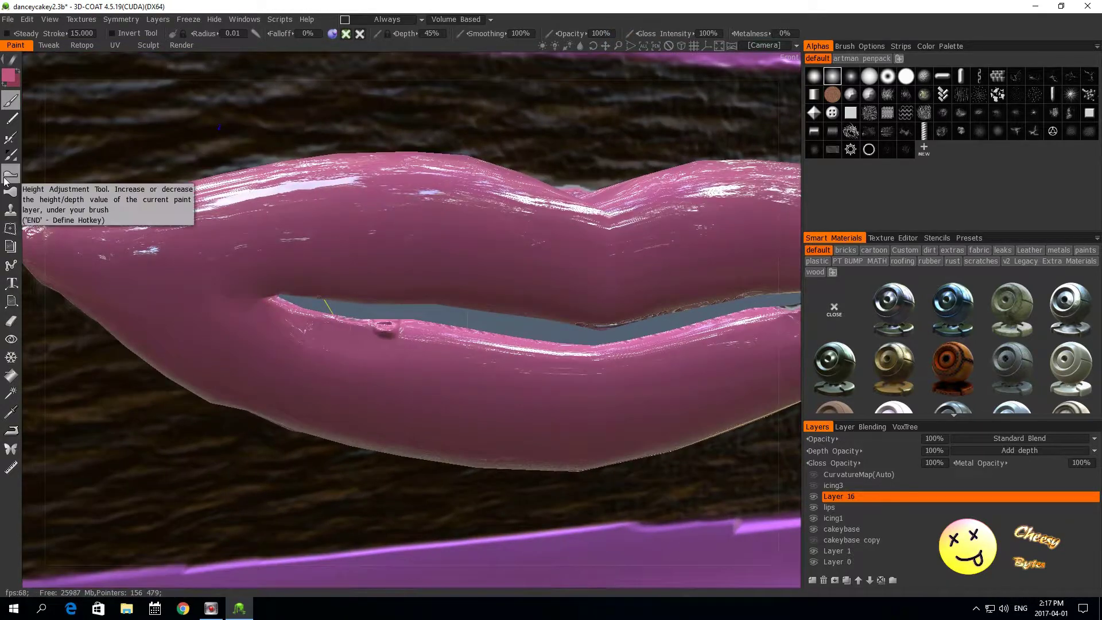
{"action": "left_click", "coordinate": [10, 174]}
{"action": "scroll", "coordinate": [402, 287], "scroll_direction": "up", "scroll_amount": 3}
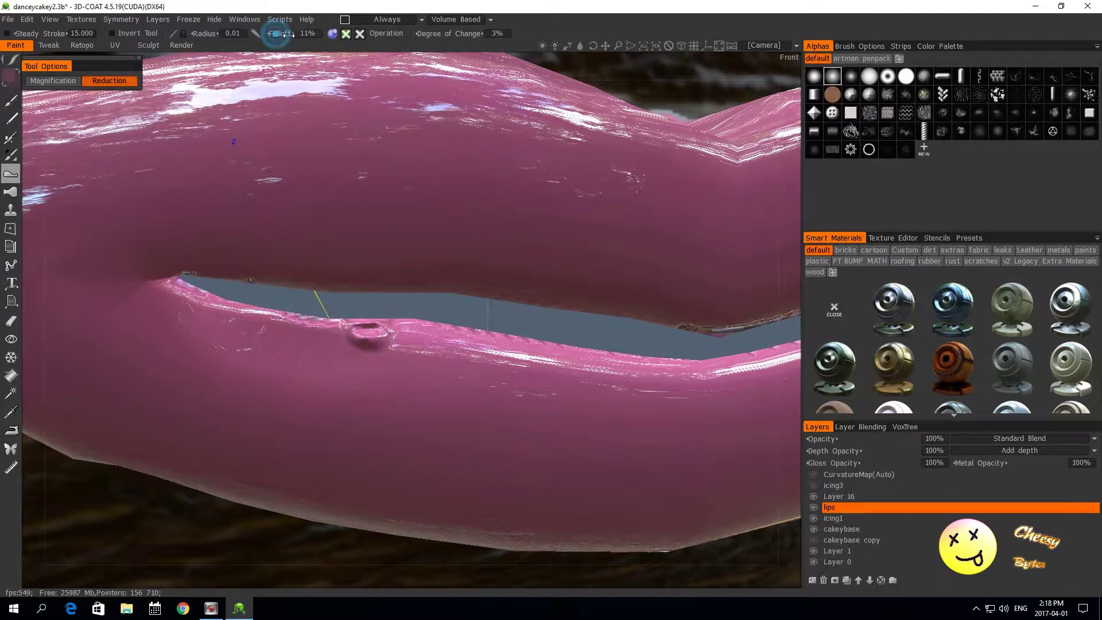
- Make Layer 16 active and hide the cakeybase and icing1 layers
{"action": "left_click", "coordinate": [844, 497]}
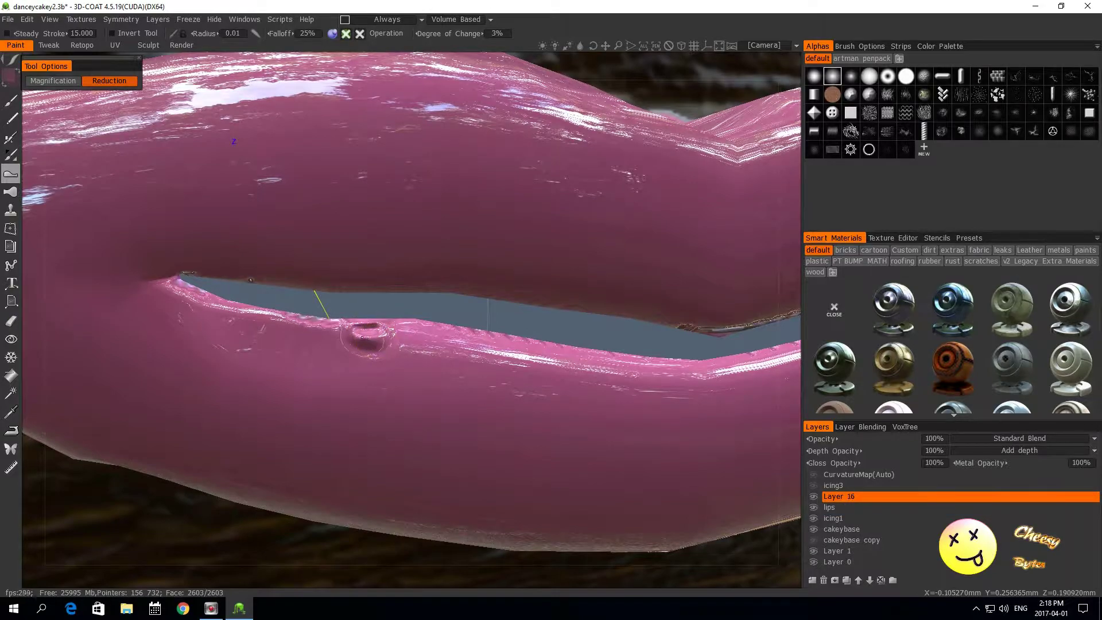
{"action": "left_click", "coordinate": [829, 507]}
{"action": "middle_click_drag", "start_coordinate": [364, 334], "coordinate": [360, 119]}
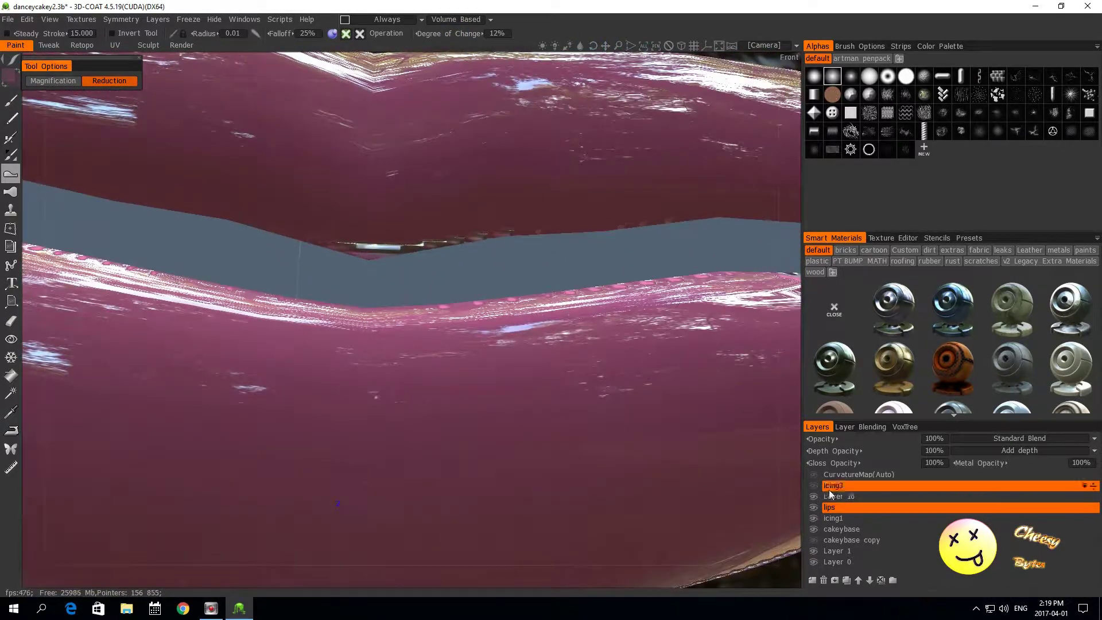
{"action": "left_click", "coordinate": [831, 496]}
{"action": "middle_click_drag", "start_coordinate": [523, 35], "coordinate": [437, 206]}
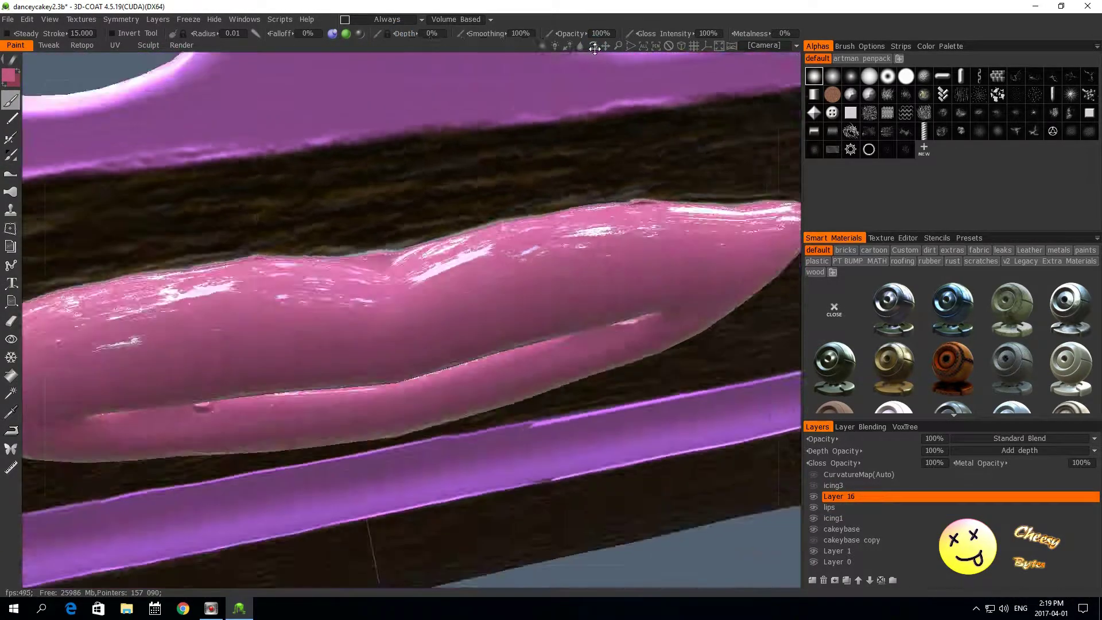
{"action": "middle_click_drag", "start_coordinate": [401, 287], "coordinate": [593, 52]}
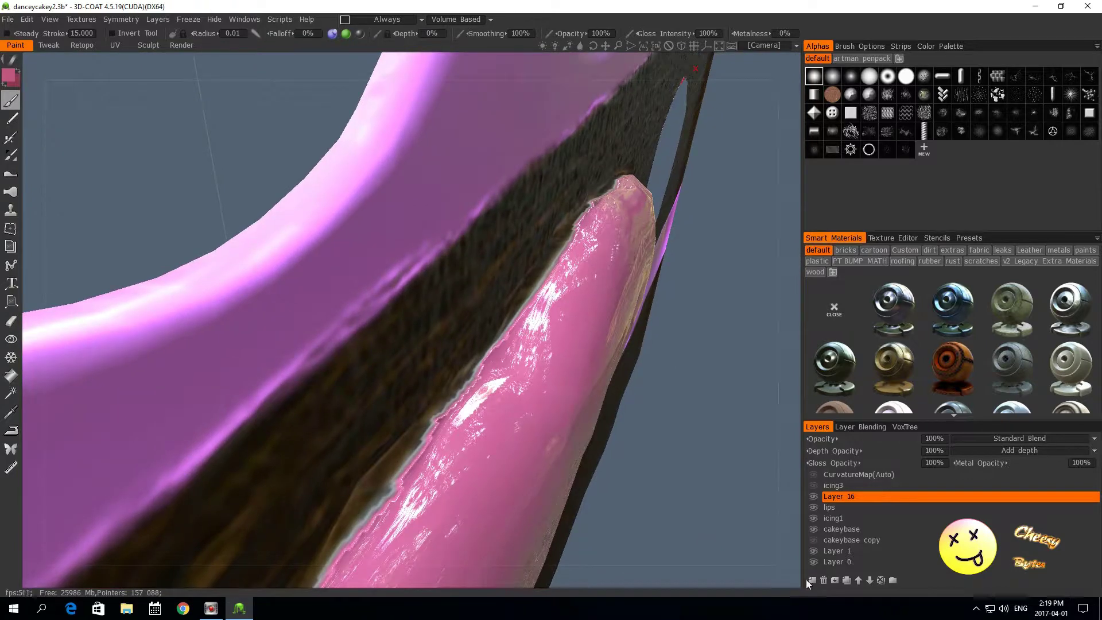
{"action": "left_click", "coordinate": [813, 529]}
{"action": "left_click", "coordinate": [813, 518]}
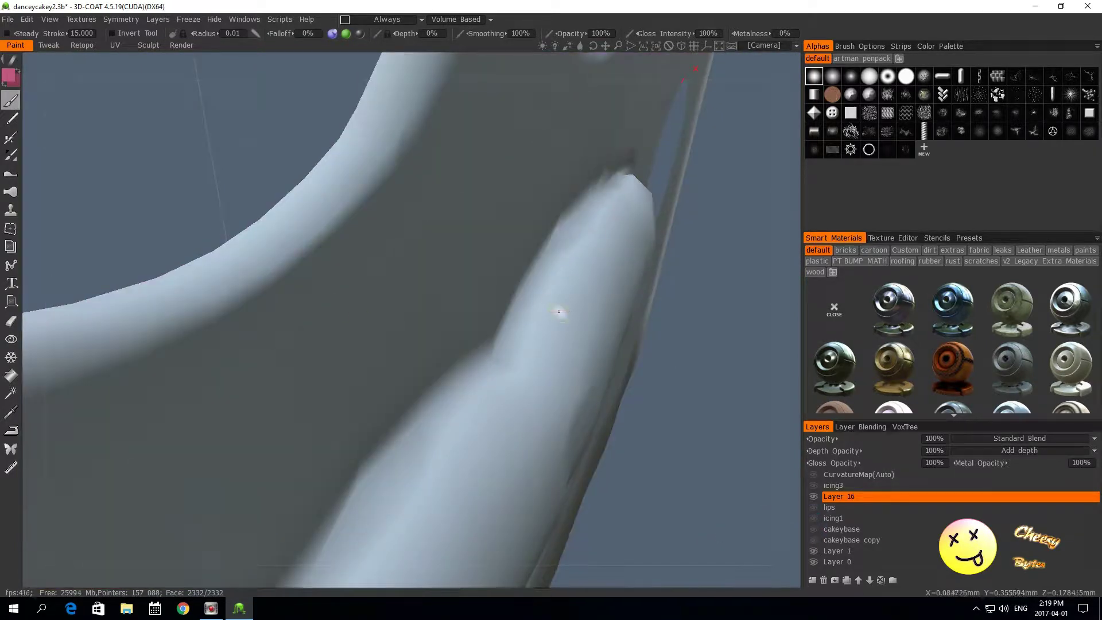
{"action": "middle_click_drag", "start_coordinate": [607, 54], "coordinate": [437, 51]}
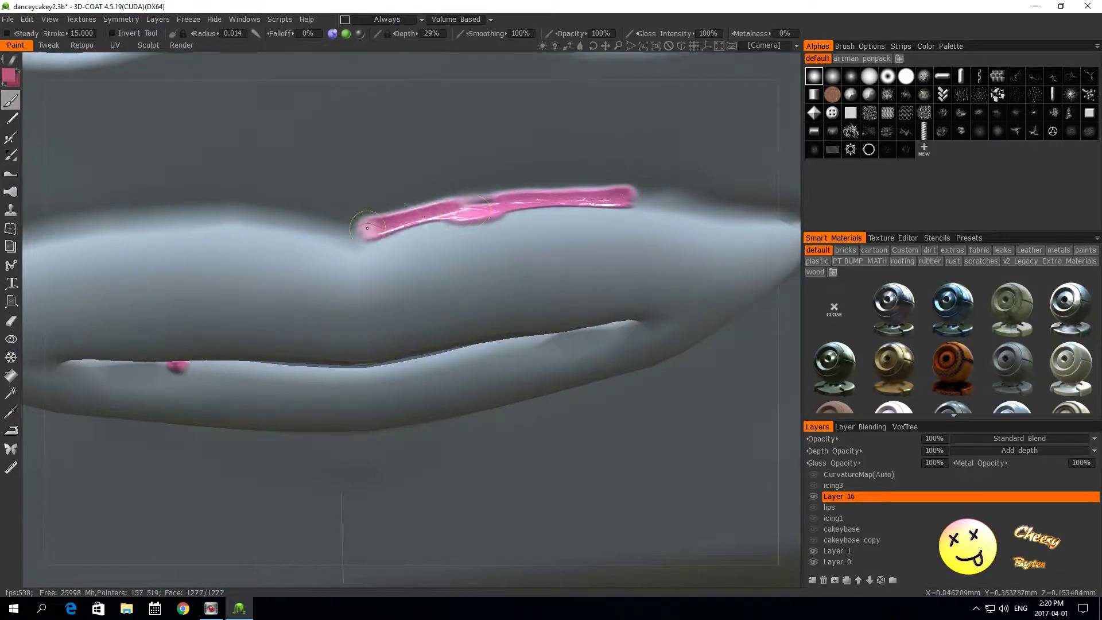
{"action": "left_click", "coordinate": [940, 46]}
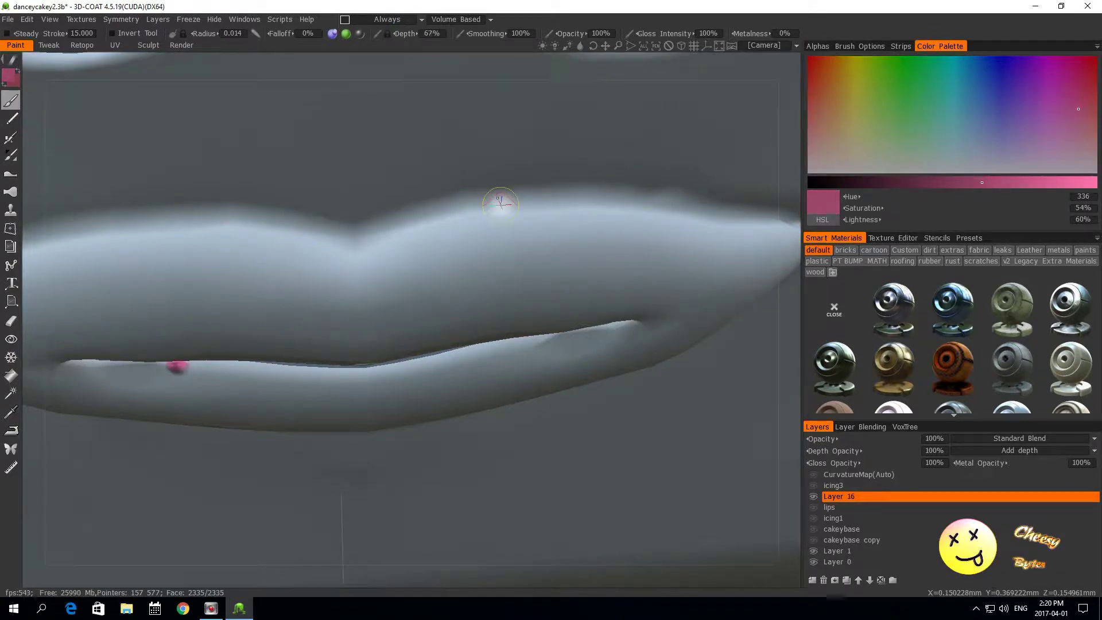
{"action": "key", "text": "b"}
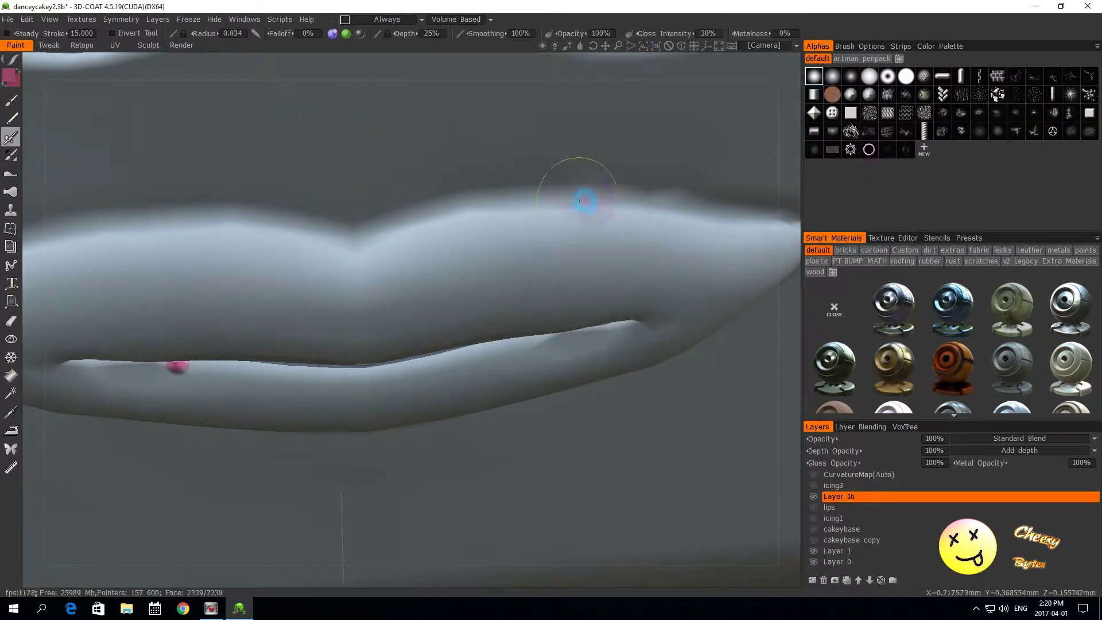
- Paint pink bands along the upper and lower lip edges to the corner
{"action": "mouse_move", "coordinate": [578, 200]}
{"action": "left_mouse_down"}
{"action": "mouse_move", "coordinate": [246, 201]}
{"action": "mouse_move", "coordinate": [665, 183]}
{"action": "left_mouse_up"}
{"action": "mouse_move", "coordinate": [666, 184]}
{"action": "middle_mouse_down"}
{"action": "mouse_move", "coordinate": [674, 281]}
{"action": "mouse_move", "coordinate": [641, 263]}
{"action": "middle_mouse_up"}
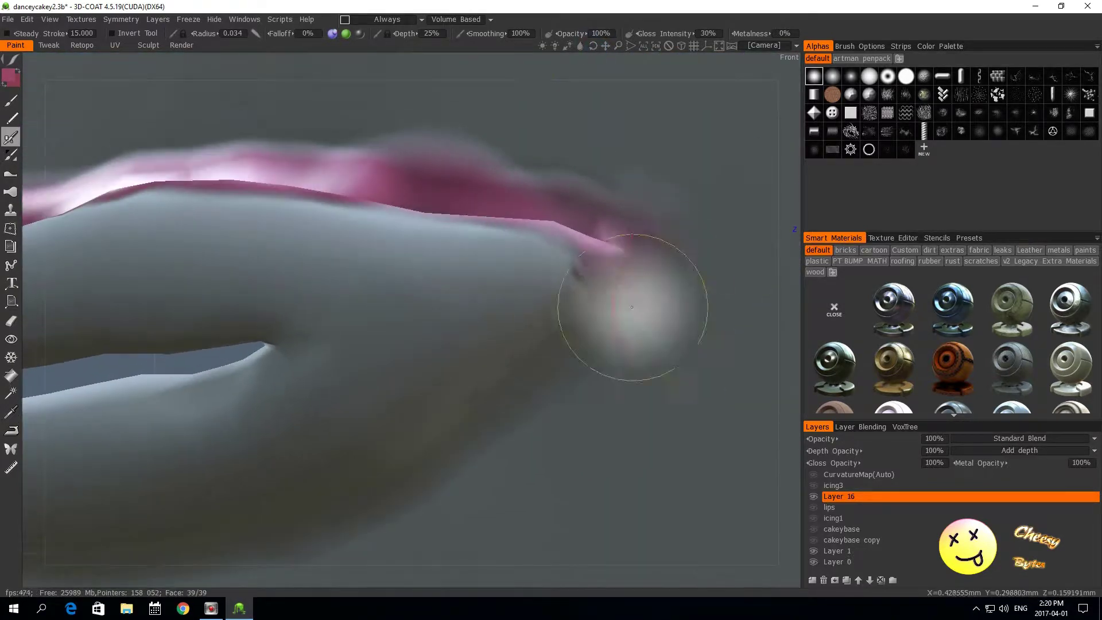
{"action": "middle_click_drag", "start_coordinate": [641, 263], "coordinate": [605, 47]}
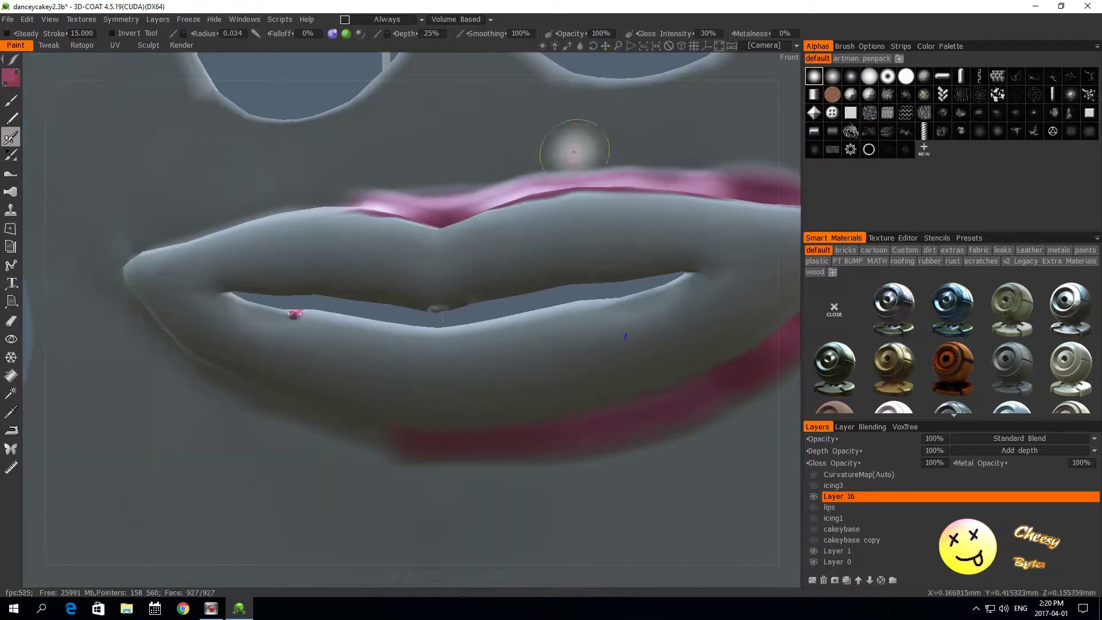
{"action": "left_click_drag", "start_coordinate": [413, 453], "coordinate": [192, 356]}
{"action": "left_click_drag", "start_coordinate": [595, 43], "coordinate": [258, 234]}
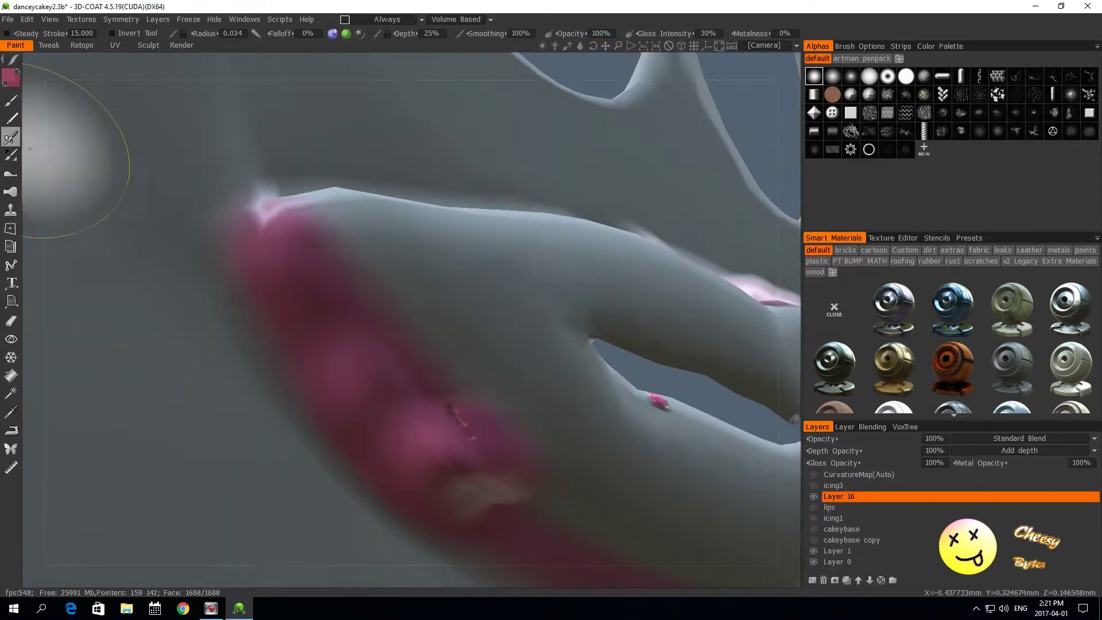
{"action": "left_click", "coordinate": [10, 320]}
{"action": "mouse_move", "coordinate": [593, 45]}
{"action": "left_mouse_down"}
{"action": "mouse_move", "coordinate": [574, 80]}
{"action": "mouse_move", "coordinate": [522, 335]}
{"action": "mouse_move", "coordinate": [584, 99]}
{"action": "left_mouse_up"}
{"action": "left_click", "coordinate": [11, 137]}
{"action": "left_click", "coordinate": [560, 528]}
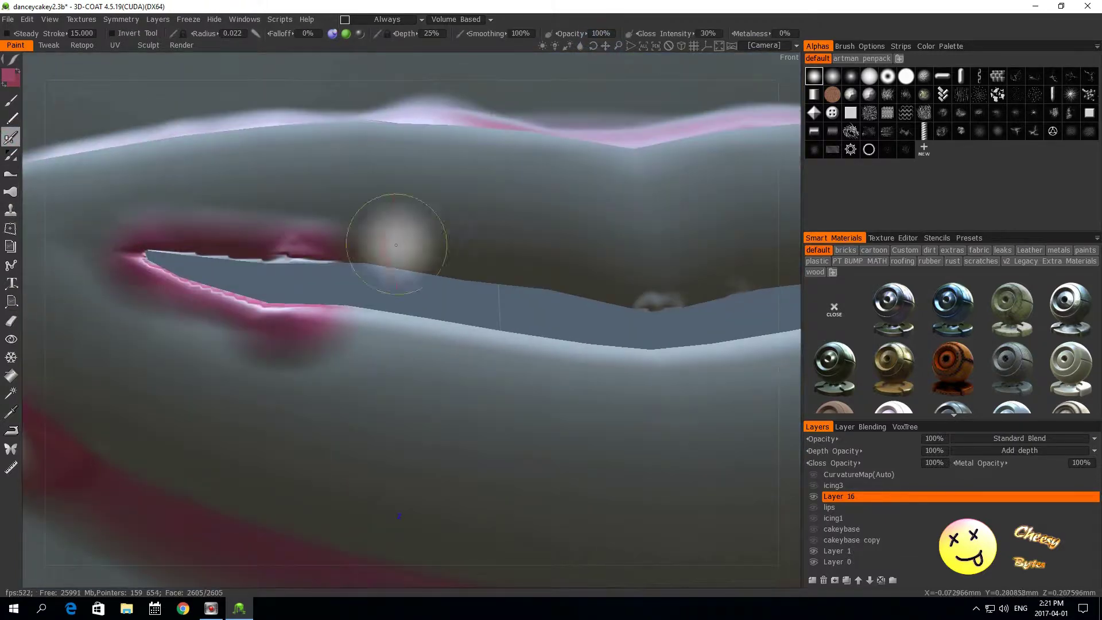
- Paint pink along the lip-opening edges and shift Layer 16 below the lips layer
{"action": "left_click_drag", "start_coordinate": [713, 283], "coordinate": [387, 318]}
{"action": "right_click_drag", "start_coordinate": [387, 319], "coordinate": [425, 360]}
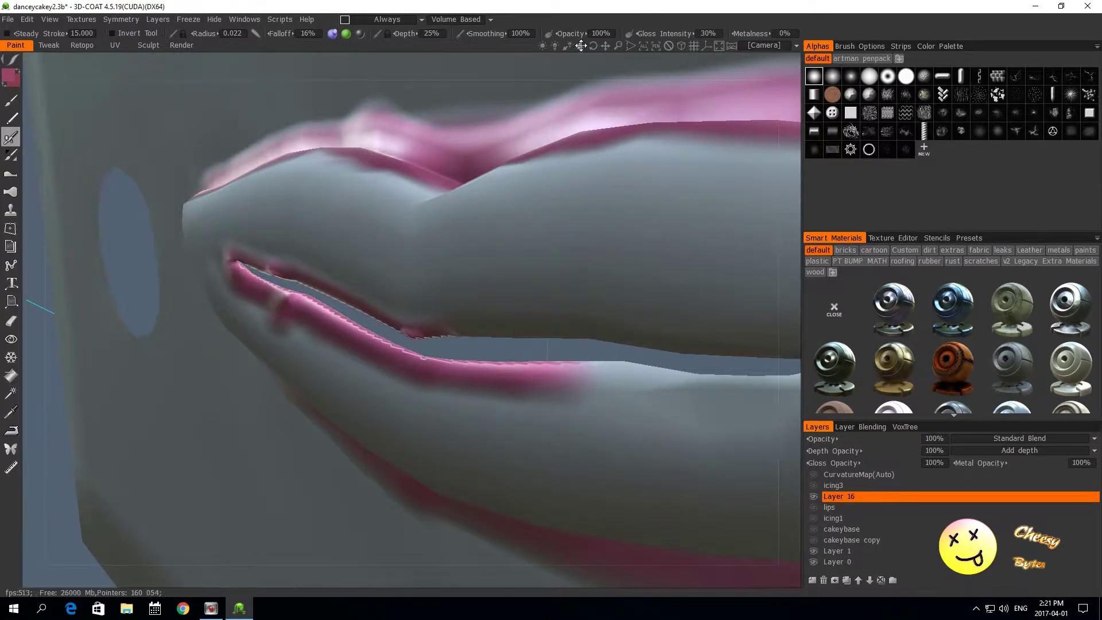
{"action": "left_click_drag", "start_coordinate": [581, 45], "coordinate": [406, 308]}
{"action": "right_click_drag", "start_coordinate": [405, 307], "coordinate": [637, 318]}
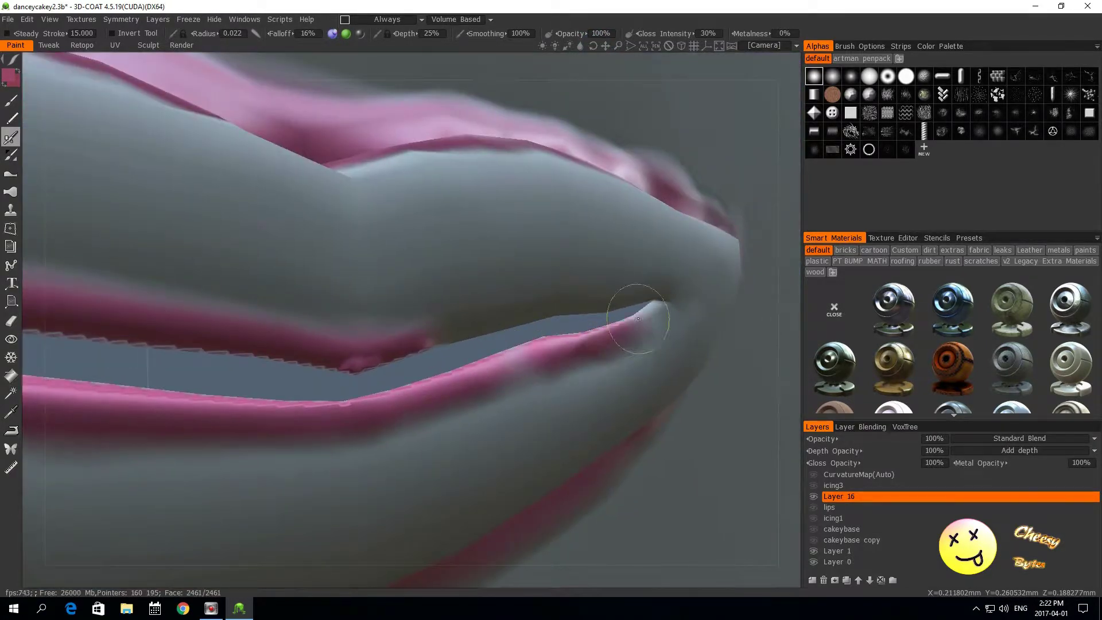
{"action": "key", "text": "KP_1"}
{"action": "left_click", "coordinate": [871, 581]}
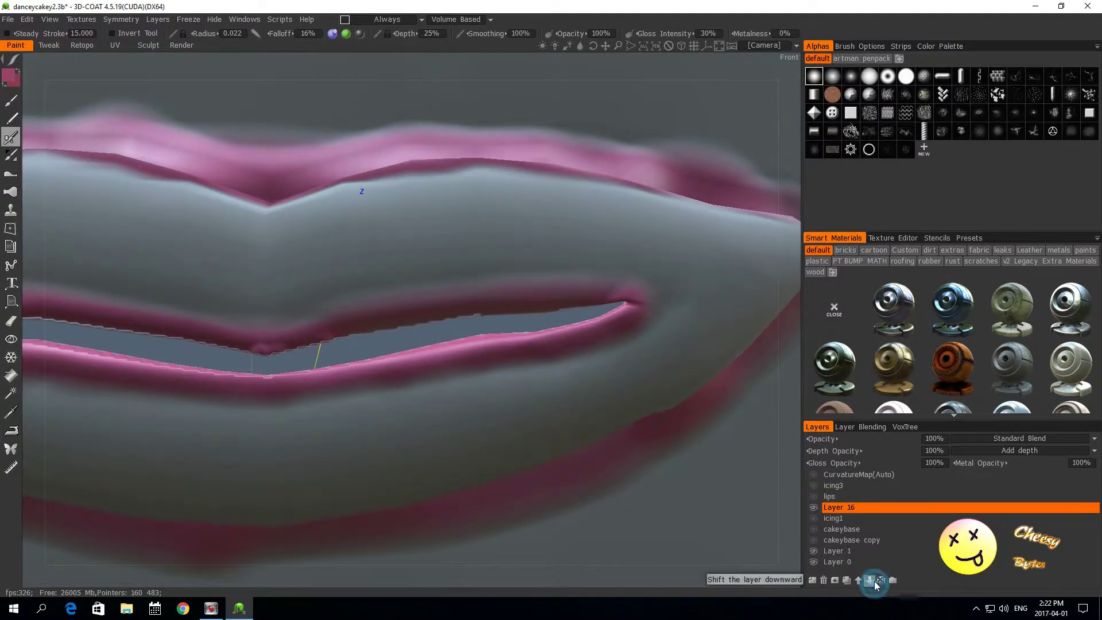
- Reduce the painted depth on the lips, checking from front and side views
{"action": "left_click", "coordinate": [813, 496]}
{"action": "right_click_drag", "start_coordinate": [345, 286], "coordinate": [367, 321]}
{"action": "left_click", "coordinate": [10, 173]}
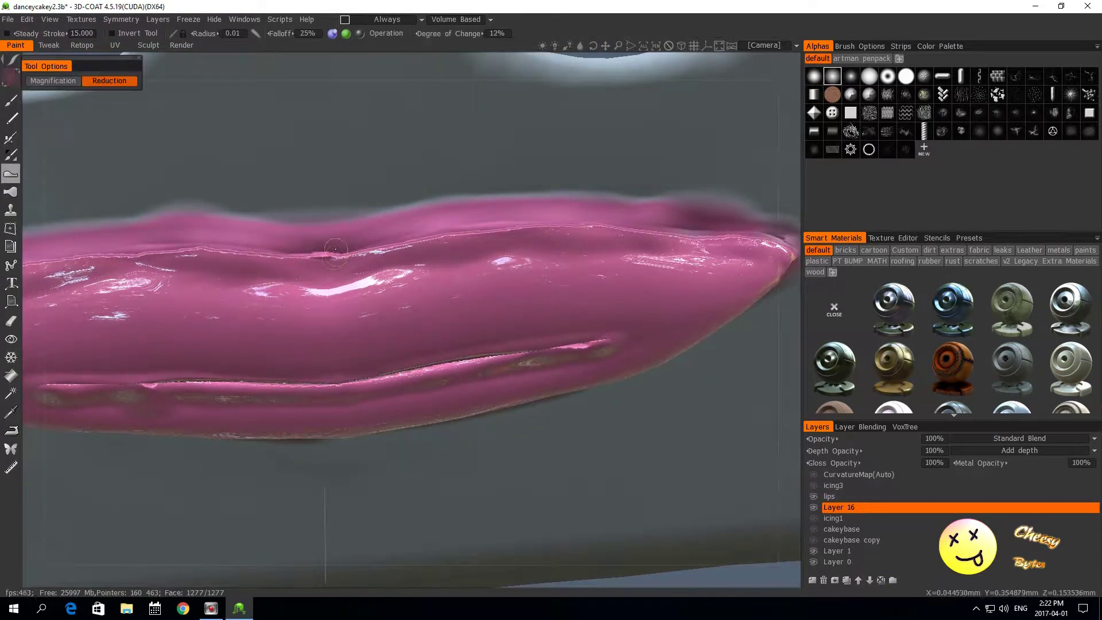
{"action": "left_click_drag", "start_coordinate": [589, 47], "coordinate": [589, 47]}
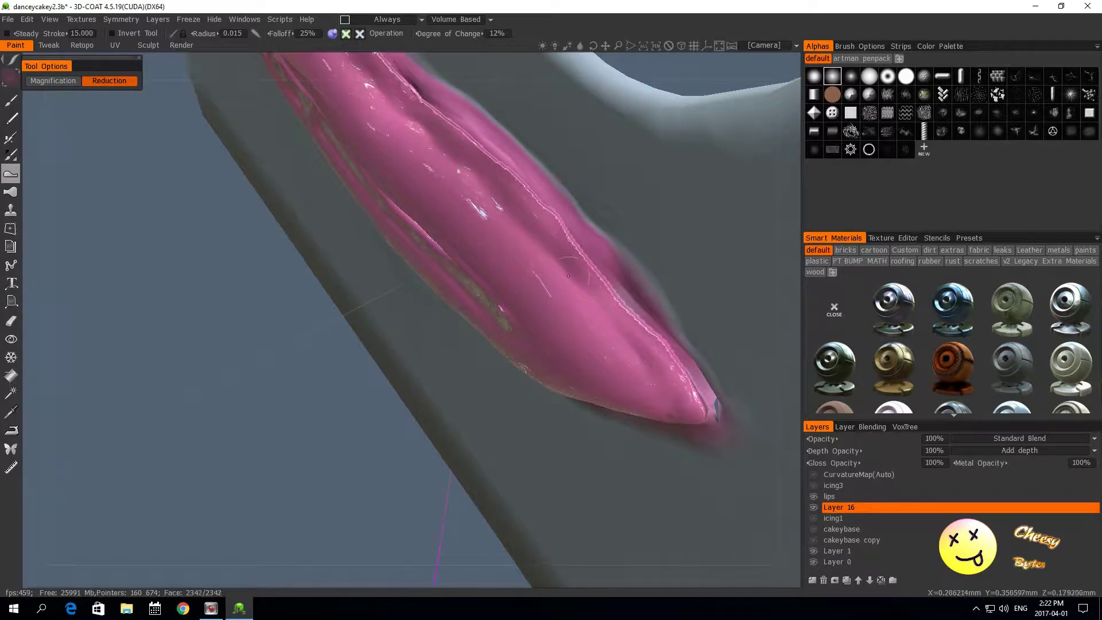
{"action": "key", "text": "KP_1"}
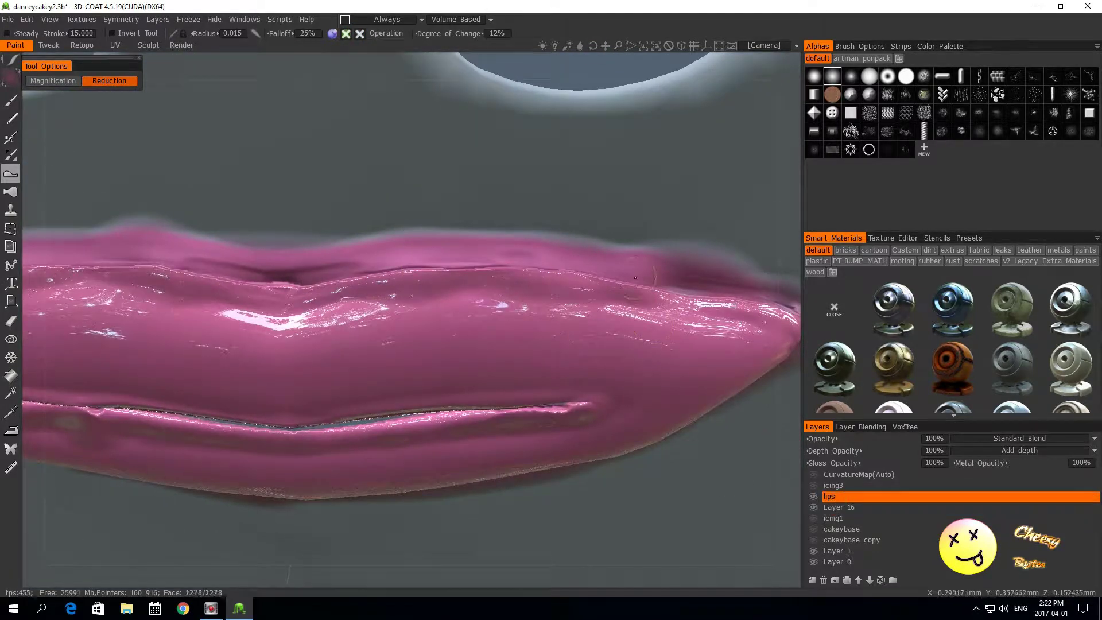
{"action": "right_click_drag", "start_coordinate": [251, 265], "coordinate": [555, 182]}
{"action": "left_click", "coordinate": [673, 251]}
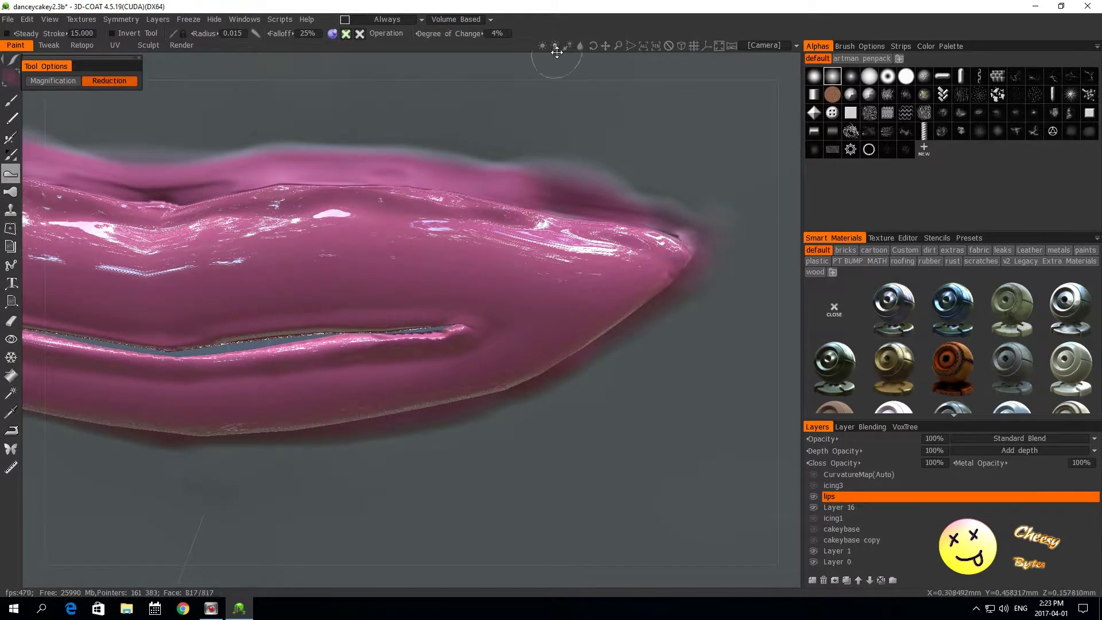
{"action": "right_click_drag", "start_coordinate": [556, 52], "coordinate": [16, 147]}
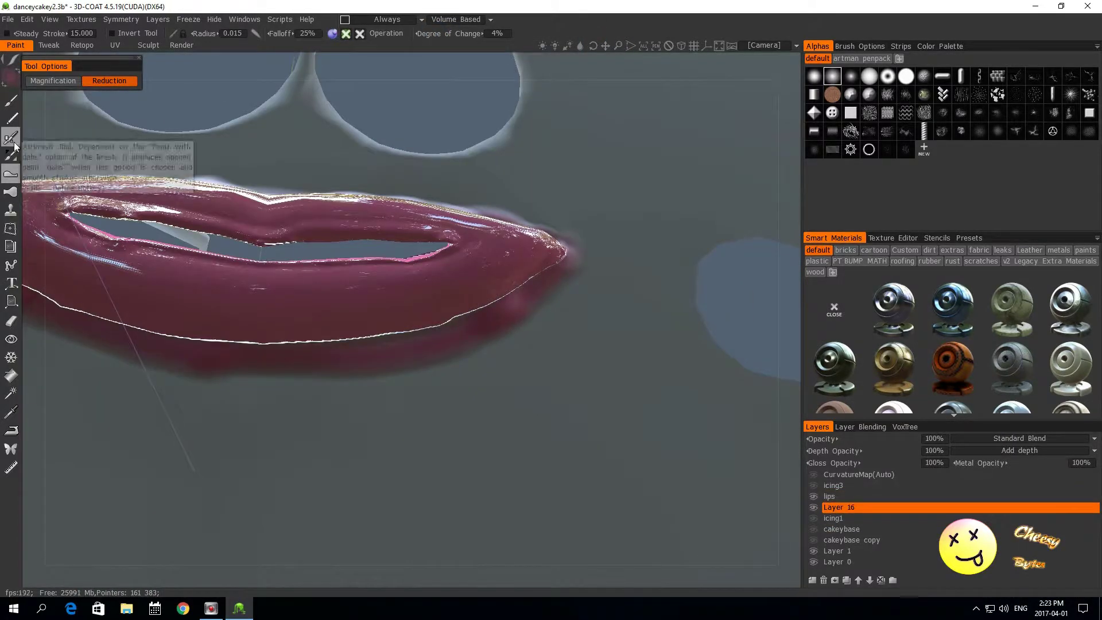
- Show icing1 again and move Layer 16 and lips below cakeybase
{"action": "left_click", "coordinate": [14, 143]}
{"action": "left_click_drag", "start_coordinate": [591, 43], "coordinate": [573, 103]}
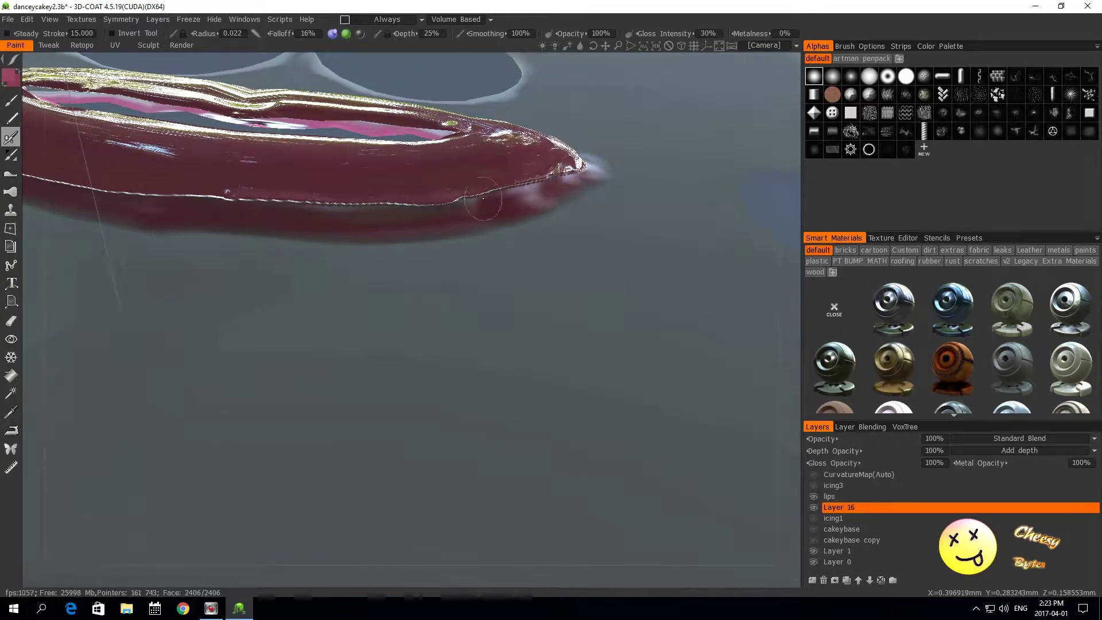
{"action": "right_click_drag", "start_coordinate": [518, 56], "coordinate": [444, 366]}
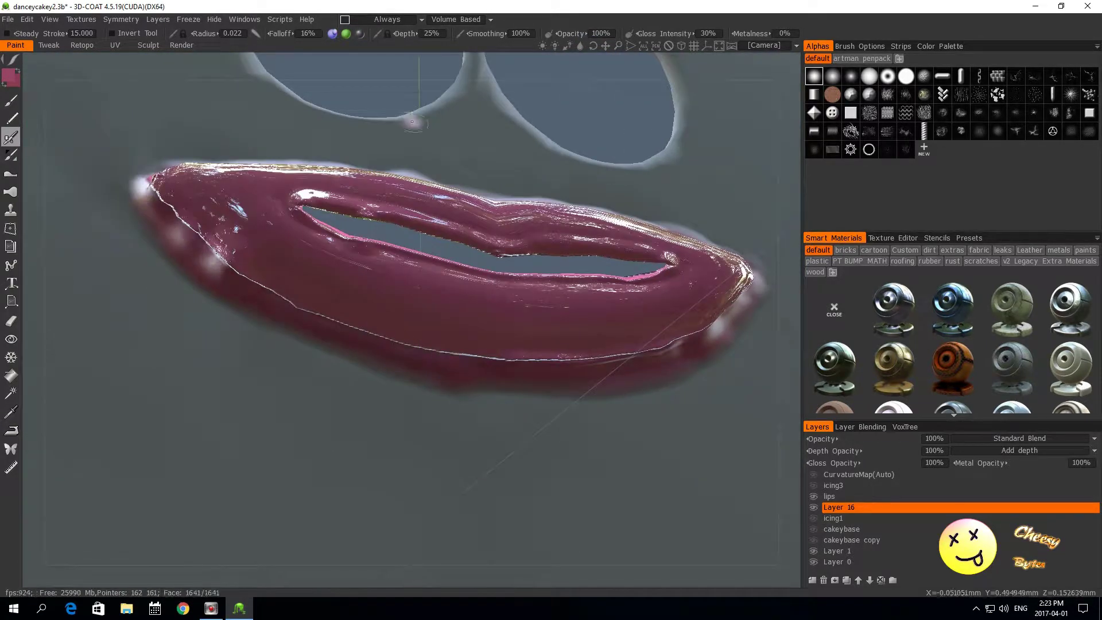
{"action": "left_click_drag", "start_coordinate": [593, 45], "coordinate": [574, 104]}
{"action": "left_click", "coordinate": [813, 517]}
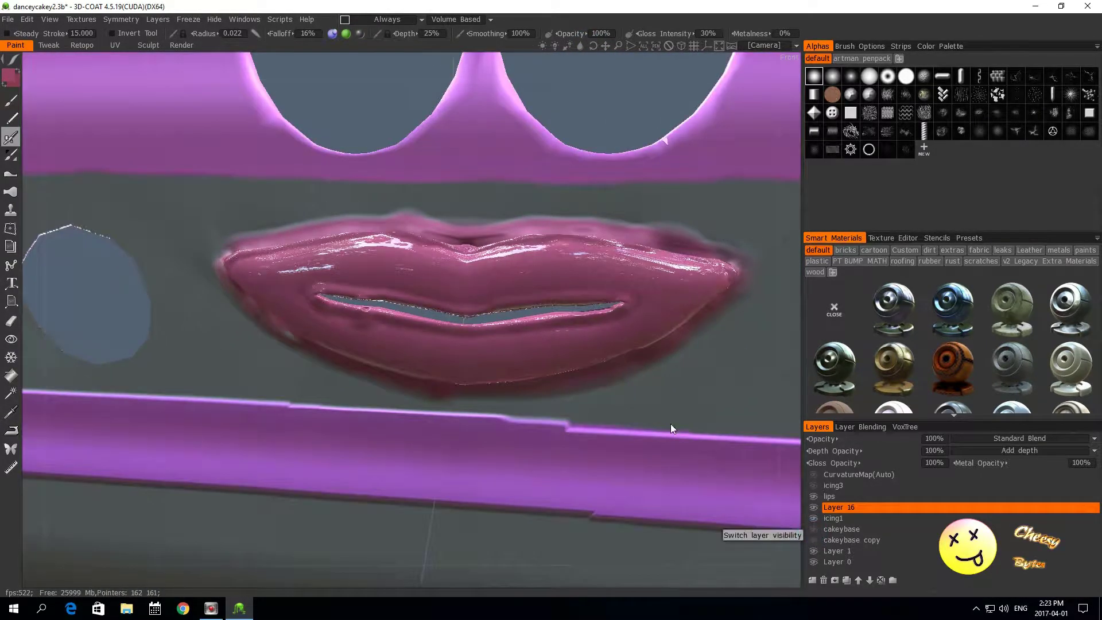
{"action": "mouse_move", "coordinate": [838, 507]}
{"action": "left_mouse_down"}
{"action": "mouse_move", "coordinate": [844, 531]}
{"action": "mouse_move", "coordinate": [832, 520]}
{"action": "left_mouse_up"}
{"action": "left_click_drag", "start_coordinate": [593, 45], "coordinate": [593, 58]}
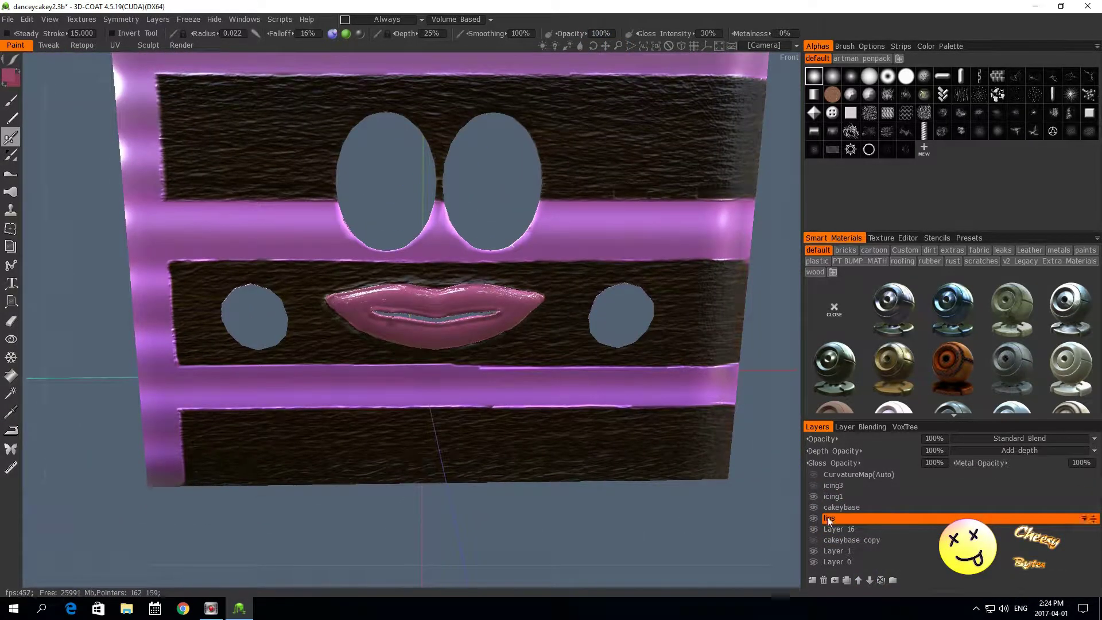
- Merge Layer 16 into the lips layer
{"action": "left_click_drag", "start_coordinate": [817, 519], "coordinate": [820, 530]}
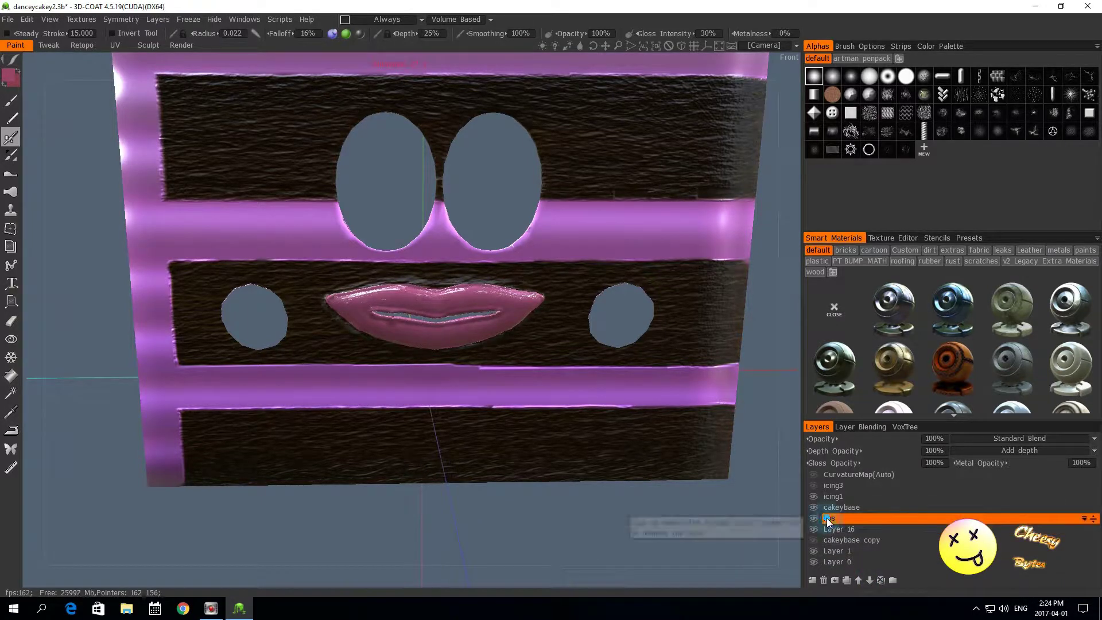
{"action": "left_click", "coordinate": [841, 528]}
{"action": "left_click", "coordinate": [861, 578]}
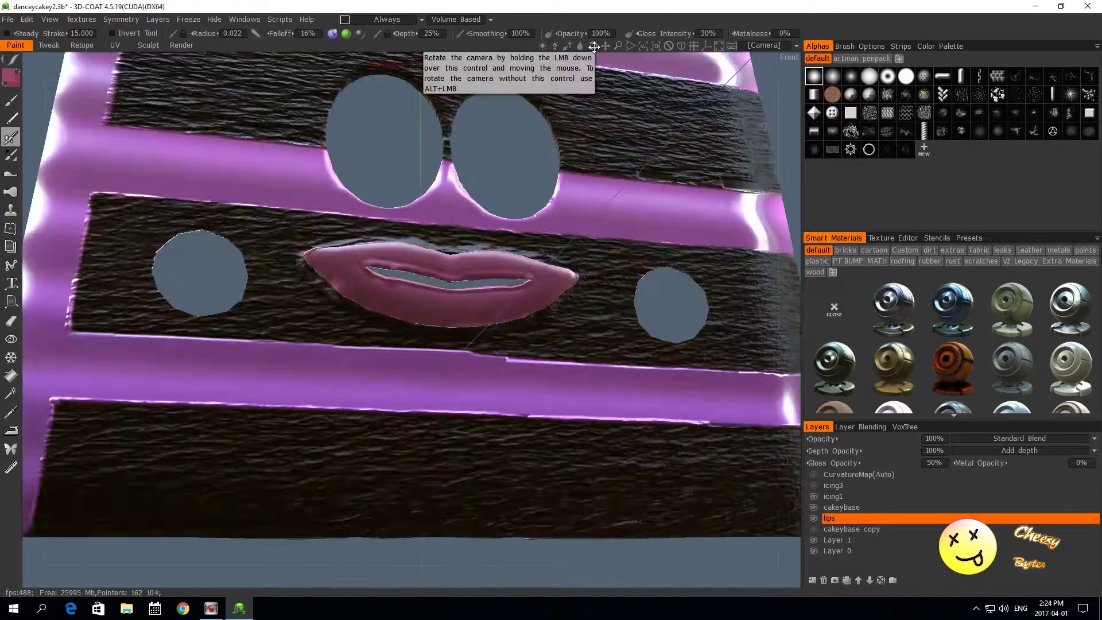
- Set the lips layer's gloss opacity and 50% depth opacity, then save the project
{"action": "left_click", "coordinate": [932, 462]}
{"action": "type", "text": "70"}
{"action": "key", "text": "Return"}
{"action": "left_click_drag", "start_coordinate": [597, 46], "coordinate": [593, 45]}
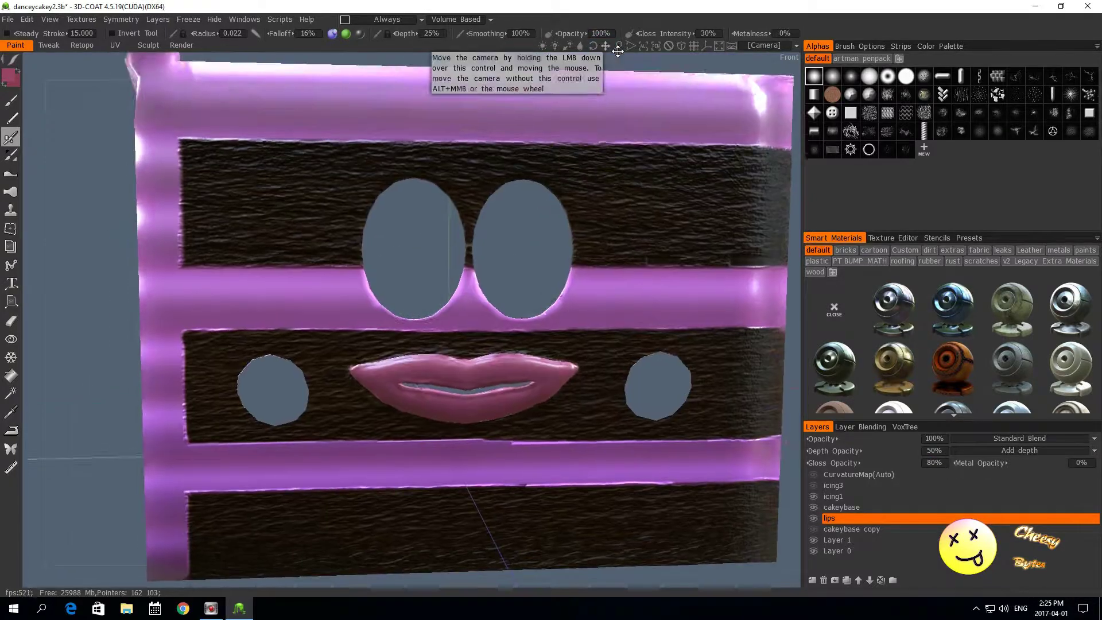
{"action": "left_click", "coordinate": [8, 19]}
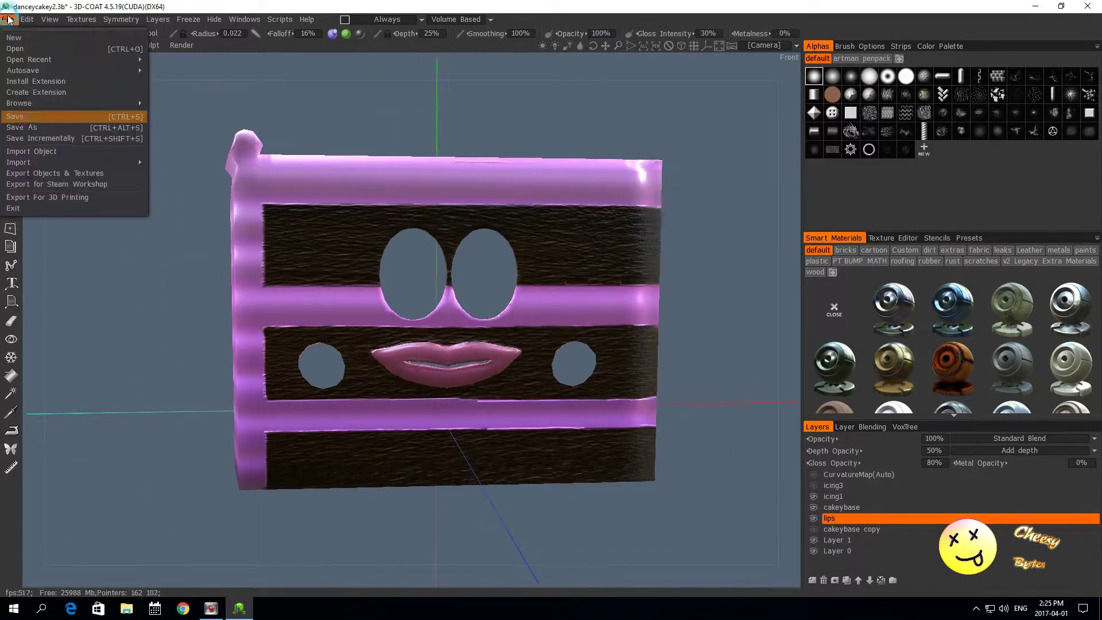
{"action": "left_click", "coordinate": [22, 114]}
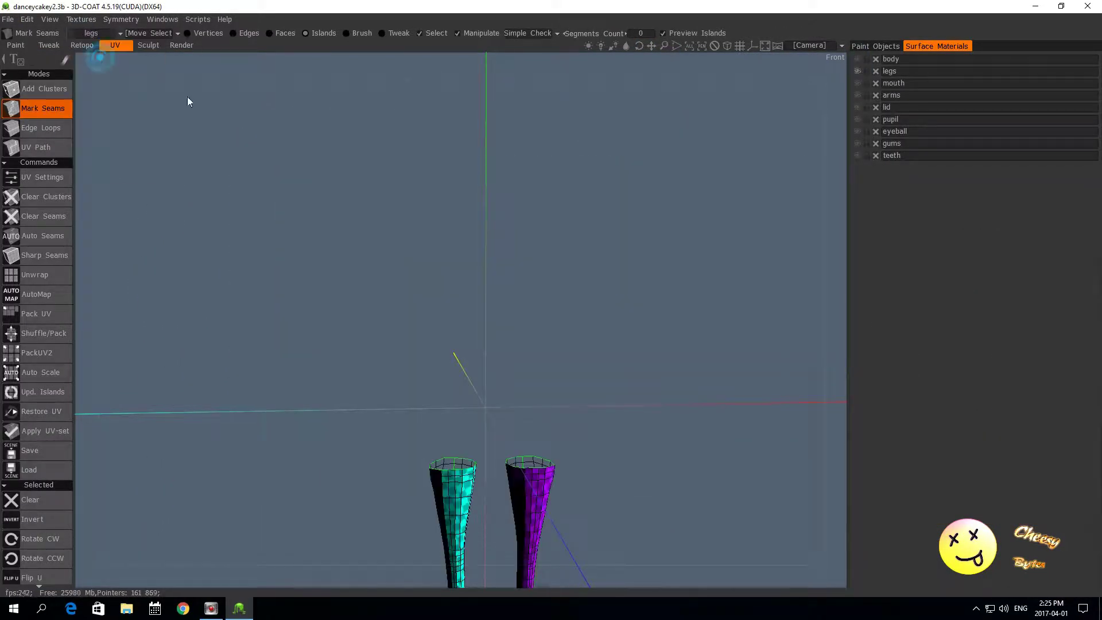
- Name the new layer armslegs
{"action": "left_click_drag", "start_coordinate": [606, 44], "coordinate": [819, 491]}
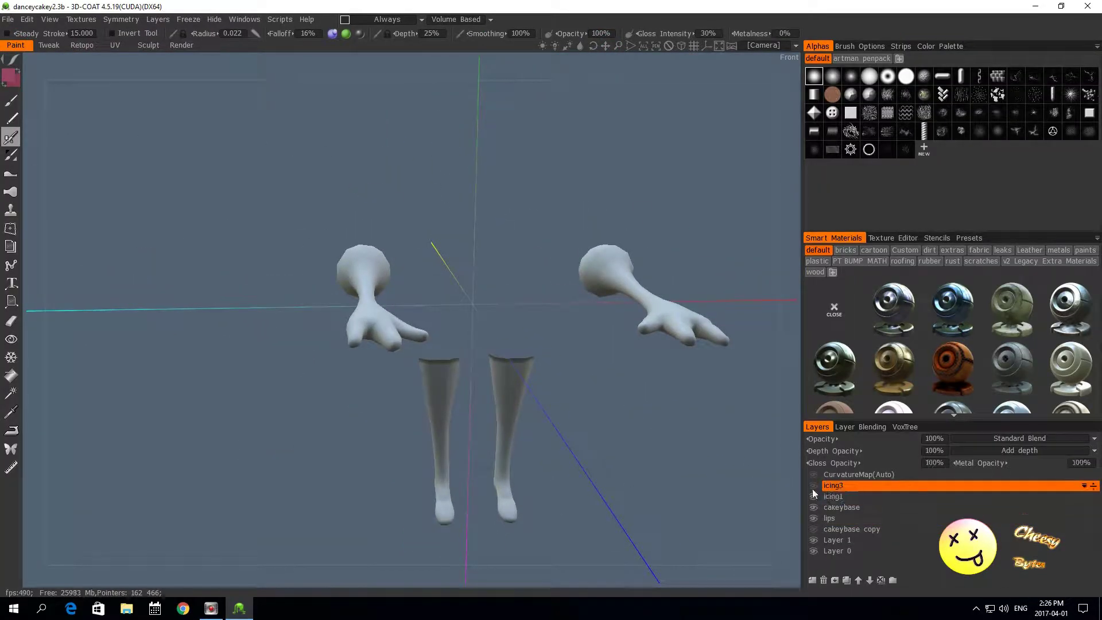
{"action": "double_click", "coordinate": [860, 486]}
{"action": "type", "text": "armslegs"}
{"action": "key", "text": "Return"}
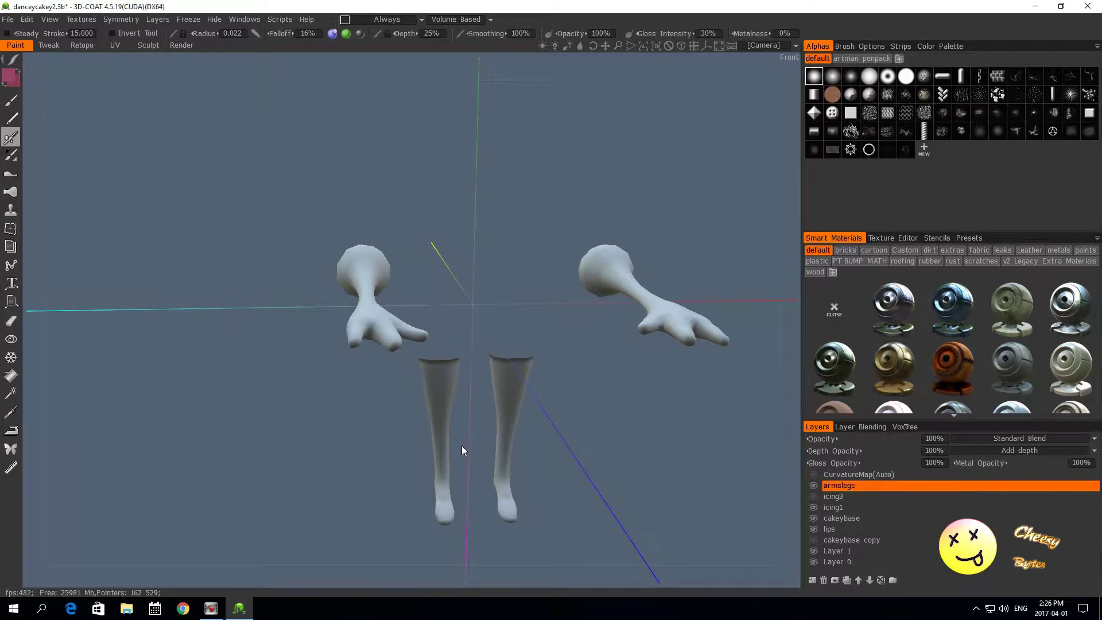
- Pick a beige skin tone as the paint colour
{"action": "left_click_drag", "start_coordinate": [594, 51], "coordinate": [679, 203]}
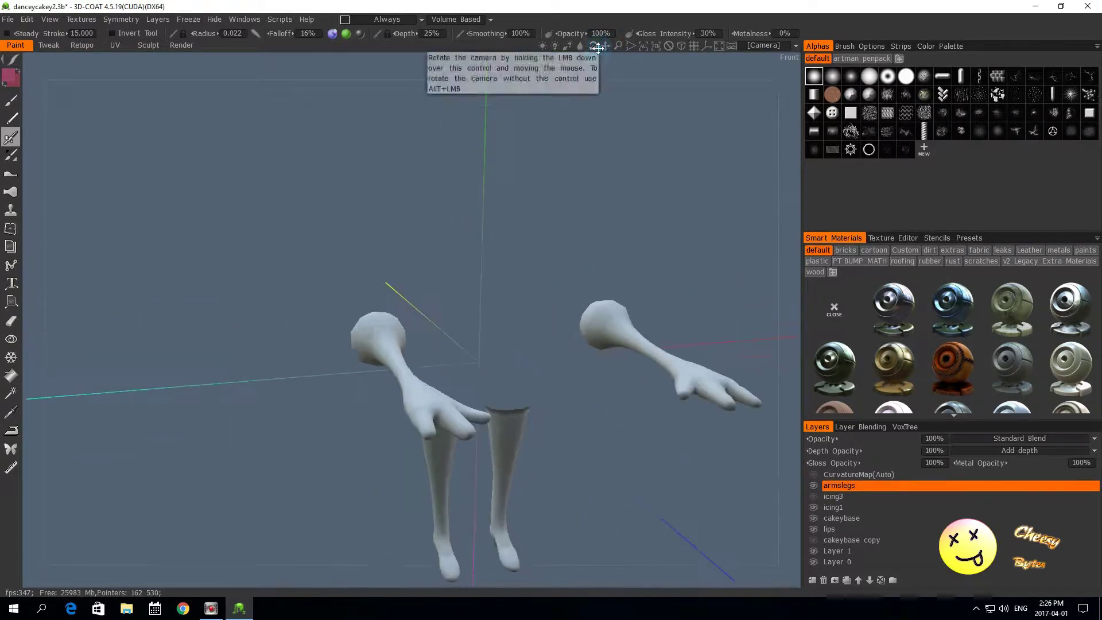
{"action": "scroll", "coordinate": [835, 353], "scroll_direction": "down", "scroll_amount": 1}
{"action": "left_click", "coordinate": [11, 76]}
{"action": "left_click", "coordinate": [334, 336]}
{"action": "left_click", "coordinate": [421, 391]}
{"action": "left_click", "coordinate": [357, 451]}
{"action": "left_click", "coordinate": [939, 46]}
{"action": "left_click", "coordinate": [17, 83]}
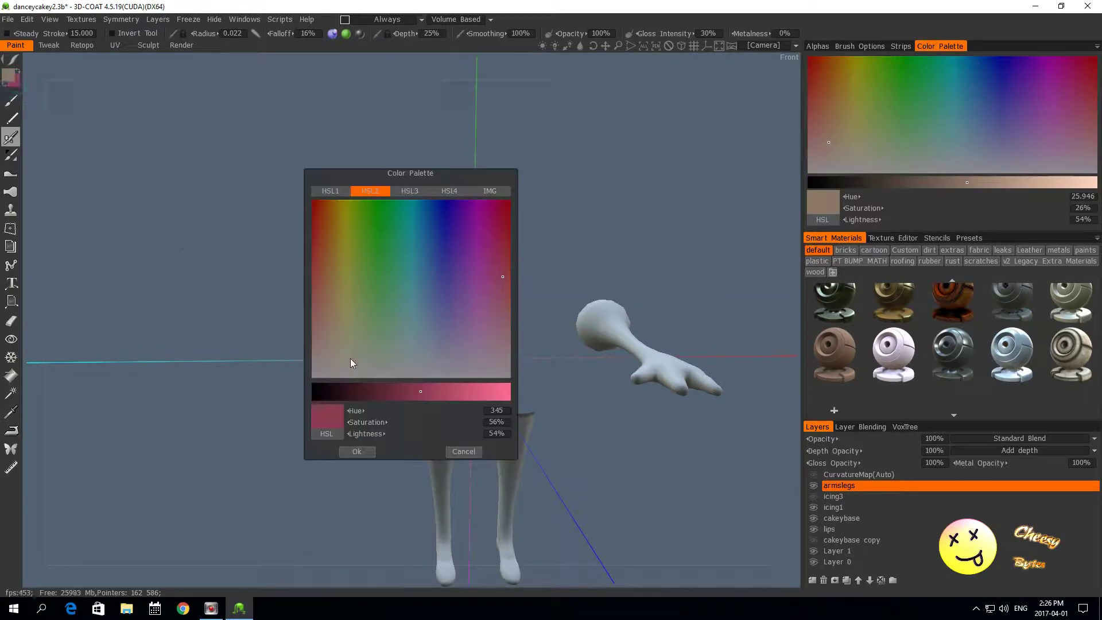
- Fill the arms and legs with beige using the Fill tool, then orbit to inspect
{"action": "left_click", "coordinate": [357, 451]}
{"action": "key", "text": "f"}
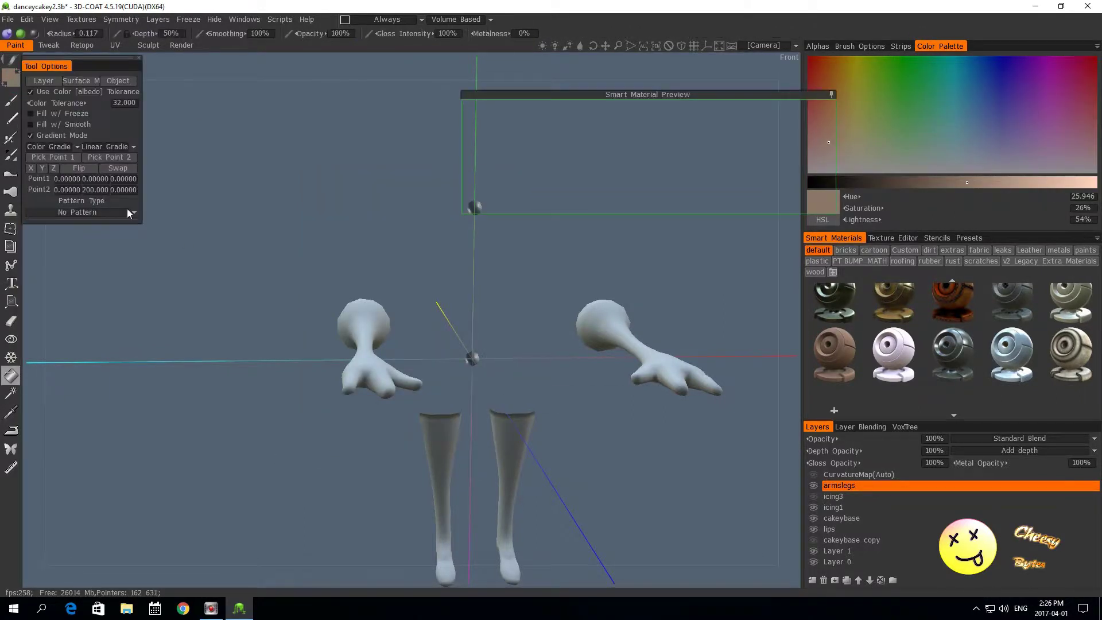
{"action": "left_click", "coordinate": [79, 86]}
{"action": "key", "text": "Escape"}
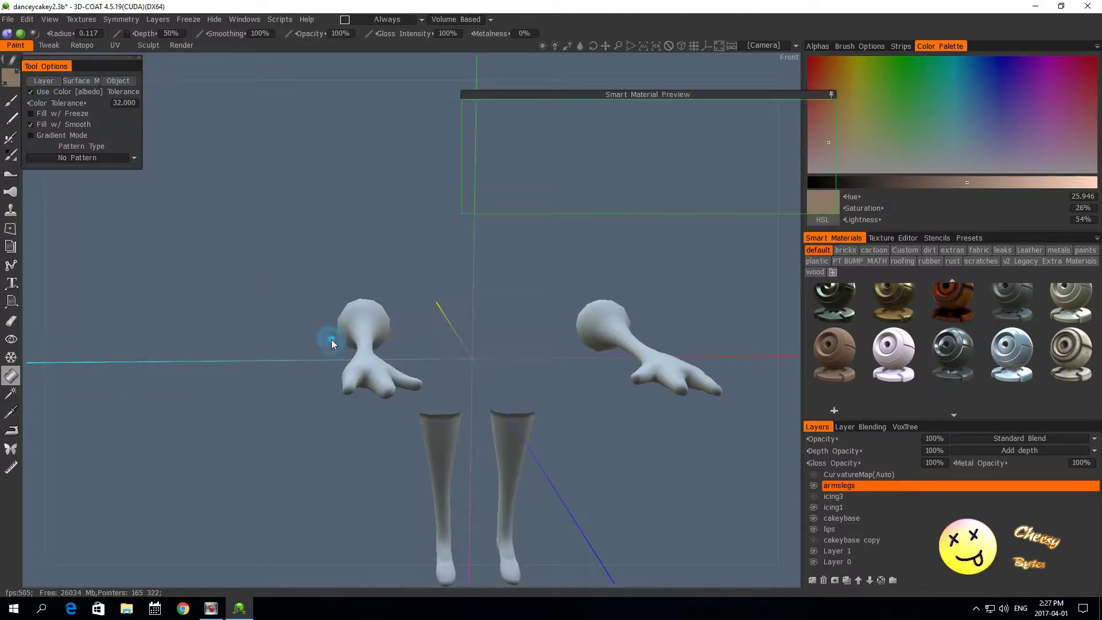
{"action": "left_click", "coordinate": [10, 100]}
{"action": "left_click", "coordinate": [10, 376]}
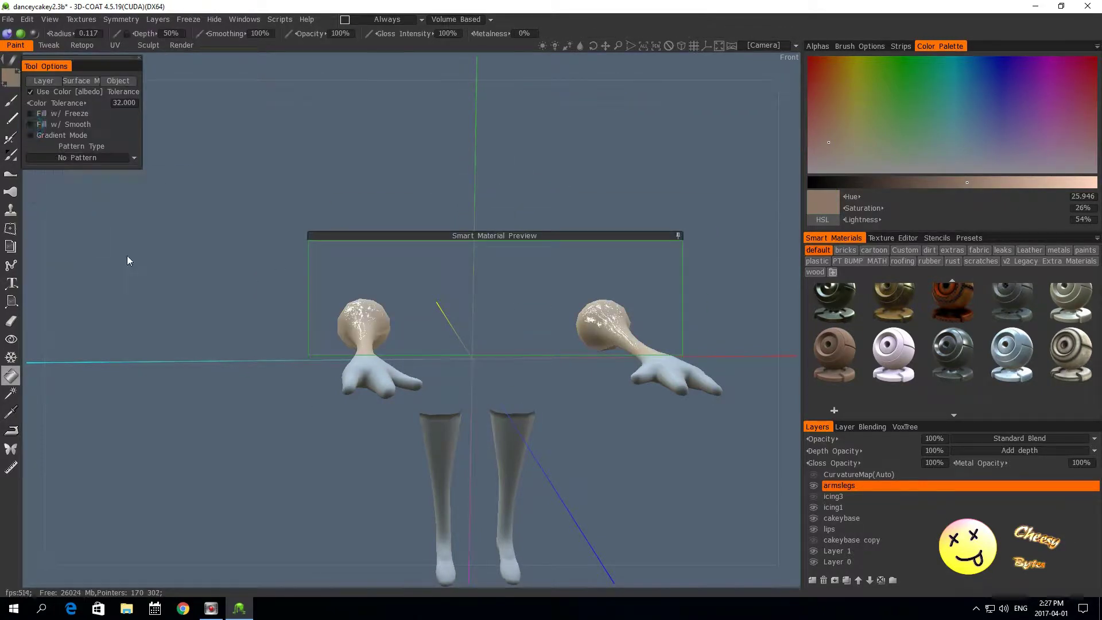
{"action": "left_click", "coordinate": [321, 338]}
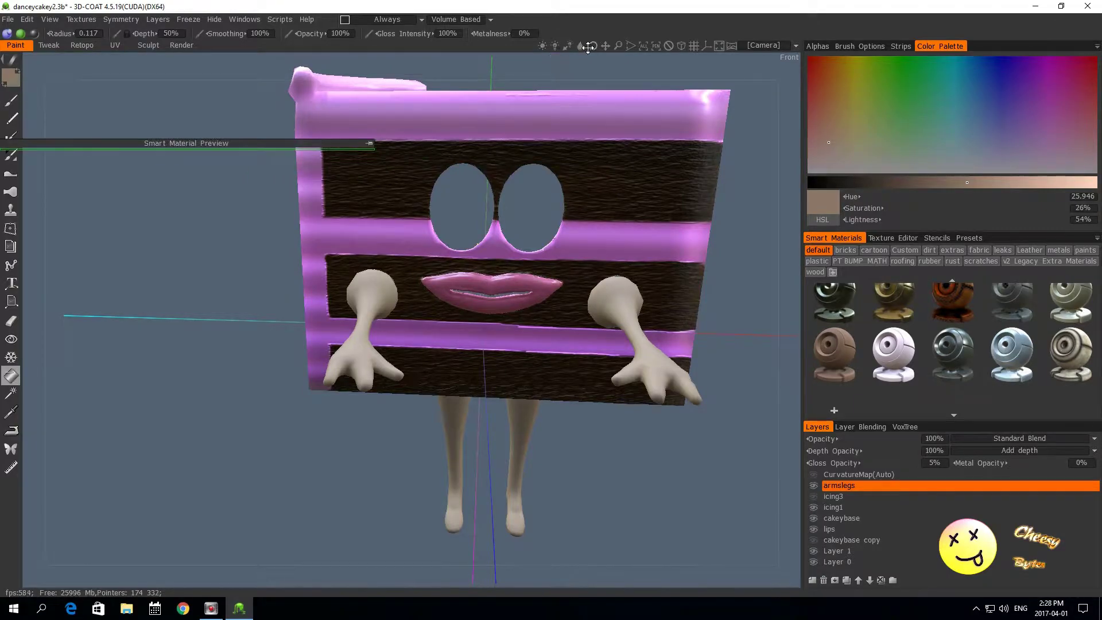
{"action": "left_click_drag", "start_coordinate": [589, 47], "coordinate": [603, 47]}
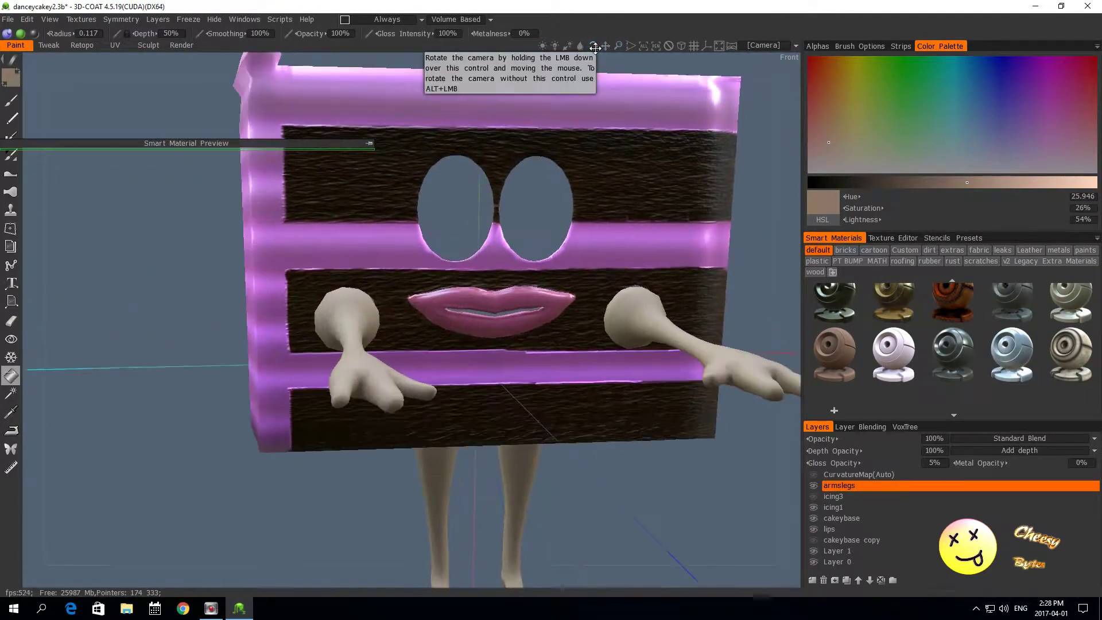
- Save the project and pick a deep red (H349 S93 L45) for the shoes
{"action": "left_click_drag", "start_coordinate": [604, 46], "coordinate": [3, 20]}
{"action": "left_click", "coordinate": [3, 20]}
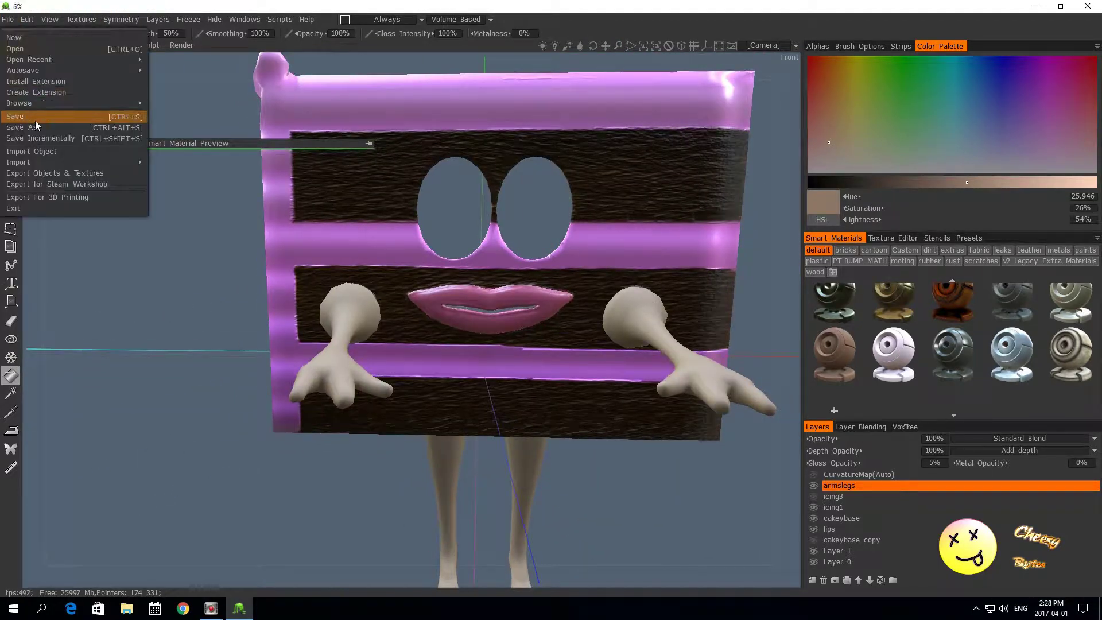
{"action": "middle_click_drag", "start_coordinate": [695, 155], "coordinate": [723, 34]}
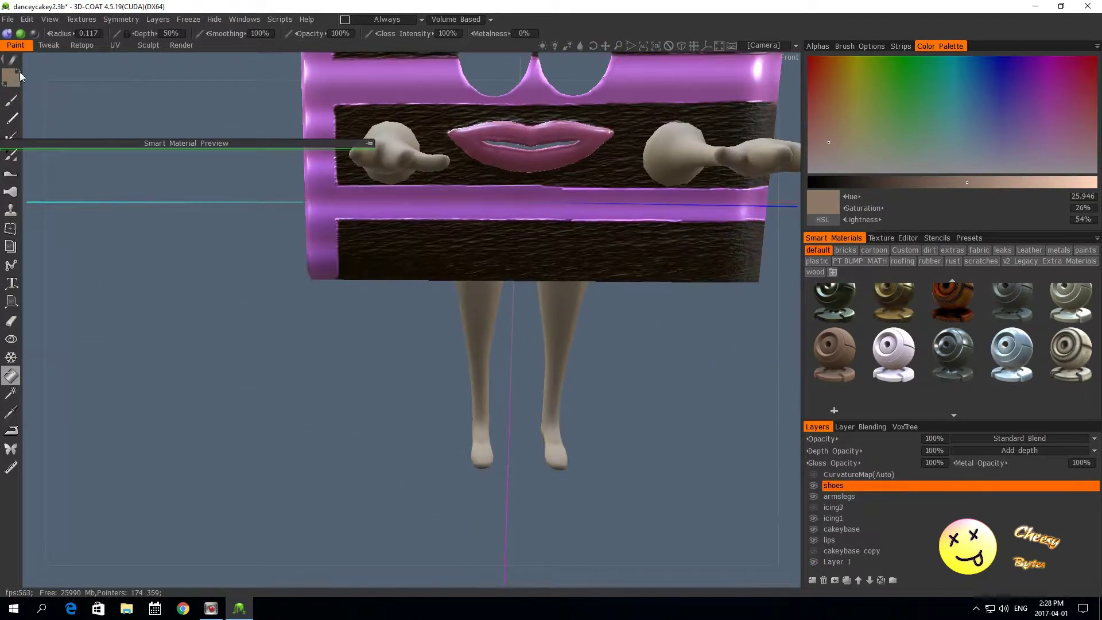
{"action": "left_click", "coordinate": [376, 393]}
{"action": "left_click", "coordinate": [354, 453]}
- Try brushing red onto the left shoe toe and foot, then undo it
{"action": "mouse_move", "coordinate": [606, 46]}
{"action": "left_mouse_down"}
{"action": "mouse_move", "coordinate": [608, 31]}
{"action": "mouse_move", "coordinate": [622, 63]}
{"action": "left_mouse_up"}
{"action": "left_click", "coordinate": [8, 102]}
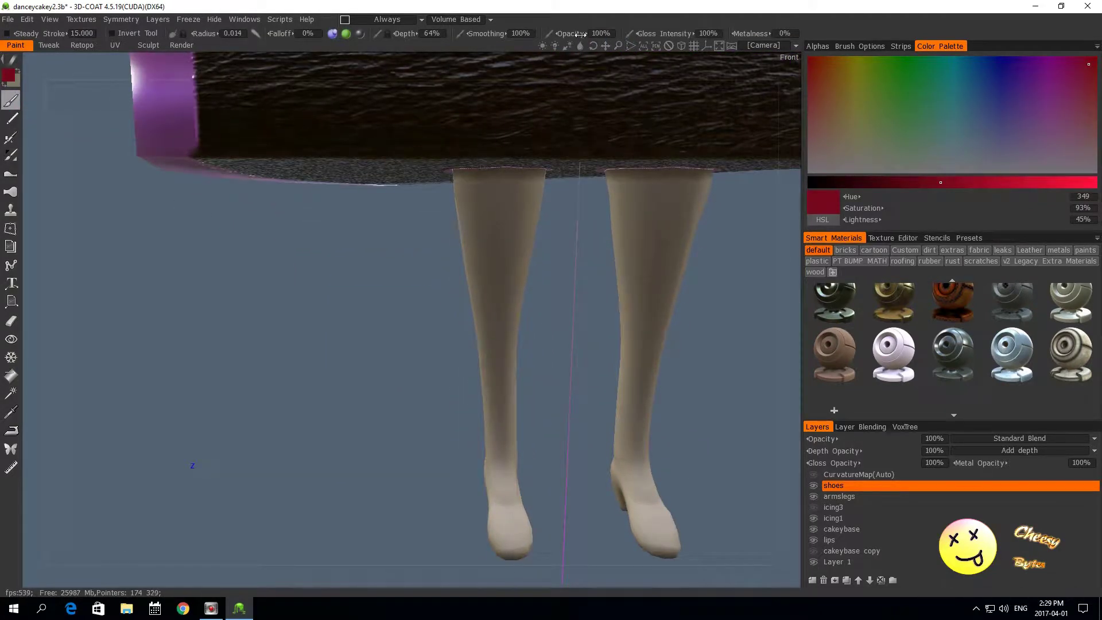
{"action": "left_click_drag", "start_coordinate": [597, 51], "coordinate": [562, 55]}
{"action": "left_click_drag", "start_coordinate": [427, 465], "coordinate": [453, 457]}
{"action": "mouse_move", "coordinate": [593, 46]}
{"action": "left_mouse_down"}
{"action": "mouse_move", "coordinate": [583, 42]}
{"action": "mouse_move", "coordinate": [614, 42]}
{"action": "mouse_move", "coordinate": [623, 63]}
{"action": "left_mouse_up"}
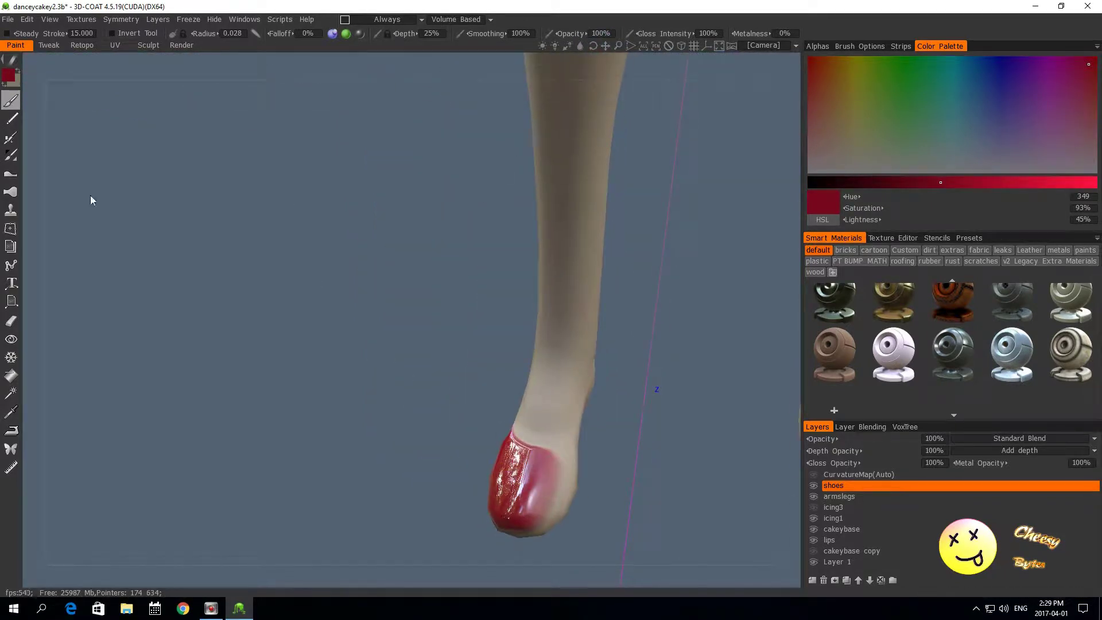
{"action": "left_click", "coordinate": [10, 137]}
{"action": "mouse_move", "coordinate": [593, 48]}
{"action": "left_mouse_down"}
{"action": "mouse_move", "coordinate": [542, 27]}
{"action": "mouse_move", "coordinate": [597, 55]}
{"action": "left_mouse_up"}
{"action": "left_click_drag", "start_coordinate": [487, 468], "coordinate": [488, 474]}
{"action": "key", "text": "ctrl+z"}
- Fill the legs red, then erase the red above the ankles back to beige
{"action": "left_click", "coordinate": [10, 376]}
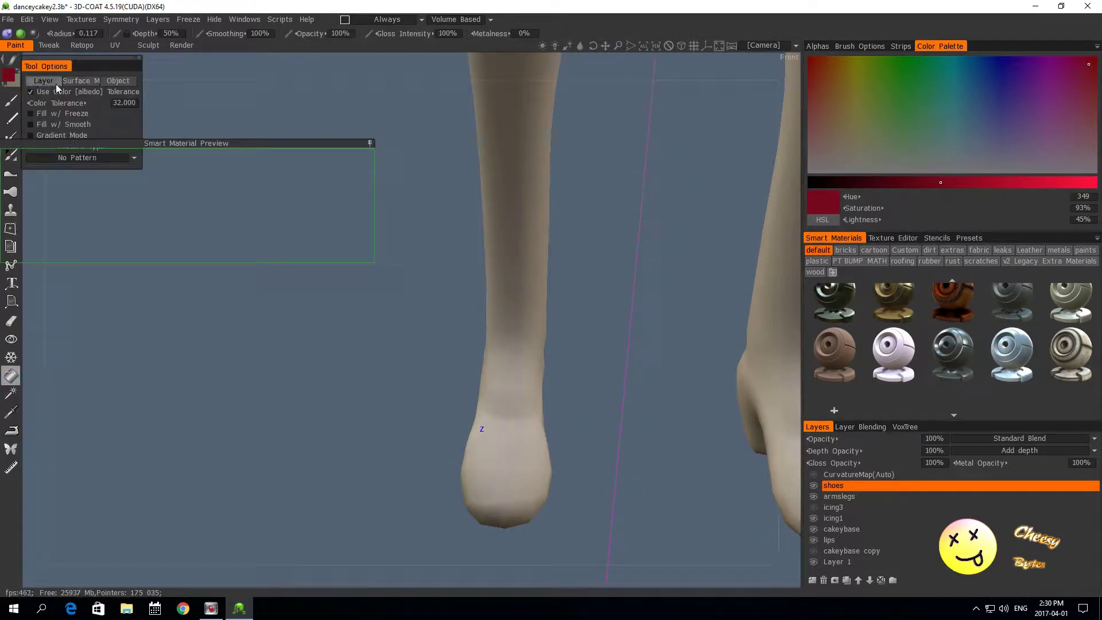
{"action": "left_click", "coordinate": [482, 468]}
{"action": "left_click", "coordinate": [10, 101]}
{"action": "left_click_drag", "start_coordinate": [593, 46], "coordinate": [599, 49]}
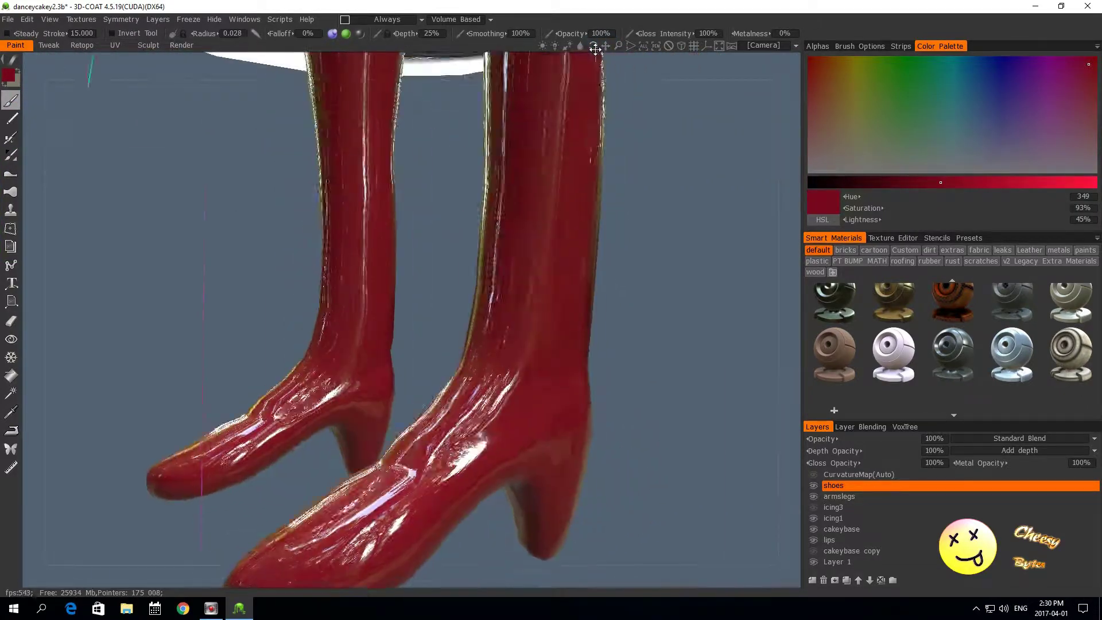
{"action": "left_click", "coordinate": [11, 321]}
{"action": "mouse_move", "coordinate": [315, 307]}
{"action": "left_mouse_down"}
{"action": "mouse_move", "coordinate": [356, 286]}
{"action": "mouse_move", "coordinate": [333, 356]}
{"action": "left_mouse_up"}
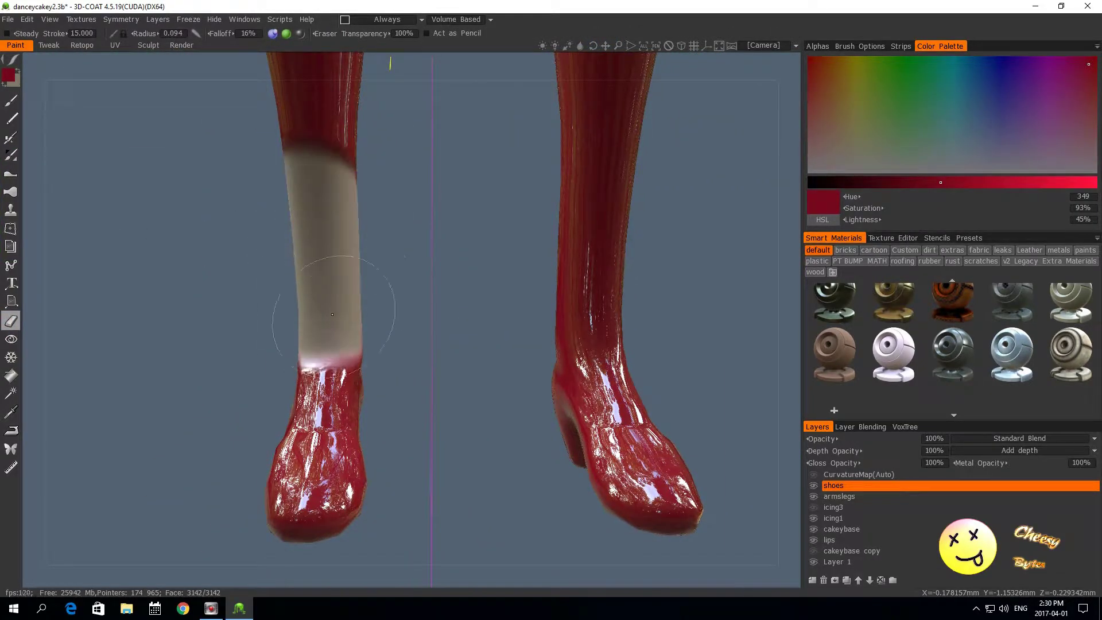
{"action": "left_click_drag", "start_coordinate": [591, 218], "coordinate": [591, 344]}
{"action": "left_click_drag", "start_coordinate": [717, 345], "coordinate": [111, 46]}
- Toggle between the UV and paint workspaces and orbit around the red-shod legs
{"action": "left_click", "coordinate": [113, 45]}
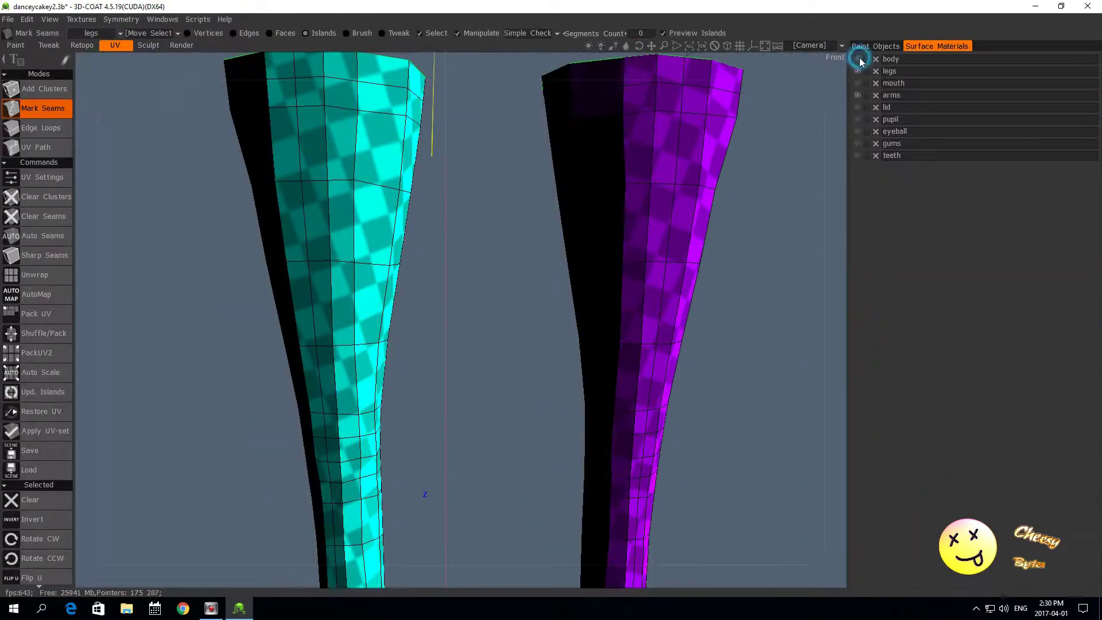
{"action": "left_click", "coordinate": [16, 45]}
{"action": "left_click", "coordinate": [115, 45]}
{"action": "left_click", "coordinate": [15, 45]}
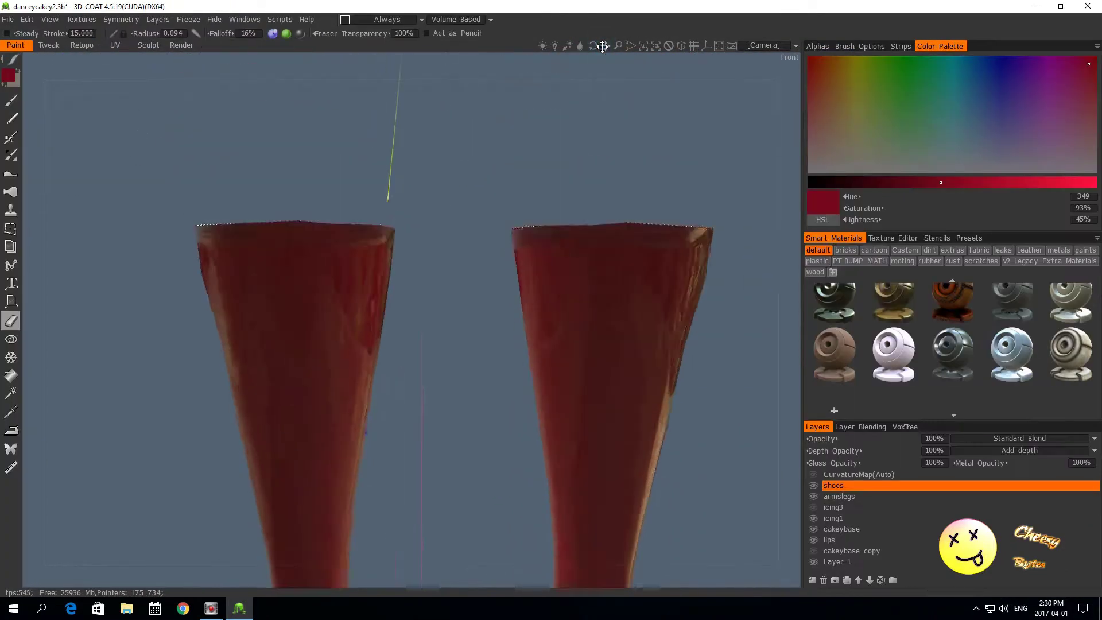
{"action": "mouse_move", "coordinate": [624, 419]}
{"action": "left_mouse_down"}
{"action": "mouse_move", "coordinate": [184, 345]}
{"action": "mouse_move", "coordinate": [283, 246]}
{"action": "mouse_move", "coordinate": [495, 230]}
{"action": "mouse_move", "coordinate": [443, 300]}
{"action": "left_mouse_up"}
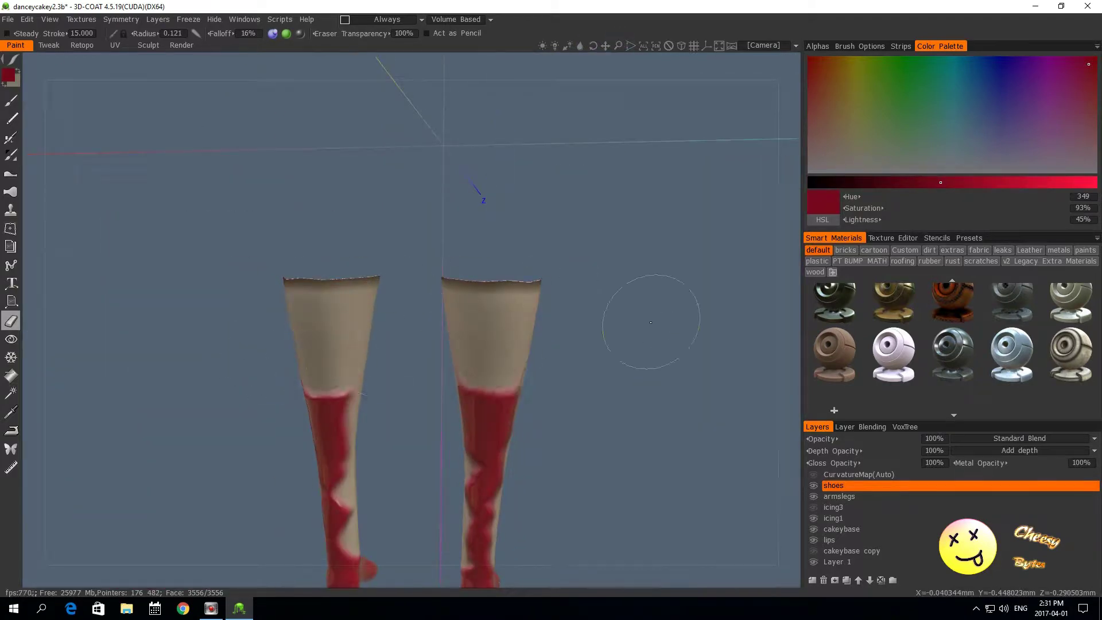
{"action": "left_click_drag", "start_coordinate": [352, 488], "coordinate": [603, 47]}
{"action": "left_click_drag", "start_coordinate": [596, 47], "coordinate": [593, 46]}
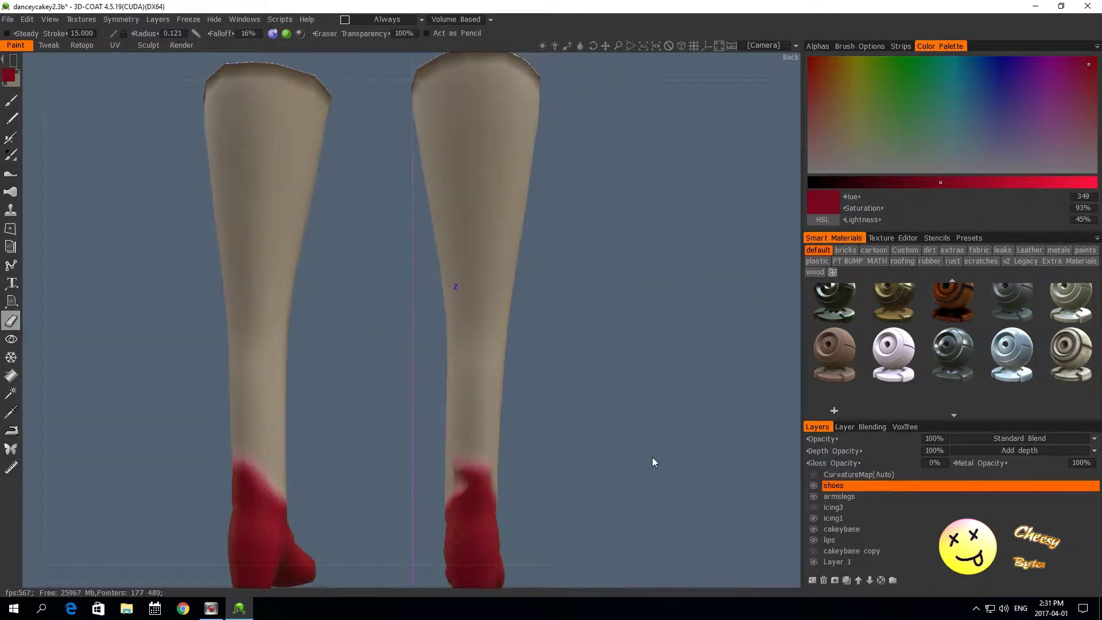
- Inspect the heel up close and erase red along the shoe's top edge
{"action": "left_click_drag", "start_coordinate": [594, 47], "coordinate": [596, 42]}
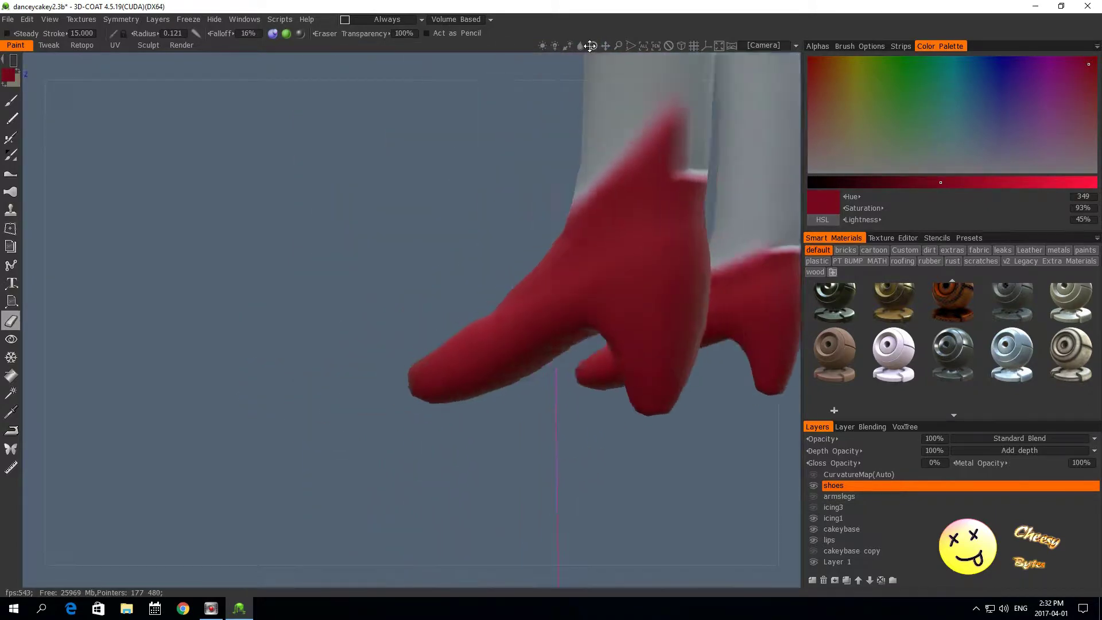
{"action": "left_click_drag", "start_coordinate": [88, 232], "coordinate": [532, 215]}
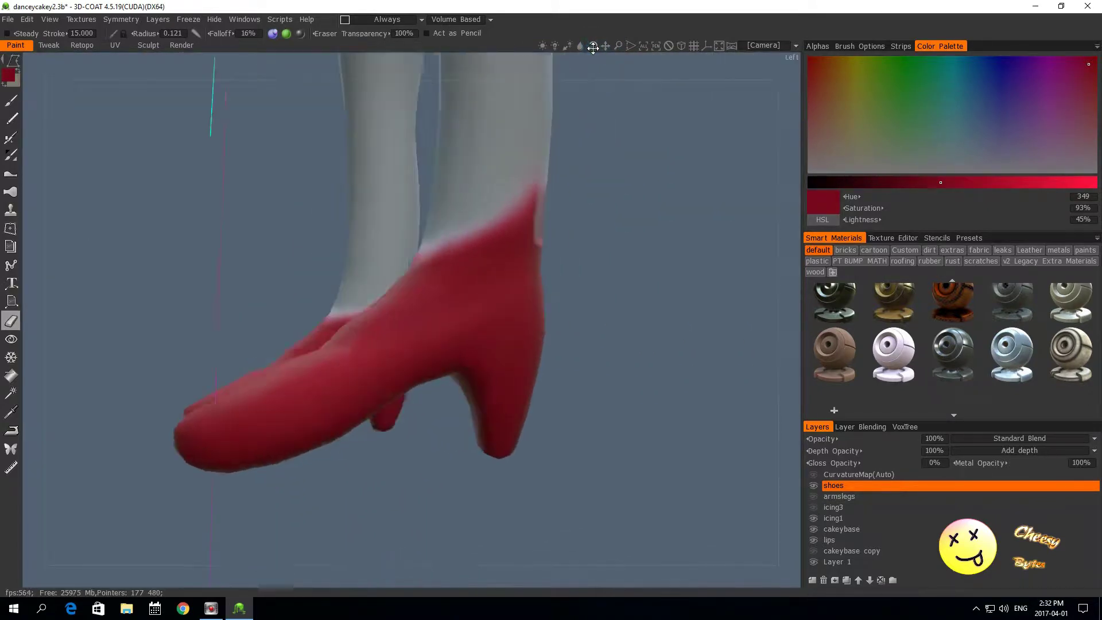
{"action": "scroll", "coordinate": [532, 216], "scroll_direction": "up", "scroll_amount": 3}
{"action": "scroll", "coordinate": [532, 216], "scroll_direction": "down", "scroll_amount": 2}
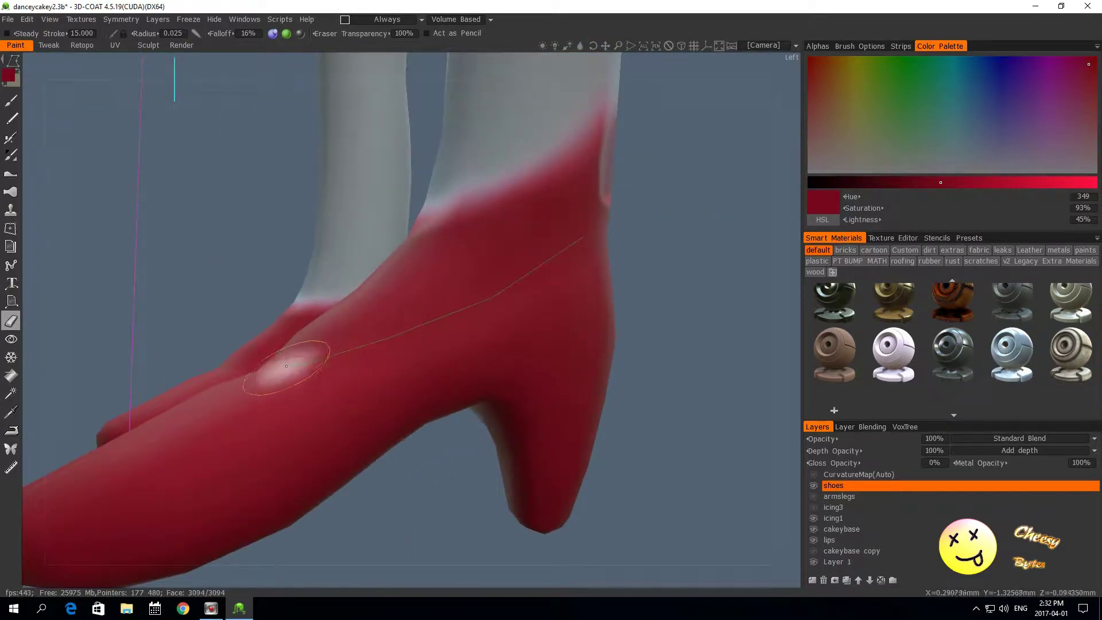
{"action": "left_click_drag", "start_coordinate": [595, 50], "coordinate": [609, 69]}
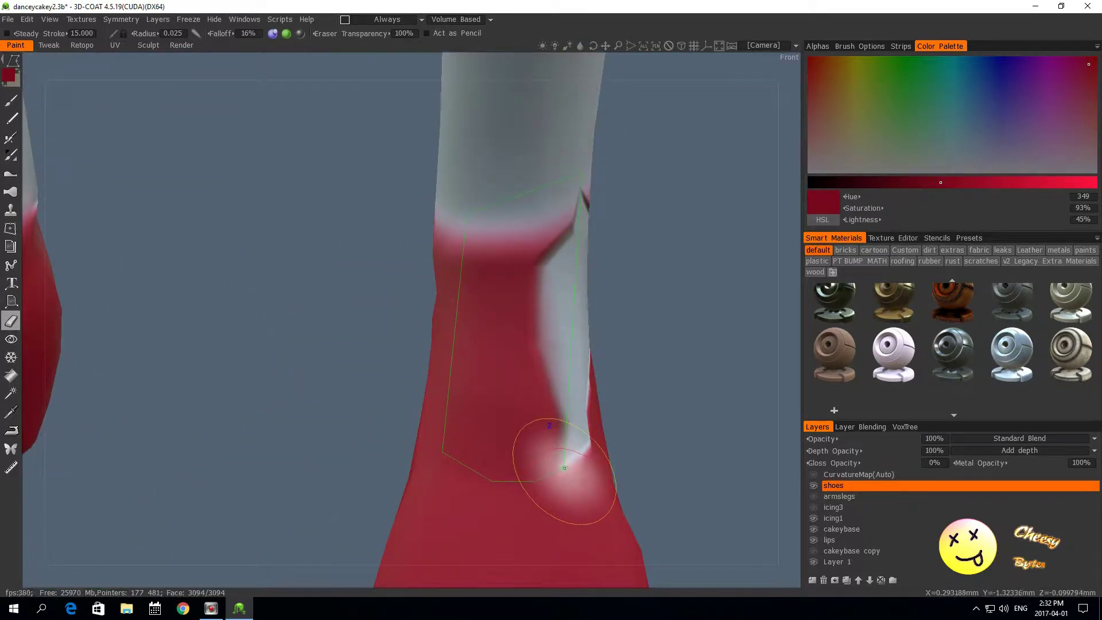
{"action": "left_click_drag", "start_coordinate": [595, 46], "coordinate": [595, 45]}
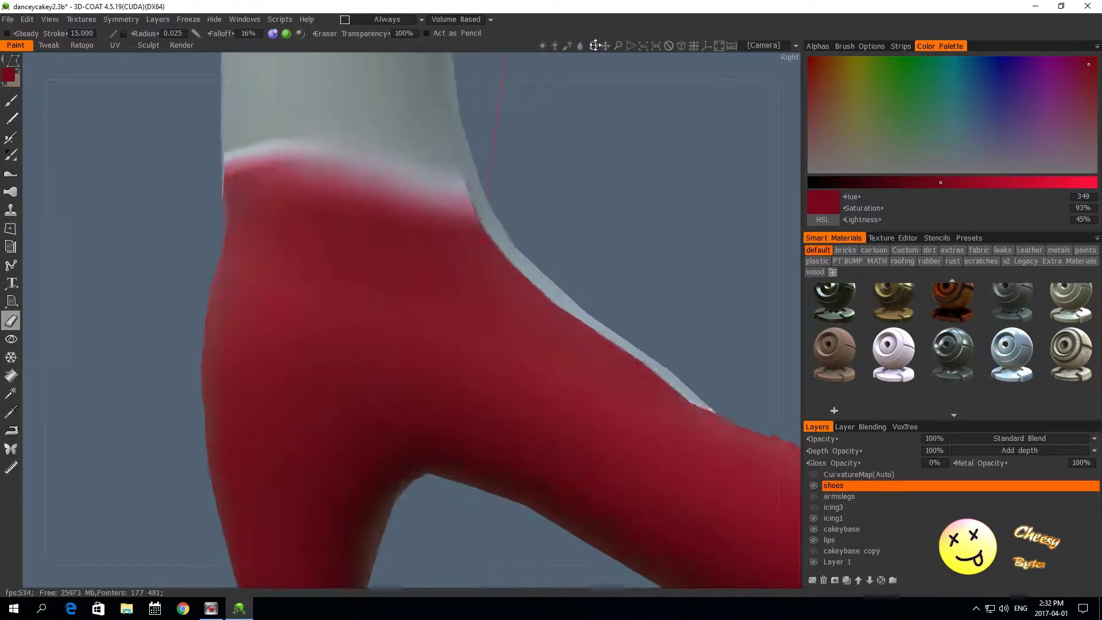
{"action": "left_click_drag", "start_coordinate": [316, 289], "coordinate": [668, 406]}
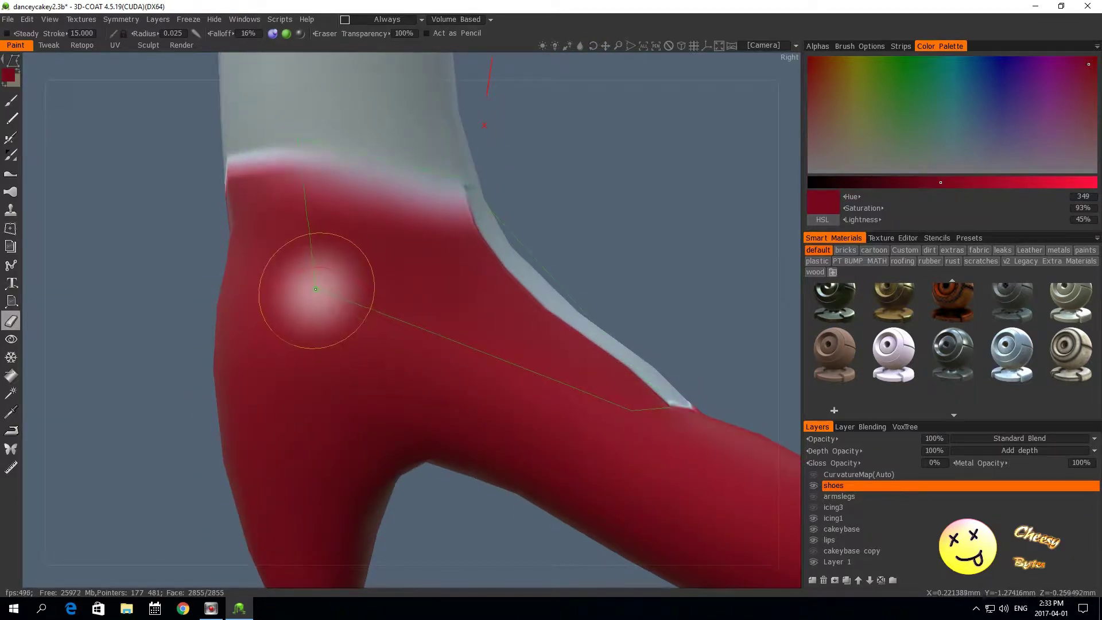
- Review both shoes and the ankles from side and front views
{"action": "mouse_move", "coordinate": [593, 45]}
{"action": "left_mouse_down"}
{"action": "mouse_move", "coordinate": [451, 122]}
{"action": "mouse_move", "coordinate": [467, 185]}
{"action": "left_mouse_up"}
{"action": "mouse_move", "coordinate": [605, 46]}
{"action": "left_mouse_down"}
{"action": "mouse_move", "coordinate": [591, 46]}
{"action": "mouse_move", "coordinate": [505, 269]}
{"action": "left_mouse_up"}
{"action": "middle_click_drag", "start_coordinate": [470, 262], "coordinate": [499, 244]}
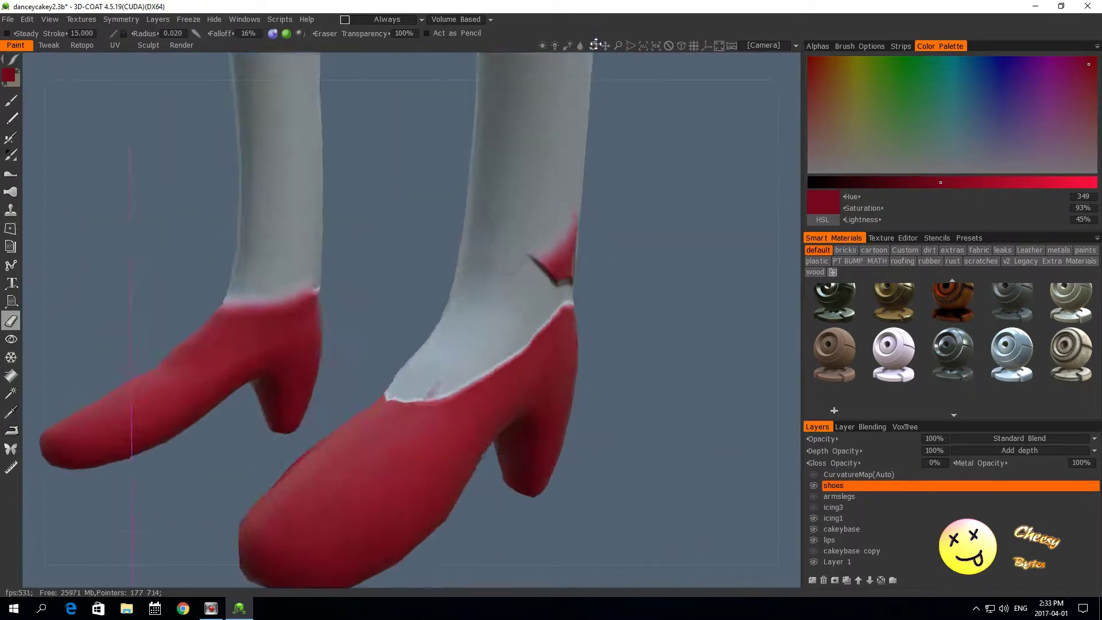
{"action": "left_click_drag", "start_coordinate": [593, 46], "coordinate": [577, 260]}
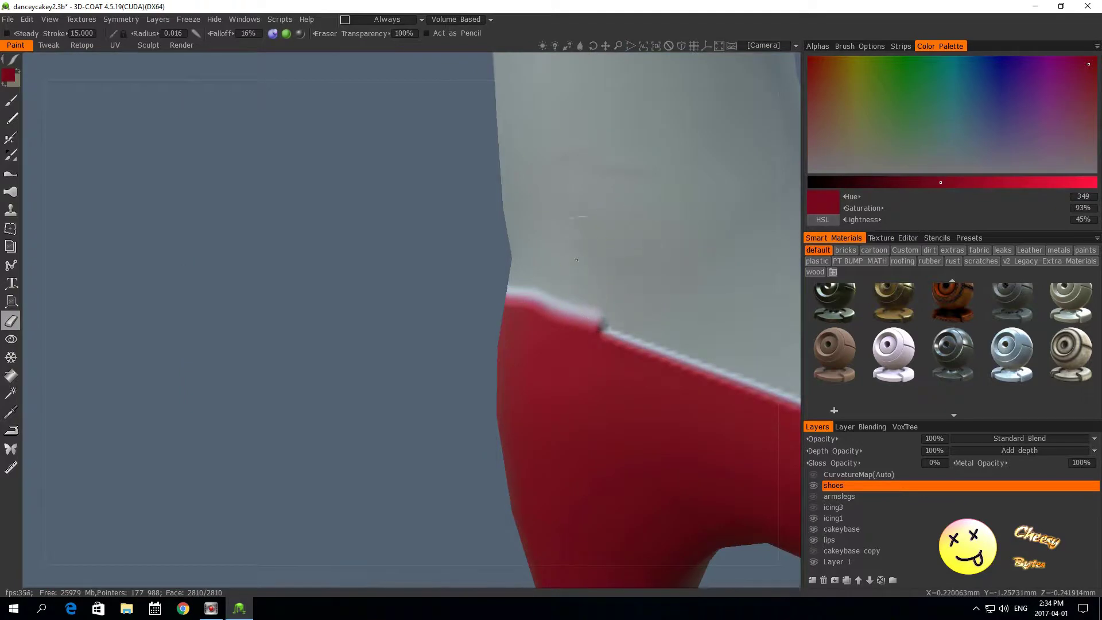
{"action": "left_click_drag", "start_coordinate": [596, 46], "coordinate": [596, 45]}
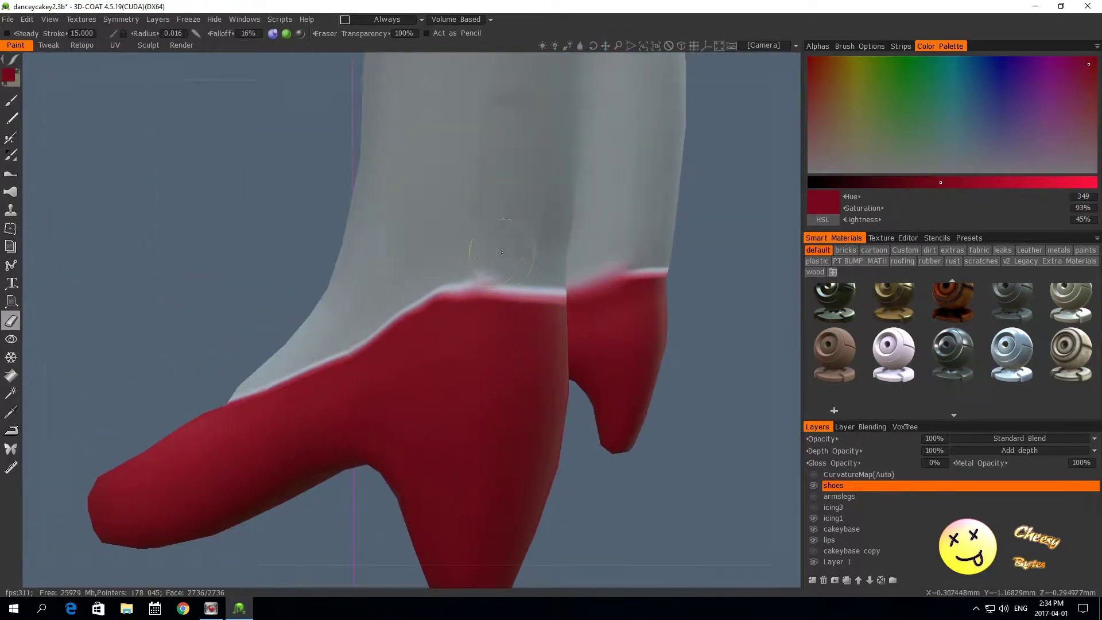
{"action": "mouse_move", "coordinate": [603, 45]}
{"action": "left_mouse_down"}
{"action": "mouse_move", "coordinate": [464, 428]}
{"action": "mouse_move", "coordinate": [624, 359]}
{"action": "left_mouse_up"}
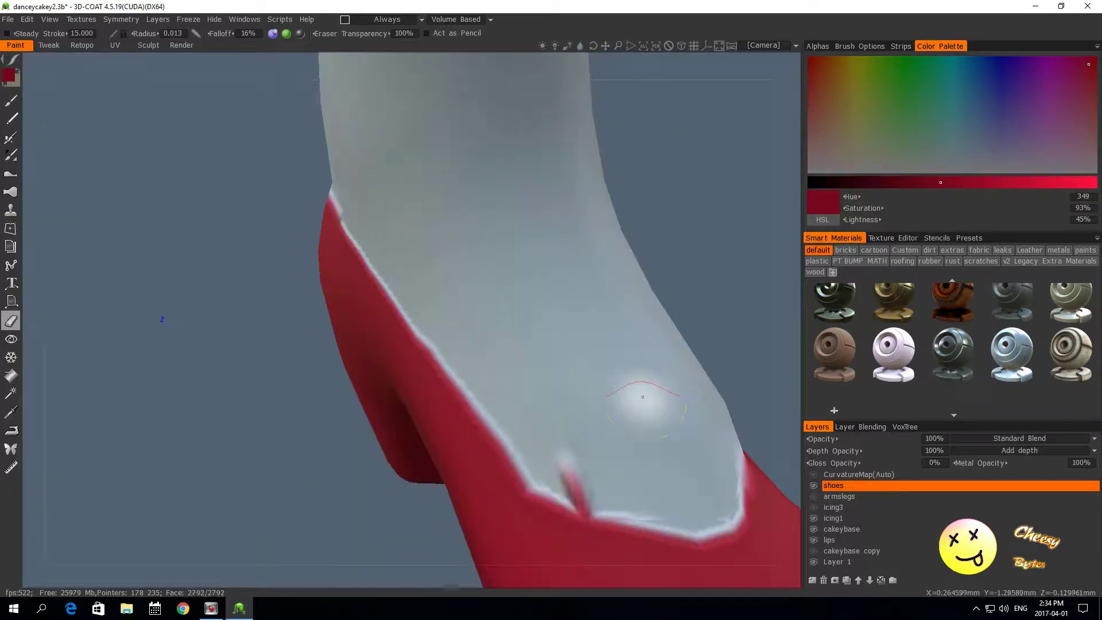
{"action": "left_click_drag", "start_coordinate": [593, 45], "coordinate": [617, 67]}
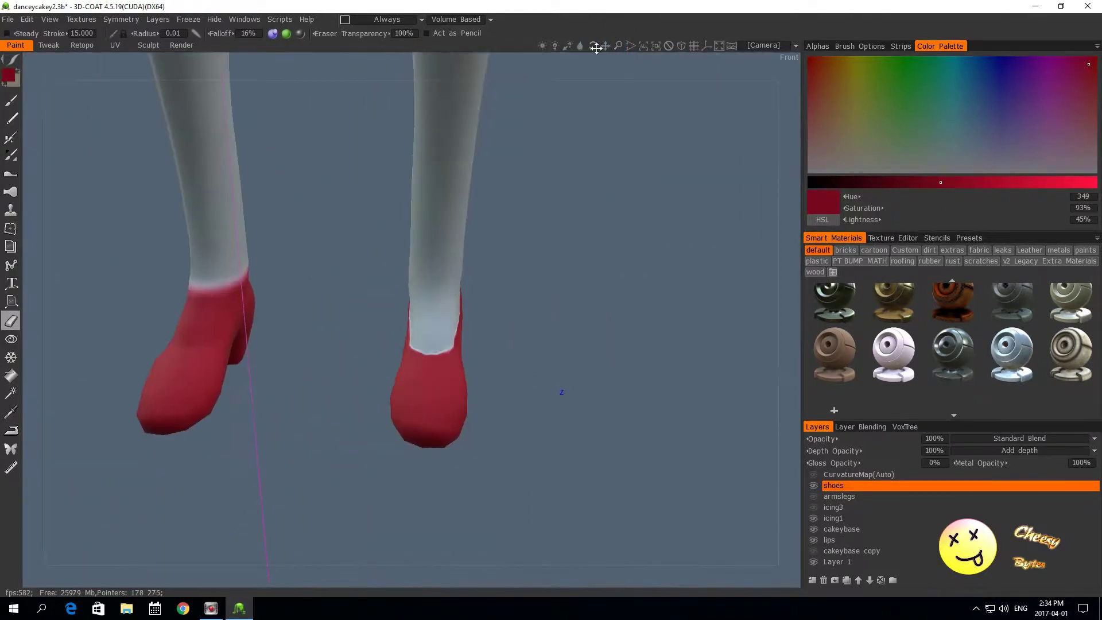
- Set the shoes layer's Gloss Opacity to 22%
{"action": "left_click_drag", "start_coordinate": [689, 411], "coordinate": [758, 427]}
{"action": "left_click_drag", "start_coordinate": [843, 463], "coordinate": [850, 462]}
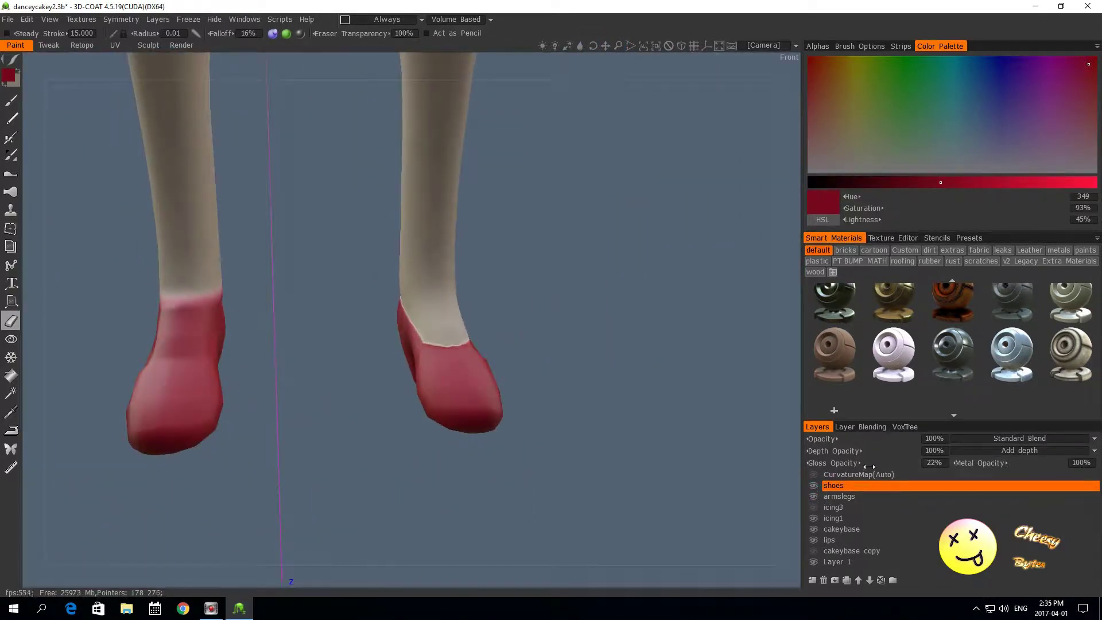
{"action": "left_click", "coordinate": [7, 19]}
- Lasso-erase the red overflow on the leg above one shoe
{"action": "key", "text": "Escape"}
{"action": "mouse_move", "coordinate": [593, 45]}
{"action": "left_mouse_down"}
{"action": "mouse_move", "coordinate": [603, 46]}
{"action": "mouse_move", "coordinate": [294, 244]}
{"action": "left_mouse_up"}
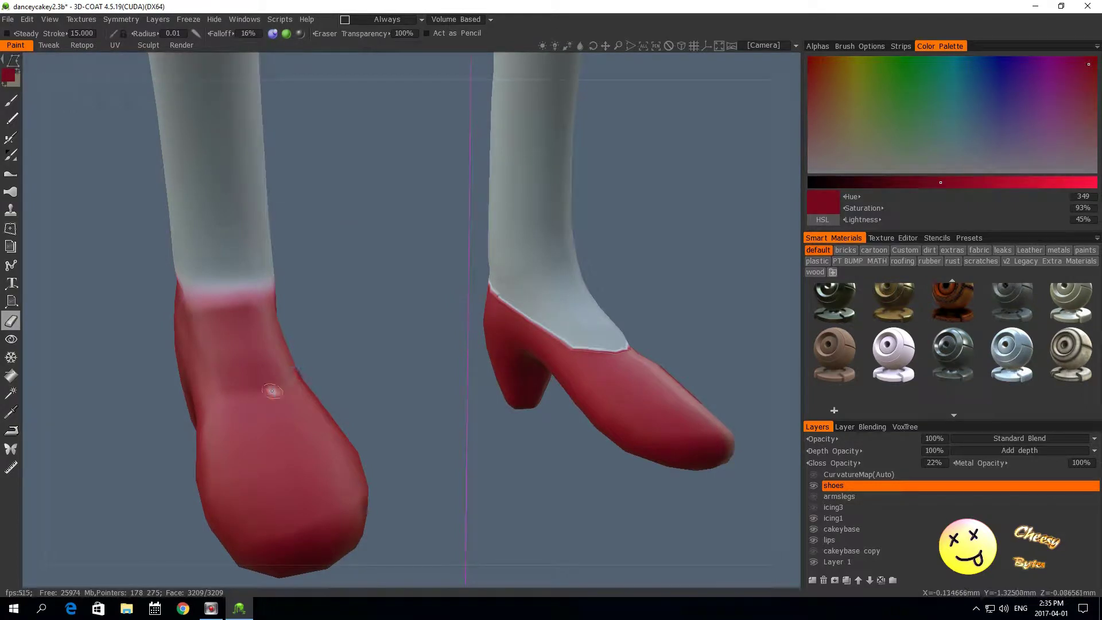
{"action": "left_click", "coordinate": [246, 290]}
{"action": "left_click_drag", "start_coordinate": [593, 46], "coordinate": [594, 47]}
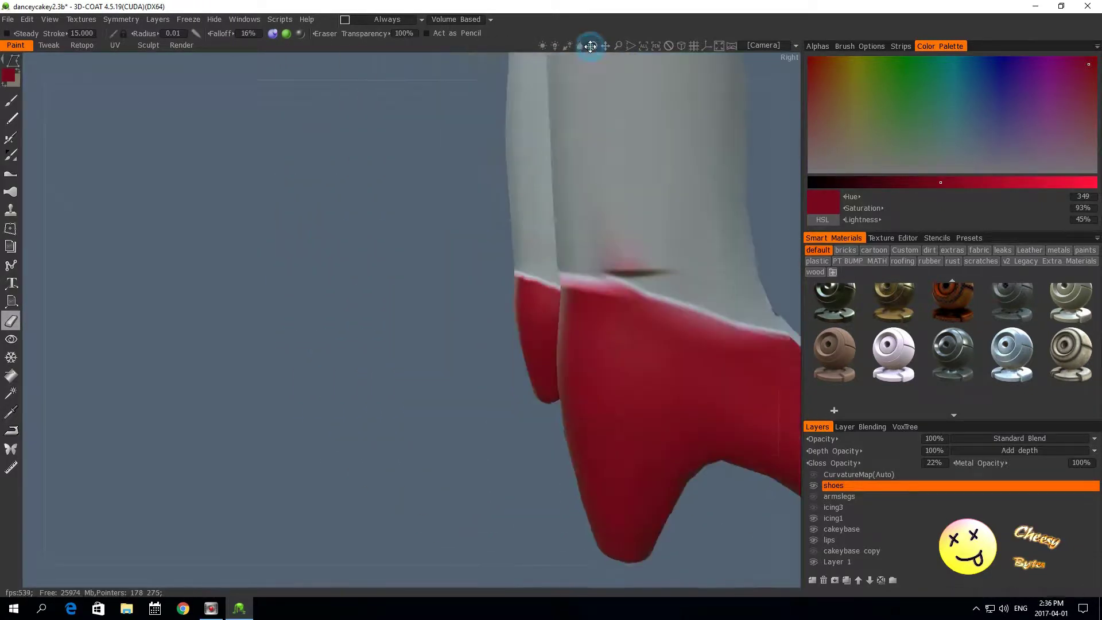
{"action": "scroll", "coordinate": [364, 231], "scroll_direction": "down", "scroll_amount": 3}
{"action": "scroll", "coordinate": [517, 339], "scroll_direction": "up", "scroll_amount": 3}
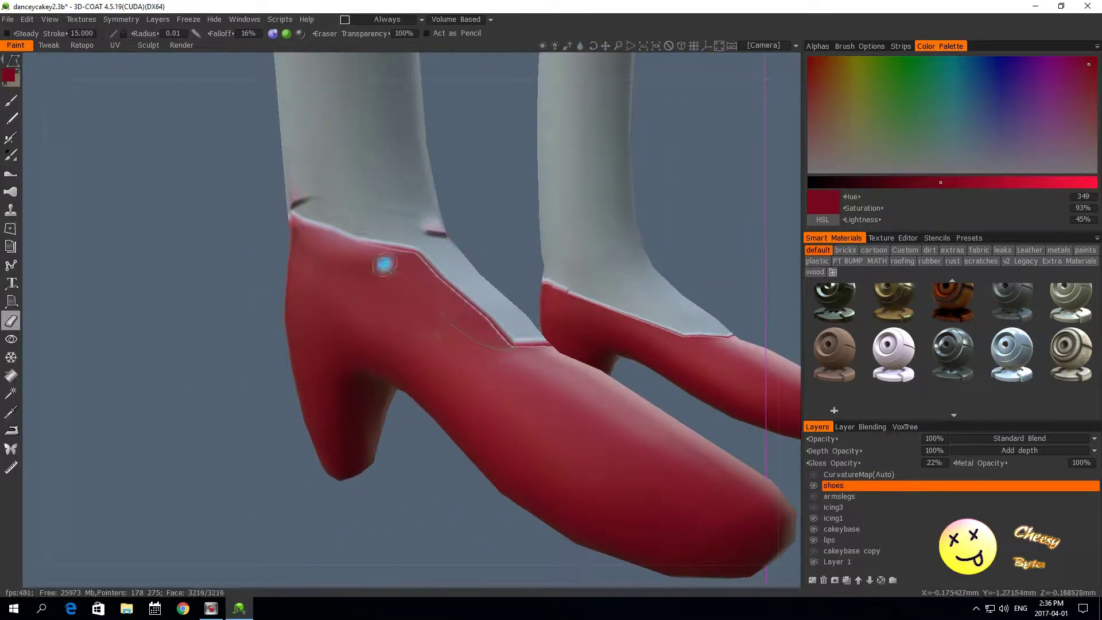
- Lasso-erase the remaining red patches above and along the other shoe's edge
{"action": "left_click", "coordinate": [515, 344]}
{"action": "left_click_drag", "start_coordinate": [594, 46], "coordinate": [591, 63]}
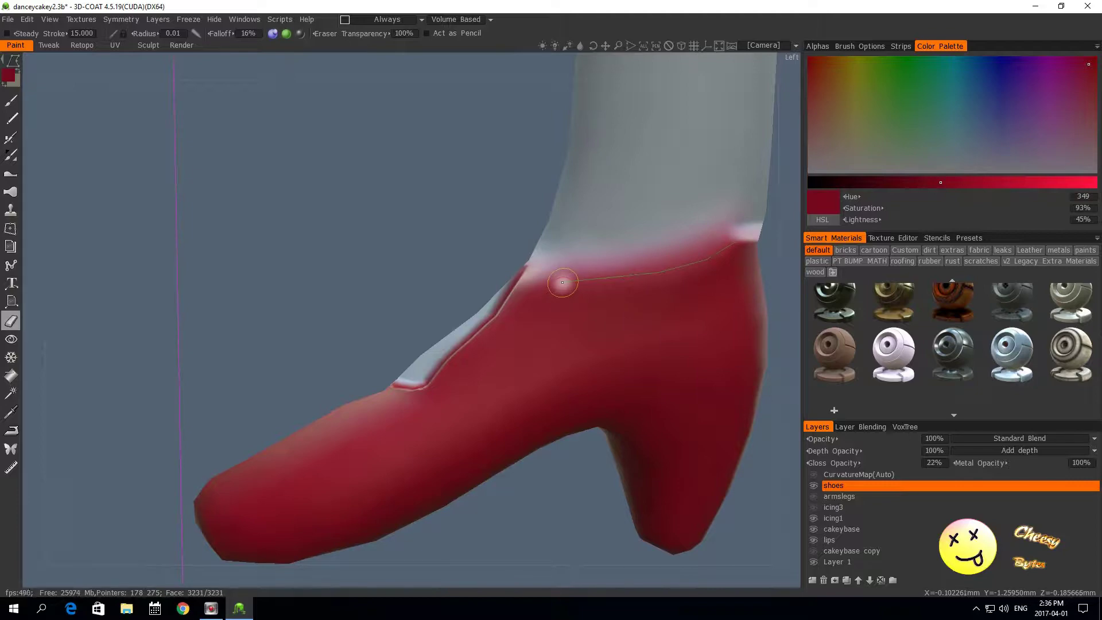
{"action": "left_click", "coordinate": [670, 199]}
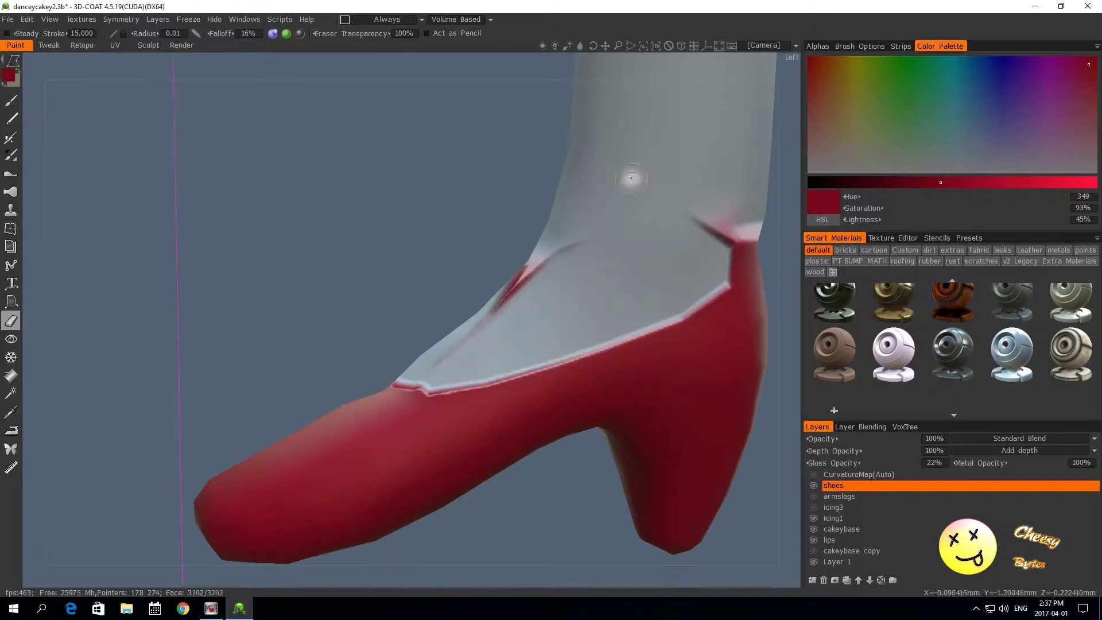
{"action": "left_click_drag", "start_coordinate": [603, 45], "coordinate": [591, 64]}
{"action": "left_click", "coordinate": [8, 19]}
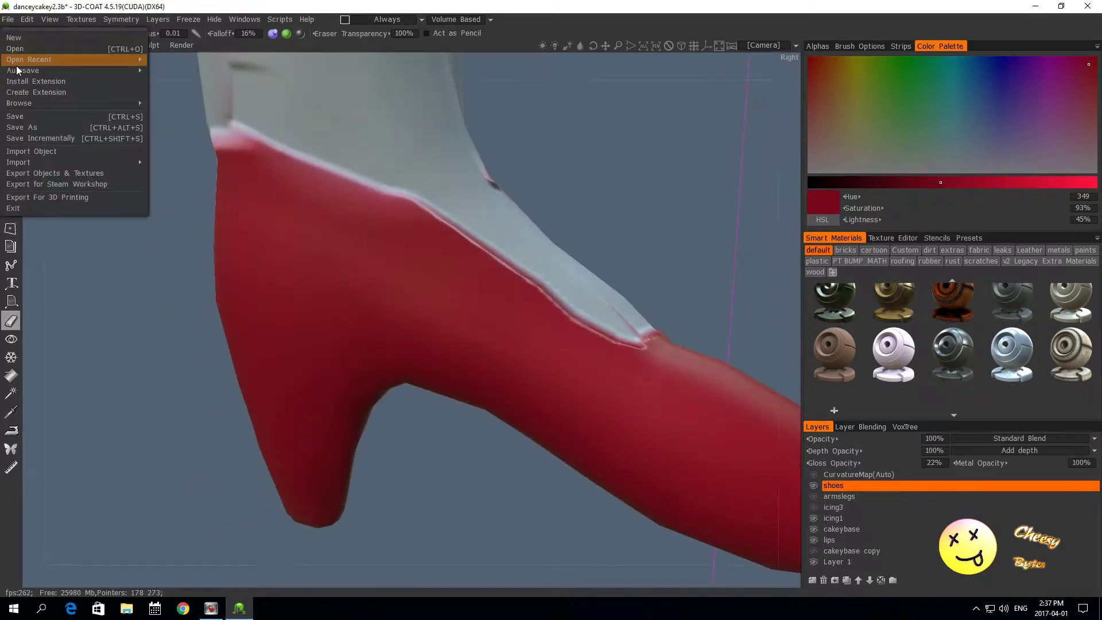
- Save the scene and inspect the shoe heel and toe up close
{"action": "left_click", "coordinate": [26, 53]}
{"action": "left_click_drag", "start_coordinate": [618, 46], "coordinate": [619, 51]}
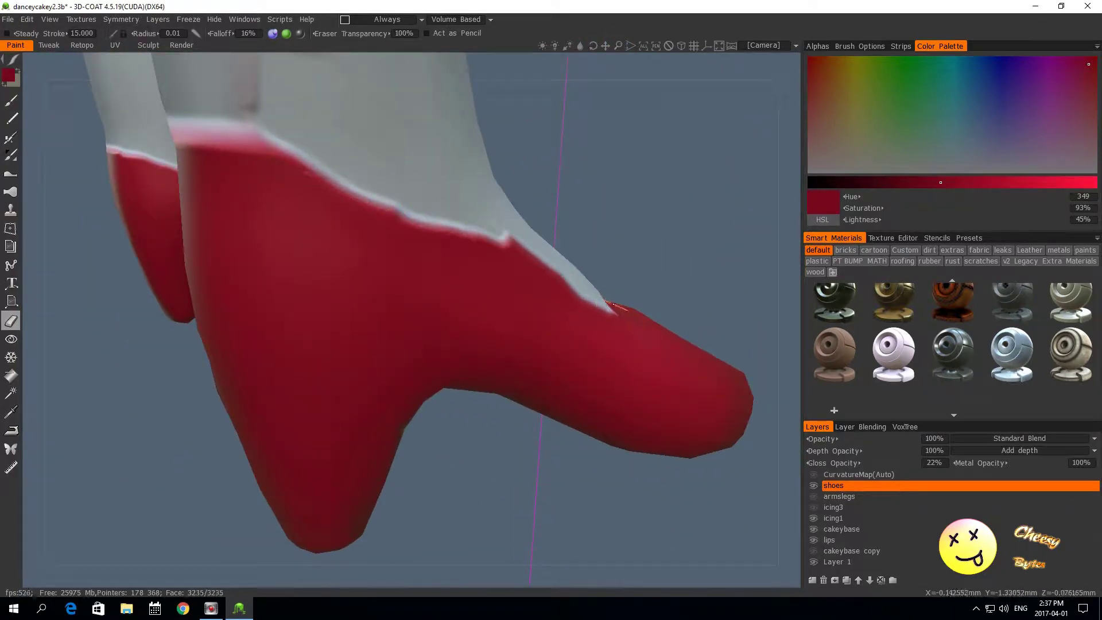
{"action": "left_click_drag", "start_coordinate": [506, 259], "coordinate": [375, 187], "text": "alt"}
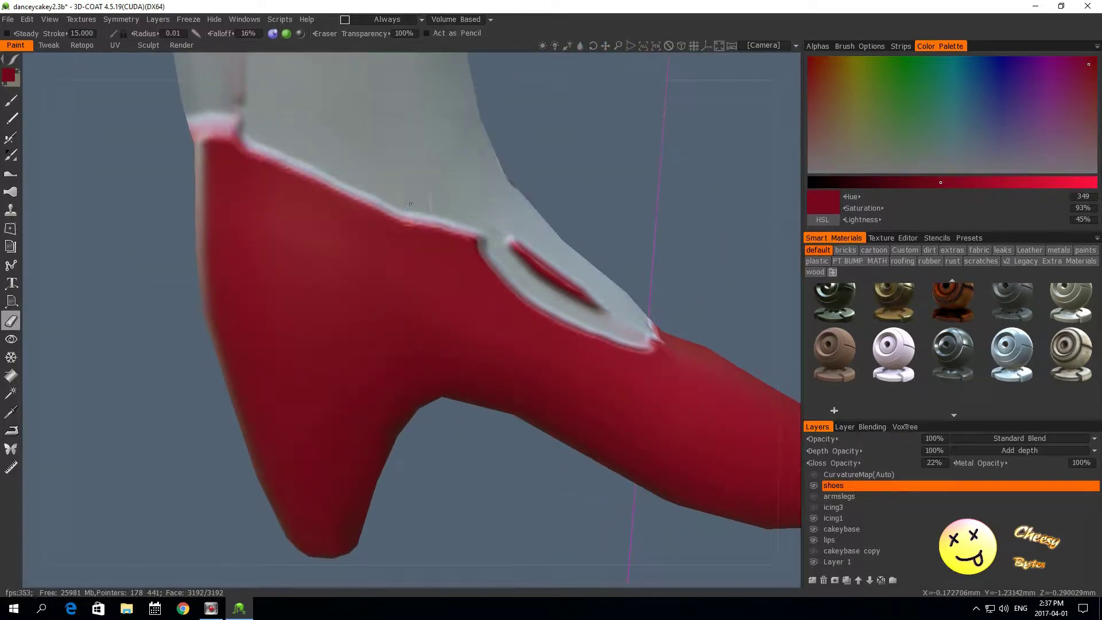
{"action": "left_click_drag", "start_coordinate": [590, 45], "coordinate": [592, 290]}
{"action": "left_click_drag", "start_coordinate": [494, 146], "coordinate": [475, 364], "text": "alt"}
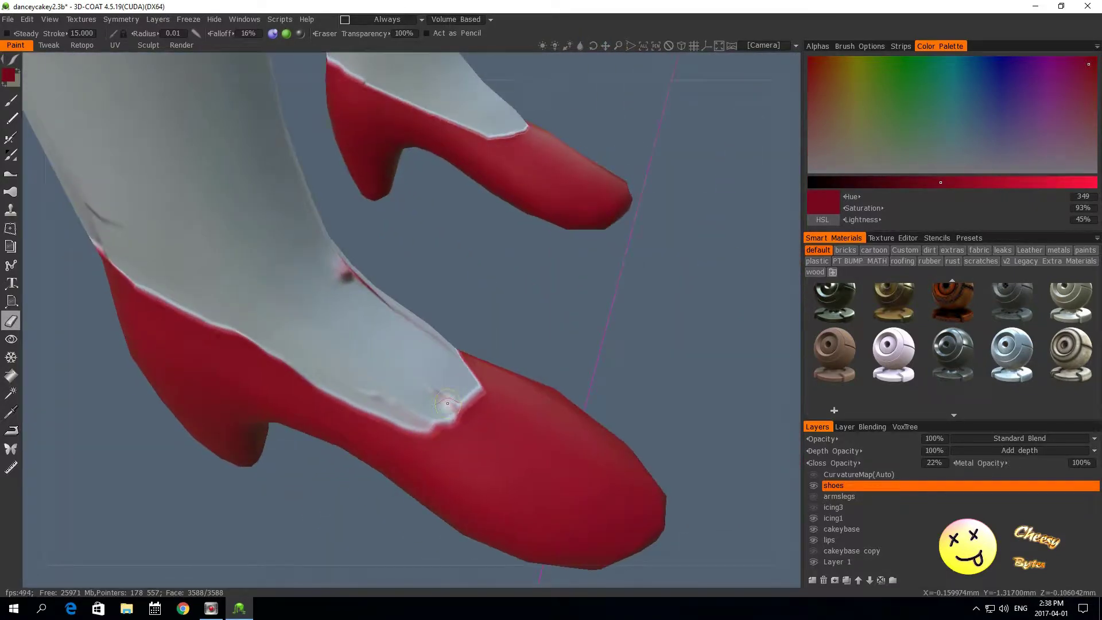
- Show the armslegs layer's skin texture and check both shoes from several angles
{"action": "left_click", "coordinate": [813, 497]}
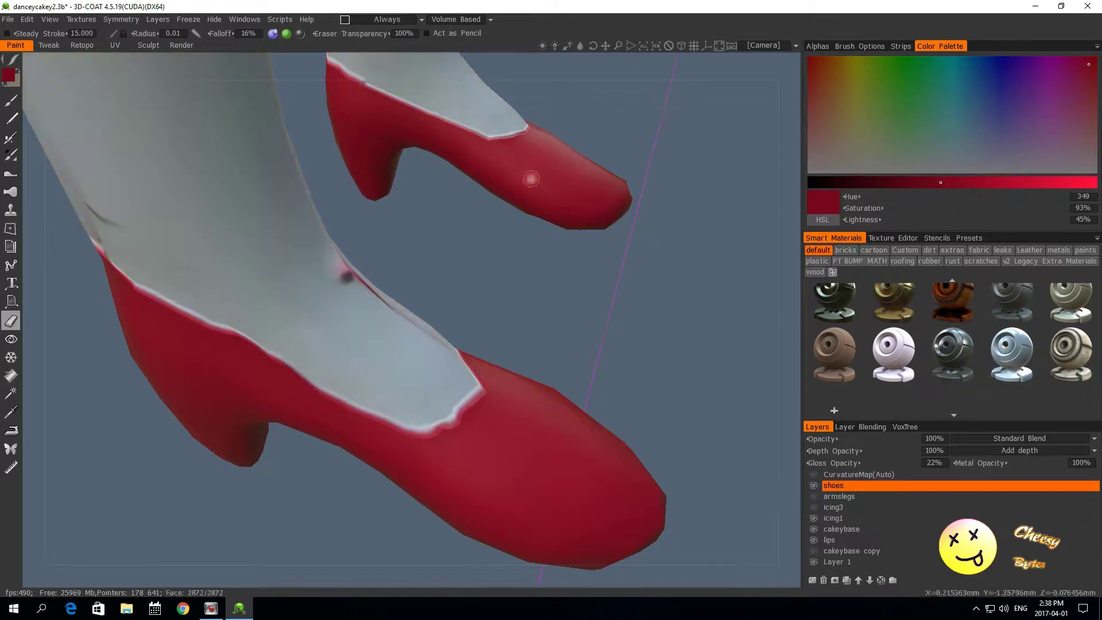
{"action": "left_click_drag", "start_coordinate": [599, 44], "coordinate": [618, 45]}
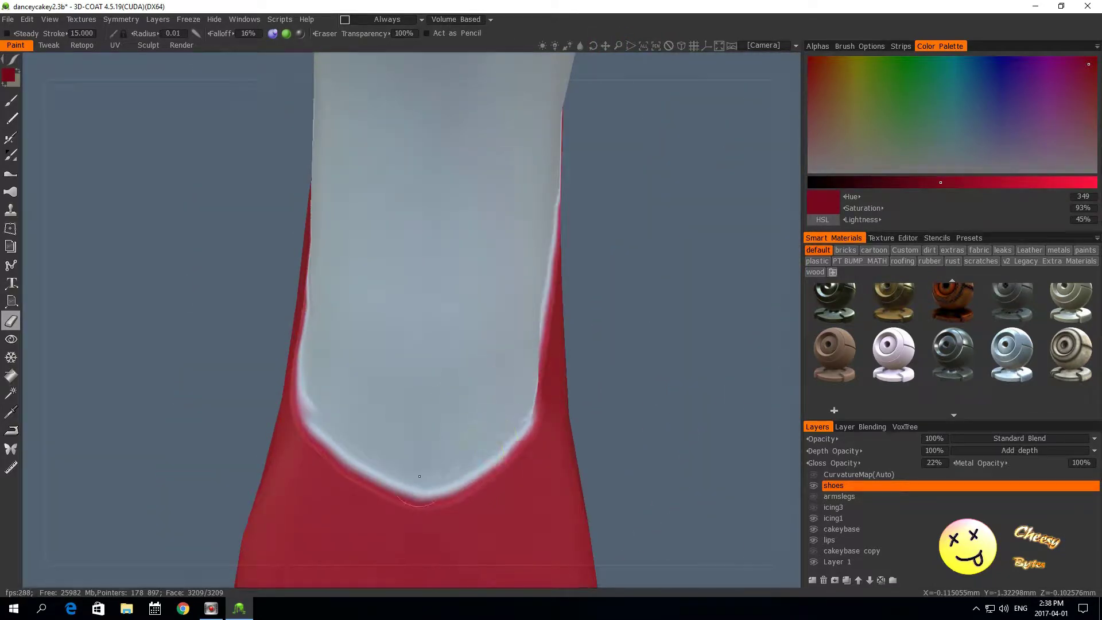
{"action": "right_click_drag", "start_coordinate": [435, 461], "coordinate": [470, 376]}
{"action": "mouse_move", "coordinate": [592, 45]}
{"action": "left_mouse_down"}
{"action": "mouse_move", "coordinate": [620, 47]}
{"action": "mouse_move", "coordinate": [444, 231]}
{"action": "left_mouse_up"}
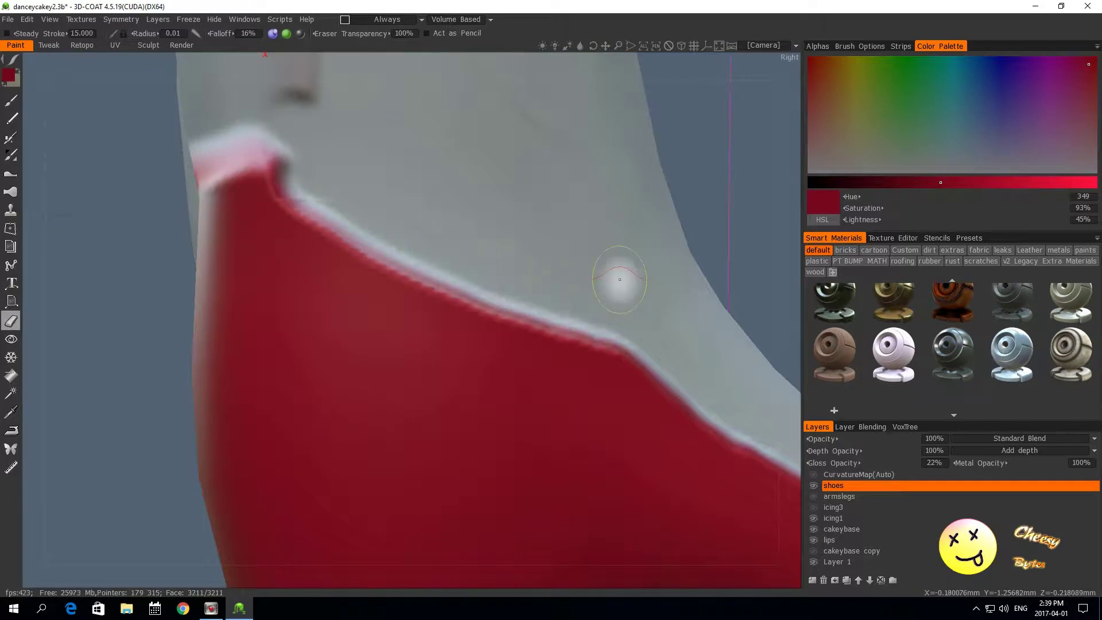
{"action": "left_click_drag", "start_coordinate": [600, 44], "coordinate": [438, 116]}
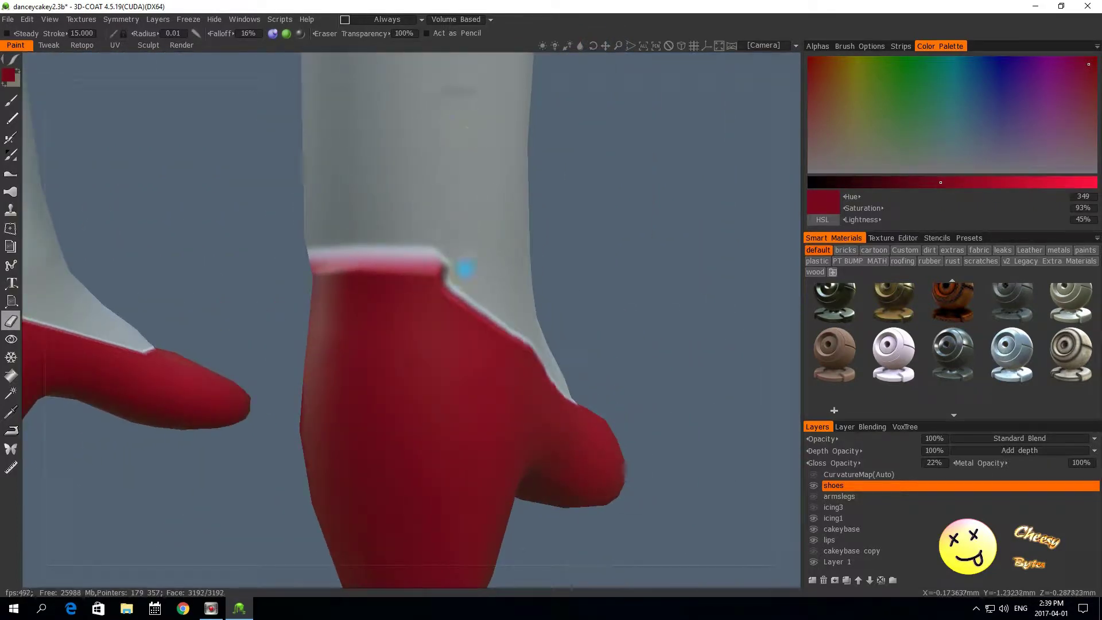
- Orbit and zoom around the shoes to inspect the backs and heels
{"action": "left_click_drag", "start_coordinate": [594, 46], "coordinate": [595, 49]}
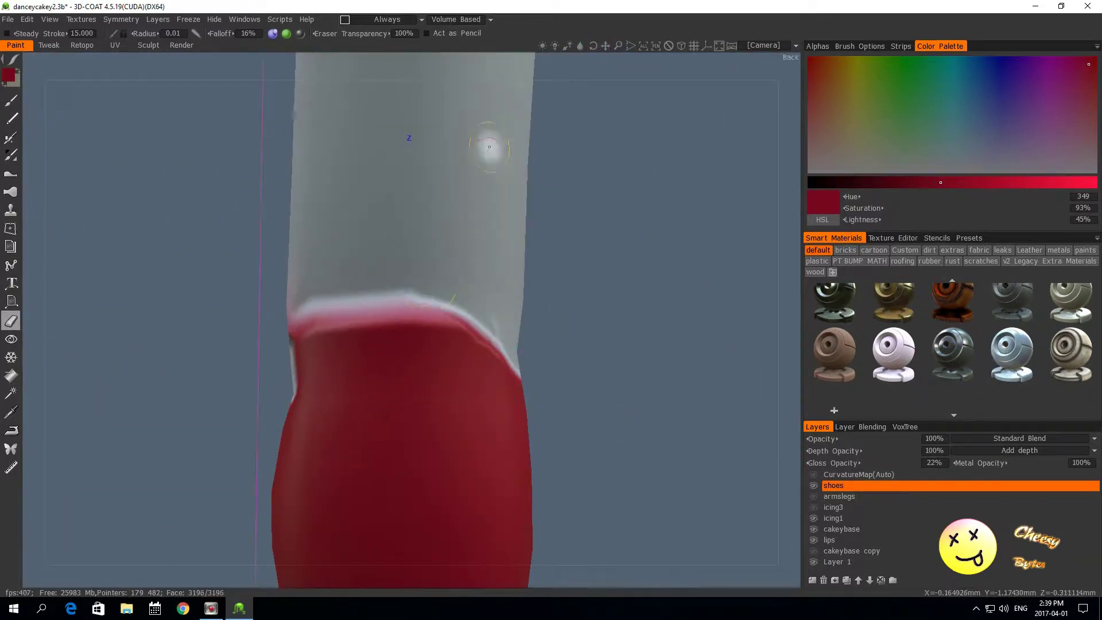
{"action": "middle_click_drag", "start_coordinate": [416, 263], "coordinate": [467, 296]}
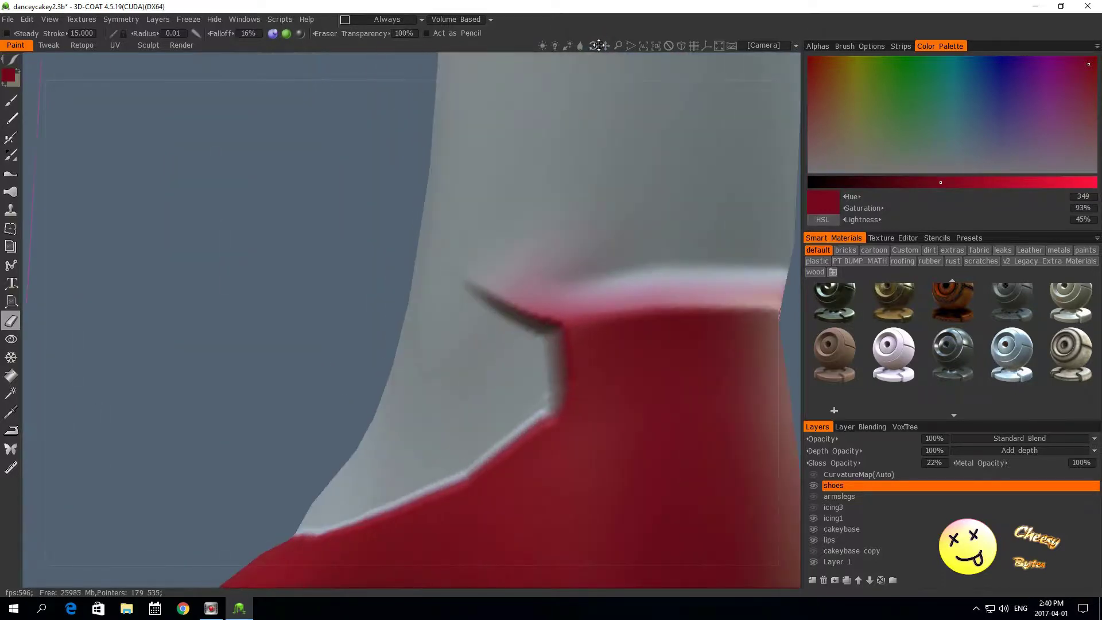
{"action": "left_click_drag", "start_coordinate": [593, 45], "coordinate": [594, 50]}
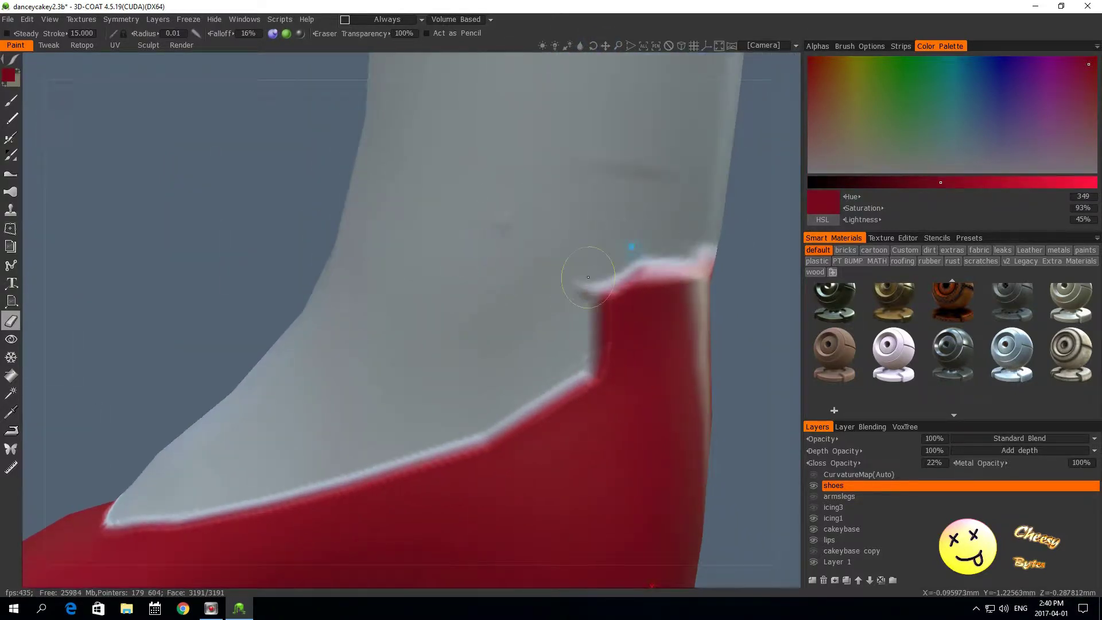
{"action": "middle_click_drag", "start_coordinate": [550, 374], "coordinate": [298, 309]}
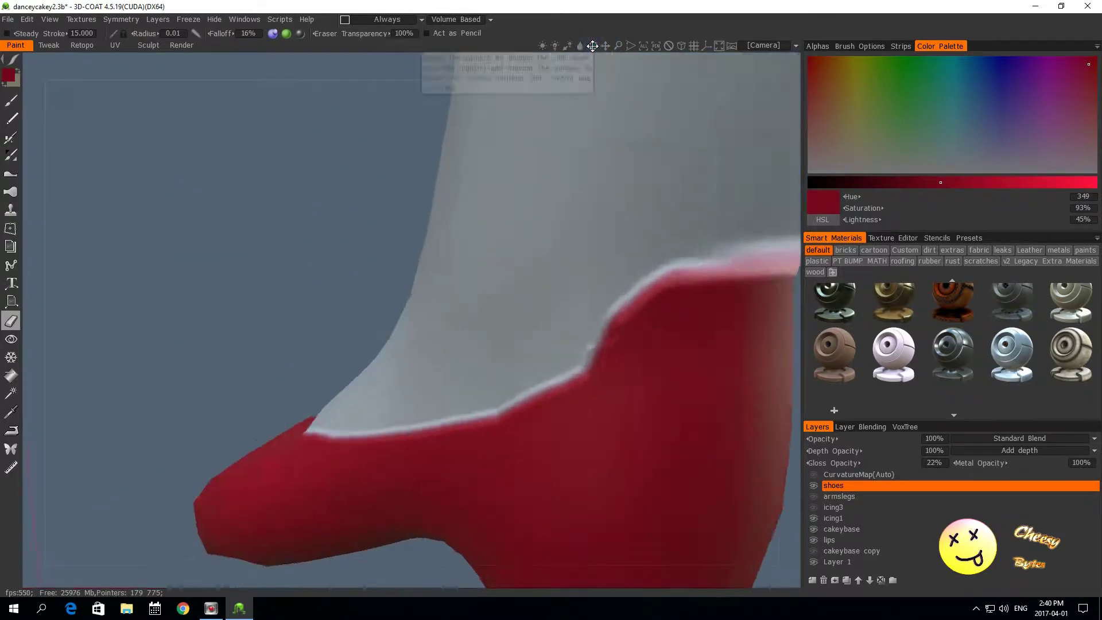
{"action": "scroll", "coordinate": [298, 308], "scroll_direction": "down", "scroll_amount": 3}
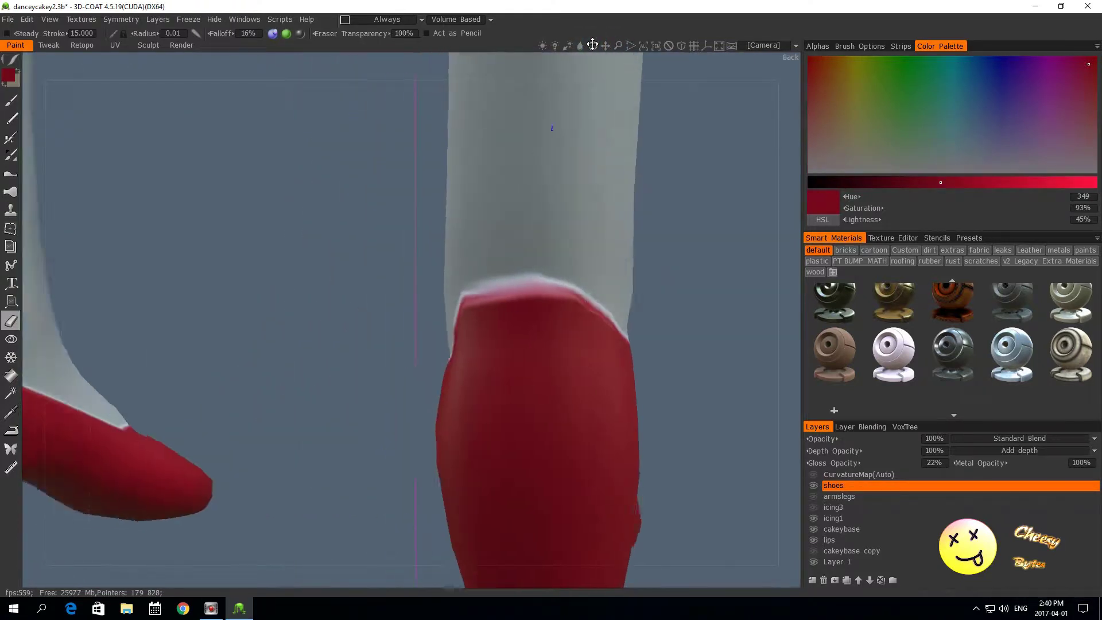
{"action": "scroll", "coordinate": [501, 140], "scroll_direction": "up", "scroll_amount": 3}
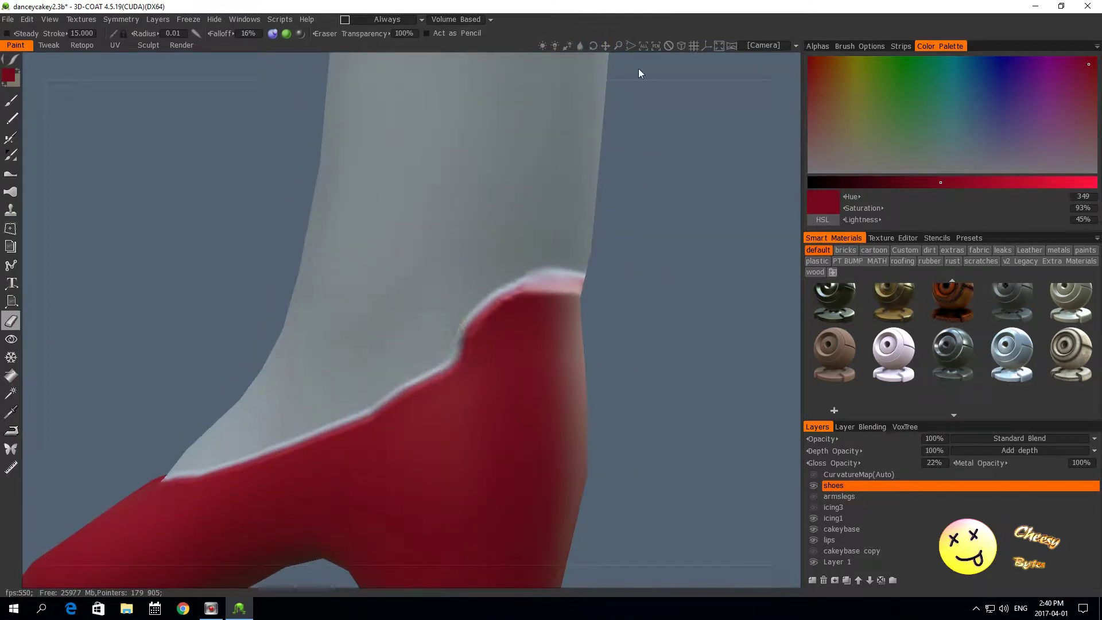
{"action": "scroll", "coordinate": [593, 46], "scroll_direction": "down", "scroll_amount": 3}
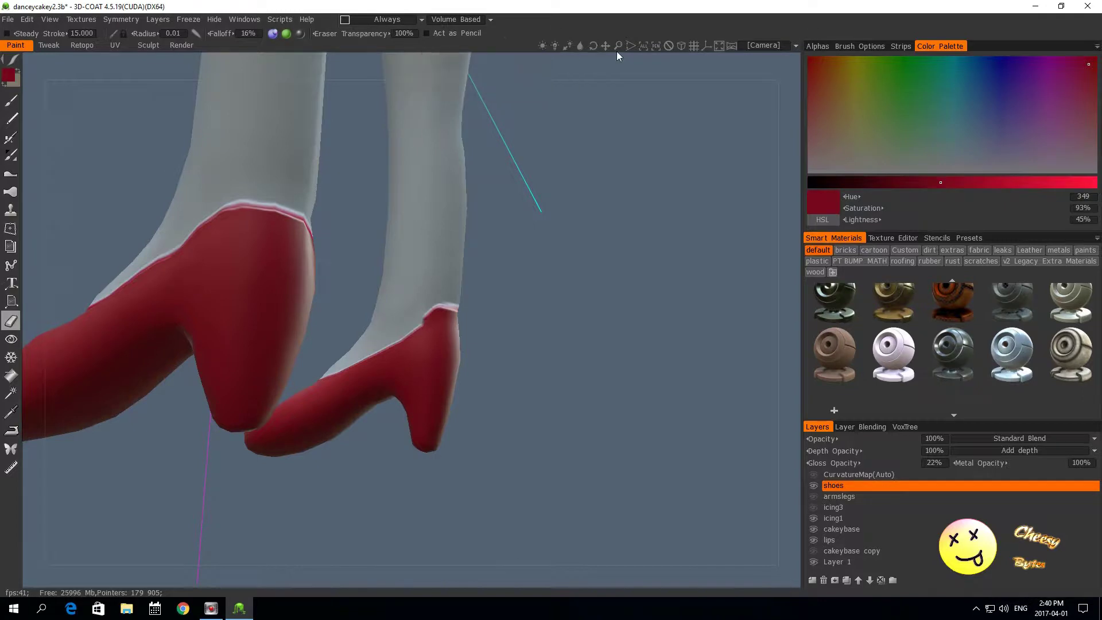
{"action": "scroll", "coordinate": [433, 274], "scroll_direction": "up", "scroll_amount": 3}
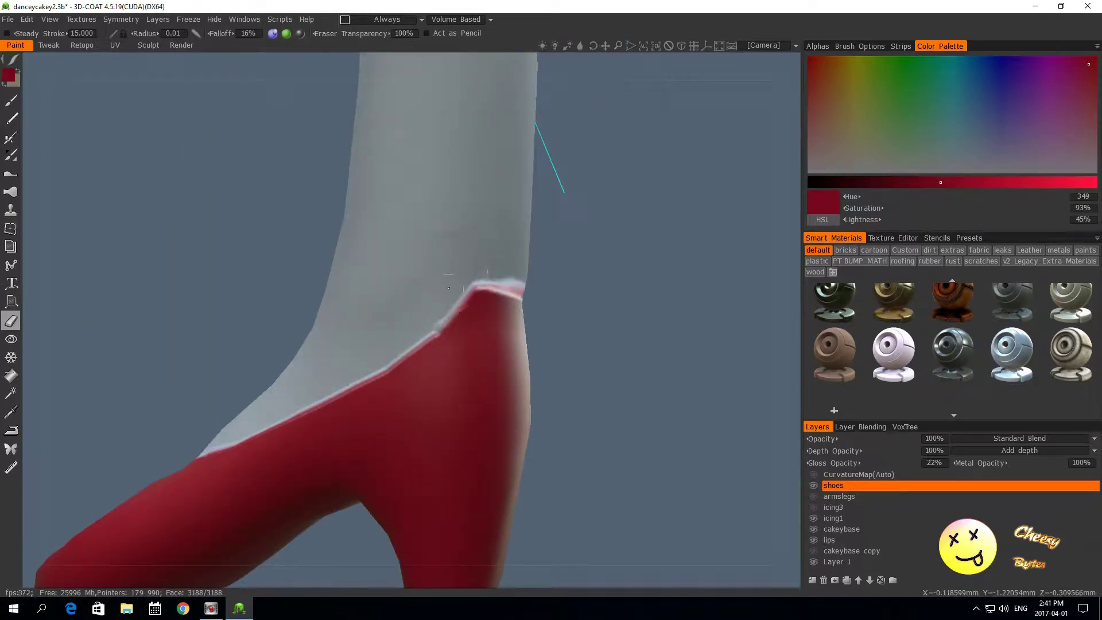
- Inspect the heels from the rear at varying zoom levels
{"action": "right_click_drag", "start_coordinate": [419, 324], "coordinate": [579, 296]}
{"action": "scroll", "coordinate": [596, 48], "scroll_direction": "down", "scroll_amount": 3}
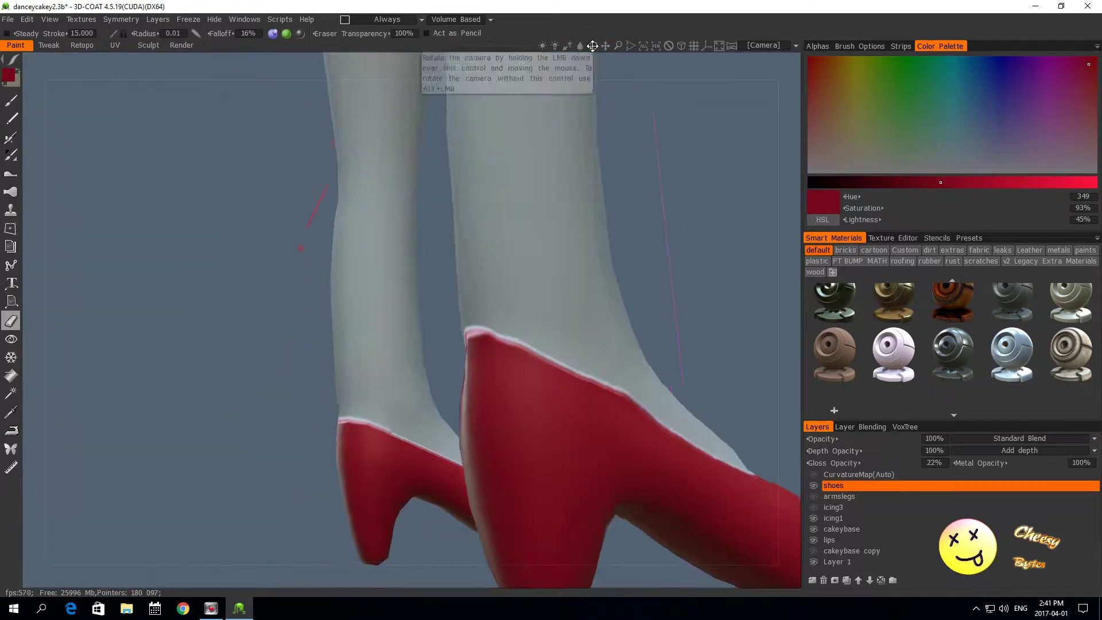
{"action": "scroll", "coordinate": [506, 291], "scroll_direction": "up", "scroll_amount": 3}
{"action": "scroll", "coordinate": [597, 48], "scroll_direction": "down", "scroll_amount": 3}
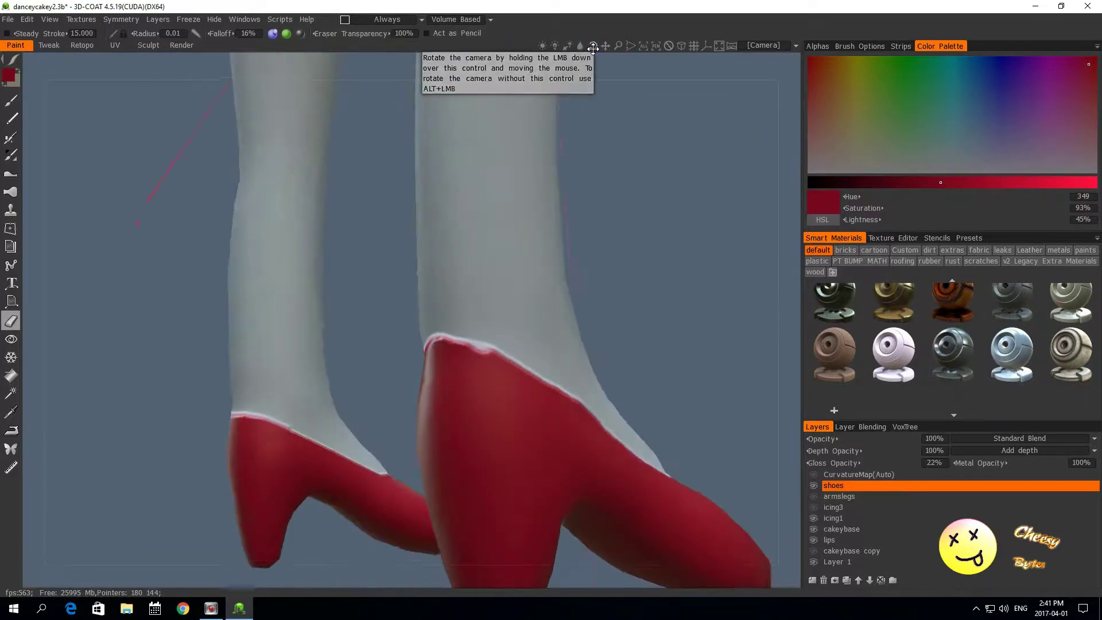
{"action": "scroll", "coordinate": [391, 329], "scroll_direction": "up", "scroll_amount": 3}
{"action": "scroll", "coordinate": [567, 43], "scroll_direction": "down", "scroll_amount": 3}
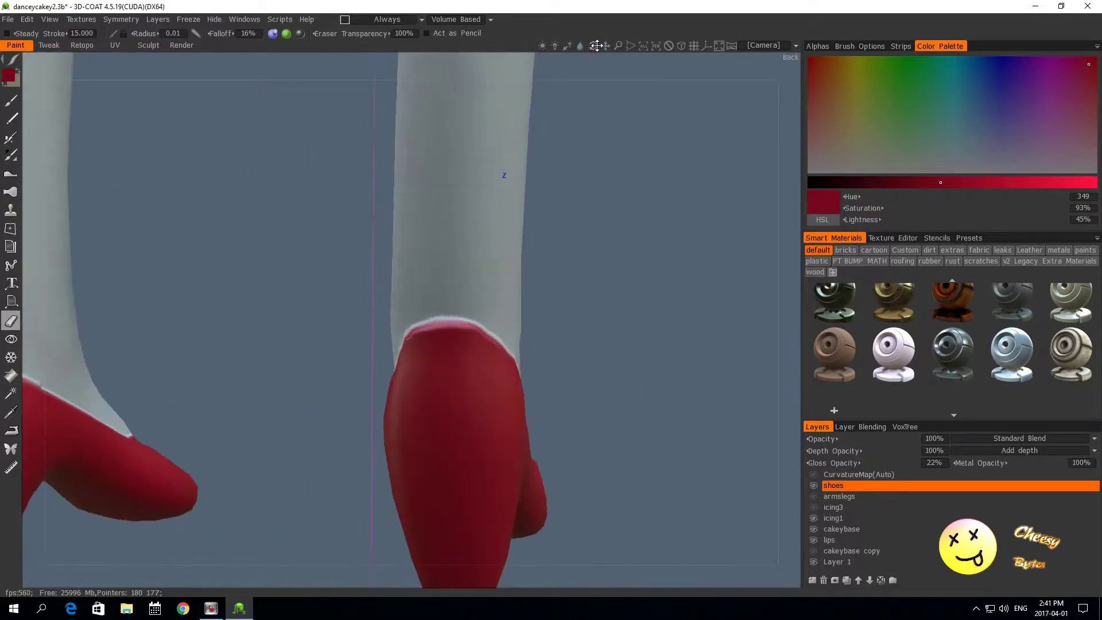
{"action": "left_click_drag", "start_coordinate": [590, 44], "coordinate": [592, 47]}
{"action": "scroll", "coordinate": [590, 47], "scroll_direction": "up", "scroll_amount": 4}
{"action": "scroll", "coordinate": [590, 47], "scroll_direction": "down", "scroll_amount": 3}
{"action": "scroll", "coordinate": [593, 47], "scroll_direction": "up", "scroll_amount": 2}
{"action": "scroll", "coordinate": [593, 48], "scroll_direction": "up", "scroll_amount": 2}
{"action": "scroll", "coordinate": [593, 46], "scroll_direction": "down", "scroll_amount": 3}
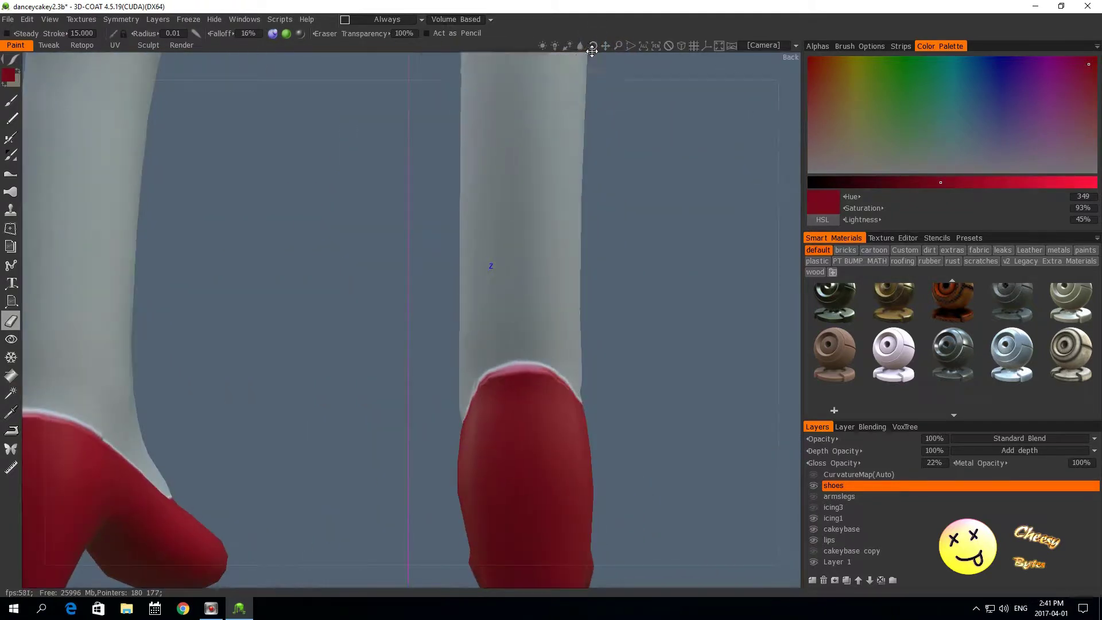
- View both shoes from back and side angles, save the scene, and darken the red slightly
{"action": "left_click_drag", "start_coordinate": [593, 46], "coordinate": [585, 83]}
{"action": "scroll", "coordinate": [586, 84], "scroll_direction": "up", "scroll_amount": 2}
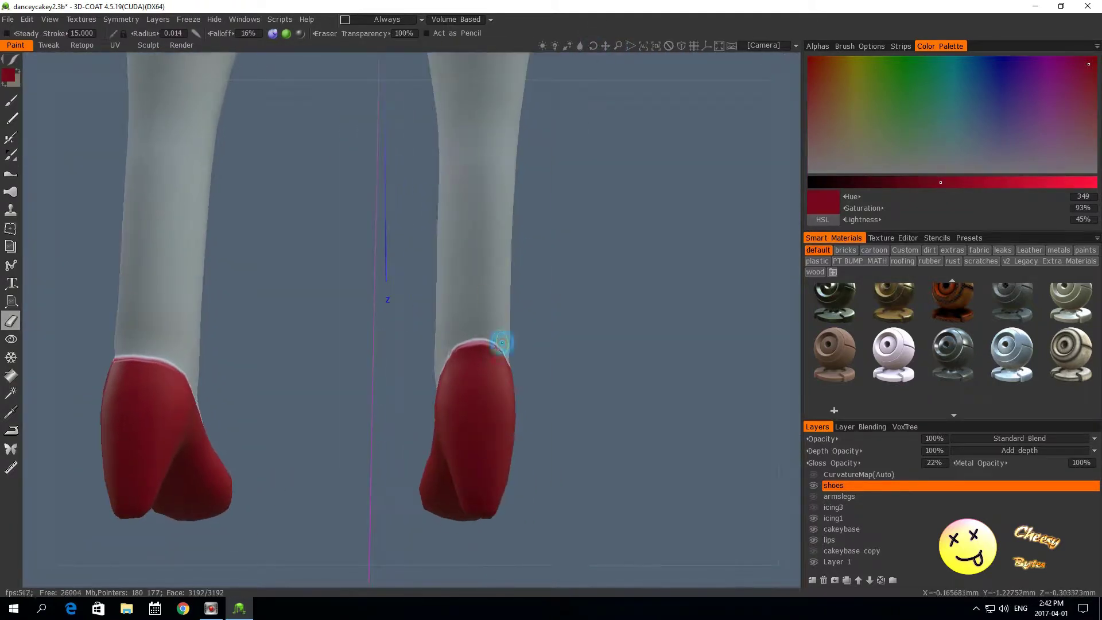
{"action": "left_click_drag", "start_coordinate": [370, 274], "coordinate": [431, 319]}
{"action": "left_click_drag", "start_coordinate": [541, 155], "coordinate": [629, 258]}
{"action": "mouse_move", "coordinate": [593, 46]}
{"action": "left_mouse_down"}
{"action": "mouse_move", "coordinate": [596, 69]}
{"action": "mouse_move", "coordinate": [579, 92]}
{"action": "left_mouse_up"}
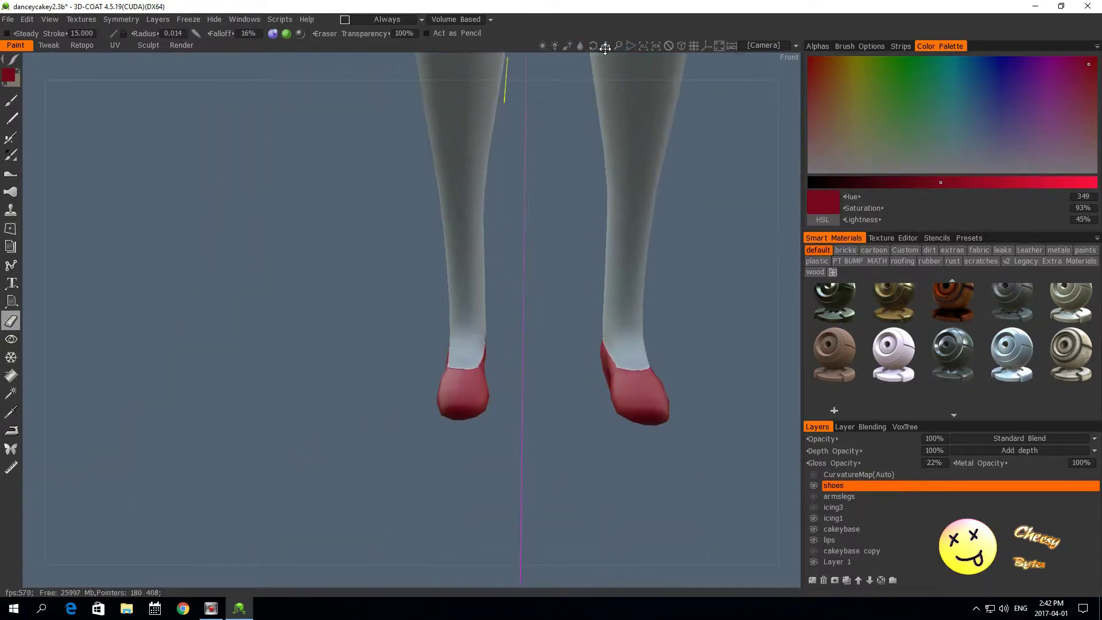
{"action": "left_click", "coordinate": [8, 19]}
{"action": "left_click", "coordinate": [86, 118]}
{"action": "left_click_drag", "start_coordinate": [855, 488], "coordinate": [855, 498]}
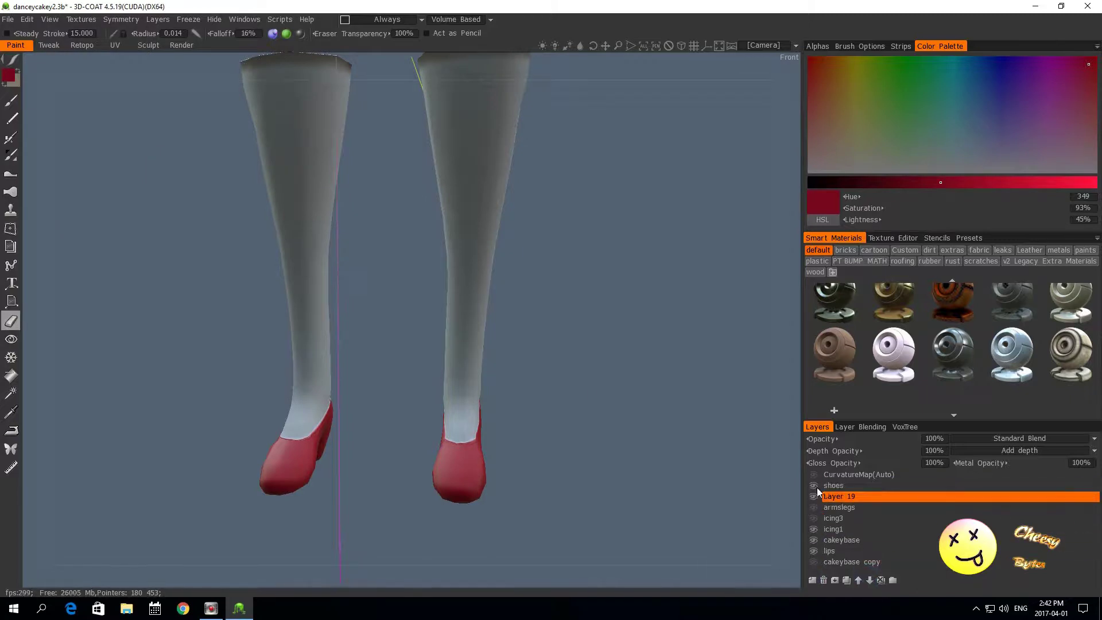
- Hide the shoes layer, pick a dark red, and select the depth paint brush
{"action": "left_click", "coordinate": [813, 485]}
{"action": "left_click", "coordinate": [393, 388]}
{"action": "left_click", "coordinate": [356, 450]}
{"action": "mouse_move", "coordinate": [593, 46]}
{"action": "left_mouse_down"}
{"action": "mouse_move", "coordinate": [597, 74]}
{"action": "mouse_move", "coordinate": [617, 46]}
{"action": "mouse_move", "coordinate": [536, 398]}
{"action": "left_mouse_up"}
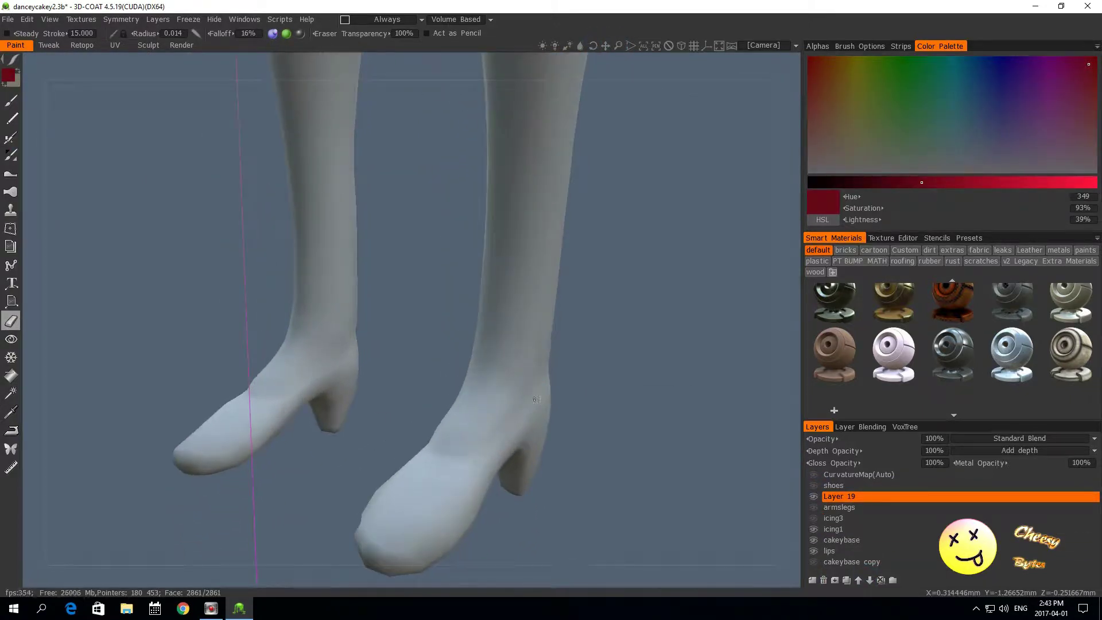
{"action": "left_click", "coordinate": [10, 137]}
{"action": "left_click_drag", "start_coordinate": [593, 46], "coordinate": [595, 141]}
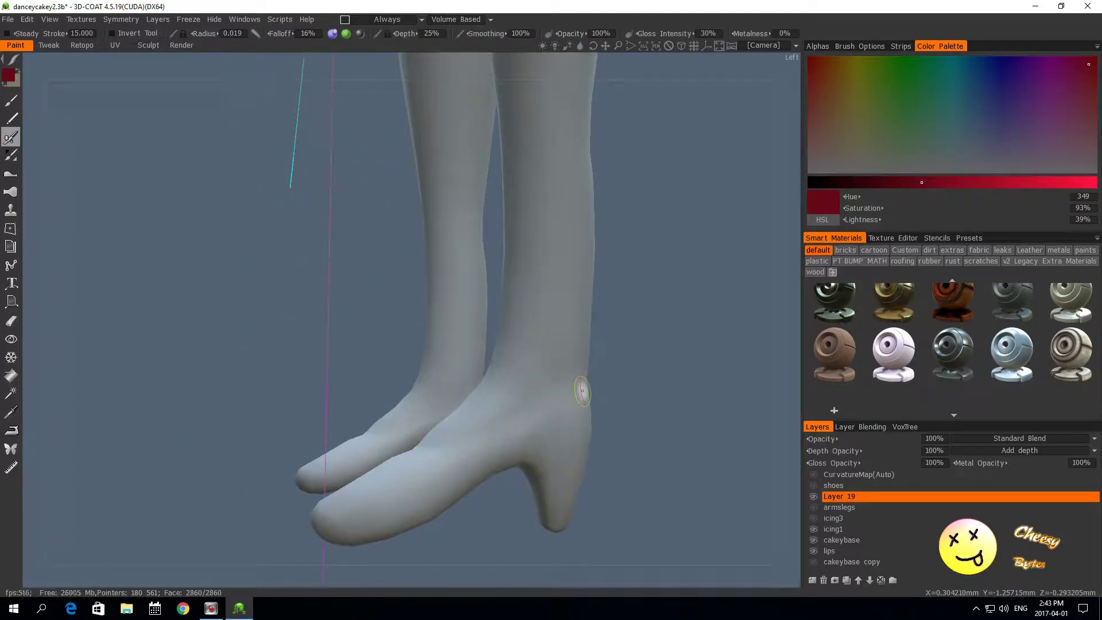
{"action": "left_click_drag", "start_coordinate": [593, 244], "coordinate": [669, 394]}
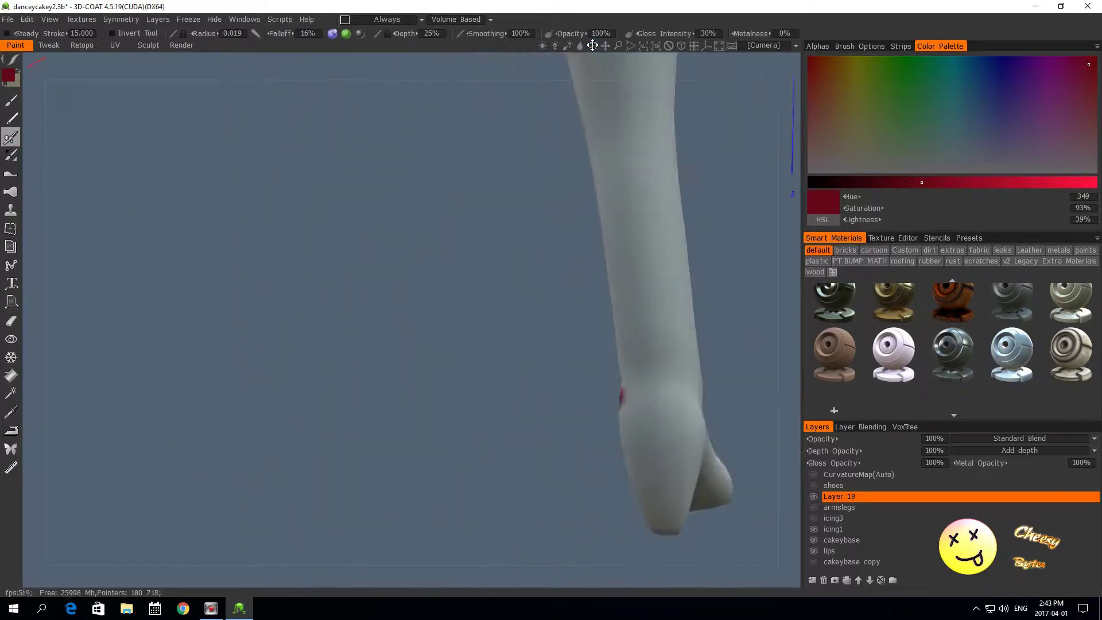
- Paint a dark-red raised stroke around each shoe opening, undoing an unwanted fill
{"action": "left_click_drag", "start_coordinate": [582, 48], "coordinate": [606, 415]}
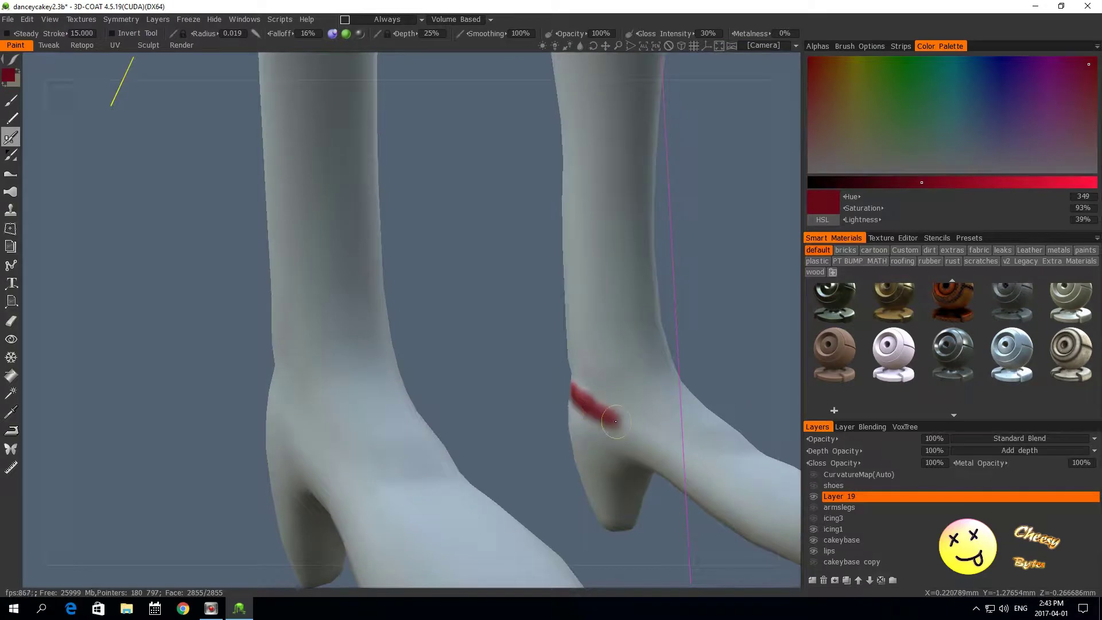
{"action": "left_click_drag", "start_coordinate": [593, 46], "coordinate": [600, 304]}
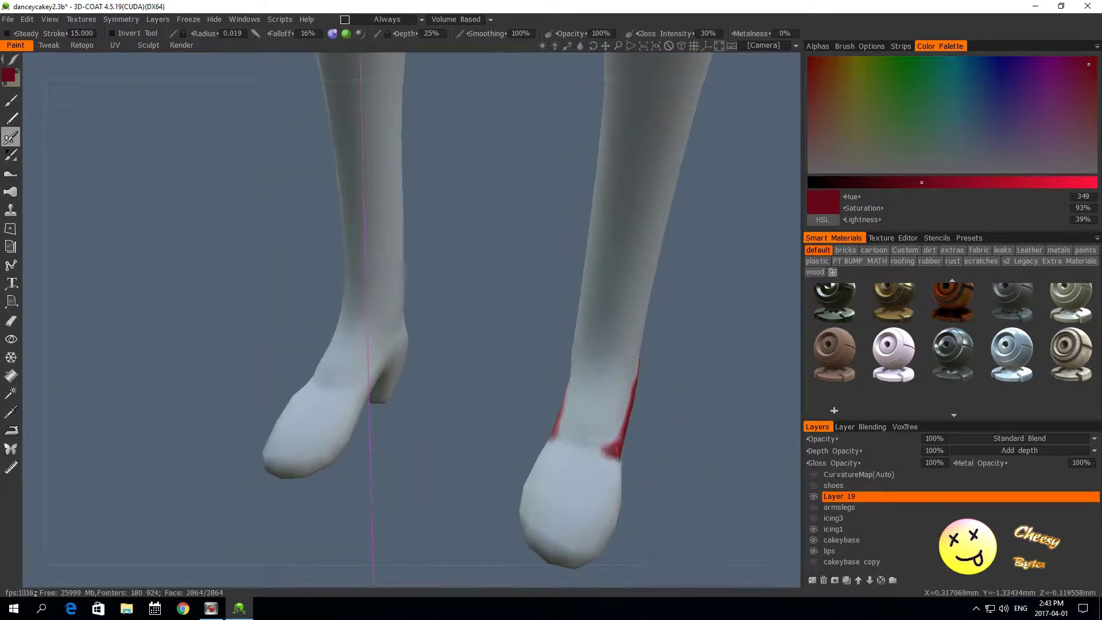
{"action": "left_click_drag", "start_coordinate": [590, 46], "coordinate": [597, 172]}
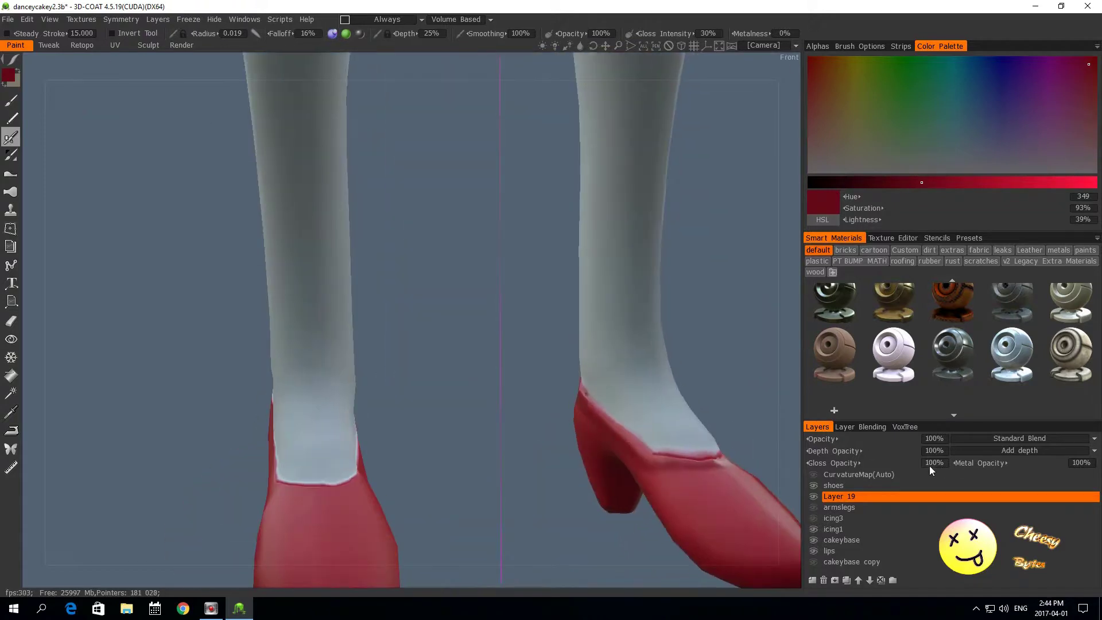
{"action": "left_click_drag", "start_coordinate": [591, 45], "coordinate": [597, 54]}
{"action": "key", "text": "ctrl+z"}
- Erase the excess rim paint, checking the red bands from several angles
{"action": "key", "text": "e"}
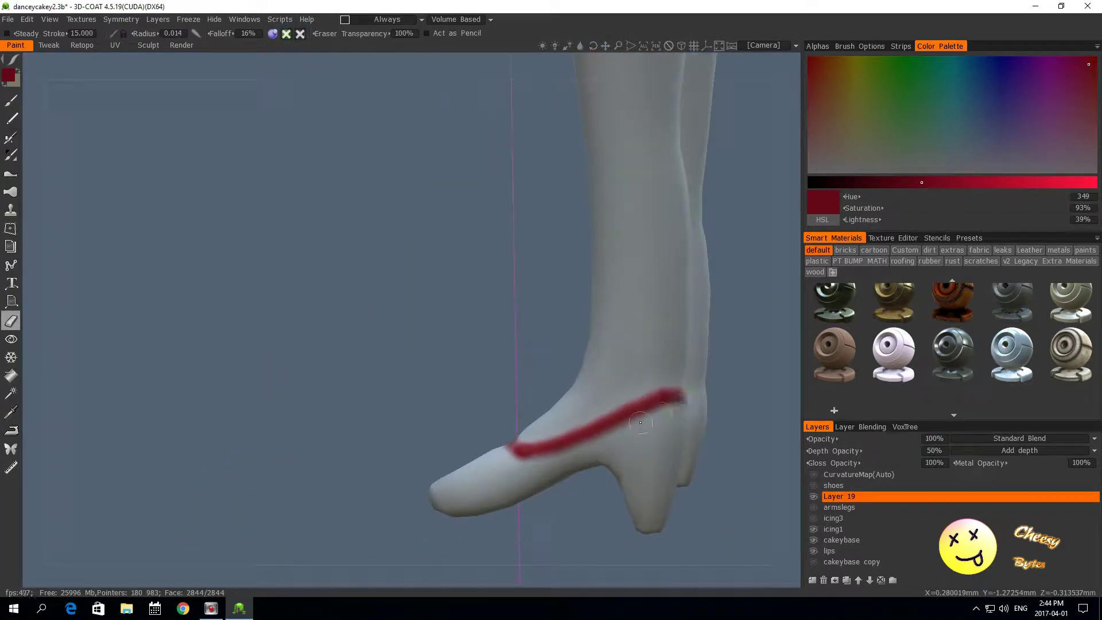
{"action": "left_click_drag", "start_coordinate": [592, 45], "coordinate": [443, 478]}
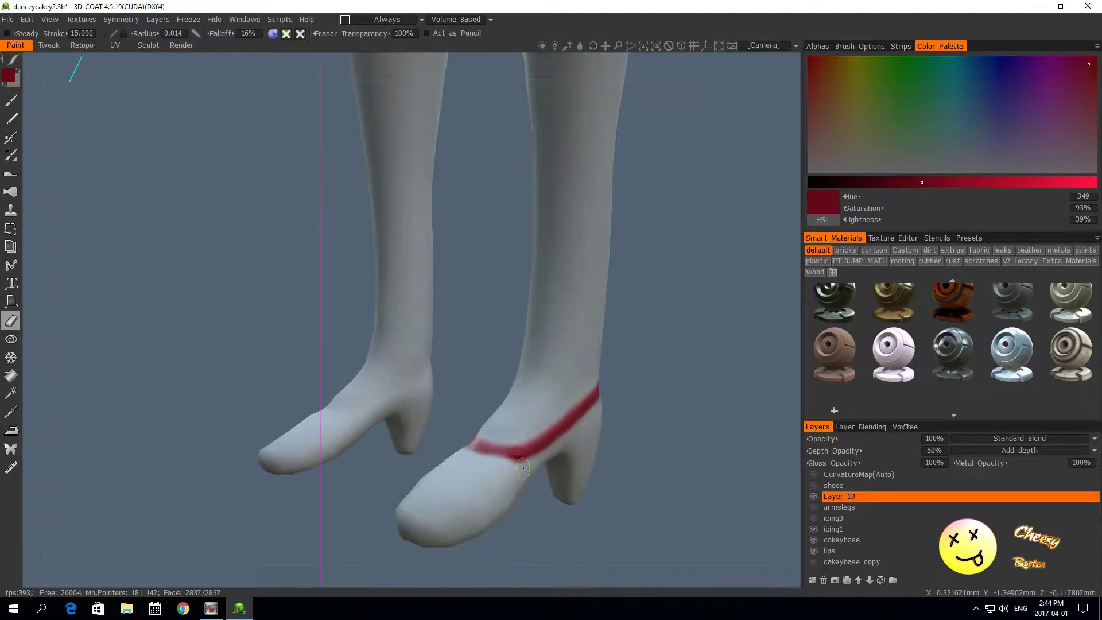
{"action": "left_click_drag", "start_coordinate": [616, 100], "coordinate": [656, 495]}
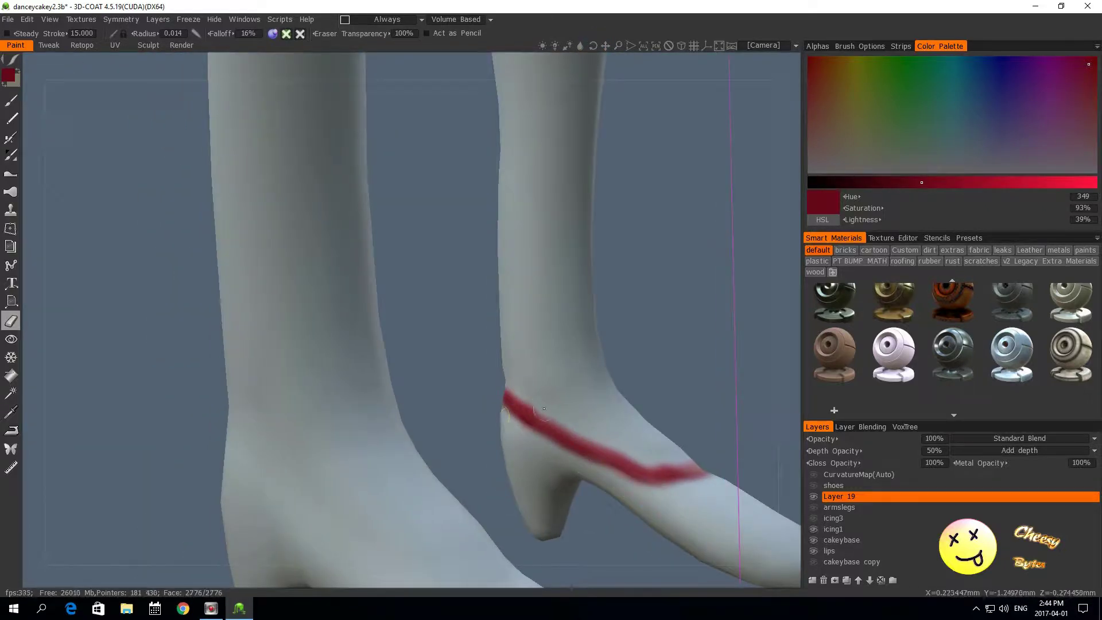
{"action": "left_click_drag", "start_coordinate": [590, 45], "coordinate": [632, 375]}
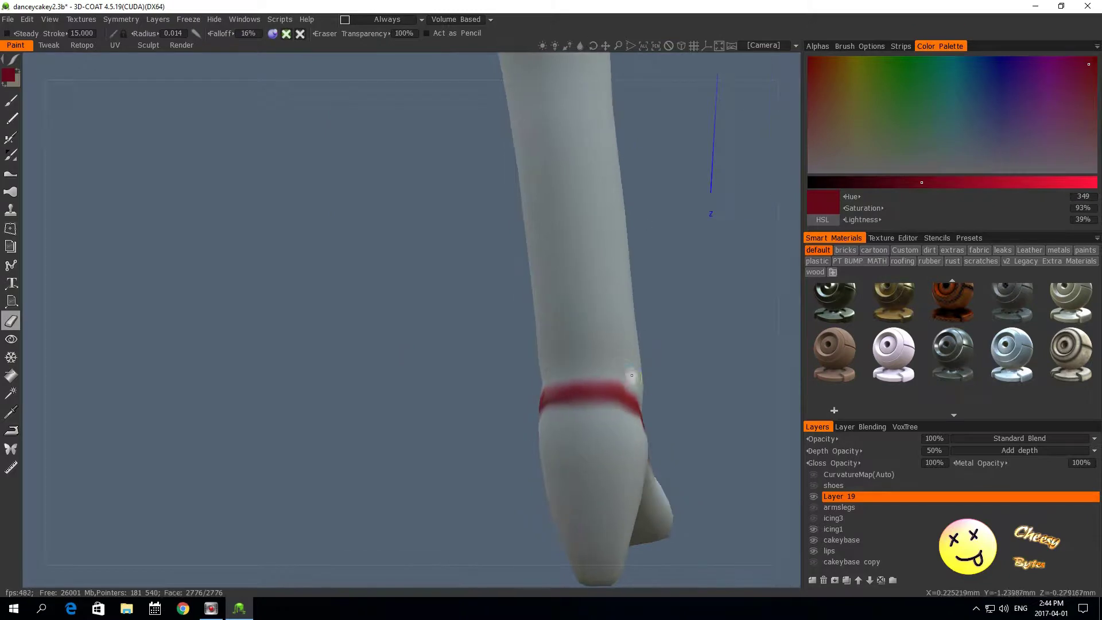
{"action": "left_click_drag", "start_coordinate": [552, 415], "coordinate": [689, 508]}
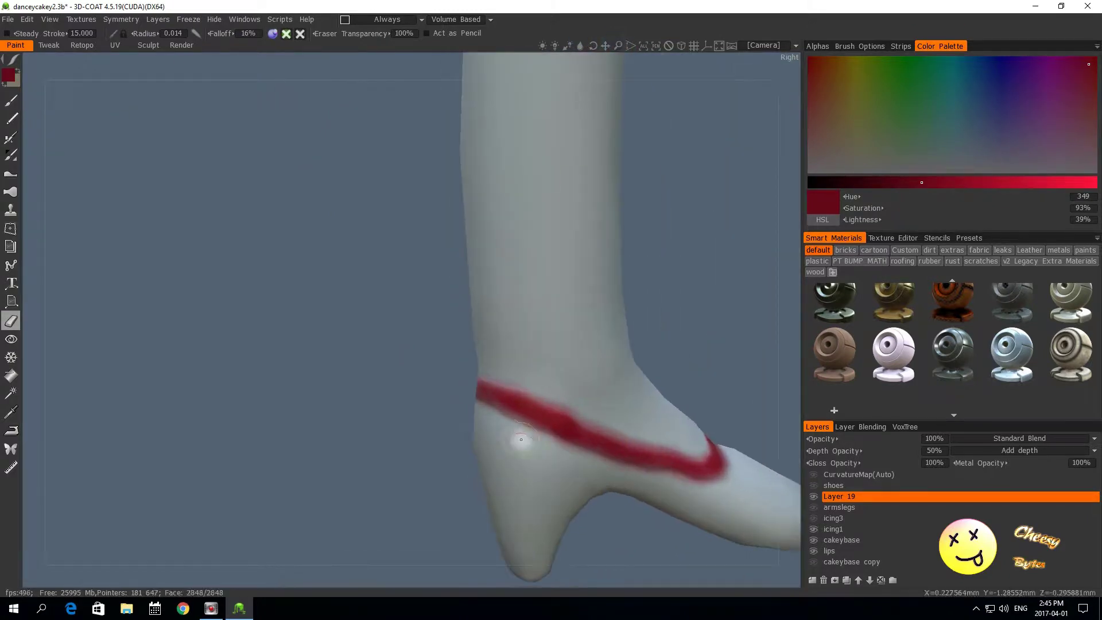
{"action": "left_click_drag", "start_coordinate": [593, 44], "coordinate": [661, 405]}
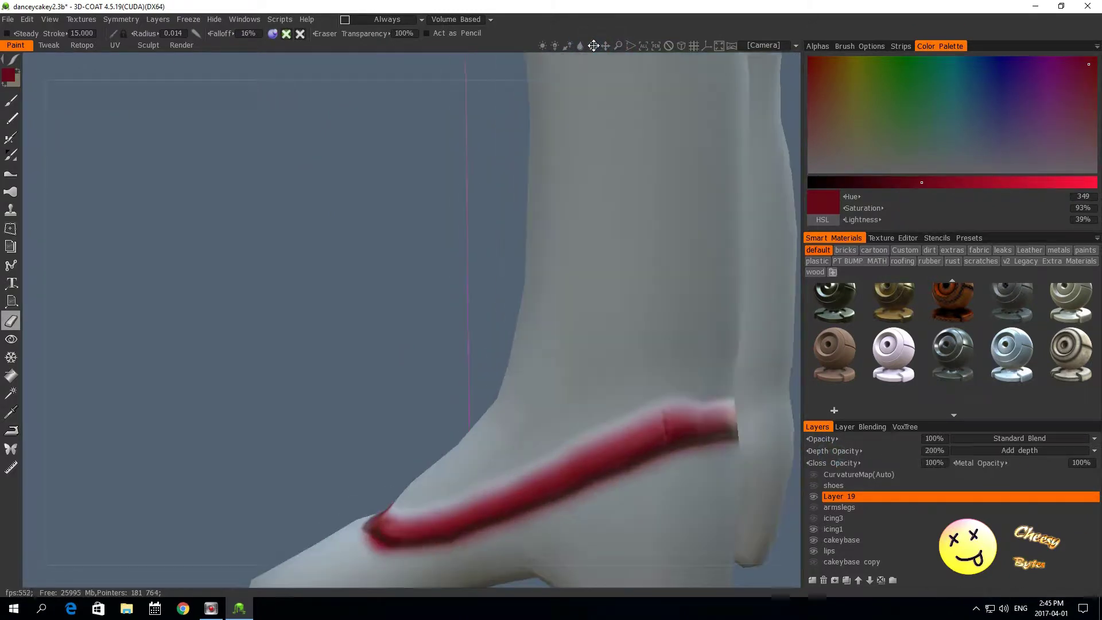
{"action": "left_click_drag", "start_coordinate": [593, 44], "coordinate": [608, 172]}
{"action": "left_click_drag", "start_coordinate": [592, 44], "coordinate": [608, 173]}
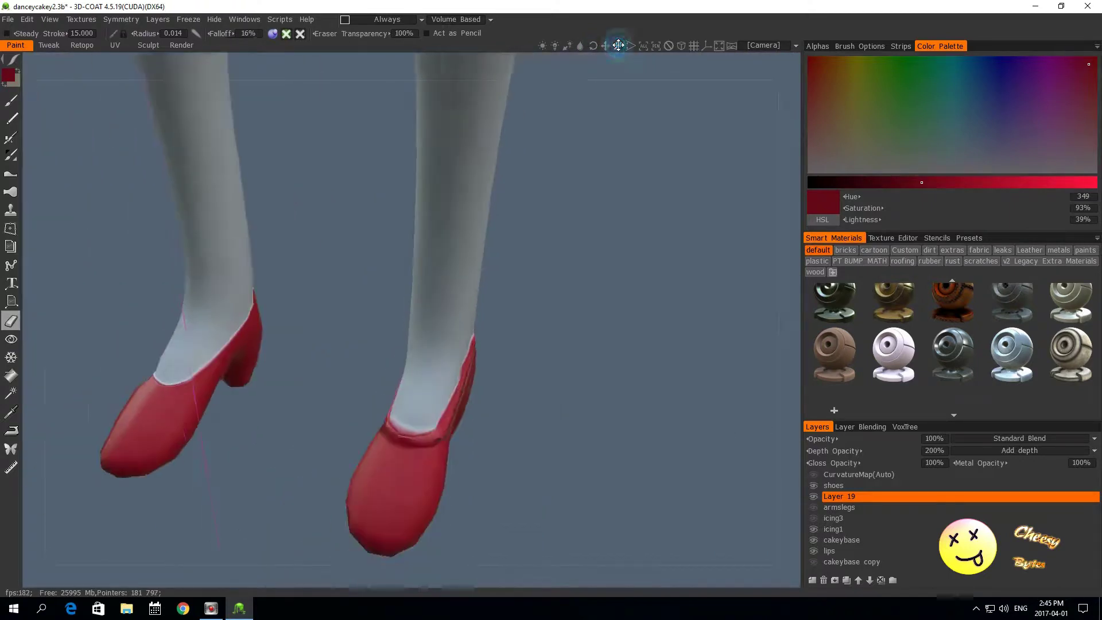
- Show the shoes layer again and lower Layer 19's depth opacity to 5%
{"action": "left_click", "coordinate": [832, 486]}
{"action": "left_click_drag", "start_coordinate": [594, 46], "coordinate": [710, 423]}
{"action": "key", "text": "Return"}
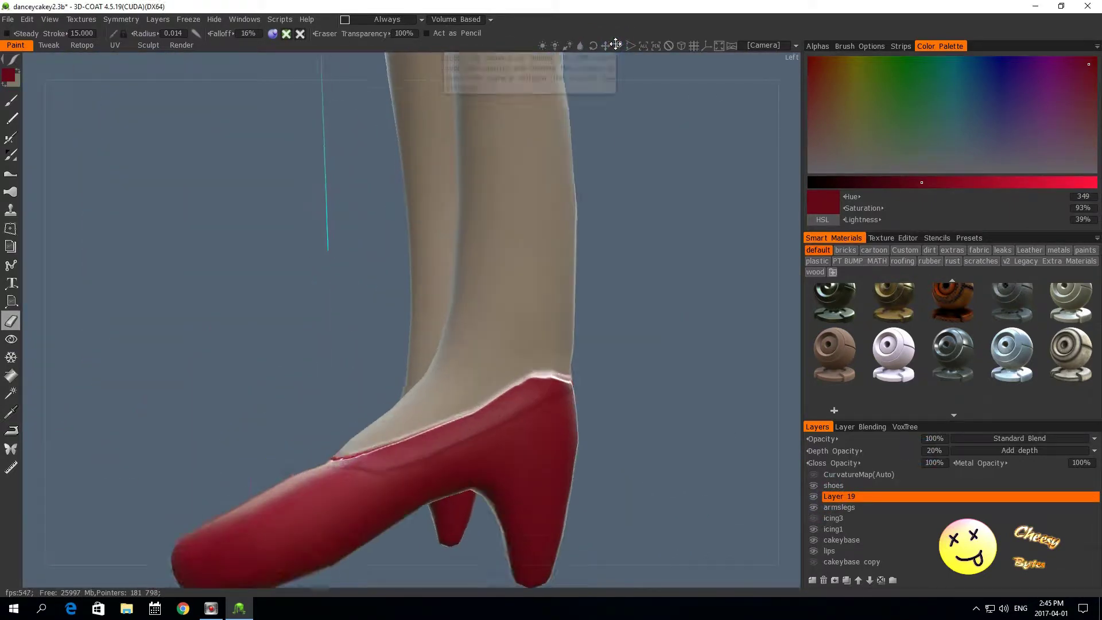
{"action": "scroll", "coordinate": [710, 423], "scroll_direction": "down", "scroll_amount": 5}
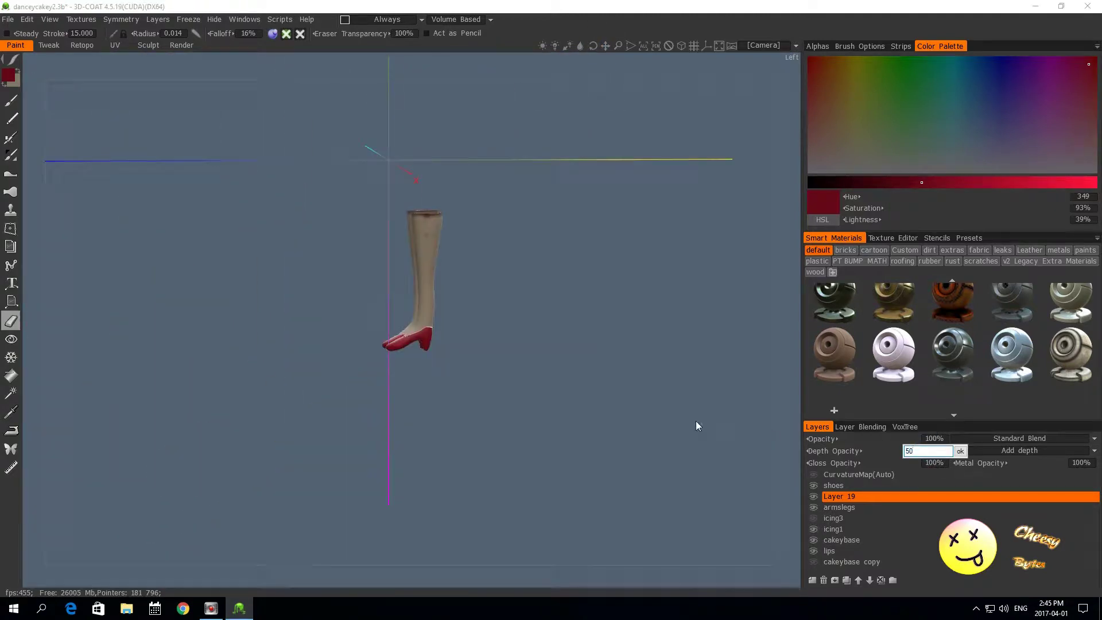
{"action": "scroll", "coordinate": [605, 46], "scroll_direction": "up", "scroll_amount": 5}
{"action": "left_click_drag", "start_coordinate": [595, 45], "coordinate": [618, 52]}
- Pick the depth brush at 100% opacity and hide the legs and shoes layers to expose the rims
{"action": "left_click", "coordinate": [12, 109]}
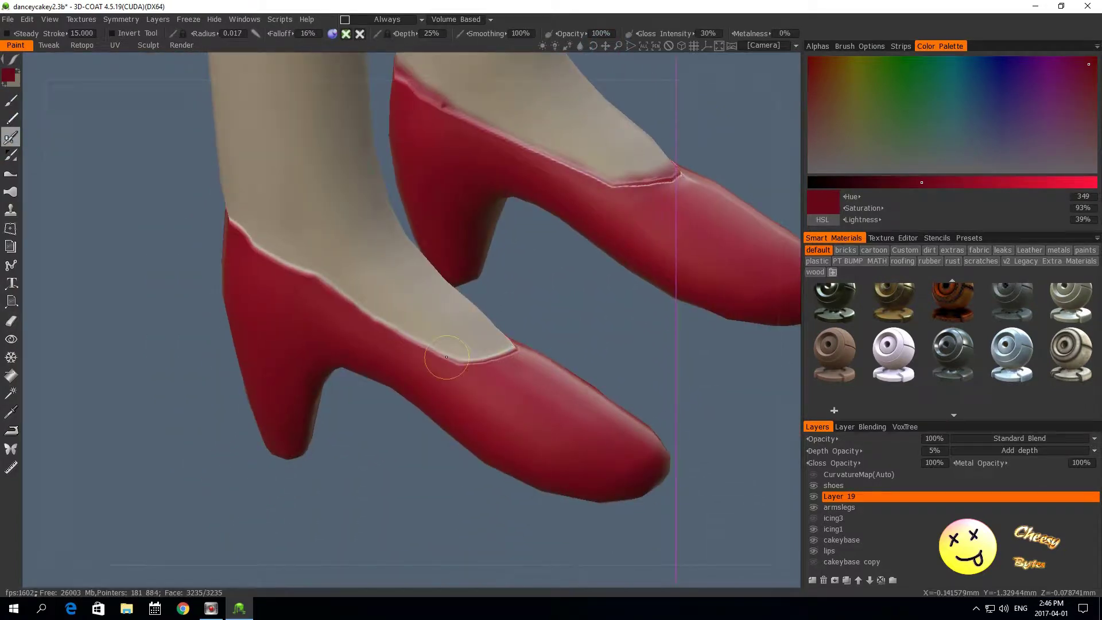
{"action": "left_click", "coordinate": [813, 508]}
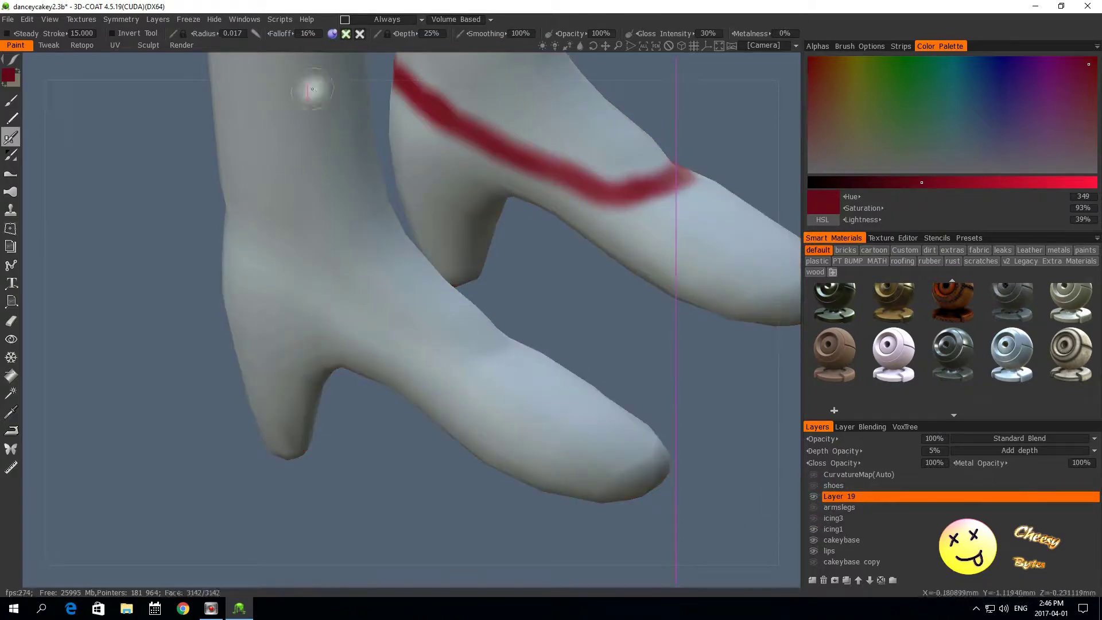
{"action": "left_click", "coordinate": [817, 46]}
{"action": "left_click_drag", "start_coordinate": [593, 46], "coordinate": [592, 45]}
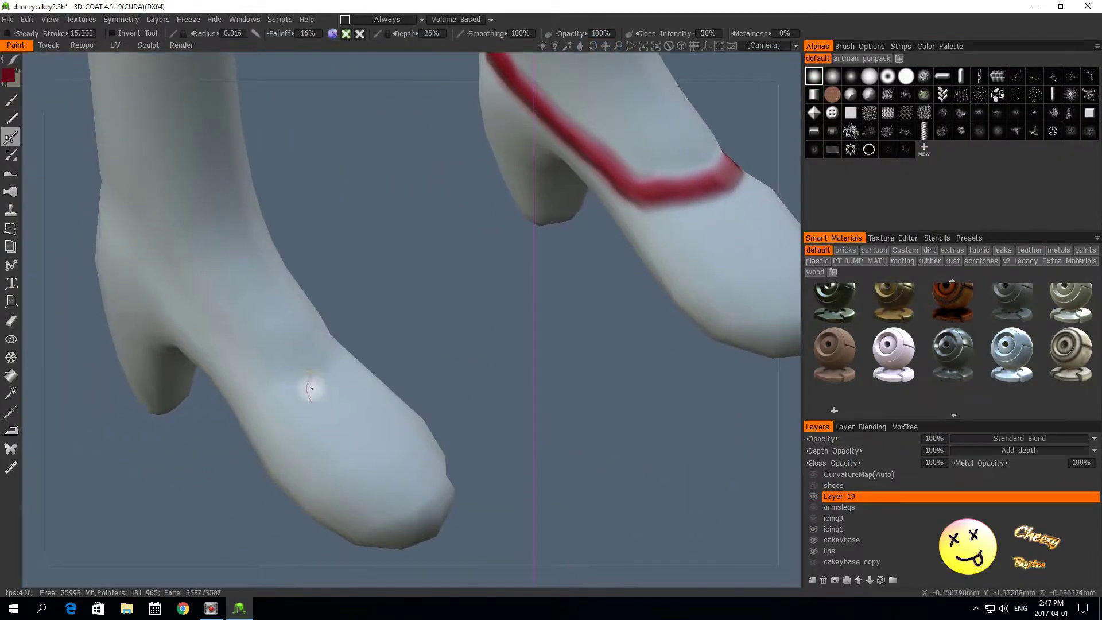
{"action": "left_click", "coordinate": [346, 34]}
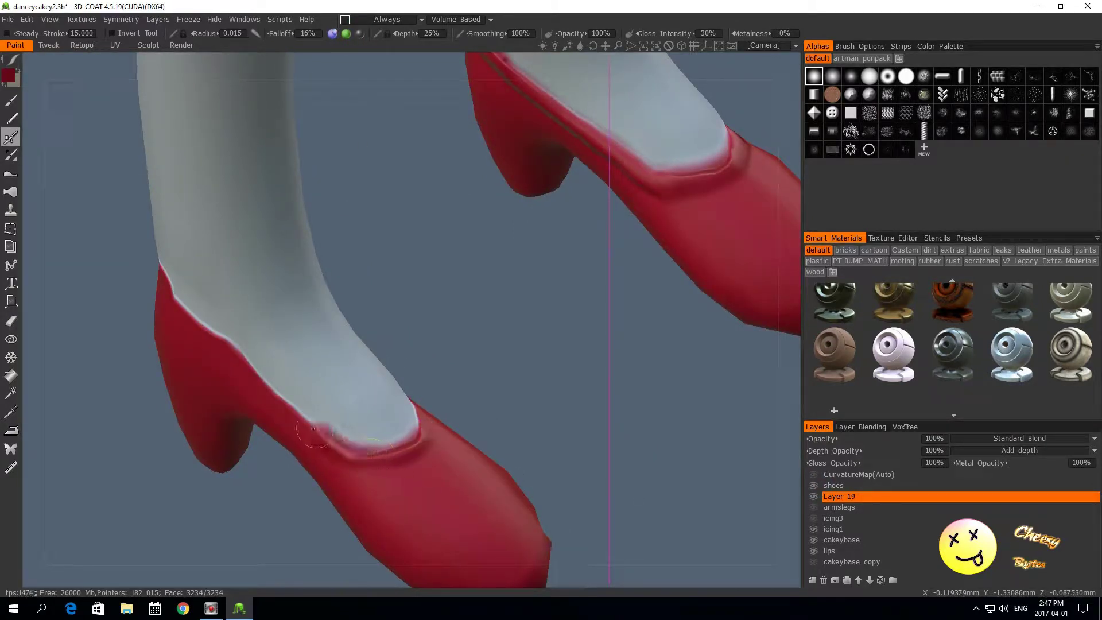
{"action": "left_click_drag", "start_coordinate": [585, 45], "coordinate": [539, 349]}
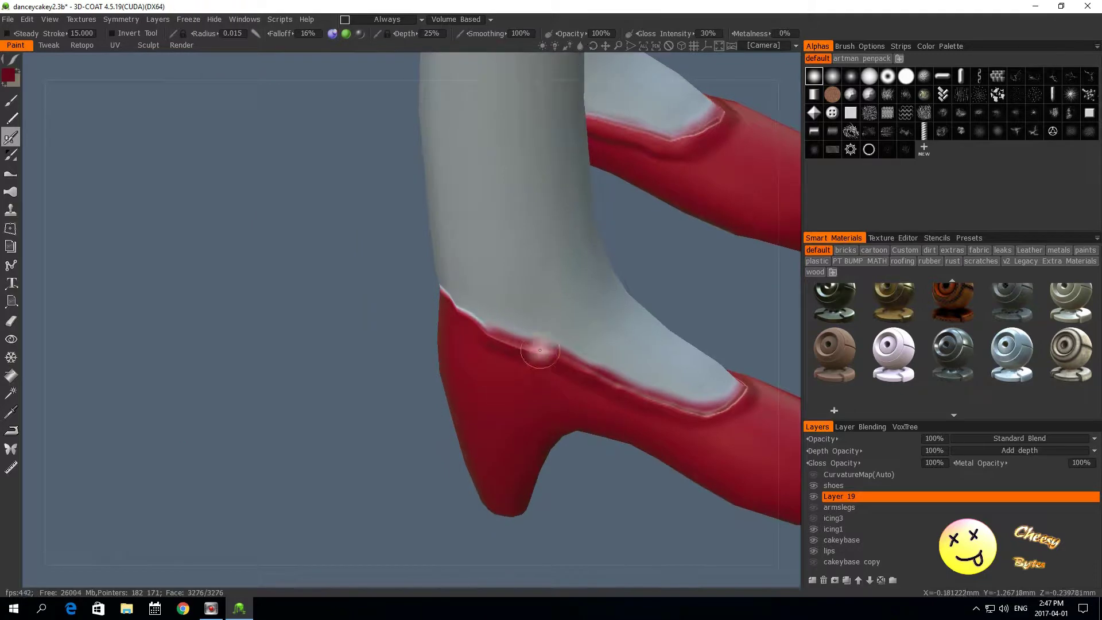
{"action": "left_click", "coordinate": [626, 33]}
{"action": "scroll", "coordinate": [578, 237], "scroll_direction": "down", "scroll_amount": 3}
{"action": "scroll", "coordinate": [578, 237], "scroll_direction": "up", "scroll_amount": 2}
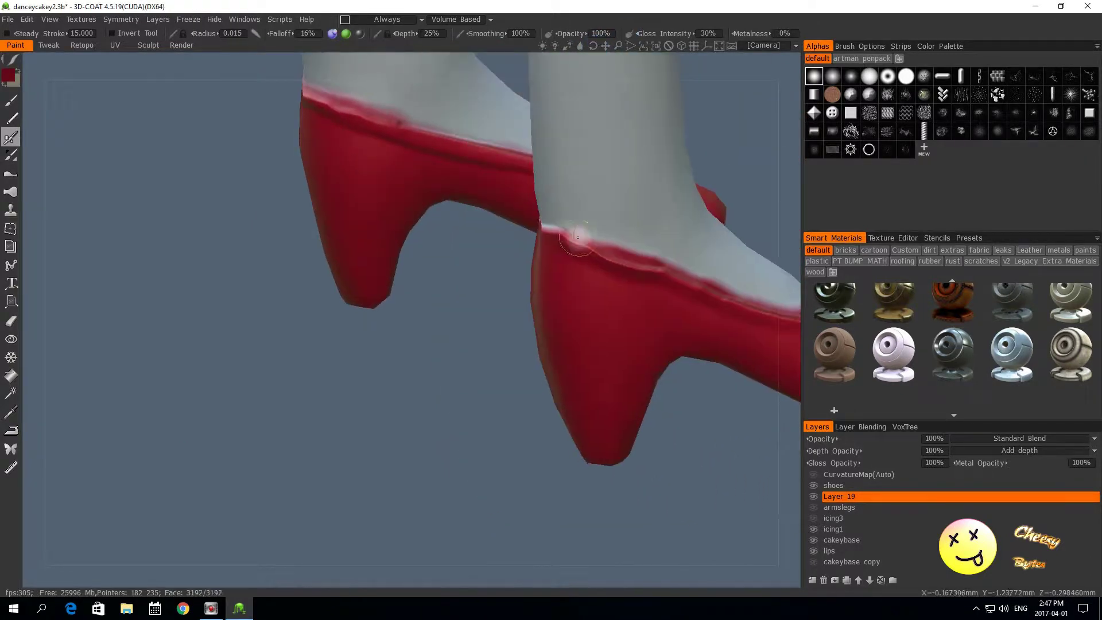
{"action": "key", "text": "ctrl+z"}
- Paint red rim strokes around both ankles and along the right foot on Layer 19
{"action": "left_click_drag", "start_coordinate": [440, 366], "coordinate": [507, 447]}
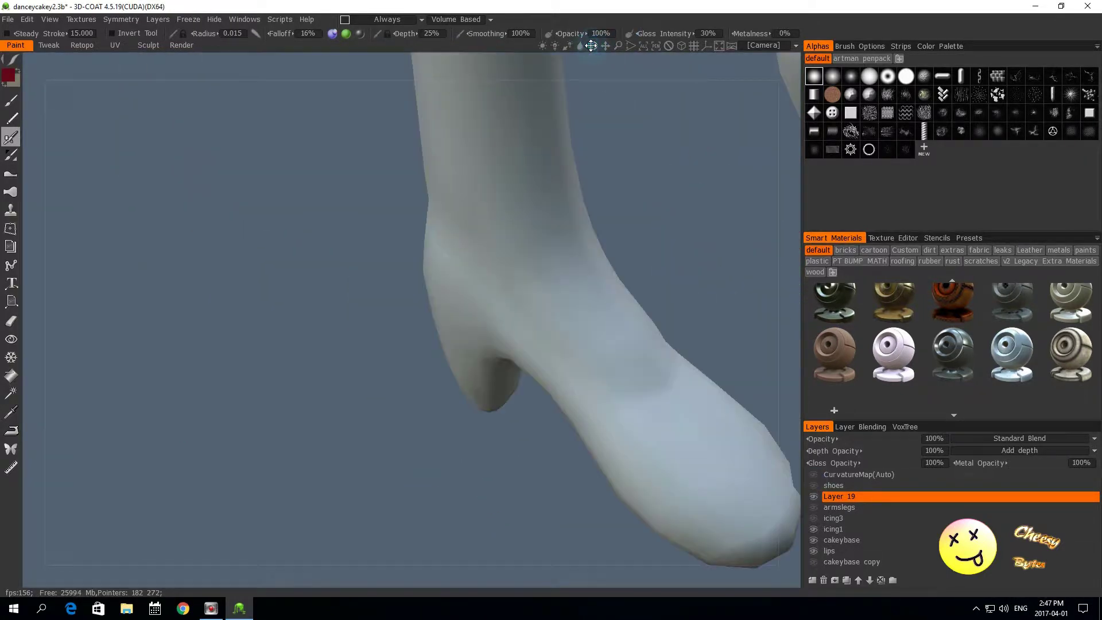
{"action": "left_click_drag", "start_coordinate": [397, 455], "coordinate": [397, 455]}
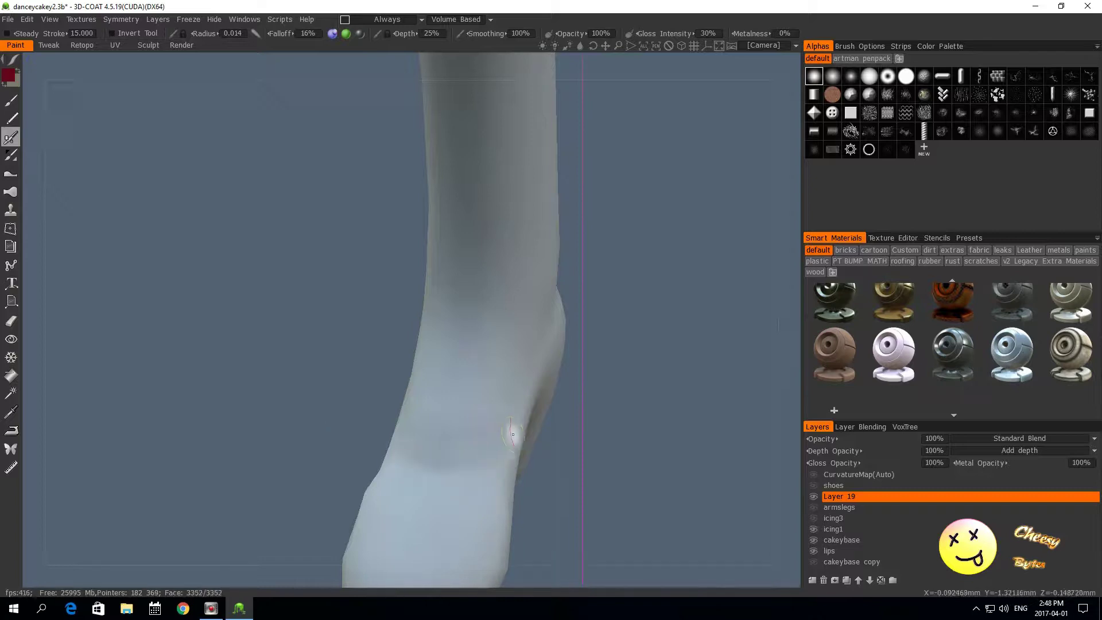
{"action": "left_click_drag", "start_coordinate": [594, 46], "coordinate": [597, 63]}
{"action": "left_click_drag", "start_coordinate": [764, 448], "coordinate": [534, 344]}
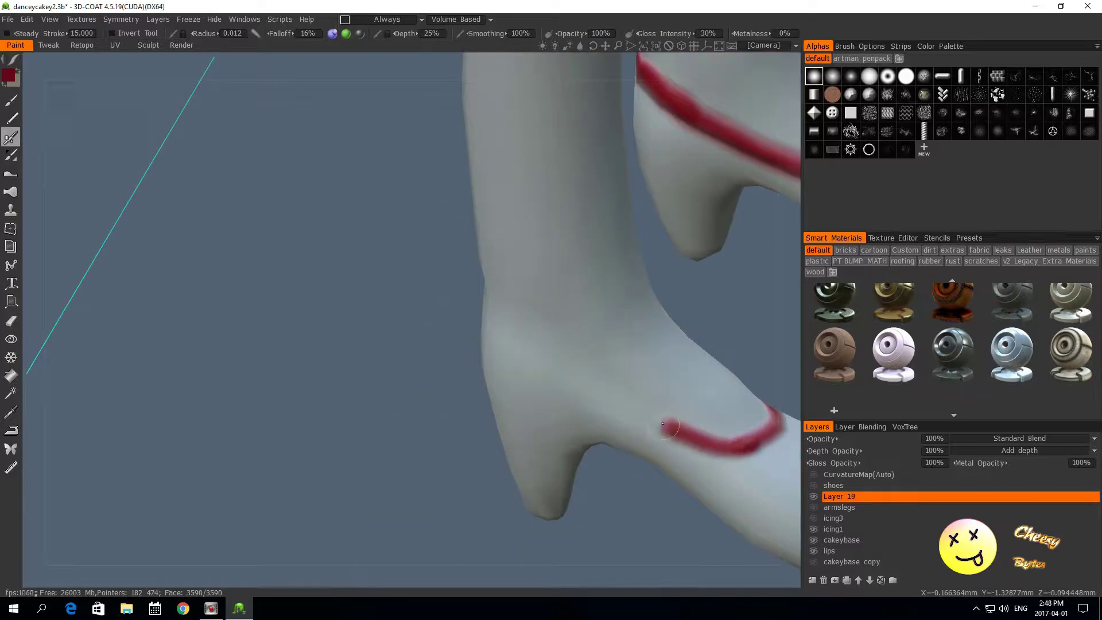
{"action": "left_click_drag", "start_coordinate": [594, 46], "coordinate": [594, 44]}
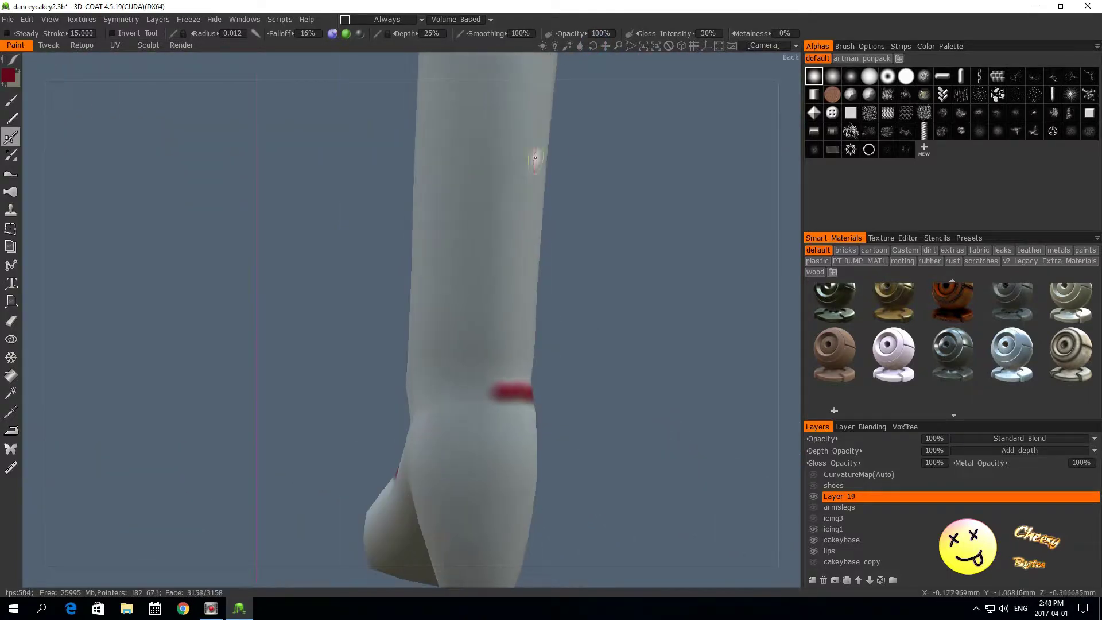
{"action": "left_click_drag", "start_coordinate": [513, 391], "coordinate": [425, 402]}
{"action": "left_click_drag", "start_coordinate": [594, 46], "coordinate": [594, 46]}
{"action": "left_click_drag", "start_coordinate": [310, 491], "coordinate": [459, 413]}
- Show the shoes layer again and confirm the opacity value
{"action": "left_click", "coordinate": [814, 485]}
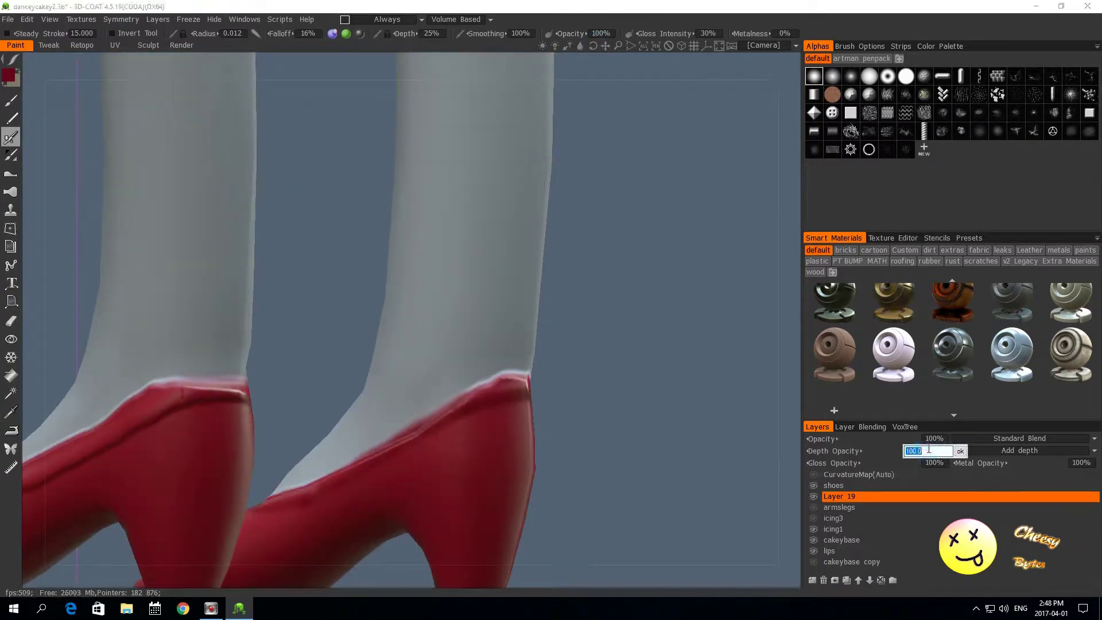
{"action": "key", "text": "Return"}
{"action": "left_click_drag", "start_coordinate": [591, 44], "coordinate": [594, 45]}
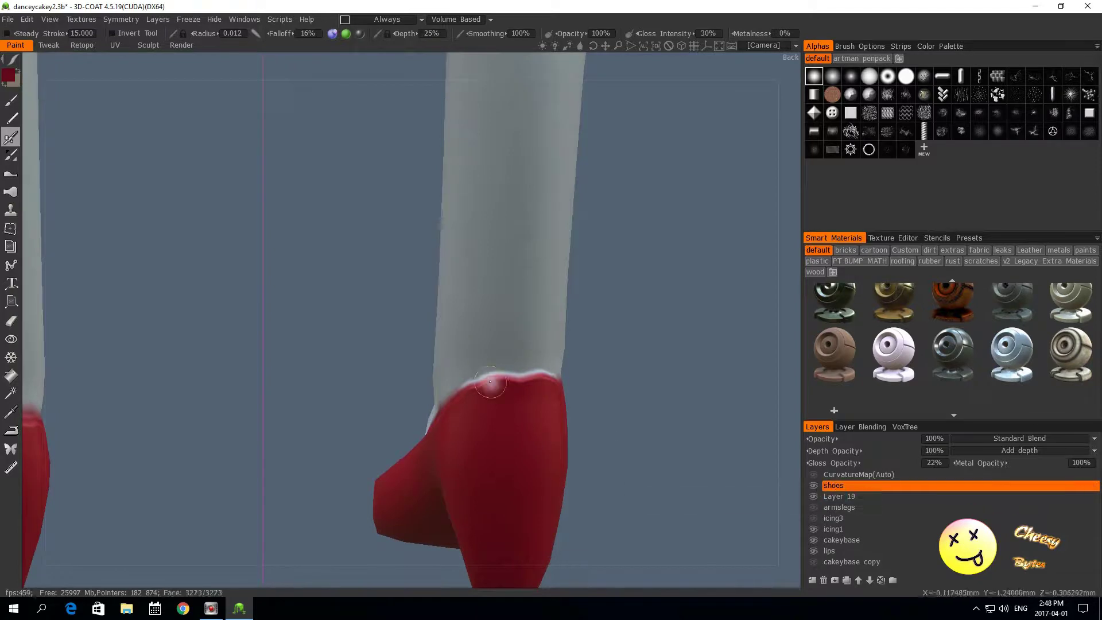
- Make Layer 19 active and touch up the shoe rims with the eraser and paint brush
{"action": "key", "text": "e"}
{"action": "left_click_drag", "start_coordinate": [650, 75], "coordinate": [693, 113]}
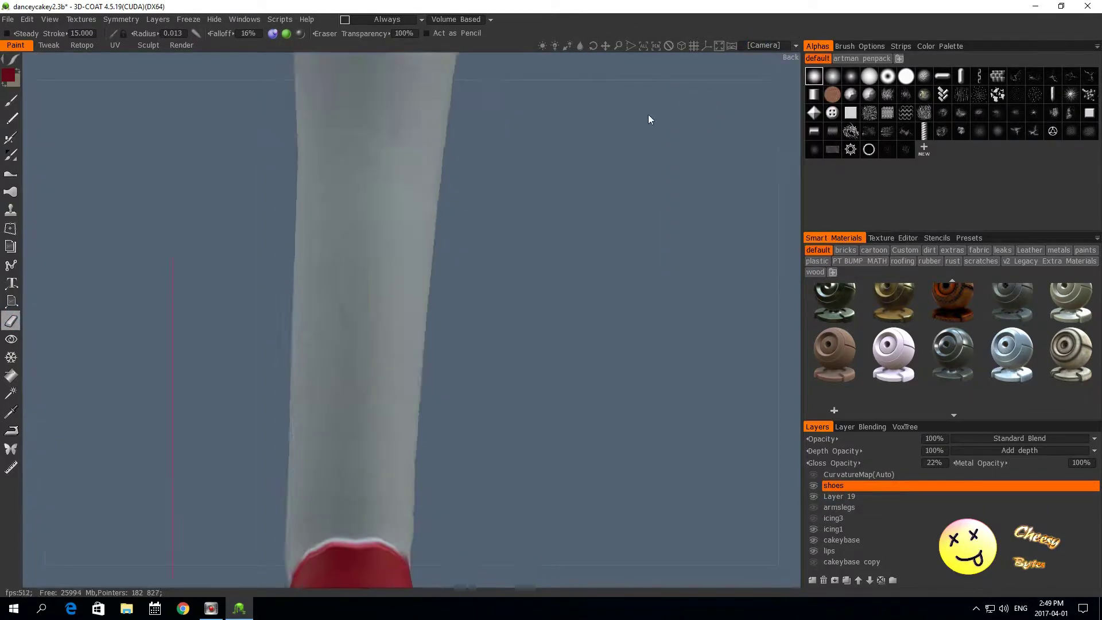
{"action": "mouse_move", "coordinate": [595, 46]}
{"action": "left_mouse_down"}
{"action": "mouse_move", "coordinate": [534, 37]}
{"action": "mouse_move", "coordinate": [573, 80]}
{"action": "left_mouse_up"}
{"action": "left_click_drag", "start_coordinate": [606, 46], "coordinate": [643, 49]}
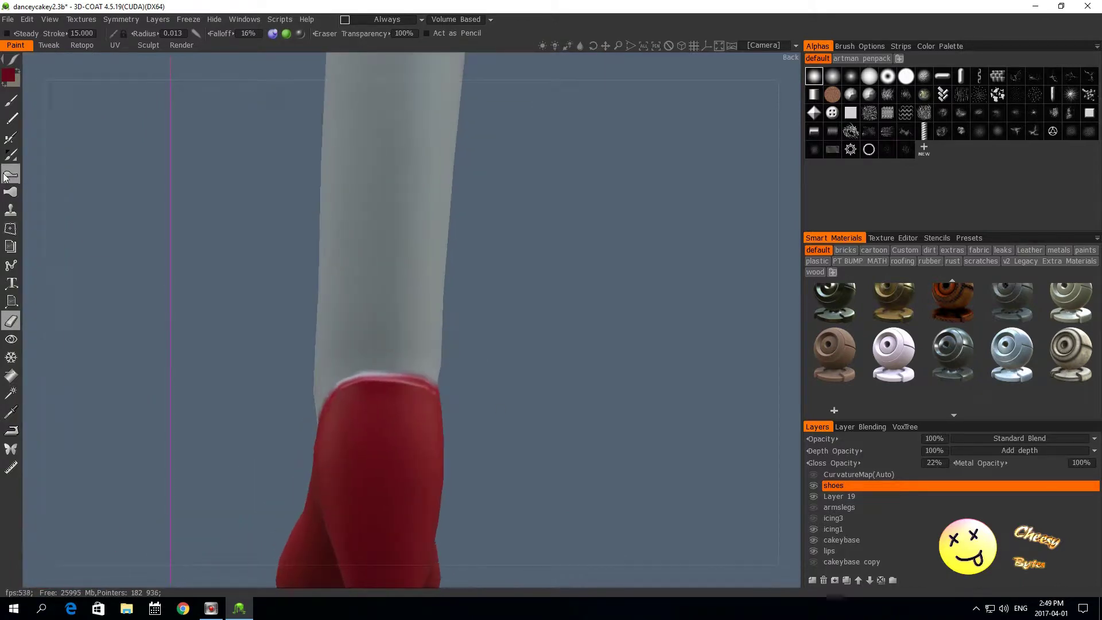
{"action": "left_click", "coordinate": [10, 174]}
{"action": "left_click", "coordinate": [839, 496]}
{"action": "left_click", "coordinate": [10, 137]}
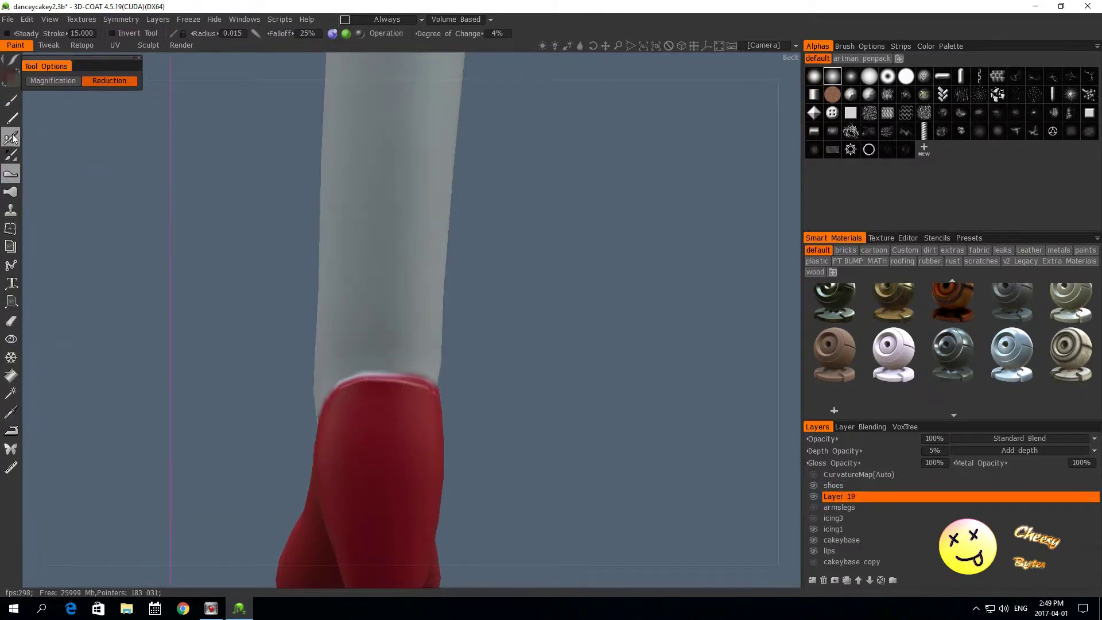
- Return to the shoes layer, frame both legs, and show the legs' UV layout
{"action": "left_click_drag", "start_coordinate": [331, 394], "coordinate": [569, 440], "text": "alt"}
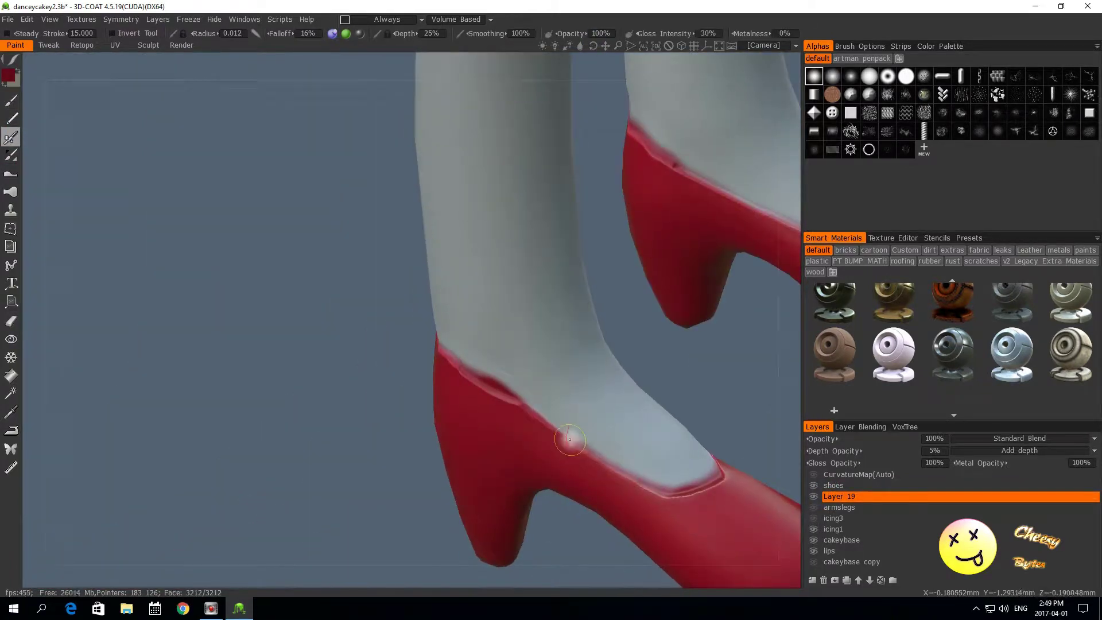
{"action": "left_click_drag", "start_coordinate": [592, 45], "coordinate": [516, 52]}
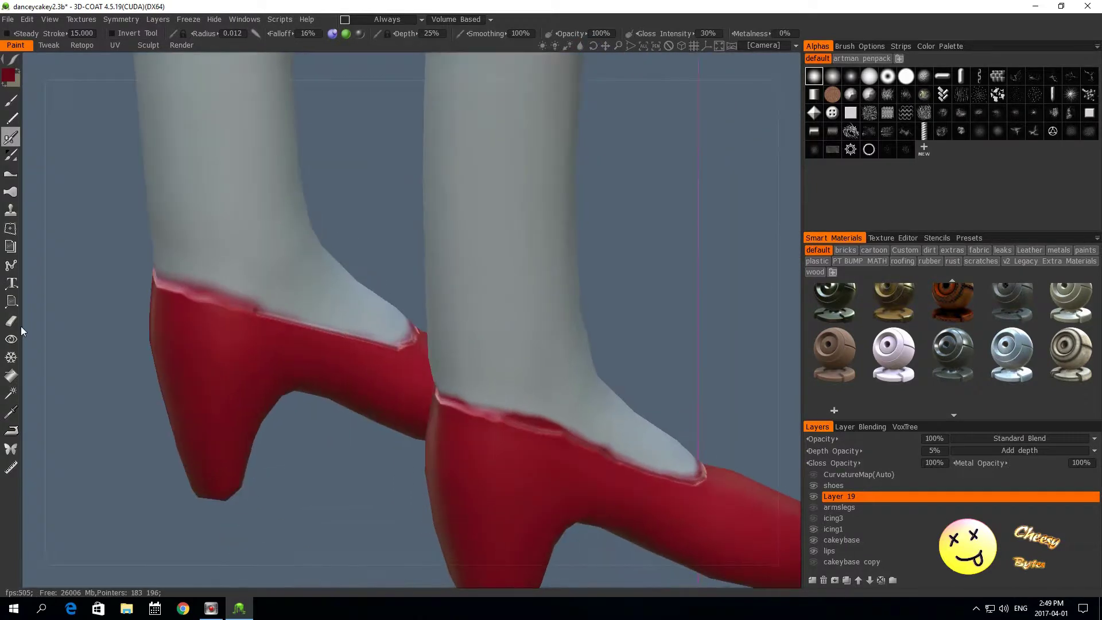
{"action": "left_click", "coordinate": [10, 321]}
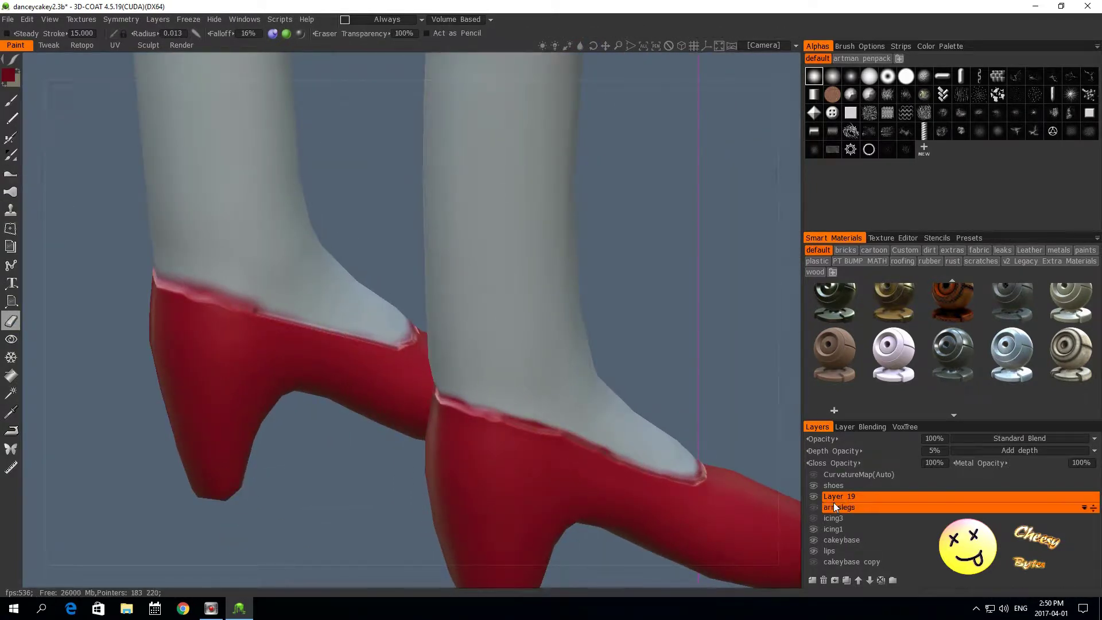
{"action": "left_click", "coordinate": [833, 485]}
{"action": "left_click", "coordinate": [10, 173]}
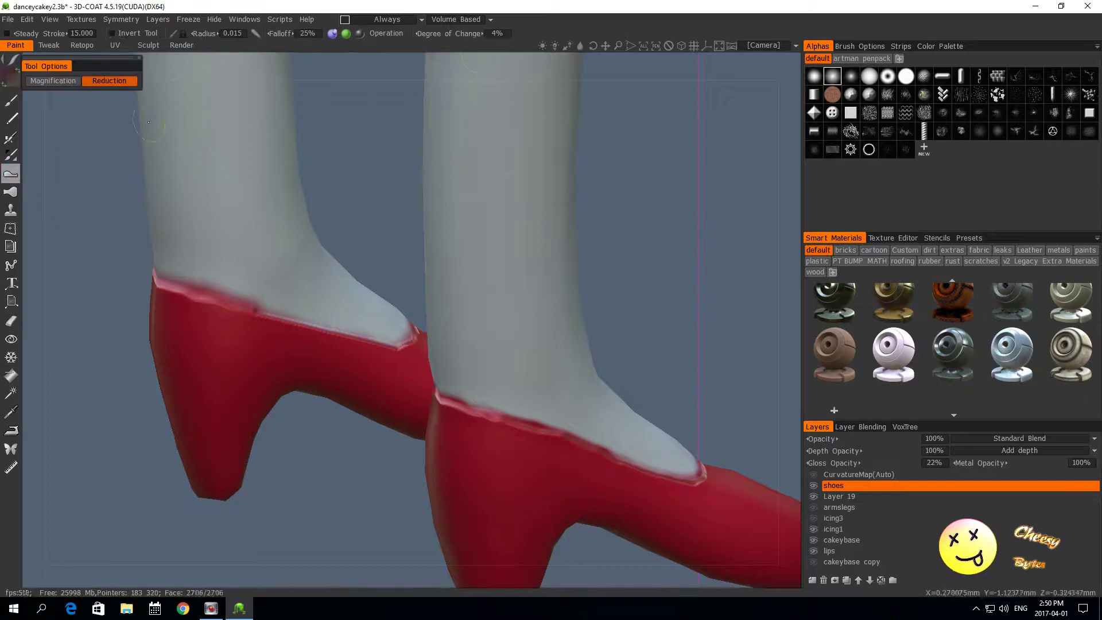
{"action": "left_click_drag", "start_coordinate": [605, 46], "coordinate": [657, 484]}
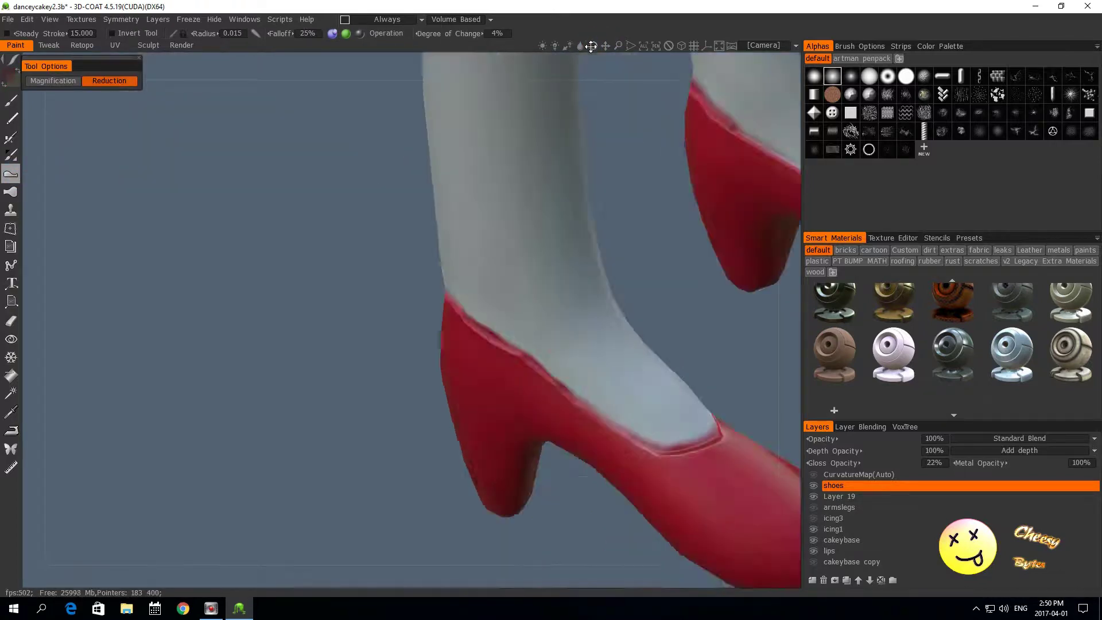
{"action": "left_click_drag", "start_coordinate": [620, 46], "coordinate": [619, 115]}
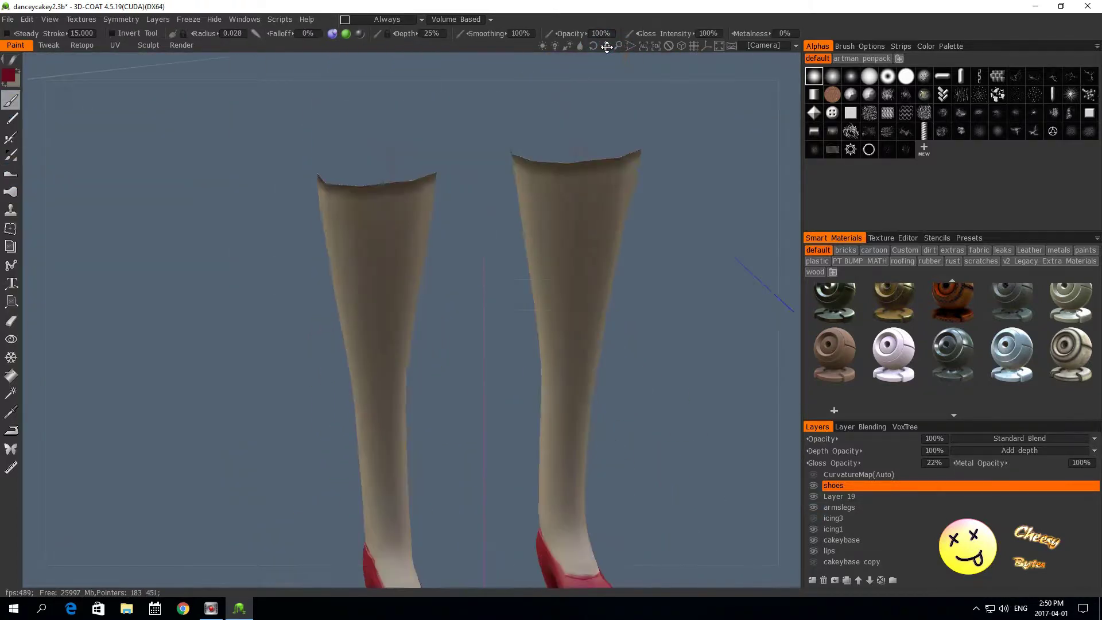
{"action": "left_click", "coordinate": [83, 45]}
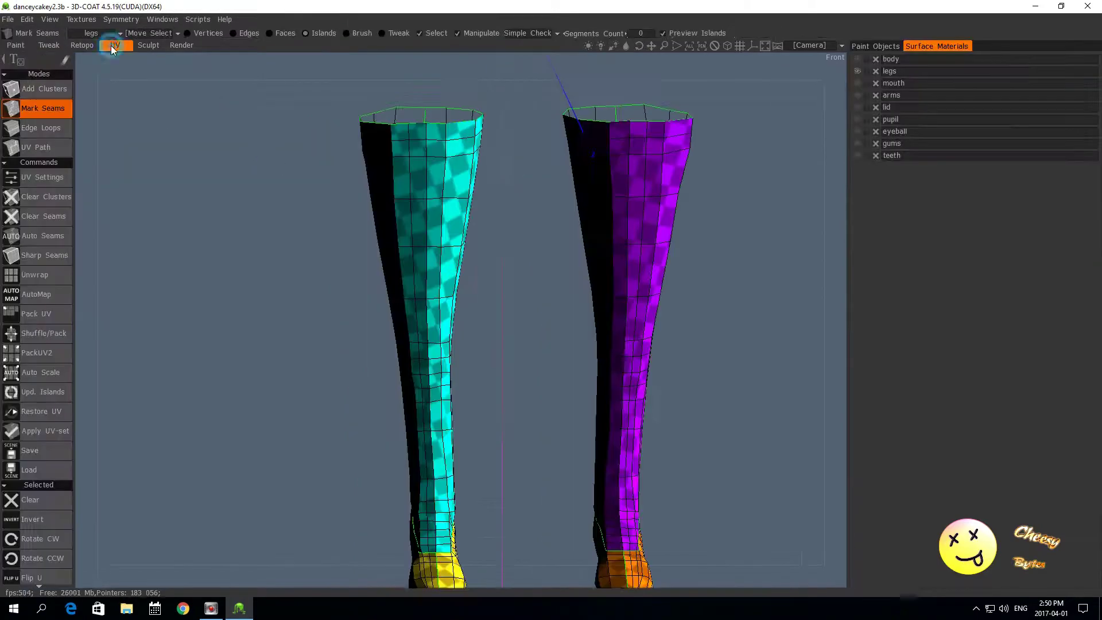
- Back in Paint, enter 50 for the shoes layer's Gloss Opacity, then drag it up to 70%
{"action": "left_click", "coordinate": [15, 44]}
{"action": "left_click_drag", "start_coordinate": [618, 45], "coordinate": [617, 59]}
{"action": "left_click", "coordinate": [934, 462]}
{"action": "type", "text": "50"}
{"action": "key", "text": "Return"}
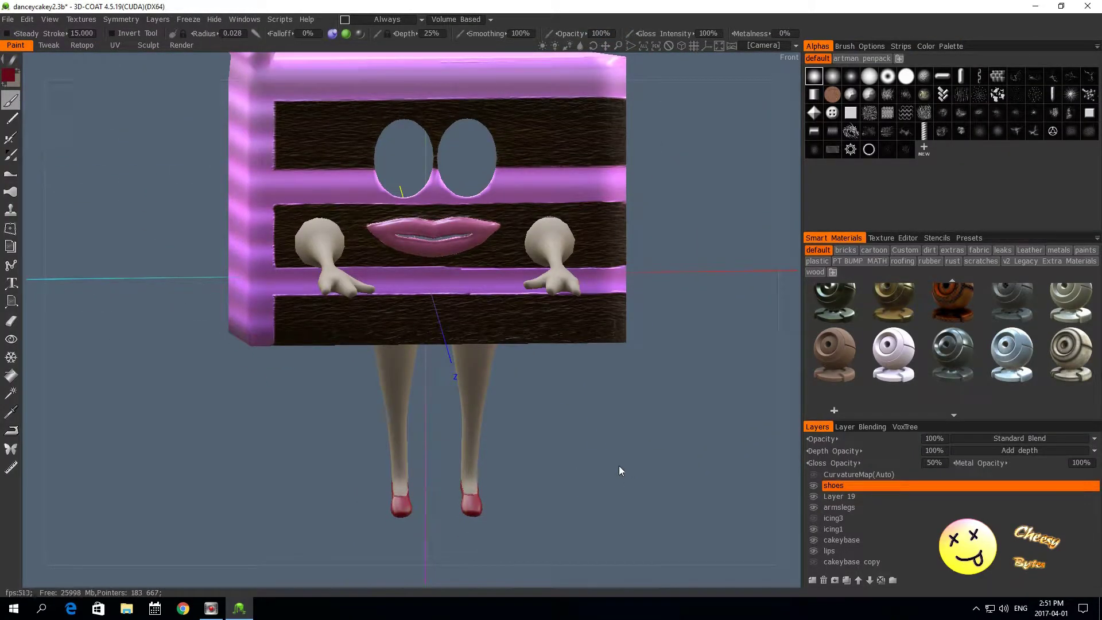
{"action": "left_click_drag", "start_coordinate": [605, 45], "coordinate": [110, 277]}
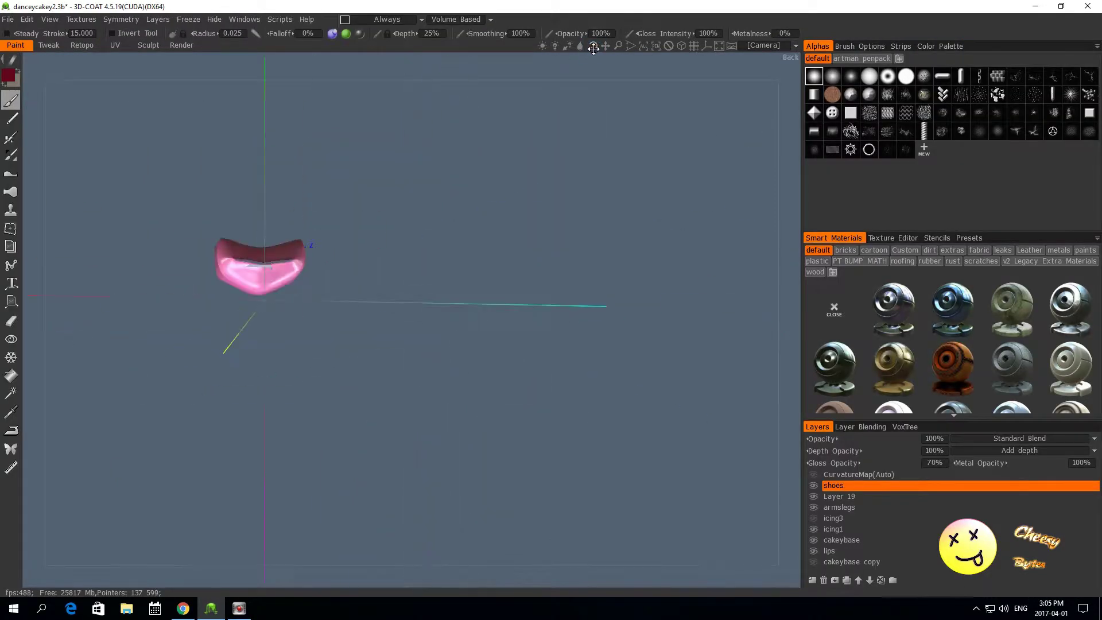
- On the mouth layer, fill the mouth with a dark red colour
{"action": "scroll", "coordinate": [593, 48], "scroll_direction": "up", "scroll_amount": 5}
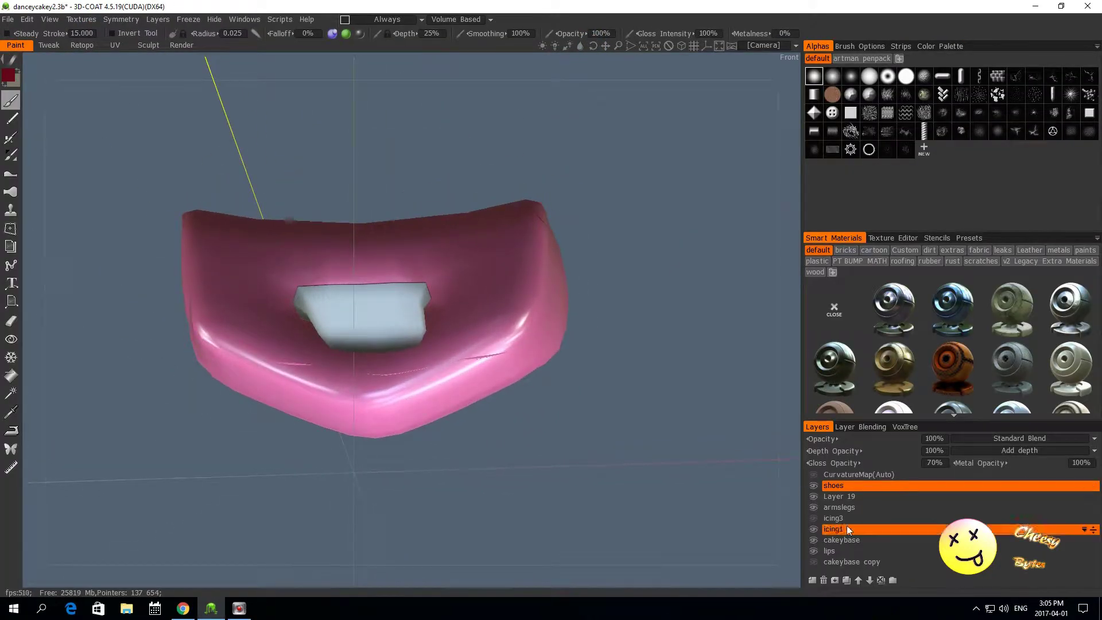
{"action": "left_click", "coordinate": [817, 551]}
{"action": "left_click", "coordinate": [817, 539]}
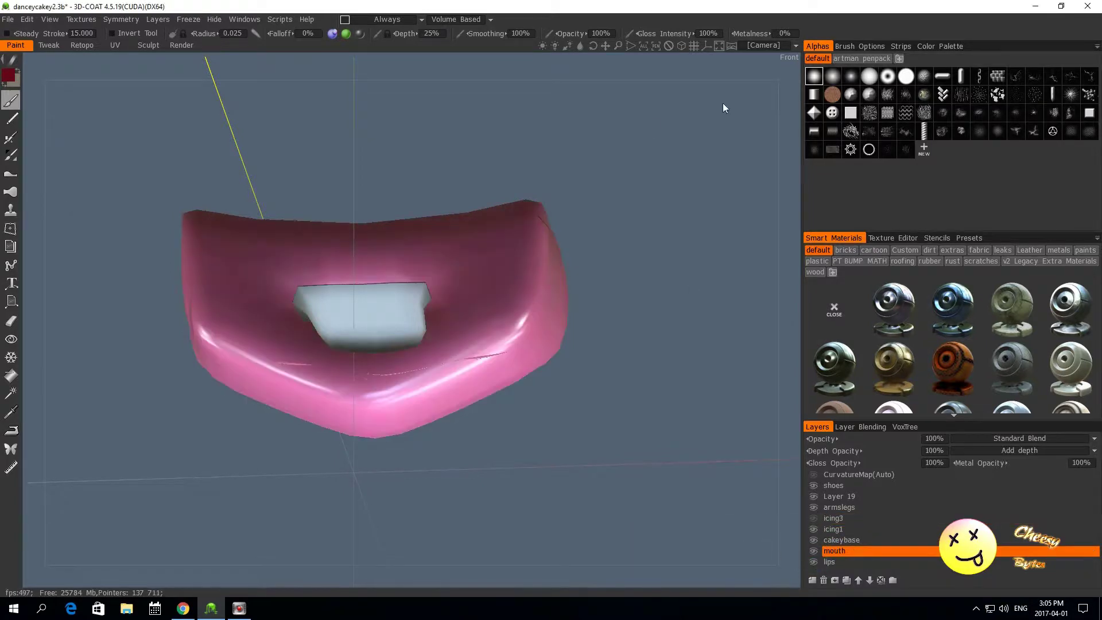
{"action": "left_click", "coordinate": [7, 80]}
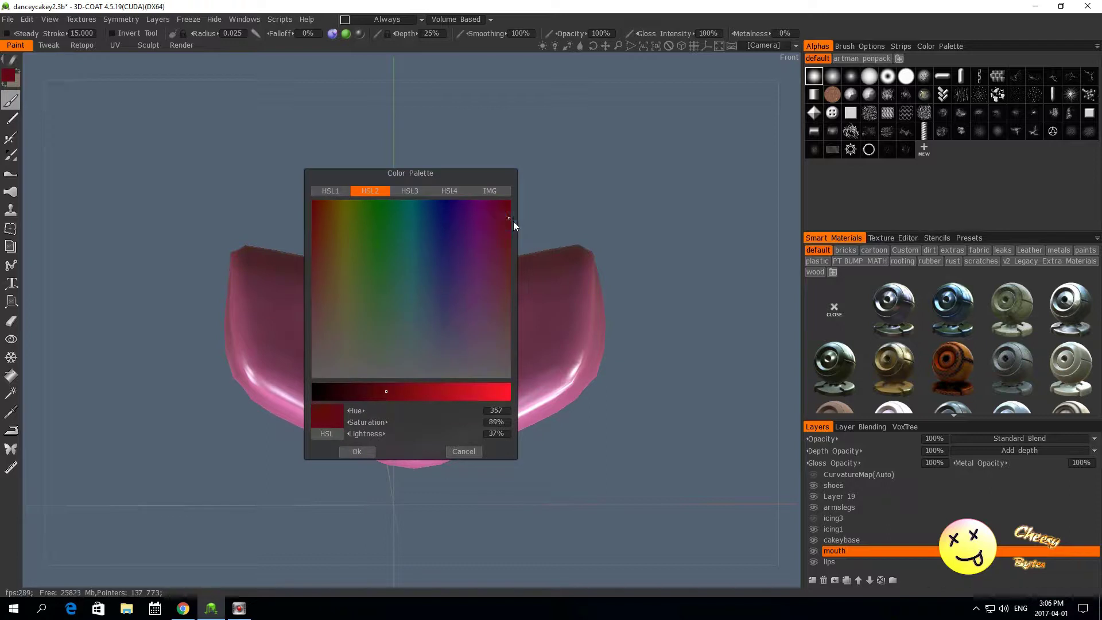
{"action": "left_click", "coordinate": [362, 453]}
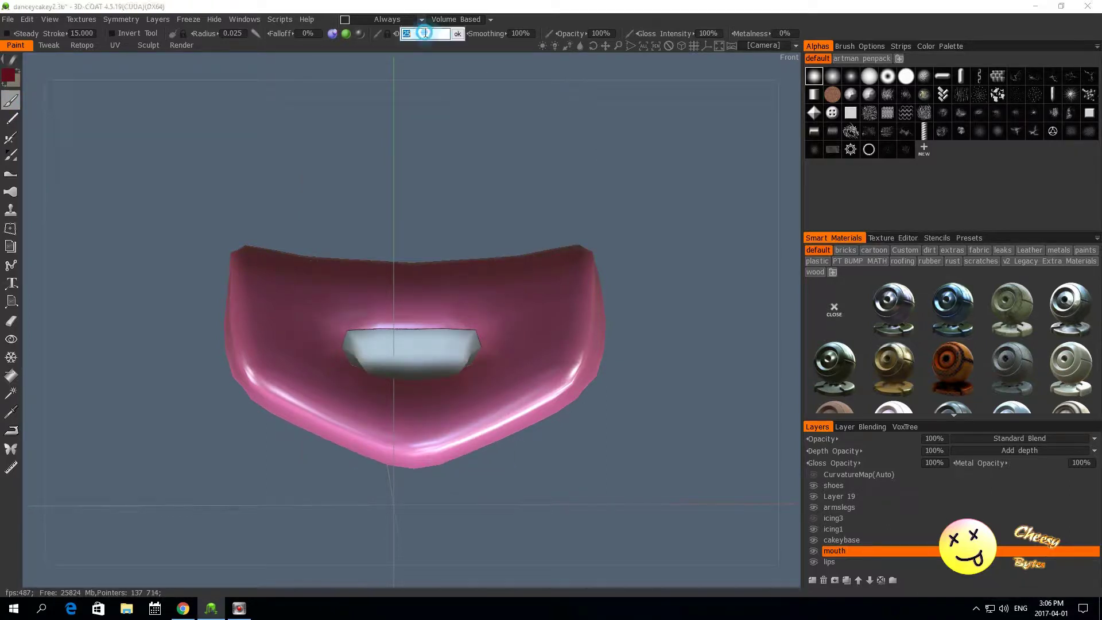
{"action": "left_click", "coordinate": [11, 375]}
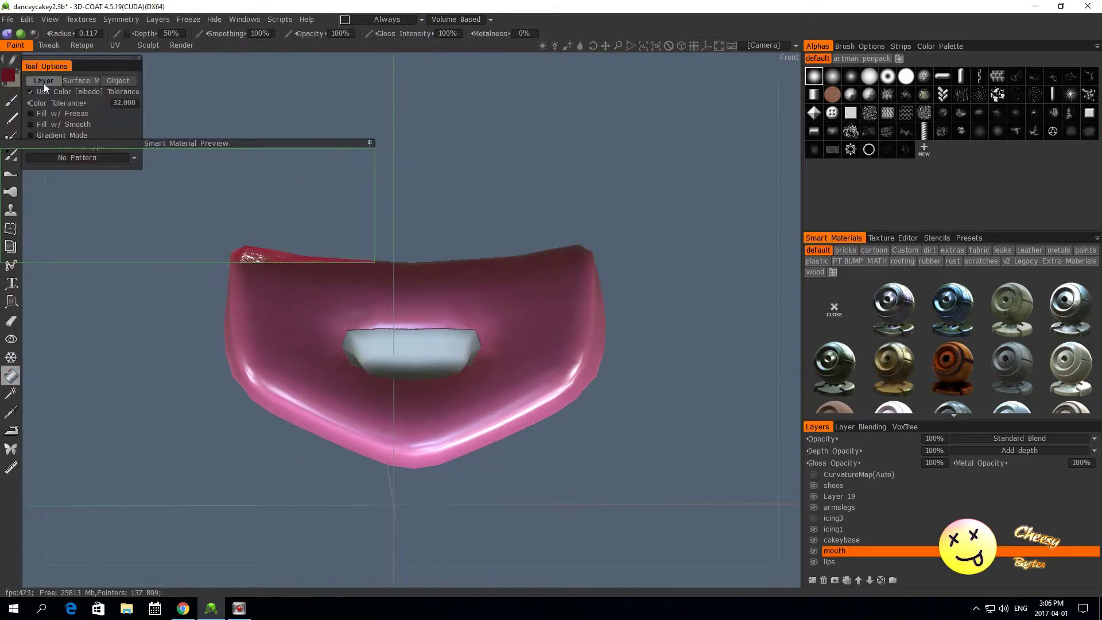
{"action": "left_click", "coordinate": [332, 333]}
- Drop the mouth layer's Gloss and Metal Opacity to 0% and select the lips layer
{"action": "scroll", "coordinate": [931, 465], "scroll_direction": "down", "scroll_amount": 3}
{"action": "left_click_drag", "start_coordinate": [931, 463], "coordinate": [895, 463]}
{"action": "left_click_drag", "start_coordinate": [1081, 463], "coordinate": [1044, 462]}
{"action": "left_click_drag", "start_coordinate": [717, 345], "coordinate": [688, 356]}
{"action": "left_click", "coordinate": [824, 531]}
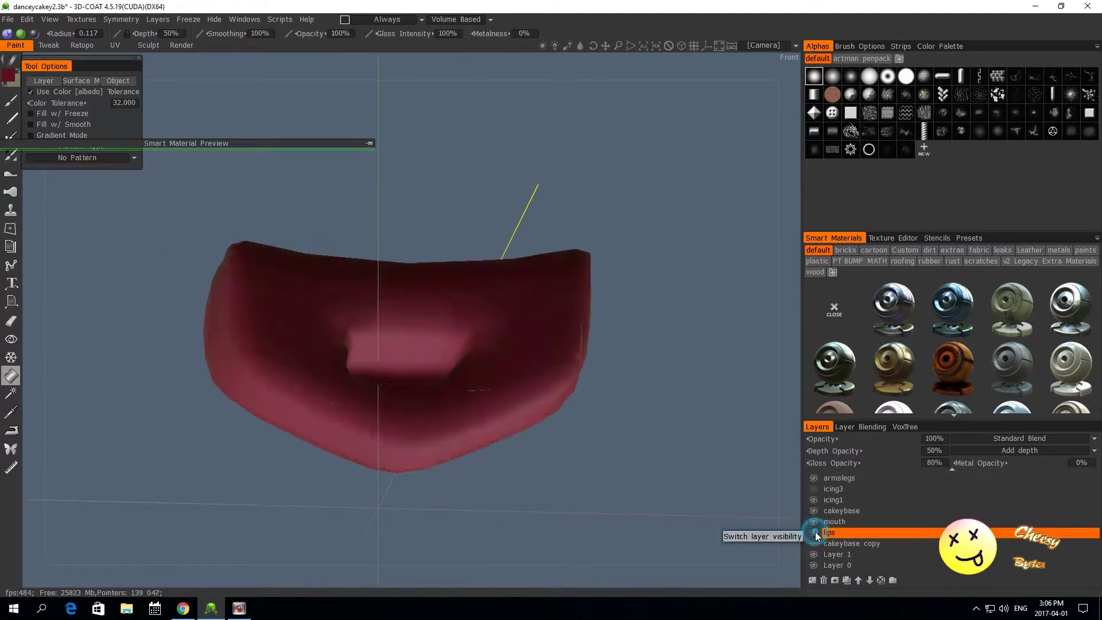
- Erase the bright highlights along the lip edges, undoing the last erase stroke
{"action": "left_click_drag", "start_coordinate": [663, 371], "coordinate": [597, 47]}
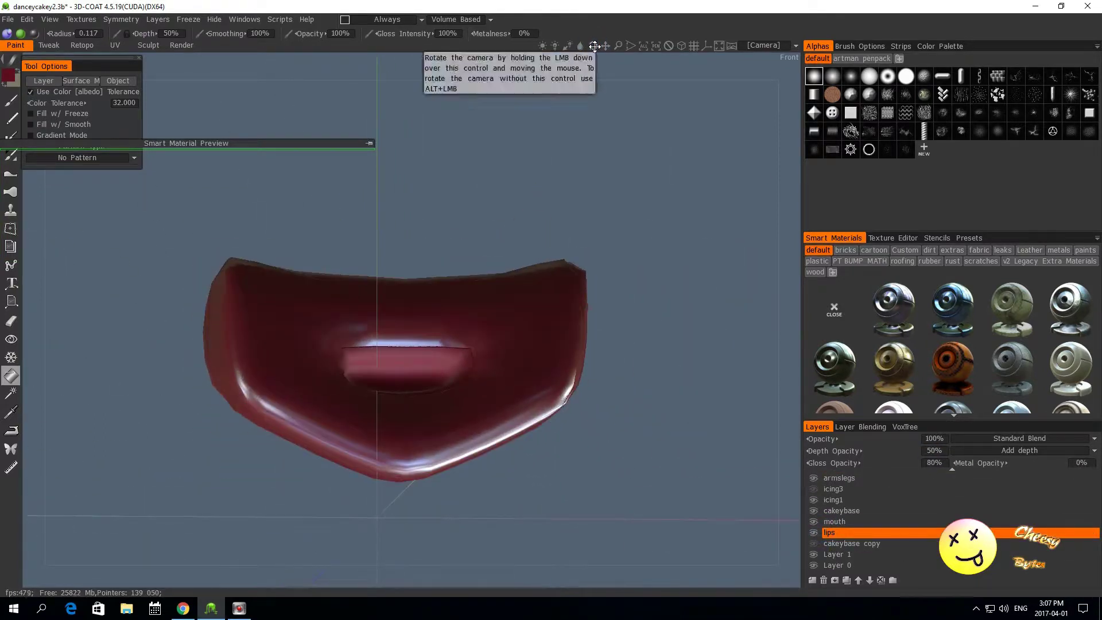
{"action": "left_click", "coordinate": [10, 321]}
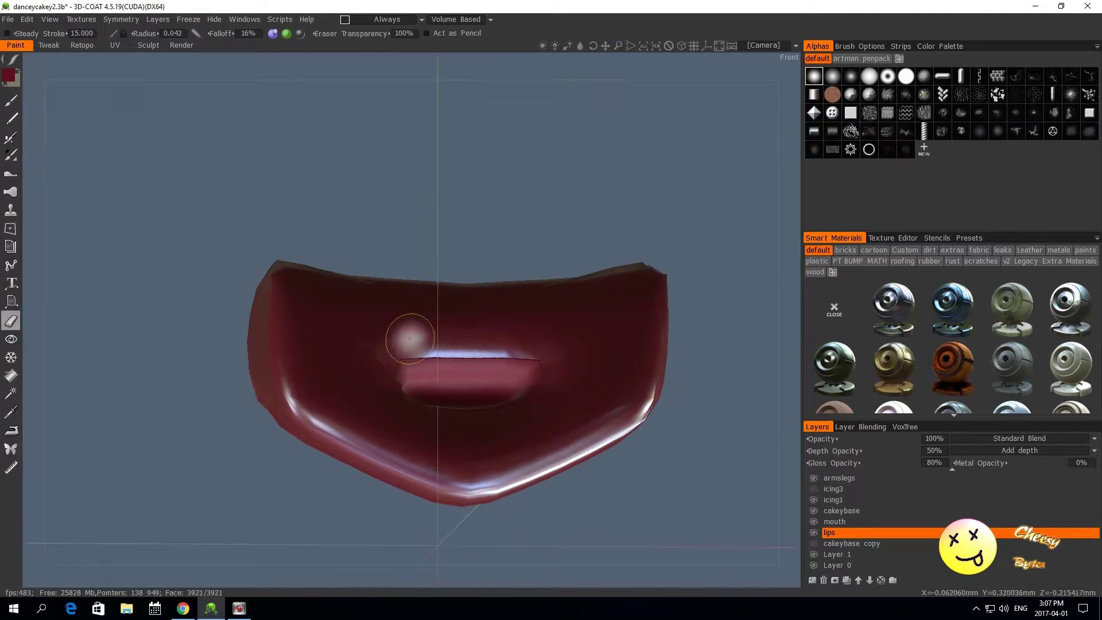
{"action": "left_click_drag", "start_coordinate": [381, 337], "coordinate": [572, 315]}
{"action": "mouse_move", "coordinate": [548, 455]}
{"action": "left_mouse_down"}
{"action": "mouse_move", "coordinate": [344, 425]}
{"action": "mouse_move", "coordinate": [316, 345]}
{"action": "left_mouse_up"}
{"action": "mouse_move", "coordinate": [634, 321]}
{"action": "left_mouse_down"}
{"action": "mouse_move", "coordinate": [480, 467]}
{"action": "mouse_move", "coordinate": [360, 292]}
{"action": "left_mouse_up"}
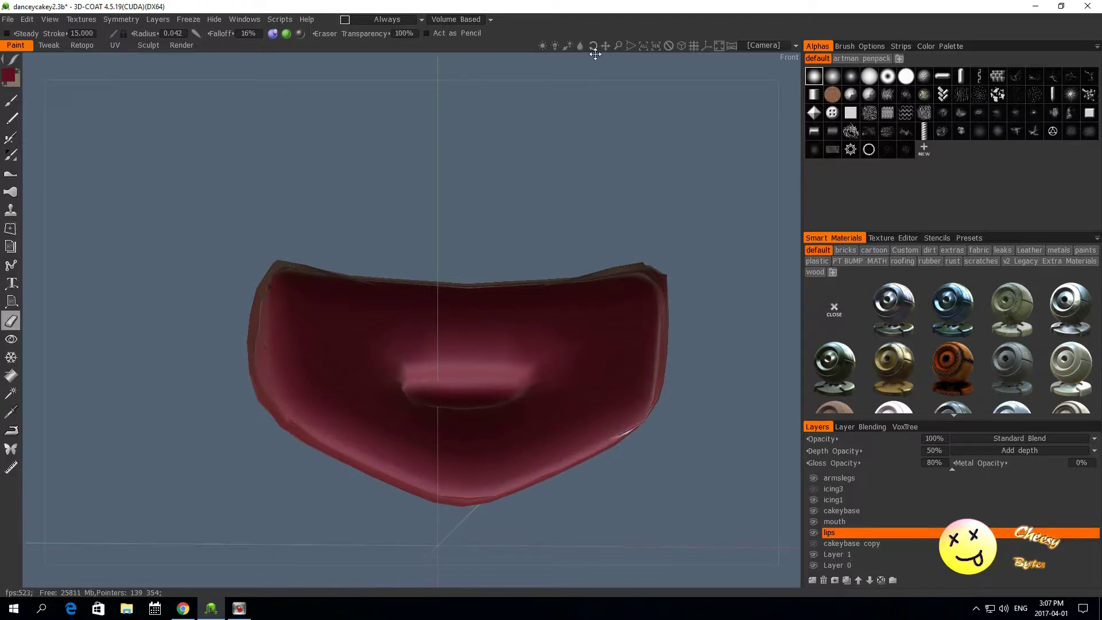
{"action": "left_click_drag", "start_coordinate": [588, 60], "coordinate": [482, 275]}
{"action": "mouse_move", "coordinate": [529, 423]}
{"action": "left_mouse_down"}
{"action": "mouse_move", "coordinate": [321, 371]}
{"action": "mouse_move", "coordinate": [254, 308]}
{"action": "left_mouse_up"}
{"action": "key", "text": "ctrl+z"}
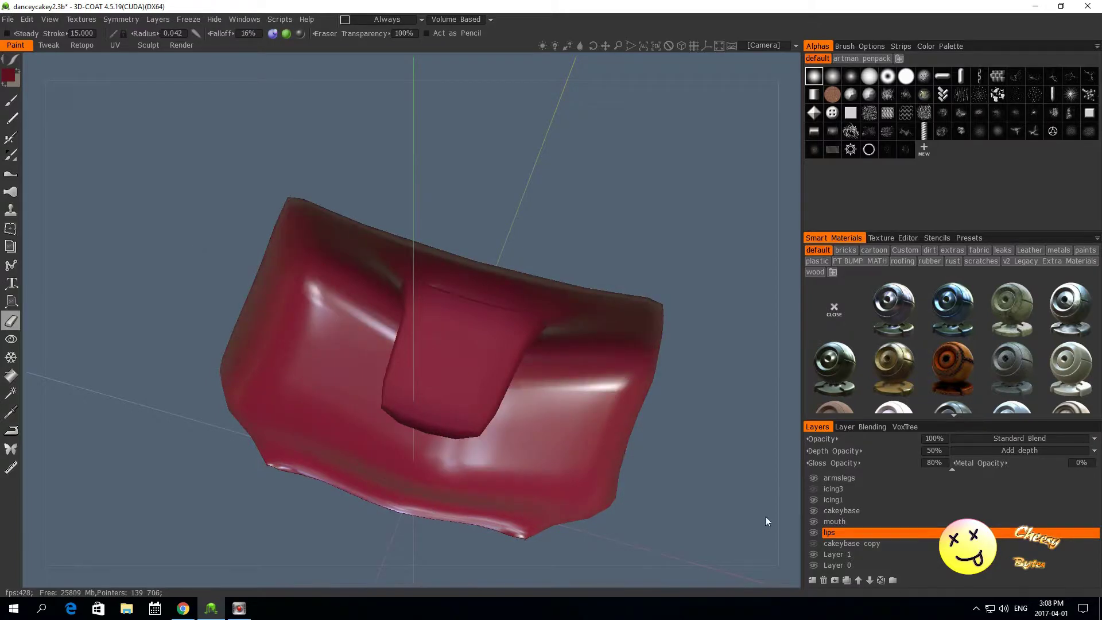
- Duplicate the lips layer as a backup, then erase highlights on the original lips layer
{"action": "left_click", "coordinate": [836, 580]}
{"action": "left_click", "coordinate": [813, 533]}
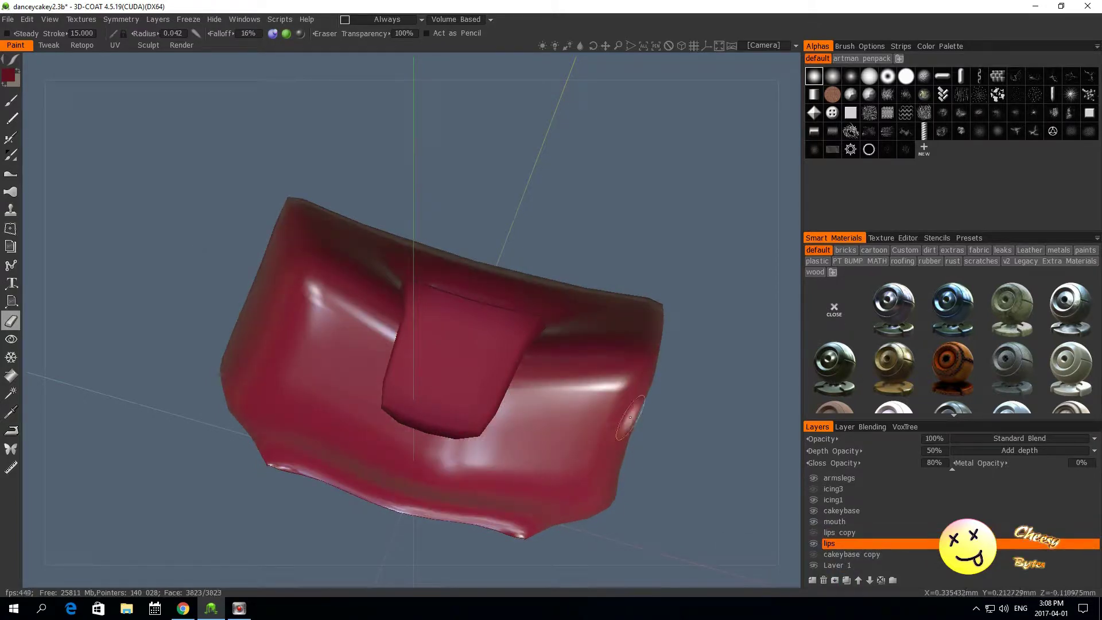
{"action": "left_click_drag", "start_coordinate": [593, 46], "coordinate": [580, 63]}
{"action": "mouse_move", "coordinate": [454, 303]}
{"action": "left_mouse_down"}
{"action": "mouse_move", "coordinate": [321, 287]}
{"action": "mouse_move", "coordinate": [520, 501]}
{"action": "left_mouse_up"}
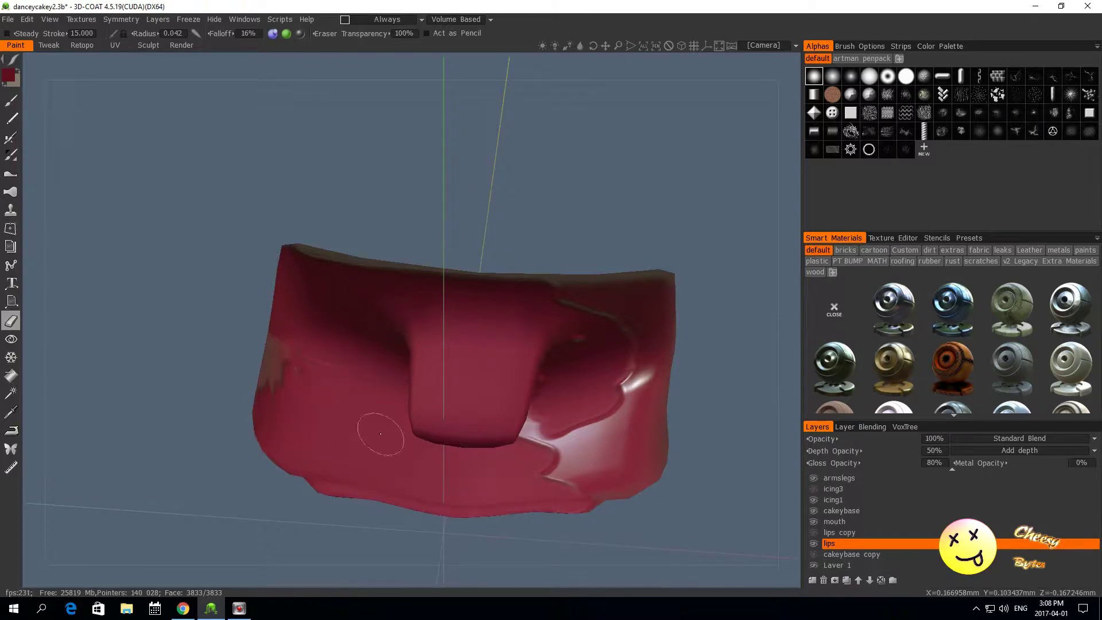
- Dull the remaining upper lip highlight and the glossy fold at the lip corner
{"action": "left_click", "coordinate": [115, 45]}
{"action": "left_click", "coordinate": [15, 44]}
{"action": "mouse_move", "coordinate": [593, 45]}
{"action": "left_mouse_down"}
{"action": "mouse_move", "coordinate": [556, 384]}
{"action": "mouse_move", "coordinate": [578, 209]}
{"action": "left_mouse_up"}
{"action": "left_click_drag", "start_coordinate": [597, 45], "coordinate": [597, 115]}
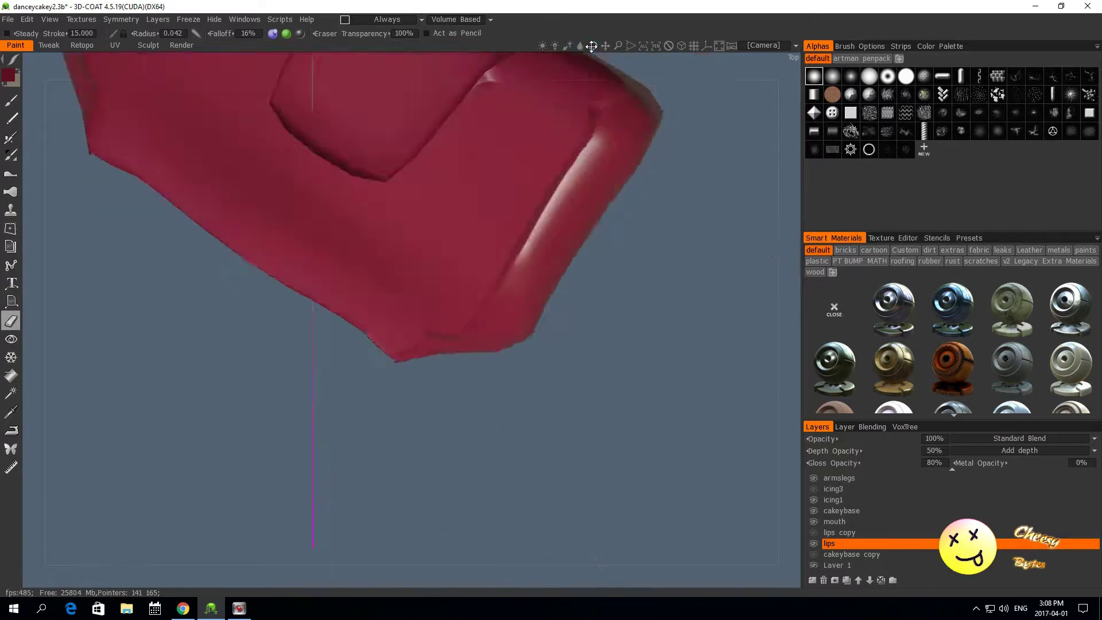
{"action": "left_click_drag", "start_coordinate": [597, 45], "coordinate": [417, 366]}
{"action": "left_click_drag", "start_coordinate": [595, 45], "coordinate": [595, 46]}
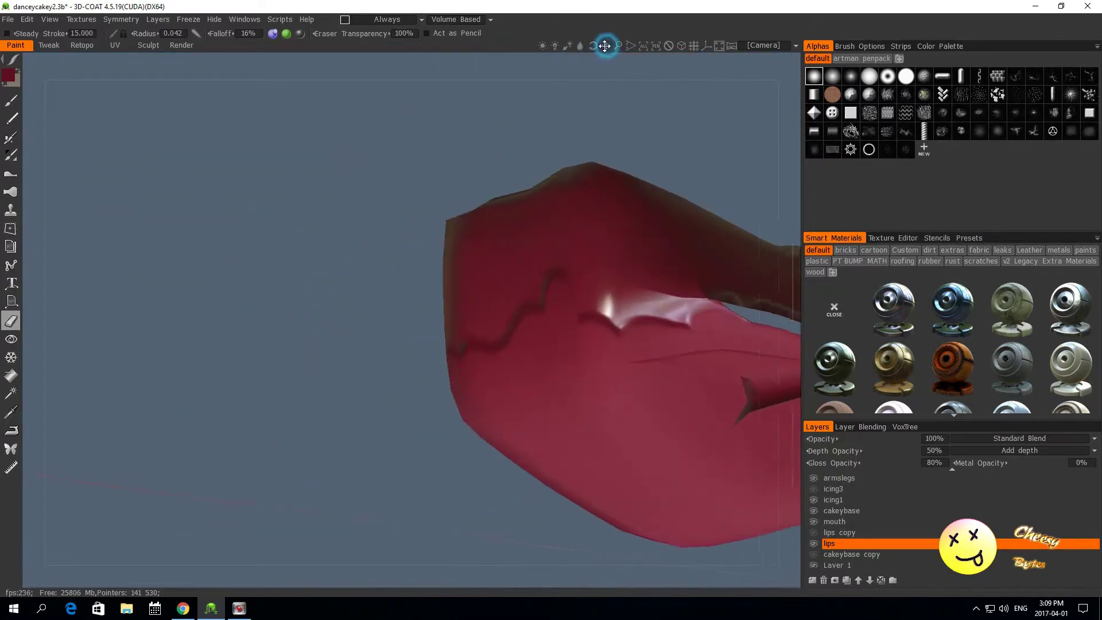
{"action": "left_click_drag", "start_coordinate": [595, 45], "coordinate": [603, 45]}
{"action": "left_click_drag", "start_coordinate": [487, 284], "coordinate": [440, 291]}
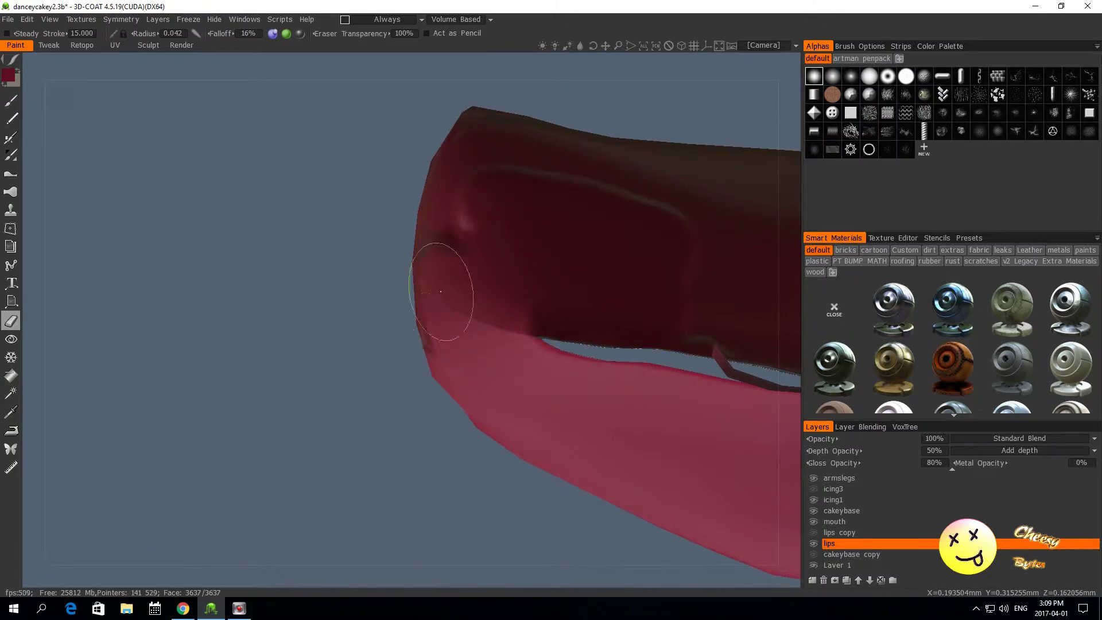
{"action": "left_click_drag", "start_coordinate": [522, 167], "coordinate": [683, 322], "text": "alt"}
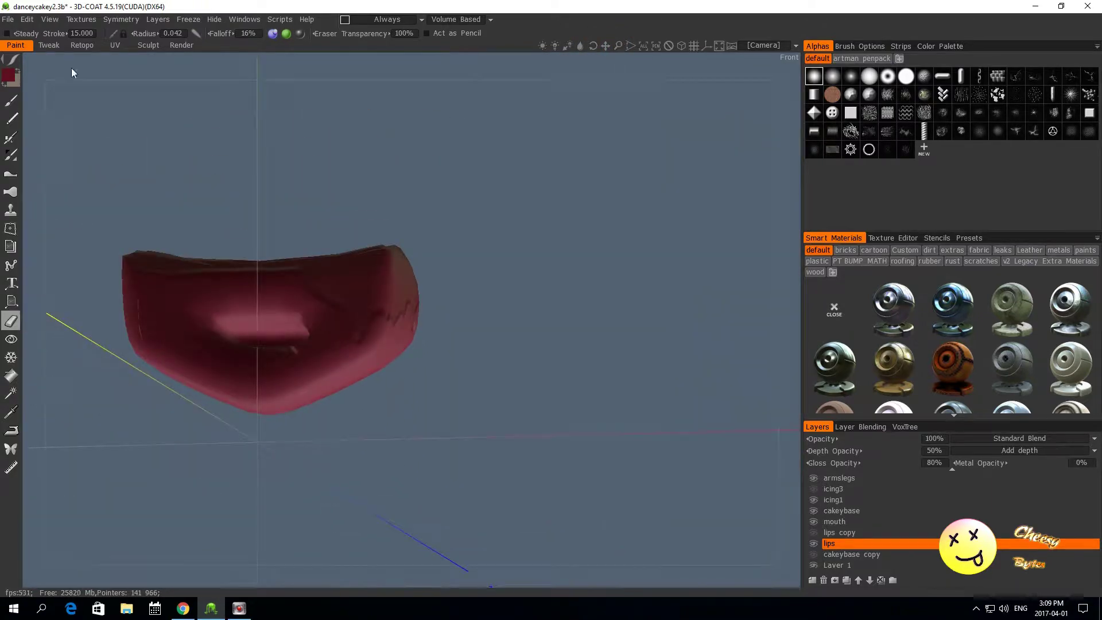
{"action": "left_click", "coordinate": [115, 45]}
{"action": "left_click", "coordinate": [16, 45]}
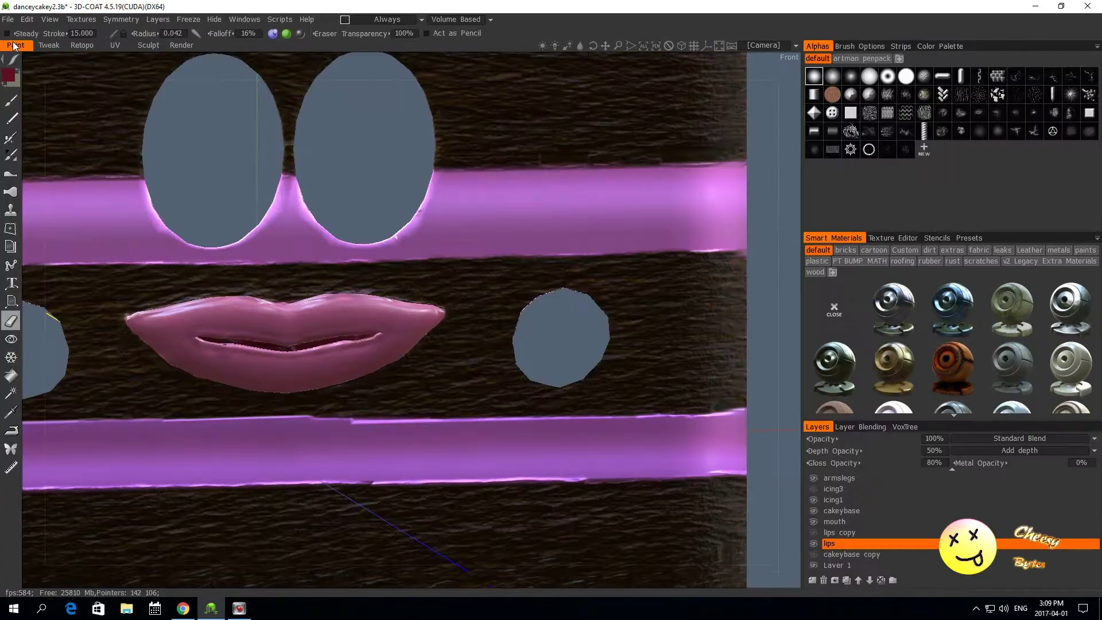
- Orbit and zoom around the lips to inspect the erased highlights
{"action": "left_click", "coordinate": [72, 45]}
{"action": "left_click", "coordinate": [16, 45]}
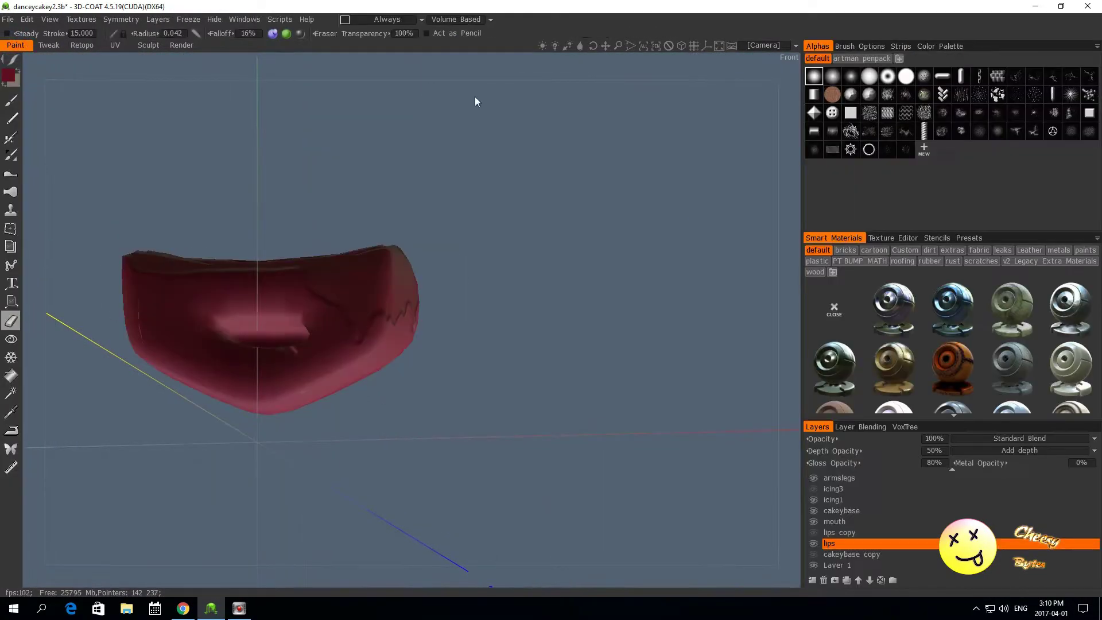
{"action": "left_click_drag", "start_coordinate": [605, 45], "coordinate": [574, 52]}
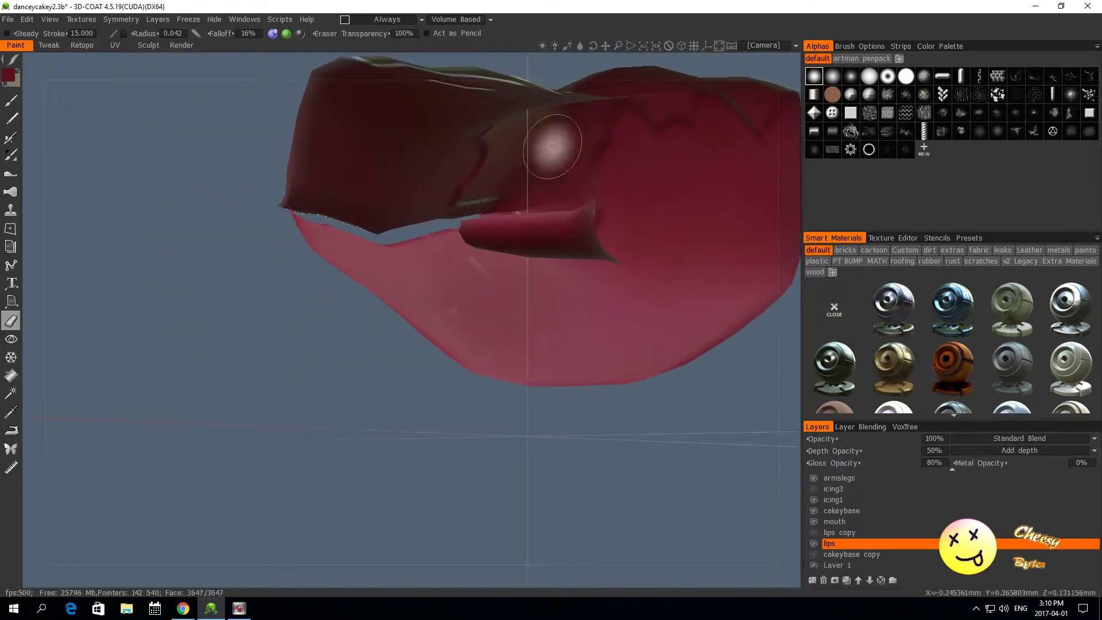
{"action": "left_click_drag", "start_coordinate": [588, 46], "coordinate": [370, 252]}
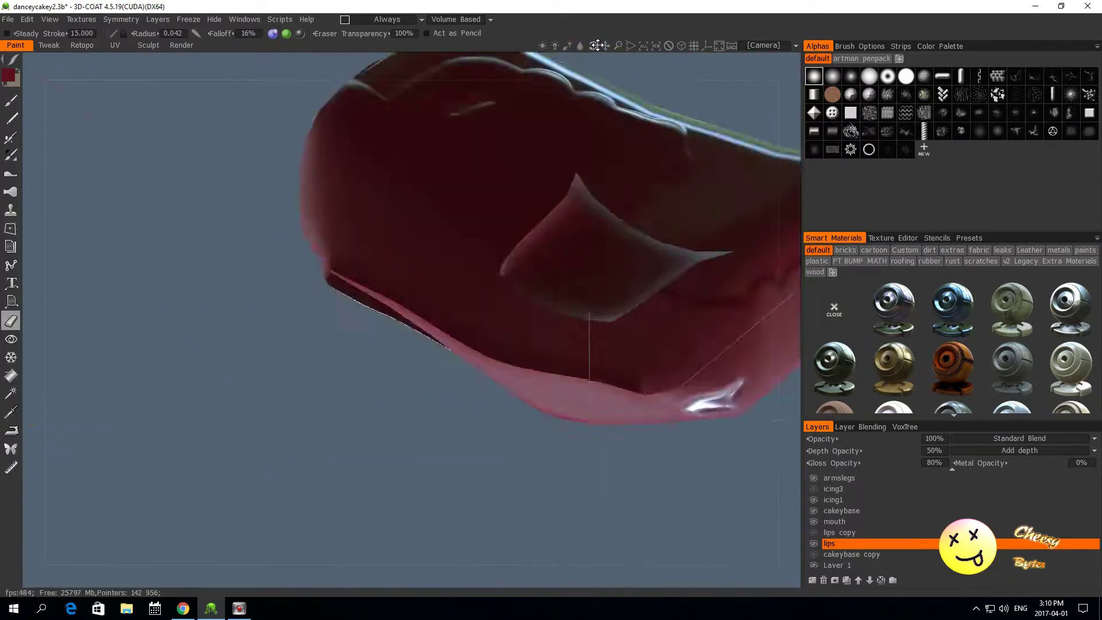
{"action": "mouse_move", "coordinate": [608, 44]}
{"action": "left_mouse_down"}
{"action": "mouse_move", "coordinate": [687, 312]}
{"action": "mouse_move", "coordinate": [565, 275]}
{"action": "left_mouse_up"}
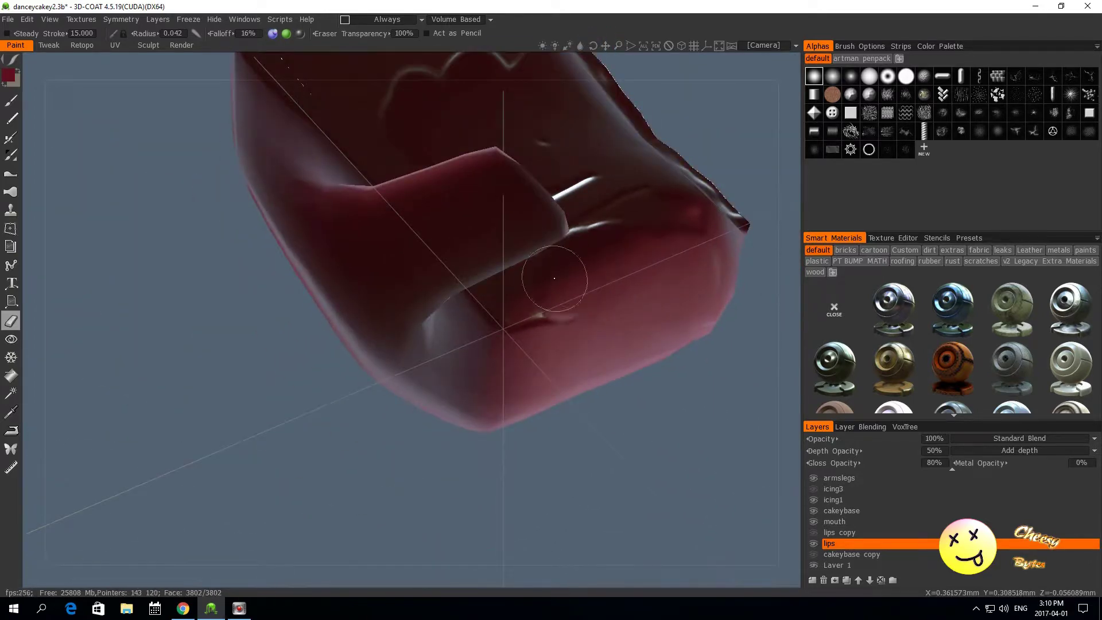
{"action": "right_click_drag", "start_coordinate": [548, 250], "coordinate": [565, 159]}
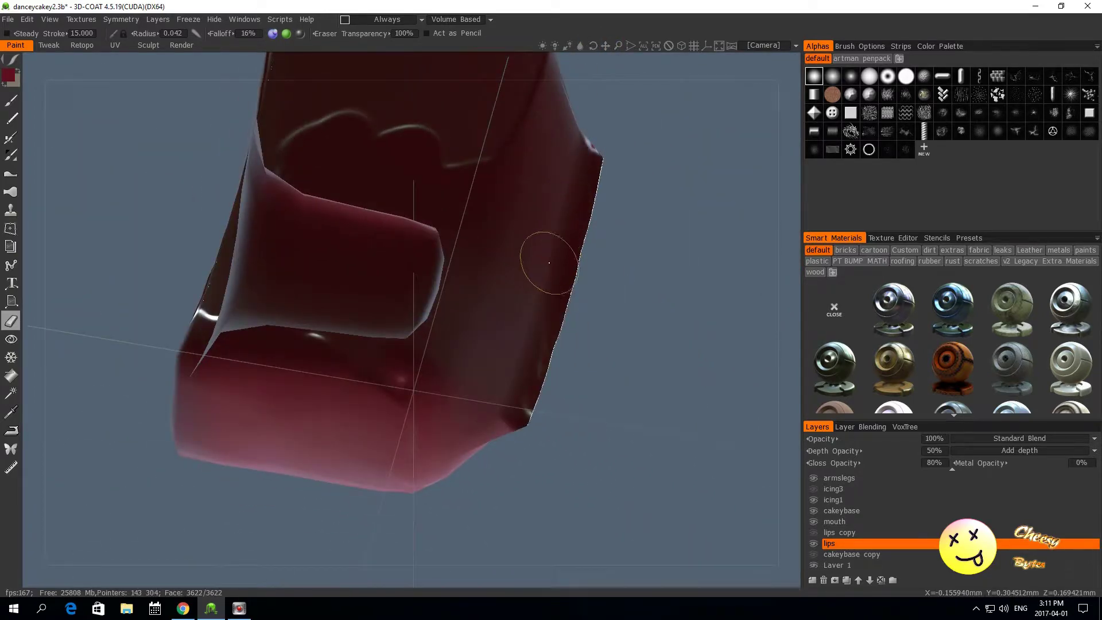
{"action": "right_click_drag", "start_coordinate": [481, 388], "coordinate": [373, 470]}
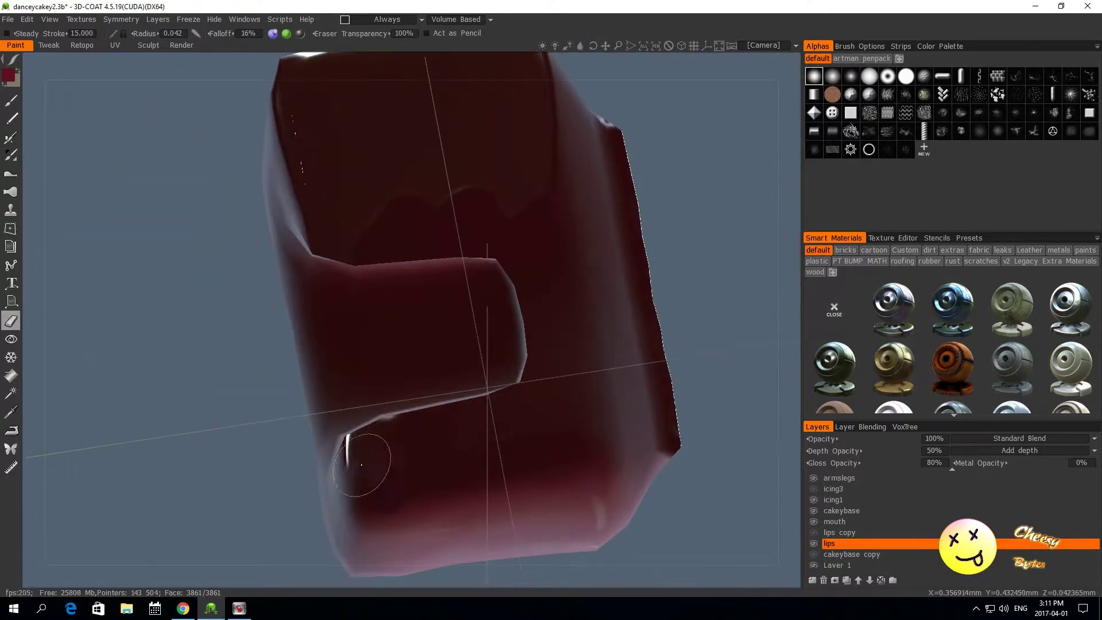
{"action": "right_click_drag", "start_coordinate": [593, 516], "coordinate": [644, 257]}
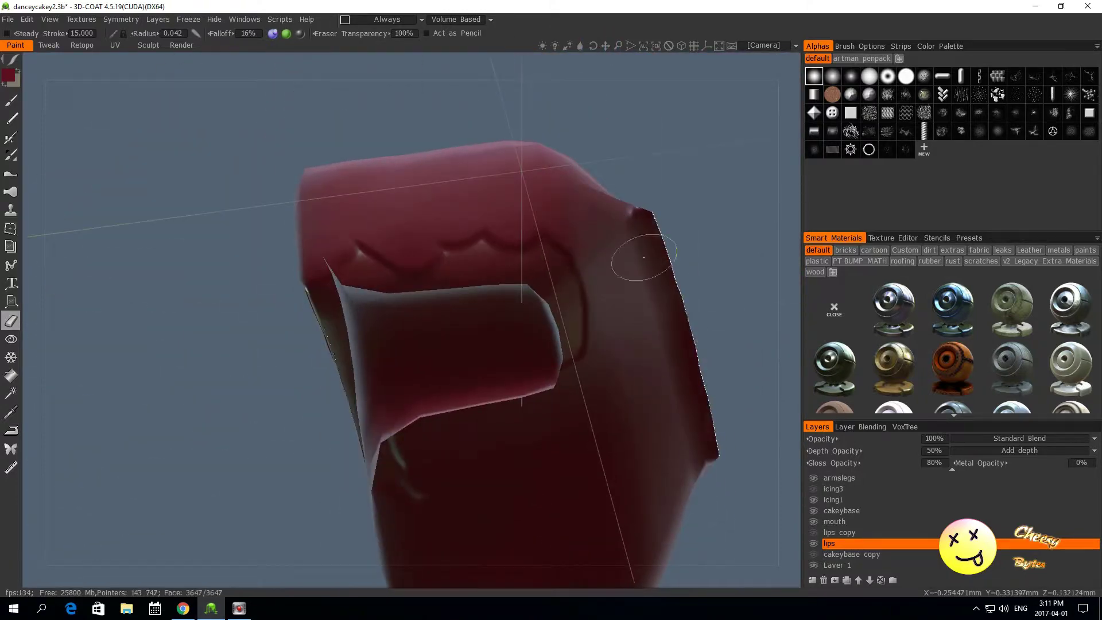
{"action": "mouse_move", "coordinate": [356, 263]}
{"action": "right_mouse_down"}
{"action": "mouse_move", "coordinate": [380, 296]}
{"action": "mouse_move", "coordinate": [492, 283]}
{"action": "right_mouse_up"}
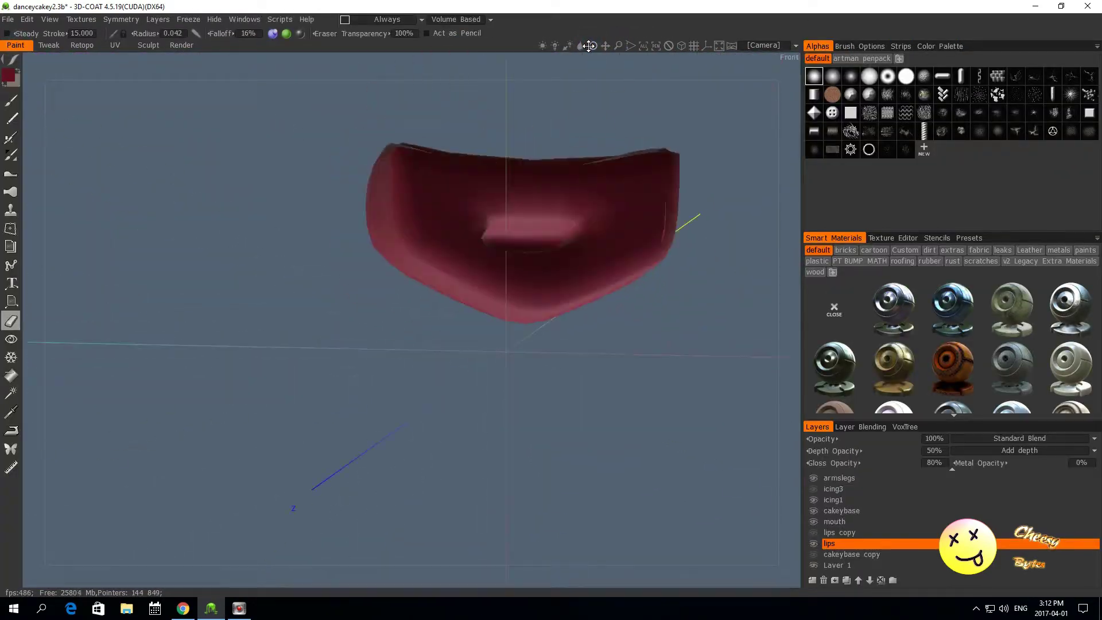
- Shift the 'lips copy' layer down below 'cakeybase copy'
{"action": "left_click", "coordinate": [839, 532]}
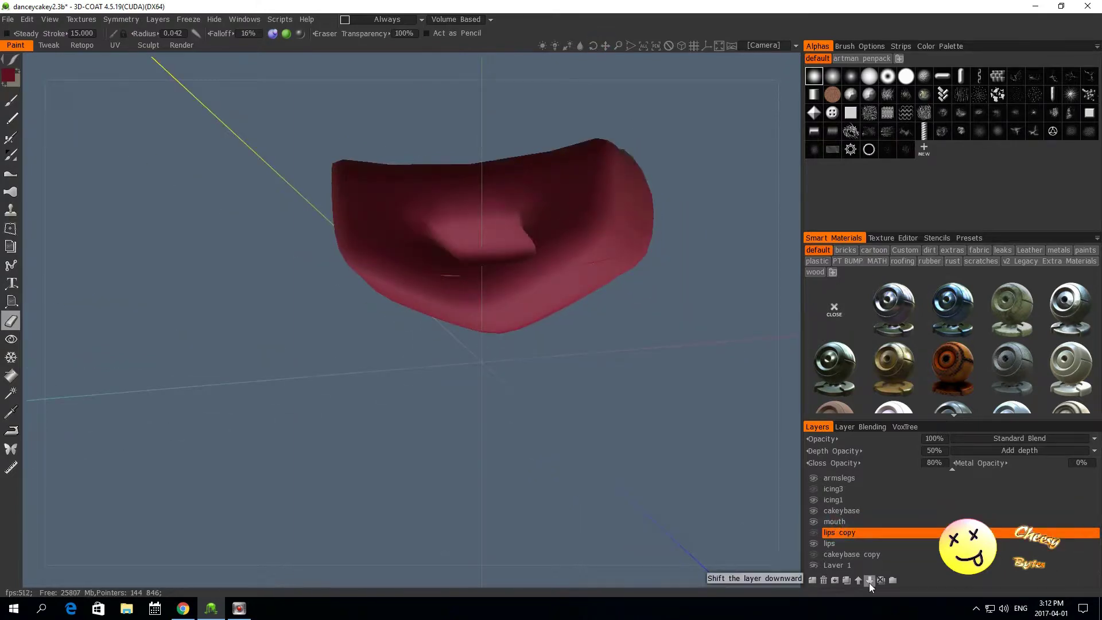
{"action": "left_click", "coordinate": [869, 581]}
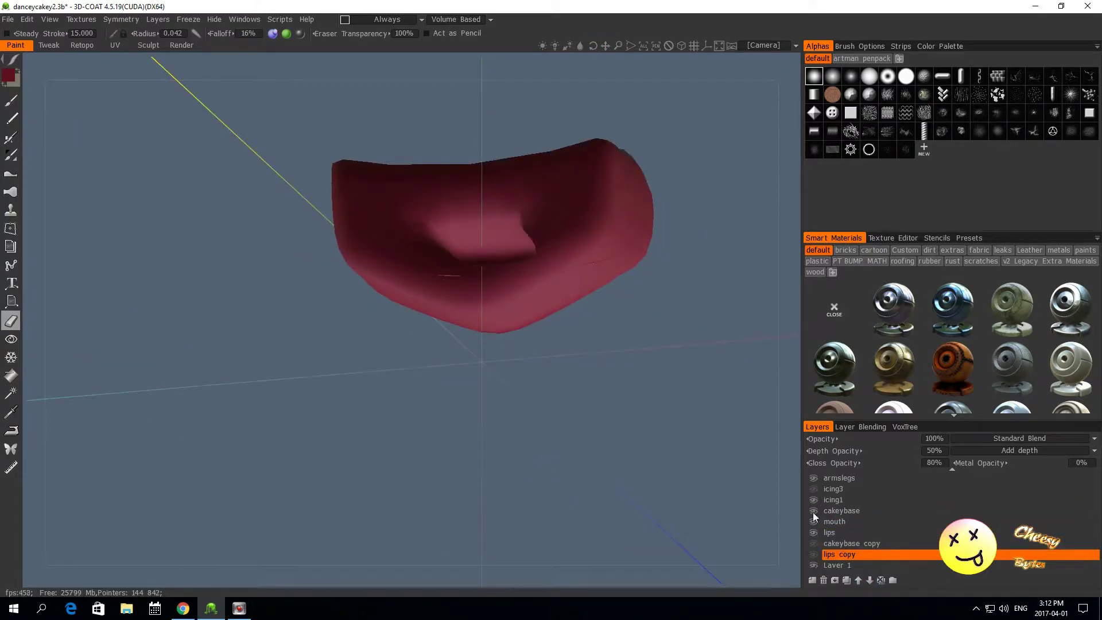
{"action": "scroll", "coordinate": [863, 482], "scroll_direction": "up", "scroll_amount": 3}
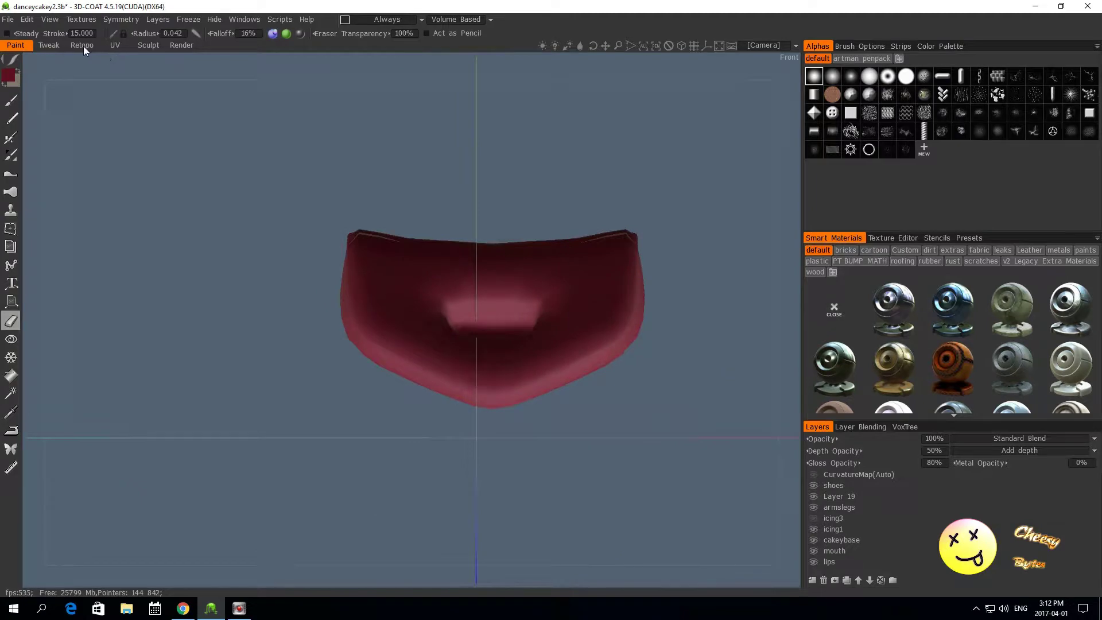
- Isolate the gums object from the UV room's object list
{"action": "left_click", "coordinate": [115, 45]}
{"action": "left_click", "coordinate": [91, 33]}
{"action": "left_click", "coordinate": [95, 122]}
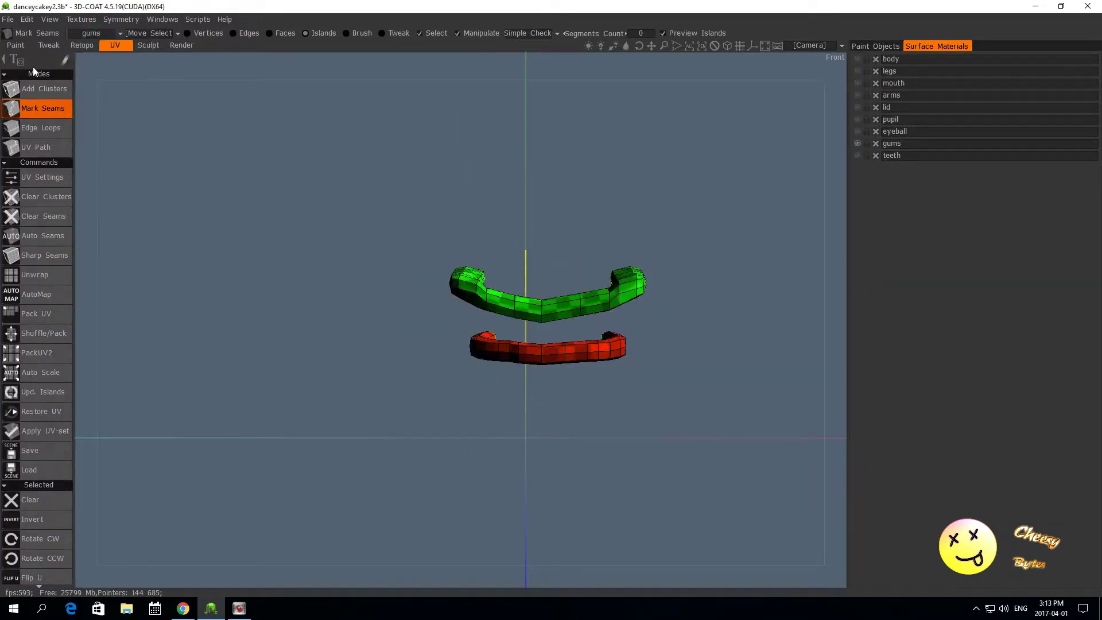
{"action": "left_click", "coordinate": [15, 45]}
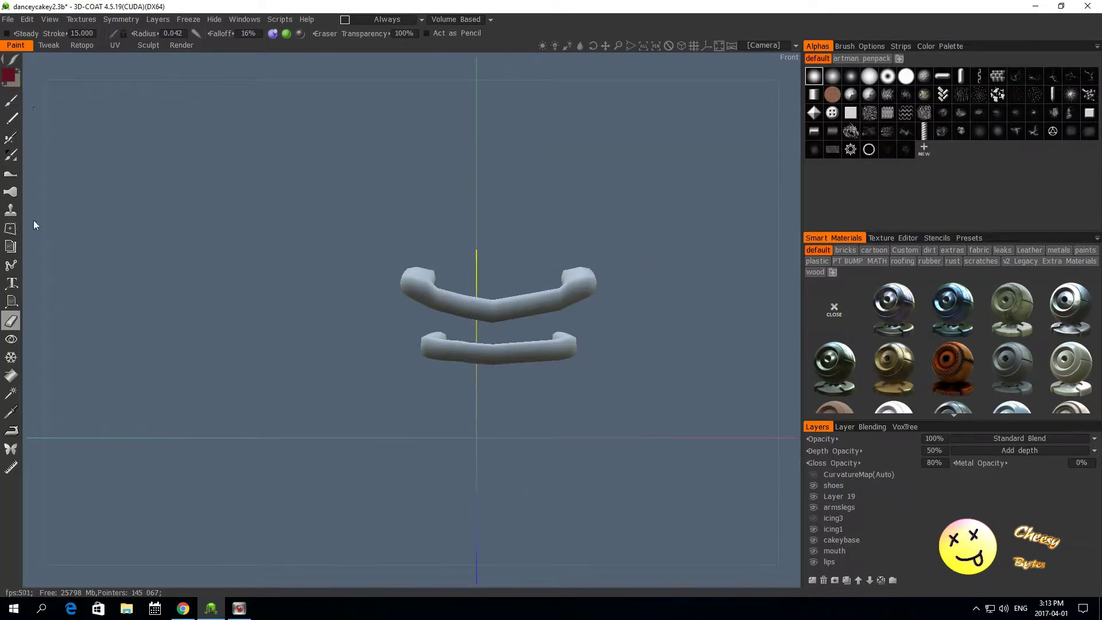
- Add a 'gums' layer above mouth, fill the gums matte dark red, and save the project
{"action": "left_click", "coordinate": [11, 376]}
{"action": "scroll", "coordinate": [885, 489], "scroll_direction": "down", "scroll_amount": 4}
{"action": "left_click", "coordinate": [850, 511]}
{"action": "left_click", "coordinate": [811, 579]}
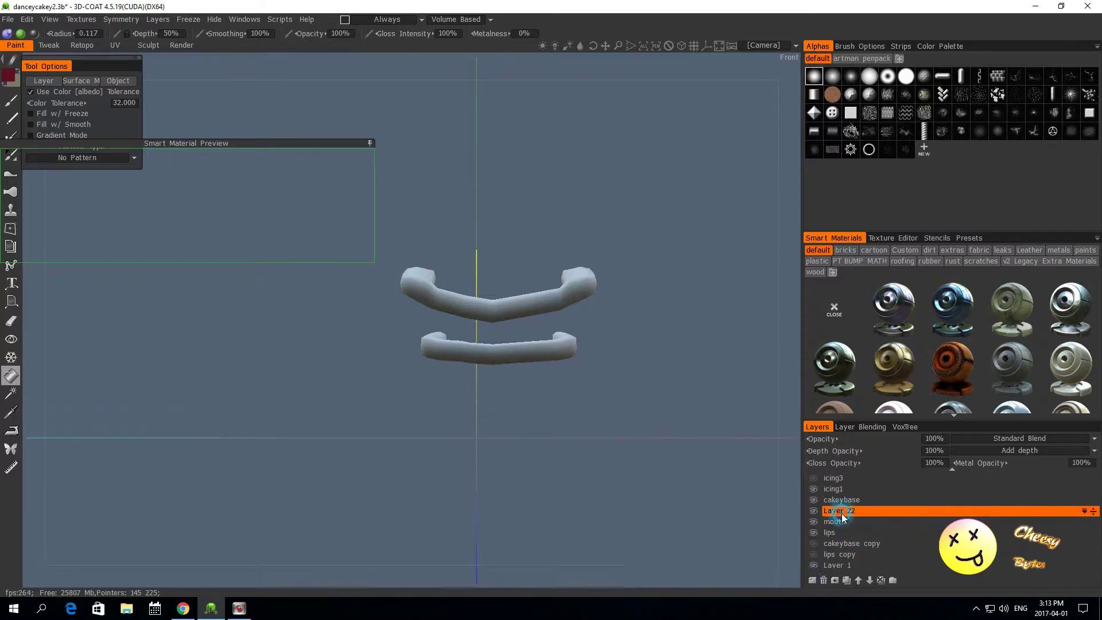
{"action": "type", "text": "gums"}
{"action": "key", "text": "Return"}
{"action": "left_click", "coordinate": [468, 351]}
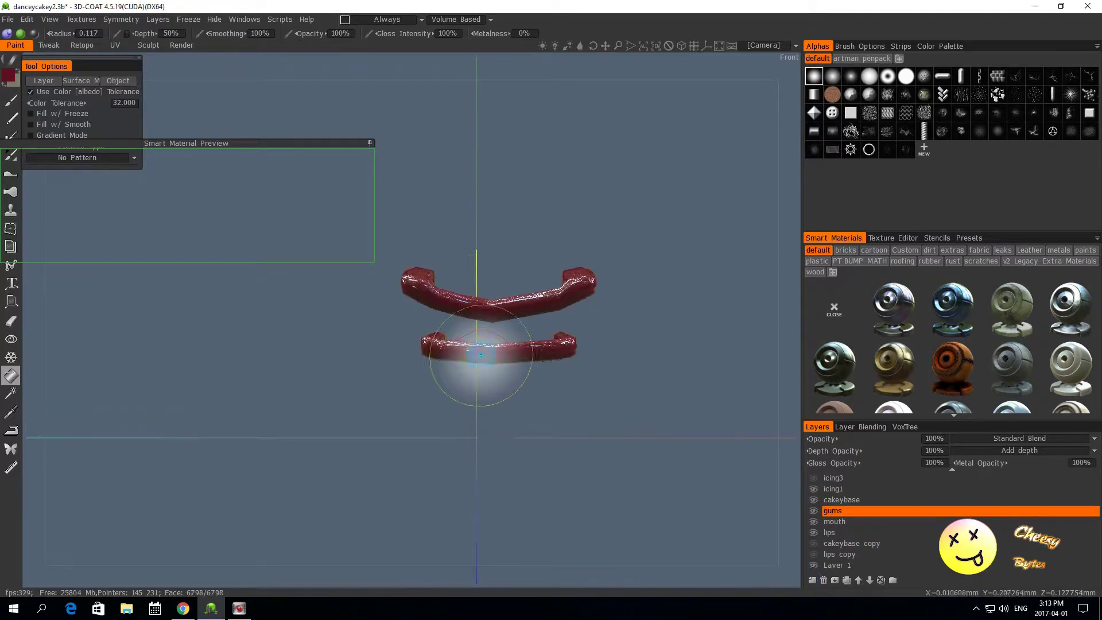
{"action": "mouse_move", "coordinate": [1061, 466]}
{"action": "left_mouse_down"}
{"action": "mouse_move", "coordinate": [895, 462]}
{"action": "mouse_move", "coordinate": [912, 450]}
{"action": "left_mouse_up"}
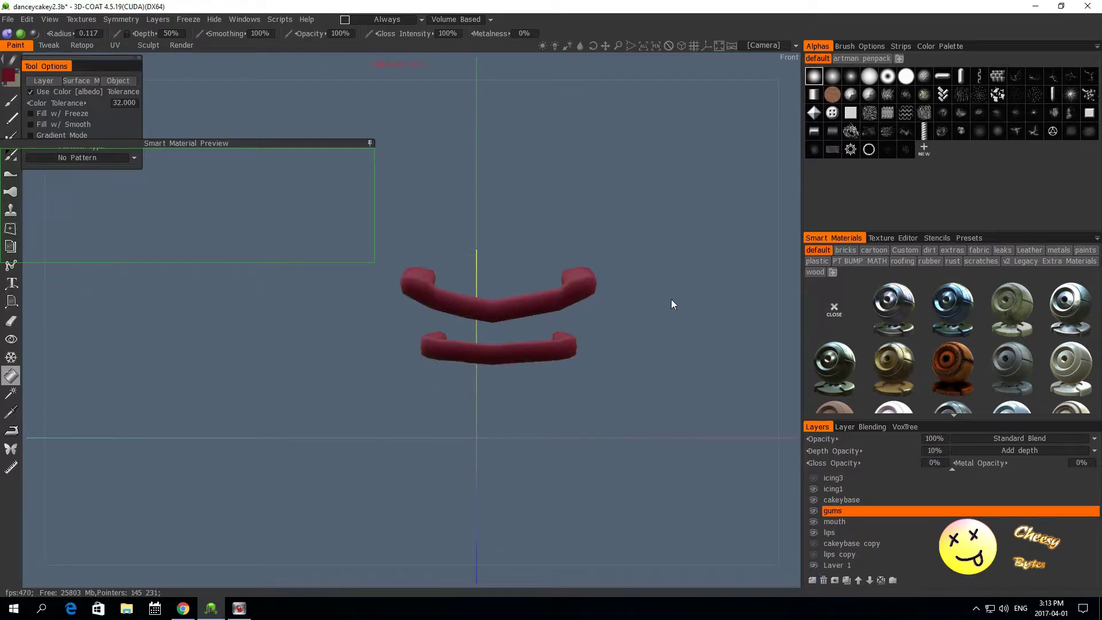
{"action": "left_click_drag", "start_coordinate": [725, 369], "coordinate": [526, 350]}
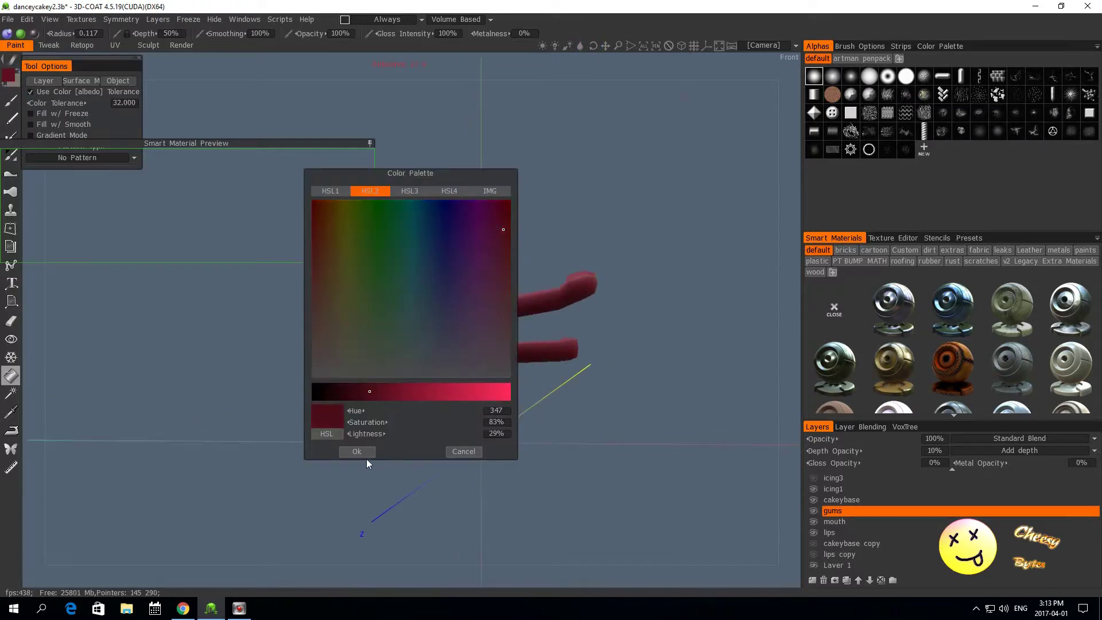
{"action": "key", "text": "Escape"}
{"action": "left_click", "coordinate": [8, 19]}
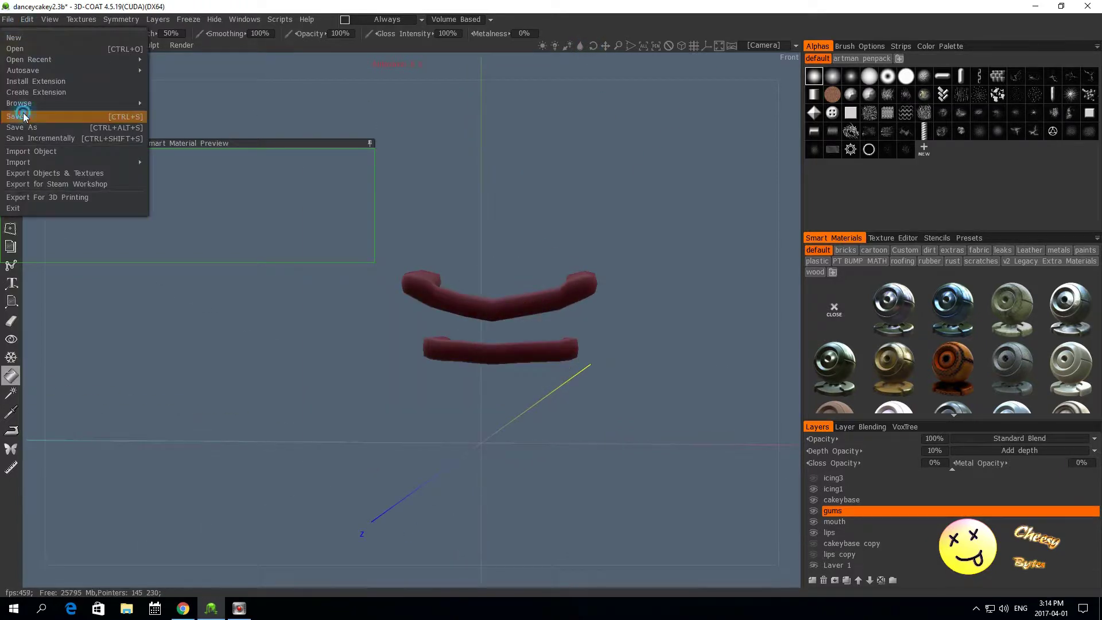
{"action": "left_click", "coordinate": [22, 108]}
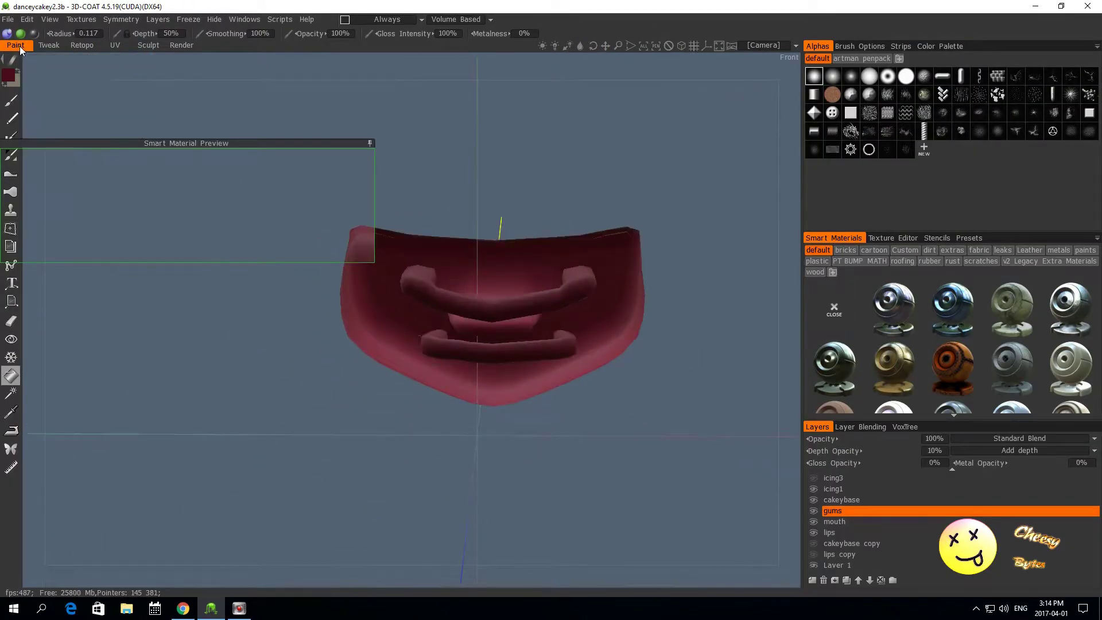
- Isolate the teeth, set the plastic material's mapping, and apply white plastic with occlusion
{"action": "left_click", "coordinate": [115, 44]}
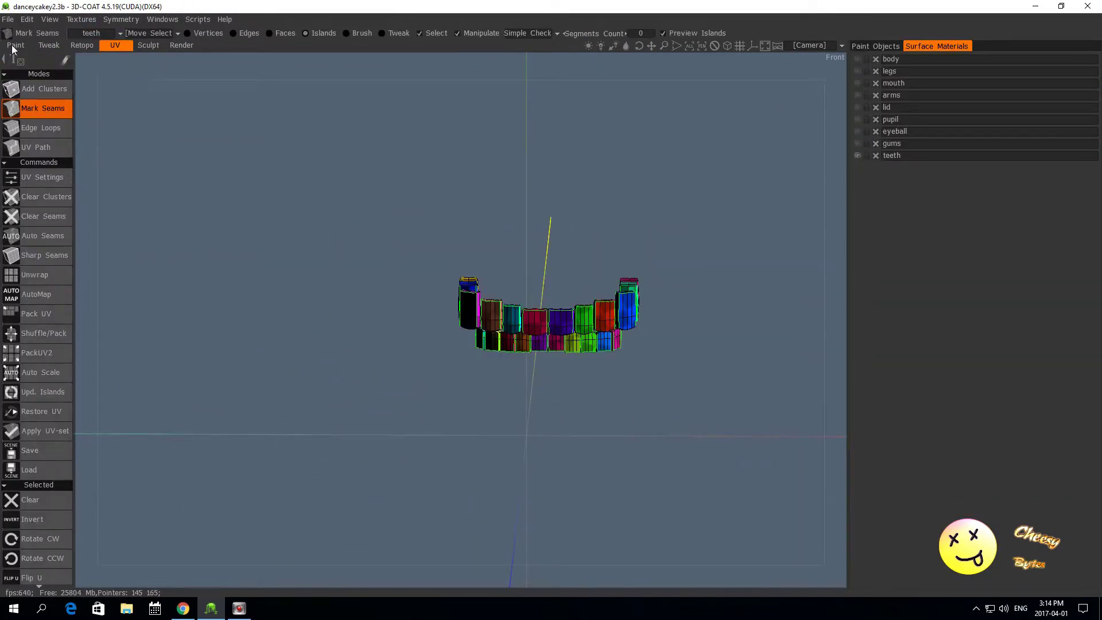
{"action": "left_click", "coordinate": [16, 45]}
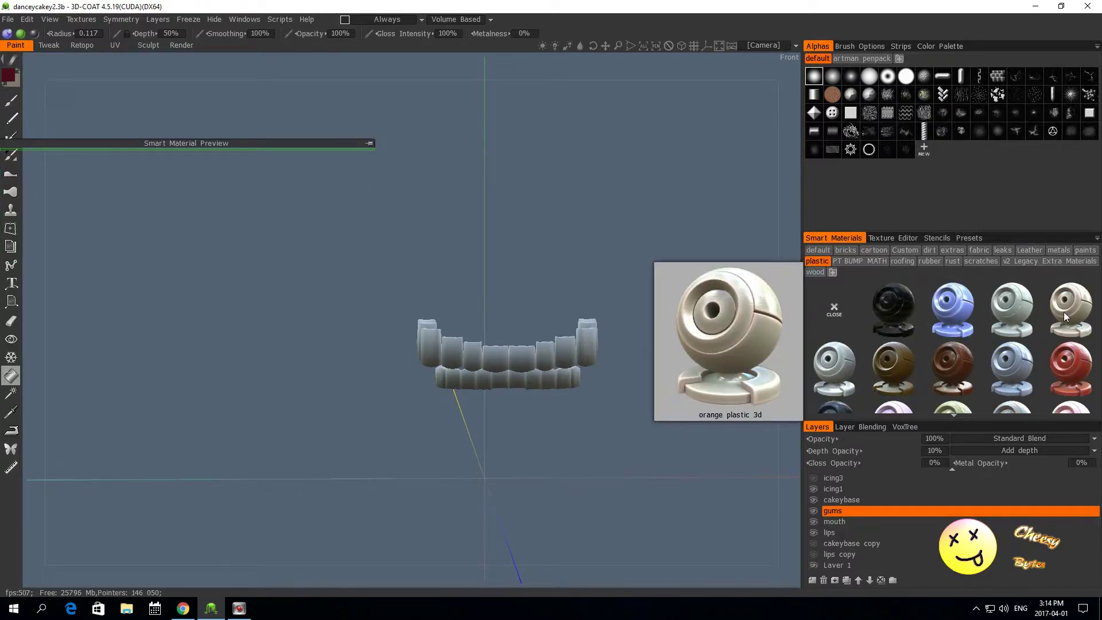
{"action": "double_click", "coordinate": [1018, 357]}
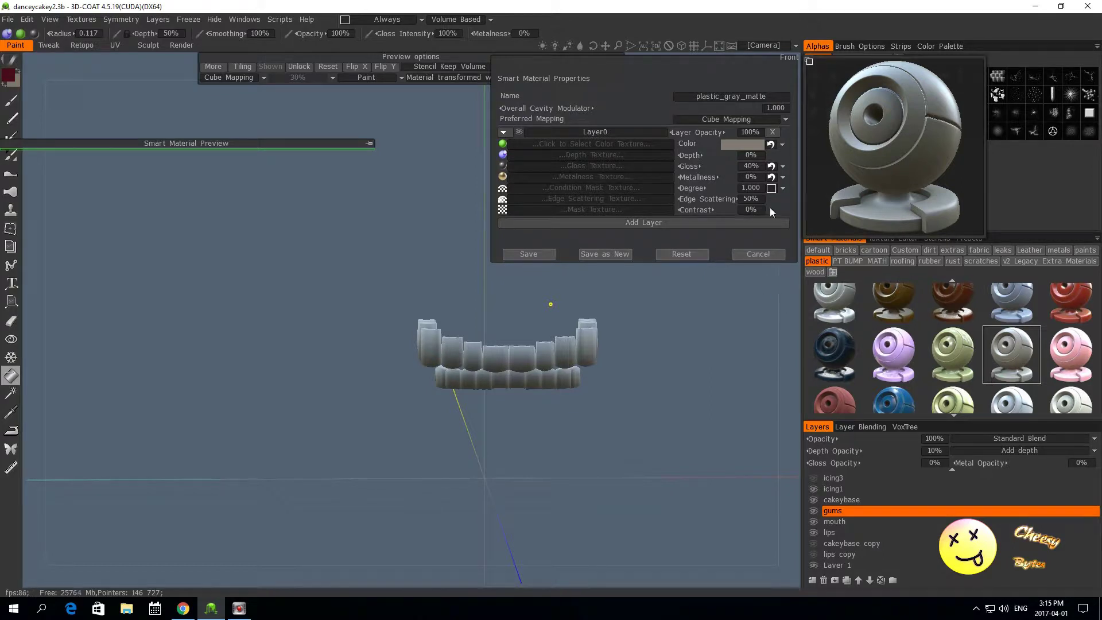
{"action": "left_click", "coordinate": [729, 120]}
{"action": "left_click", "coordinate": [708, 130]}
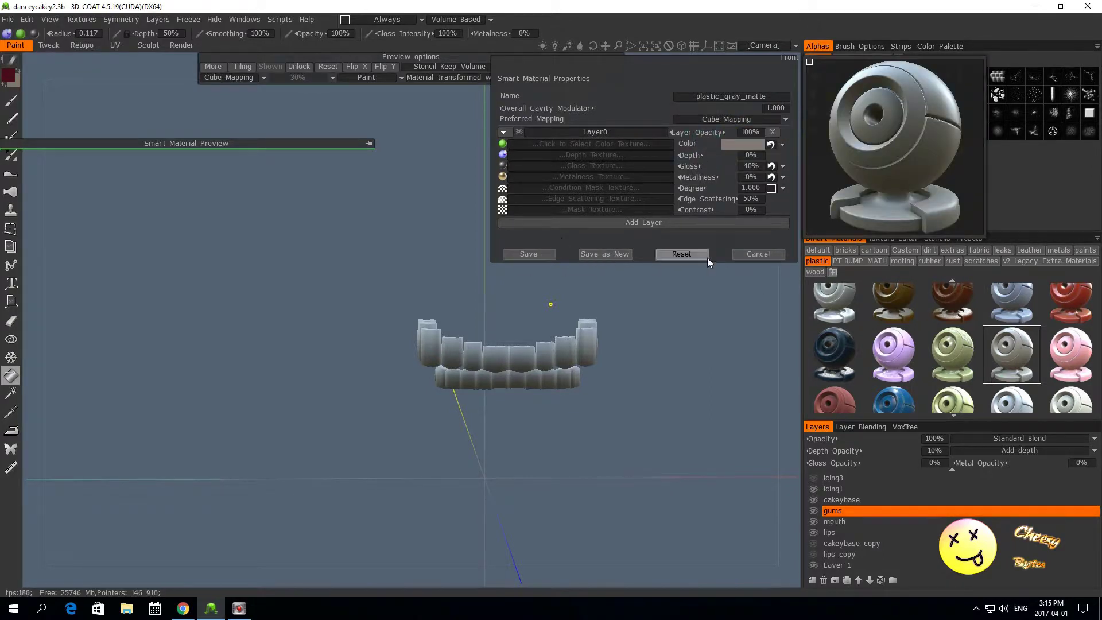
{"action": "left_click", "coordinate": [758, 253]}
{"action": "left_click", "coordinate": [1071, 348]}
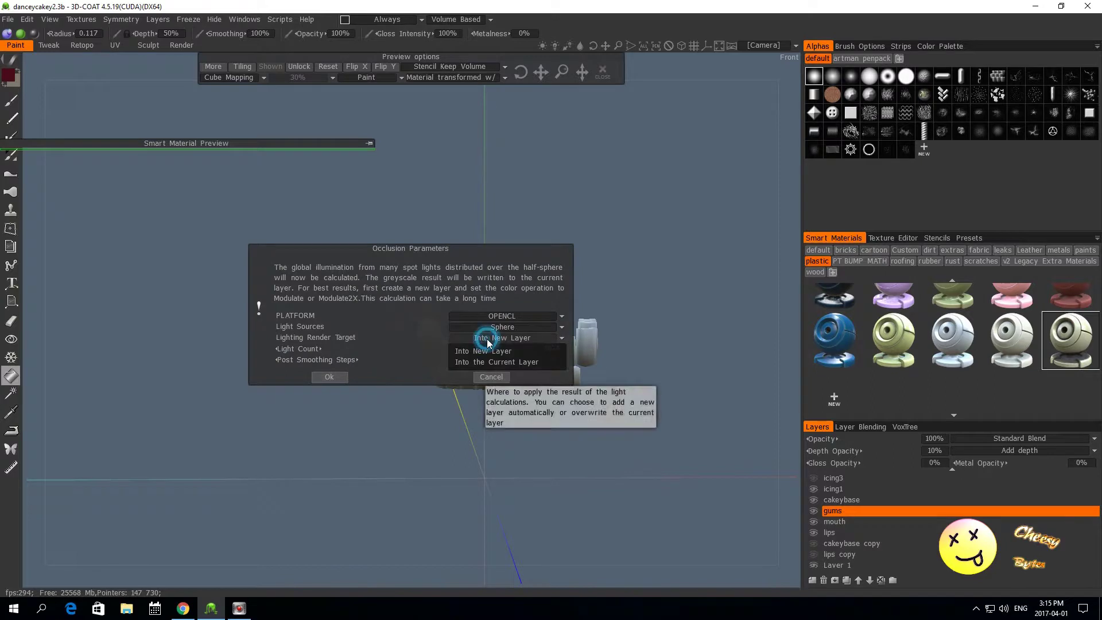
{"action": "left_click", "coordinate": [330, 377]}
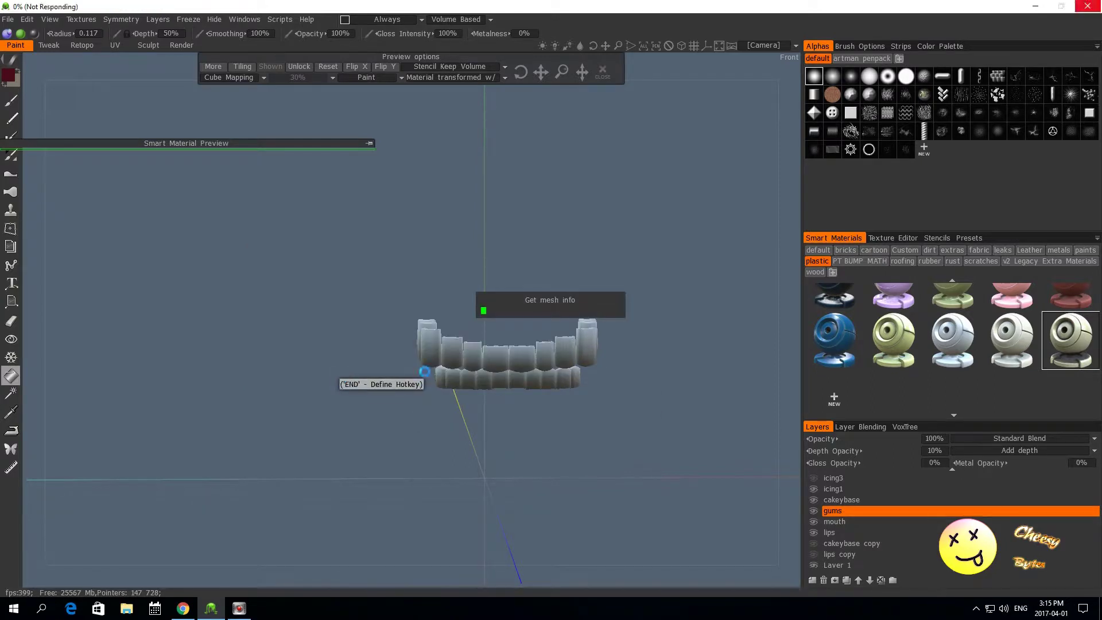
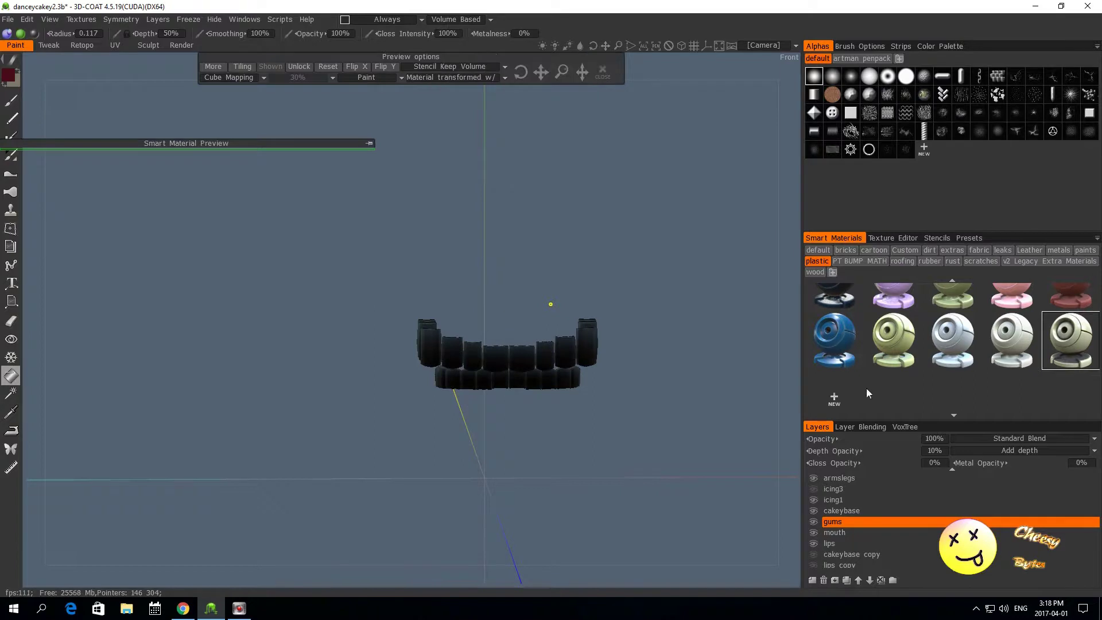
- Set the AmbientOcclusion layer opacity to 20%
{"action": "type", "text": "20"}
{"action": "key", "text": "Return"}
{"action": "left_click_drag", "start_coordinate": [593, 46], "coordinate": [603, 45]}
{"action": "scroll", "coordinate": [1059, 356], "scroll_direction": "up", "scroll_amount": 1}
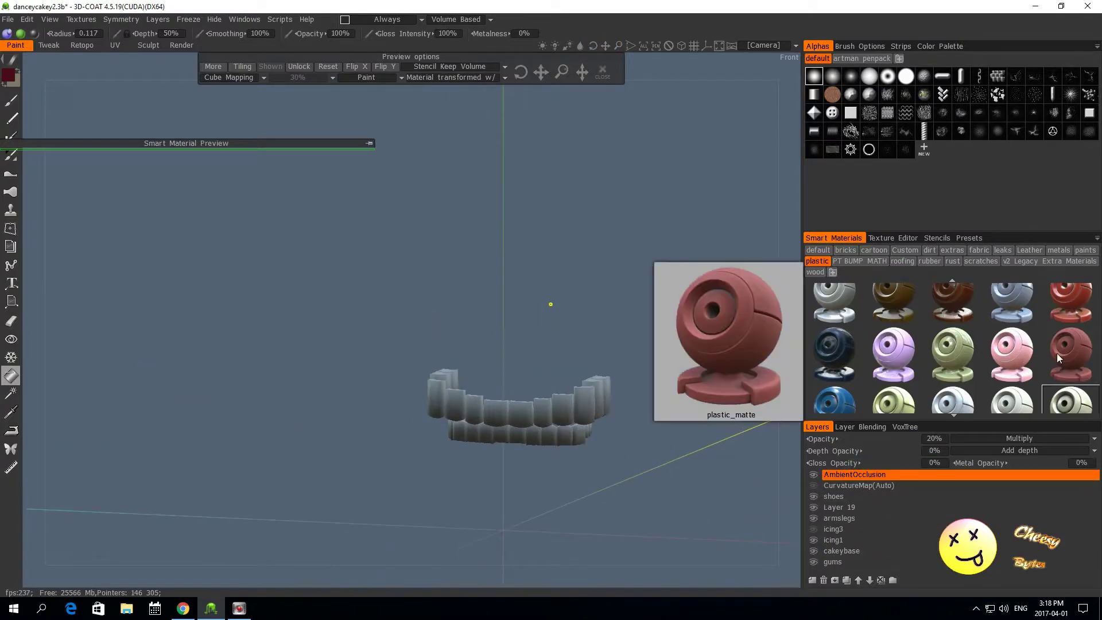
- Open the whiteplasticdirty smart material and save it as a new copy
{"action": "right_click", "coordinate": [1066, 353]}
{"action": "left_click", "coordinate": [1033, 375]}
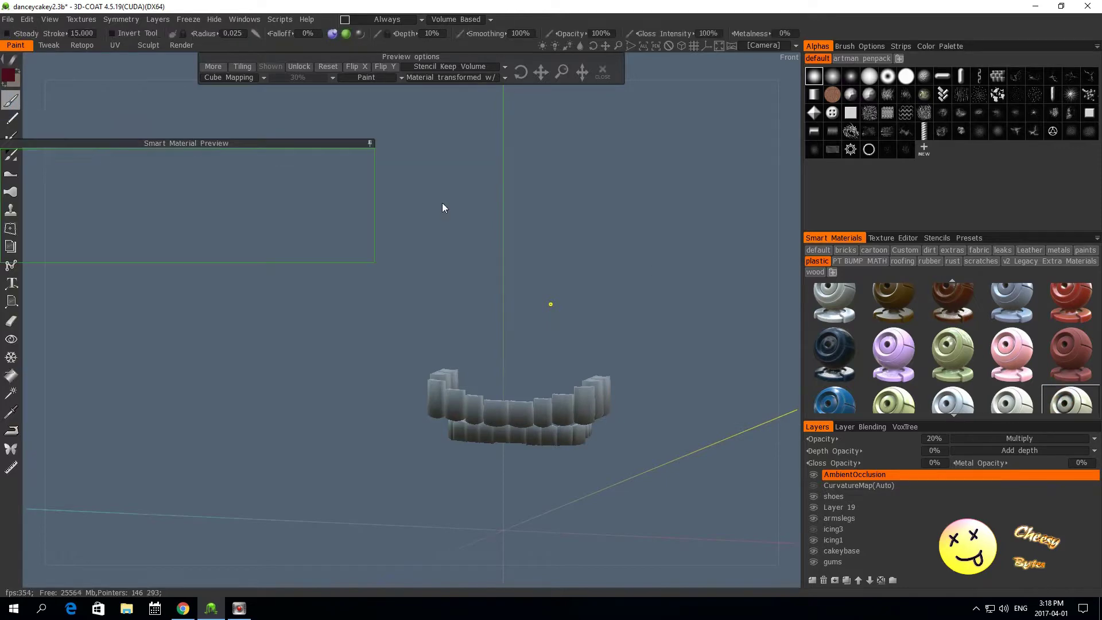
{"action": "scroll", "coordinate": [1067, 373], "scroll_direction": "down", "scroll_amount": 1}
{"action": "double_click", "coordinate": [1071, 376]}
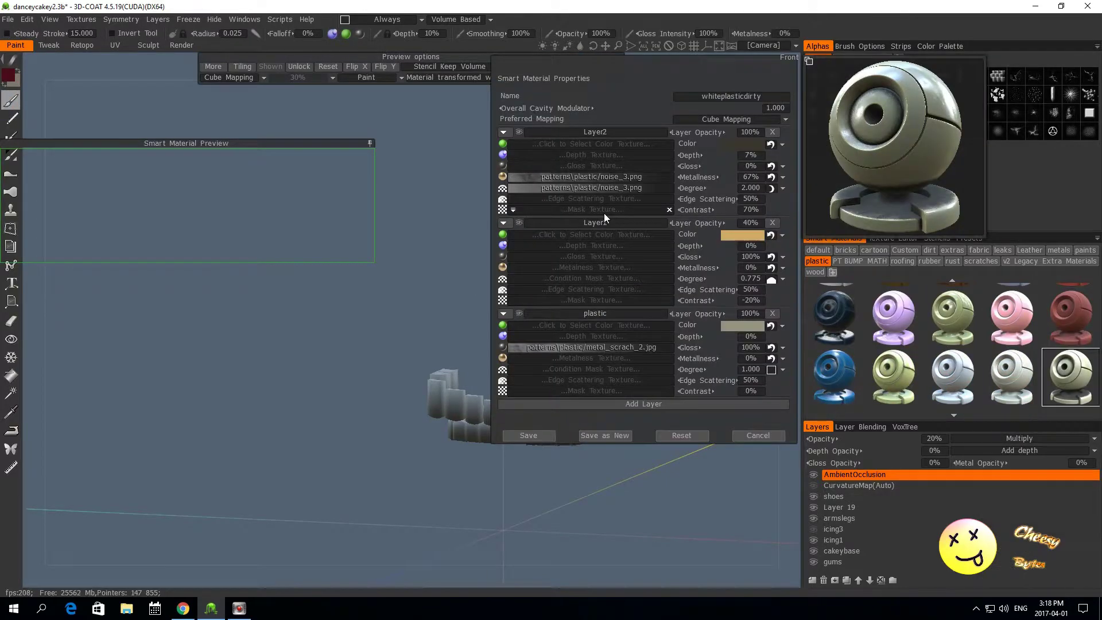
{"action": "left_click", "coordinate": [605, 435]}
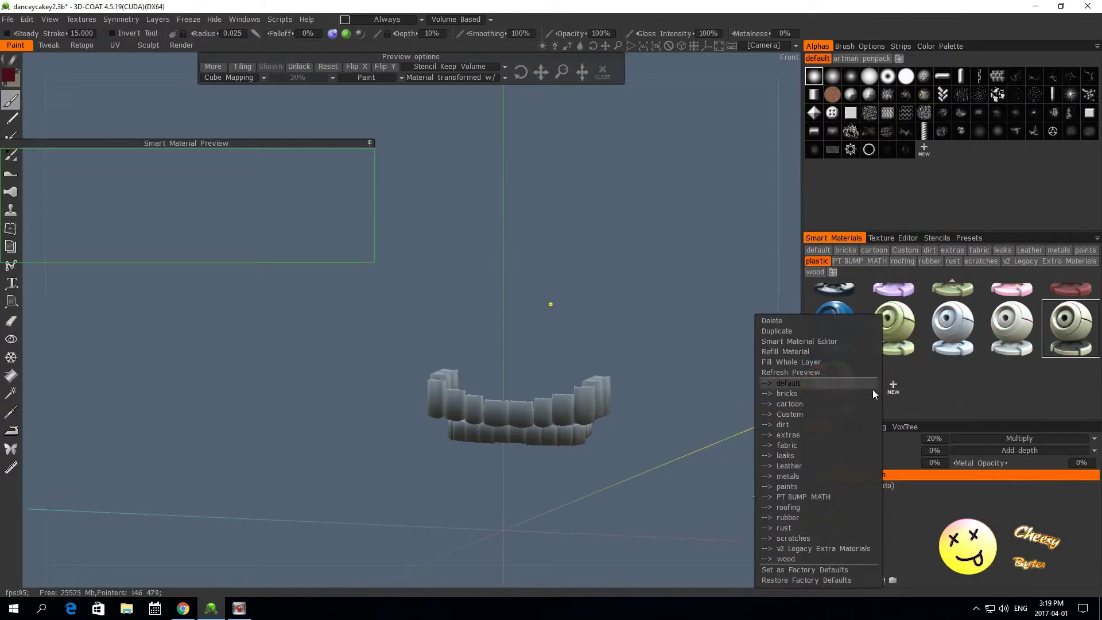
- Recolour the first layer of the copied material light grey
{"action": "double_click", "coordinate": [844, 387]}
{"action": "left_click", "coordinate": [741, 234]}
{"action": "left_click", "coordinate": [340, 373]}
{"action": "left_click", "coordinate": [429, 392]}
{"action": "left_click", "coordinate": [357, 451]}
- Make a second material layer grey, then edit Metalness and save the material
{"action": "left_click", "coordinate": [742, 144]}
{"action": "left_click", "coordinate": [339, 373]}
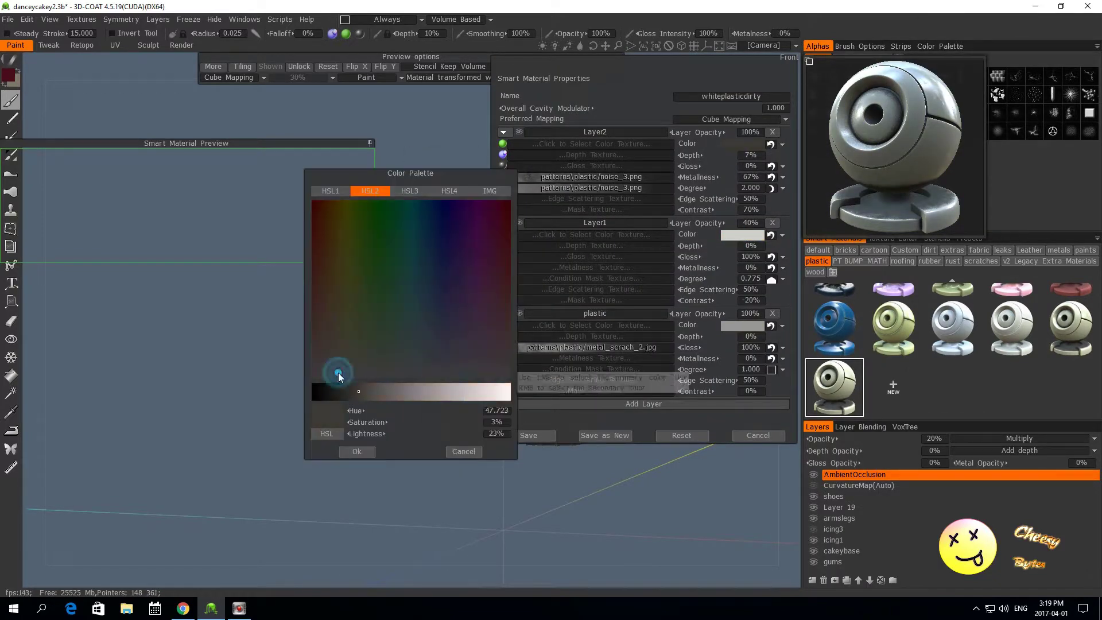
{"action": "left_click", "coordinate": [362, 450]}
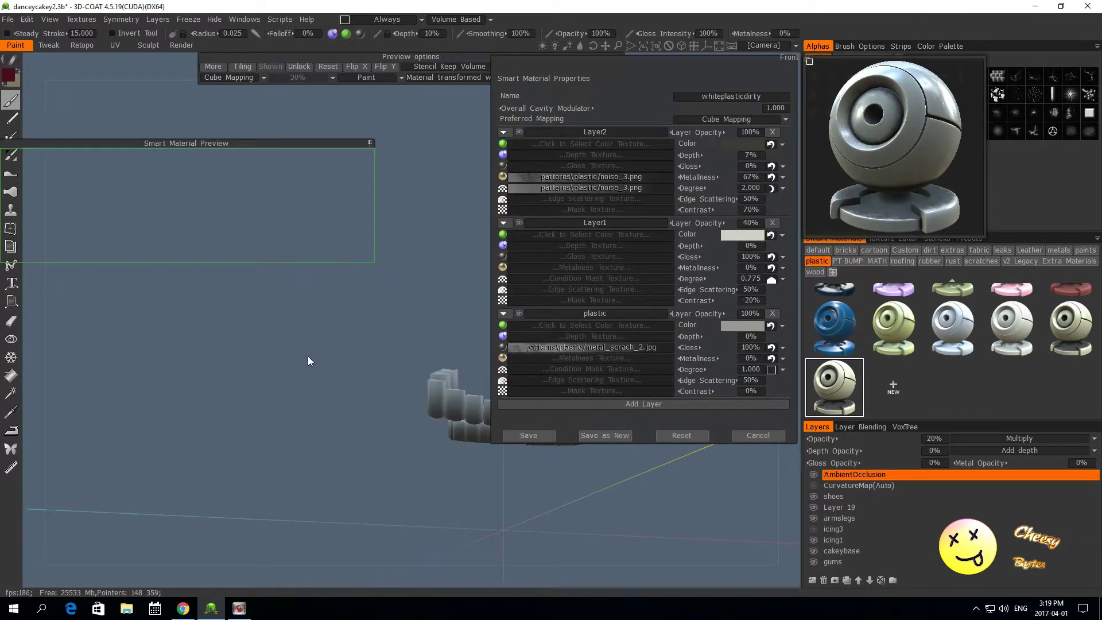
{"action": "left_click", "coordinate": [782, 189]}
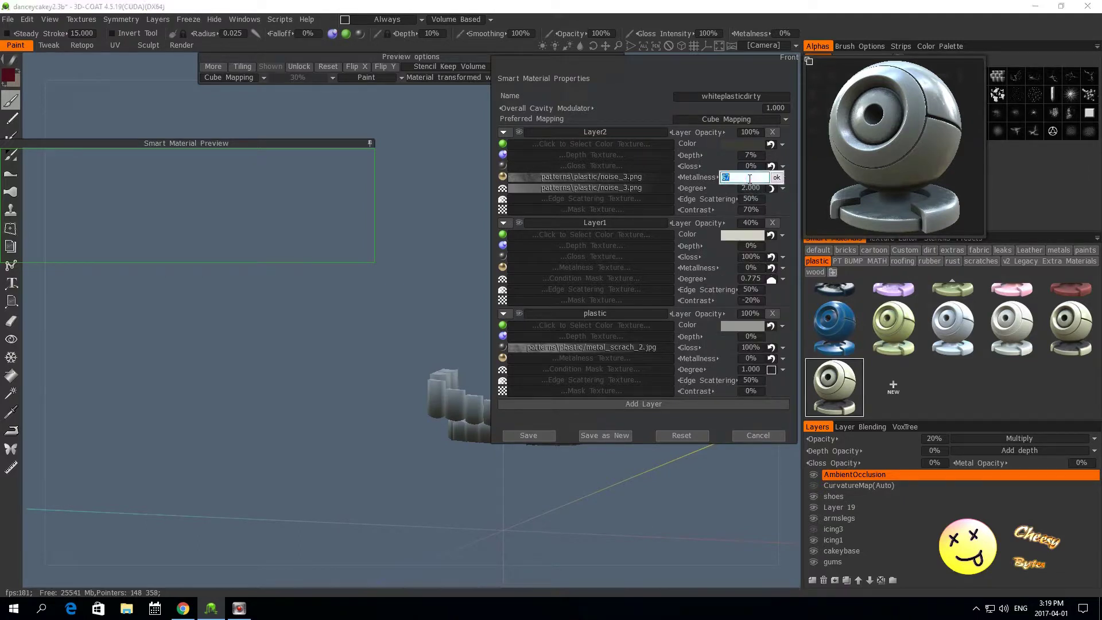
{"action": "type", "text": "0"}
{"action": "key", "text": "Return"}
{"action": "scroll", "coordinate": [846, 513], "scroll_direction": "down", "scroll_amount": 5}
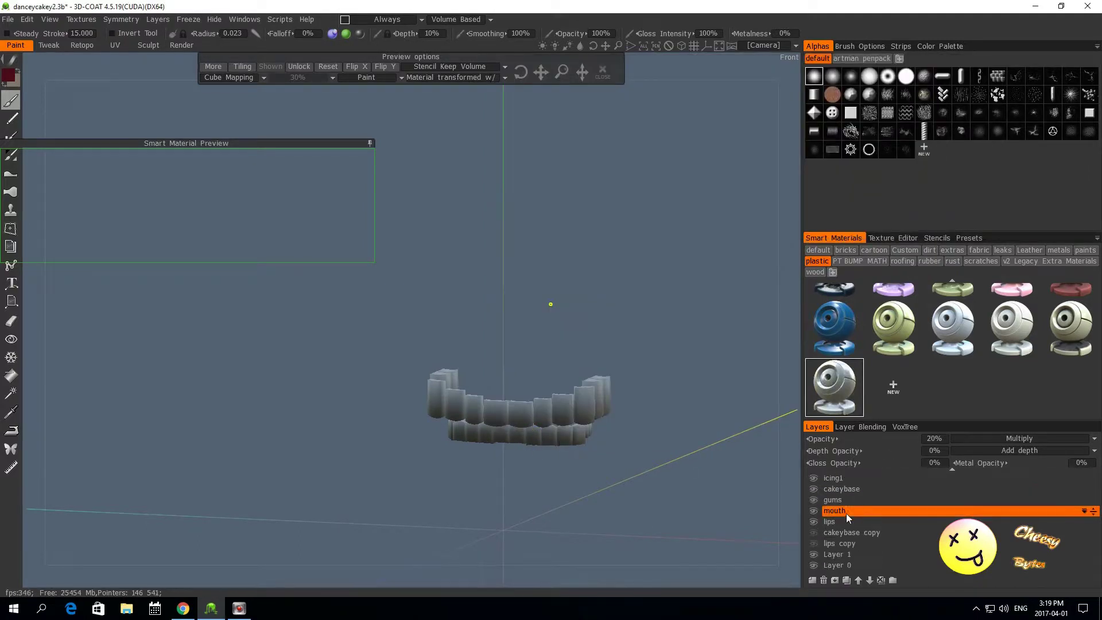
- Add a new layer above gums and fill the teeth with the glossy white material using UV-Mapping
{"action": "left_click", "coordinate": [839, 500]}
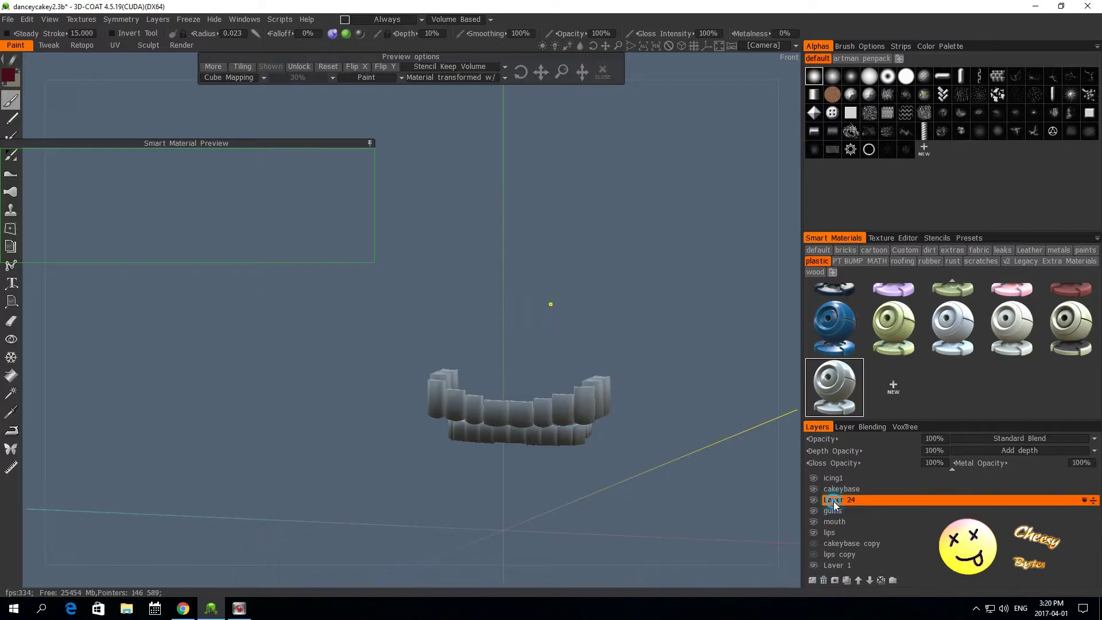
{"action": "left_click", "coordinate": [10, 376]}
{"action": "left_click", "coordinate": [471, 401]}
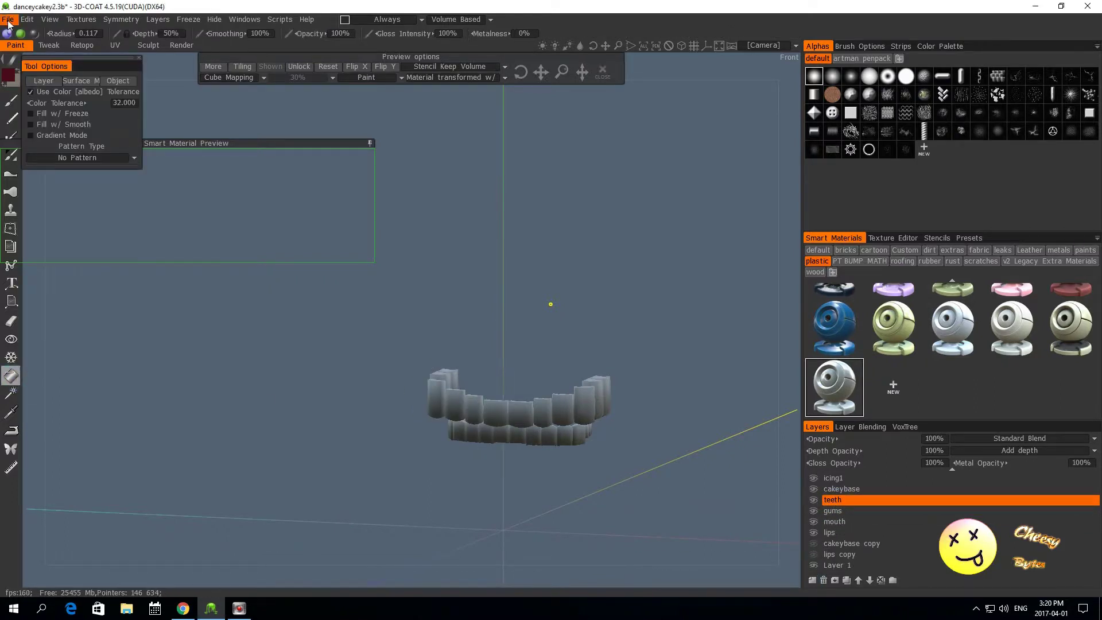
{"action": "left_click", "coordinate": [10, 101]}
{"action": "left_click", "coordinate": [228, 77]}
{"action": "left_click", "coordinate": [227, 98]}
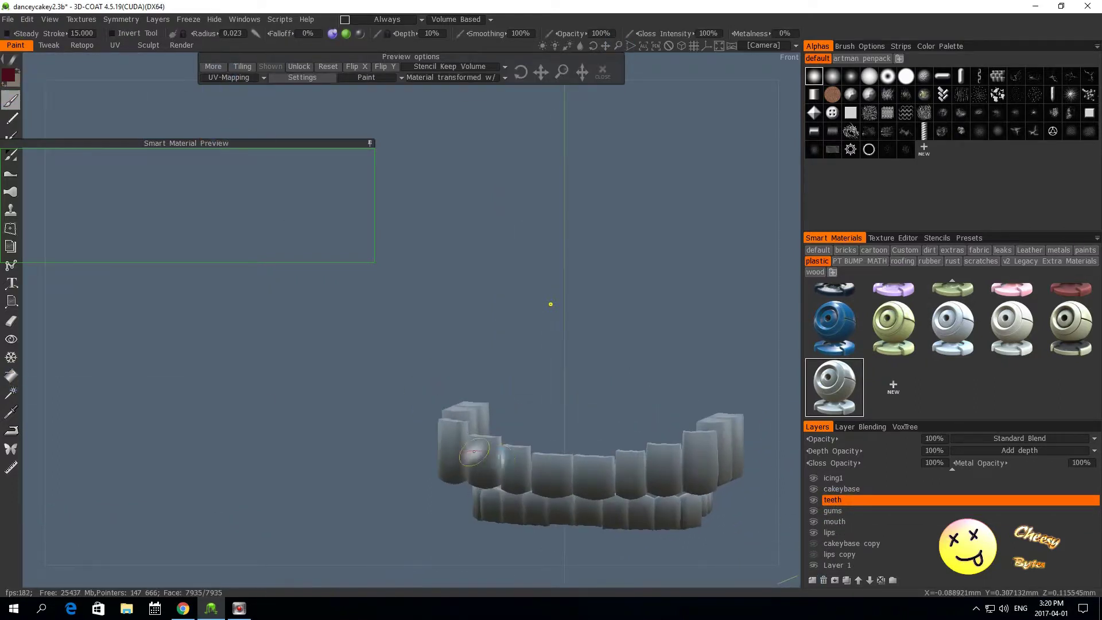
{"action": "left_click", "coordinate": [10, 376]}
- Orbit around the filled teeth to inspect the sides, front and top of the arch
{"action": "left_click_drag", "start_coordinate": [654, 469], "coordinate": [574, 344]}
{"action": "left_click", "coordinate": [10, 101]}
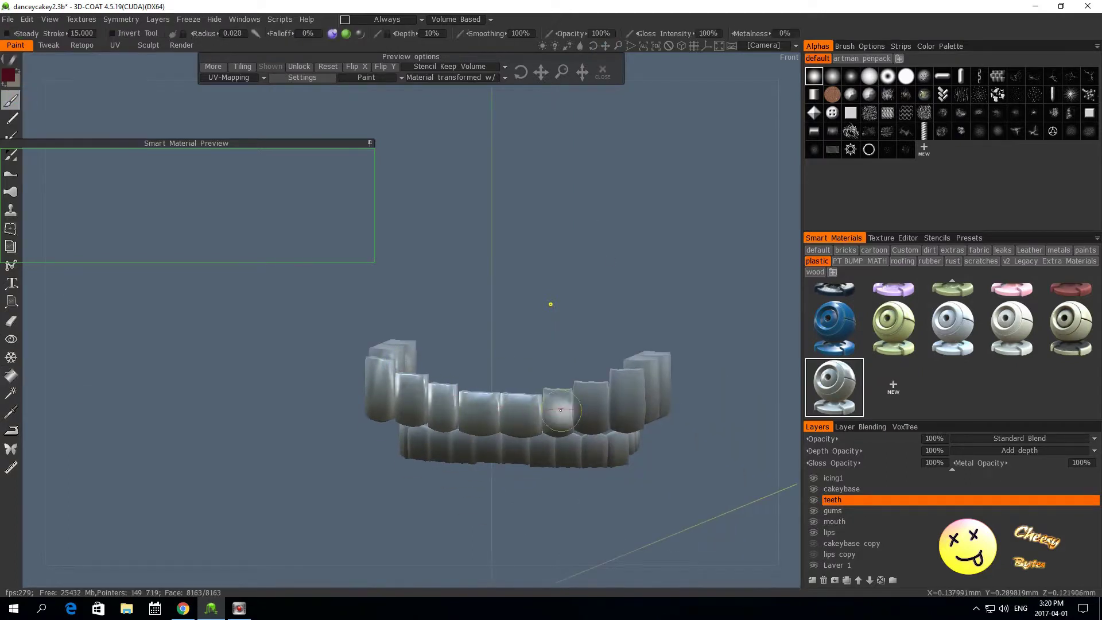
{"action": "left_click_drag", "start_coordinate": [578, 128], "coordinate": [471, 369]}
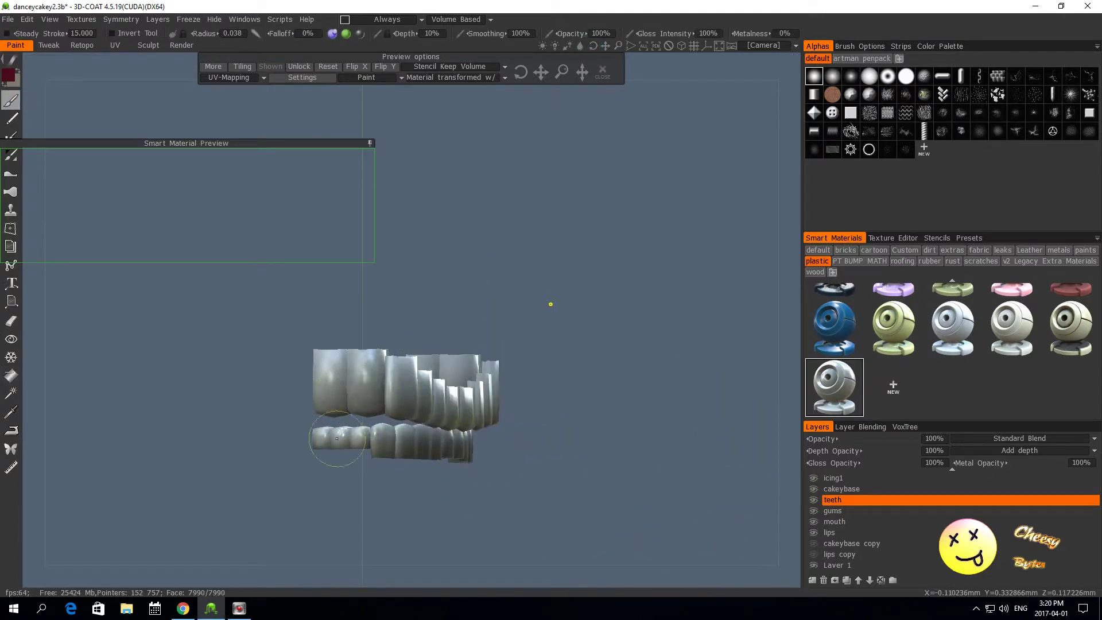
{"action": "left_click_drag", "start_coordinate": [591, 46], "coordinate": [666, 284]}
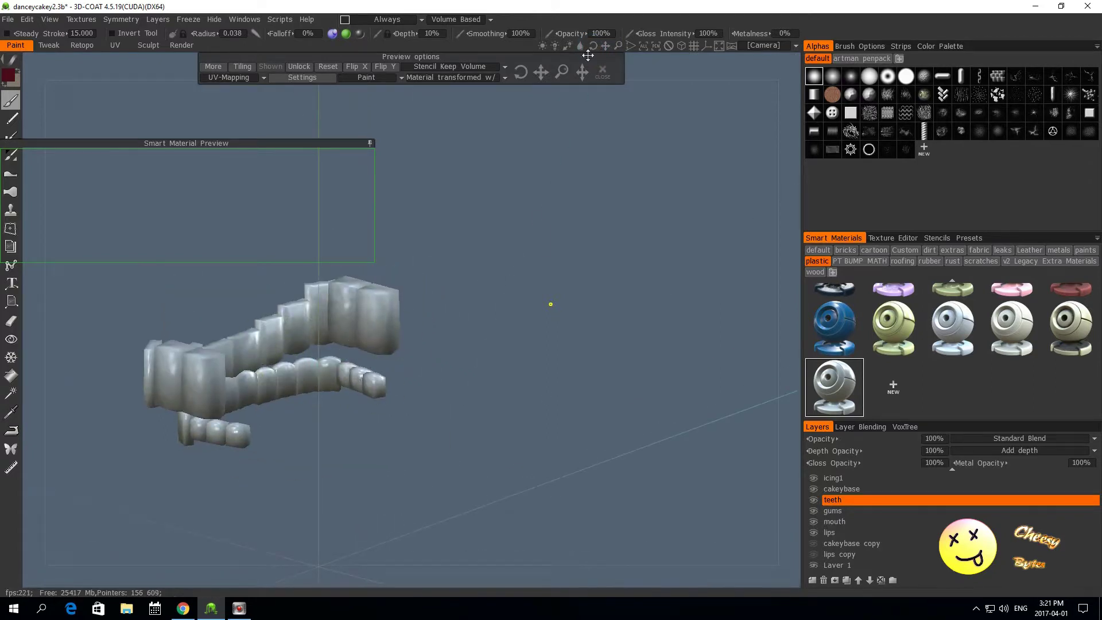
{"action": "mouse_move", "coordinate": [665, 284]}
{"action": "right_mouse_down"}
{"action": "mouse_move", "coordinate": [583, 63]}
{"action": "mouse_move", "coordinate": [481, 254]}
{"action": "right_mouse_up"}
{"action": "left_click_drag", "start_coordinate": [590, 46], "coordinate": [200, 451]}
{"action": "left_click_drag", "start_coordinate": [560, 93], "coordinate": [467, 253]}
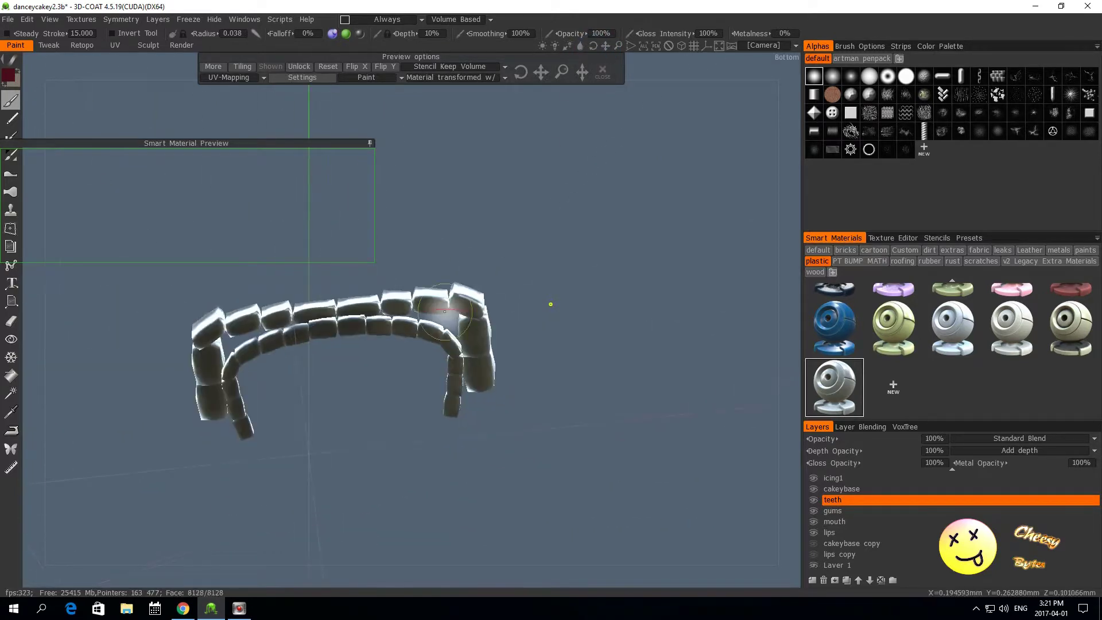
{"action": "mouse_move", "coordinate": [227, 333]}
{"action": "left_mouse_down"}
{"action": "mouse_move", "coordinate": [293, 425]}
{"action": "mouse_move", "coordinate": [371, 381]}
{"action": "left_mouse_up"}
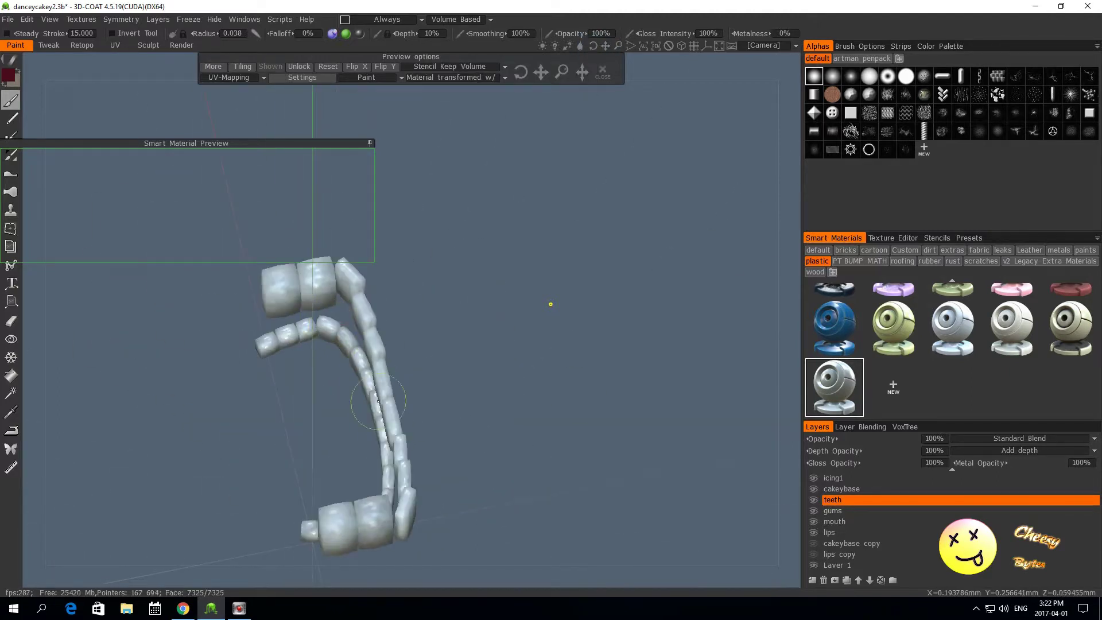
{"action": "left_click_drag", "start_coordinate": [591, 54], "coordinate": [352, 274]}
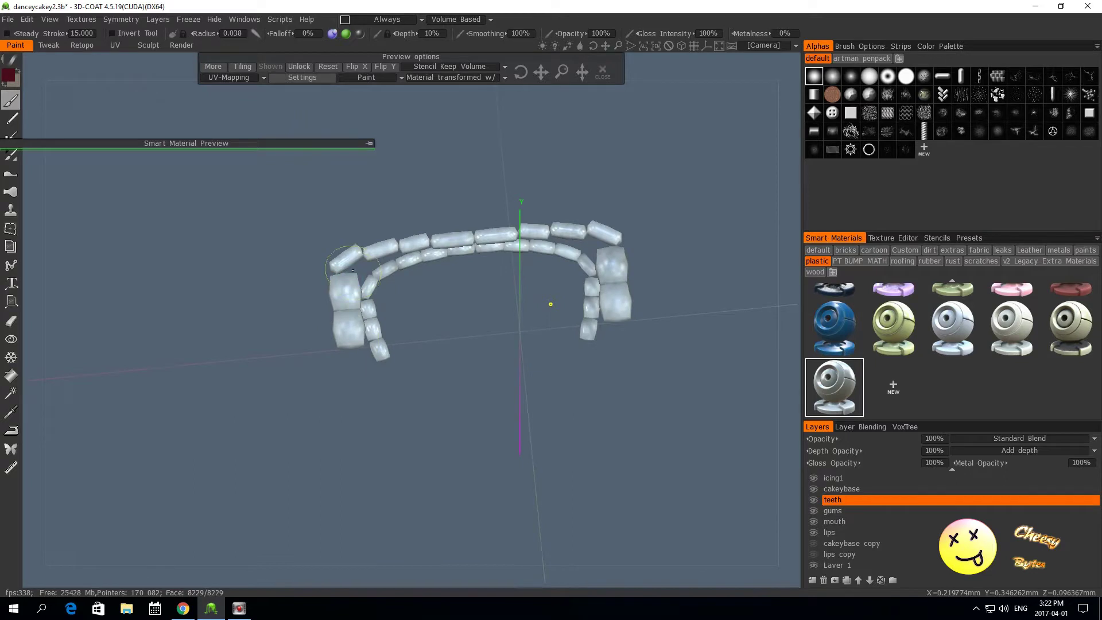
- Check the teeth from the Camera > Bottom view, then return to a front view
{"action": "left_click", "coordinate": [763, 45]}
{"action": "left_click", "coordinate": [711, 140]}
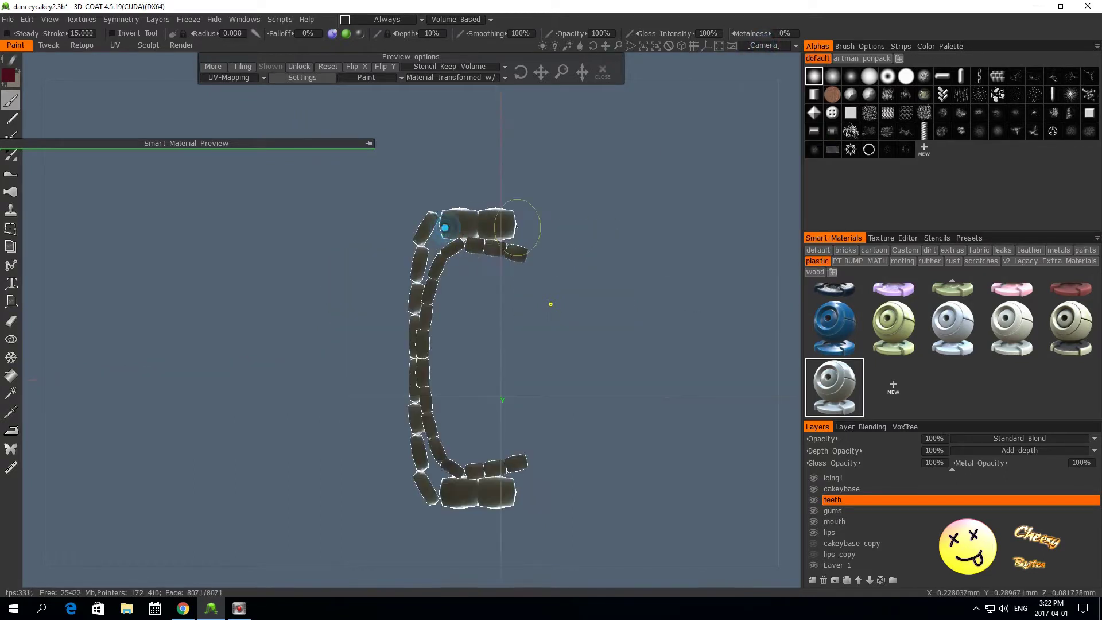
{"action": "left_click_drag", "start_coordinate": [495, 238], "coordinate": [499, 252]}
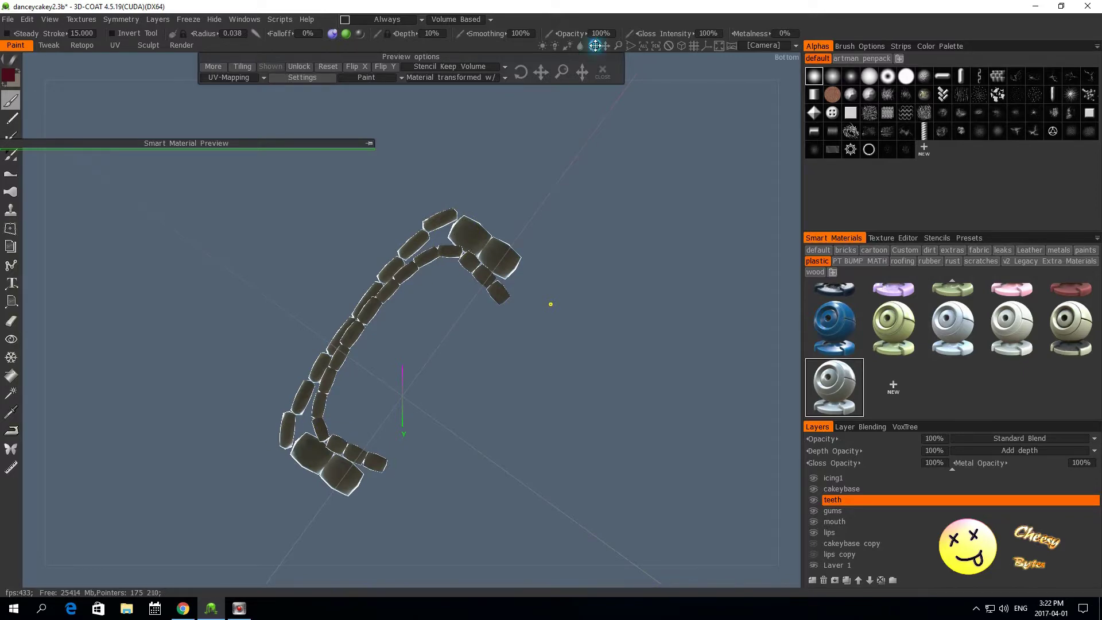
{"action": "left_click_drag", "start_coordinate": [595, 45], "coordinate": [605, 47]}
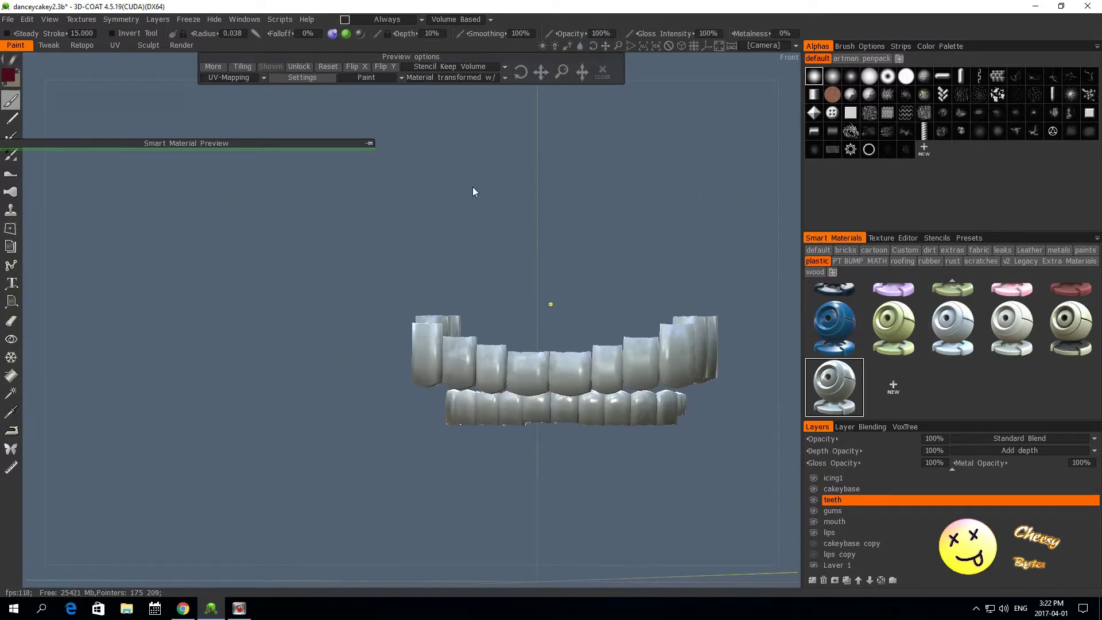
{"action": "left_click", "coordinate": [115, 45]}
- Isolate the teeth by hiding the other objects, moving between the UV and Paint workspaces
{"action": "left_click", "coordinate": [856, 107]}
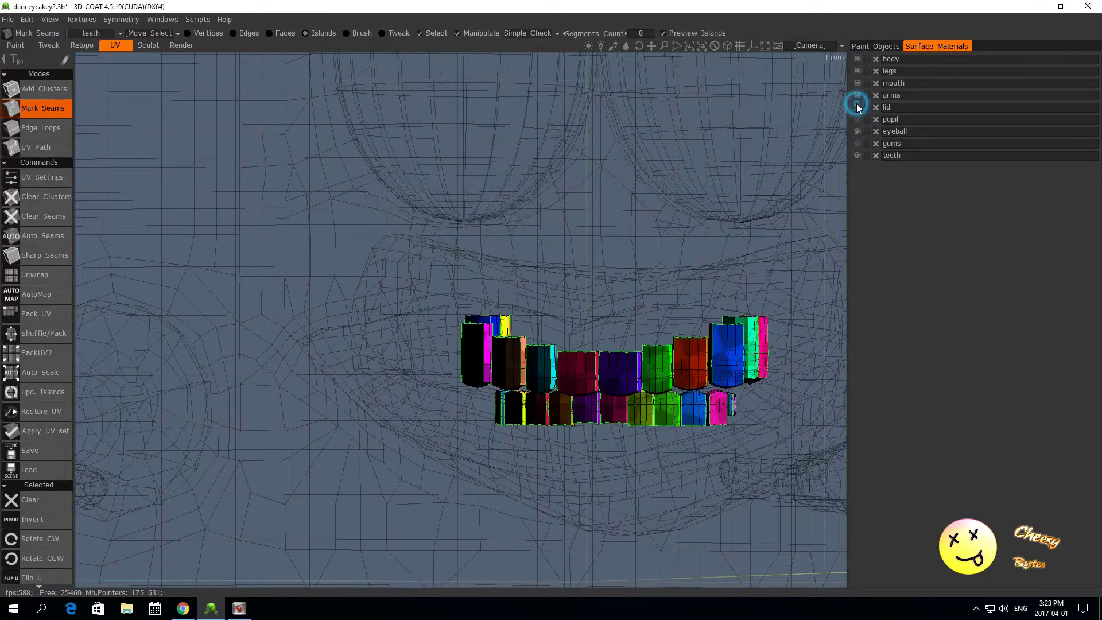
{"action": "left_click", "coordinate": [16, 45]}
{"action": "left_click_drag", "start_coordinate": [596, 46], "coordinate": [597, 47]}
{"action": "left_click", "coordinate": [115, 44]}
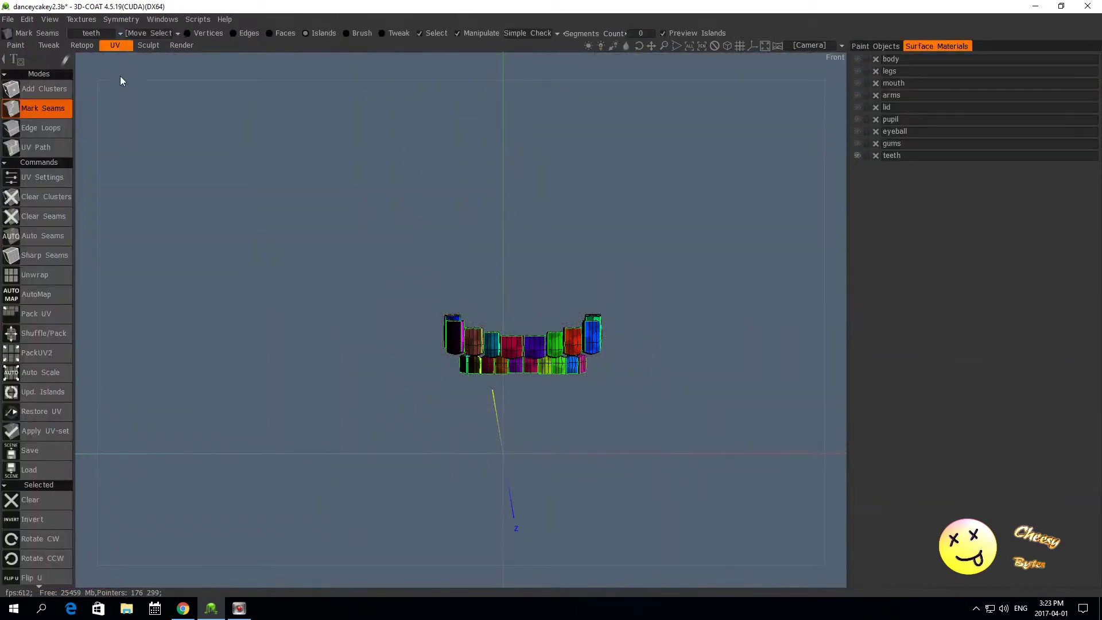
{"action": "left_click", "coordinate": [15, 45]}
- Choose a light grey paint colour and the Fill tool
{"action": "left_click", "coordinate": [9, 74]}
{"action": "left_click", "coordinate": [470, 393]}
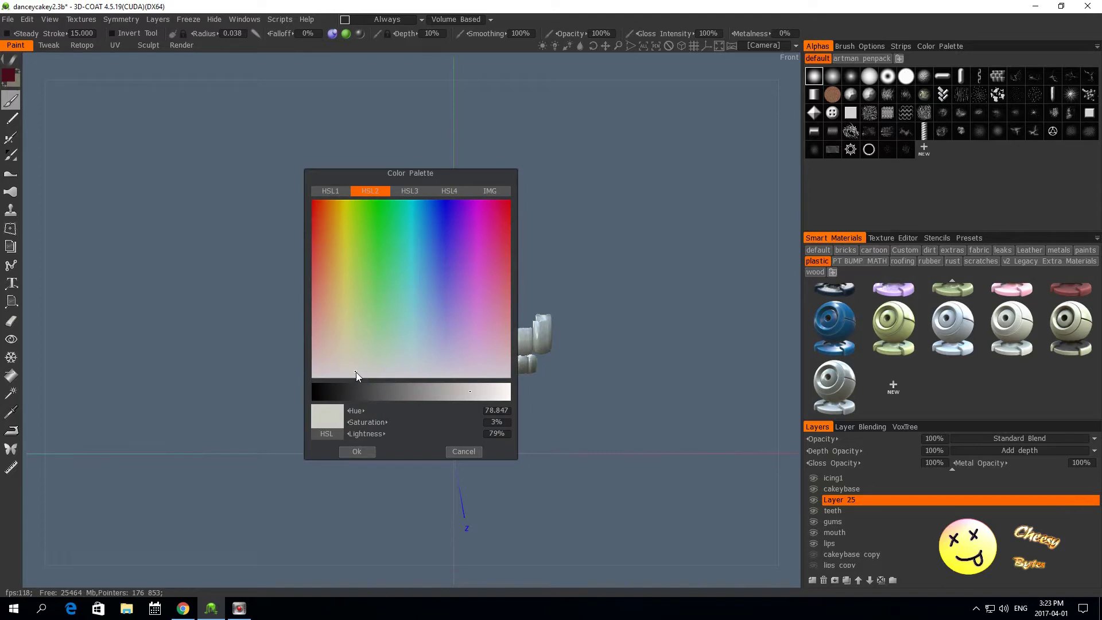
{"action": "left_click", "coordinate": [357, 452]}
{"action": "left_click", "coordinate": [11, 375]}
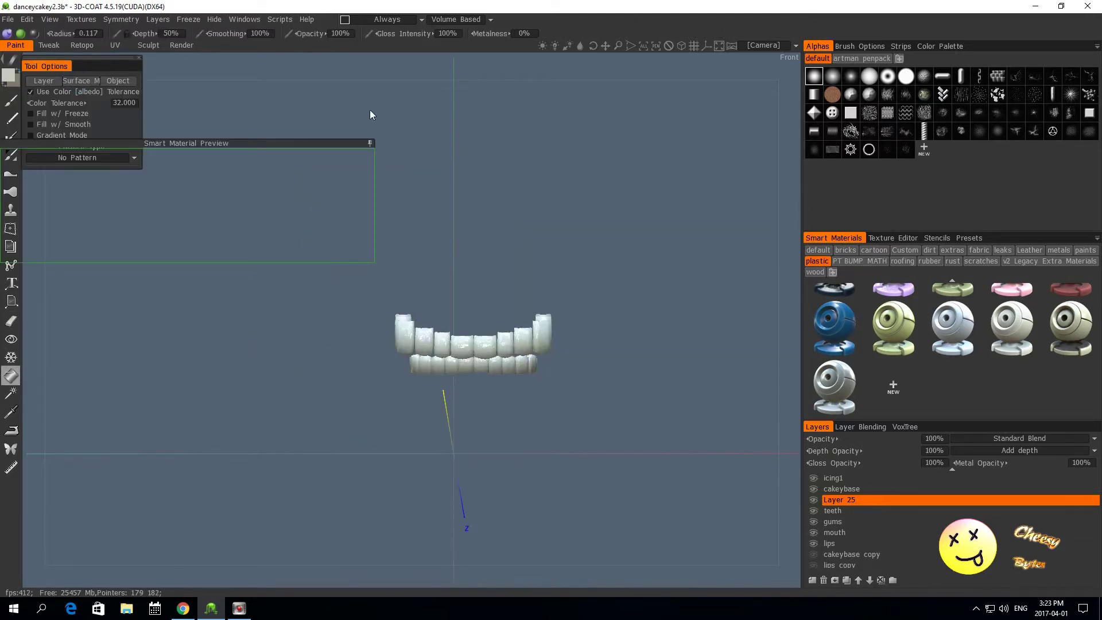
{"action": "left_click", "coordinate": [8, 19]}
- Try SoftLight and other blend modes, then set Layer 25's blend mode to Overlay
{"action": "left_click", "coordinate": [1019, 438]}
{"action": "left_click", "coordinate": [973, 347]}
{"action": "left_click", "coordinate": [1019, 438]}
{"action": "left_click", "coordinate": [973, 229]}
{"action": "left_click", "coordinate": [1019, 438]}
{"action": "left_click", "coordinate": [970, 218]}
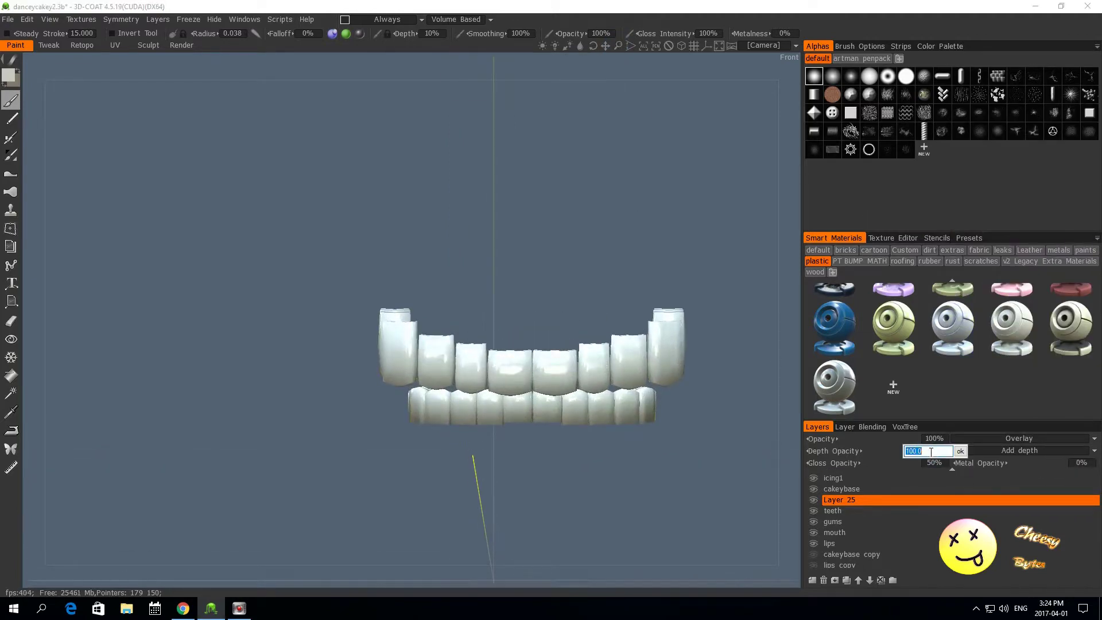
- Merge Layer 25 down into teeth and give teeth 0% metal opacity and 70% gloss opacity
{"action": "left_click", "coordinate": [832, 511]}
{"action": "left_click", "coordinate": [927, 463]}
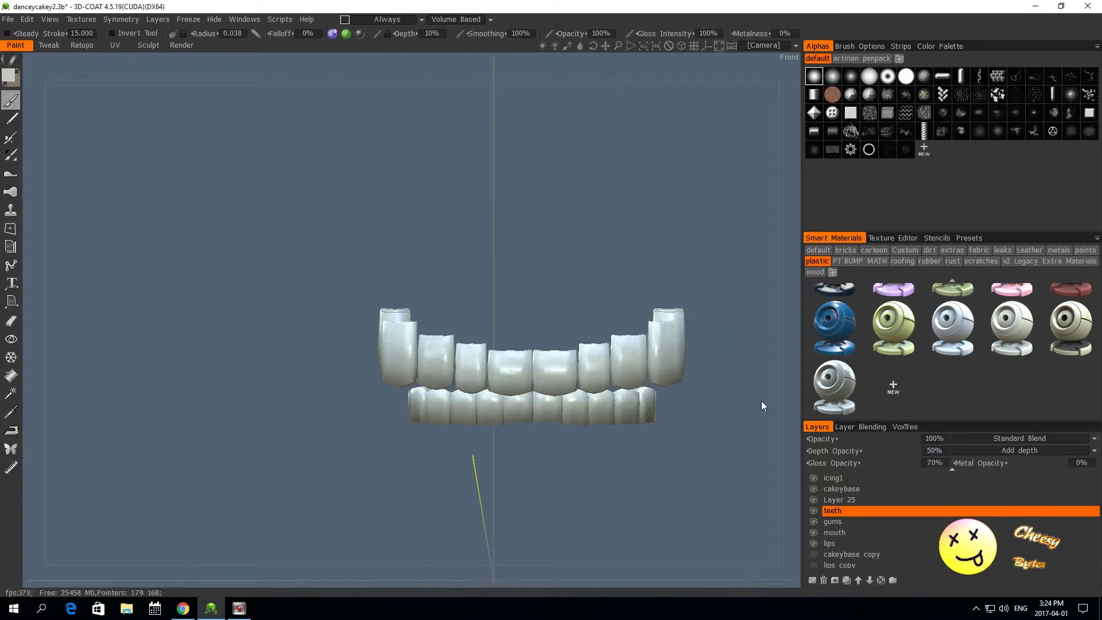
{"action": "left_click", "coordinate": [839, 499]}
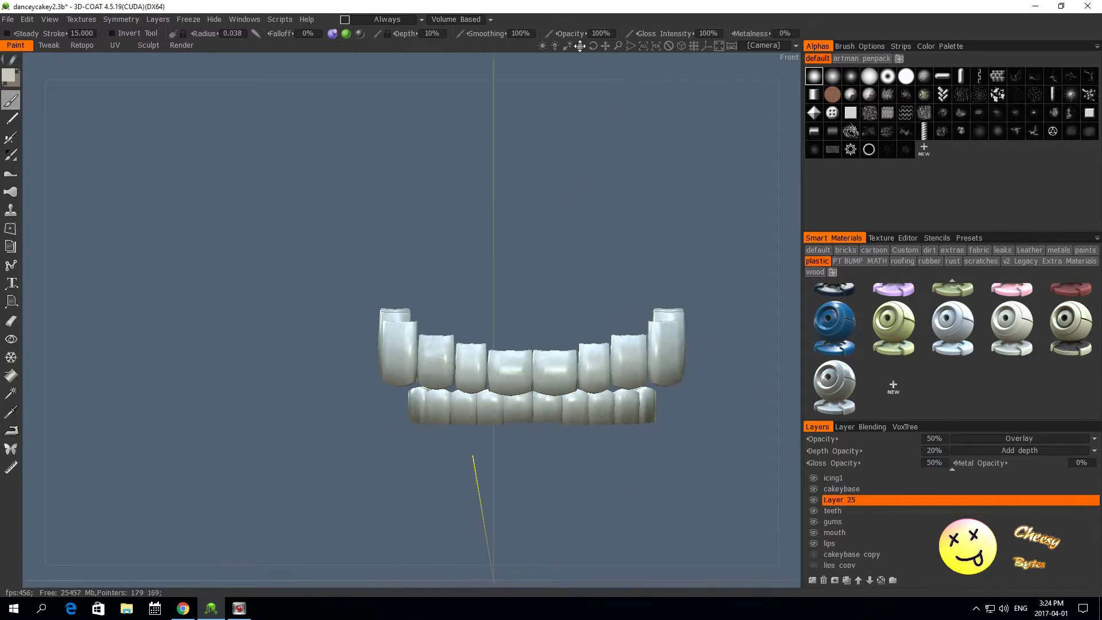
{"action": "left_click", "coordinate": [834, 580]}
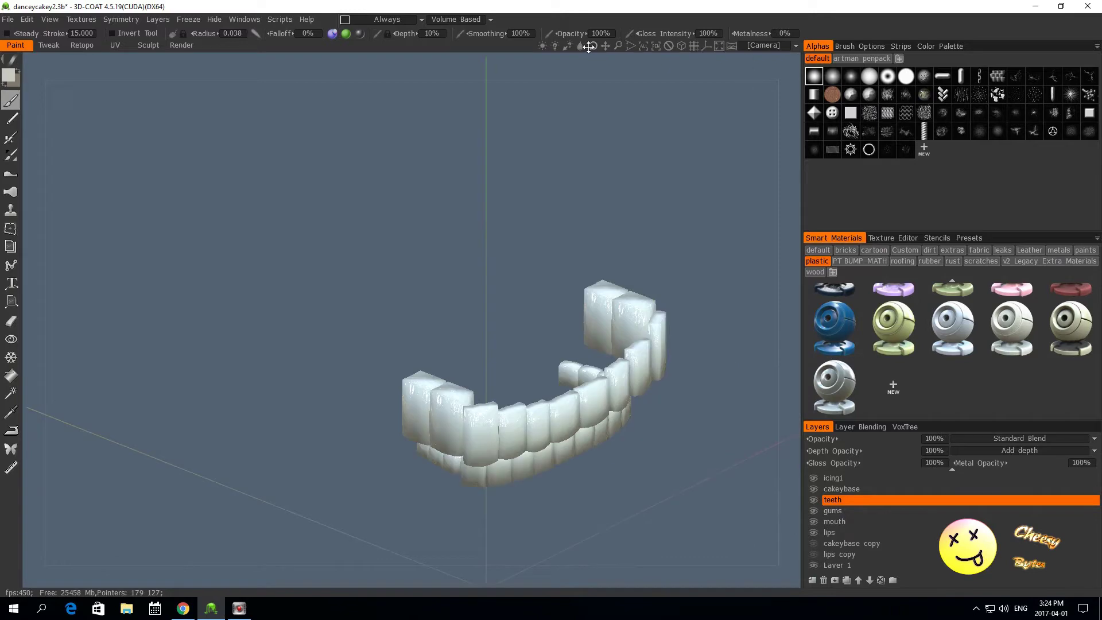
{"action": "left_click", "coordinate": [969, 464]}
{"action": "left_click", "coordinate": [928, 463]}
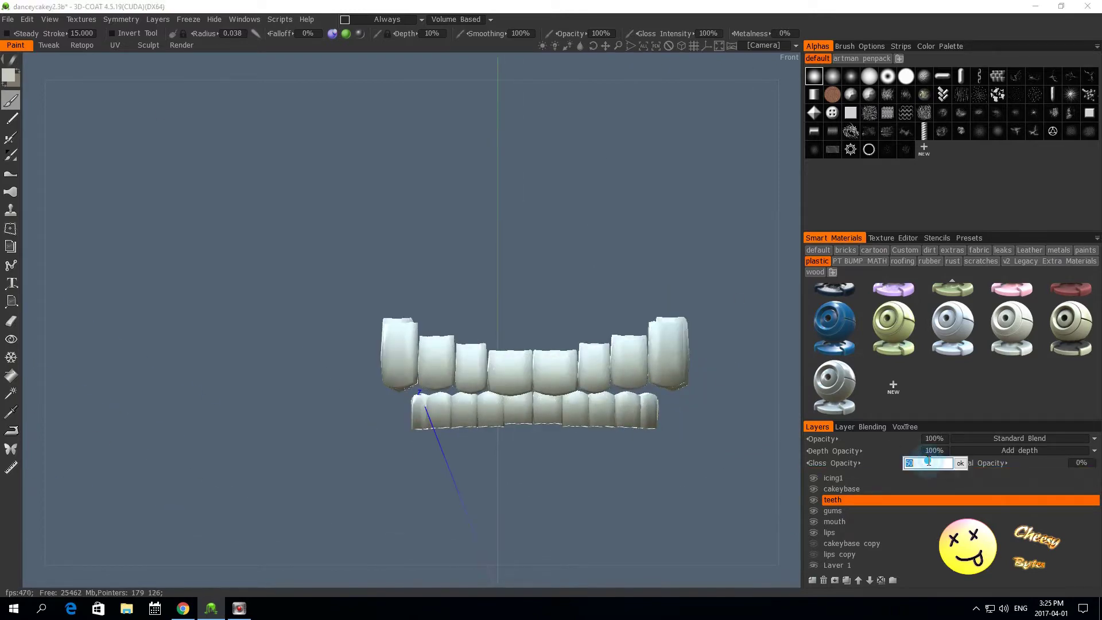
{"action": "type", "text": "70"}
{"action": "left_click_drag", "start_coordinate": [593, 46], "coordinate": [591, 46]}
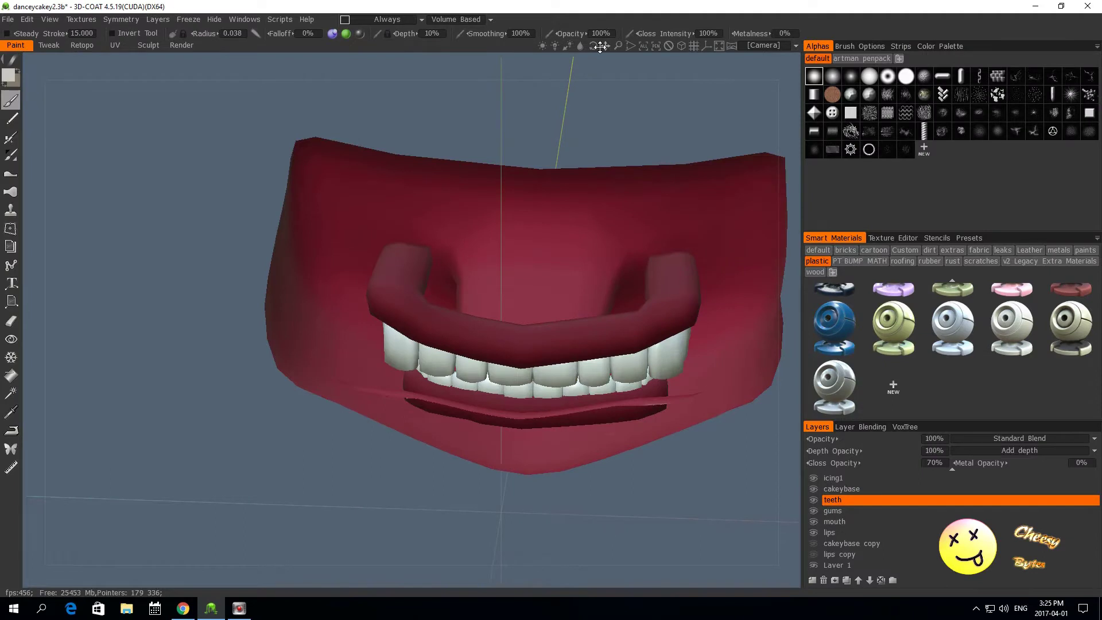
- Try a 50% gloss opacity, then undo that and the other trial layer changes with Ctrl+Z
{"action": "left_click_drag", "start_coordinate": [600, 47], "coordinate": [783, 484]}
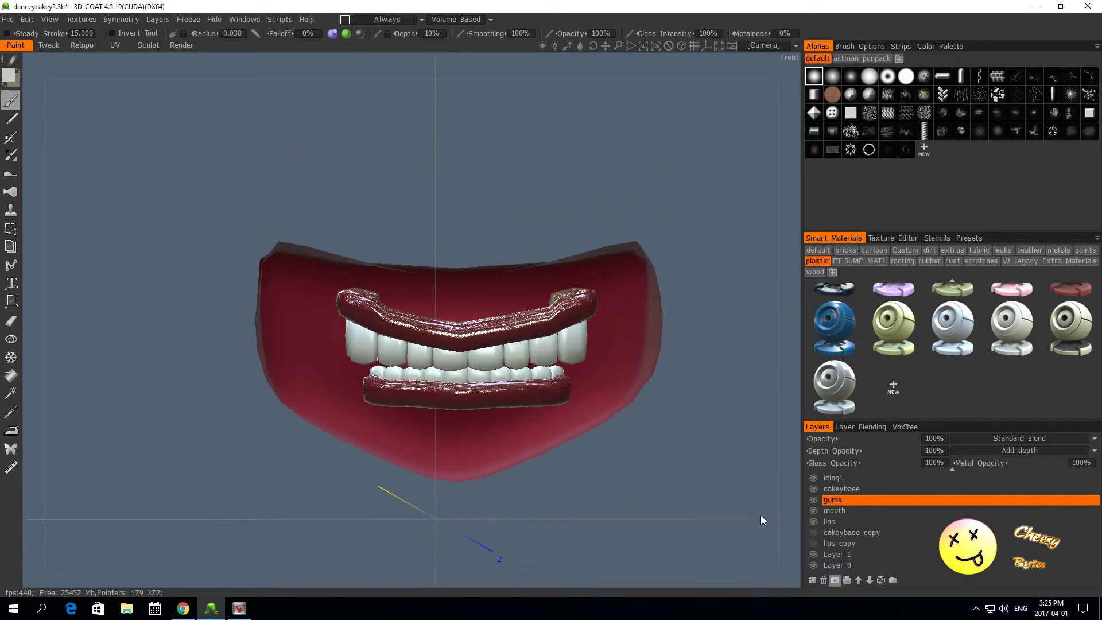
{"action": "type", "text": "50"}
{"action": "key", "text": "Return"}
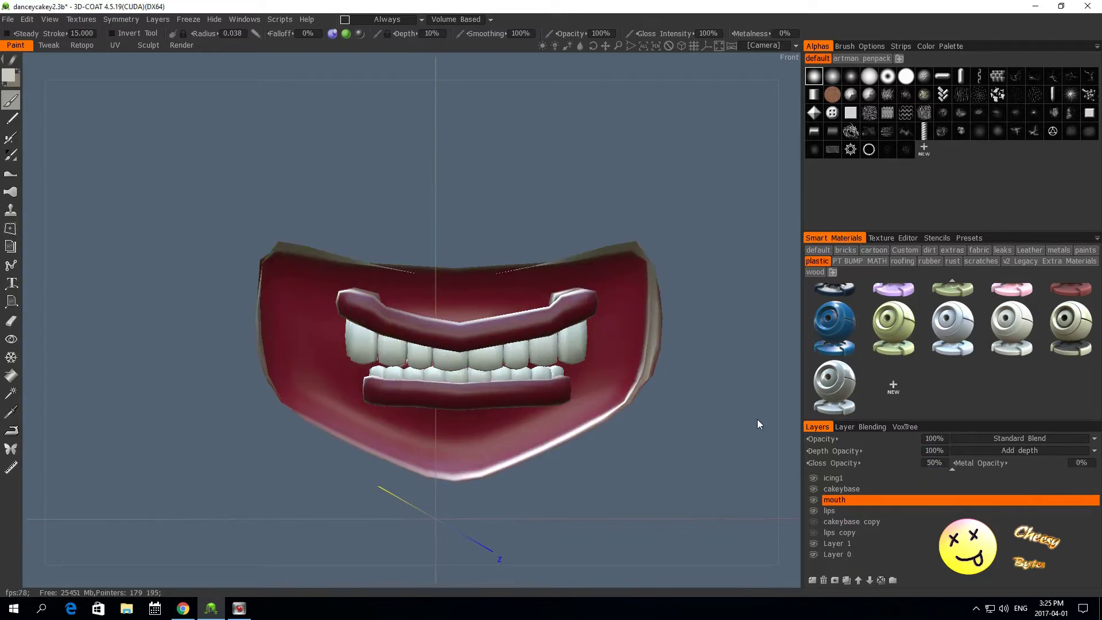
{"action": "key", "text": "ctrl+z"}
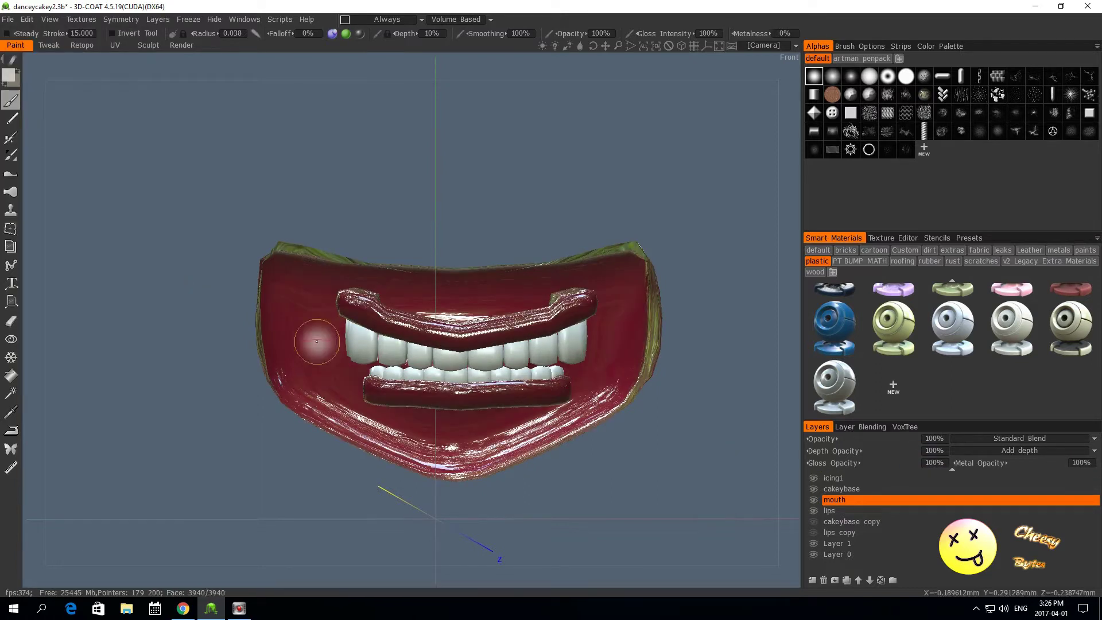
{"action": "key", "text": "ctrl+z"}
{"action": "key", "text": "ctrl+z"}
{"action": "key", "text": "ctrl+z"}
{"action": "key", "text": "ctrl+z"}
{"action": "key", "text": "ctrl+z"}
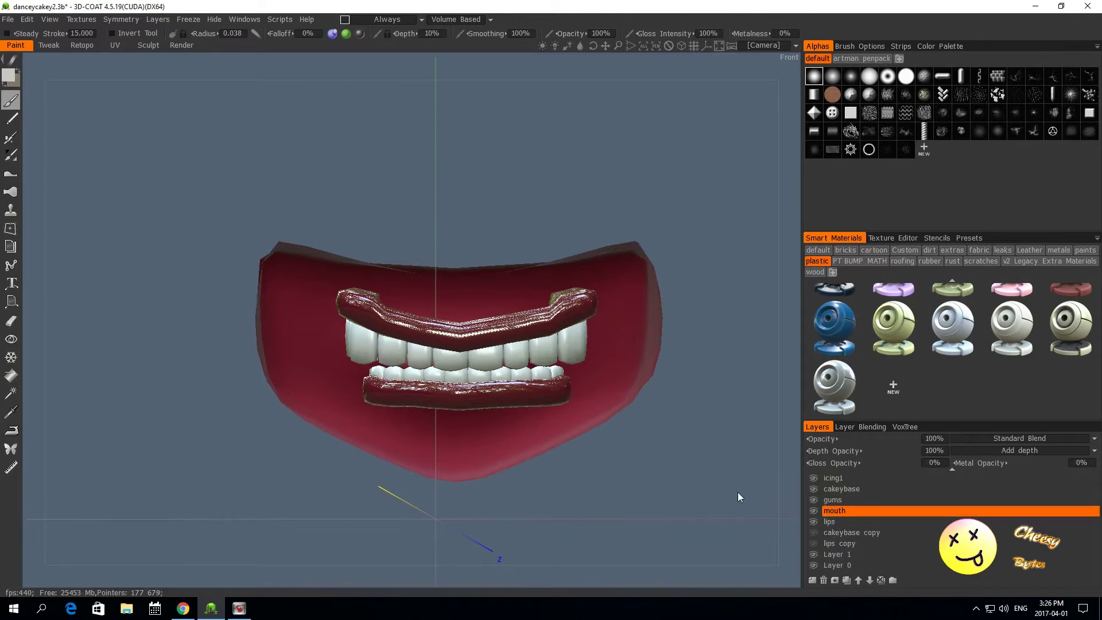
{"action": "key", "text": "ctrl+z"}
{"action": "key", "text": "ctrl+z"}
{"action": "key", "text": "ctrl+z"}
{"action": "key", "text": "ctrl+z"}
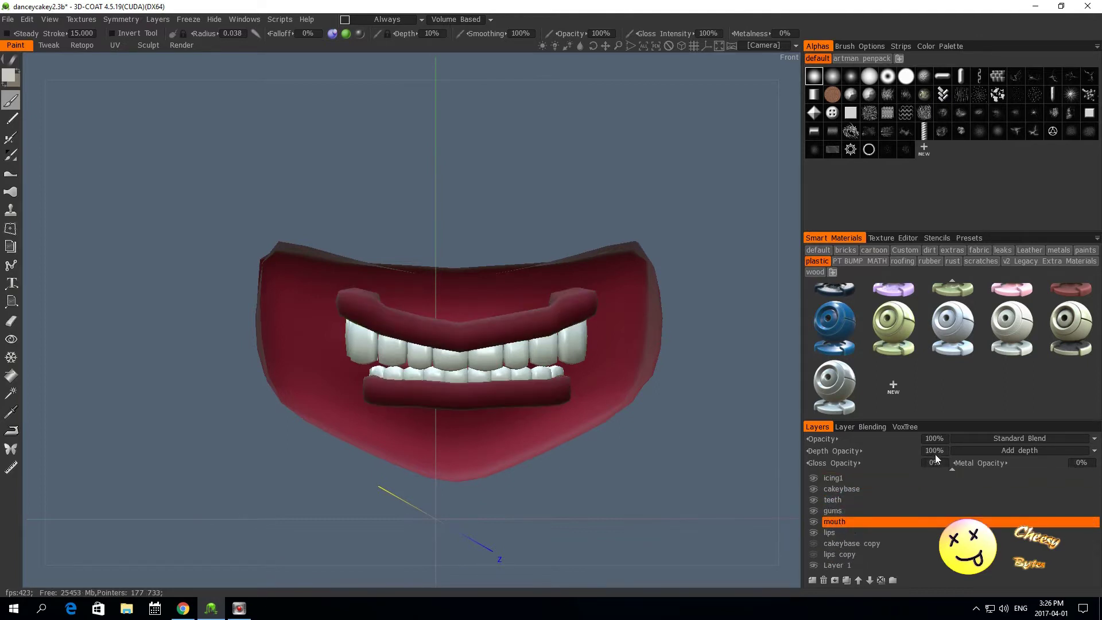
{"action": "key", "text": "ctrl+z"}
{"action": "key", "text": "ctrl+z"}
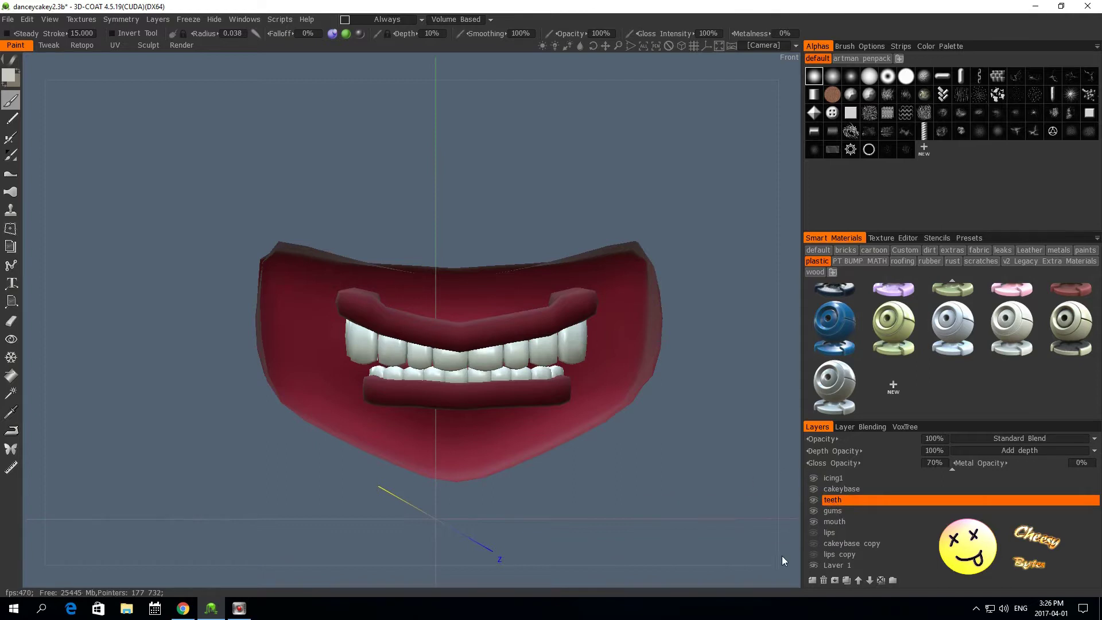
{"action": "key", "text": "ctrl+z"}
{"action": "key", "text": "ctrl+z"}
{"action": "key", "text": "ctrl+z"}
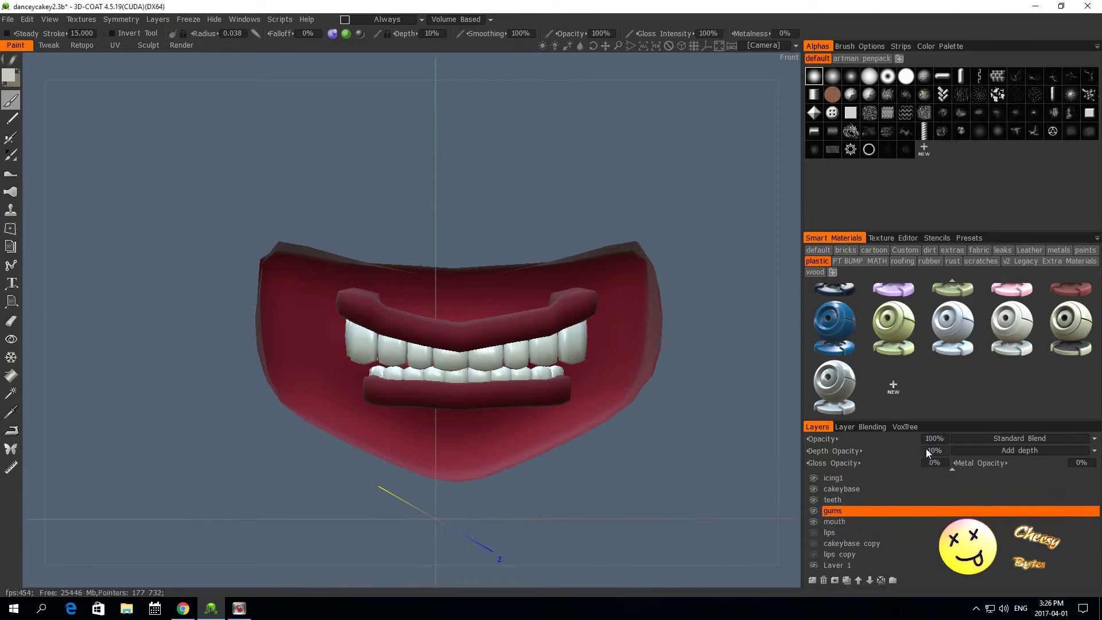
{"action": "key", "text": "ctrl+z"}
{"action": "key", "text": "ctrl+z"}
{"action": "key", "text": "ctrl+z"}
- Set gloss opacity to 0% so the red mouth and gums are matte
{"action": "type", "text": "00.0"}
{"action": "key", "text": "Return"}
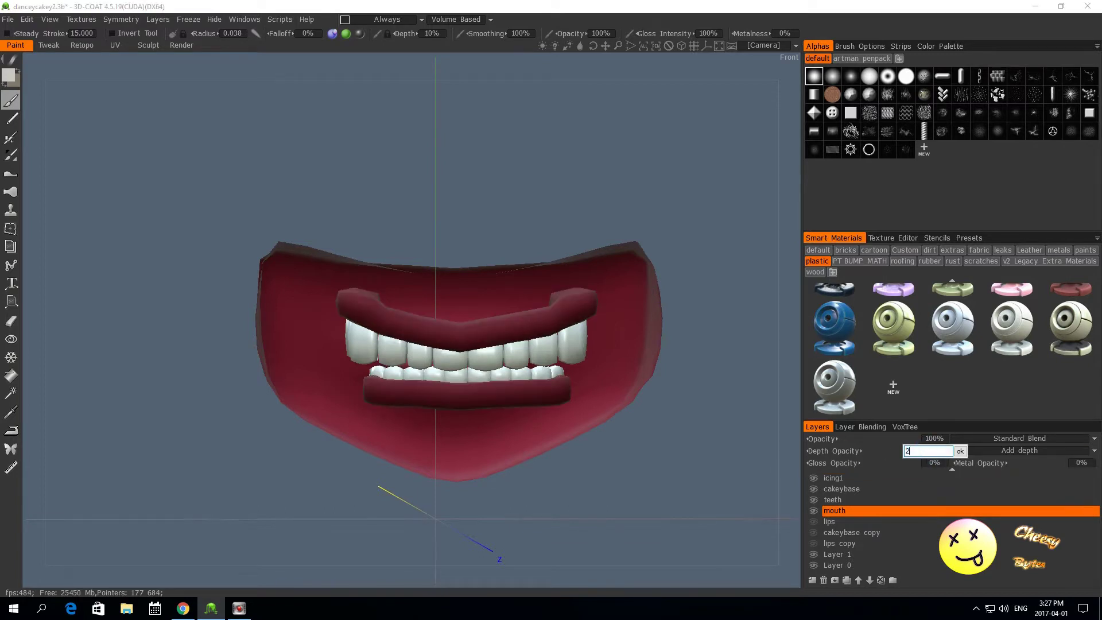
{"action": "key", "text": "ctrl+z"}
{"action": "key", "text": "ctrl+z"}
{"action": "key", "text": "ctrl+z"}
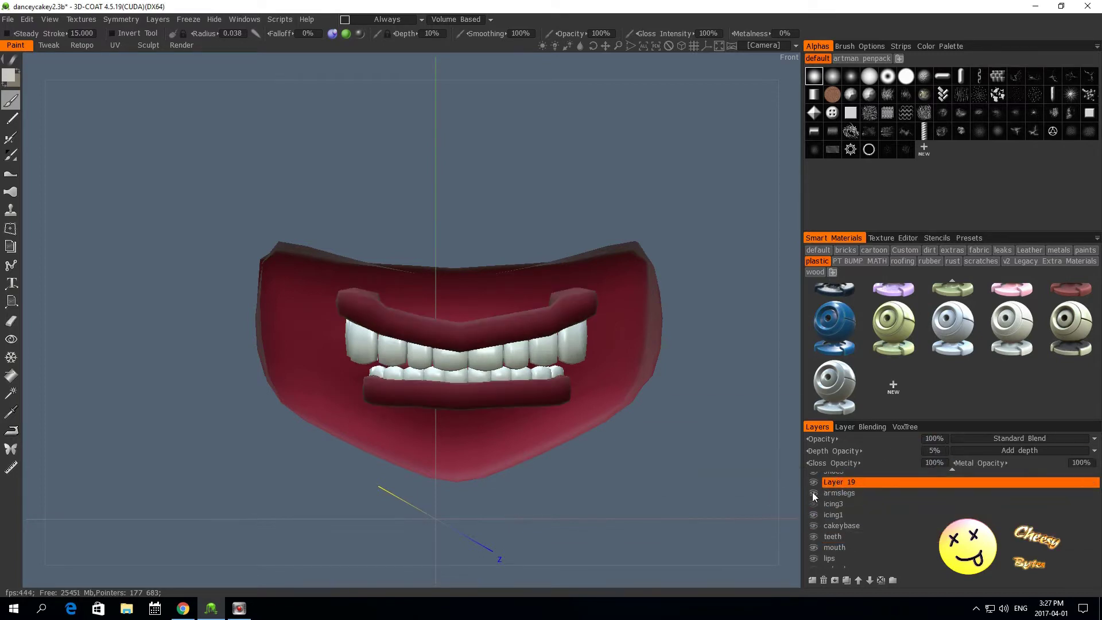
{"action": "scroll", "coordinate": [861, 499], "scroll_direction": "up", "scroll_amount": 1}
- Select the shoes layer and start renaming Layer 19
{"action": "left_click", "coordinate": [863, 497]}
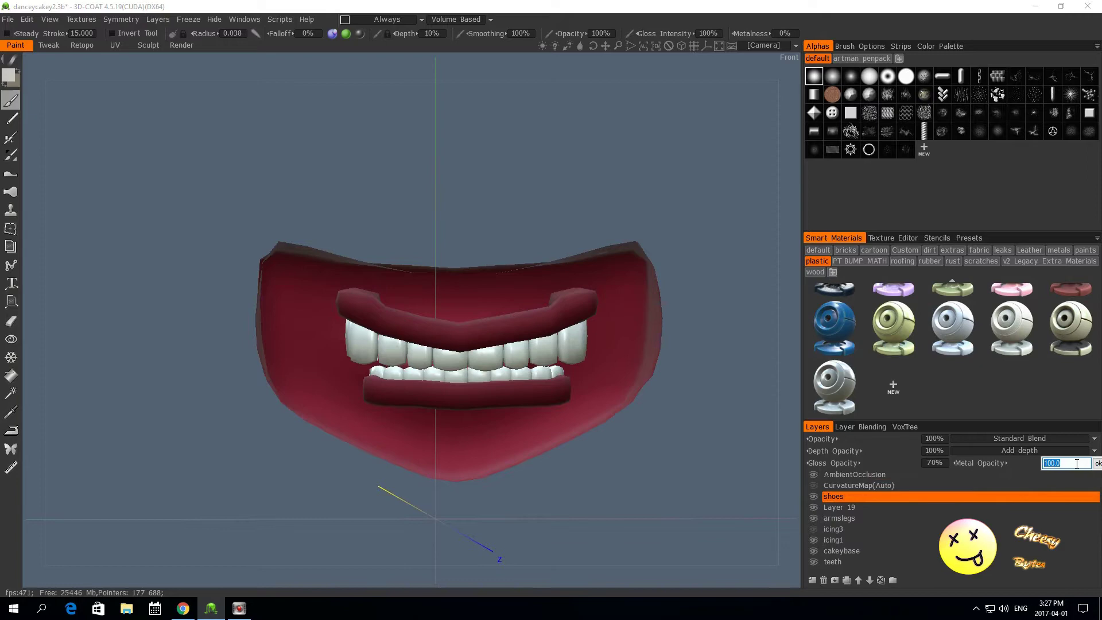
{"action": "double_click", "coordinate": [837, 509]}
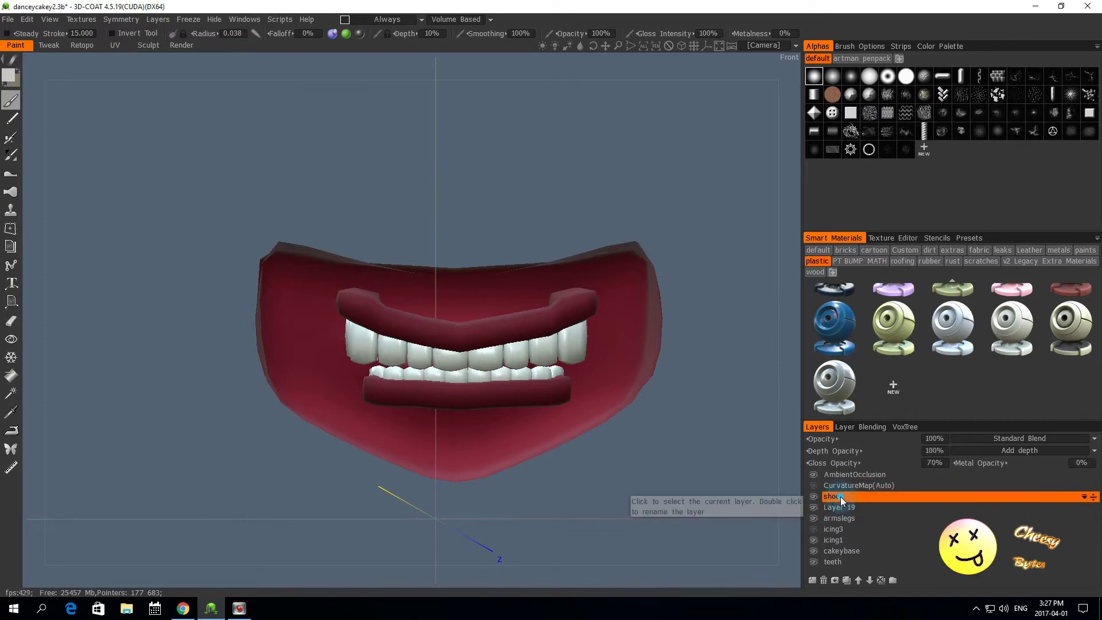
{"action": "type", "text": "shoesfix"}
{"action": "left_click", "coordinate": [115, 45]}
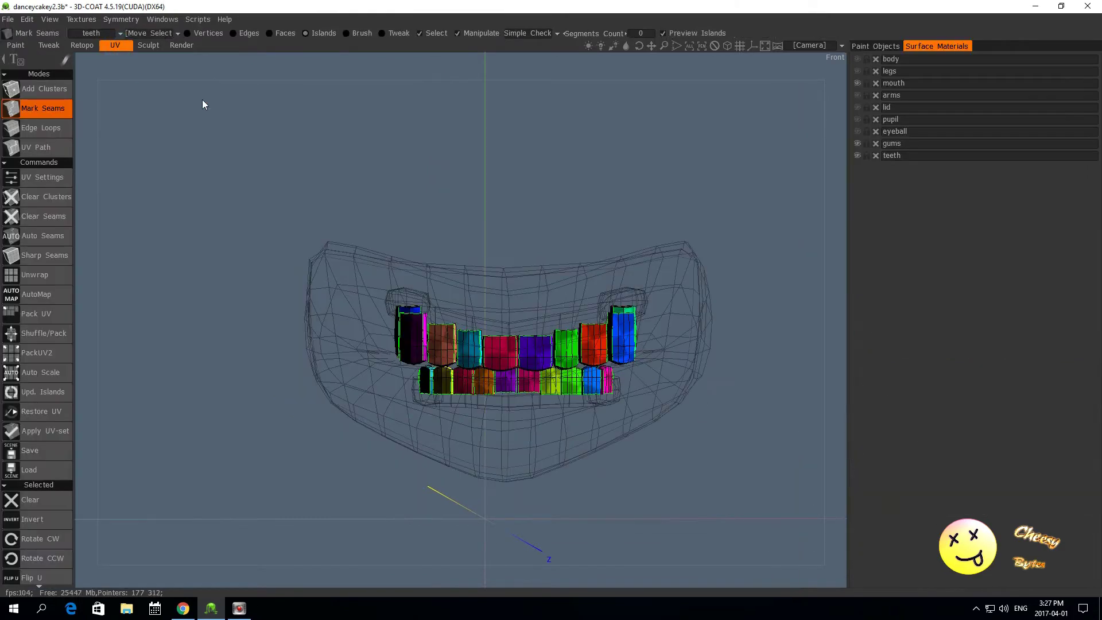
- Return to the Paint room and save the project with File > Save
{"action": "left_click", "coordinate": [16, 45]}
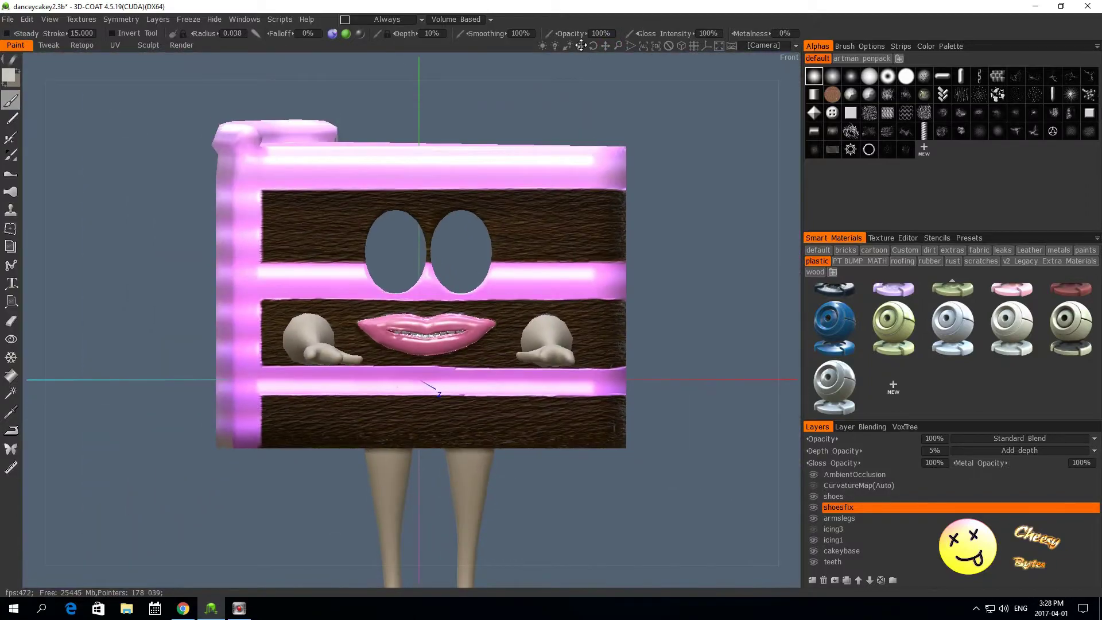
{"action": "left_click", "coordinate": [5, 19]}
{"action": "left_click", "coordinate": [14, 116]}
{"action": "left_click_drag", "start_coordinate": [593, 47], "coordinate": [105, 248]}
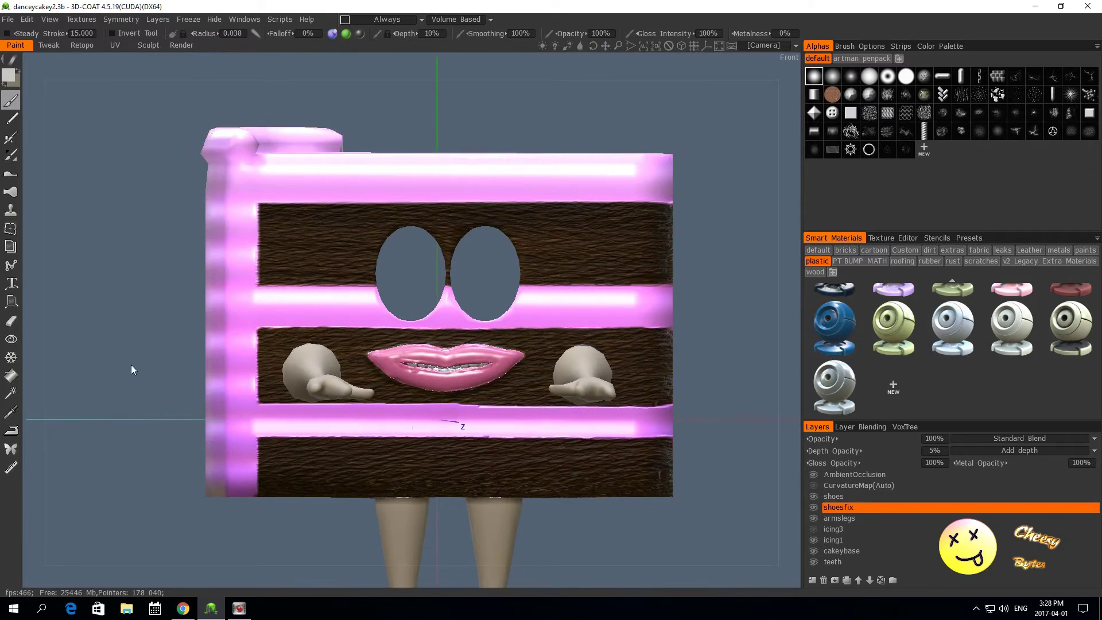
- Toggle icing3 visibility to check the top of the cake, then save again
{"action": "left_click", "coordinate": [815, 528]}
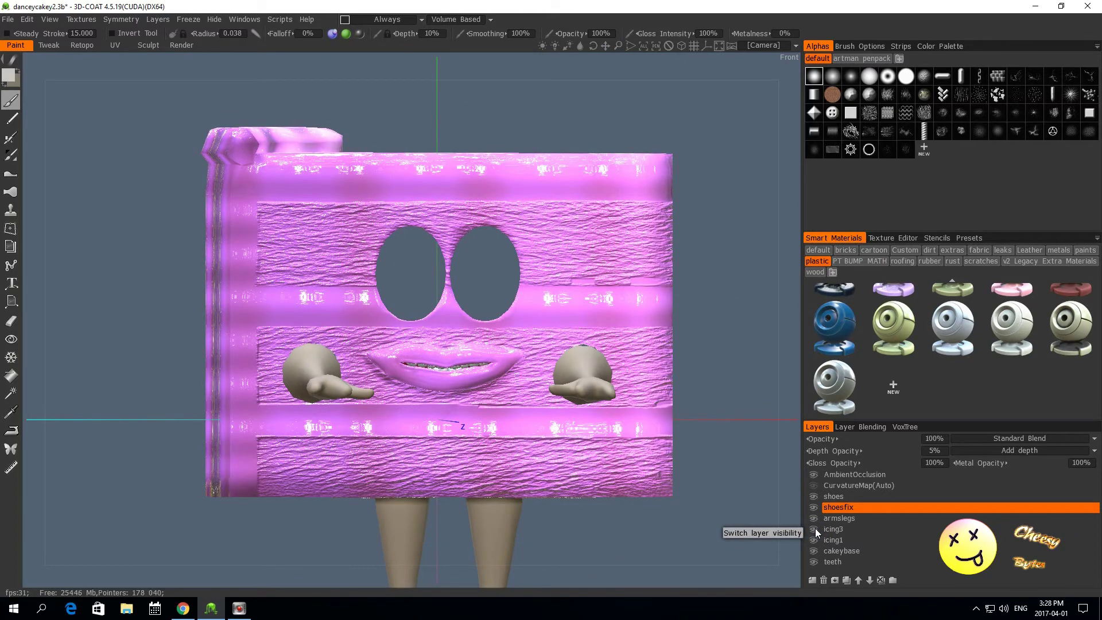
{"action": "left_click", "coordinate": [814, 528]}
{"action": "left_click_drag", "start_coordinate": [596, 47], "coordinate": [173, 86]}
{"action": "left_click", "coordinate": [815, 529]}
{"action": "left_click", "coordinate": [8, 19]}
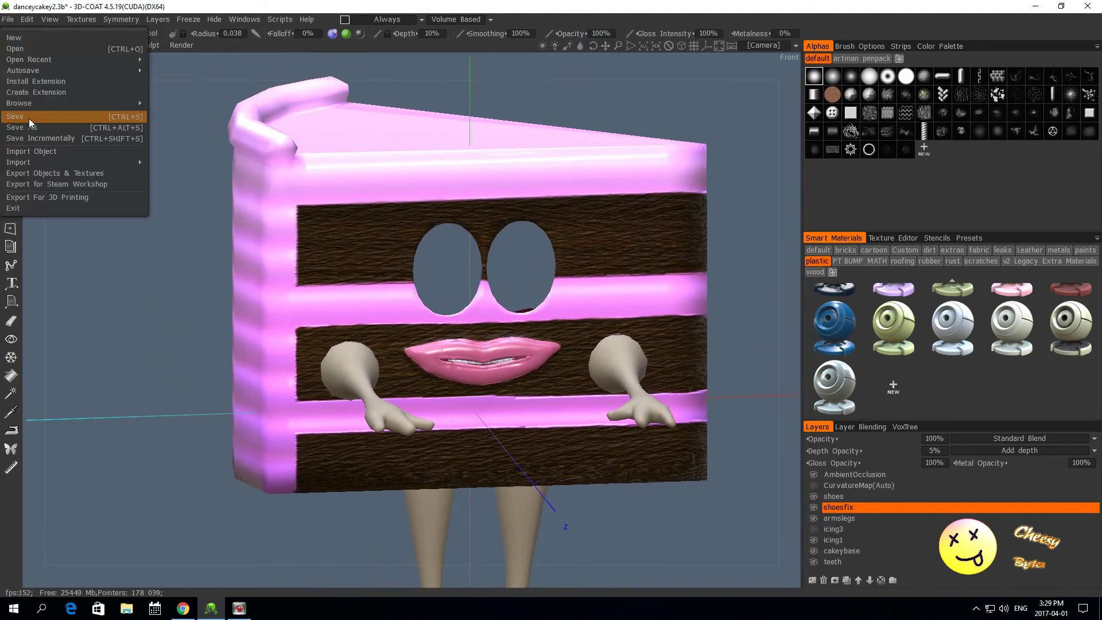
{"action": "left_click_drag", "start_coordinate": [605, 46], "coordinate": [612, 51]}
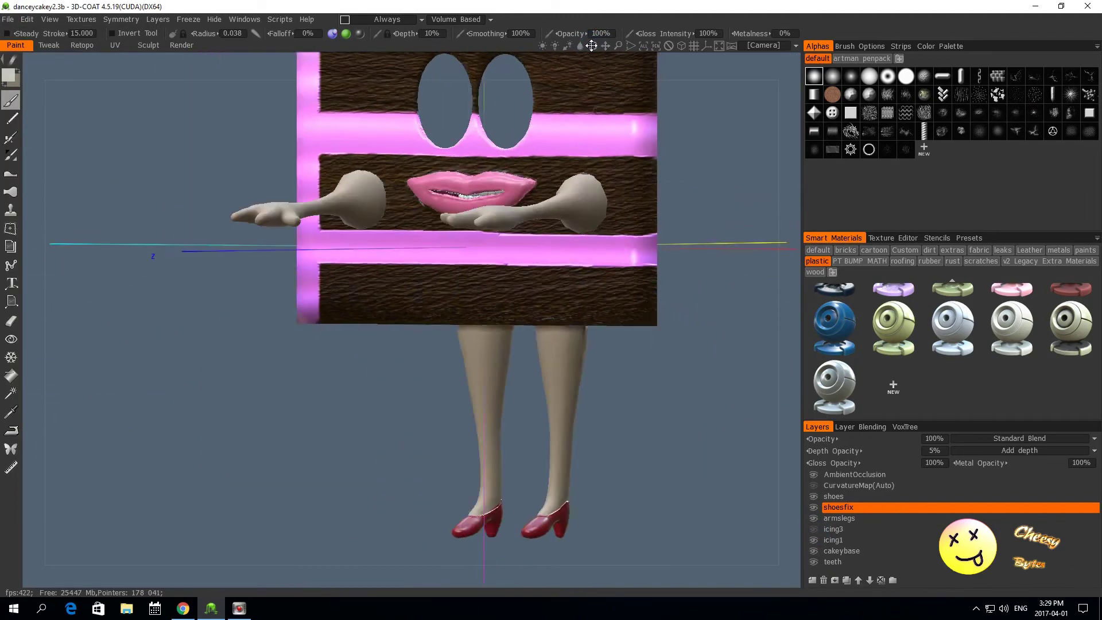